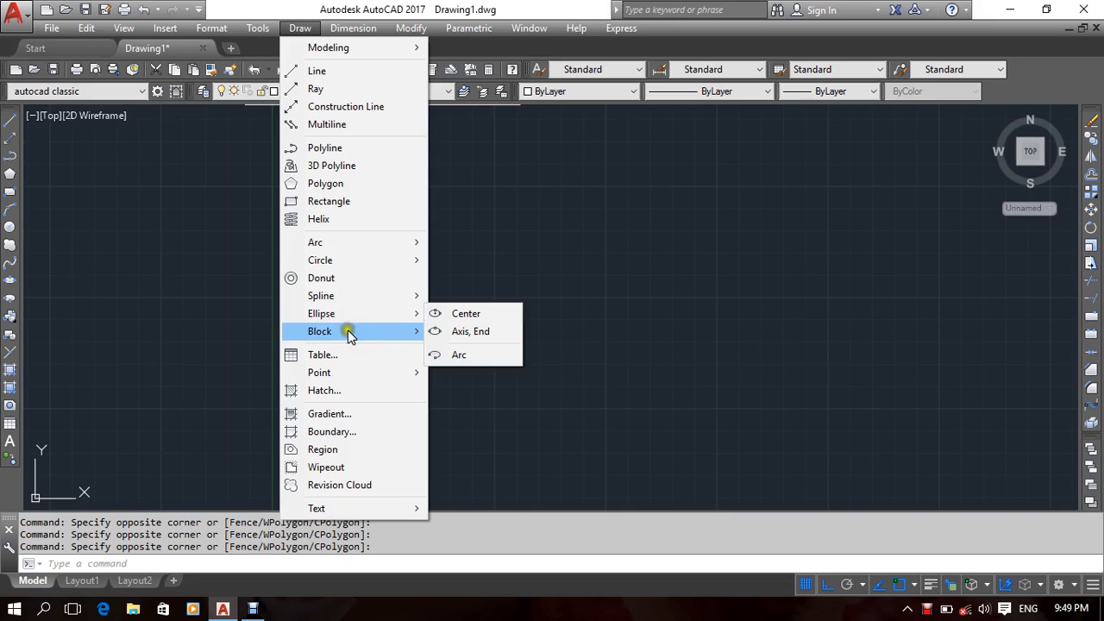
pyautogui.click(345, 392)
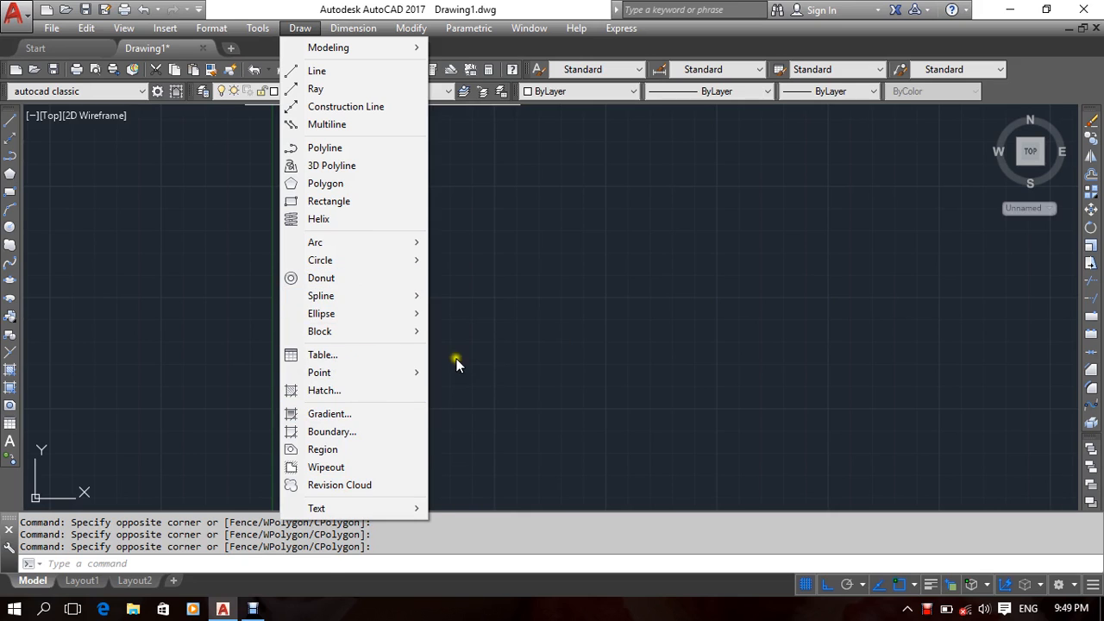
pyautogui.click(613, 301)
pyautogui.moveTo(420, 335); pyautogui.dragTo(424, 335, button='middle')
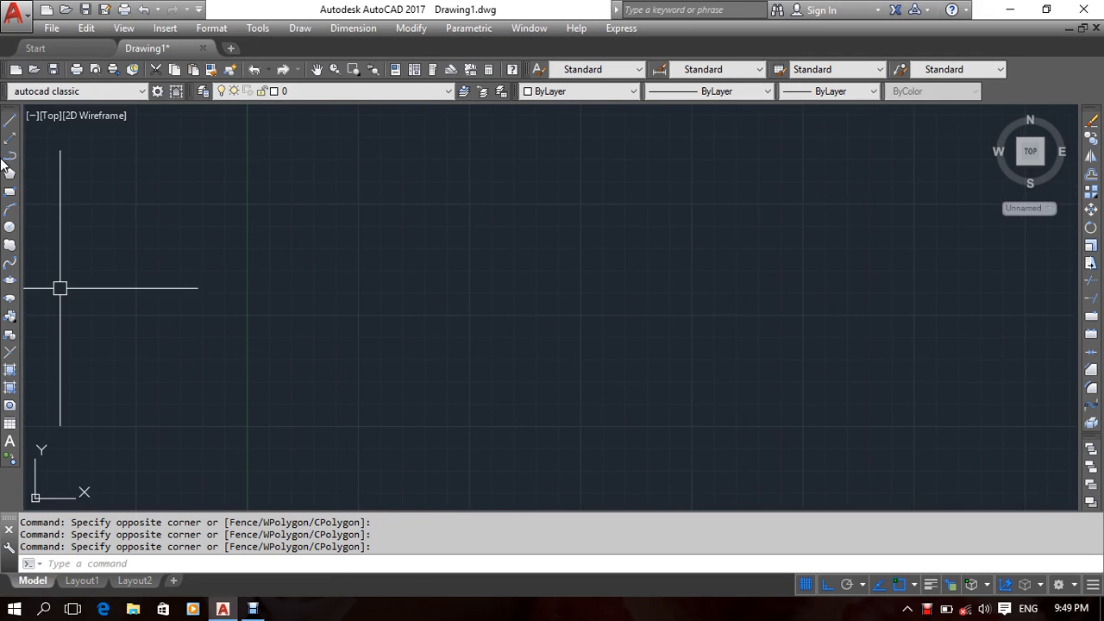
# Draw two partly overlapping rectangles freehand, the second starting inside the first and extending beyond its lower-right corner.
pyautogui.click(10, 191)
pyautogui.click(330, 151)
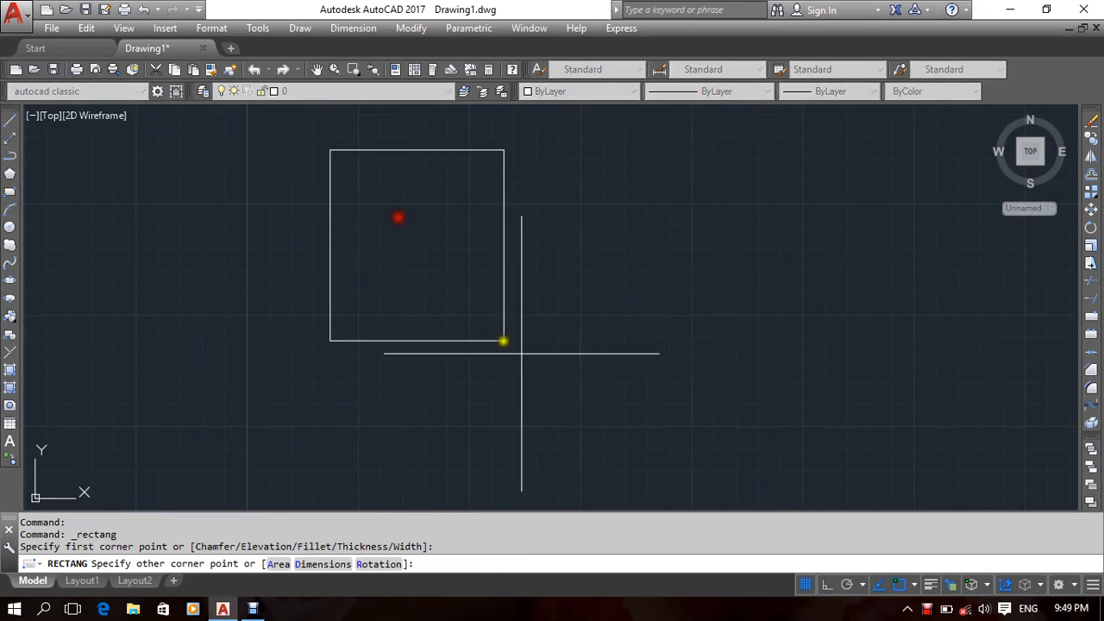
pyautogui.click(768, 382)
pyautogui.moveTo(508, 326); pyautogui.dragTo(536, 342, button='middle')
pyautogui.press('Return')
pyautogui.click(615, 319)
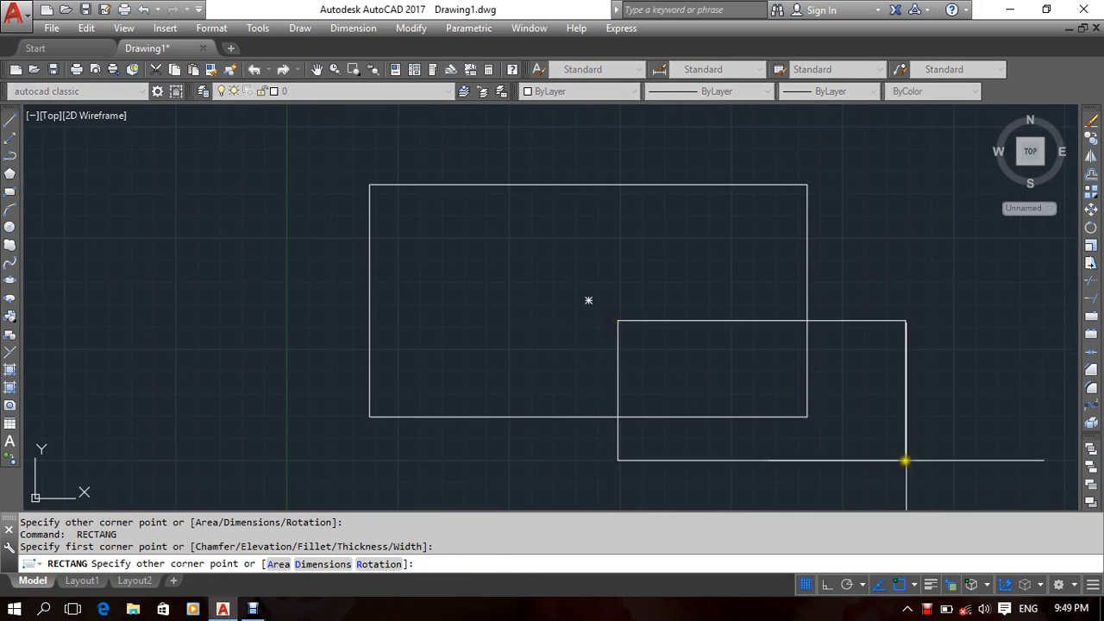
pyautogui.moveTo(869, 421); pyautogui.dragTo(717, 314, button='middle')
pyautogui.scroll(-2, 830, 415)
pyautogui.click(878, 450)
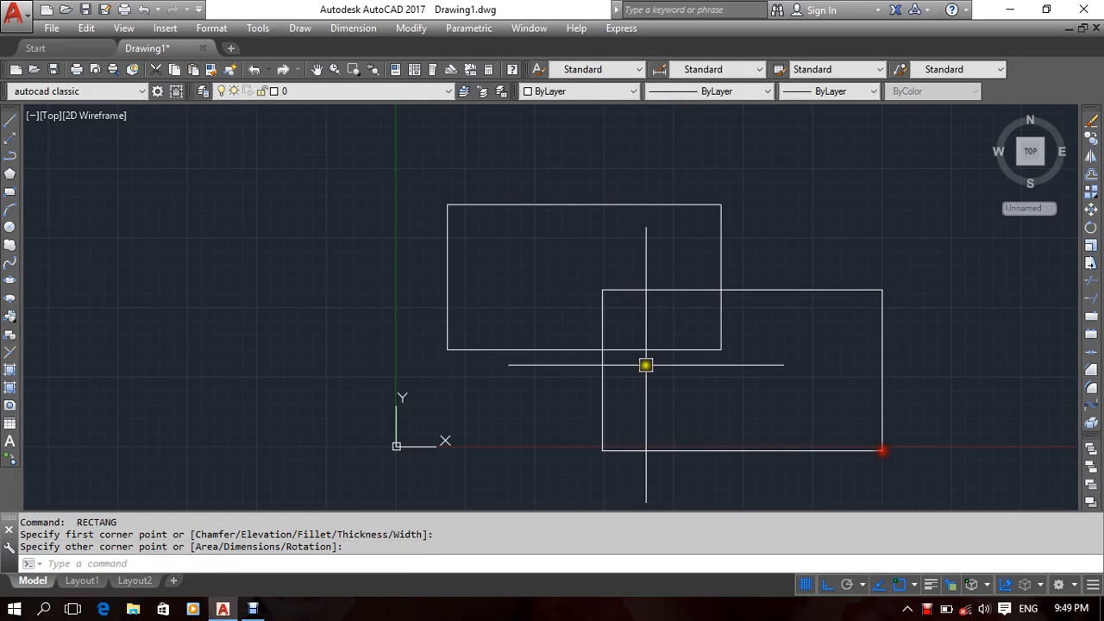
pyautogui.moveTo(646, 365); pyautogui.dragTo(685, 389, button='middle')
pyautogui.moveTo(519, 376); pyautogui.dragTo(552, 372, button='middle')
pyautogui.moveTo(774, 382); pyautogui.dragTo(635, 375, button='middle')
pyautogui.scroll(2, 633, 337)
pyautogui.scroll(-2, 605, 340)
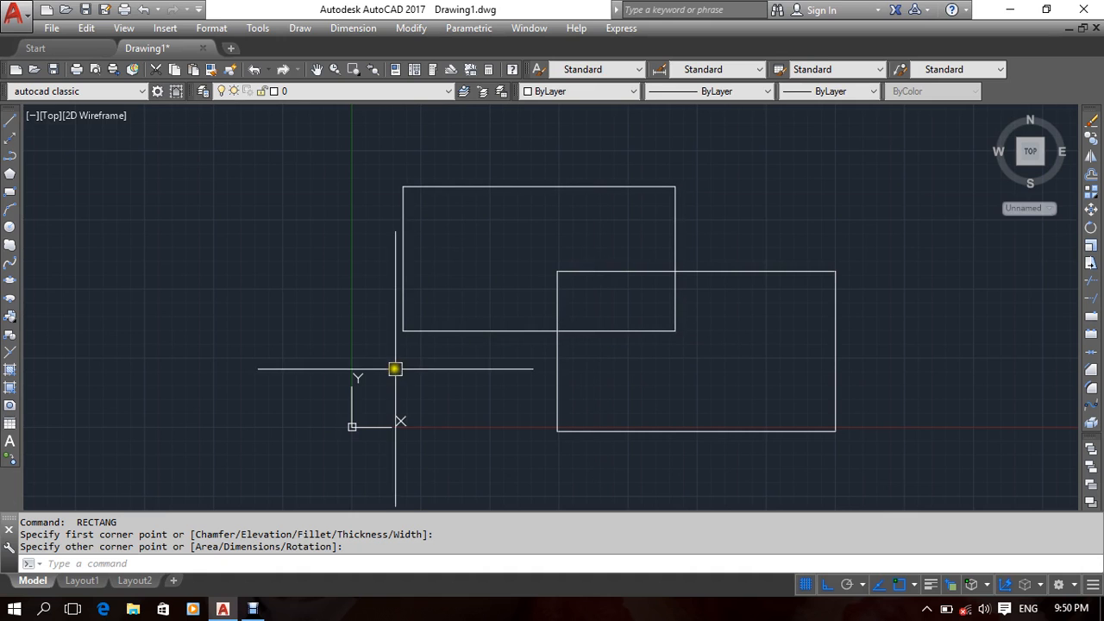
pyautogui.moveTo(692, 368); pyautogui.dragTo(708, 370, button='middle')
pyautogui.moveTo(648, 392); pyautogui.dragTo(696, 371, button='middle')
pyautogui.moveTo(559, 387); pyautogui.dragTo(496, 371, button='middle')
pyautogui.scroll(-3, 511, 332)
pyautogui.moveTo(567, 338); pyautogui.dragTo(578, 349, button='middle')
pyautogui.scroll(2, 578, 348)
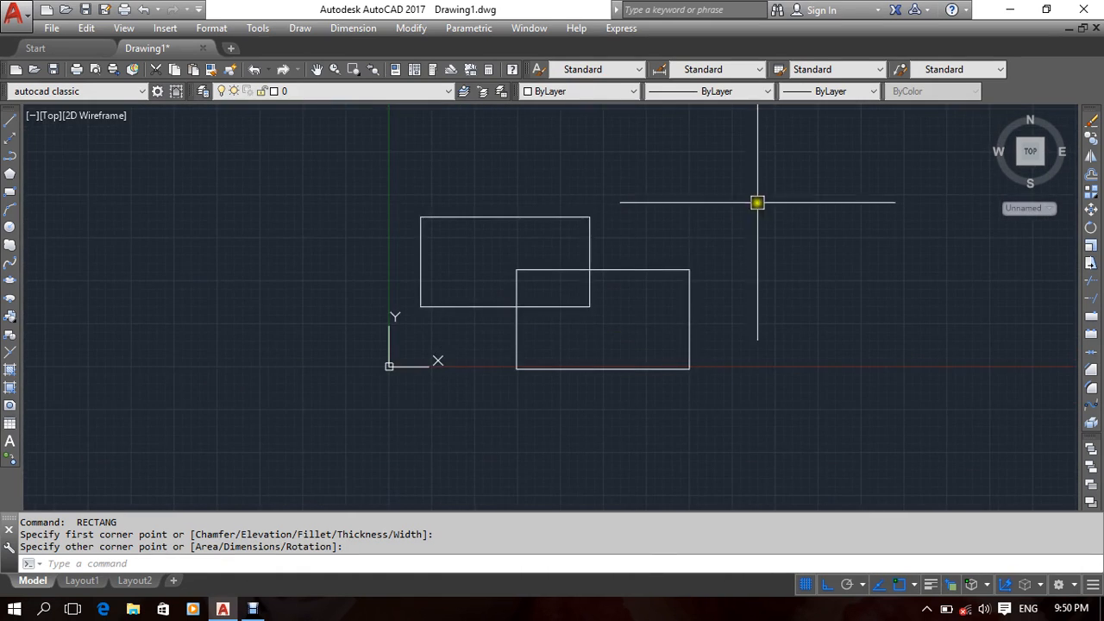
# Erase both overlapping rectangles from the drawing.
pyautogui.click(756, 201)
pyautogui.click(657, 286)
pyautogui.press('Delete')
pyautogui.moveTo(535, 306)
pyautogui.mouseDown(button='middle')
pyautogui.moveTo(603, 328)
pyautogui.moveTo(509, 316)
pyautogui.moveTo(521, 314)
pyautogui.mouseUp(button='middle')
pyautogui.scroll(2, 566, 271)
pyautogui.scroll(2, 547, 298)
pyautogui.scroll(-4, 526, 315)
pyautogui.click(657, 238)
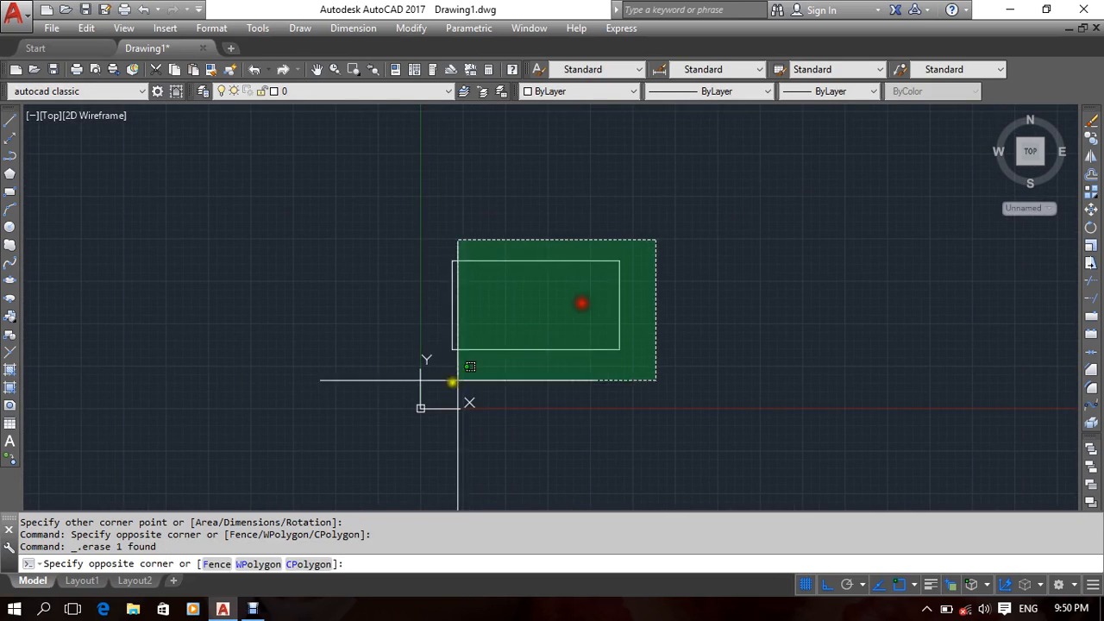
pyautogui.click(452, 375)
pyautogui.press('Delete')
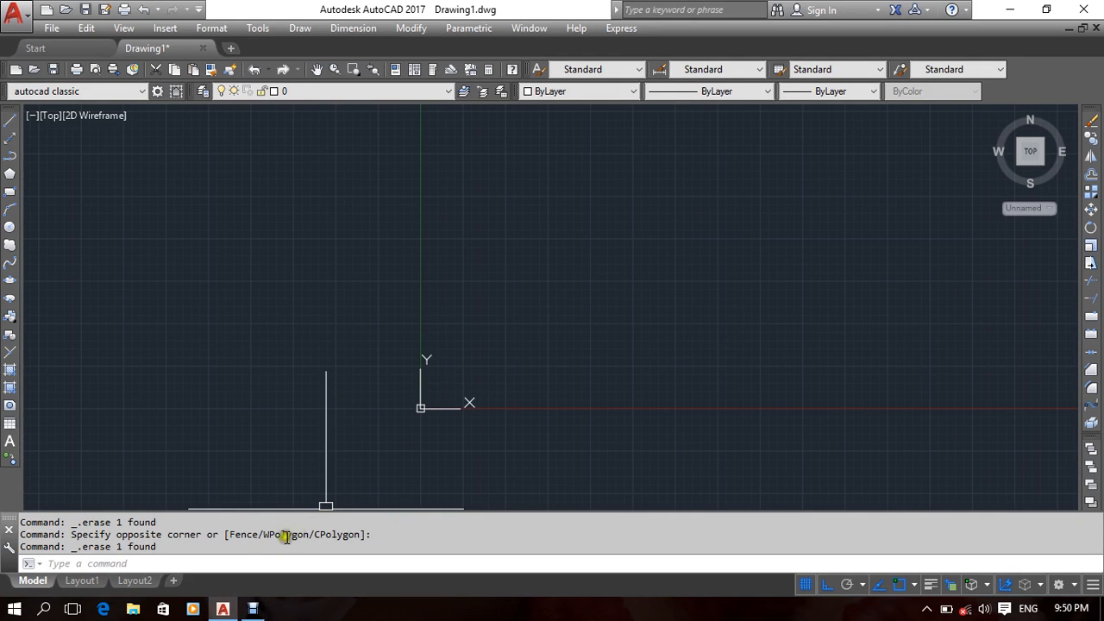
# Switch to File Explorer and open the PDF Untitled 3 from the 2D Drawings folder inside auto cad on drive E.
pyautogui.click(133, 609)
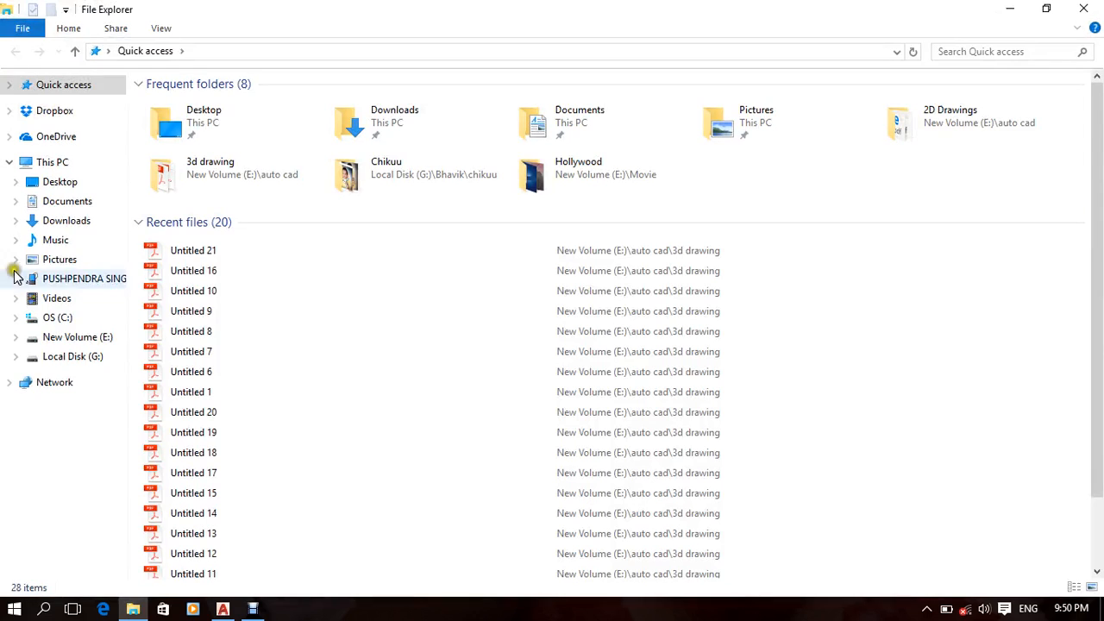
pyautogui.click(91, 338)
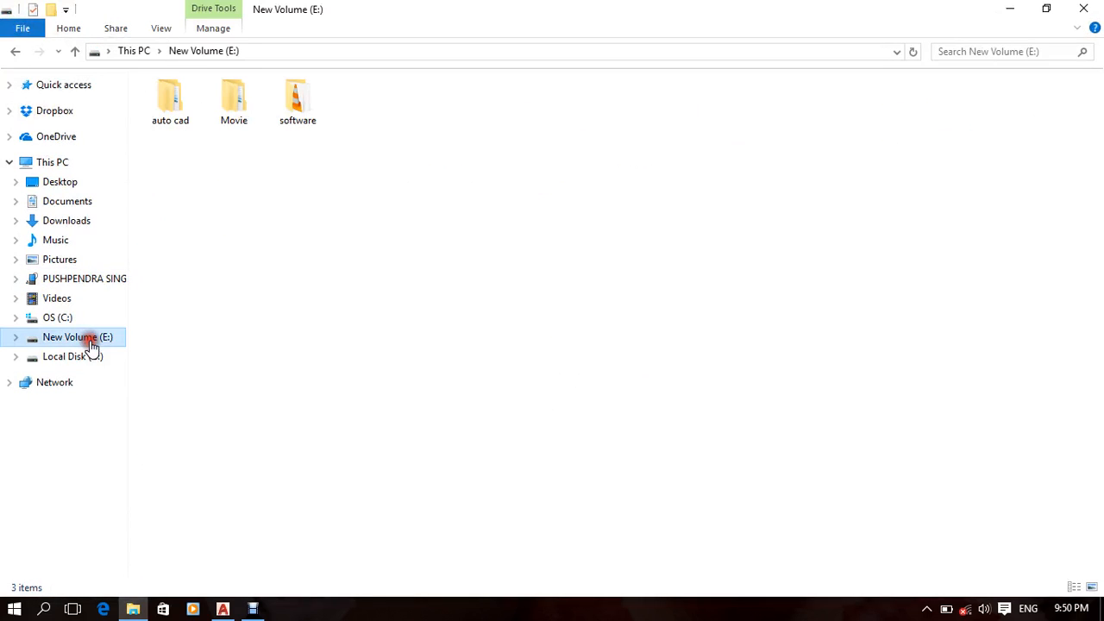
pyautogui.doubleClick(175, 115)
pyautogui.doubleClick(195, 118)
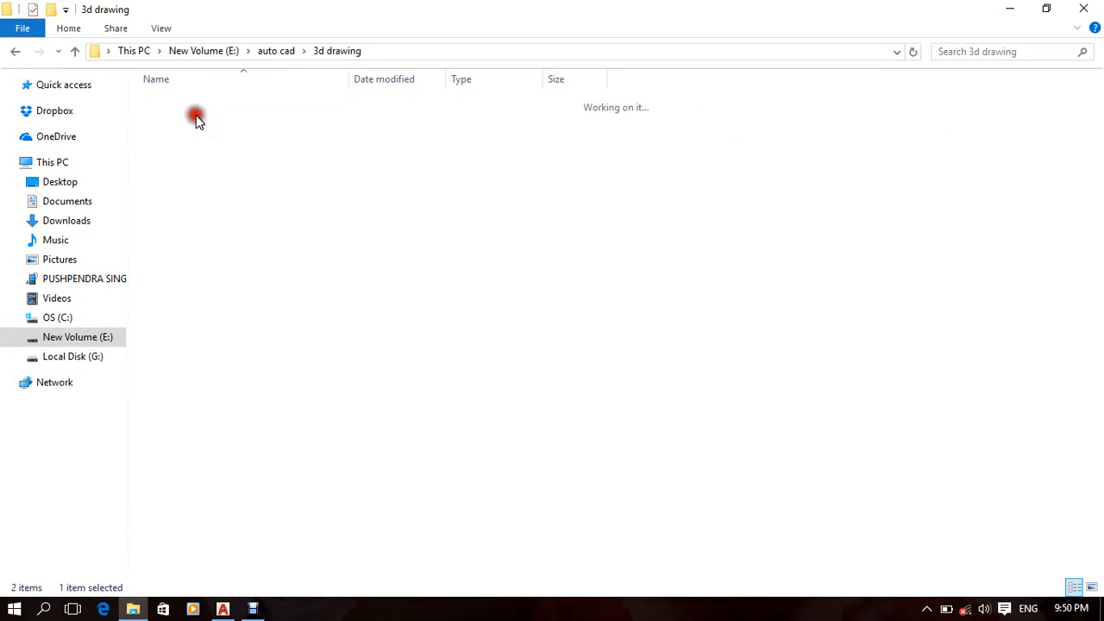
pyautogui.click(276, 51)
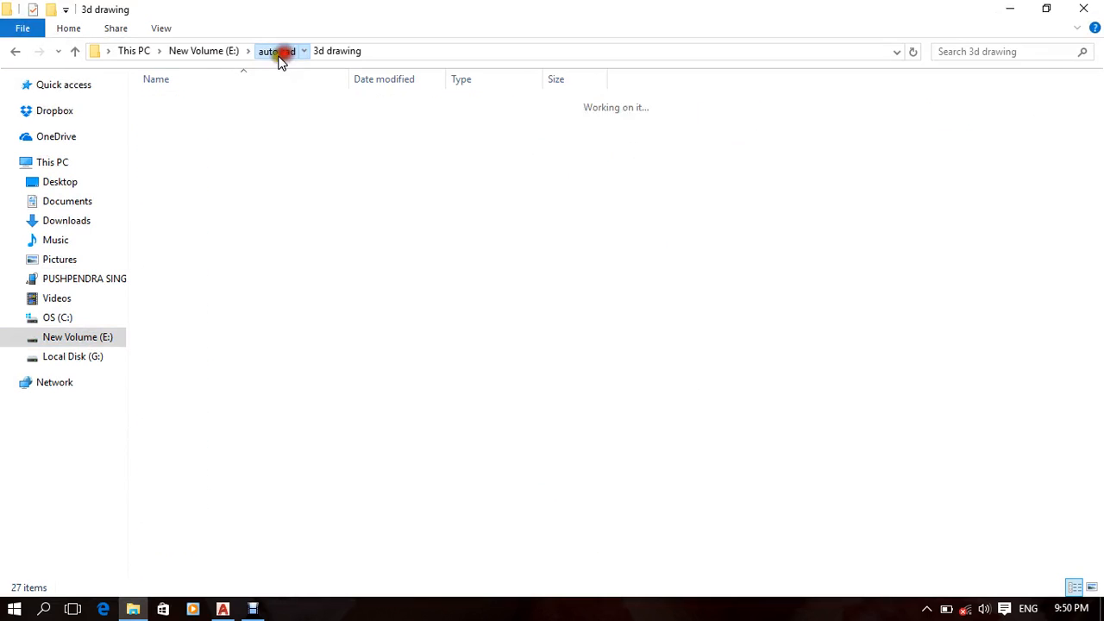
pyautogui.doubleClick(204, 102)
pyautogui.doubleClick(194, 131)
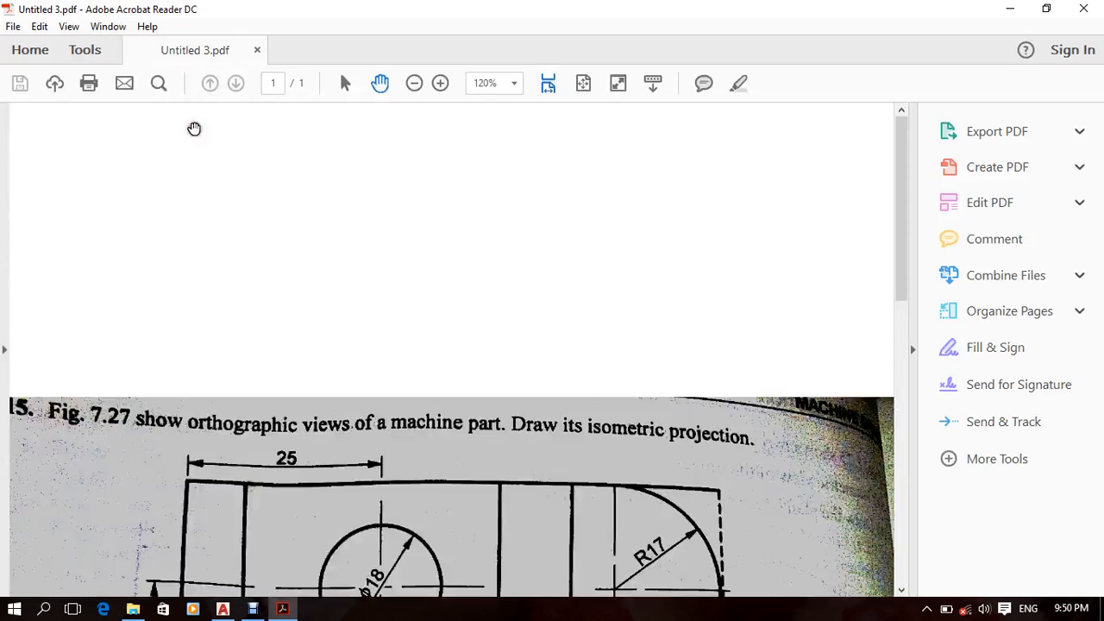
# Examine the dimensioned orthographic views of the machine part in Untitled 3, and close the PDF.
pyautogui.scroll(-5, 552, 353)
pyautogui.scroll(-5, 512, 363)
pyautogui.scroll(6, 512, 363)
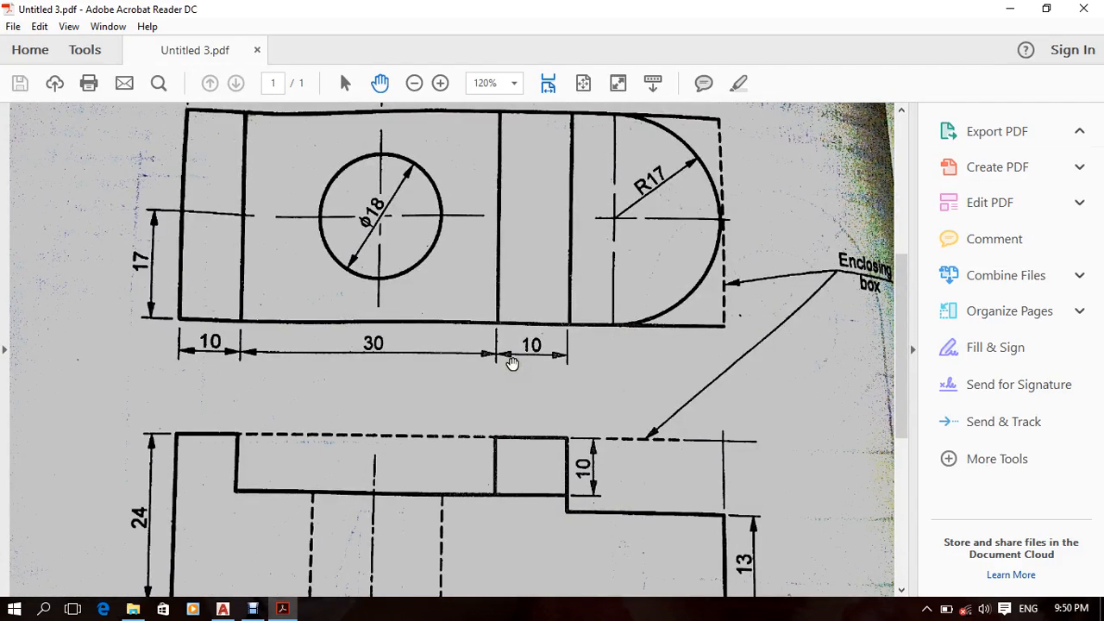
pyautogui.scroll(-2, 513, 363)
pyautogui.scroll(2, 438, 345)
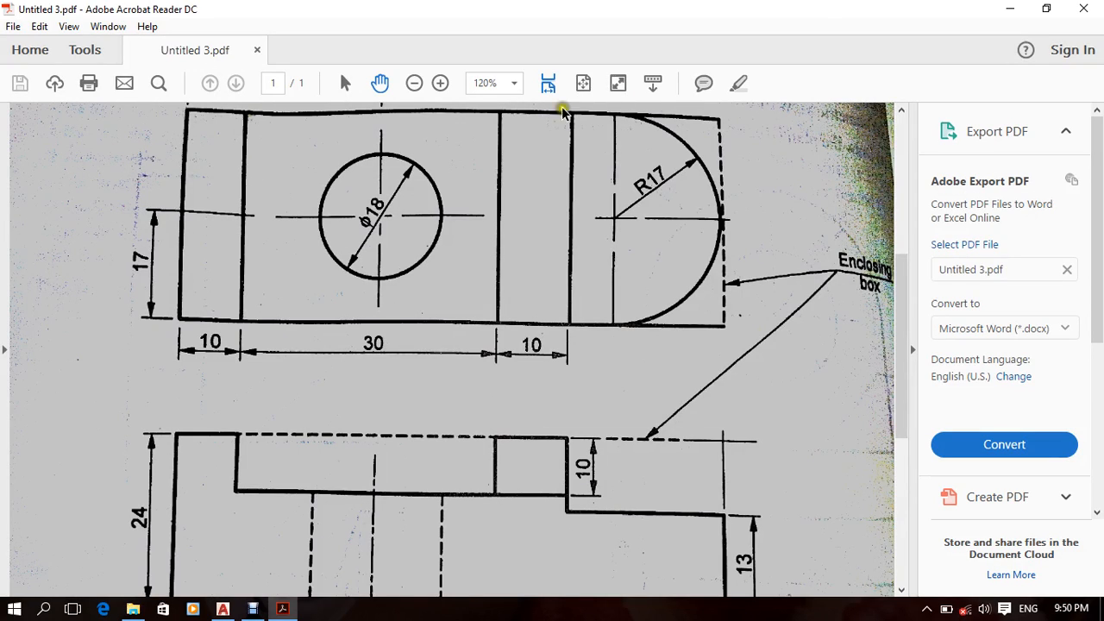
pyautogui.click(1084, 9)
# Open Untitled 4, zoom out to view the whole three-steps drawing, and close the PDF.
pyautogui.doubleClick(217, 155)
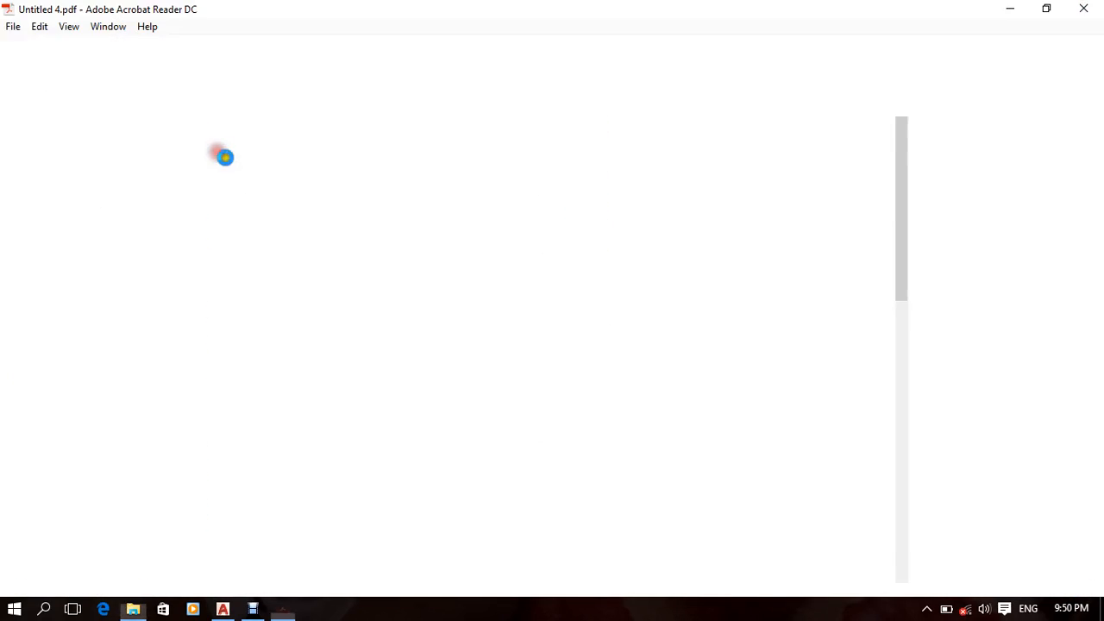
pyautogui.scroll(-5, 379, 287)
pyautogui.scroll(-3, 379, 288)
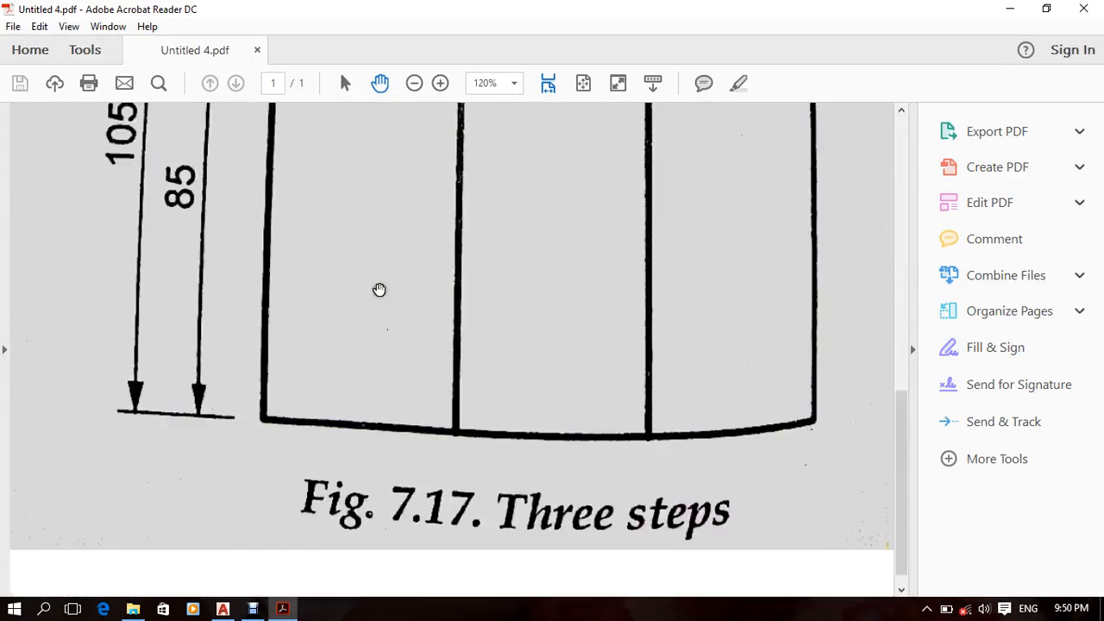
pyautogui.keyDown('ctrl'); pyautogui.scroll(-5, 379, 291); pyautogui.keyUp('ctrl')
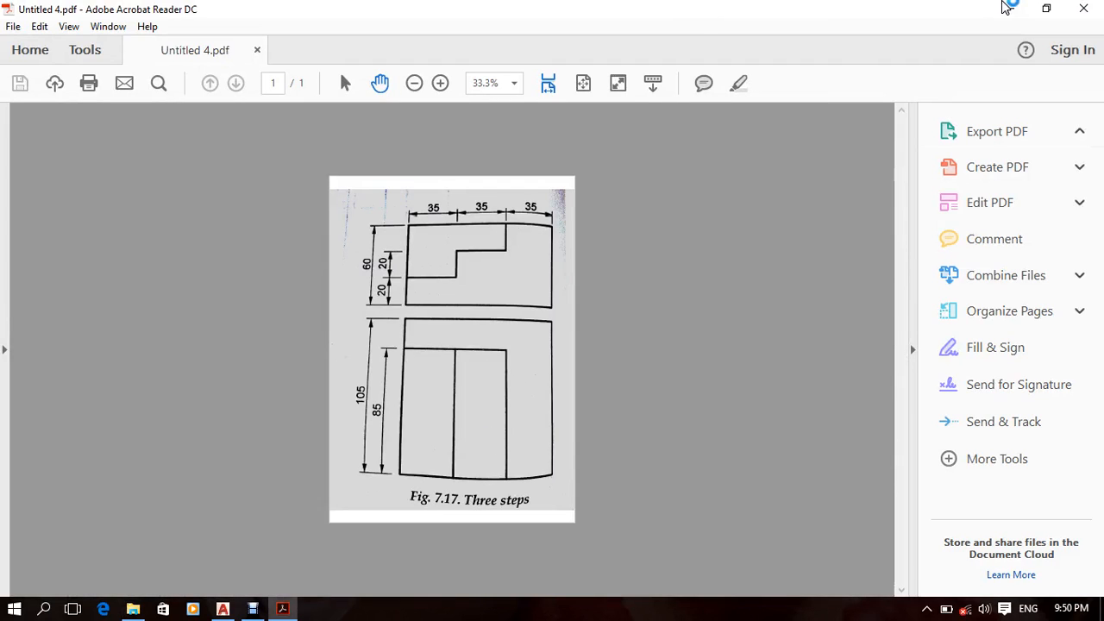
pyautogui.click(1083, 9)
# Open Untitled 7, zoom to see both dimensioned views of Fig. 5.41 together, and close the PDF.
pyautogui.doubleClick(168, 201)
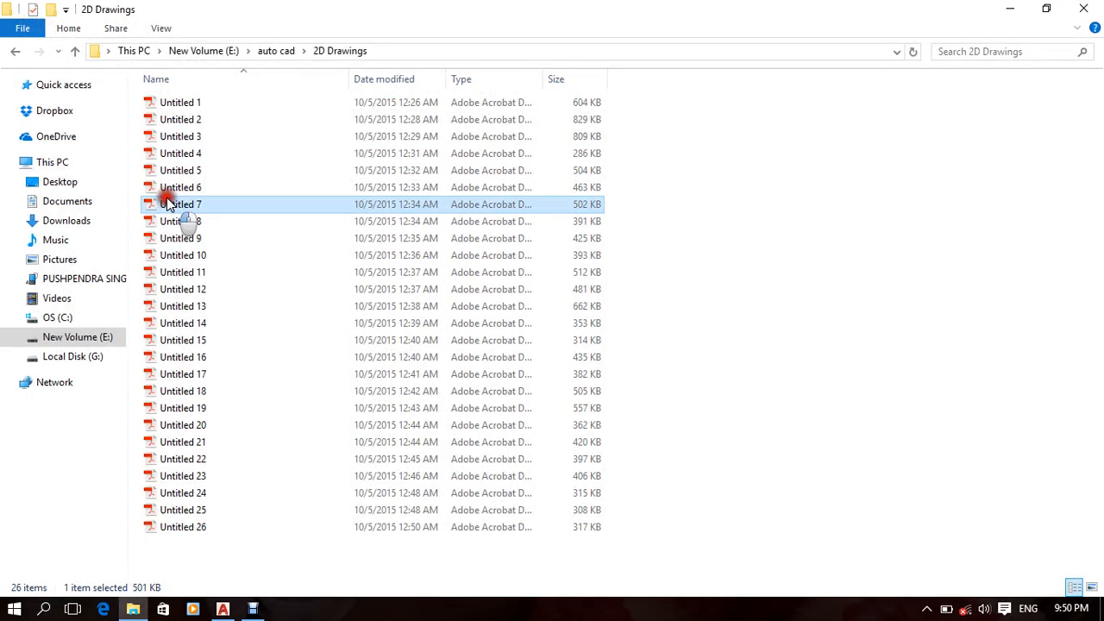
pyautogui.keyDown('ctrl'); pyautogui.scroll(-5, 424, 331); pyautogui.keyUp('ctrl')
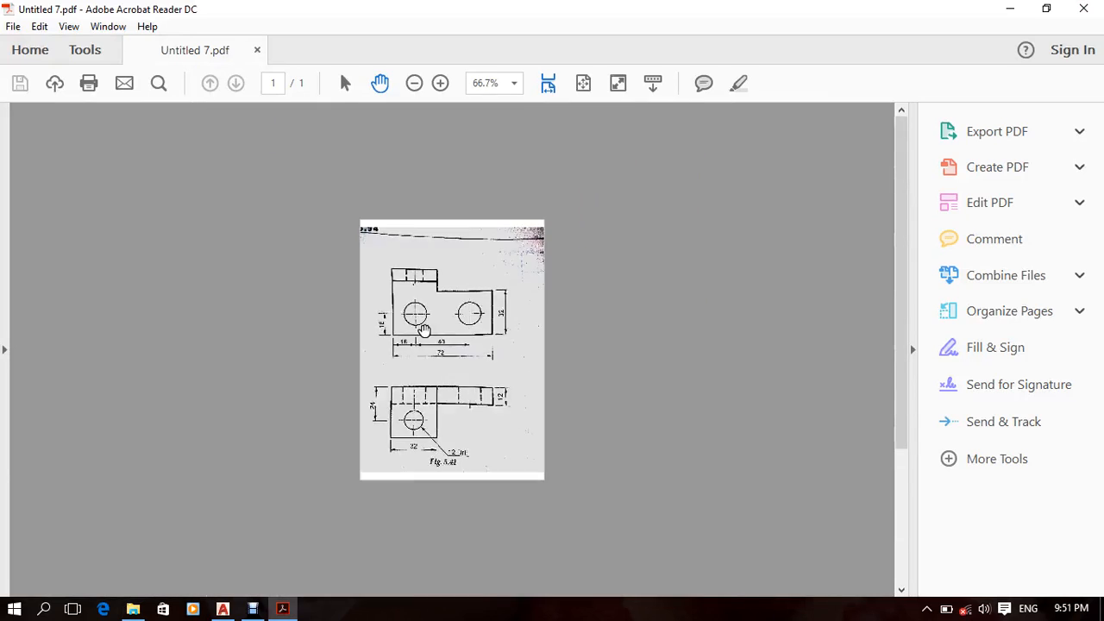
pyautogui.keyDown('ctrl'); pyautogui.scroll(3, 424, 331); pyautogui.keyUp('ctrl')
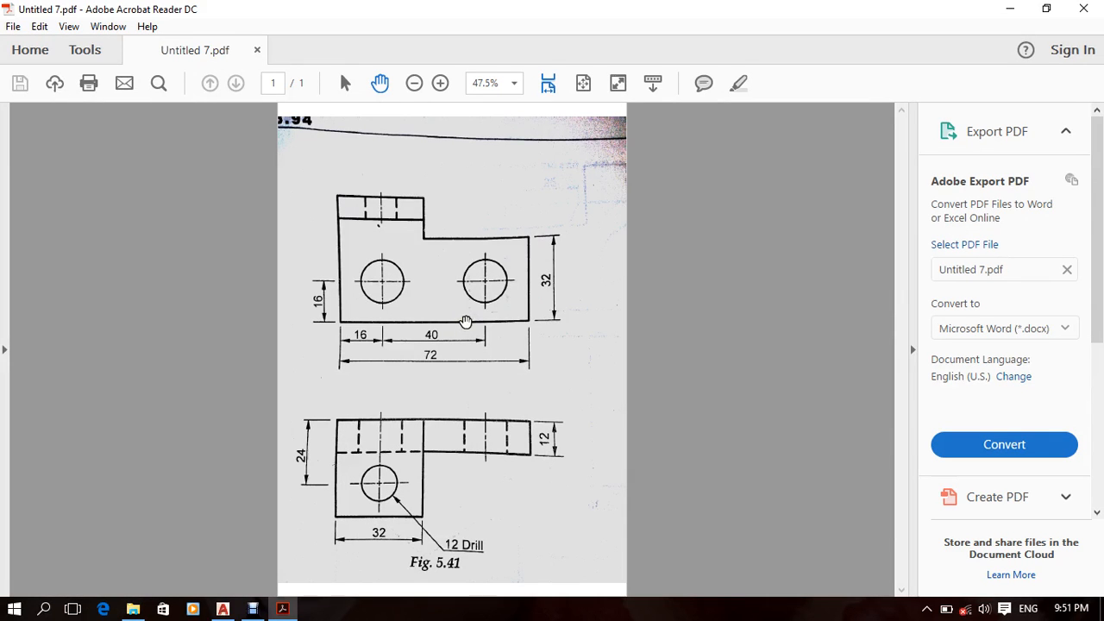
pyautogui.click(1083, 9)
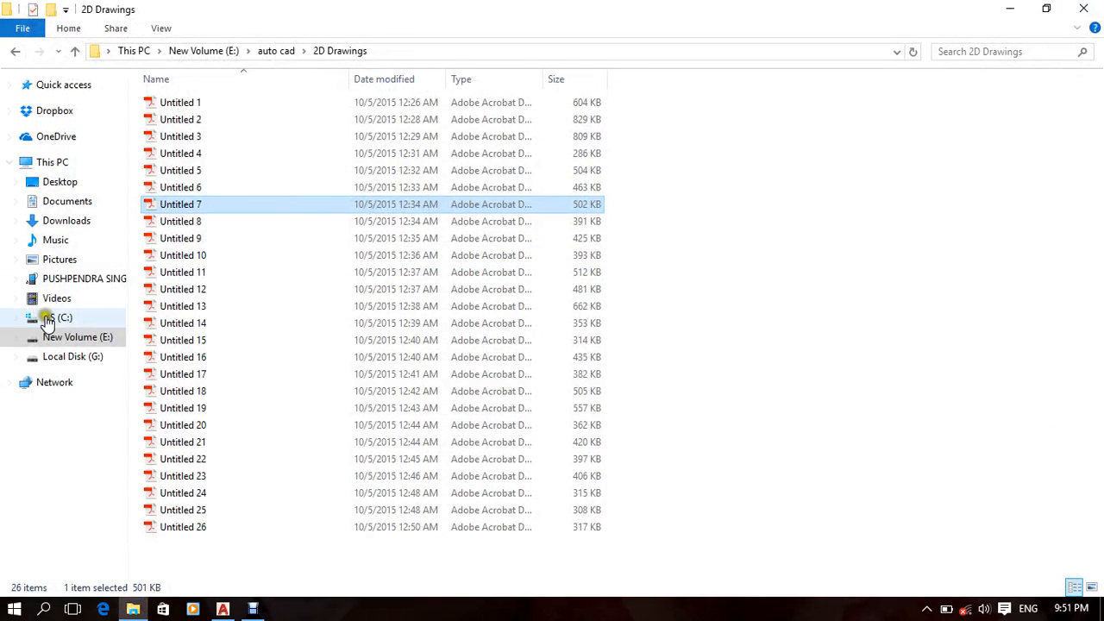
# Open Untitled 8, examine the dimensioned views of Fig. 7.26, and minimise the PDF and folder windows to return to AutoCAD.
pyautogui.click(207, 221)
pyautogui.doubleClick(205, 221)
pyautogui.scroll(-1, 320, 276)
pyautogui.keyDown('ctrl'); pyautogui.scroll(-2, 328, 281); pyautogui.keyUp('ctrl')
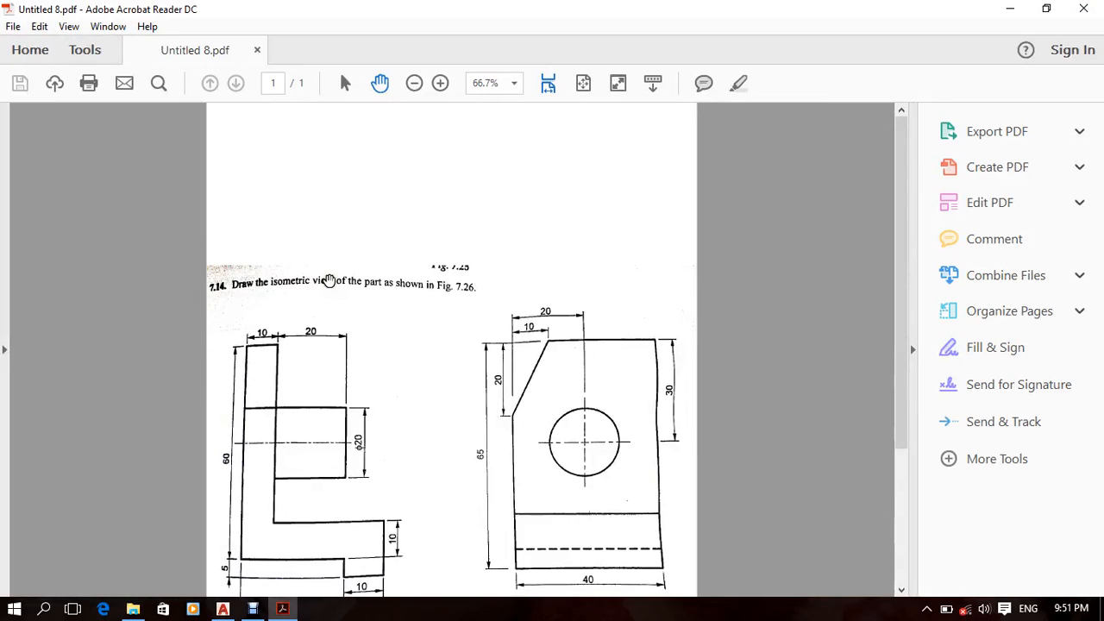
pyautogui.keyDown('ctrl'); pyautogui.scroll(3, 362, 323); pyautogui.keyUp('ctrl')
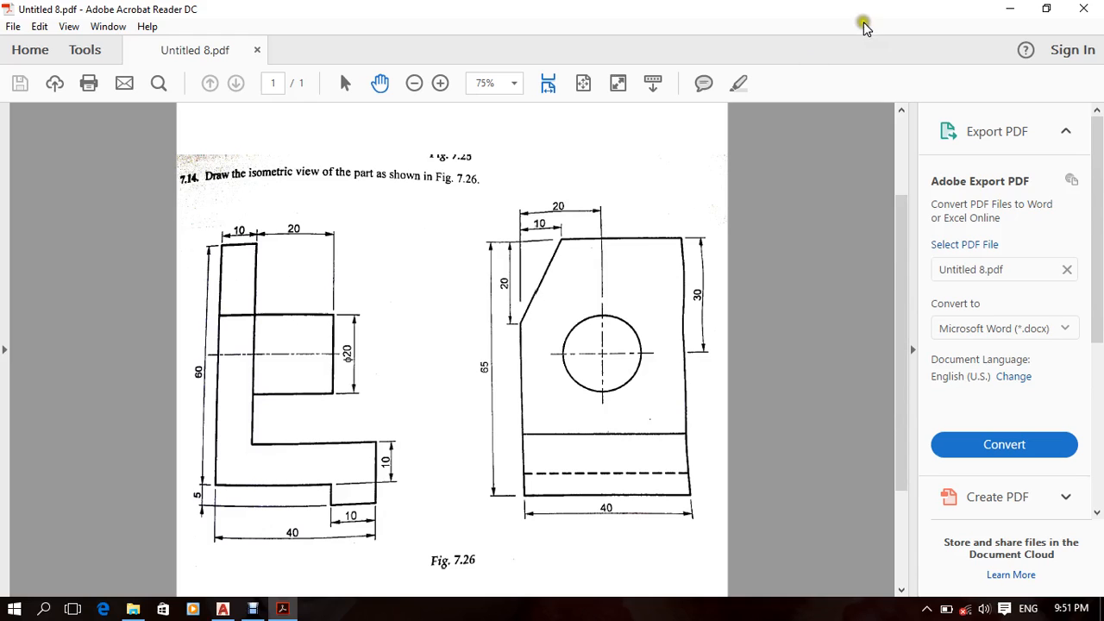
pyautogui.click(1010, 8)
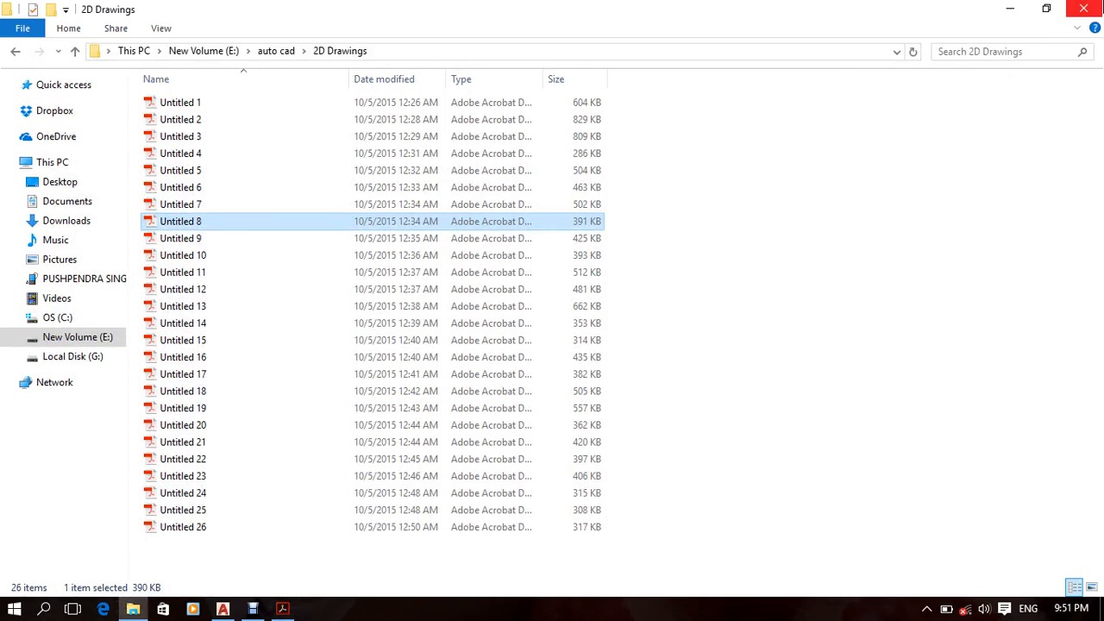
pyautogui.click(1007, 9)
# Draw a closed five-sided line outline, a tall rectangle with its upper-left corner cut diagonally, turning Ortho off for the slanted edge.
pyautogui.moveTo(599, 357); pyautogui.dragTo(586, 352, button='middle')
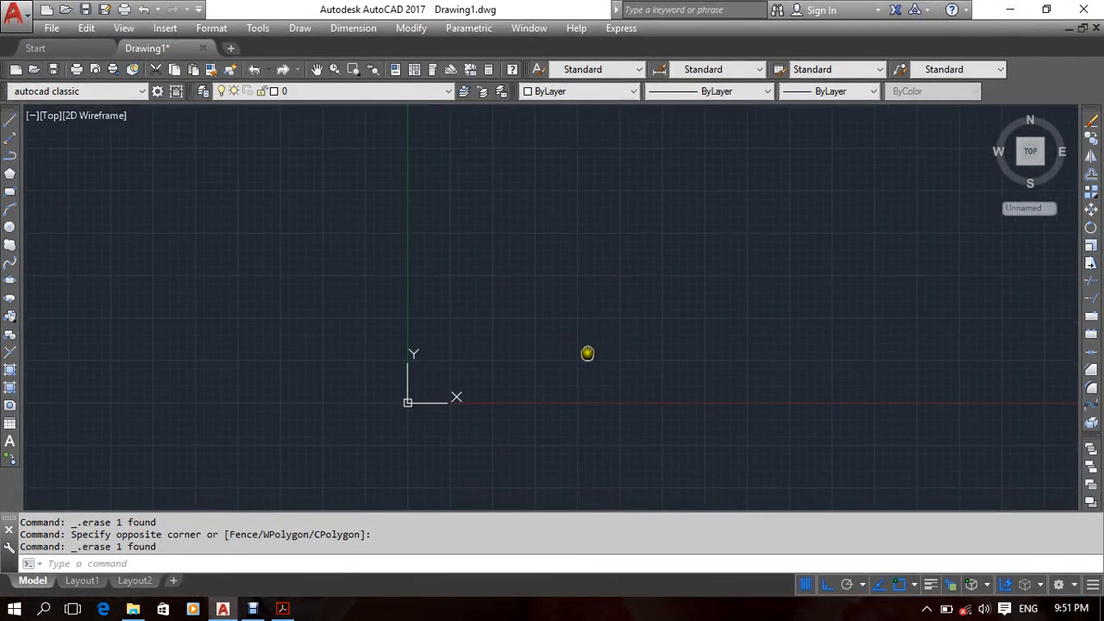
pyautogui.write('L')
pyautogui.press('Return')
pyautogui.click(682, 372)
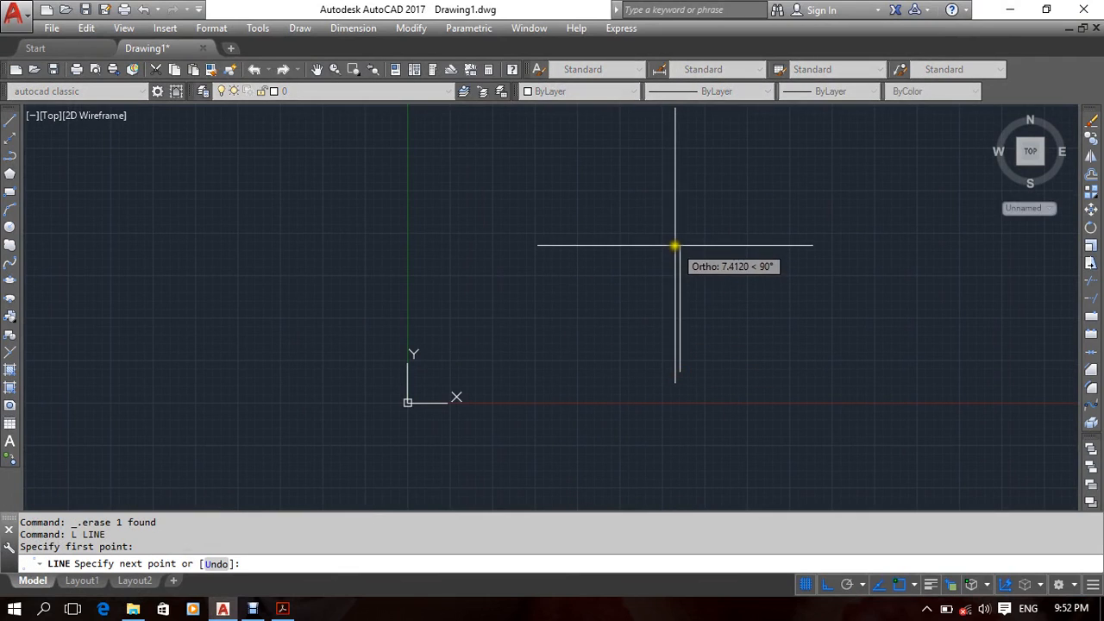
pyautogui.click(674, 204)
pyautogui.click(584, 230)
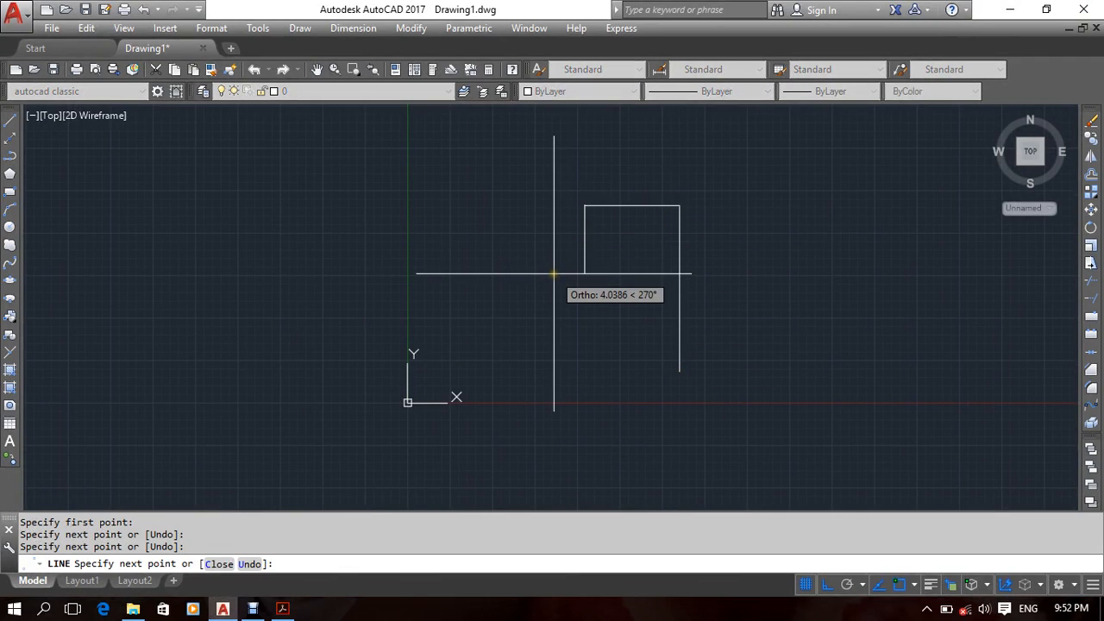
pyautogui.press('F8')
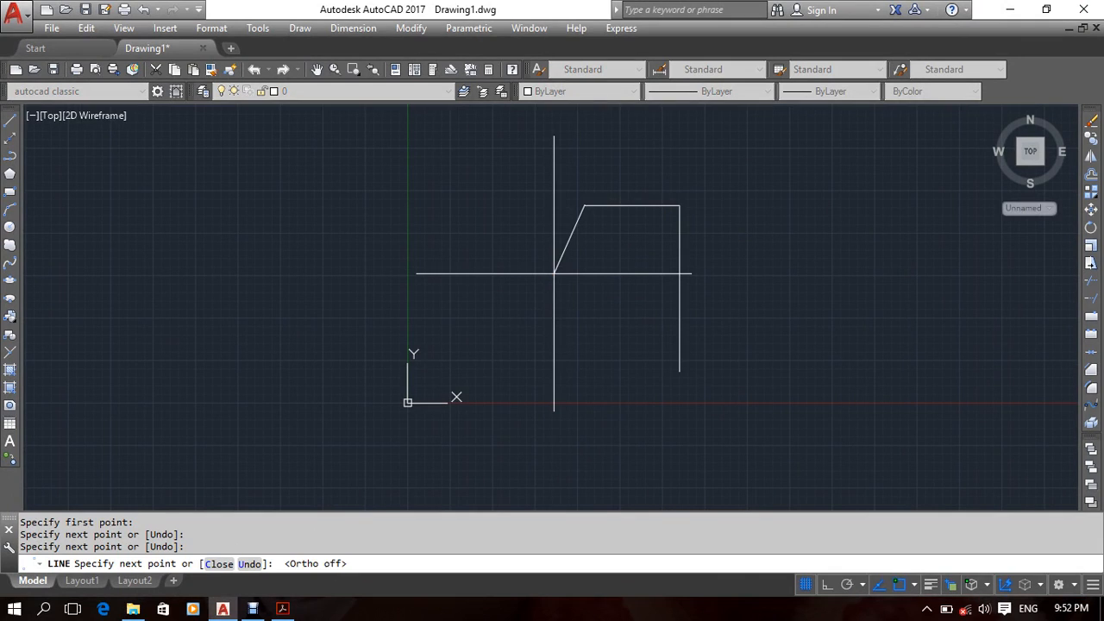
pyautogui.click(553, 274)
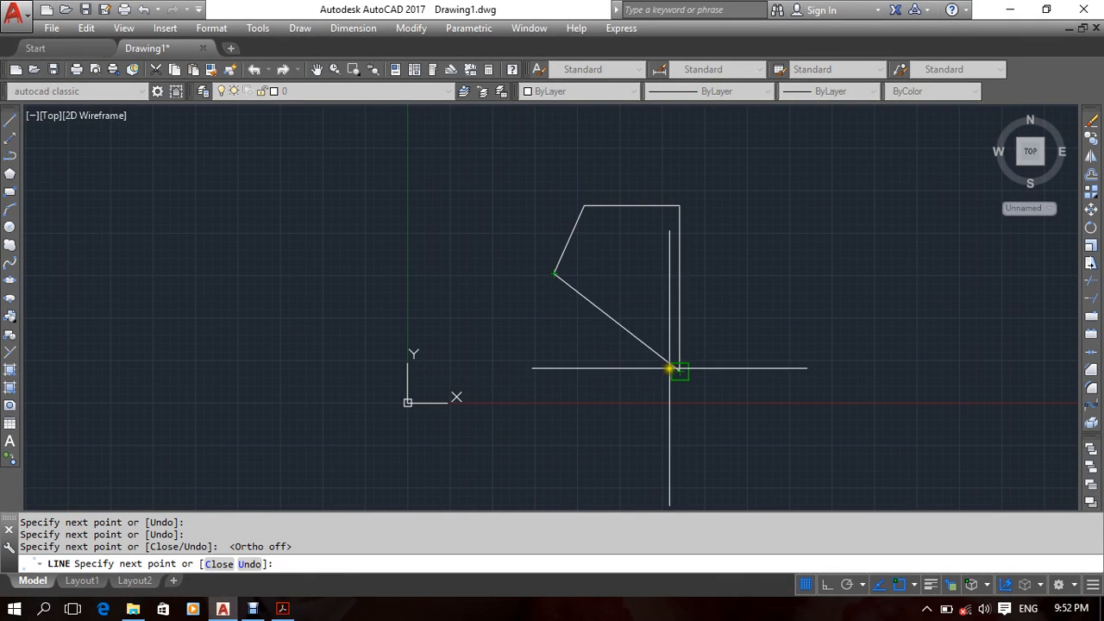
pyautogui.click(553, 371)
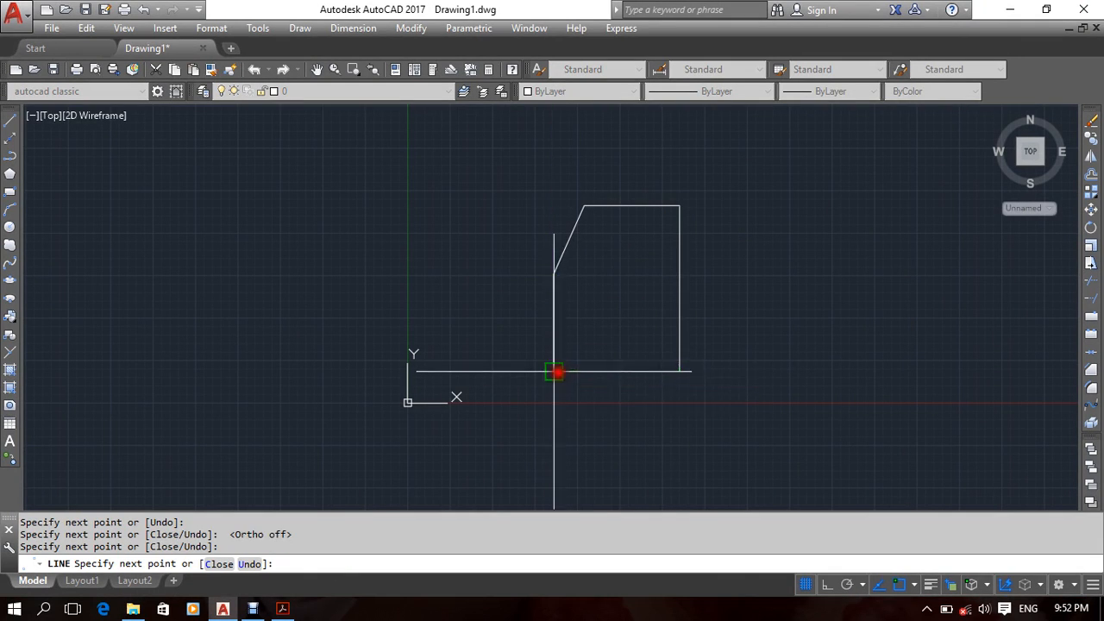
pyautogui.click(680, 374)
pyautogui.press('Return')
# Draw a small circle freehand inside the five-sided outline, centred slightly below its middle.
pyautogui.write('c')
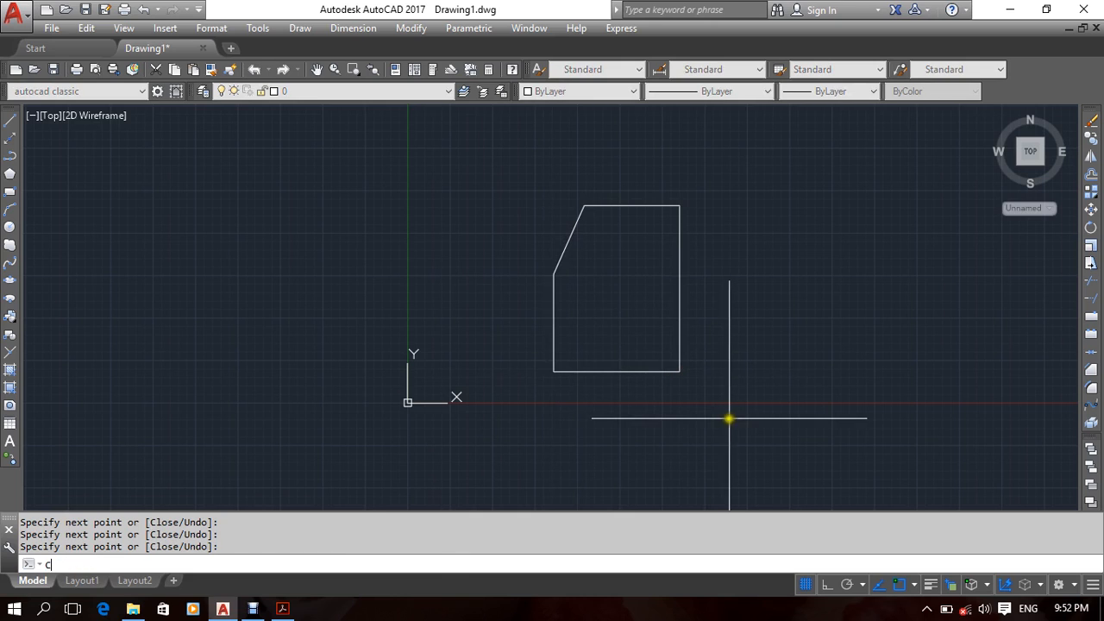
pyautogui.press('Return')
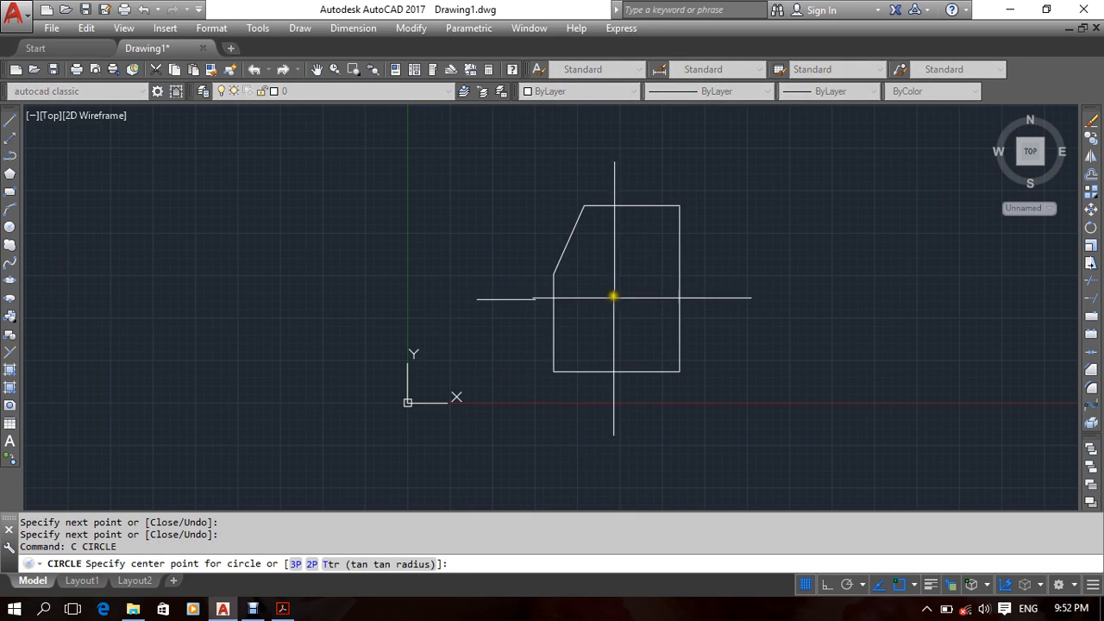
pyautogui.click(618, 310)
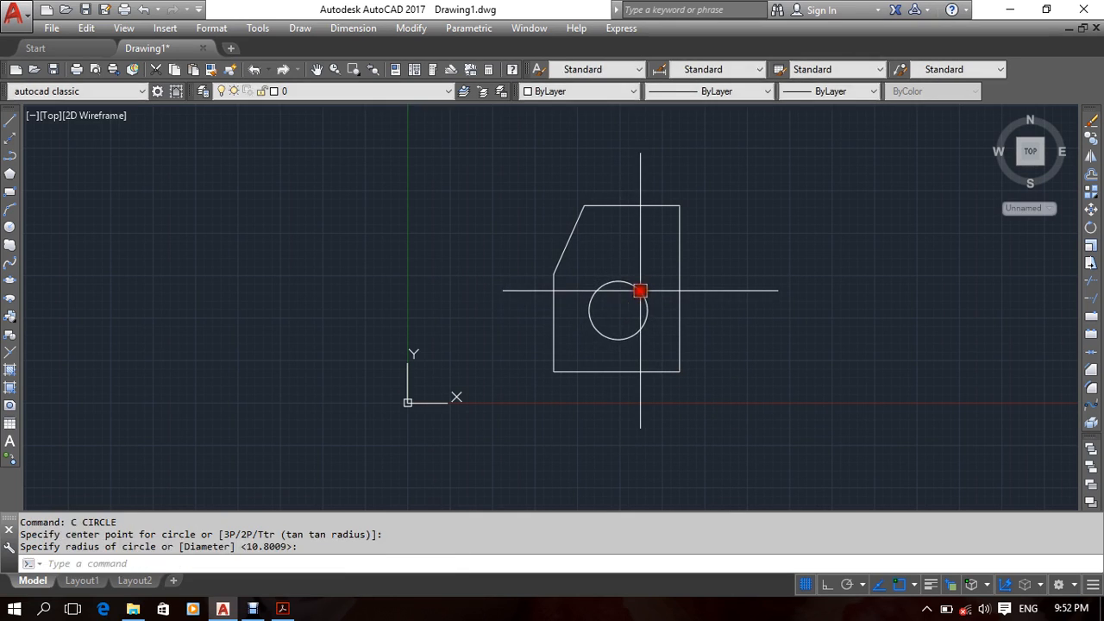
# Move the circle freehand slightly up and to the right inside the five-sided outline.
pyautogui.click(639, 290)
pyautogui.click(638, 290)
pyautogui.write('m')
pyautogui.press('Return')
pyautogui.scroll(2, 719, 335)
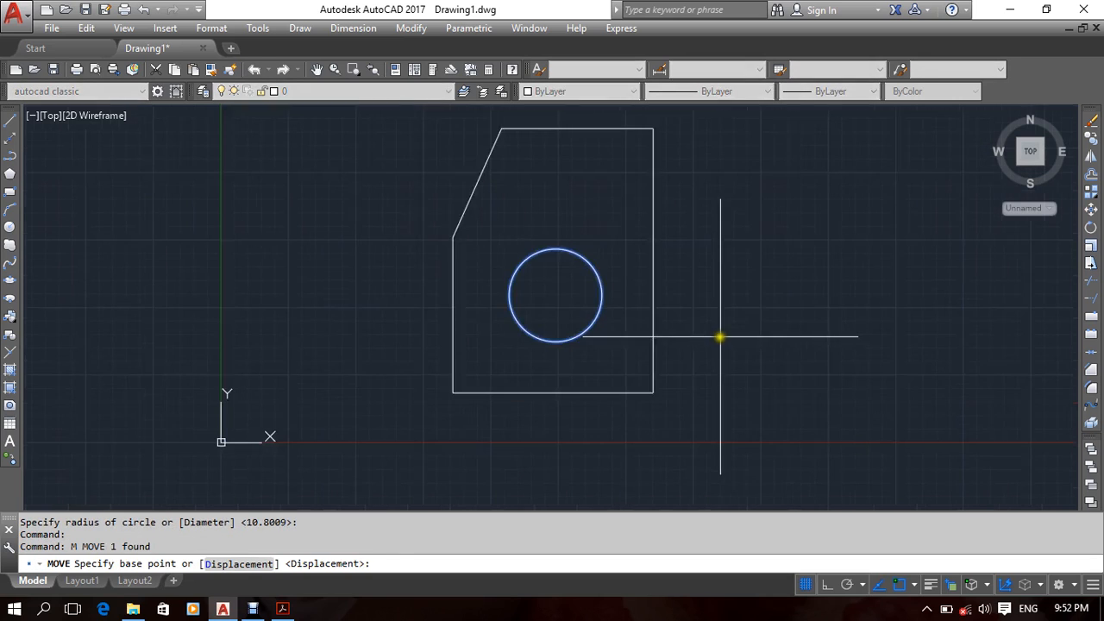
pyautogui.click(725, 325)
pyautogui.click(730, 315)
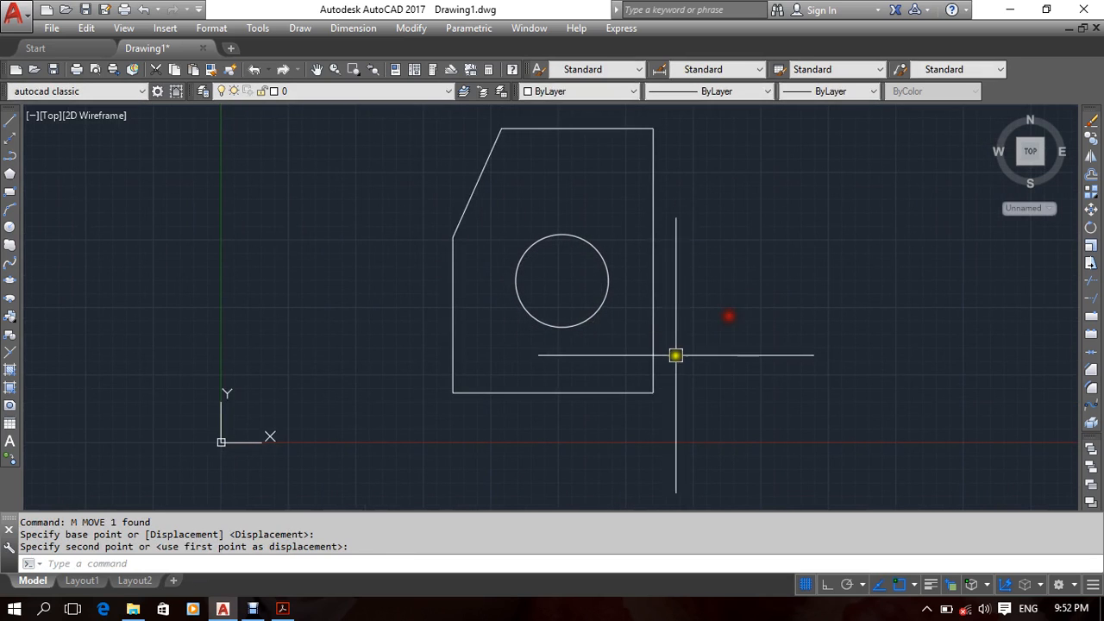
pyautogui.moveTo(595, 306); pyautogui.dragTo(655, 326, button='middle')
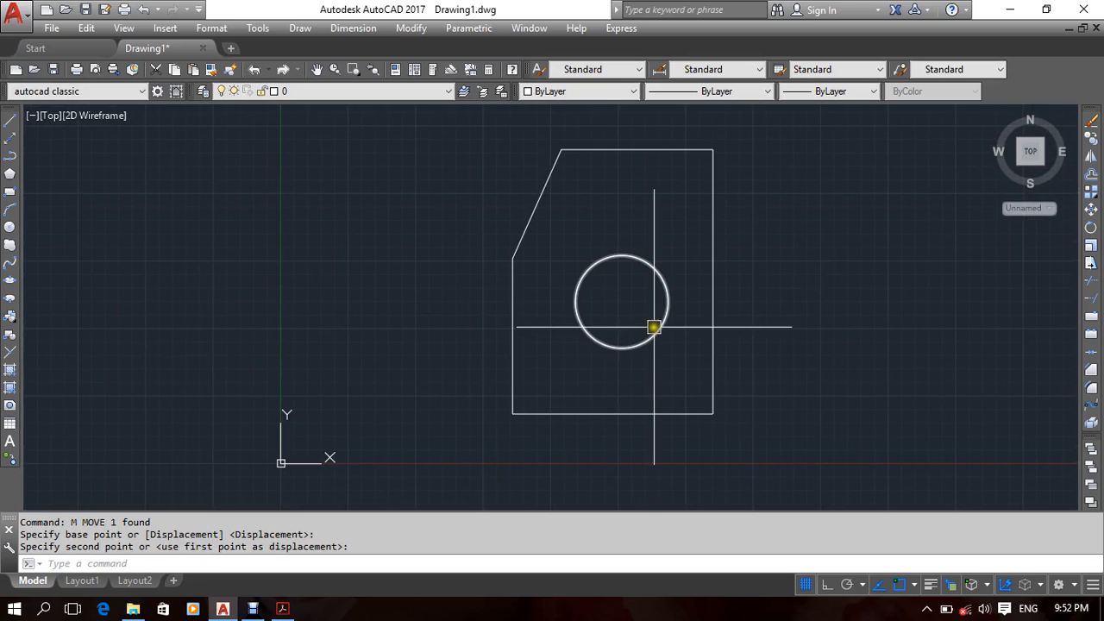
pyautogui.moveTo(563, 319); pyautogui.dragTo(583, 329, button='middle')
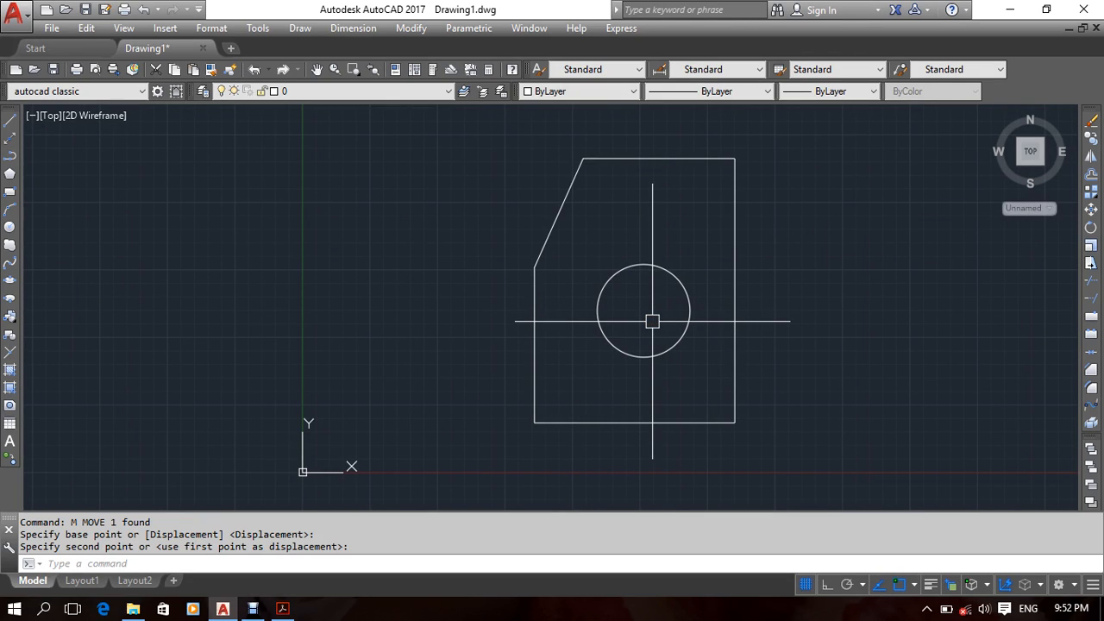
pyautogui.moveTo(634, 337); pyautogui.dragTo(695, 363, button='middle')
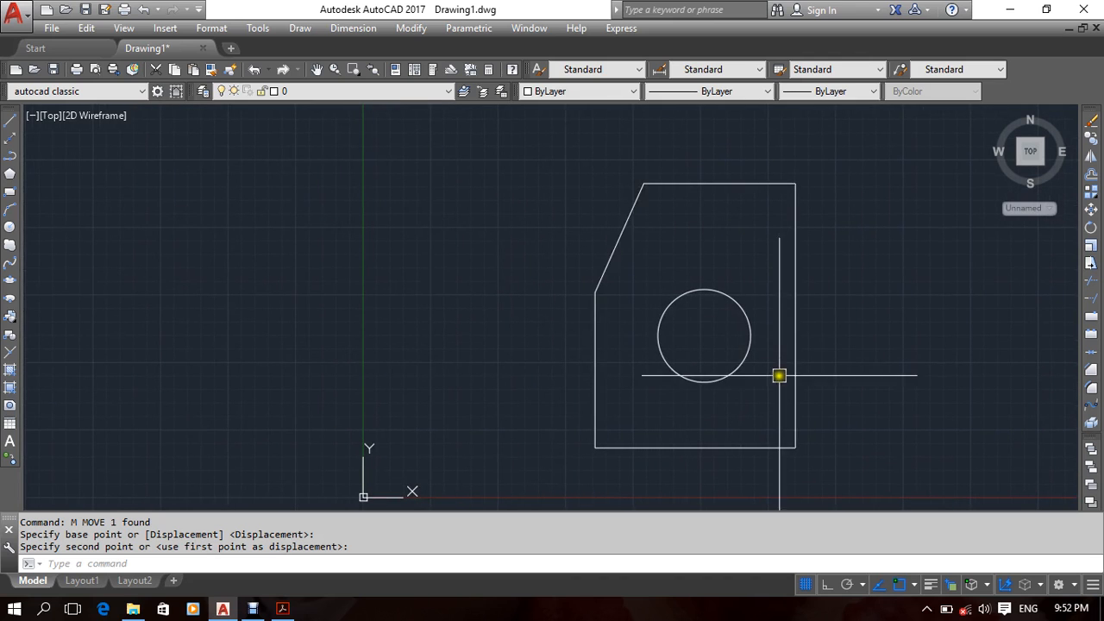
pyautogui.moveTo(499, 329)
pyautogui.mouseDown(button='middle')
pyautogui.moveTo(540, 315)
pyautogui.moveTo(490, 336)
pyautogui.mouseUp(button='middle')
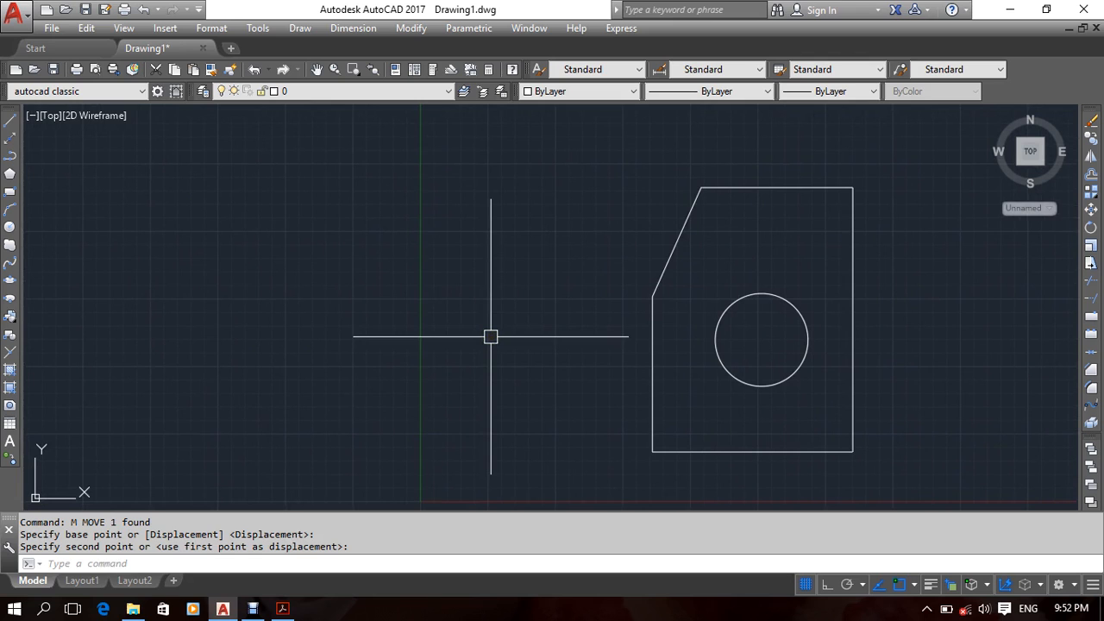
# Start the Hatch command and examine the ANSI, ISO and other predefined patterns in the Hatch Pattern Palette.
pyautogui.press('Return')
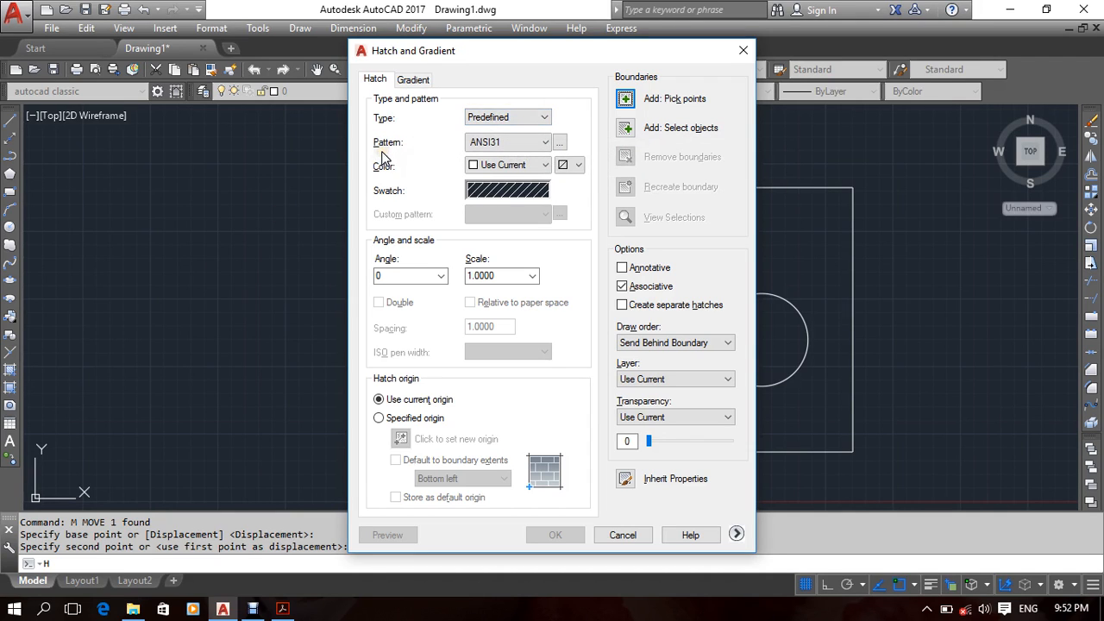
pyautogui.click(546, 142)
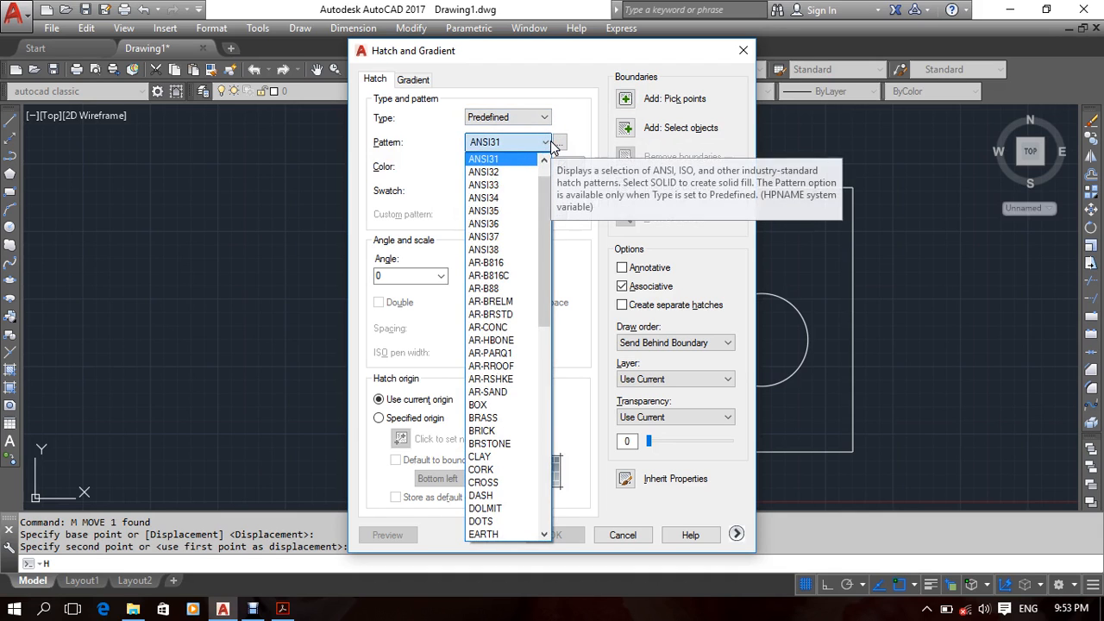
pyautogui.click(550, 145)
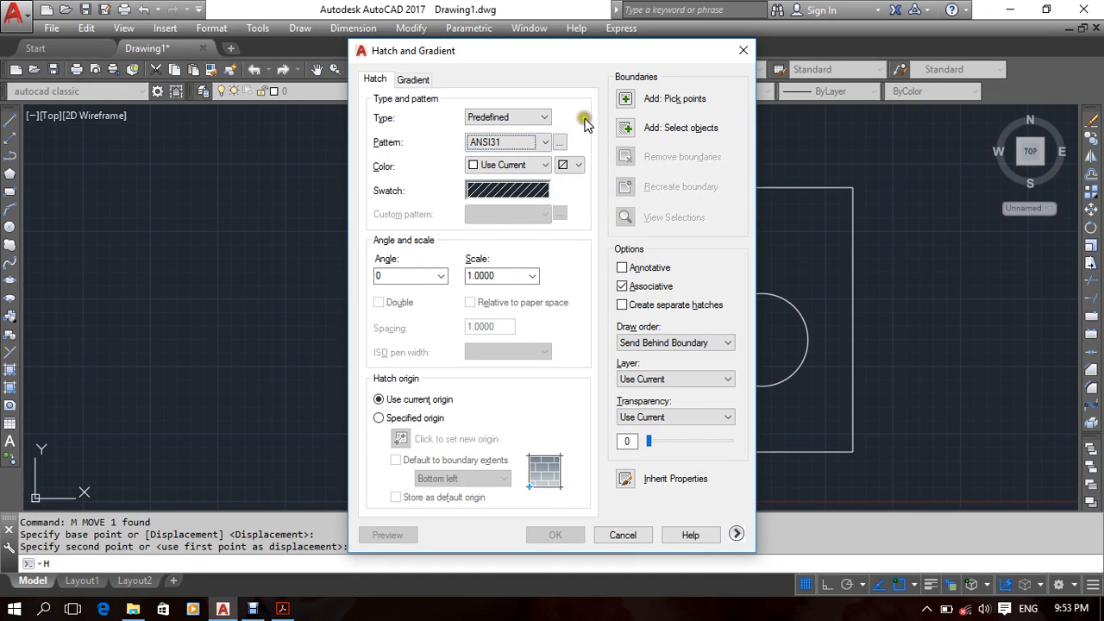
pyautogui.click(562, 144)
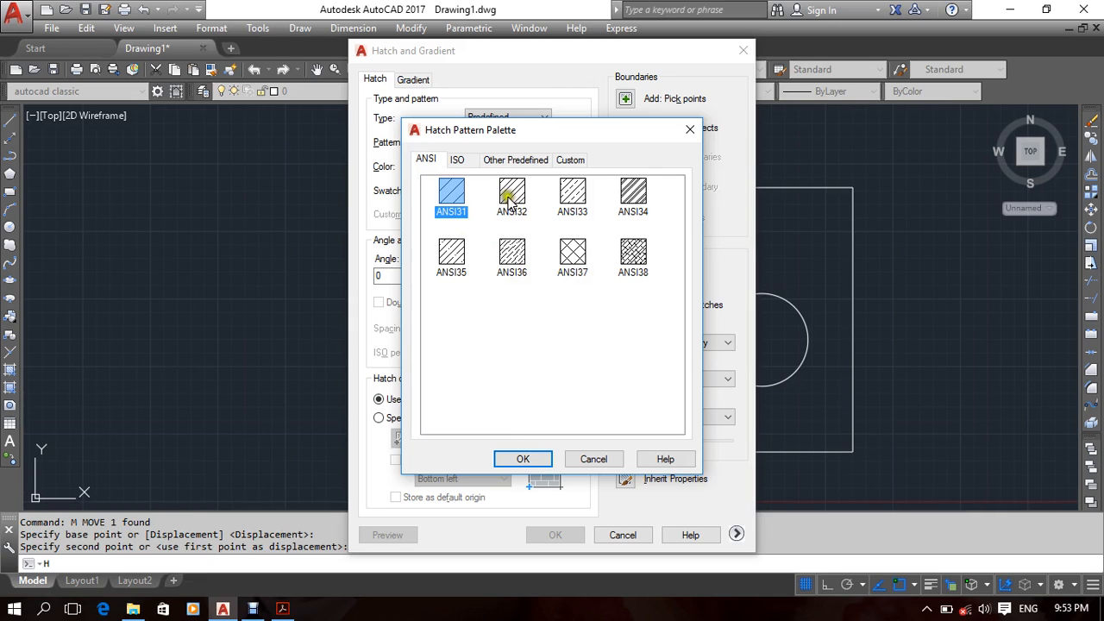
pyautogui.click(457, 162)
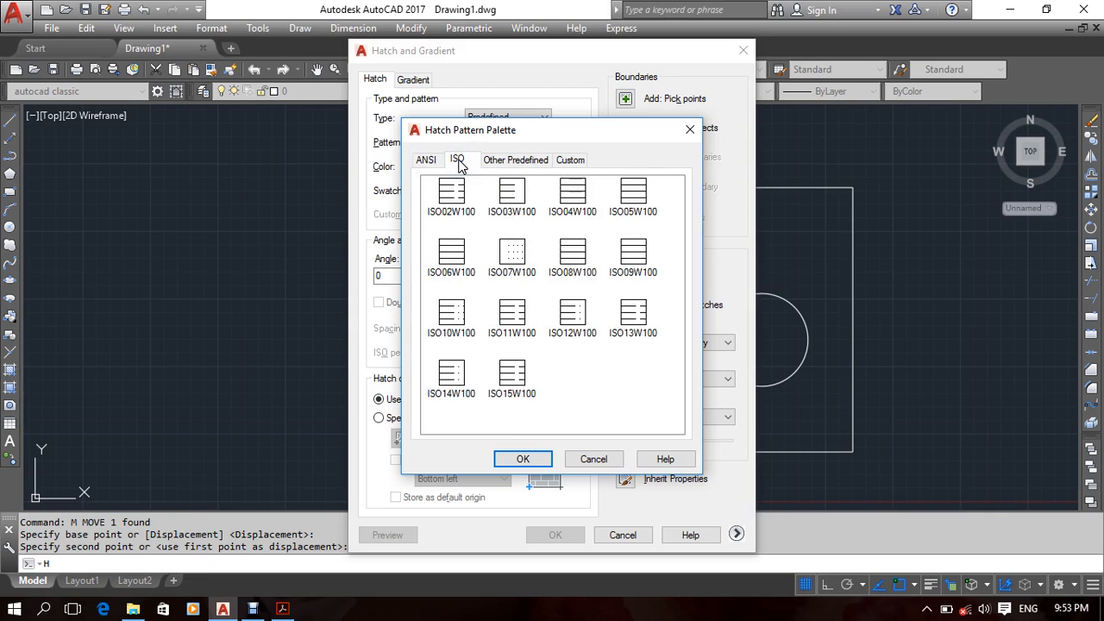
pyautogui.click(511, 161)
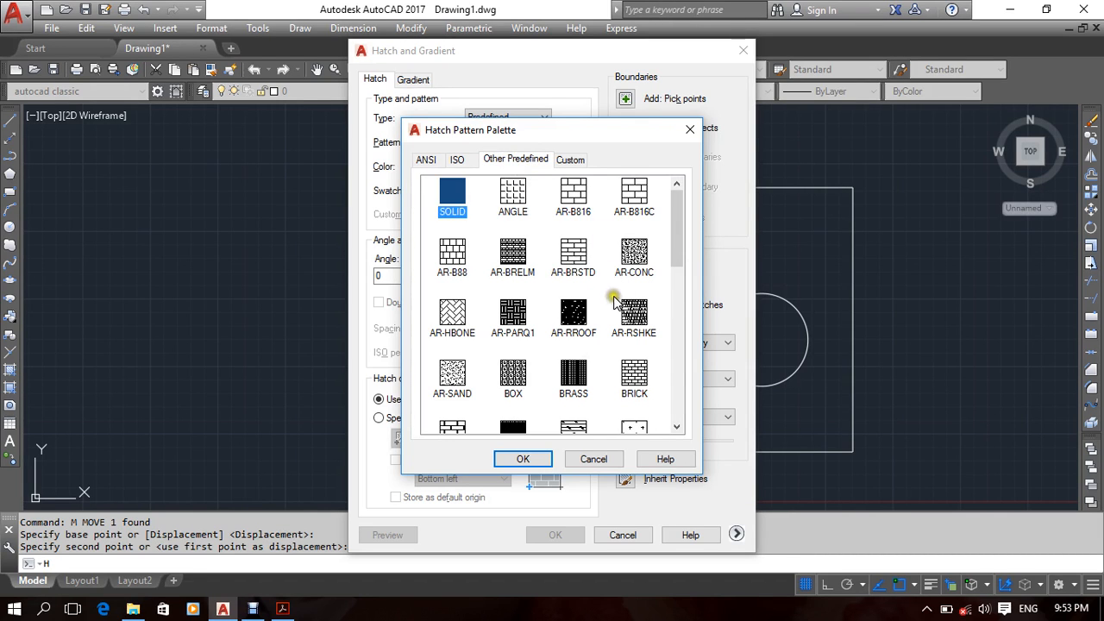
pyautogui.scroll(-3, 617, 299)
pyautogui.scroll(-3, 615, 300)
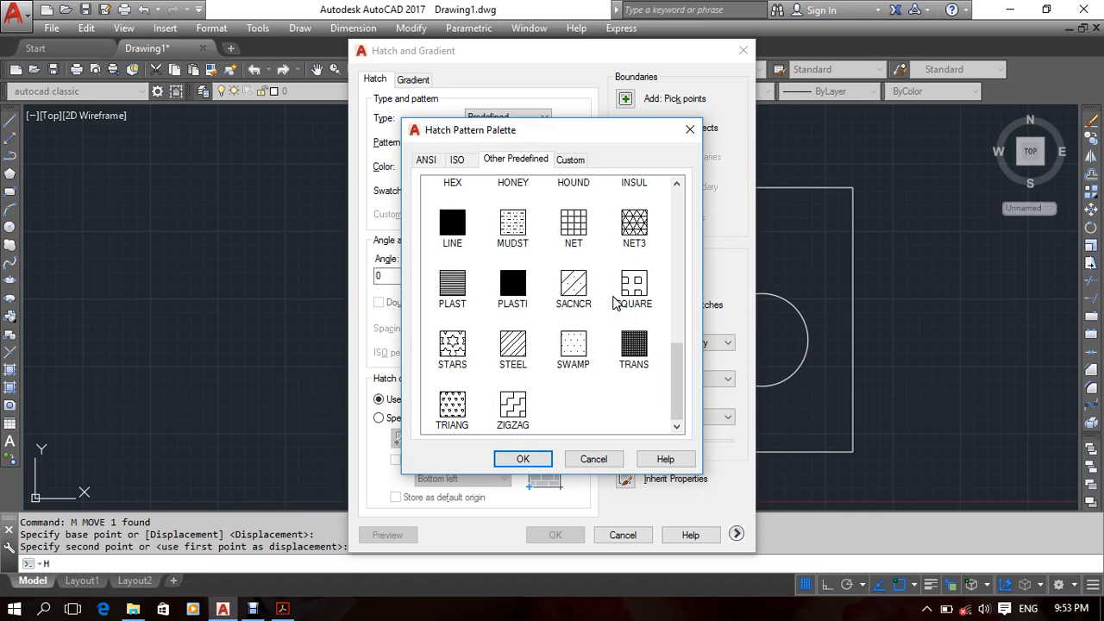
pyautogui.scroll(6, 613, 297)
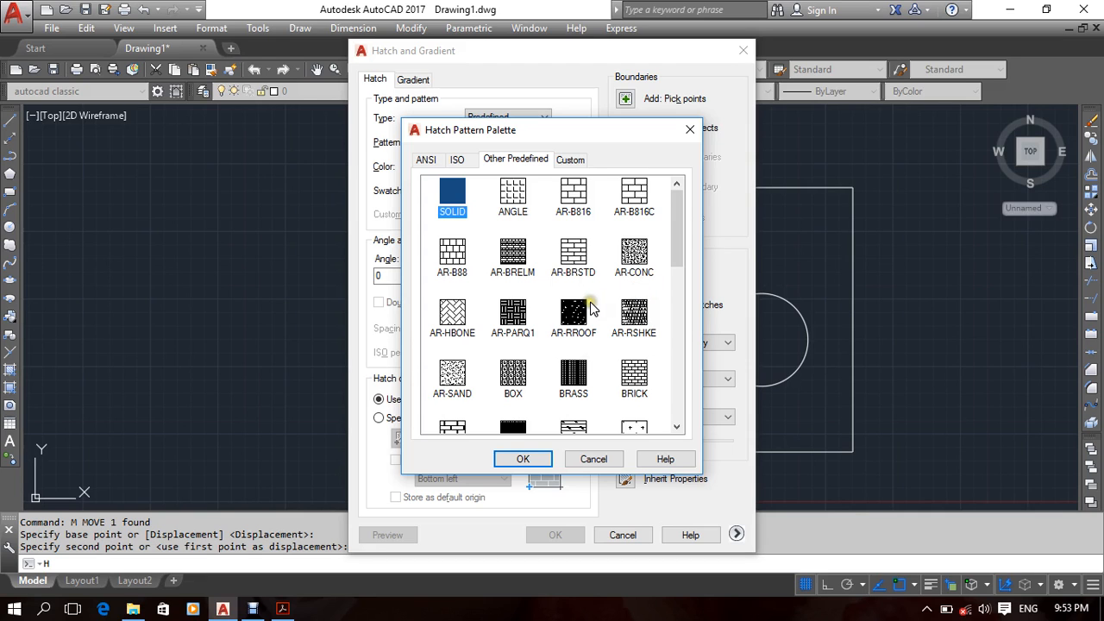
pyautogui.scroll(-3, 592, 307)
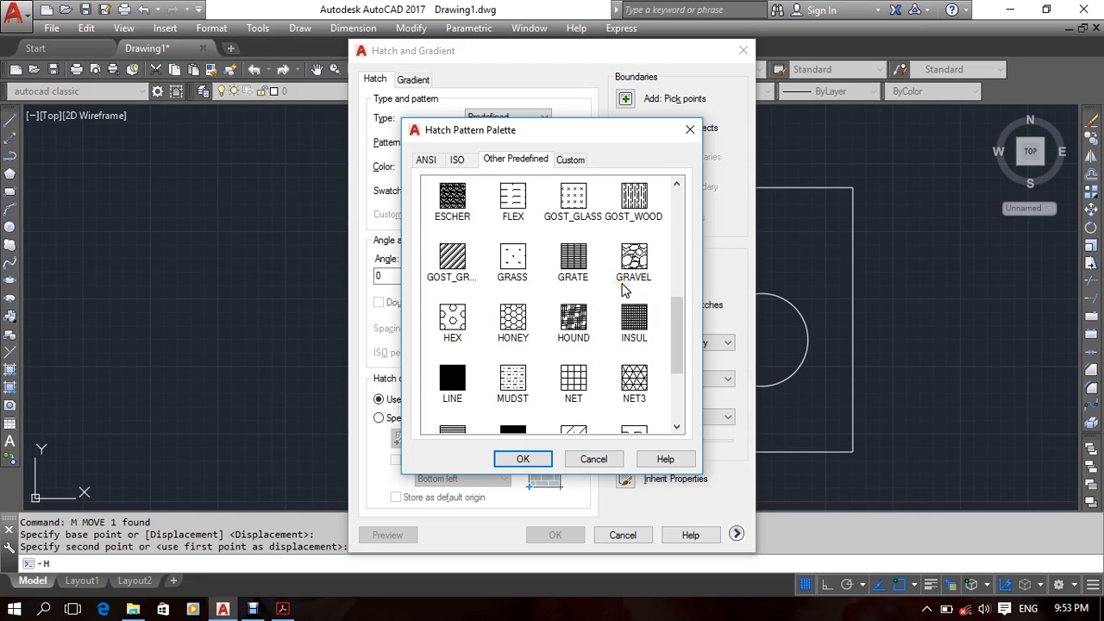
pyautogui.scroll(-3, 621, 285)
pyautogui.scroll(3, 623, 287)
pyautogui.scroll(5, 625, 291)
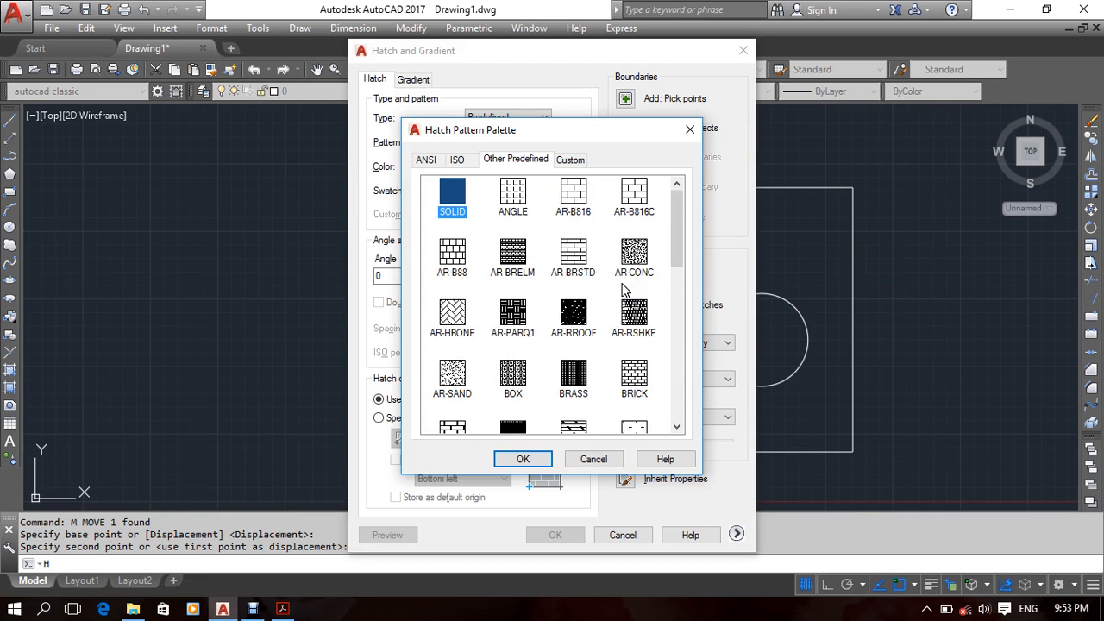
# Choose ANSI31 from the ANSI patterns as the hatch pattern.
pyautogui.click(459, 160)
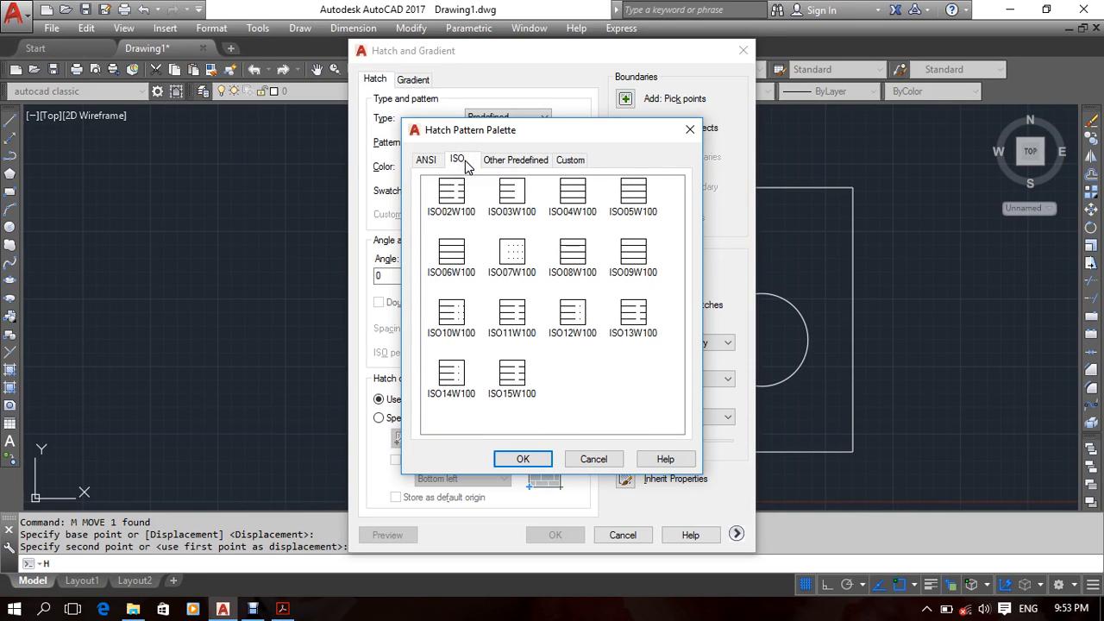
pyautogui.click(430, 161)
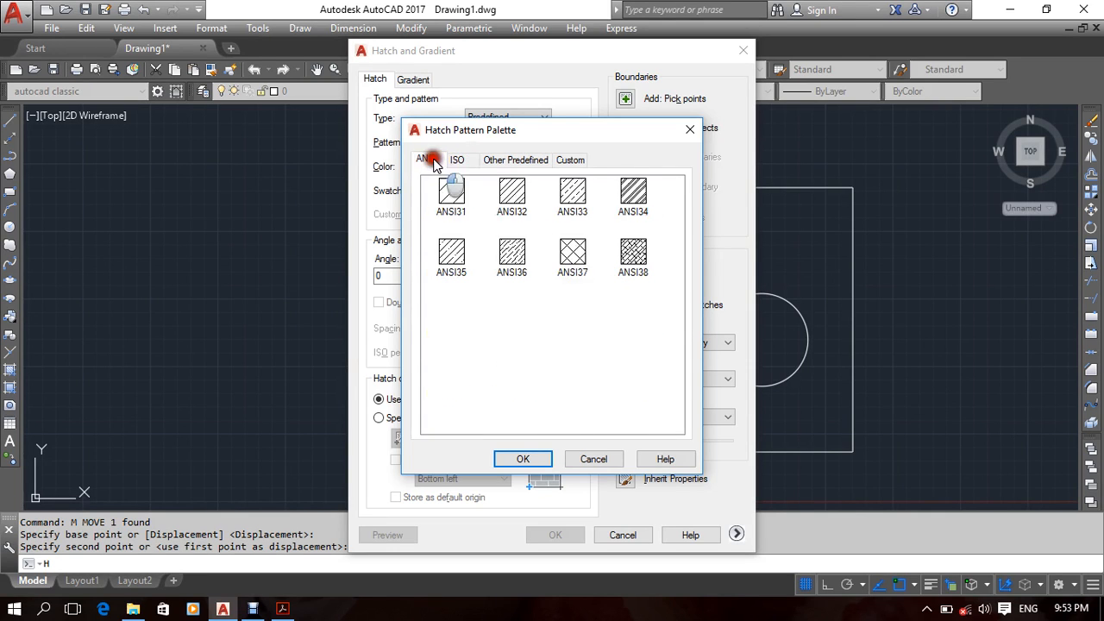
pyautogui.click(455, 195)
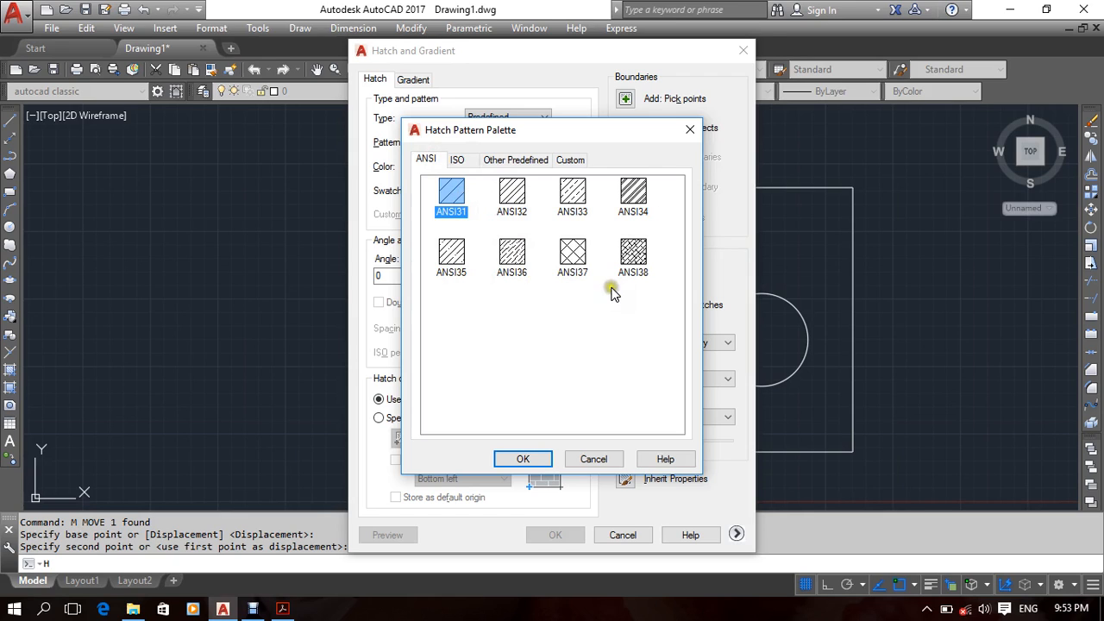
pyautogui.click(523, 459)
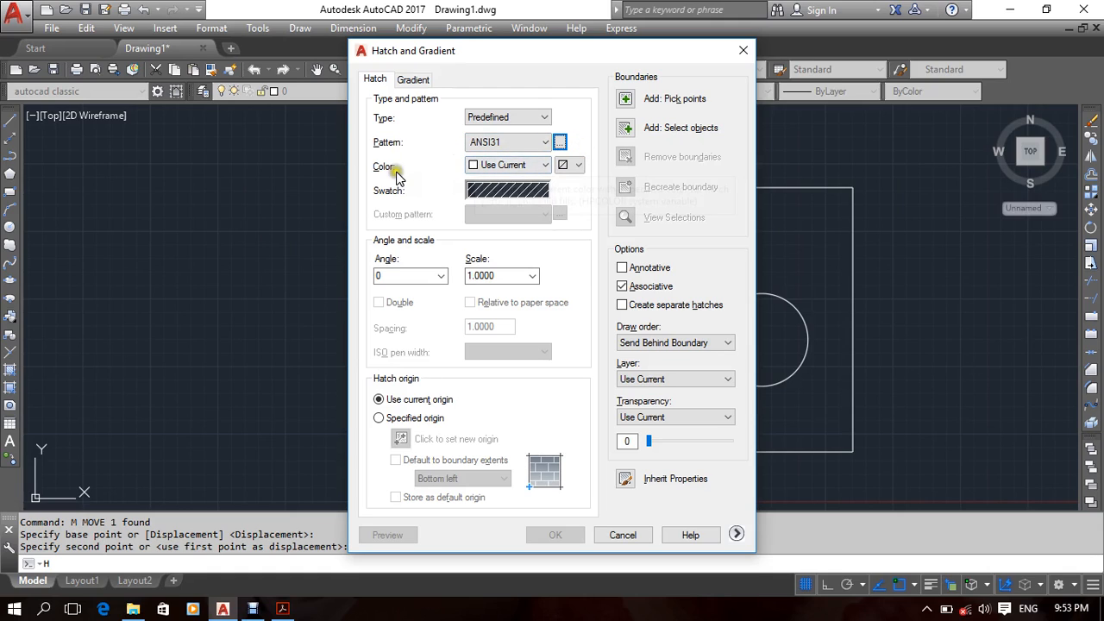
# Set the hatch colour to Green with a Cyan background.
pyautogui.click(505, 168)
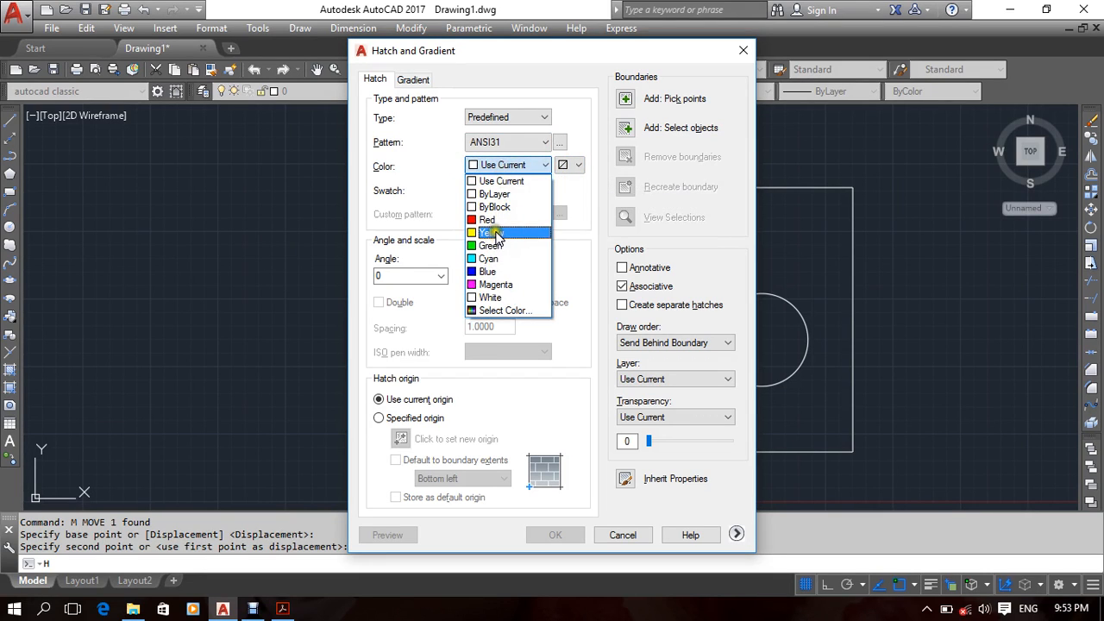
pyautogui.click(494, 244)
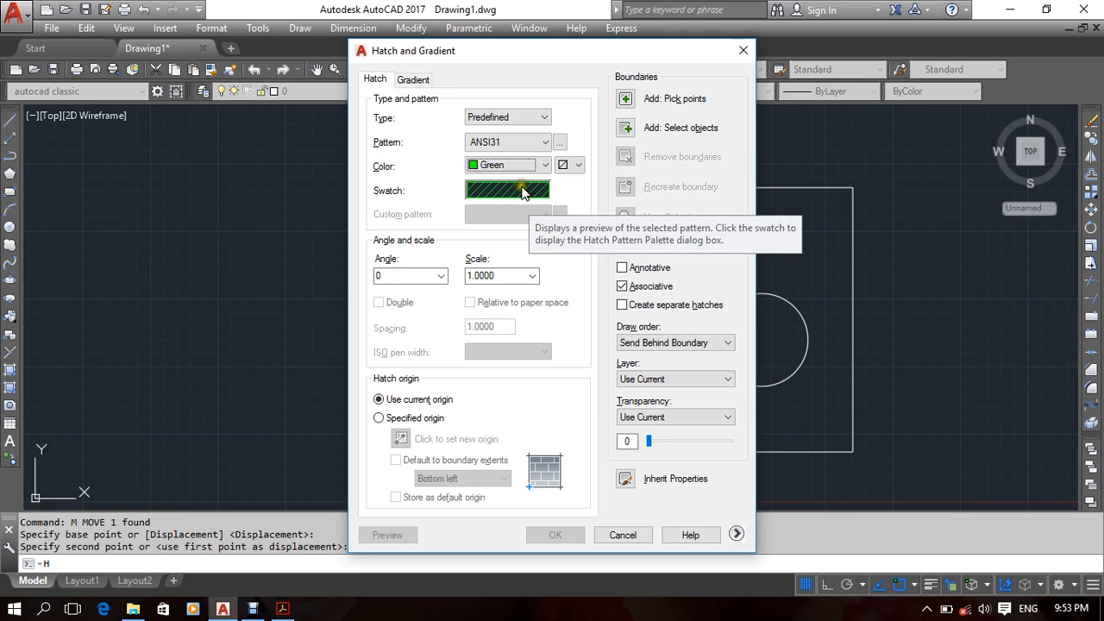
pyautogui.click(565, 166)
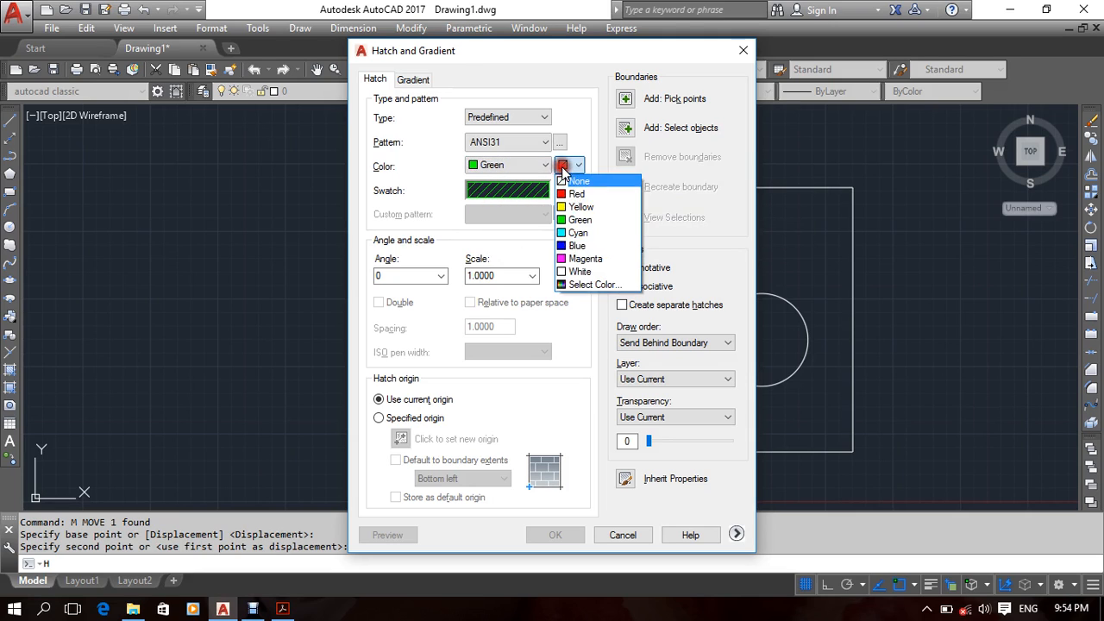
pyautogui.click(577, 233)
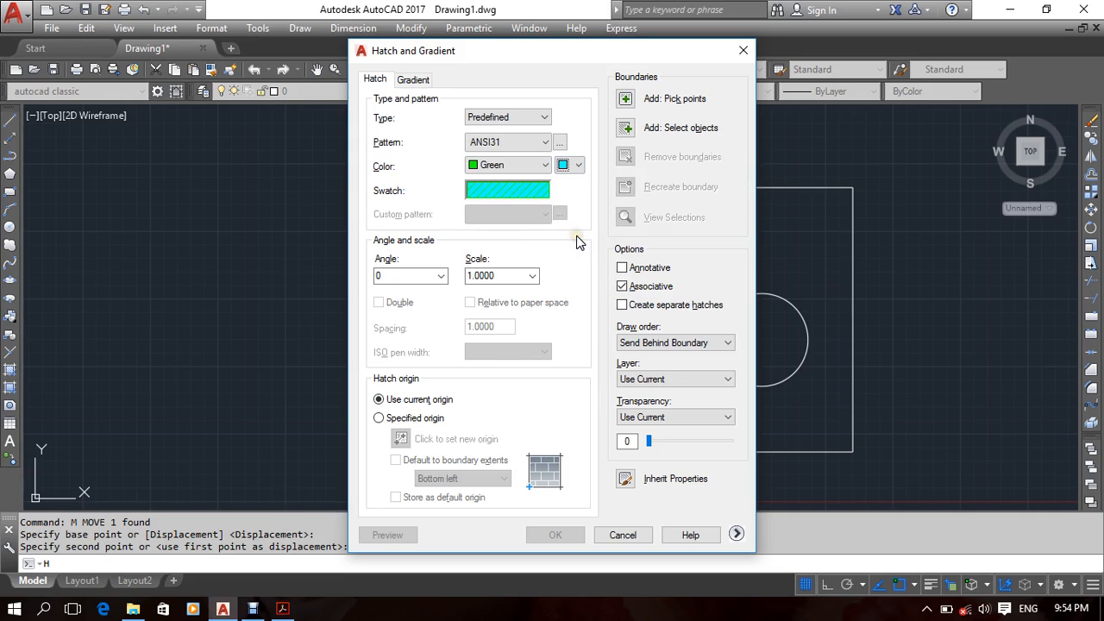
# Reset the hatch colour to Use Current and the background colour to None.
pyautogui.click(538, 164)
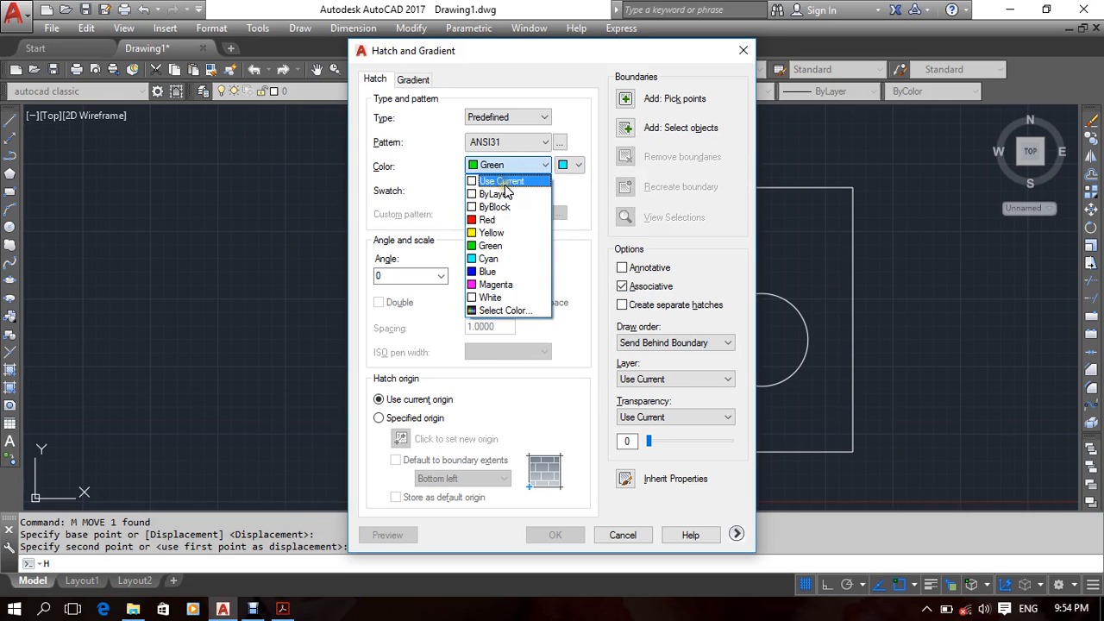
pyautogui.click(502, 180)
pyautogui.click(563, 167)
pyautogui.click(568, 184)
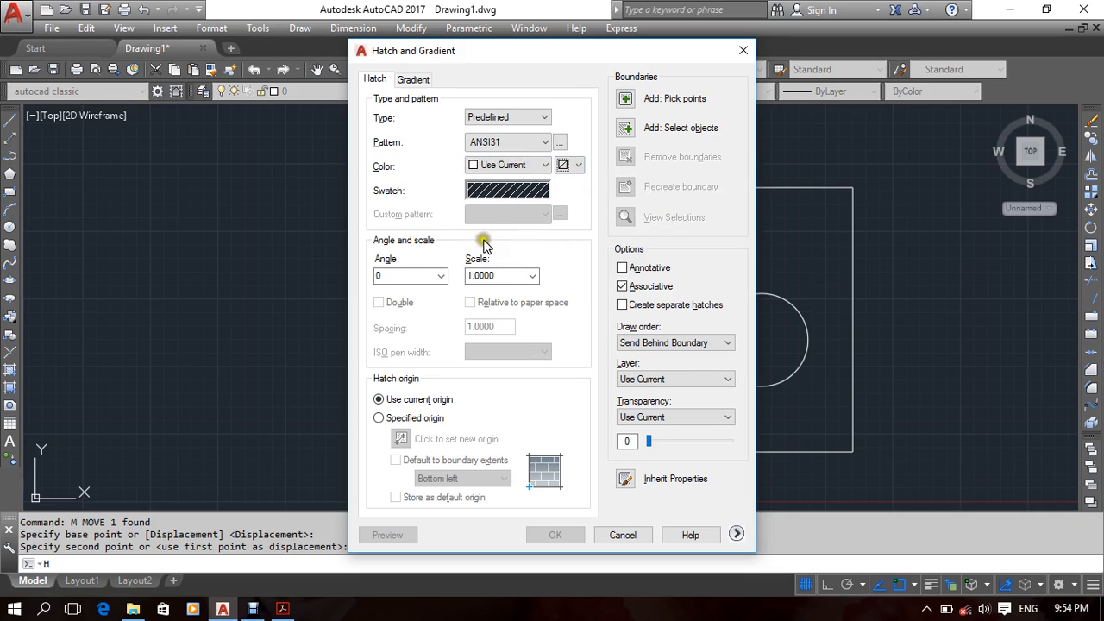
pyautogui.click(501, 188)
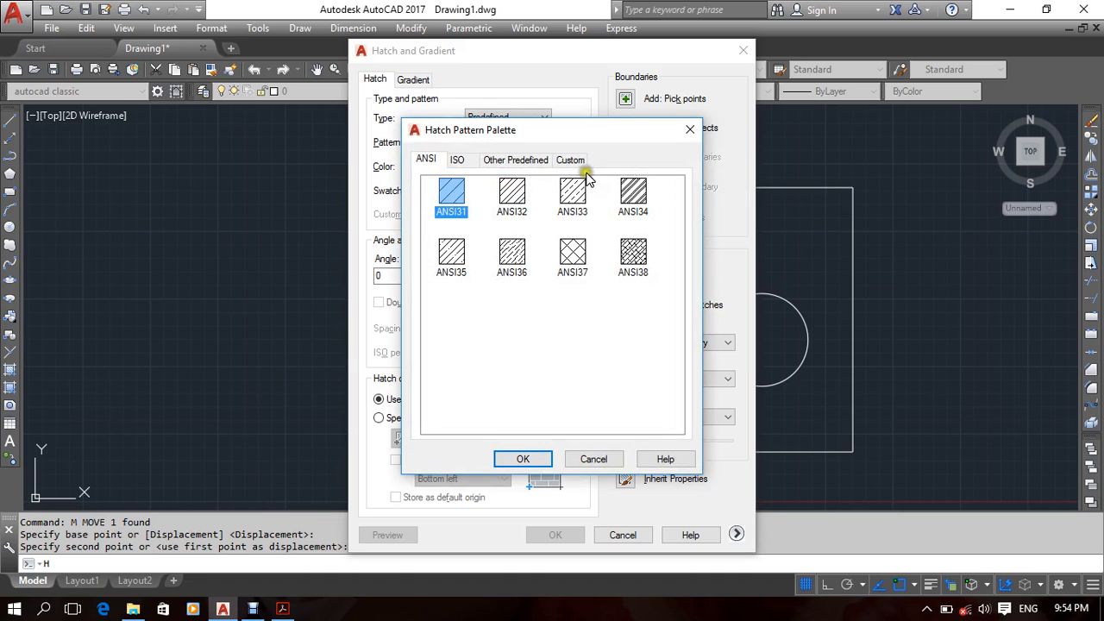
pyautogui.click(690, 129)
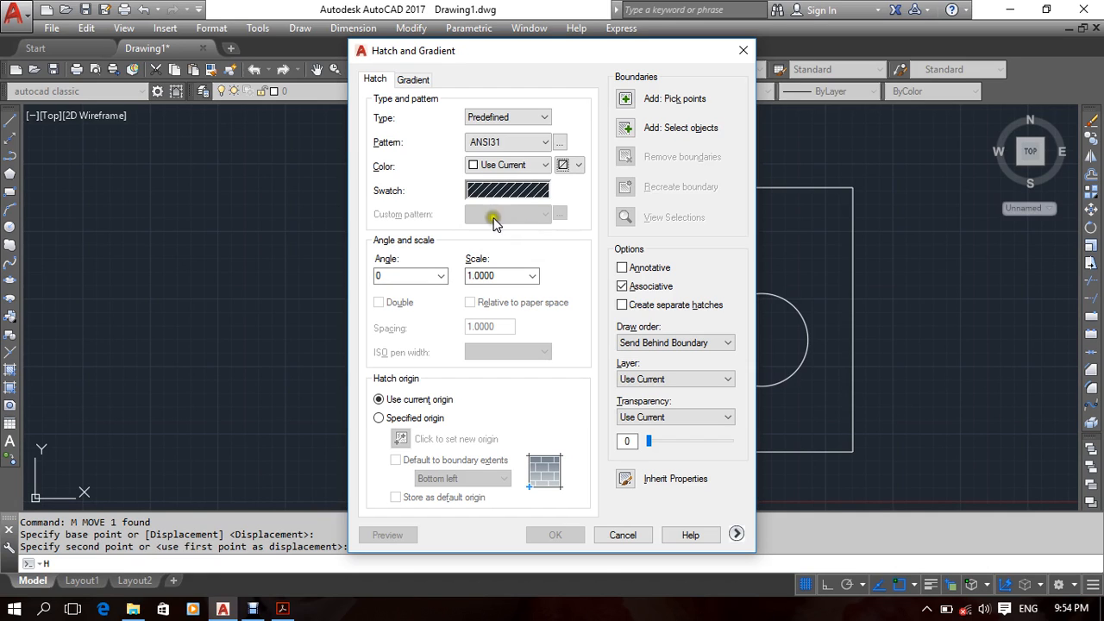
pyautogui.click(485, 275)
# Move the hatch dialog clear of the part and pick the area between the outline and the circle as the hatch boundary.
pyautogui.moveTo(571, 60); pyautogui.dragTo(449, 45)
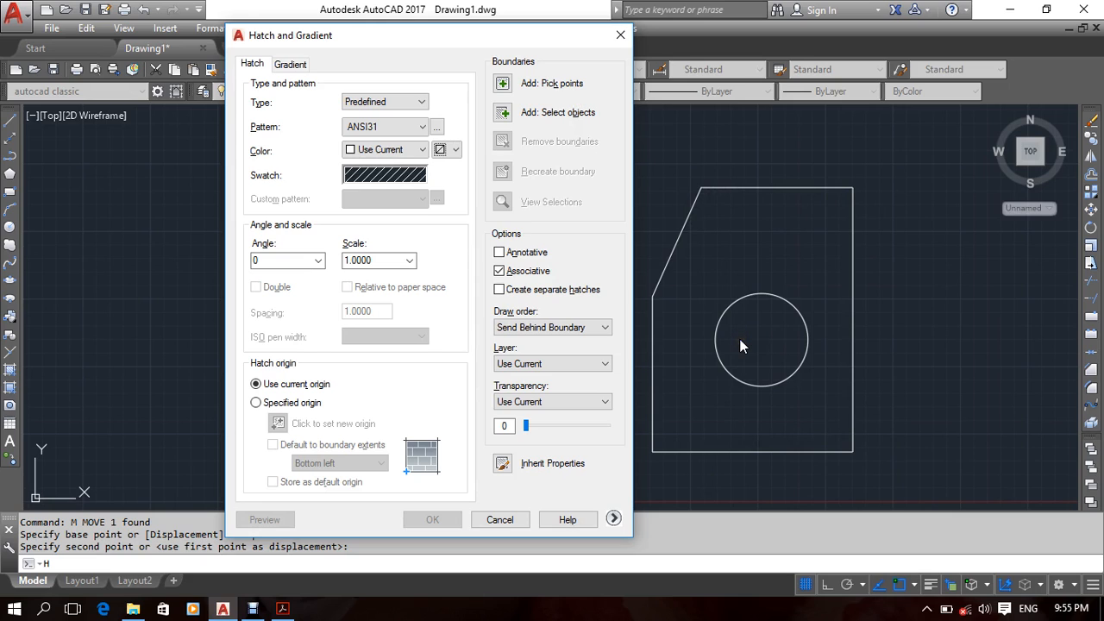
pyautogui.click(504, 85)
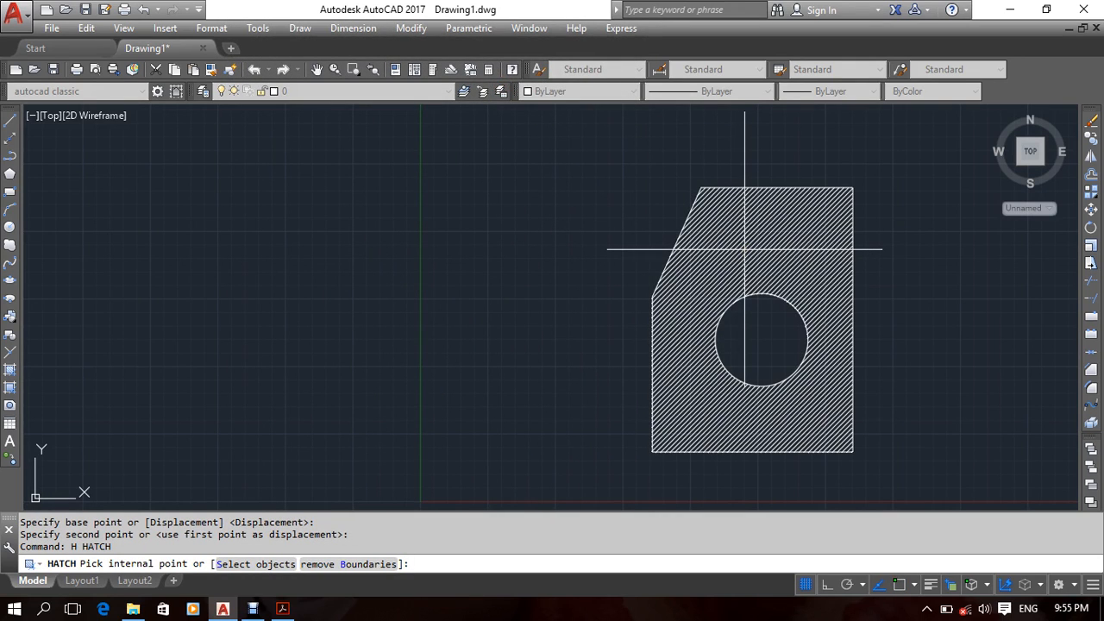
pyautogui.click(745, 250)
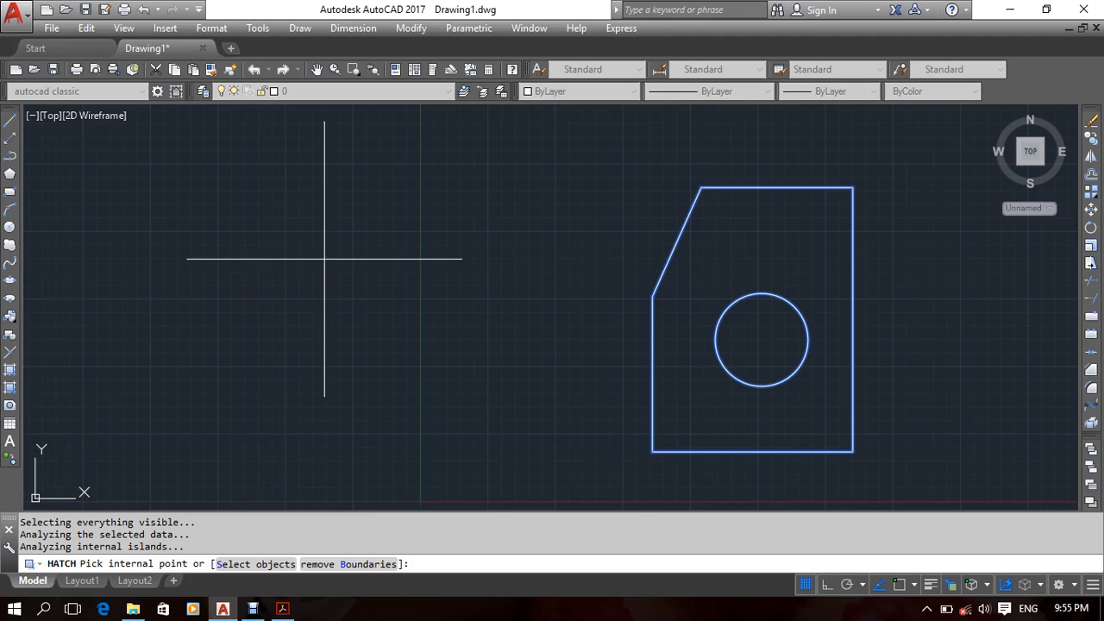
pyautogui.press('Return')
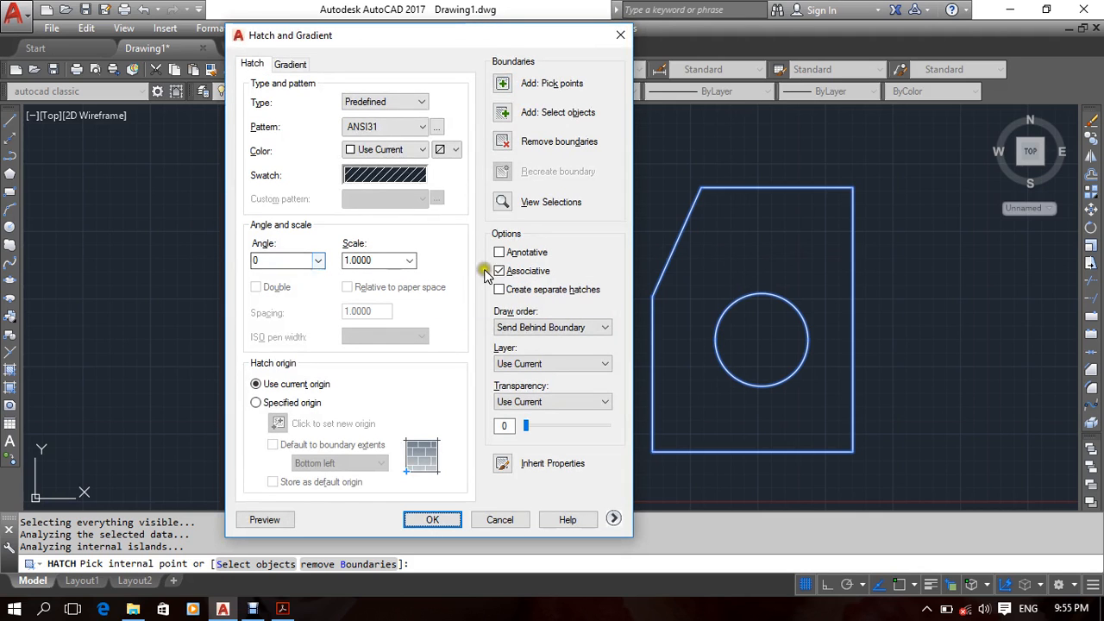
# Preview the ANSI31 hatch on the part, inspect it closely, and return to the hatch settings.
pyautogui.click(268, 522)
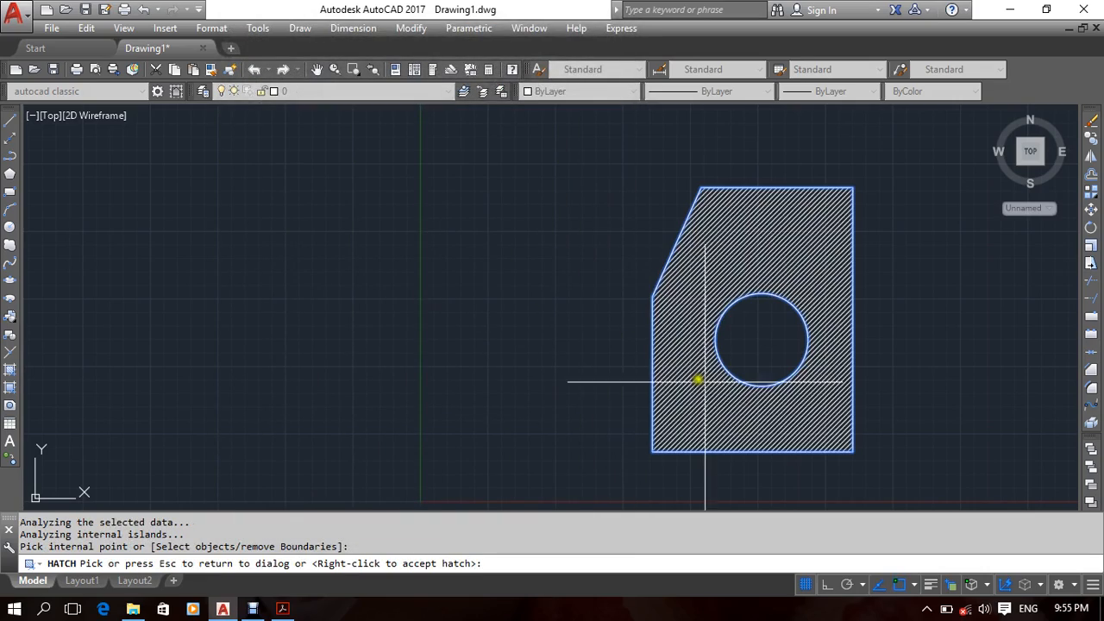
pyautogui.scroll(4, 664, 376)
pyautogui.scroll(-2, 379, 350)
pyautogui.moveTo(370, 352)
pyautogui.mouseDown(button='middle')
pyautogui.moveTo(423, 396)
pyautogui.moveTo(434, 374)
pyautogui.mouseUp(button='middle')
pyautogui.scroll(-2, 436, 371)
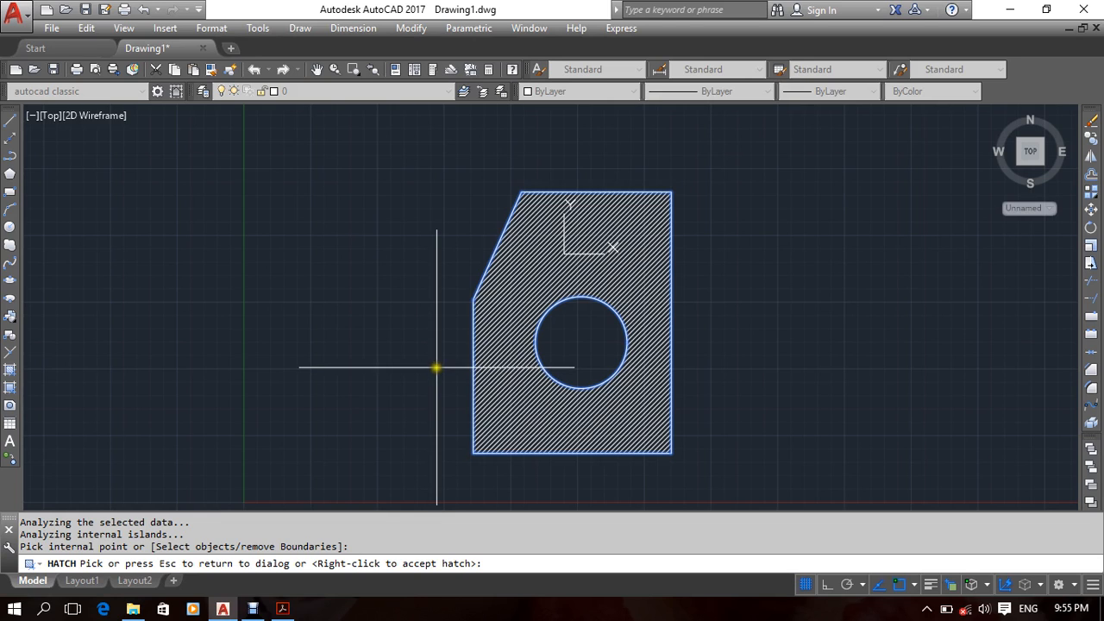
pyautogui.press('Escape')
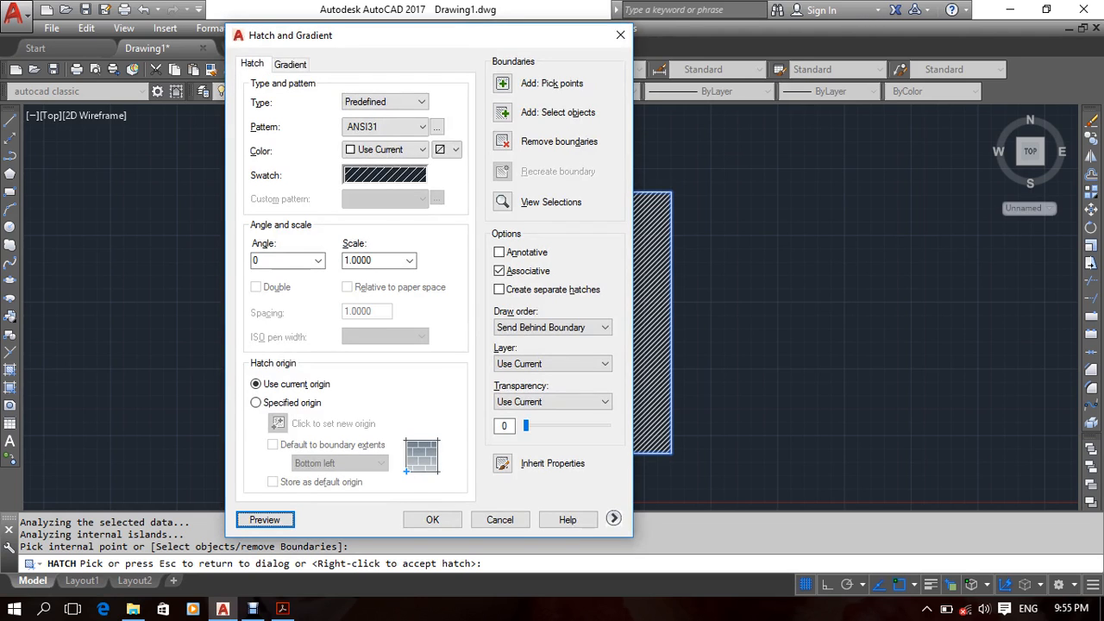
# Set the hatch scale to 5, preview the hatch on the part, and return to the hatch settings.
pyautogui.doubleClick(379, 260)
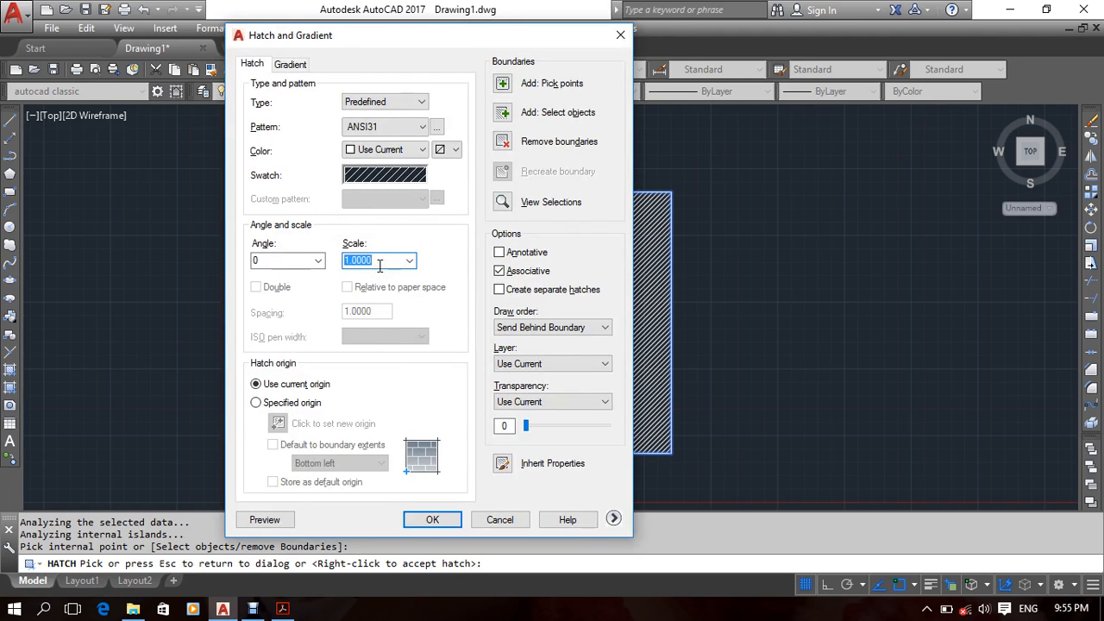
pyautogui.write('5')
pyautogui.click(265, 519)
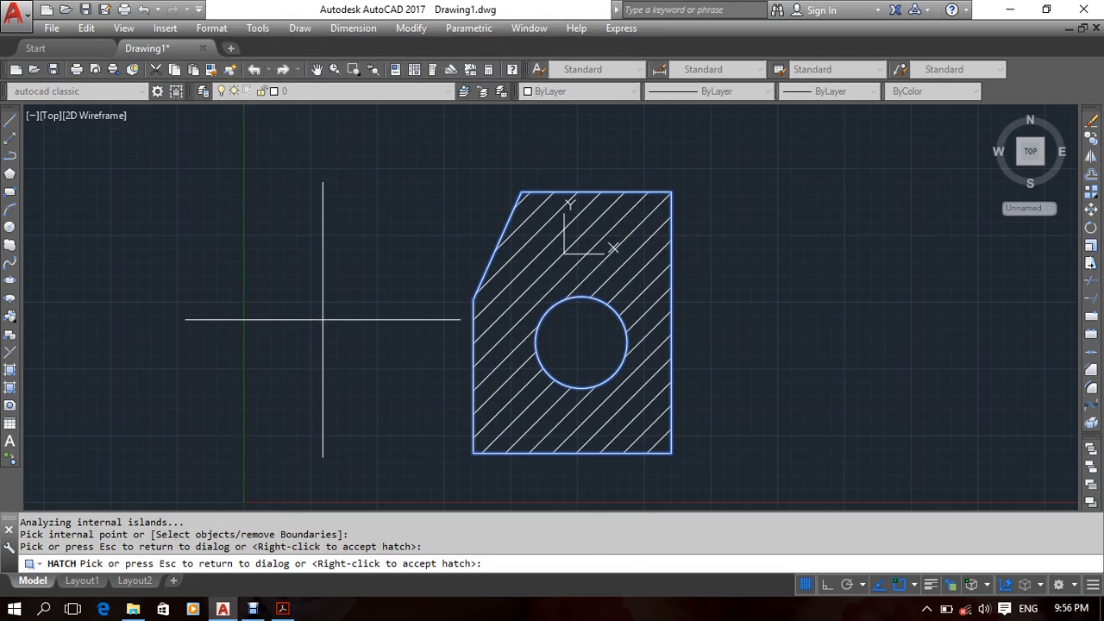
pyautogui.press('Escape')
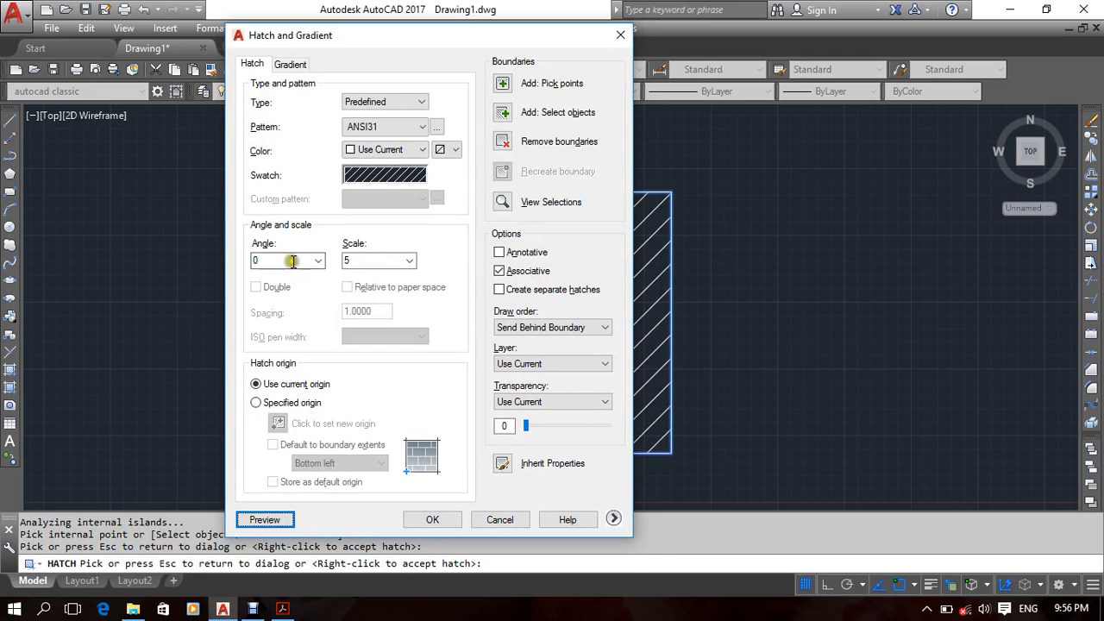
# Set the hatch angle to 45, preview the hatch on the part, and return to the hatch settings.
pyautogui.click(283, 263)
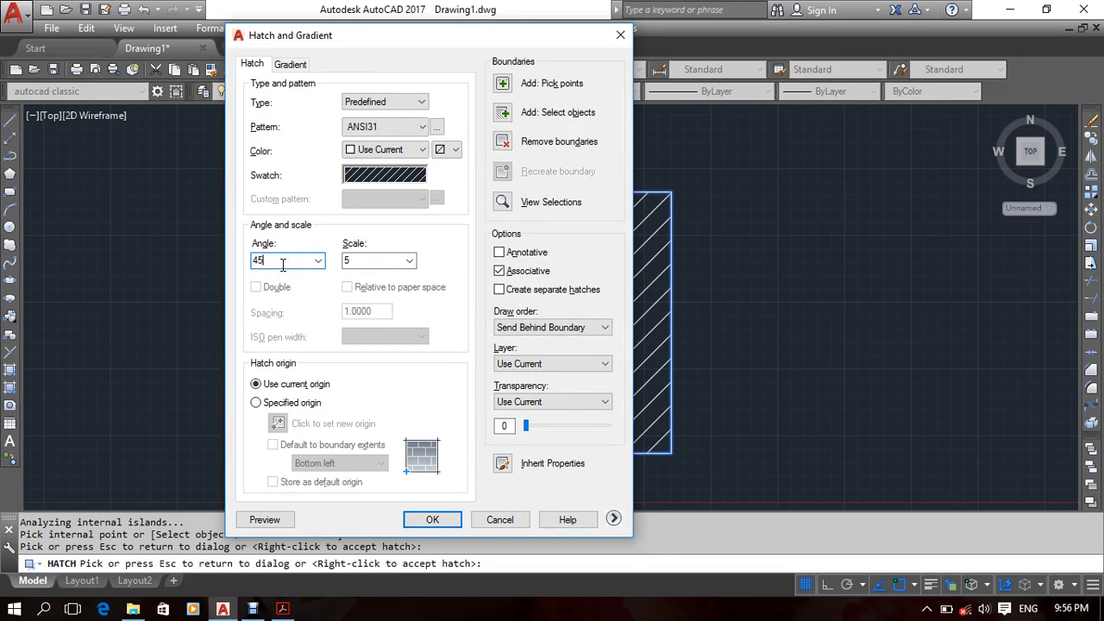
pyautogui.click(285, 519)
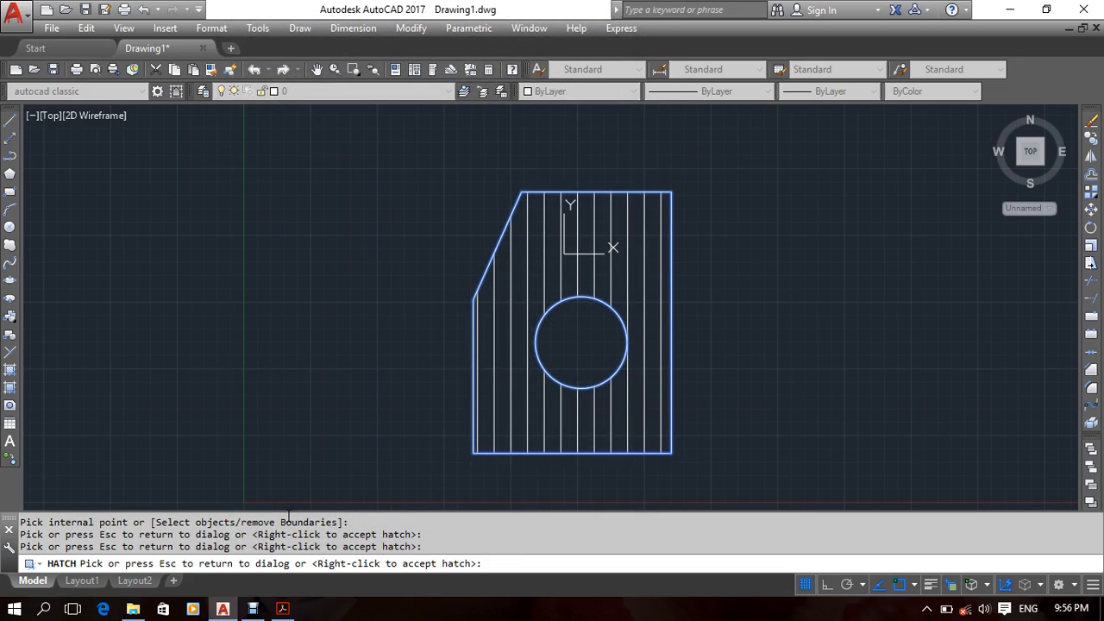
pyautogui.click(289, 515)
# Set the hatch angle to 90, preview the hatch on the part, and return to the hatch settings.
pyautogui.click(276, 261)
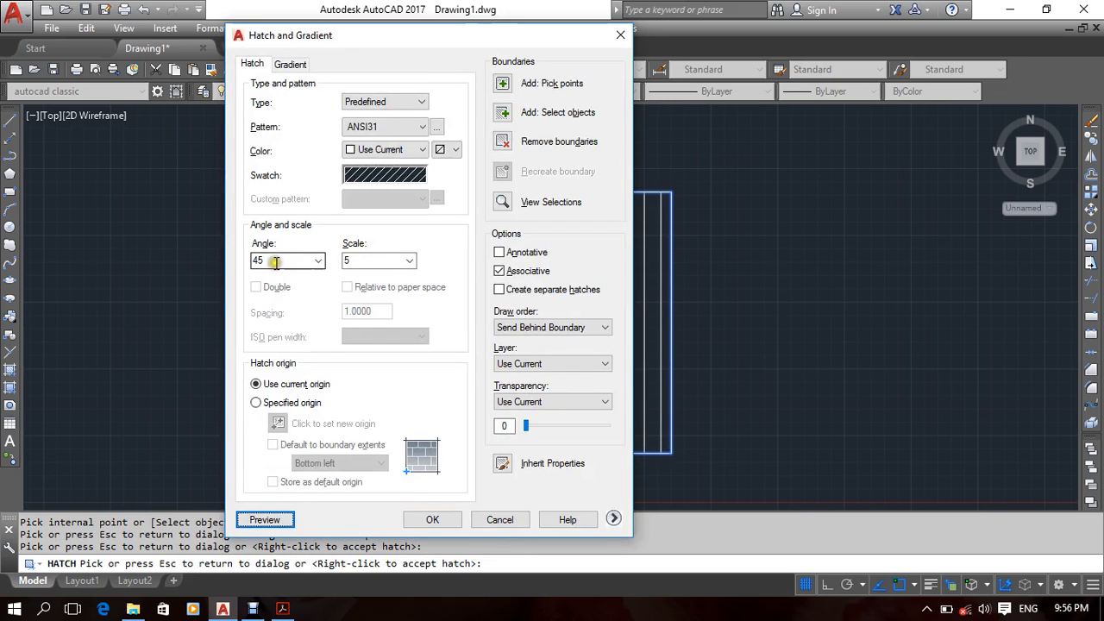
pyautogui.write('90')
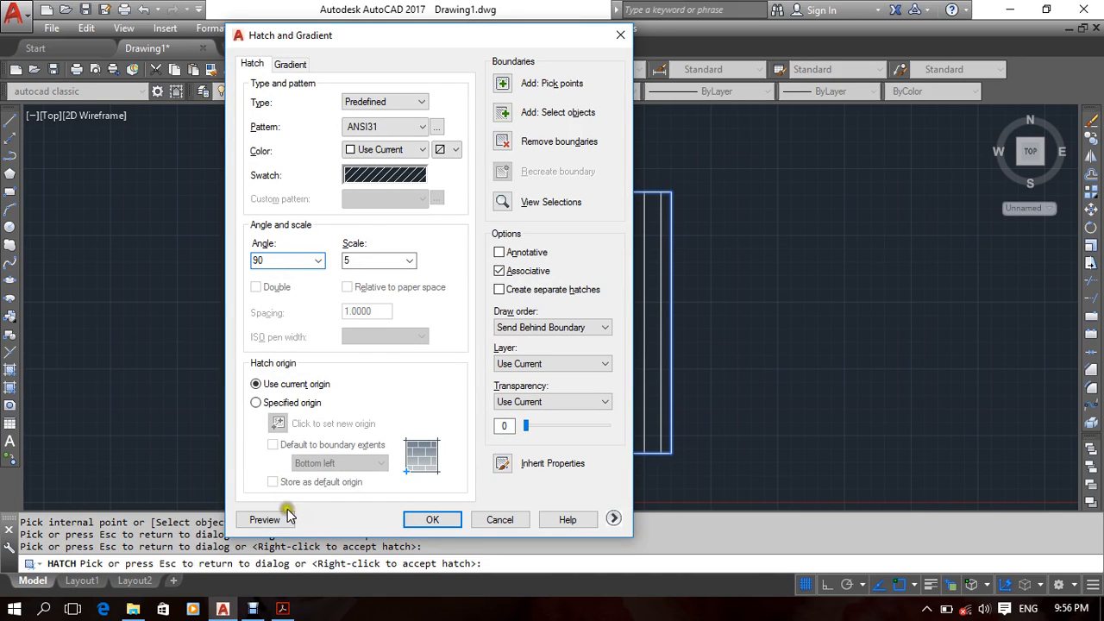
pyautogui.click(287, 520)
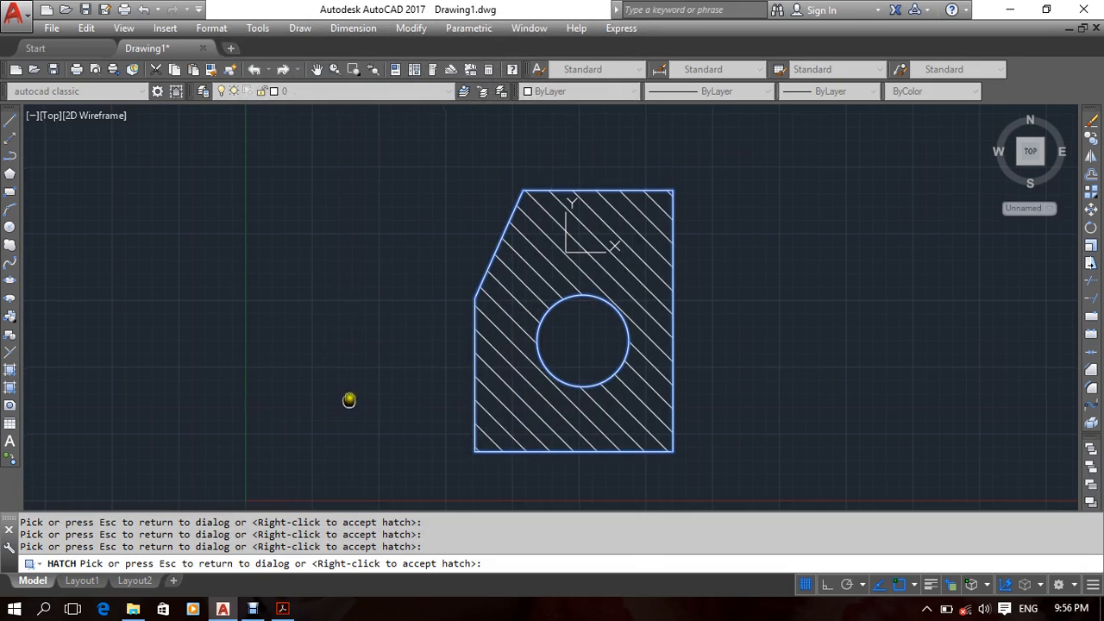
pyautogui.moveTo(350, 399); pyautogui.dragTo(379, 364, button='middle')
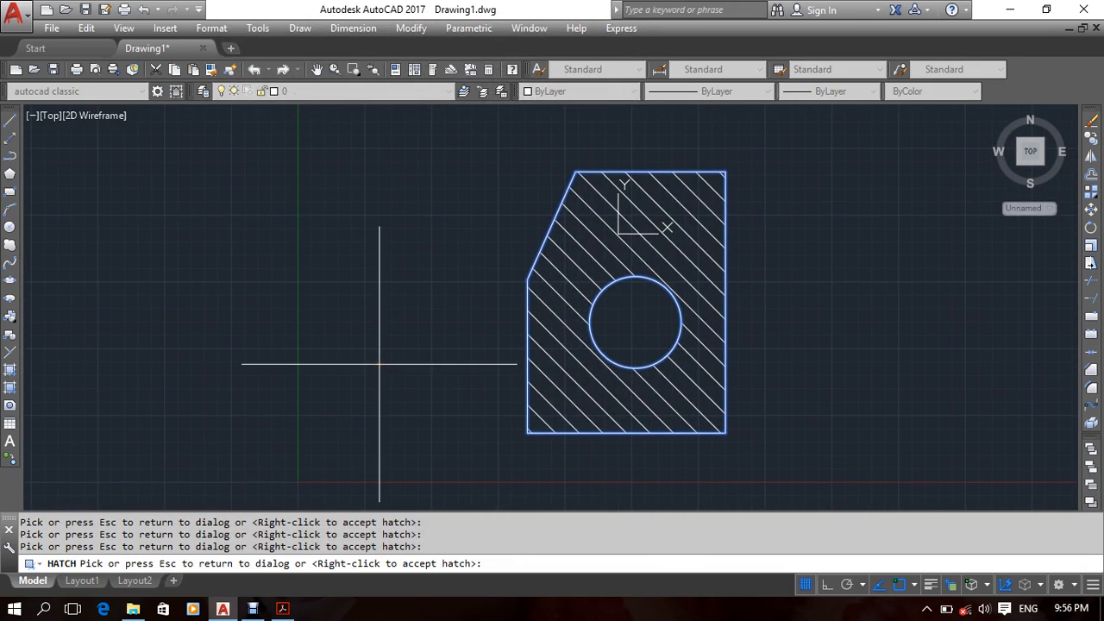
pyautogui.press('Escape')
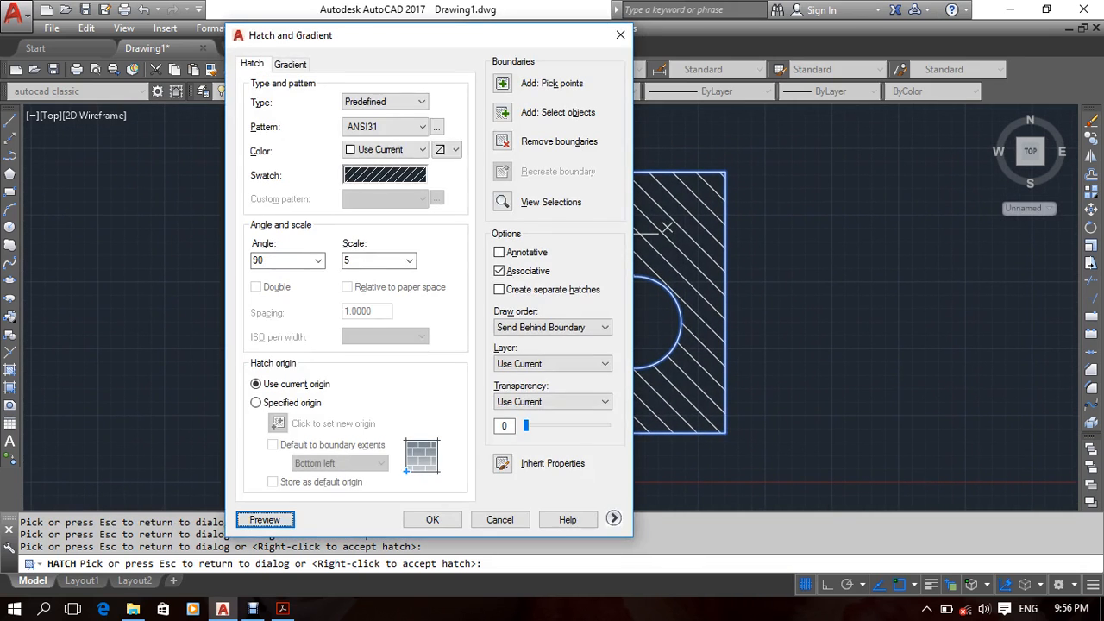
# Set the hatch scale to 4 and, after previewing it, apply the ANSI31 hatch to the area around the circle.
pyautogui.doubleClick(365, 260)
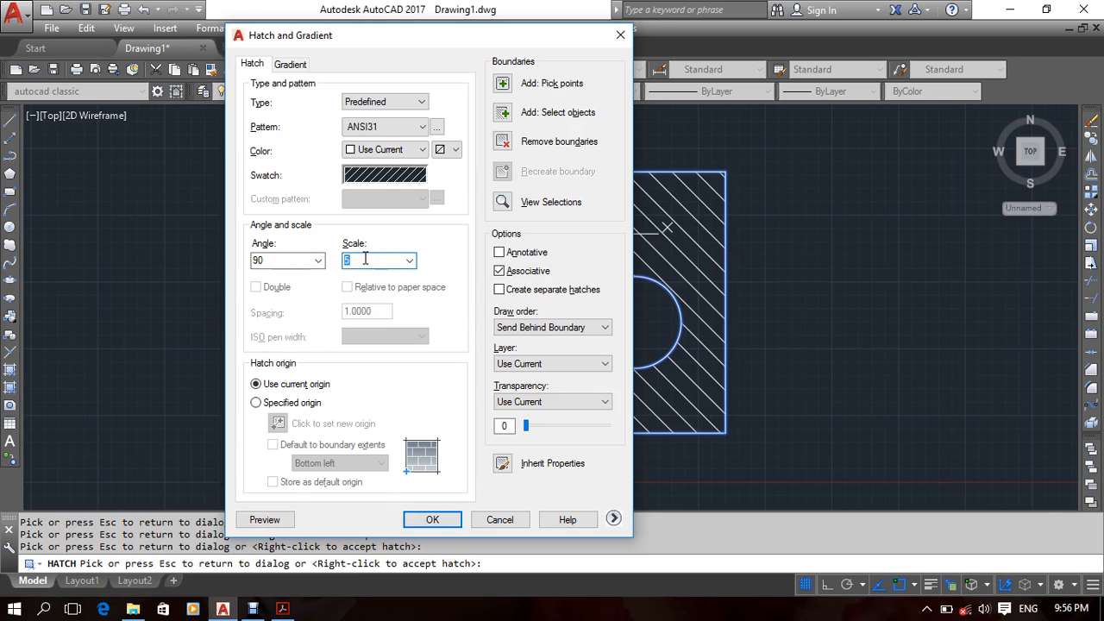
pyautogui.click(273, 525)
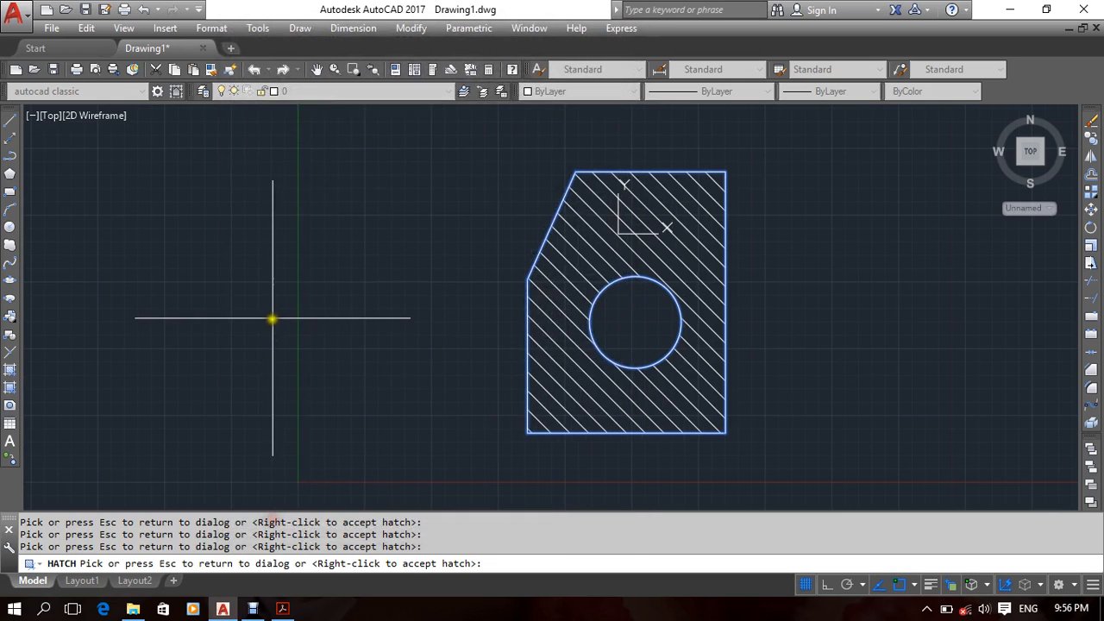
pyautogui.rightClick(382, 325)
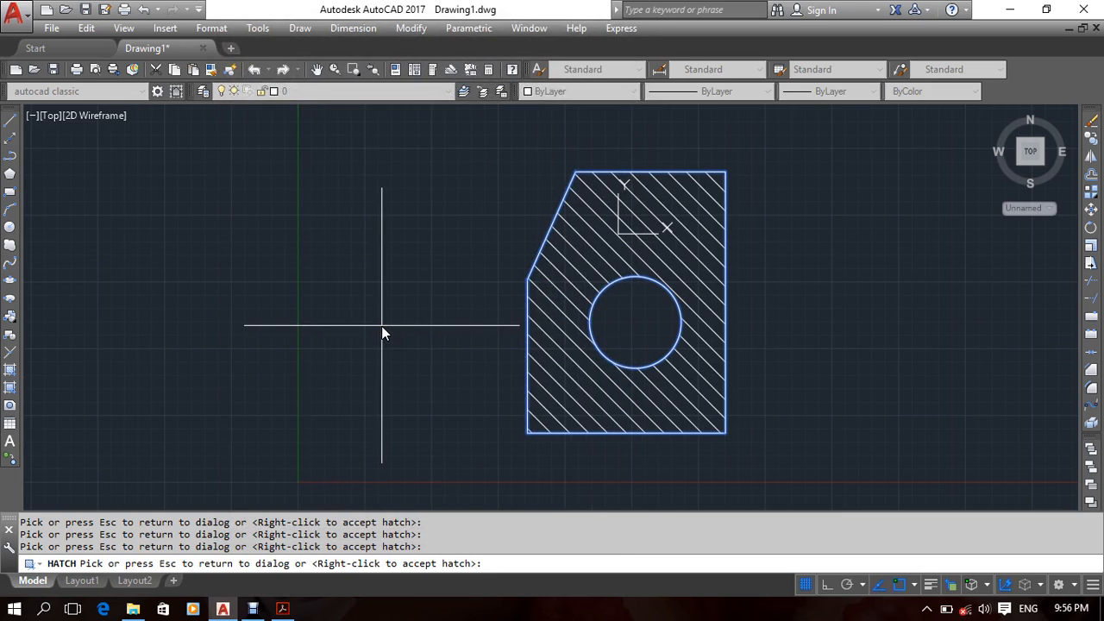
pyautogui.click(382, 326)
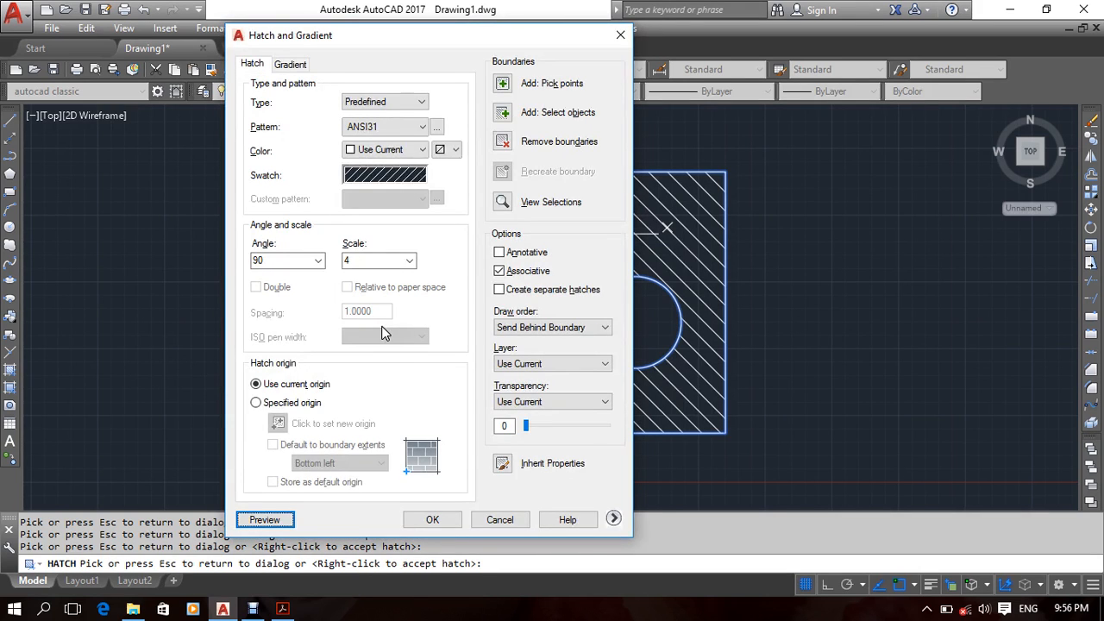
pyautogui.click(438, 520)
pyautogui.moveTo(406, 285)
pyautogui.mouseDown(button='middle')
pyautogui.moveTo(424, 296)
pyautogui.moveTo(481, 282)
pyautogui.moveTo(525, 308)
pyautogui.moveTo(475, 308)
pyautogui.moveTo(493, 313)
pyautogui.mouseUp(button='middle')
# Delete the hatch and hatch the area between the outline and the circle again with the same ANSI31 settings.
pyautogui.click(687, 308)
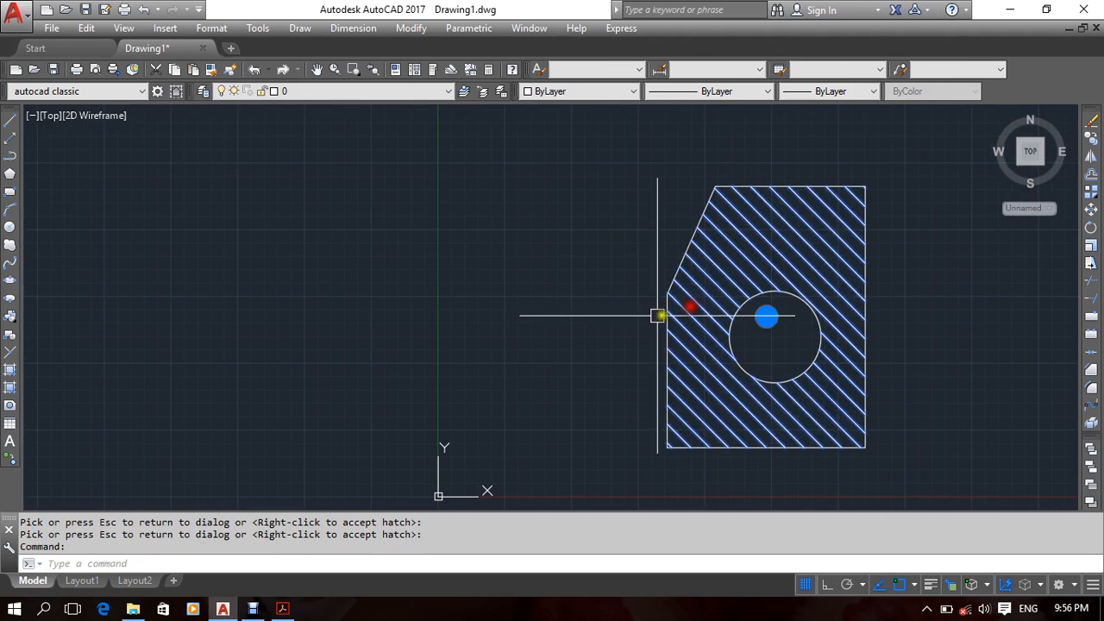
pyautogui.press('Delete')
pyautogui.write('h')
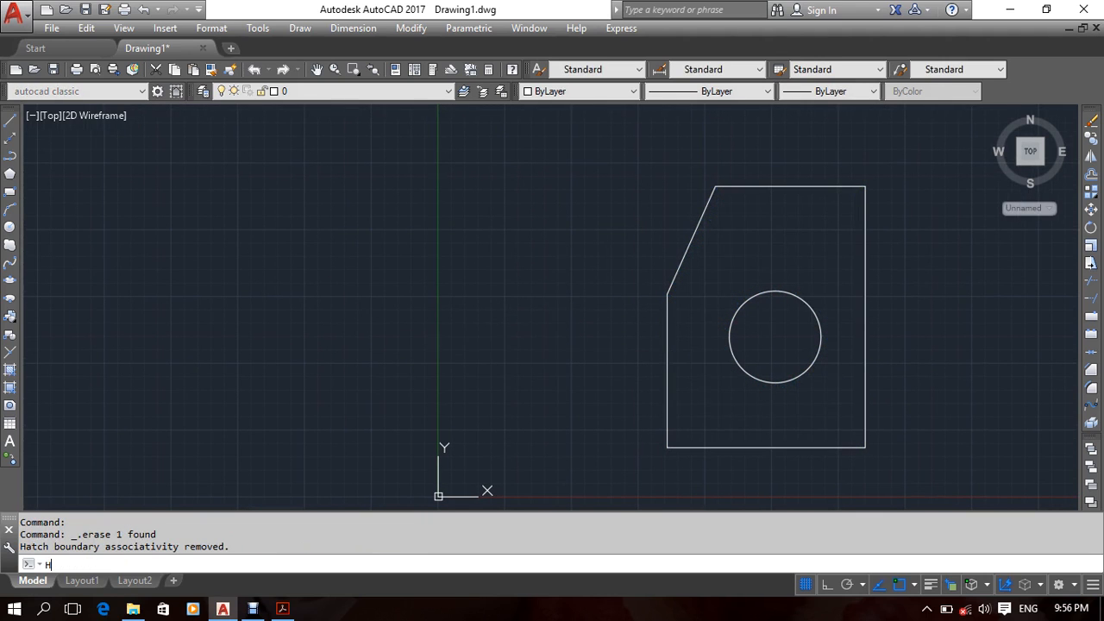
pyautogui.press('Return')
pyautogui.click(521, 86)
pyautogui.click(689, 314)
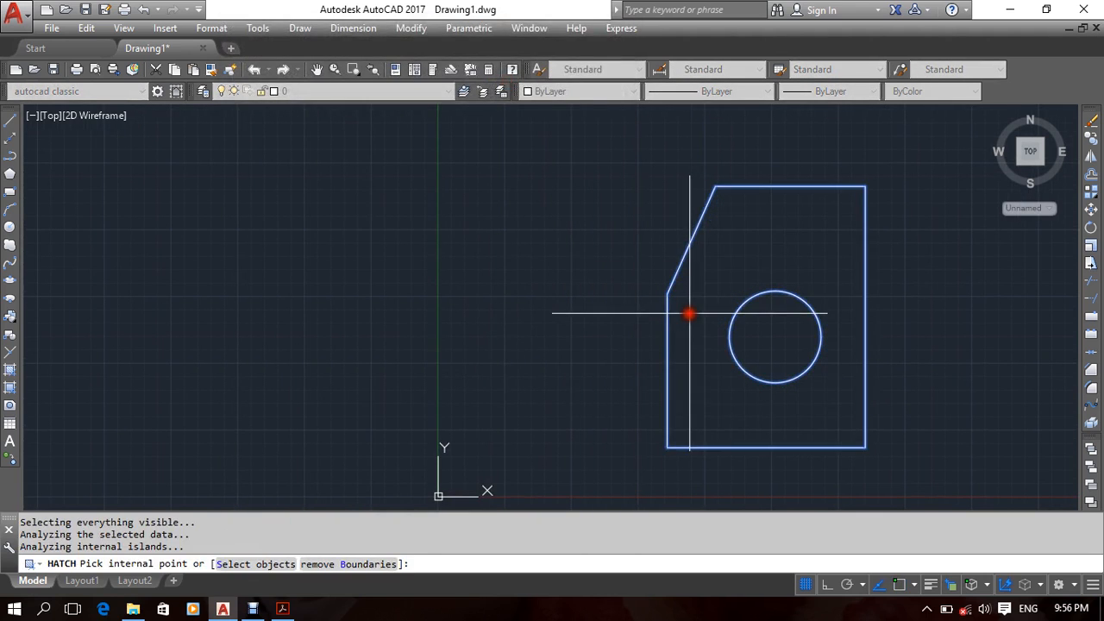
pyautogui.press('Return')
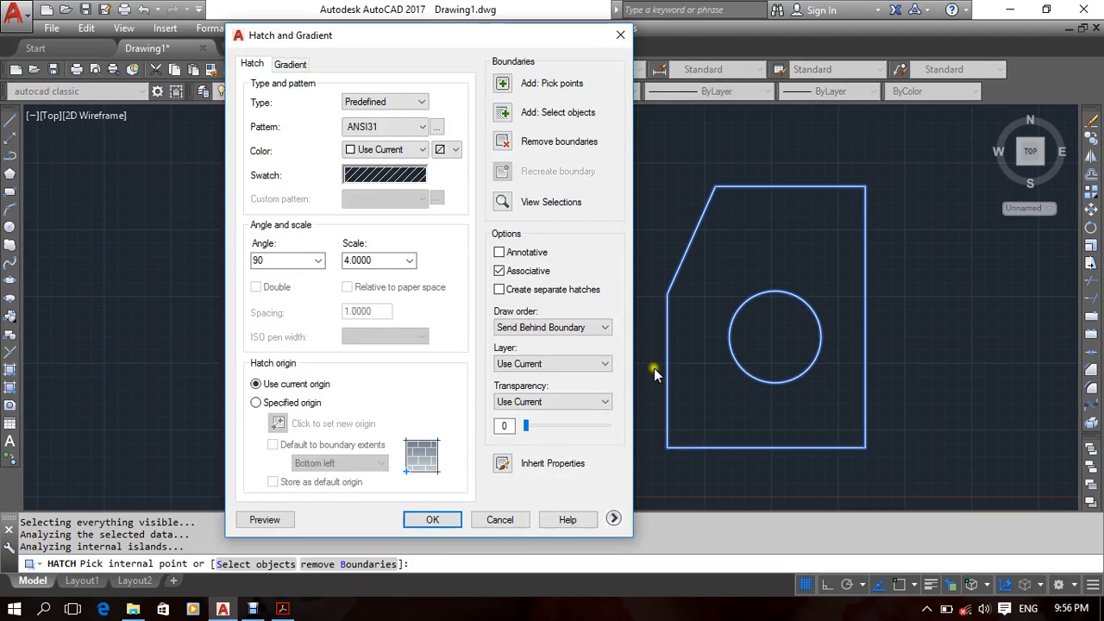
pyautogui.click(435, 522)
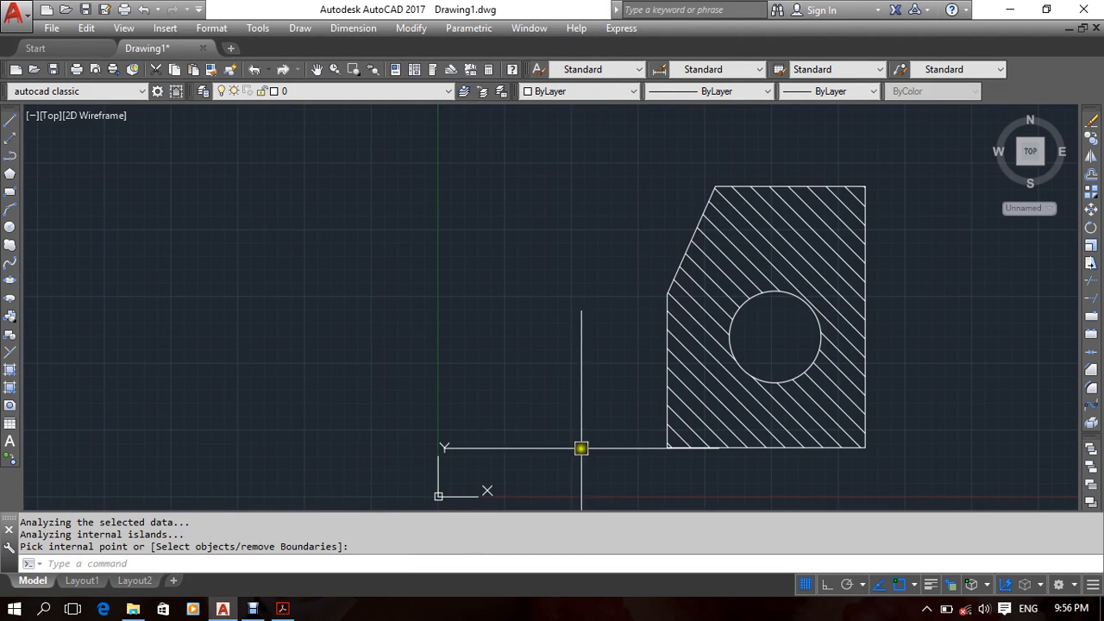
# Delete the hatch again and pick the area between the outline and the circle as the boundary for a new hatch.
pyautogui.moveTo(598, 437); pyautogui.dragTo(561, 424, button='middle')
pyautogui.click(653, 388)
pyautogui.press('Delete')
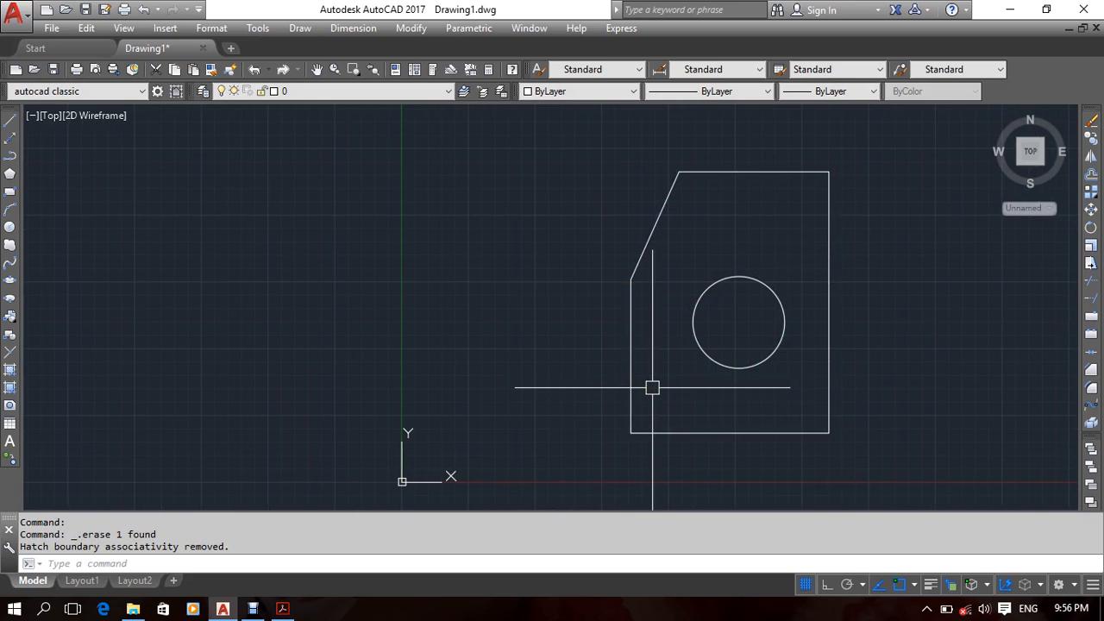
pyautogui.write('h')
pyautogui.press('Return')
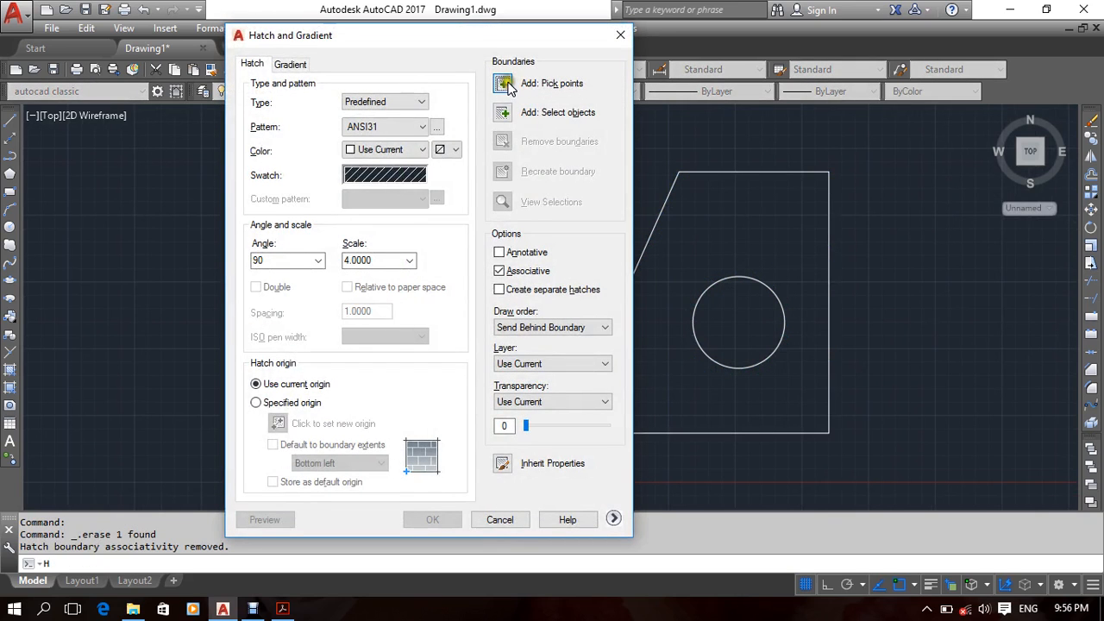
pyautogui.click(506, 86)
pyautogui.click(654, 217)
pyautogui.click(686, 319)
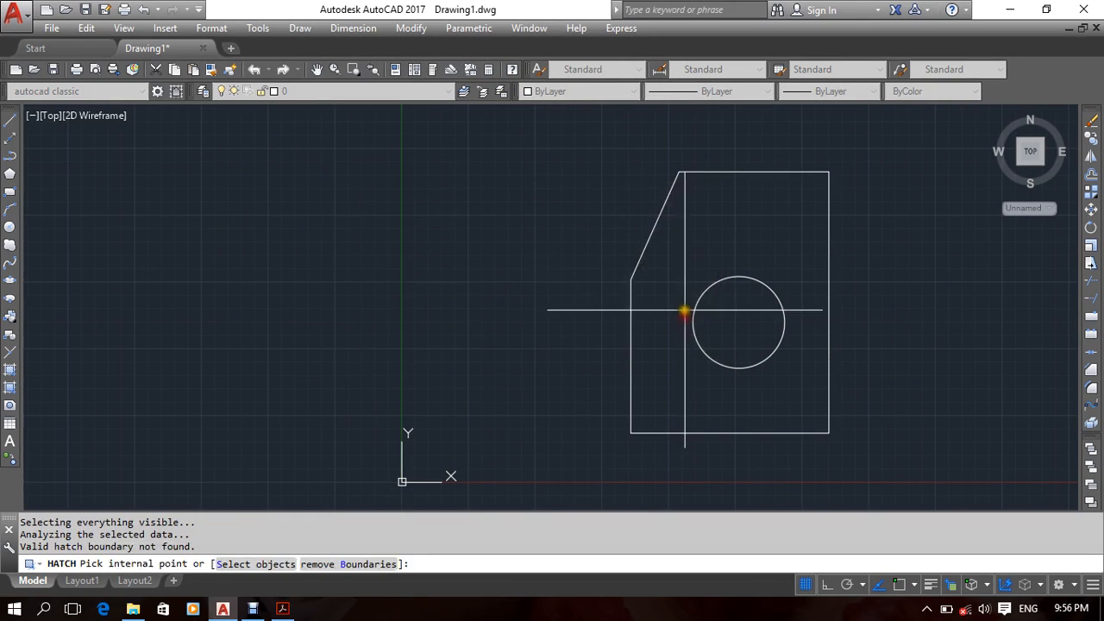
pyautogui.click(687, 284)
pyautogui.press('Return')
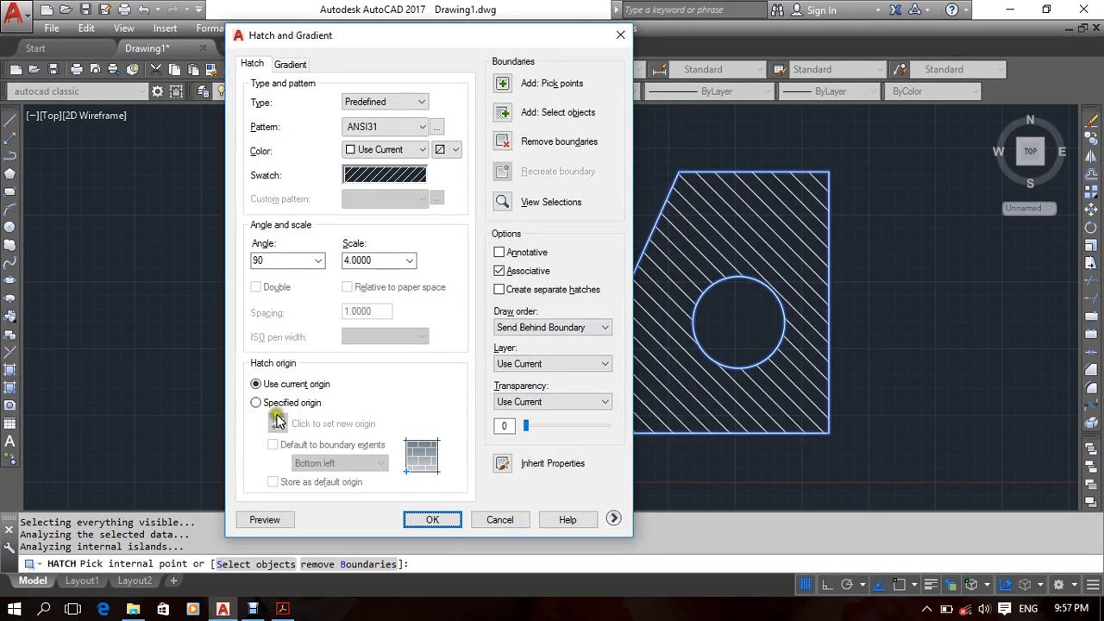
# Preview the ANSI31 hatch at angle 90 and scale 4 repeatedly, returning to the settings each time, and apply it.
pyautogui.click(255, 521)
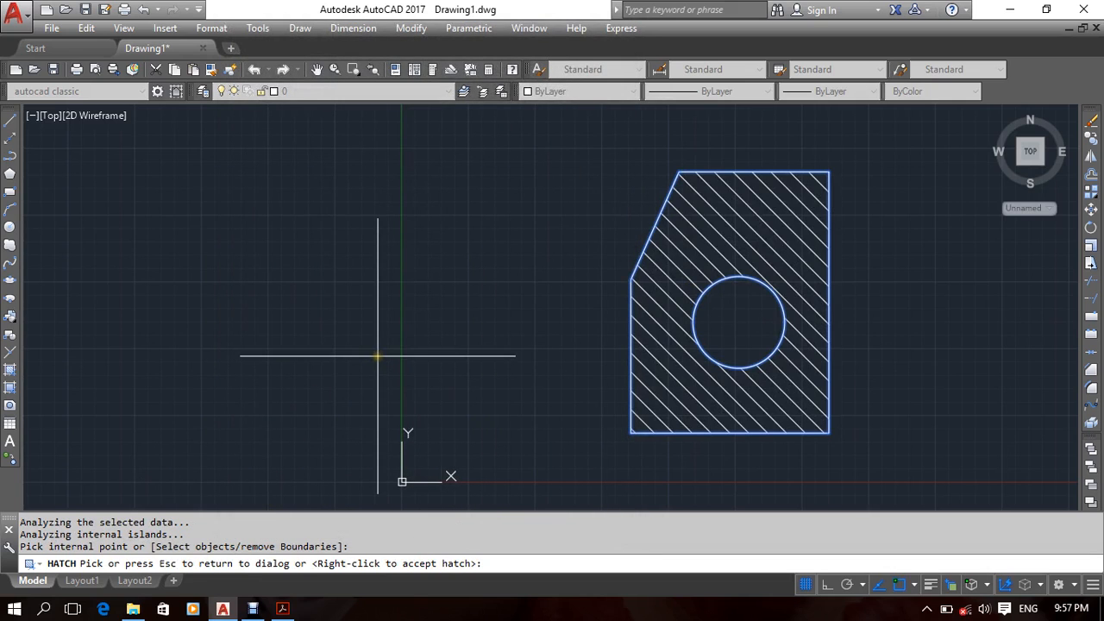
pyautogui.press('Escape')
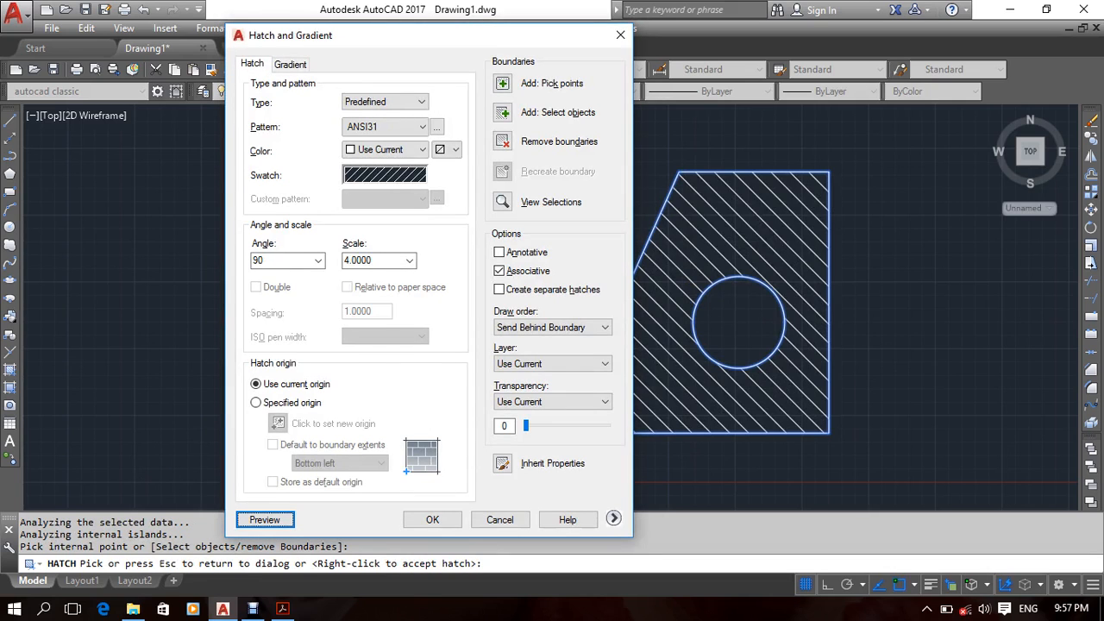
pyautogui.click(263, 520)
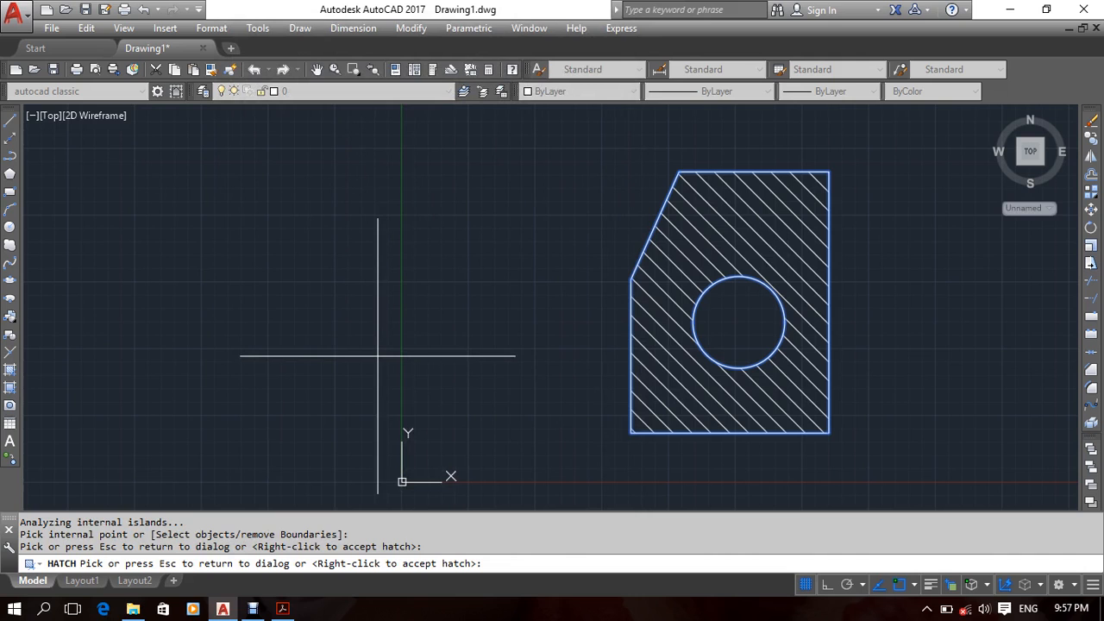
pyautogui.press('Escape')
pyautogui.click(263, 520)
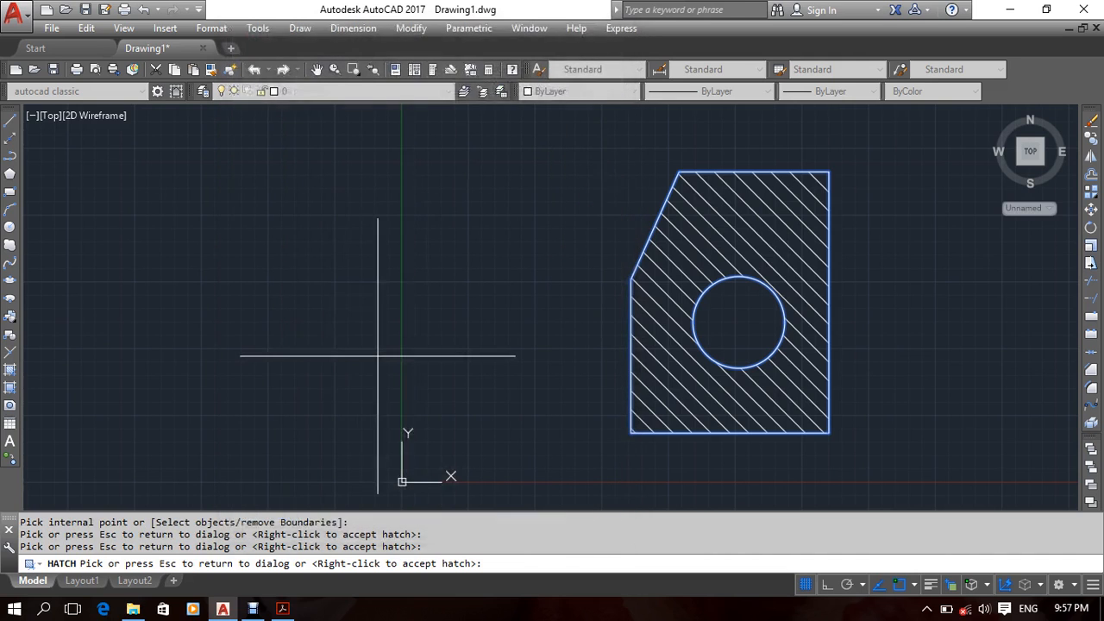
pyautogui.press('Escape')
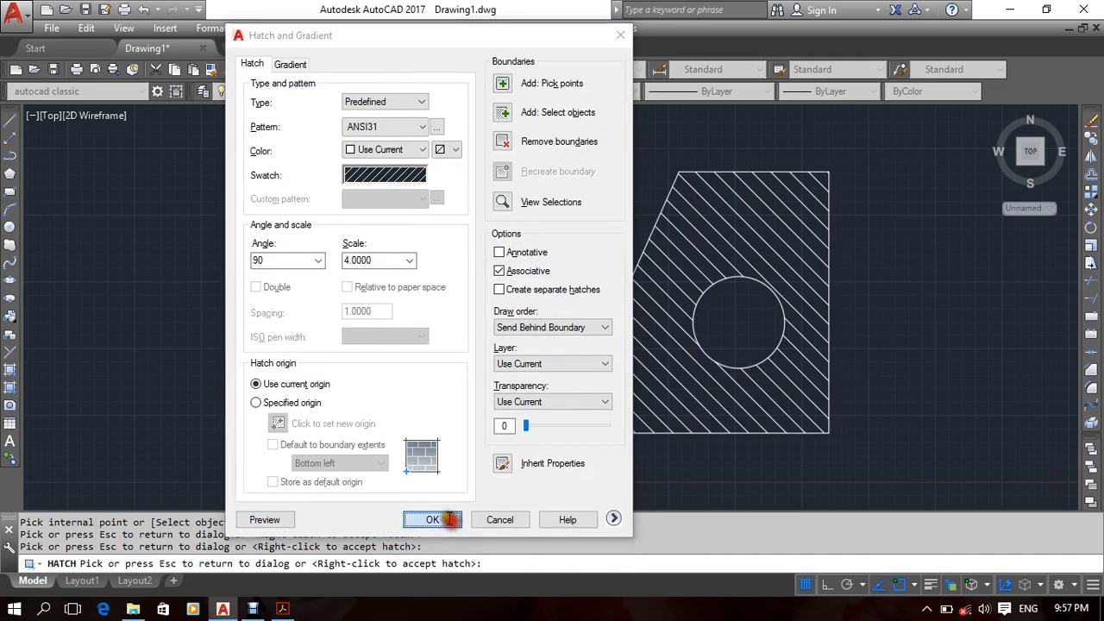
pyautogui.click(427, 519)
pyautogui.moveTo(597, 362)
pyautogui.mouseDown(button='middle')
pyautogui.moveTo(436, 371)
pyautogui.moveTo(464, 345)
pyautogui.mouseUp(button='middle')
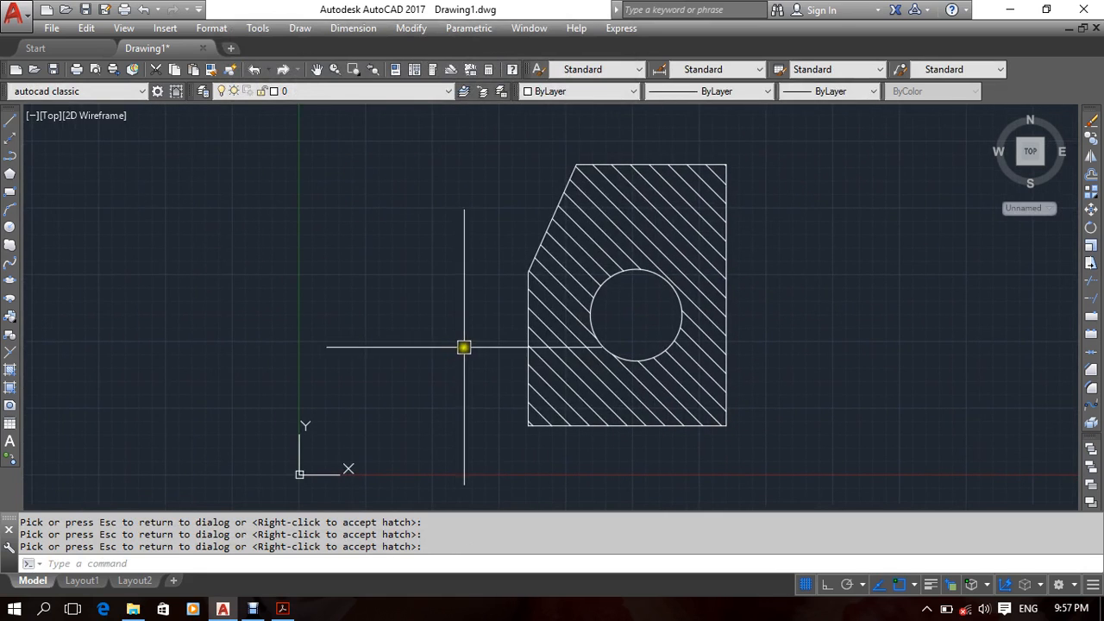
# Delete the hatch from the part, leaving only the outline and the circle.
pyautogui.moveTo(546, 370); pyautogui.dragTo(525, 370, button='middle')
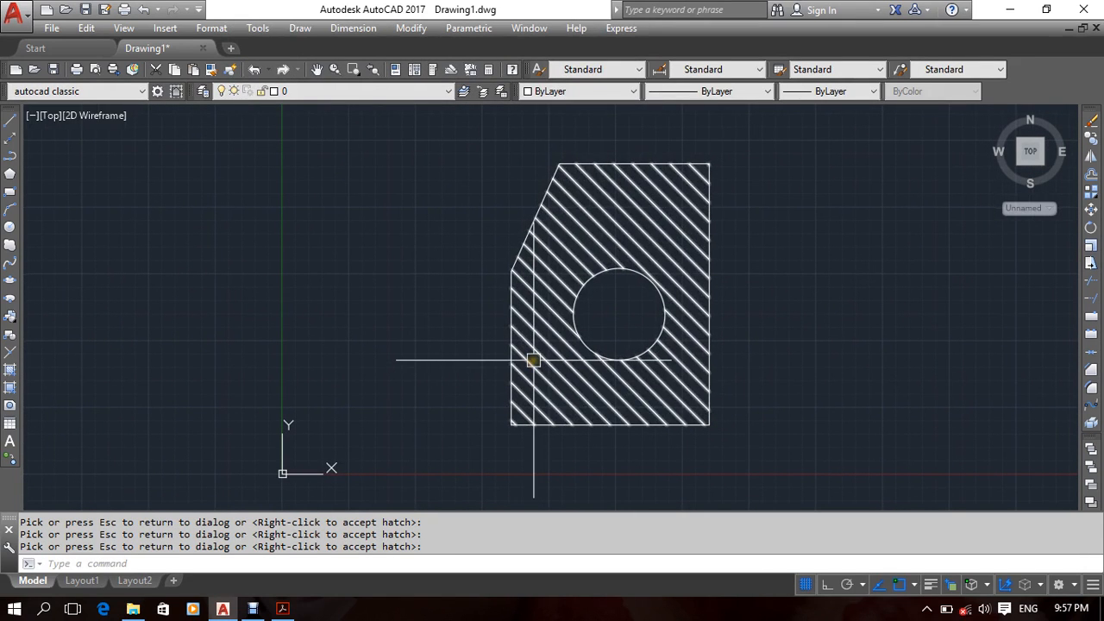
pyautogui.click(527, 364)
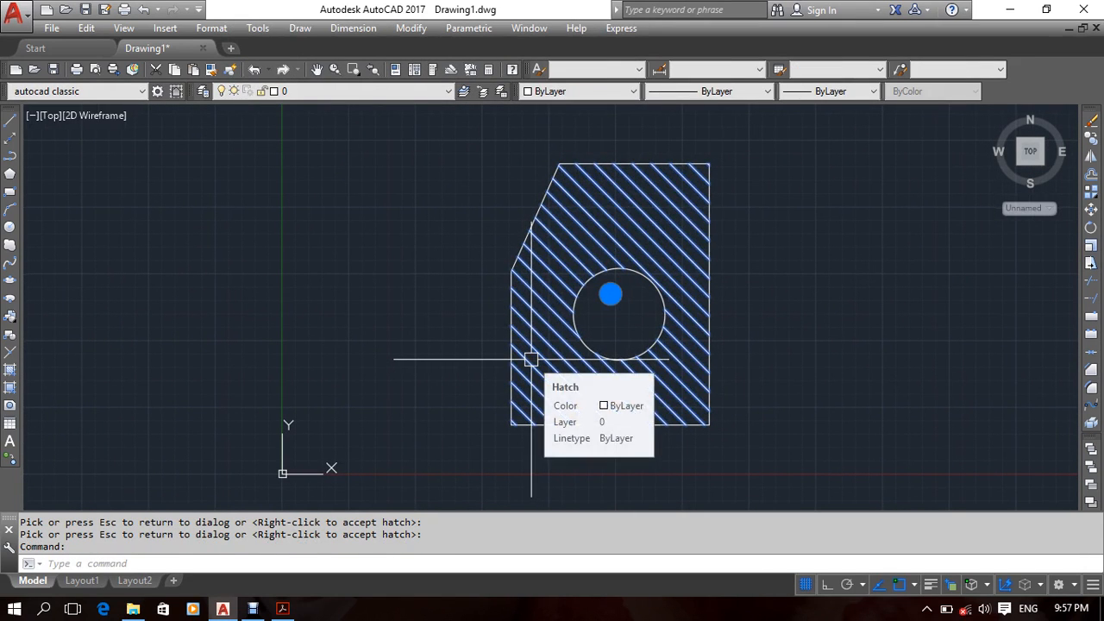
pyautogui.press('Delete')
pyautogui.moveTo(438, 373); pyautogui.dragTo(468, 370, button='middle')
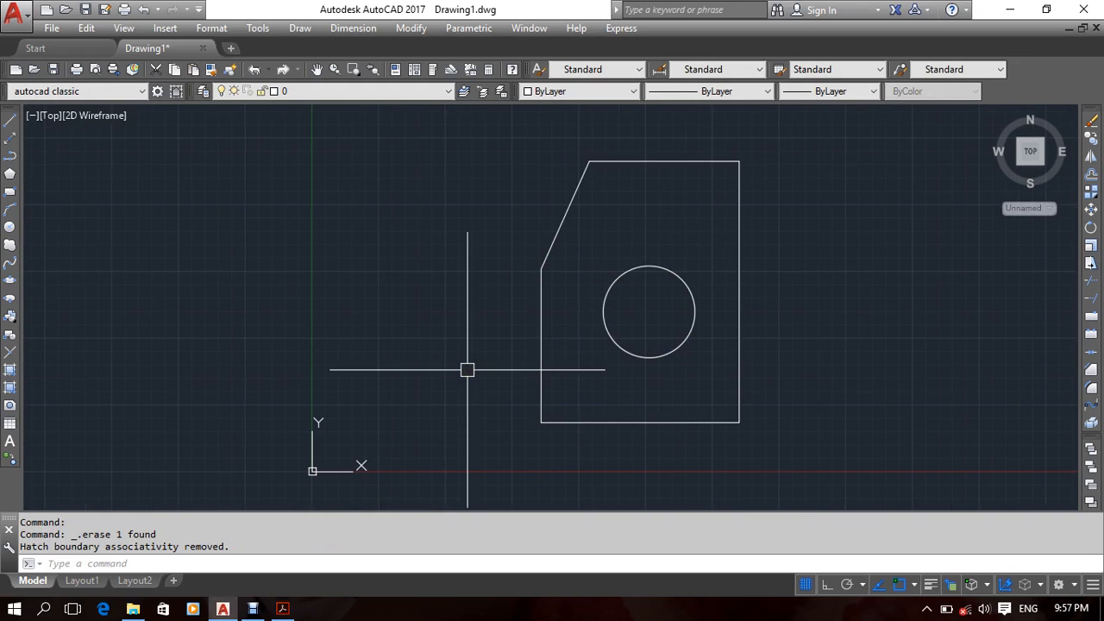
pyautogui.write('h')
pyautogui.press('Return')
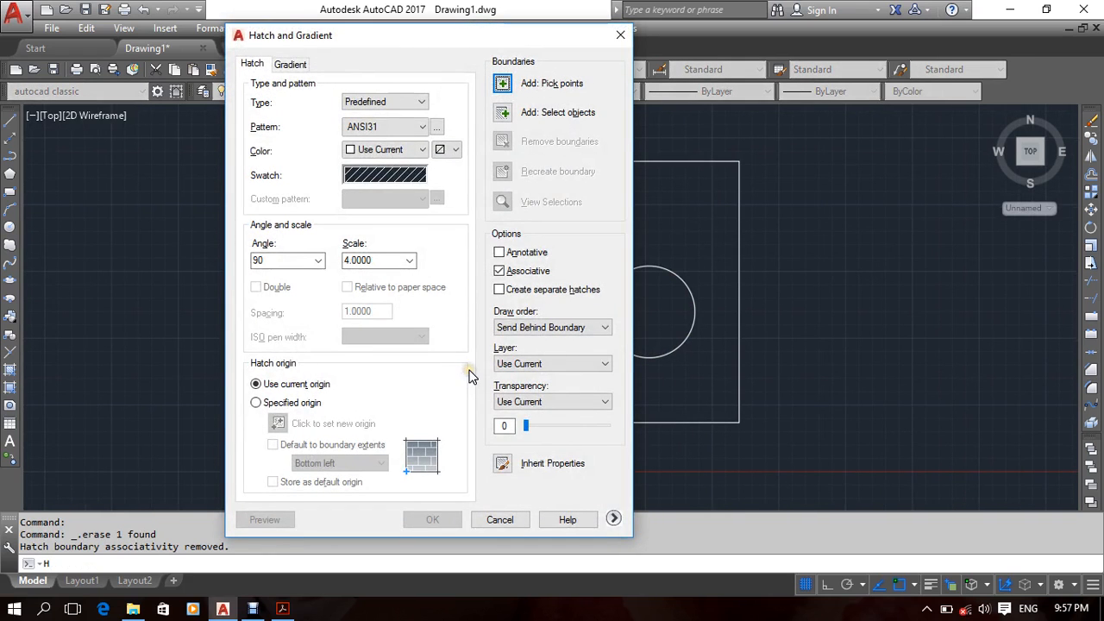
pyautogui.press('Escape')
pyautogui.moveTo(467, 361)
pyautogui.mouseDown(button='middle')
pyautogui.moveTo(554, 340)
pyautogui.moveTo(455, 346)
pyautogui.mouseUp(button='middle')
pyautogui.doubleClick(420, 367)
pyautogui.moveTo(569, 362); pyautogui.dragTo(456, 361, button='middle')
pyautogui.moveTo(536, 376); pyautogui.dragTo(506, 377, button='middle')
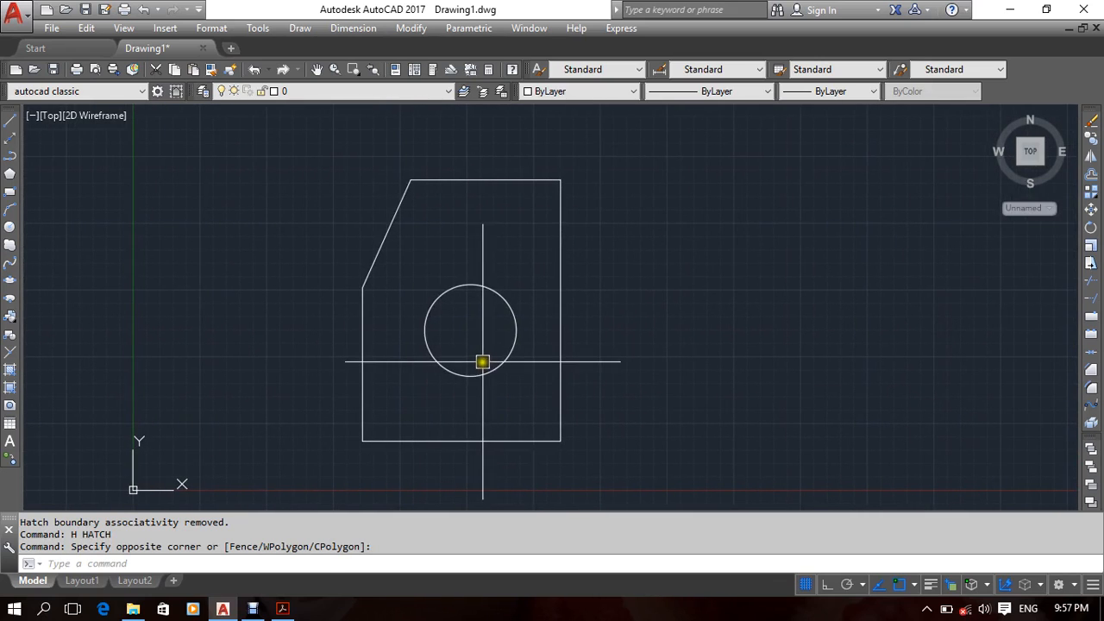
# Move the circle down and to the left inside the part outline with the Move command.
pyautogui.click(482, 361)
pyautogui.click(414, 402)
pyautogui.moveTo(414, 402); pyautogui.dragTo(540, 350, button='middle')
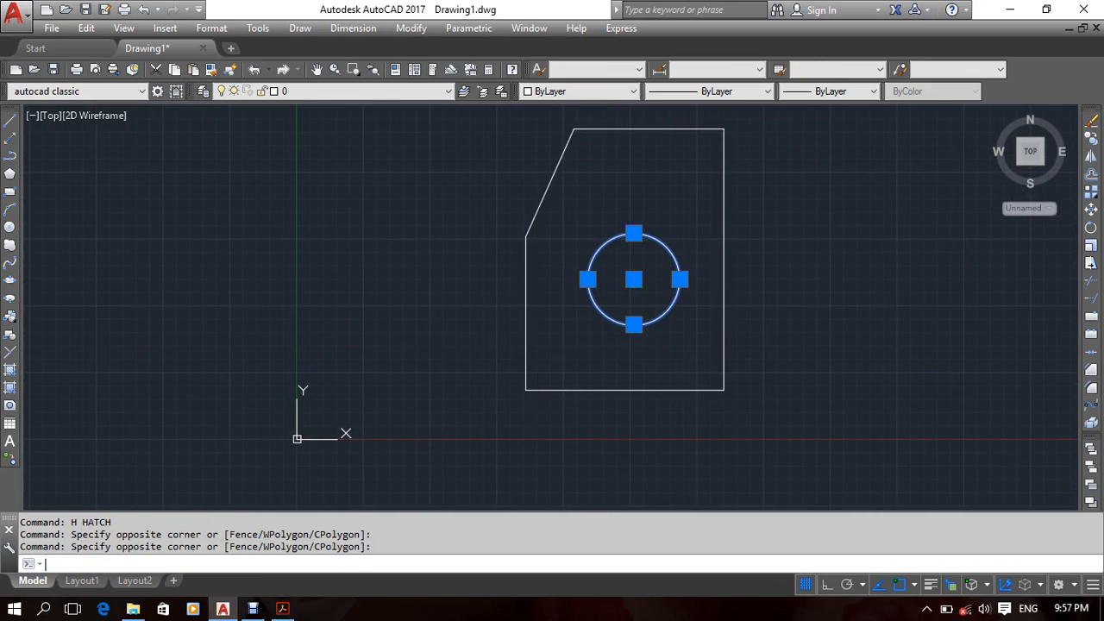
pyautogui.write('m')
pyautogui.press('Return')
pyautogui.click(437, 334)
pyautogui.click(408, 373)
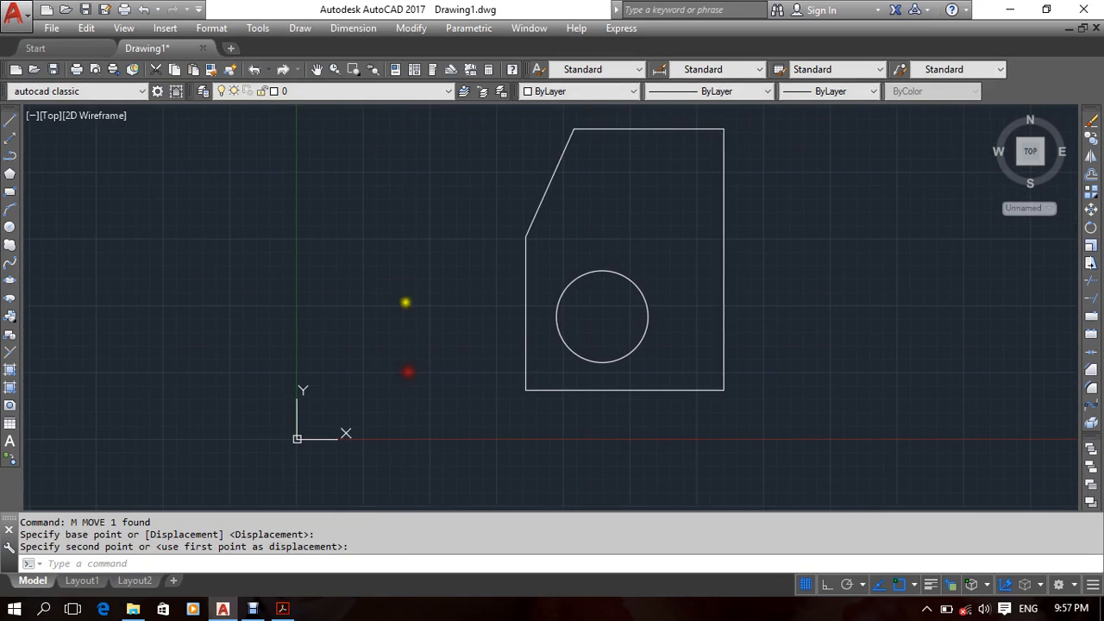
# Shrink the circle to about half its radius by bringing its upper quadrant closer to its centre.
pyautogui.moveTo(500, 277); pyautogui.dragTo(439, 342, button='middle')
pyautogui.click(564, 342)
pyautogui.click(541, 335)
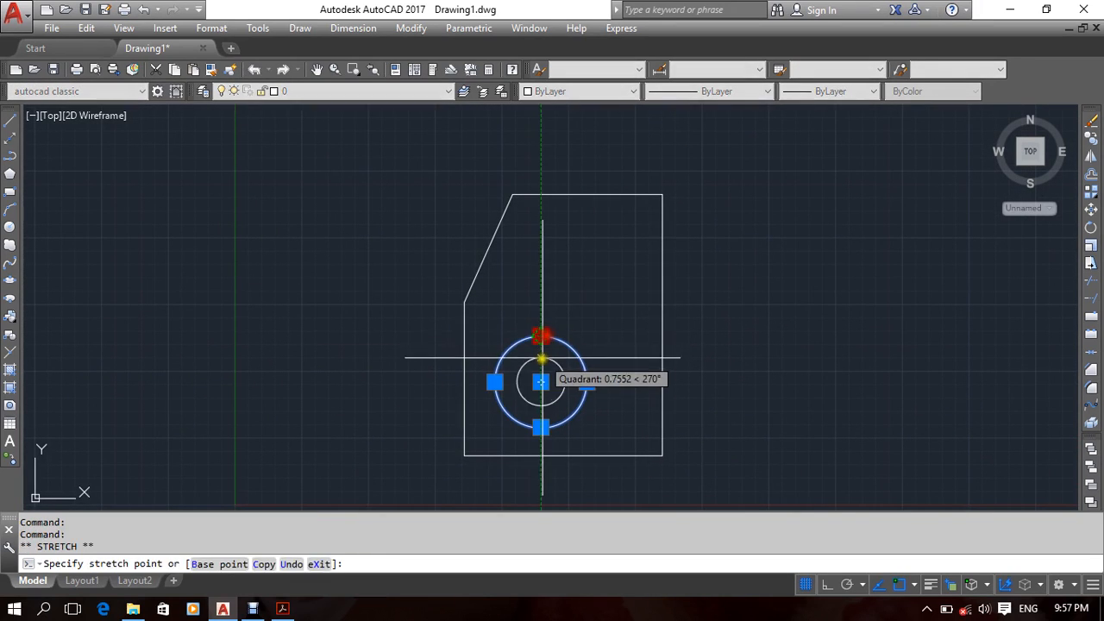
pyautogui.click(541, 357)
# Shift the reduced circle by its centre toward the lower-left corner of the outline and deselect it.
pyautogui.scroll(2, 549, 346)
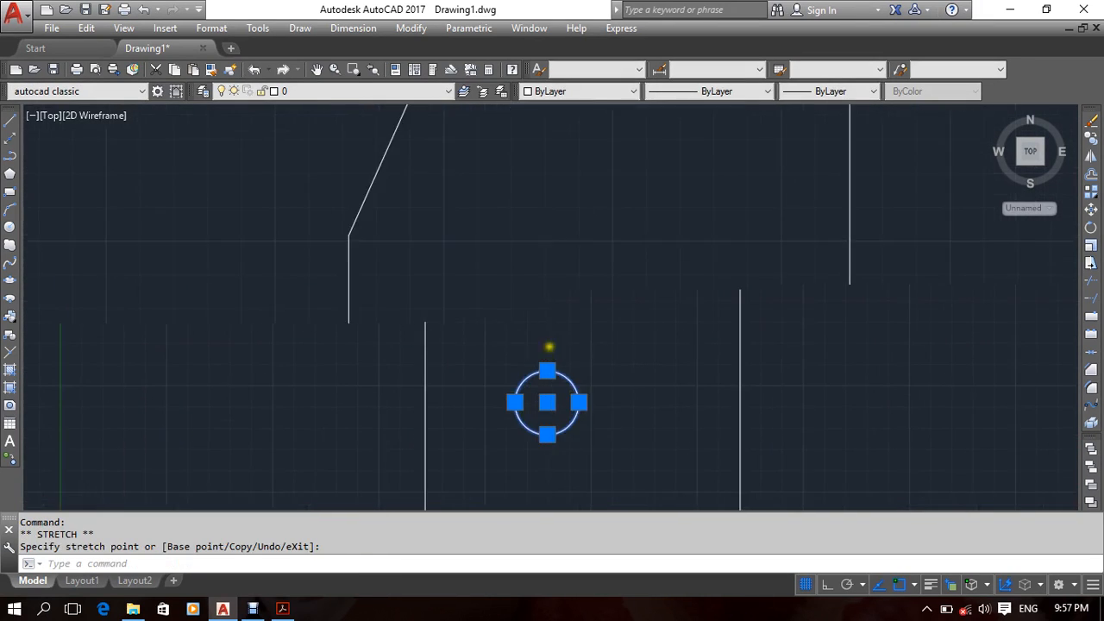
pyautogui.moveTo(550, 347); pyautogui.dragTo(577, 199, button='middle')
pyautogui.click(569, 290)
pyautogui.click(503, 366)
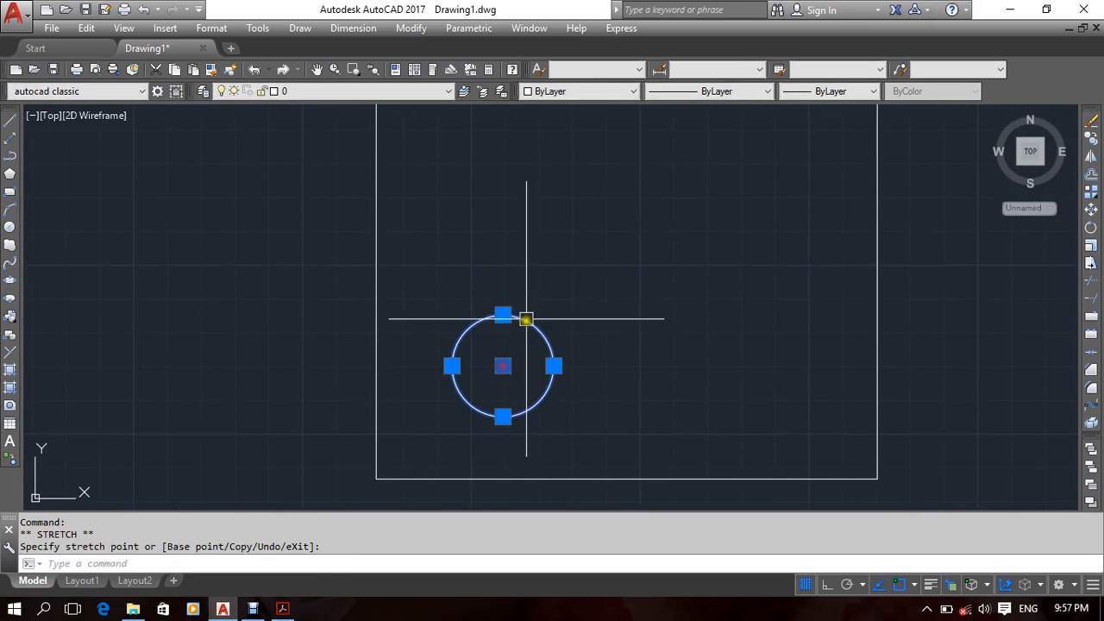
pyautogui.press('Escape')
# Copy the small circle twice inside the outline, once to the upper middle and once to the right side.
pyautogui.click(503, 314)
pyautogui.rightClick(539, 249)
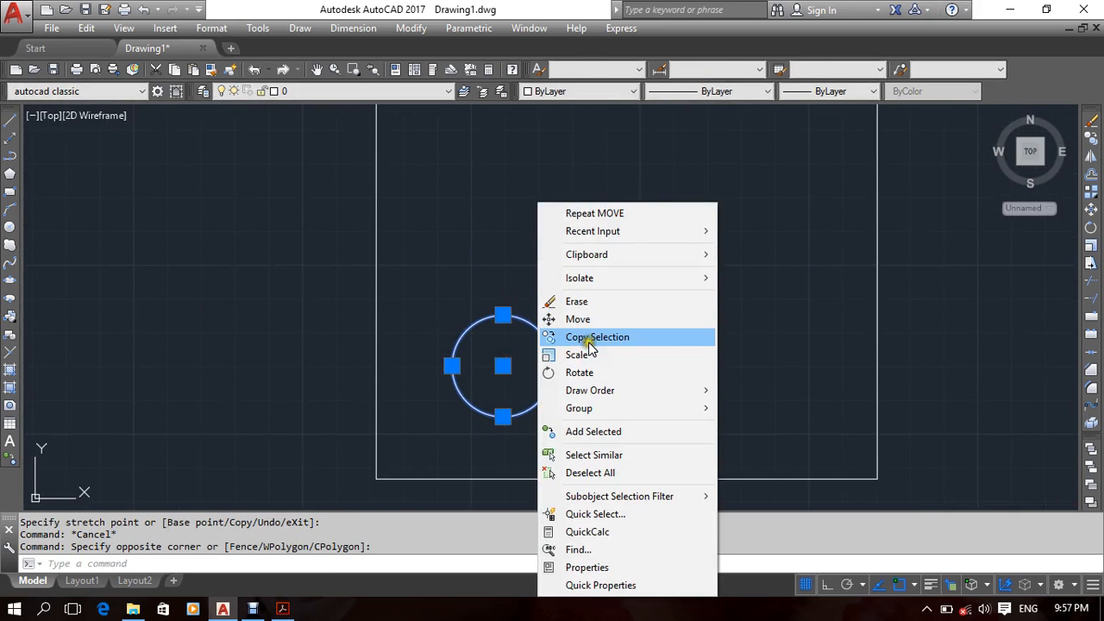
pyautogui.click(589, 339)
pyautogui.scroll(-2, 591, 274)
pyautogui.moveTo(573, 289); pyautogui.dragTo(485, 379, button='middle')
pyautogui.click(499, 347)
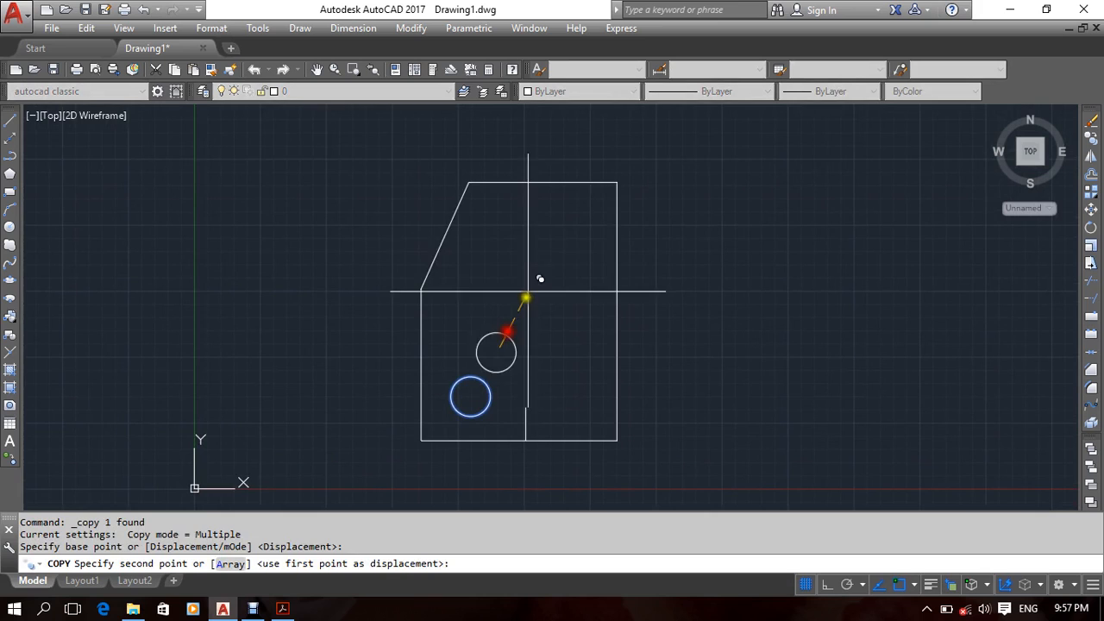
pyautogui.click(539, 223)
pyautogui.click(582, 310)
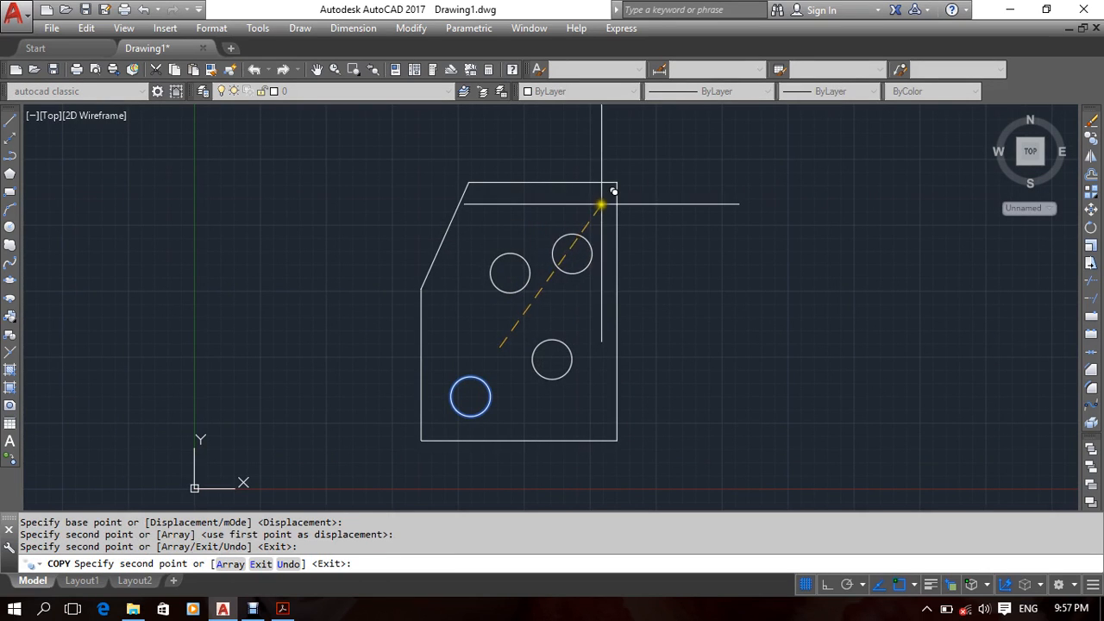
pyautogui.press('Return')
# Start a new hatch and select the three small circles as its boundary objects.
pyautogui.moveTo(494, 344); pyautogui.dragTo(585, 306, button='middle')
pyautogui.write('H')
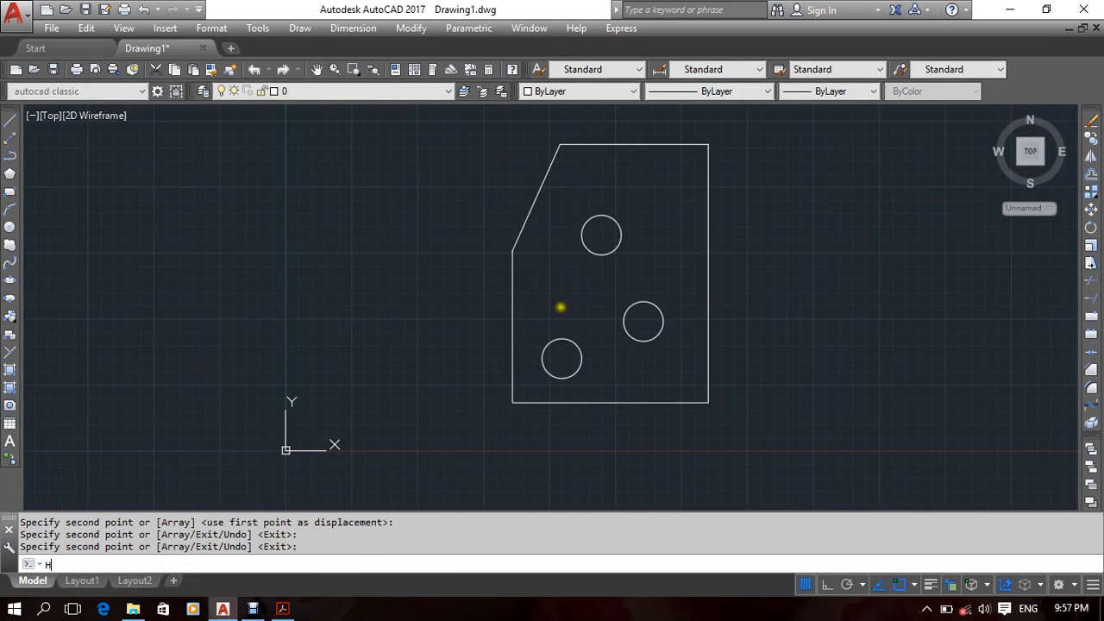
pyautogui.press('Return')
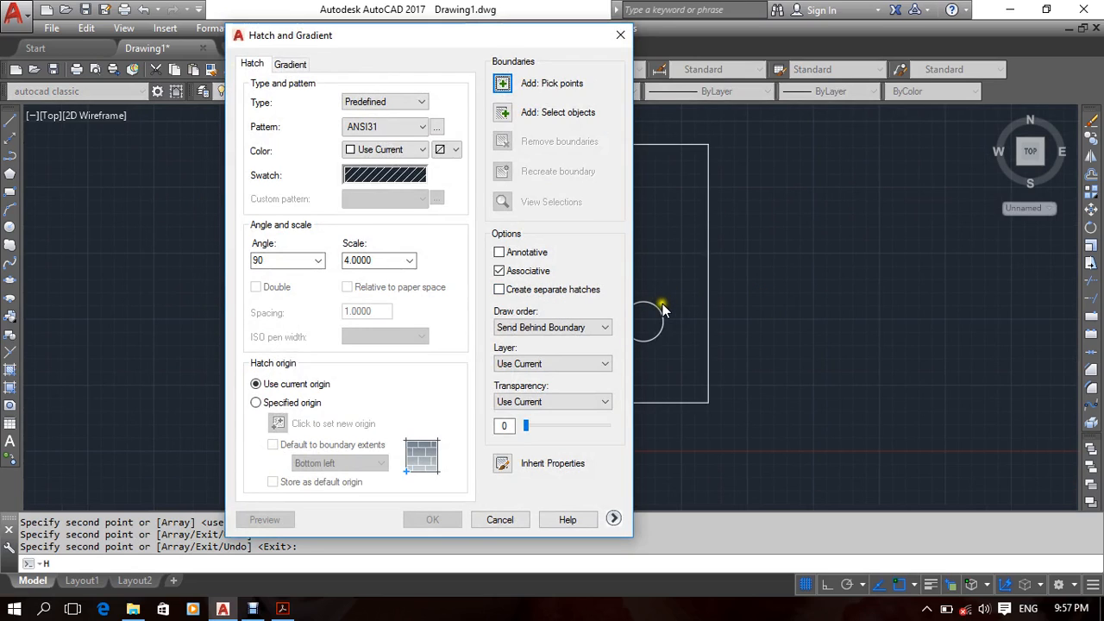
pyautogui.click(504, 113)
pyautogui.click(665, 215)
pyautogui.click(562, 345)
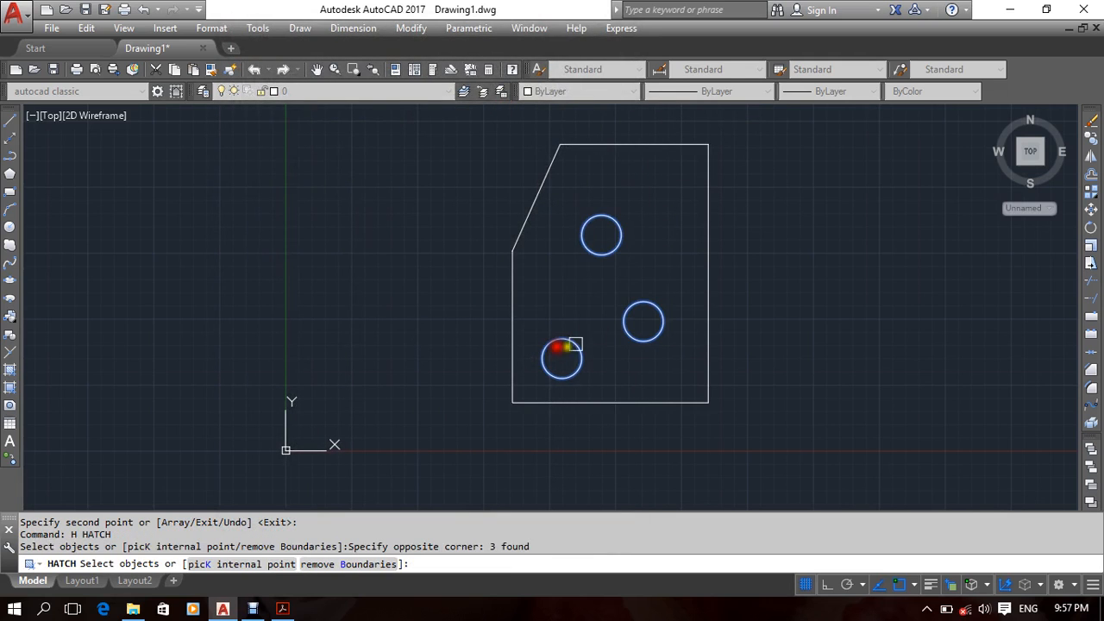
pyautogui.press('Return')
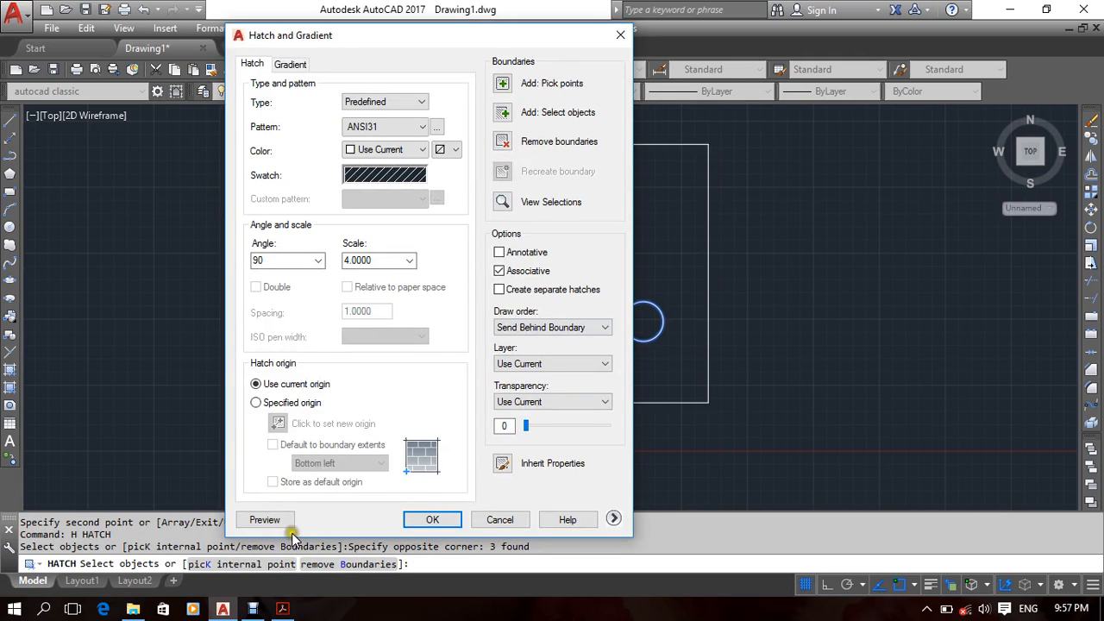
# Preview the ANSI31 hatch at angle 90 and scale 4 in the three circles and return to the settings.
pyautogui.click(259, 520)
pyautogui.scroll(3, 468, 313)
pyautogui.scroll(-2, 464, 316)
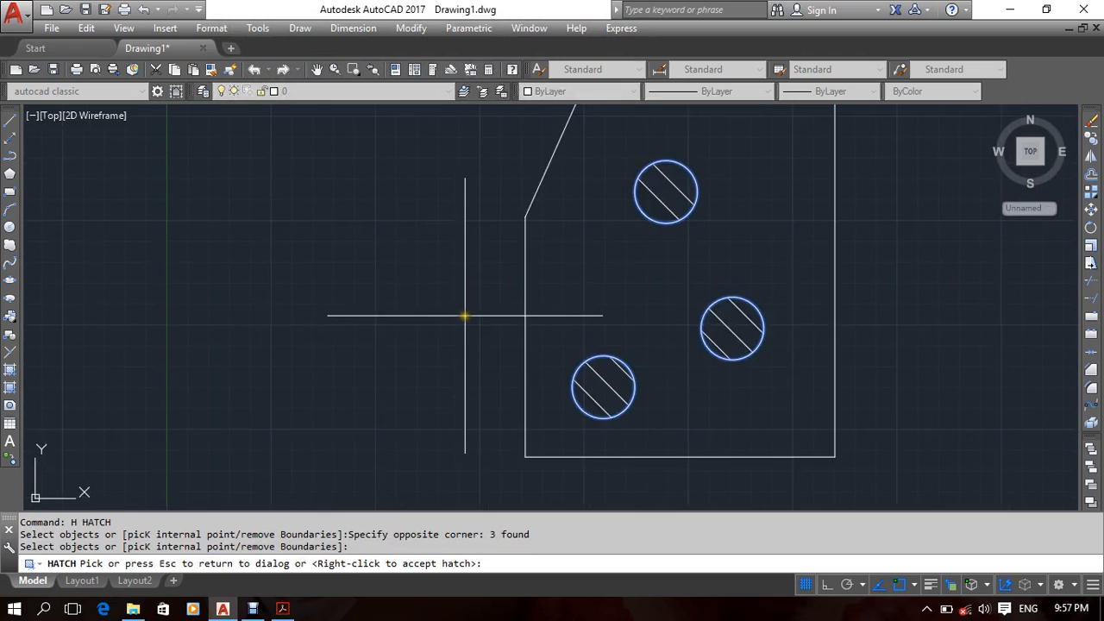
pyautogui.click(464, 316)
# Set the hatch scale to 1, preview it in the three circles and apply the hatch.
pyautogui.doubleClick(380, 261)
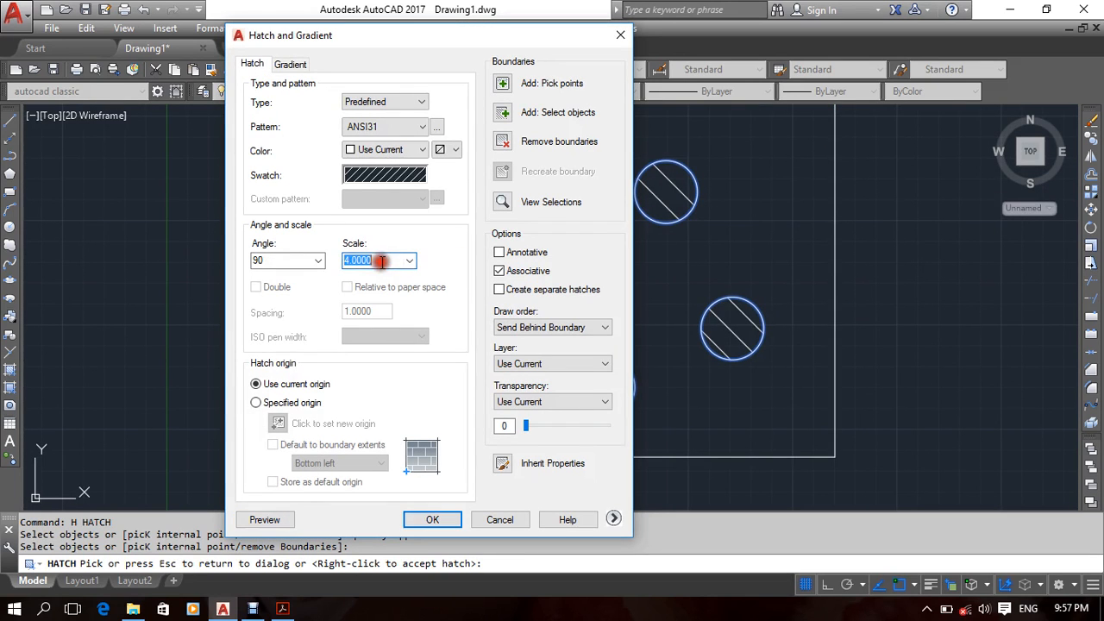
pyautogui.click(280, 520)
pyautogui.moveTo(658, 264); pyautogui.dragTo(585, 272, button='middle')
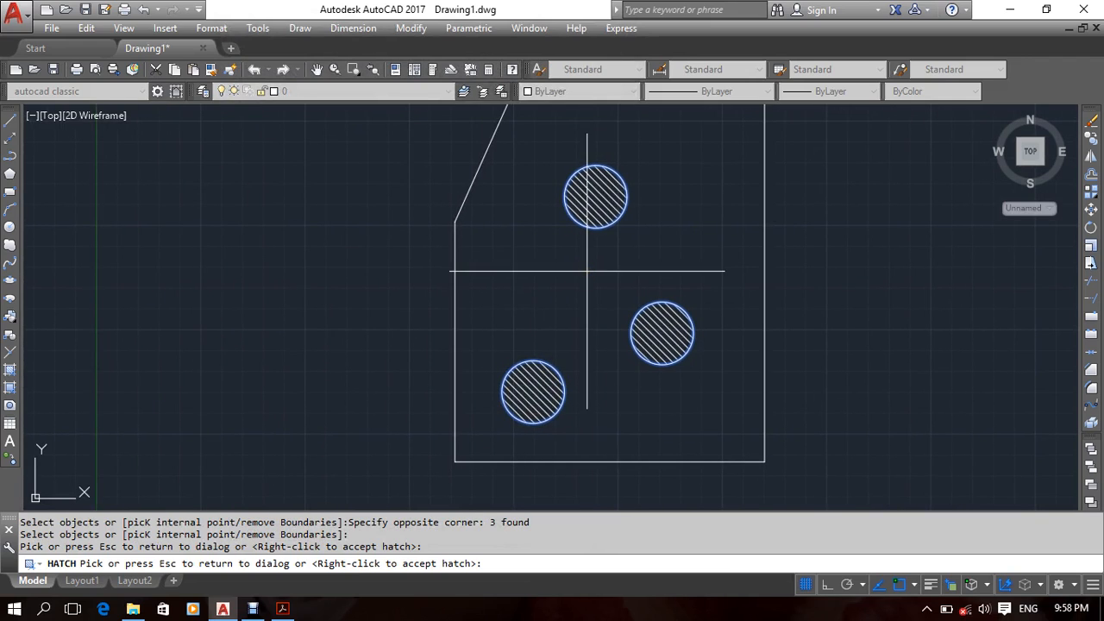
pyautogui.click(595, 222)
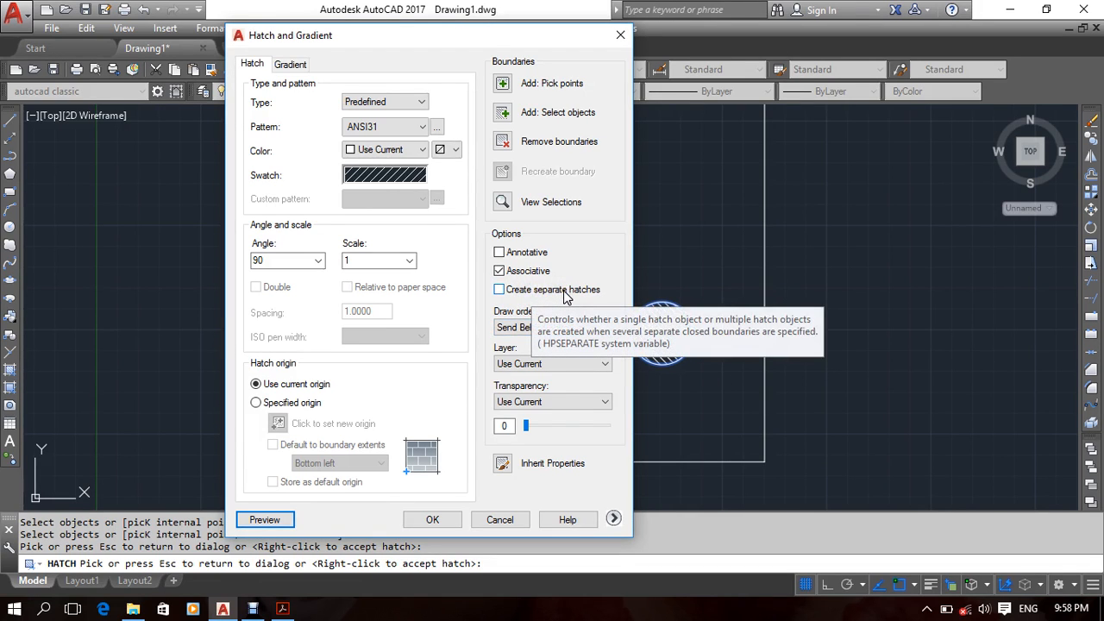
pyautogui.click(432, 520)
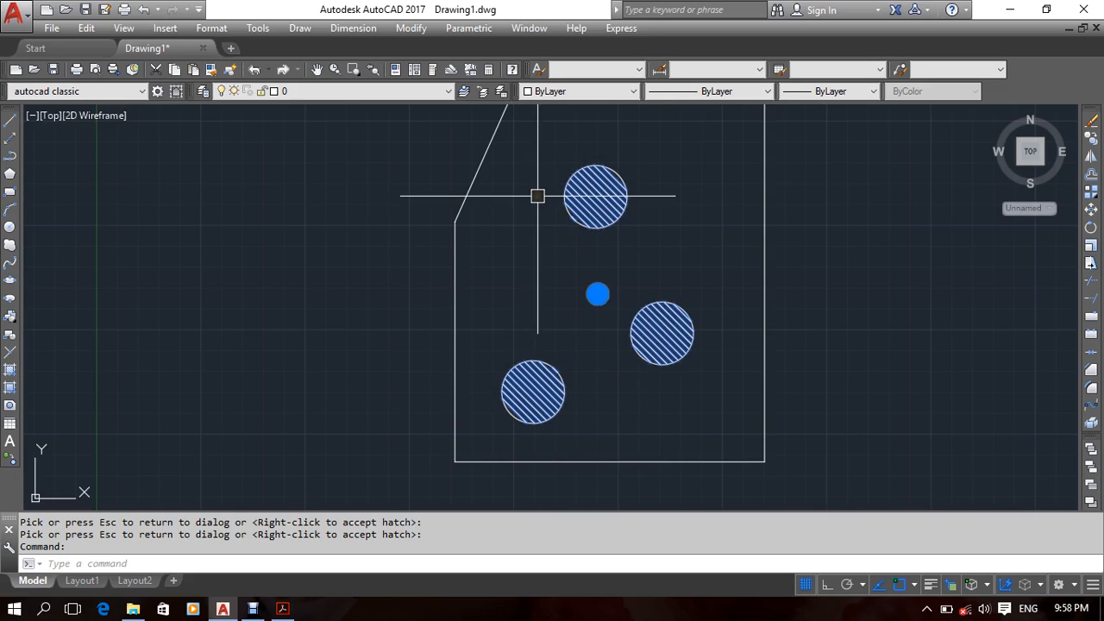
# Delete the hatch shared by the three circles and undo the deletion.
pyautogui.press('Delete')
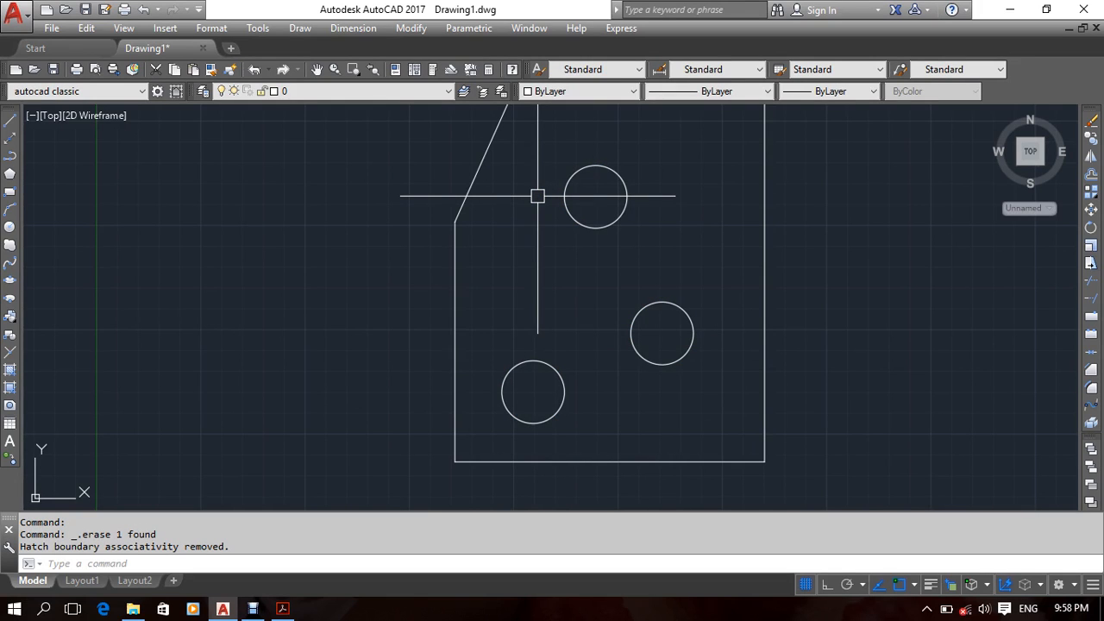
pyautogui.hotkey('ctrl', 'z')
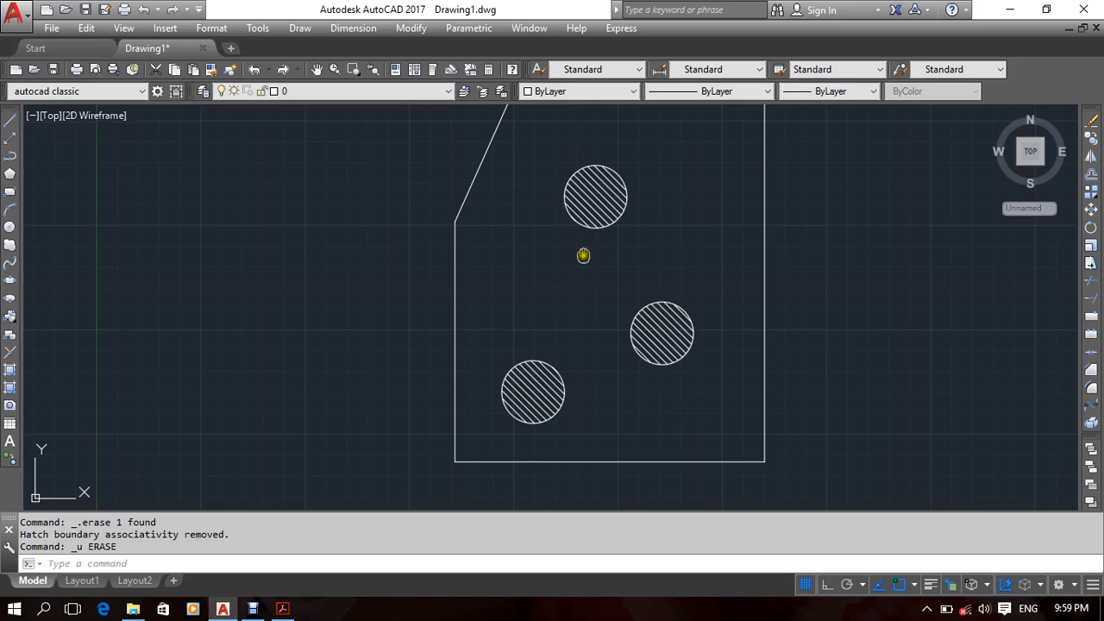
# Stretch the right-hand circle to about twice its radius, deselect it and select the hatch shared by the circles.
pyautogui.moveTo(584, 256); pyautogui.dragTo(612, 258, button='middle')
pyautogui.scroll(2, 673, 363)
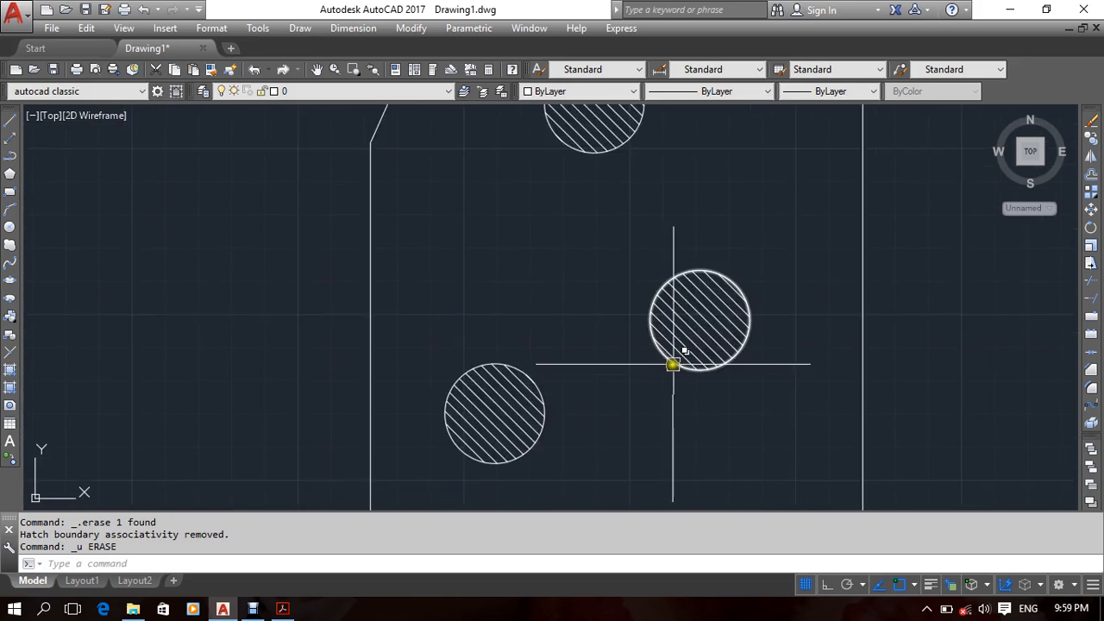
pyautogui.click(706, 372)
pyautogui.click(766, 429)
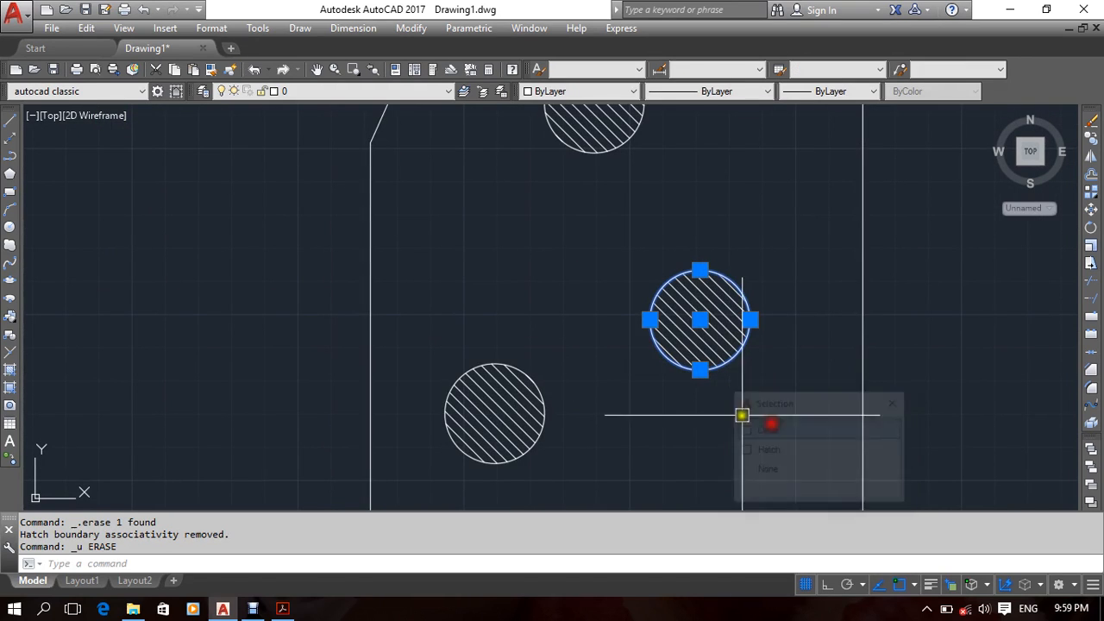
pyautogui.click(700, 369)
pyautogui.click(719, 426)
pyautogui.moveTo(644, 389); pyautogui.dragTo(665, 359, button='middle')
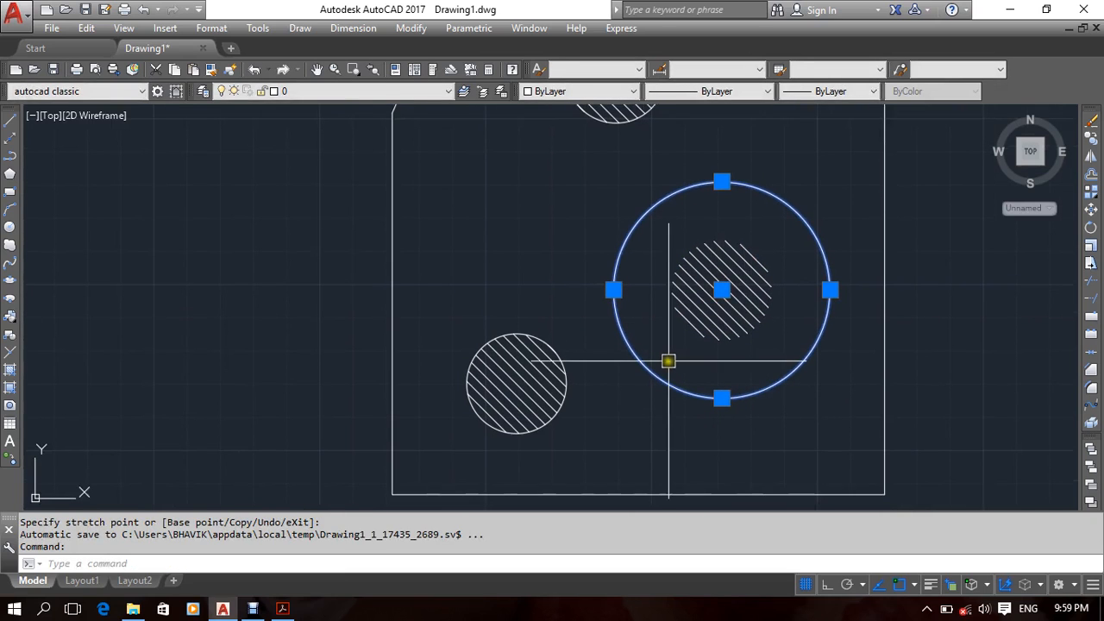
pyautogui.press('Escape')
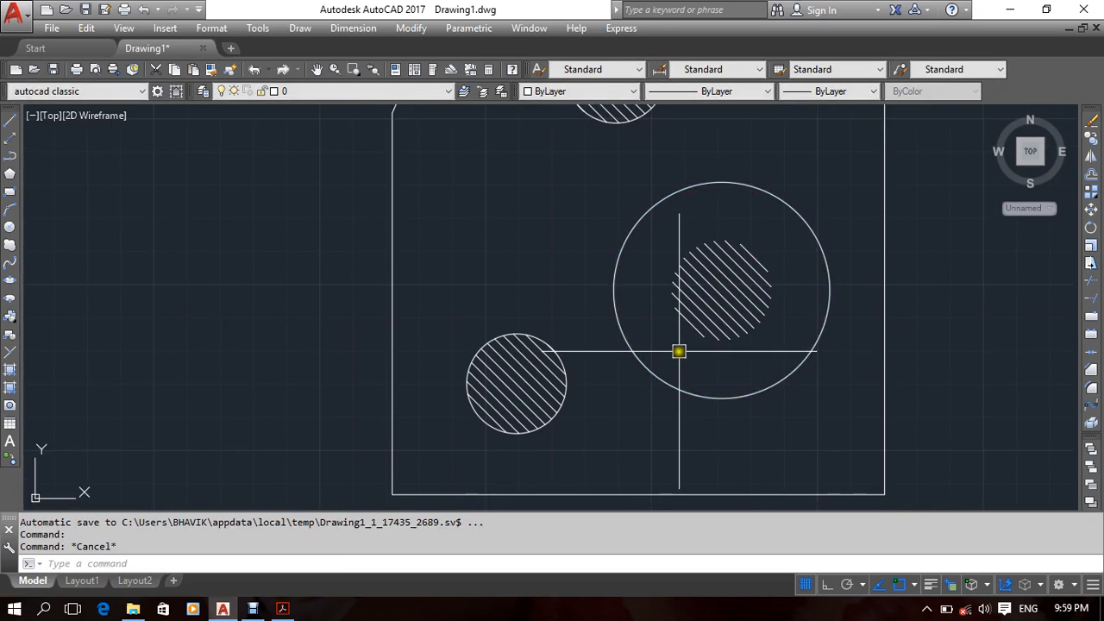
pyautogui.click(740, 324)
pyautogui.scroll(-2, 675, 371)
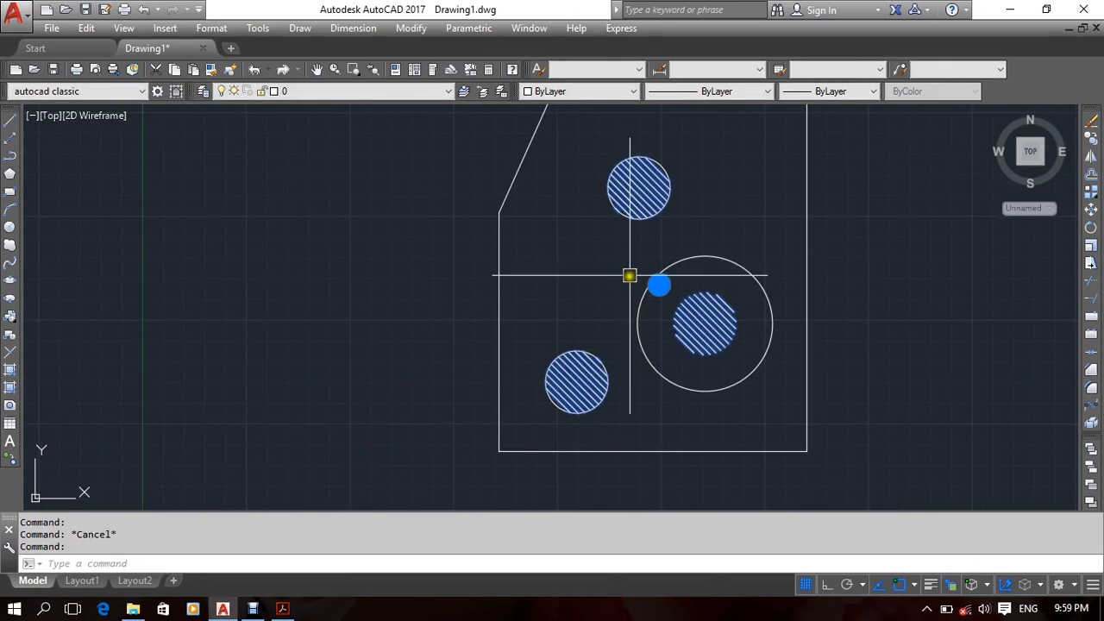
# Undo the enlargement of the right-hand circle and the view changes around it.
pyautogui.hotkey('ctrl', 'z')
pyautogui.hotkey('ctrl', 'z')
pyautogui.hotkey('ctrl', 'z')
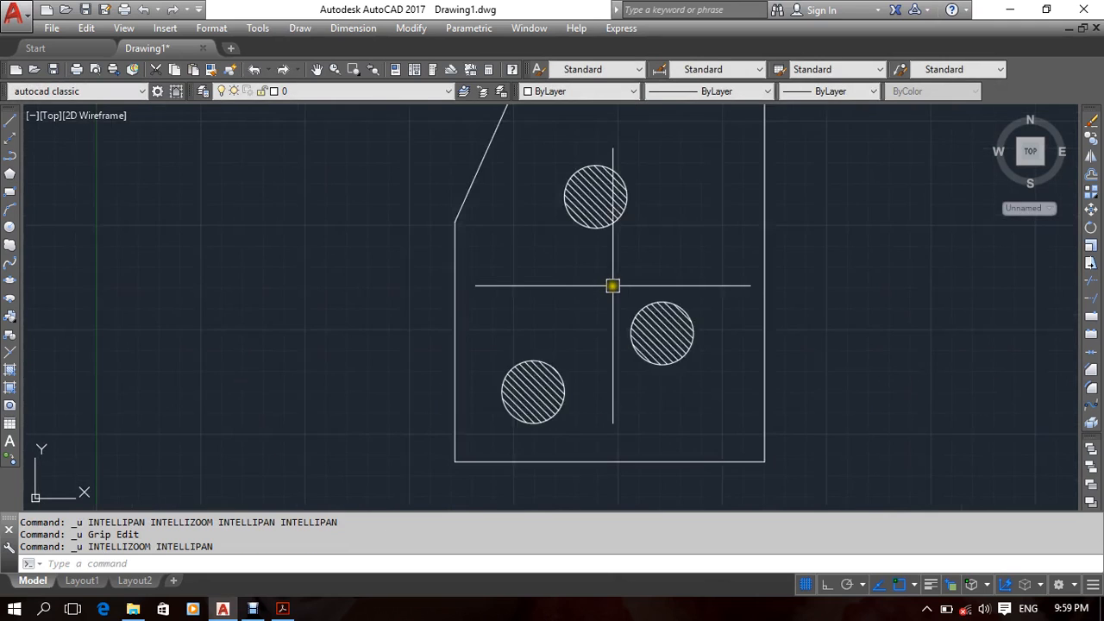
# Delete the shared hatch and enable Create separate hatches for a new hatch.
pyautogui.click(658, 324)
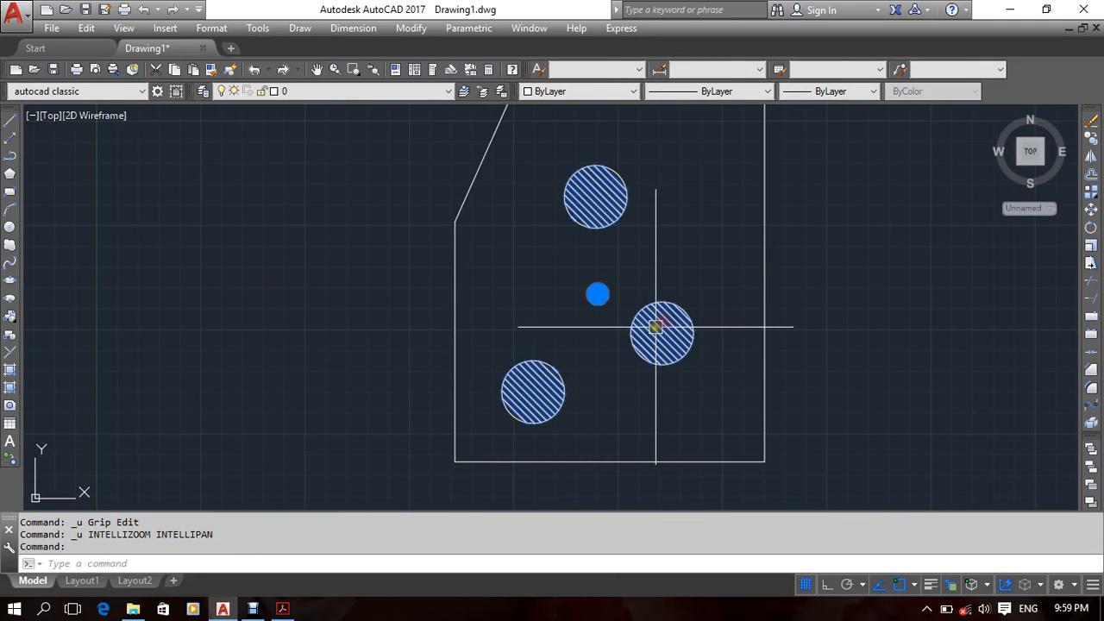
pyautogui.press('Delete')
pyautogui.write('h')
pyautogui.press('Return')
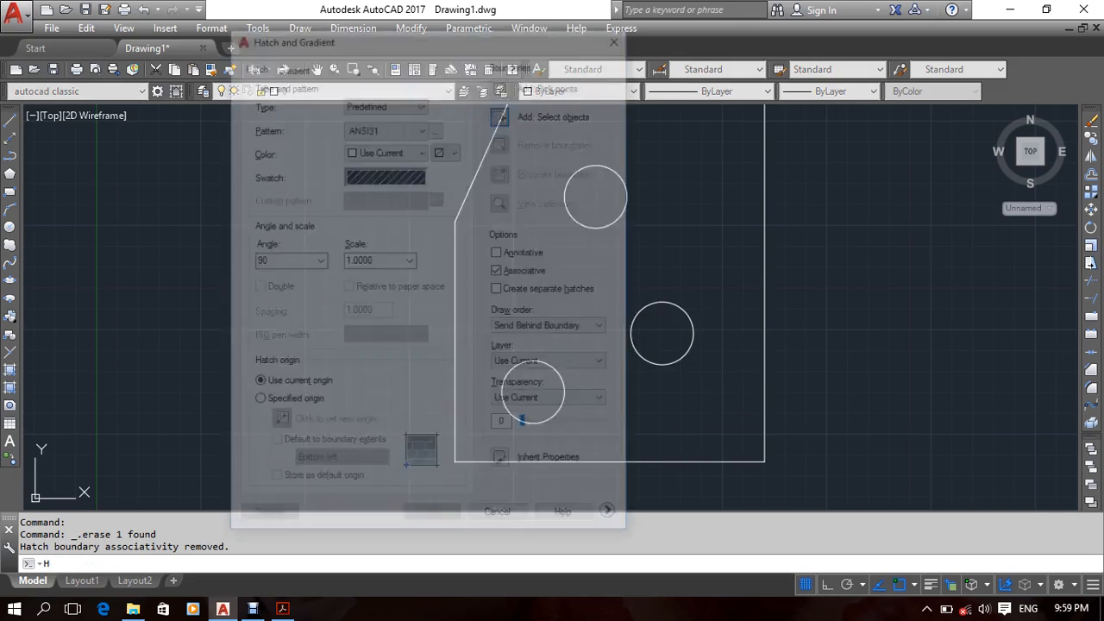
pyautogui.click(515, 292)
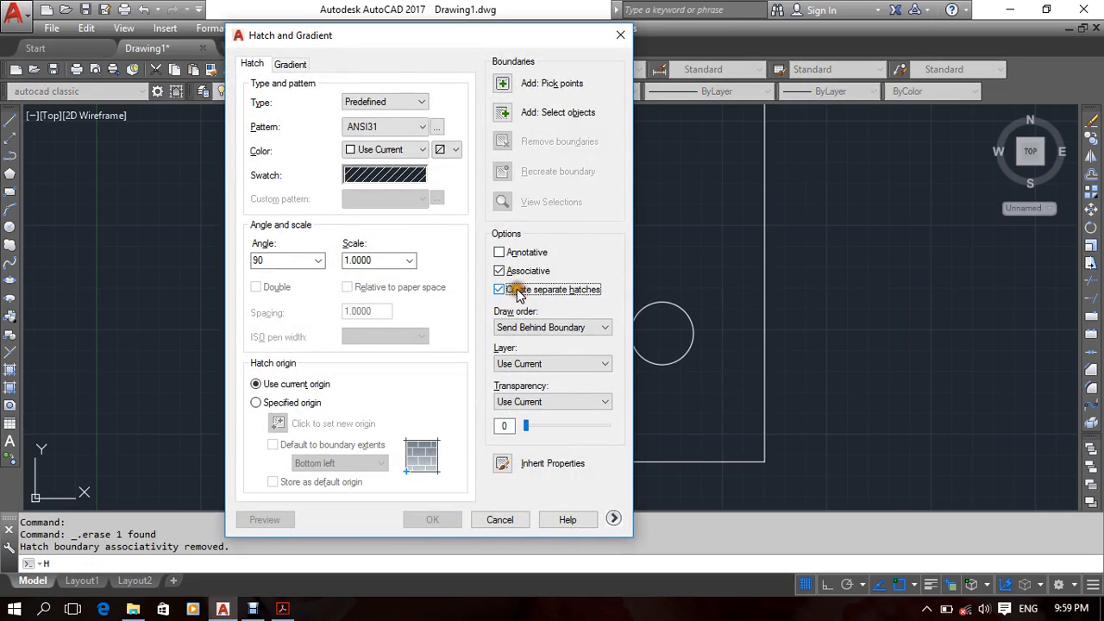
# Pick a point inside each of the three circles and apply the ANSI31 hatch at angle 90 and scale 1.
pyautogui.click(503, 83)
pyautogui.click(595, 195)
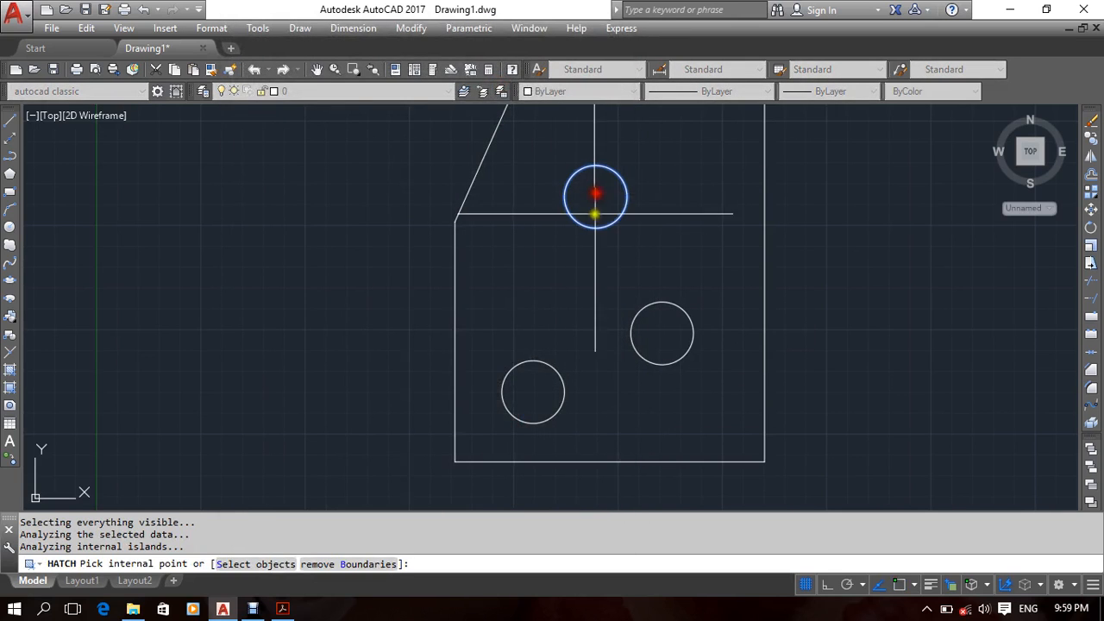
pyautogui.click(657, 335)
pyautogui.click(529, 392)
pyautogui.press('Return')
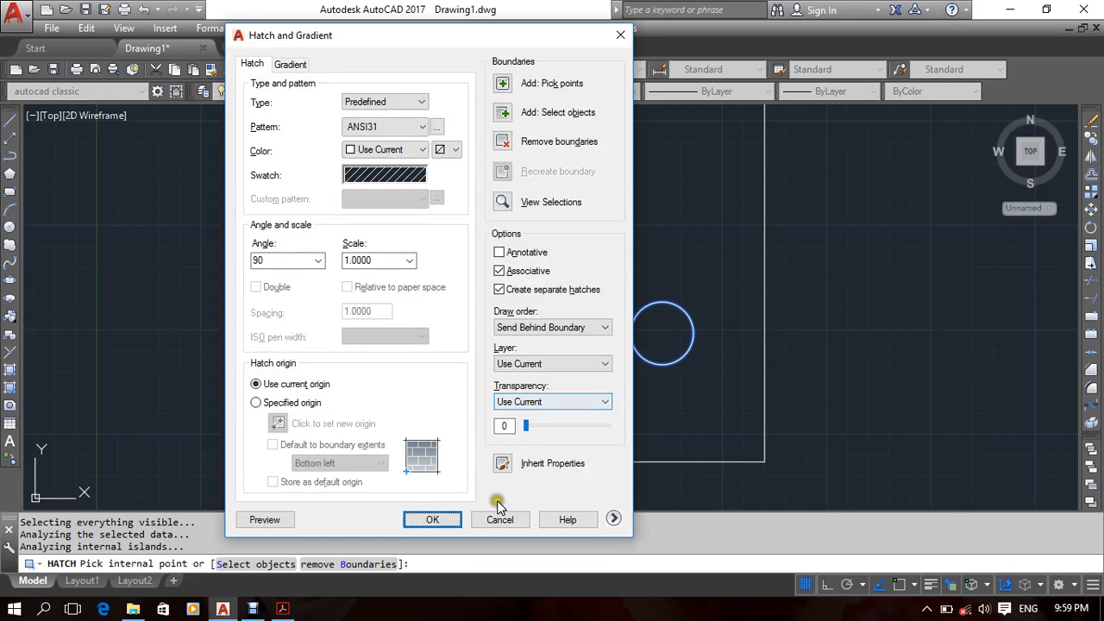
pyautogui.click(451, 521)
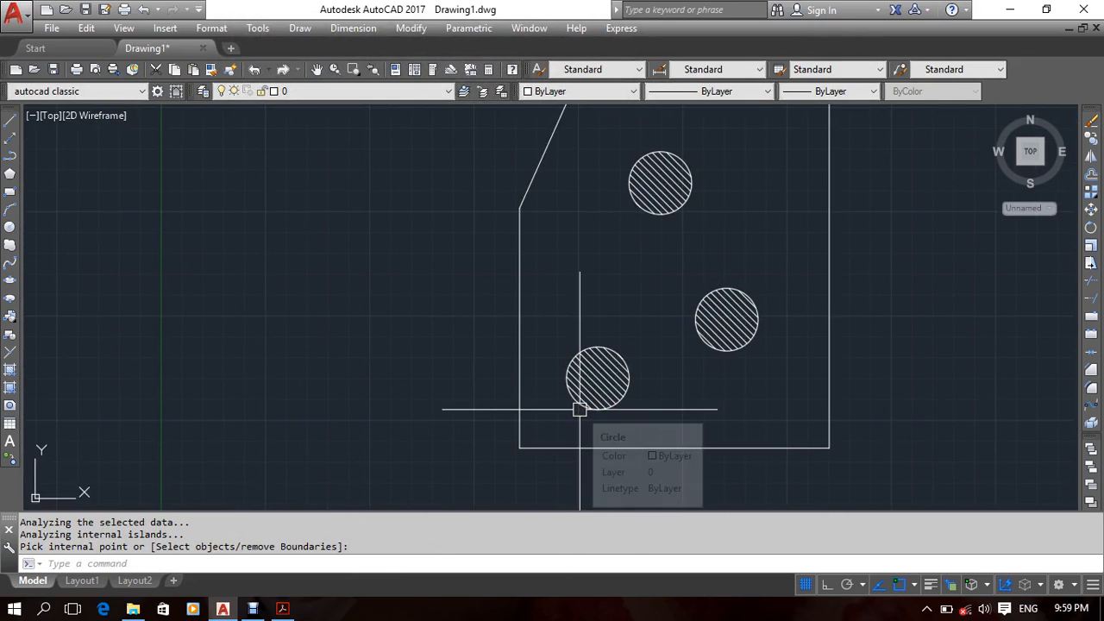
# Select the hatch of each circle individually, clearing the selection each time, to check whether the hatches are separate.
pyautogui.click(594, 380)
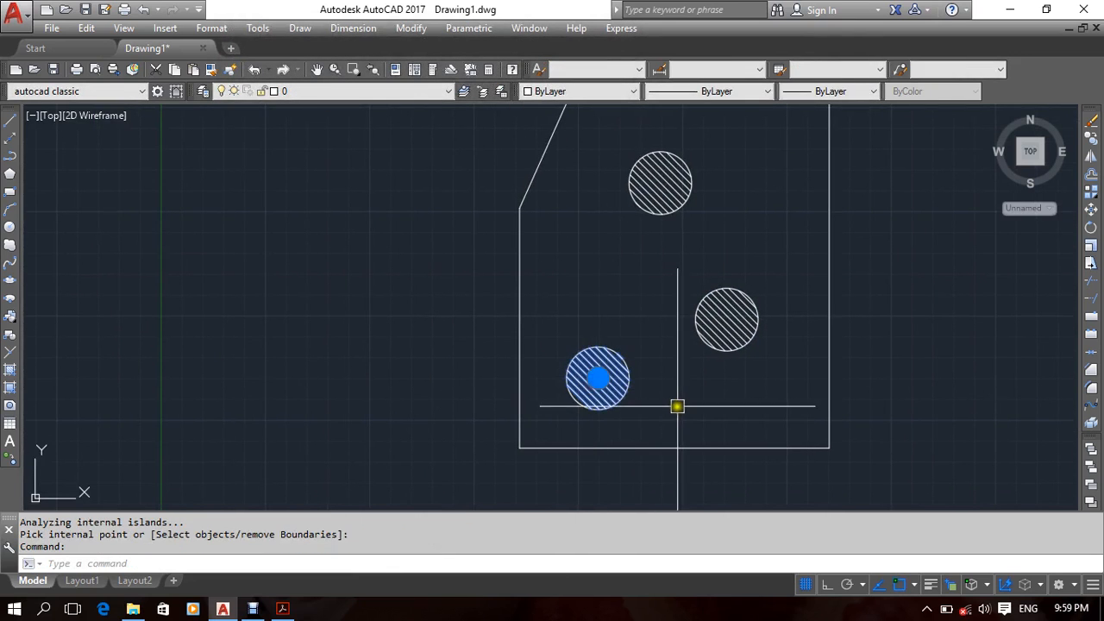
pyautogui.press('Escape')
pyautogui.click(725, 338)
pyautogui.press('Escape')
pyautogui.click(647, 175)
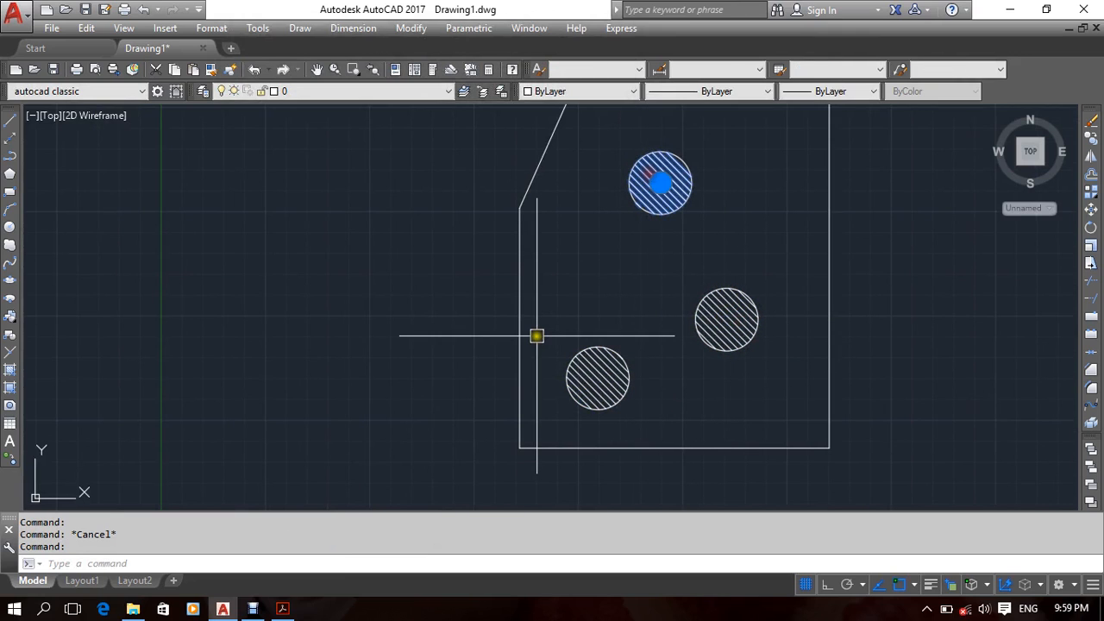
pyautogui.press('Escape')
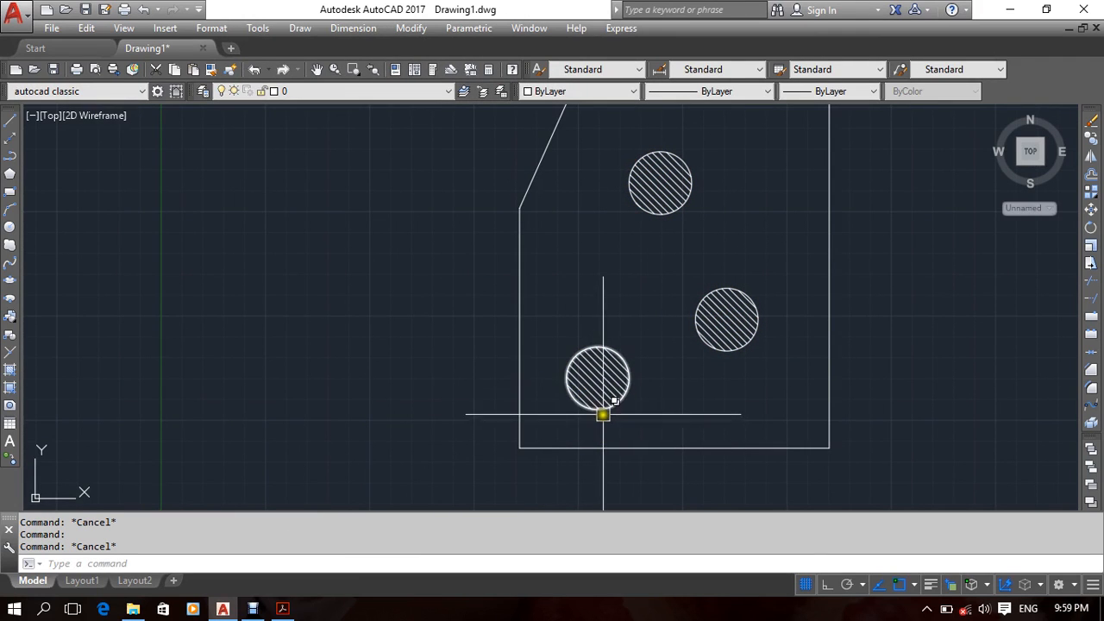
# Enlarge the lower-left circle by stretching its lower quadrant grip outwards to test whether its hatch follows.
pyautogui.click(600, 411)
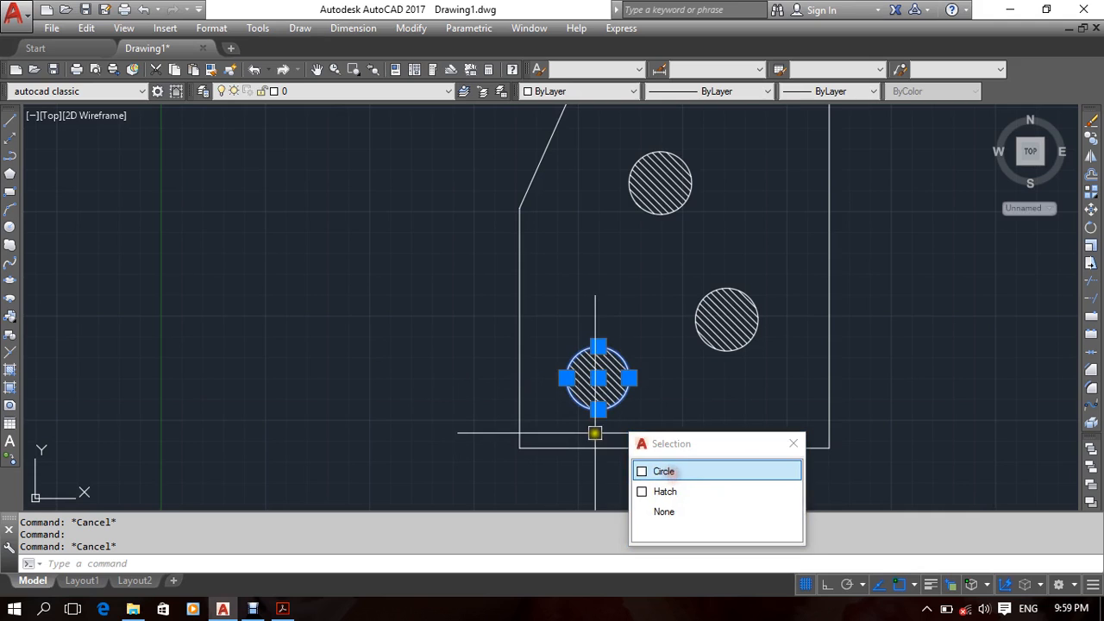
pyautogui.click(664, 472)
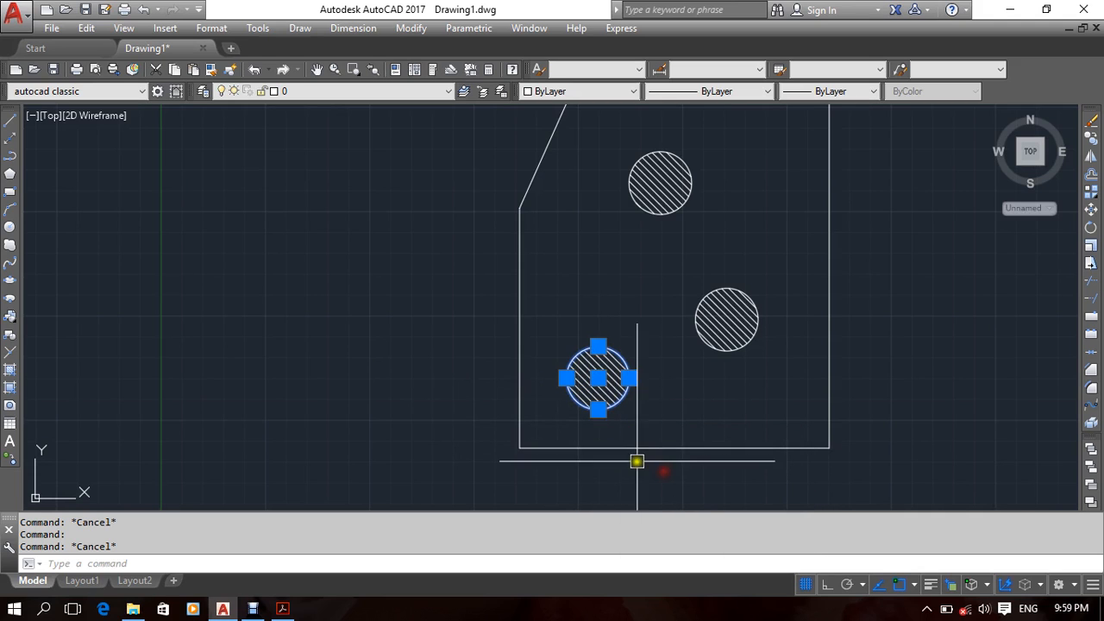
pyautogui.click(598, 410)
pyautogui.scroll(3, 590, 453)
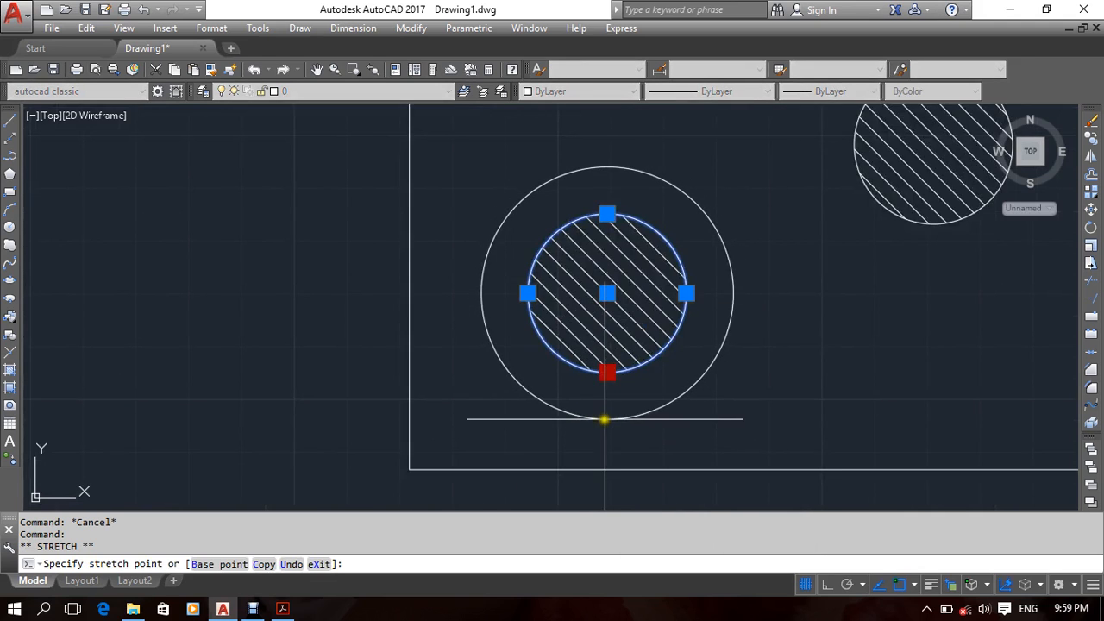
pyautogui.click(605, 418)
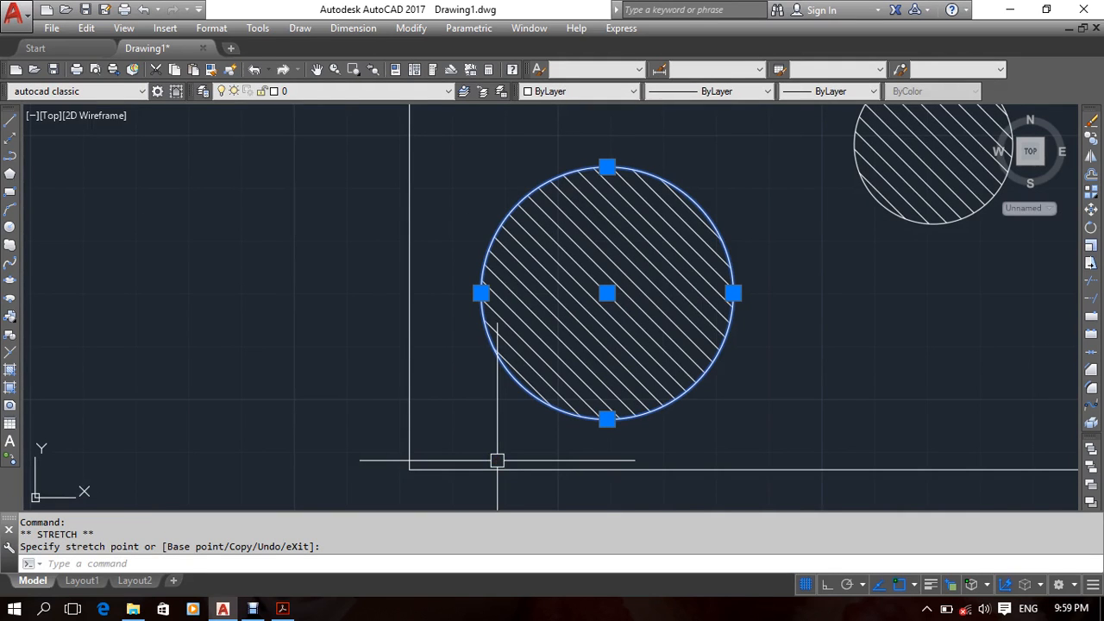
pyautogui.moveTo(582, 426); pyautogui.dragTo(527, 422, button='middle')
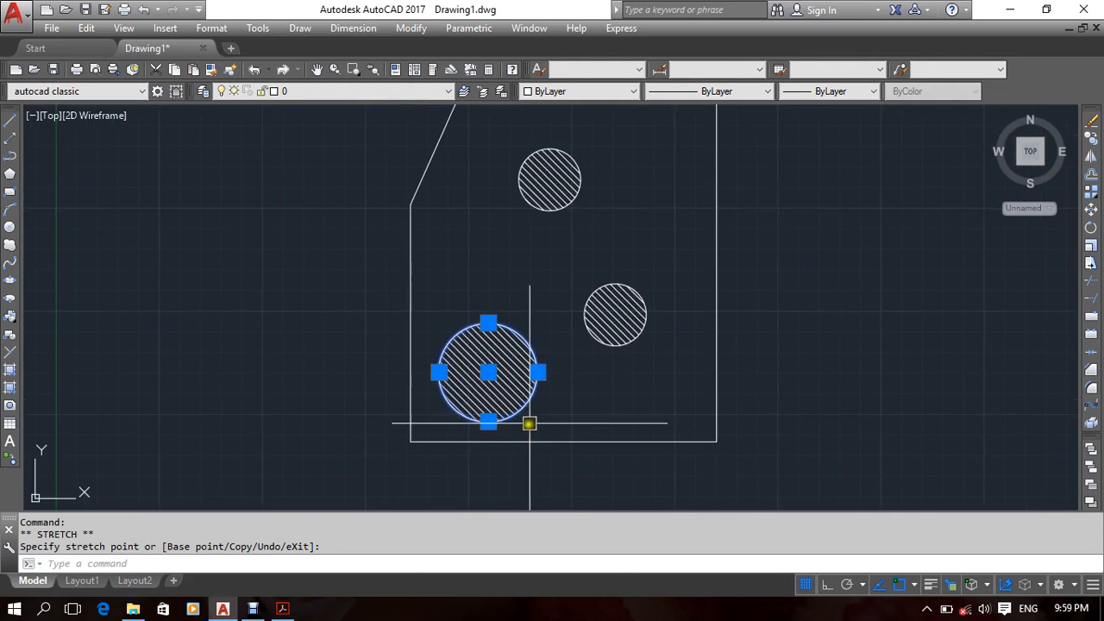
pyautogui.press('Escape')
# Enlarge the right-hand circle by stretching its lower quadrant grip outwards to test whether its hatch follows.
pyautogui.moveTo(574, 389); pyautogui.dragTo(553, 389, button='middle')
pyautogui.click(590, 357)
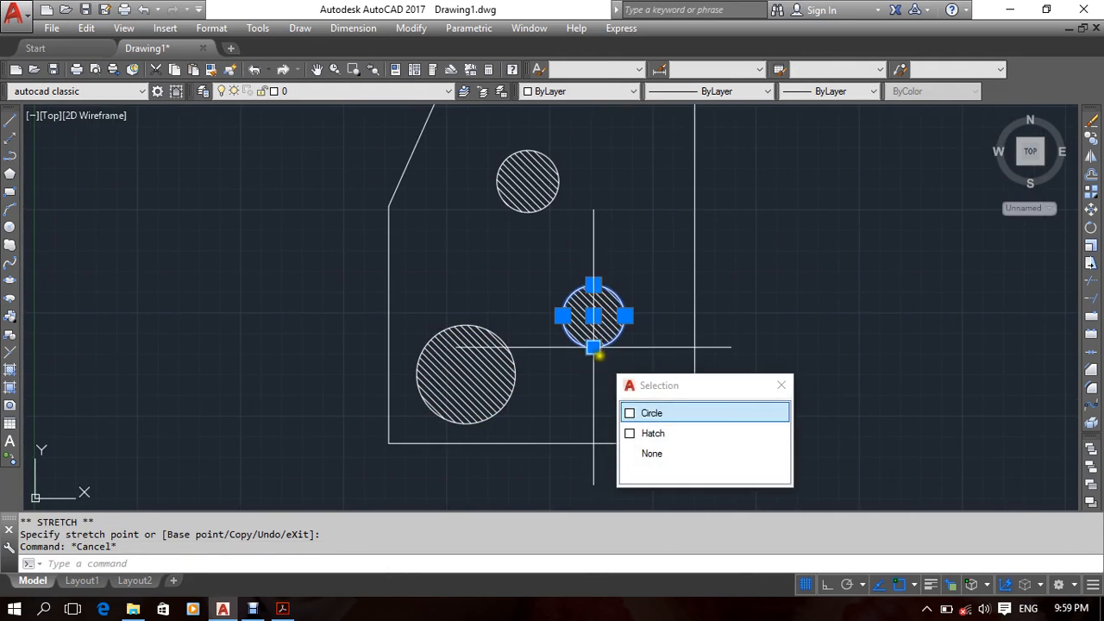
pyautogui.click(590, 357)
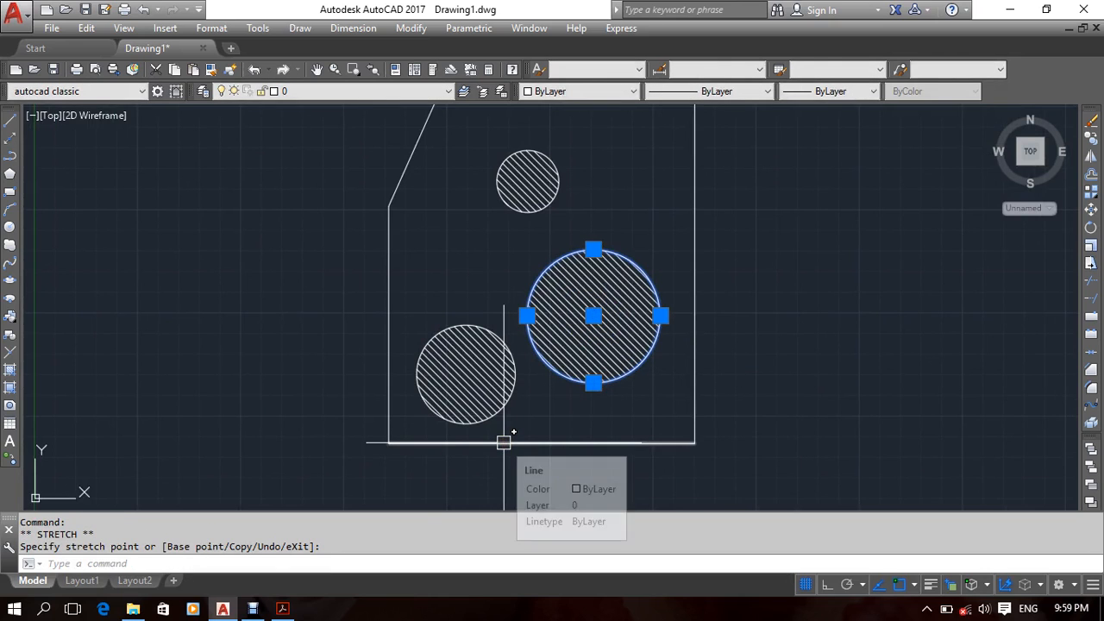
pyautogui.press('Escape')
pyautogui.moveTo(536, 355); pyautogui.dragTo(567, 372, button='middle')
pyautogui.moveTo(495, 341); pyautogui.dragTo(502, 353, button='middle')
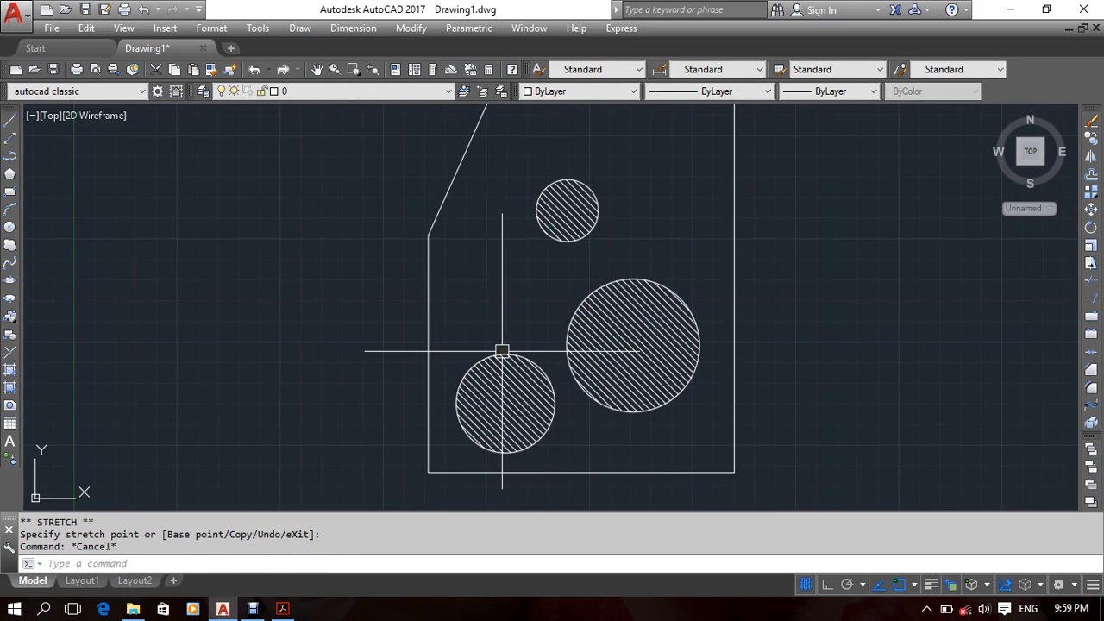
# Undo both circle enlargements and the separate hatches in the three circles.
pyautogui.write('H')
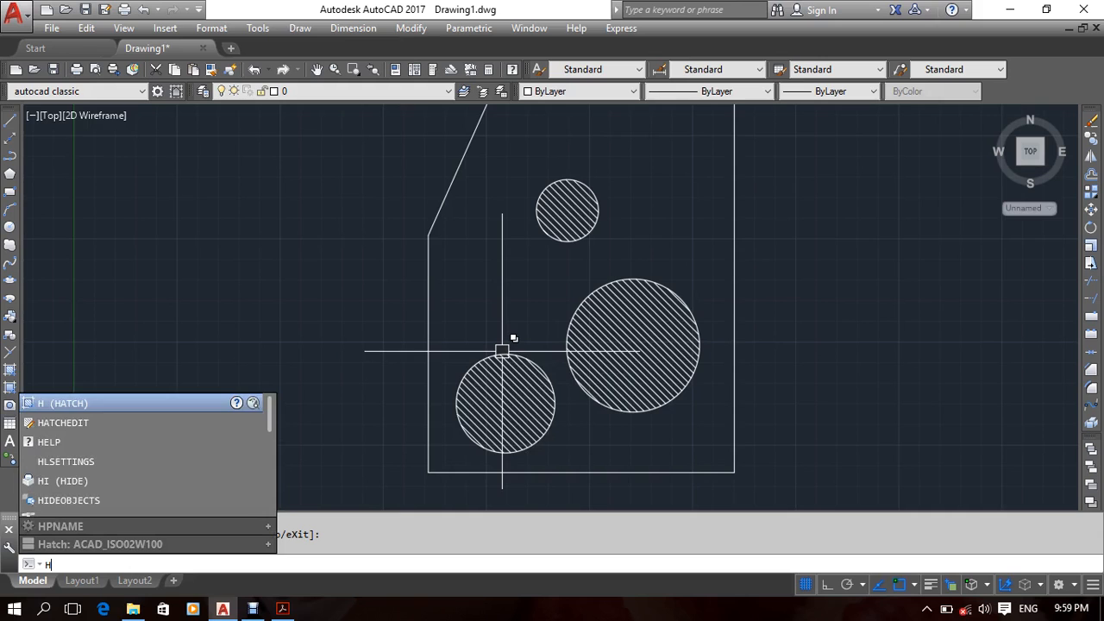
pyautogui.press('Escape')
pyautogui.press('Escape')
pyautogui.moveTo(542, 378); pyautogui.dragTo(502, 351, button='middle')
pyautogui.scroll(3, 501, 351)
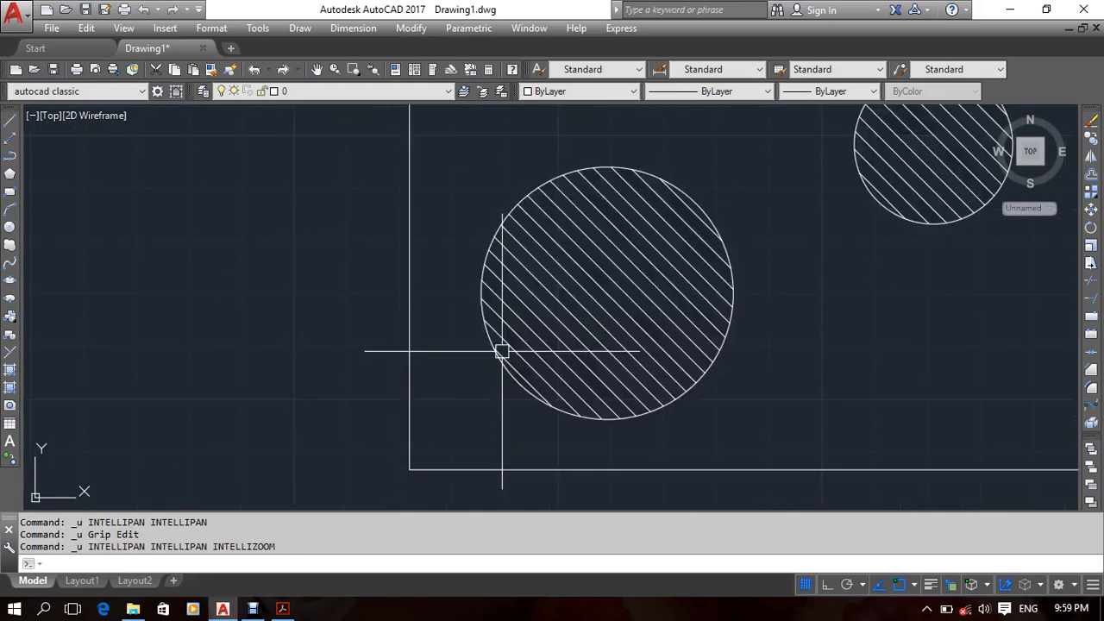
pyautogui.hotkey('ctrl', 'z')
pyautogui.hotkey('ctrl', 'z')
pyautogui.hotkey('ctrl', 'z')
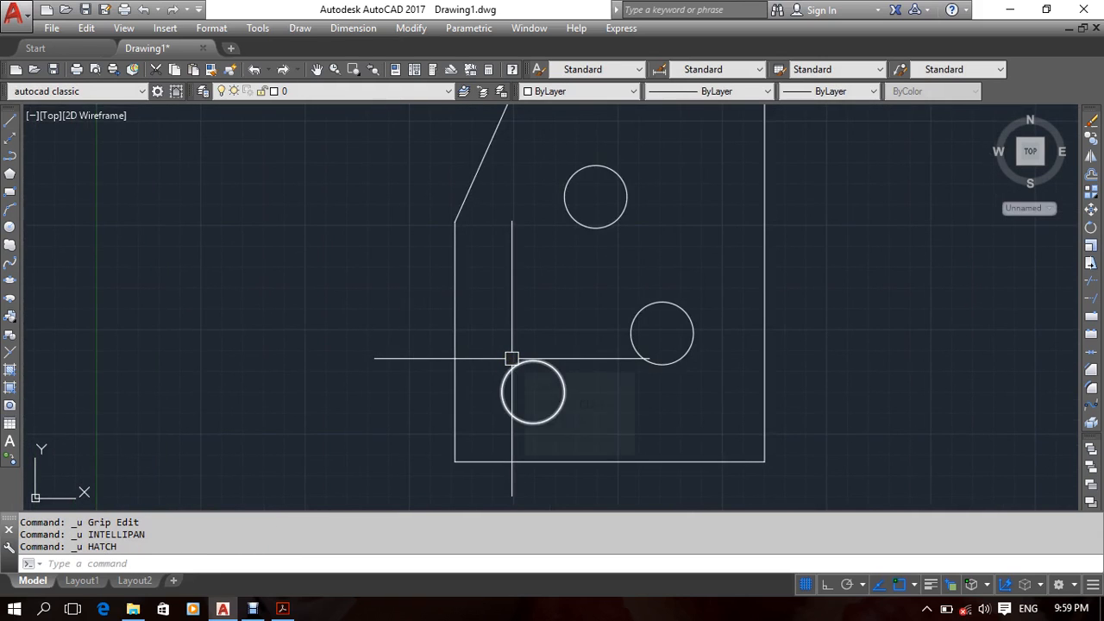
# Turn off Associative and hatch the three circles with ANSI31 at angle 90 and scale 1, keeping Create separate hatches enabled.
pyautogui.write('h')
pyautogui.press('Return')
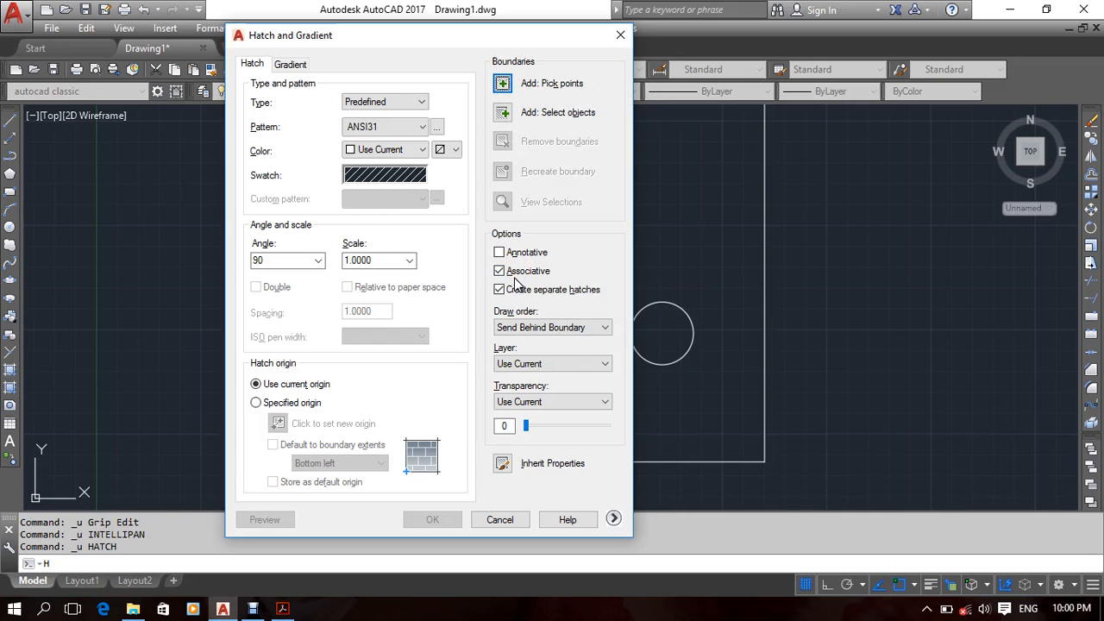
pyautogui.click(506, 87)
pyautogui.click(584, 190)
pyautogui.click(647, 330)
pyautogui.click(529, 386)
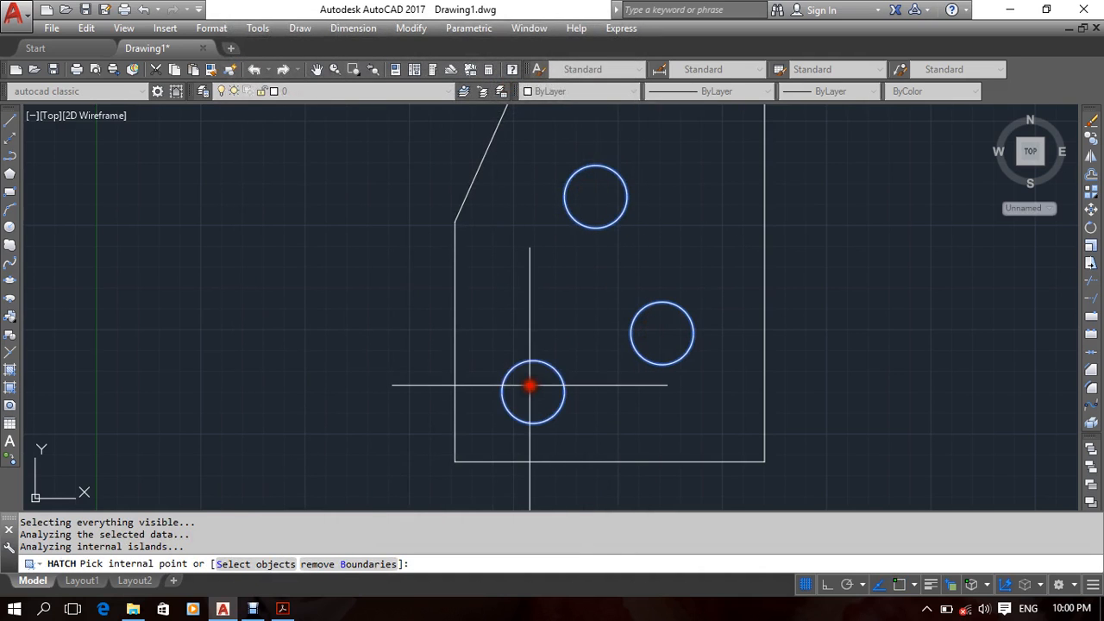
pyautogui.press('Return')
pyautogui.click(432, 520)
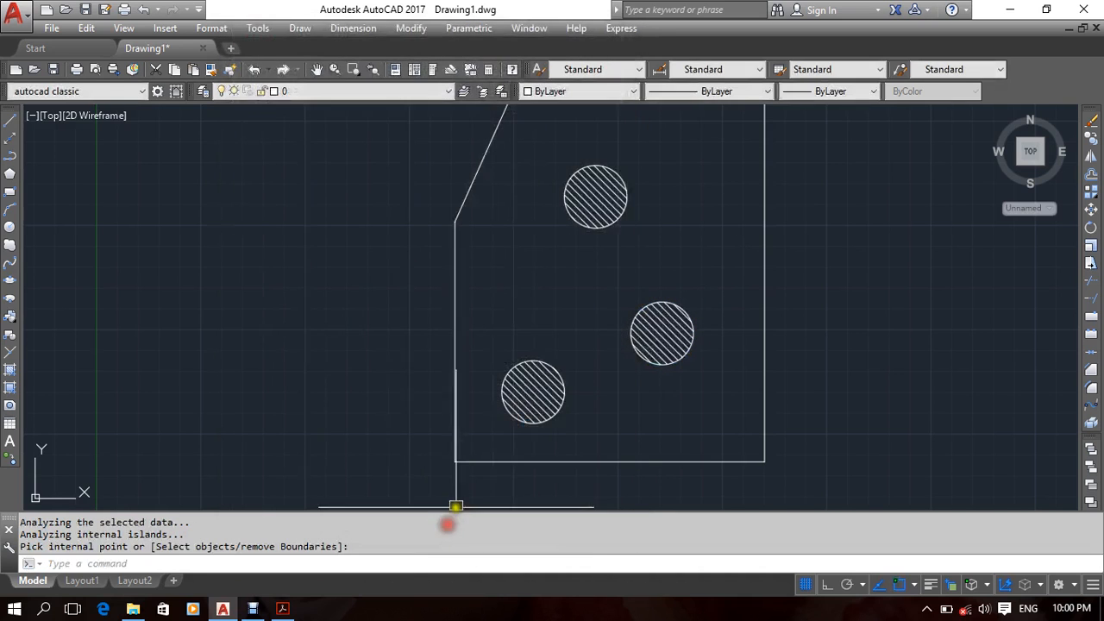
# Stretch the lower-left circle outwards from its lower quadrant grip to test its nonassociative hatch.
pyautogui.click(536, 393)
pyautogui.press('Escape')
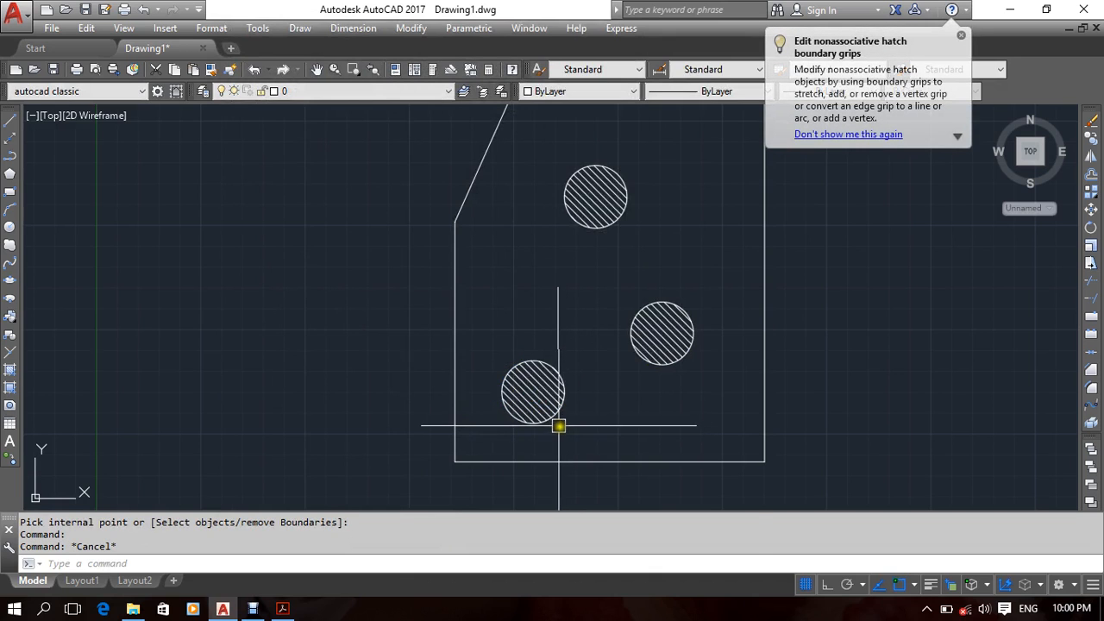
pyautogui.click(560, 424)
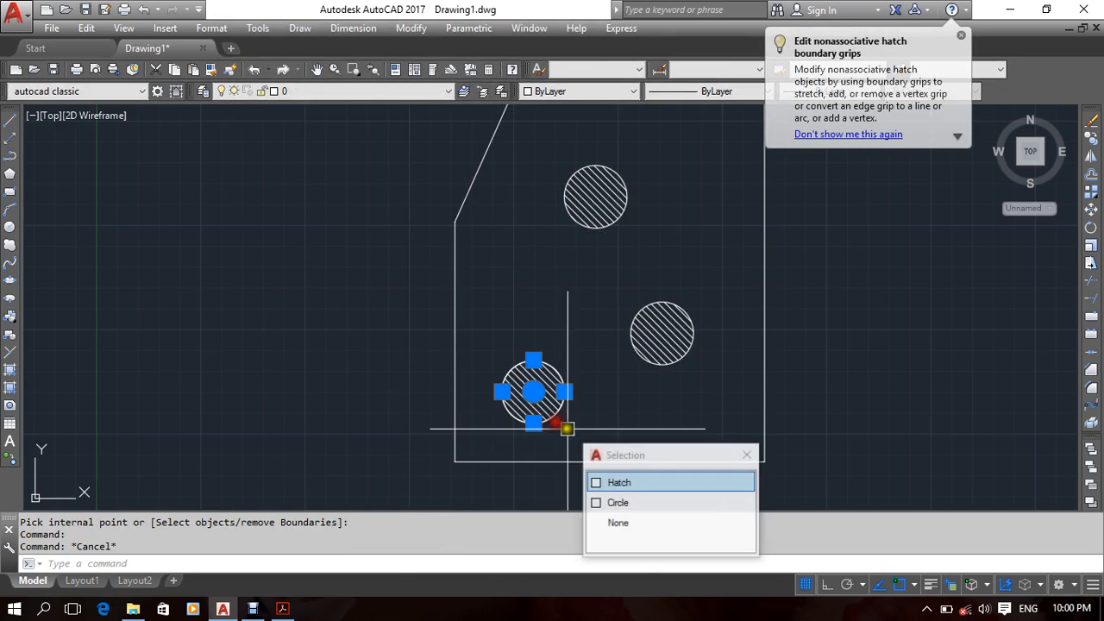
pyautogui.click(619, 504)
pyautogui.click(533, 423)
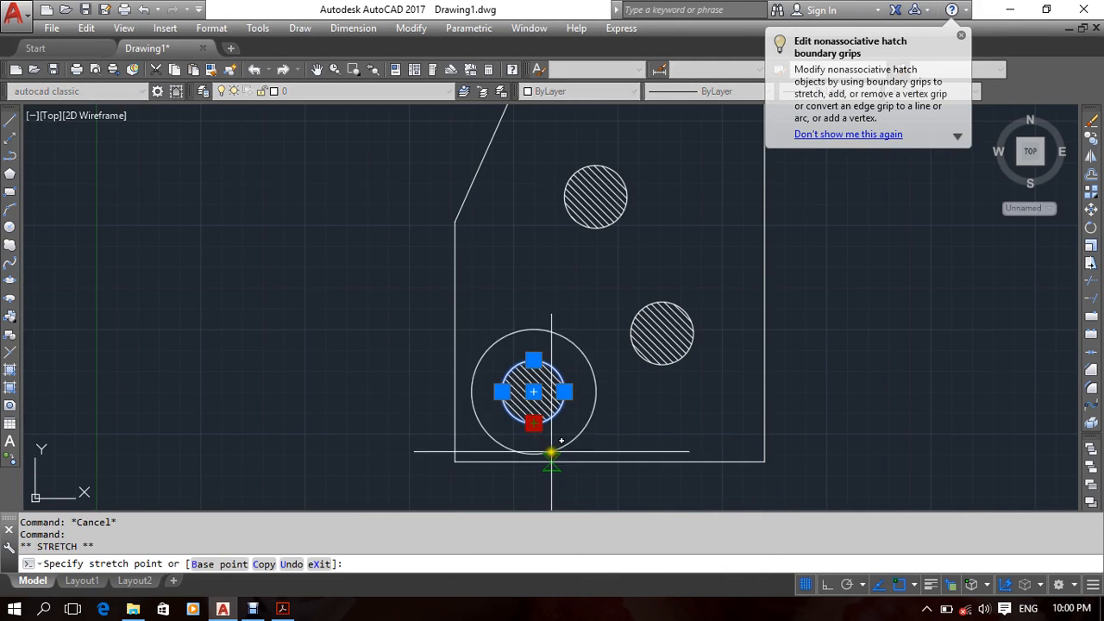
pyautogui.click(531, 445)
pyautogui.press('Escape')
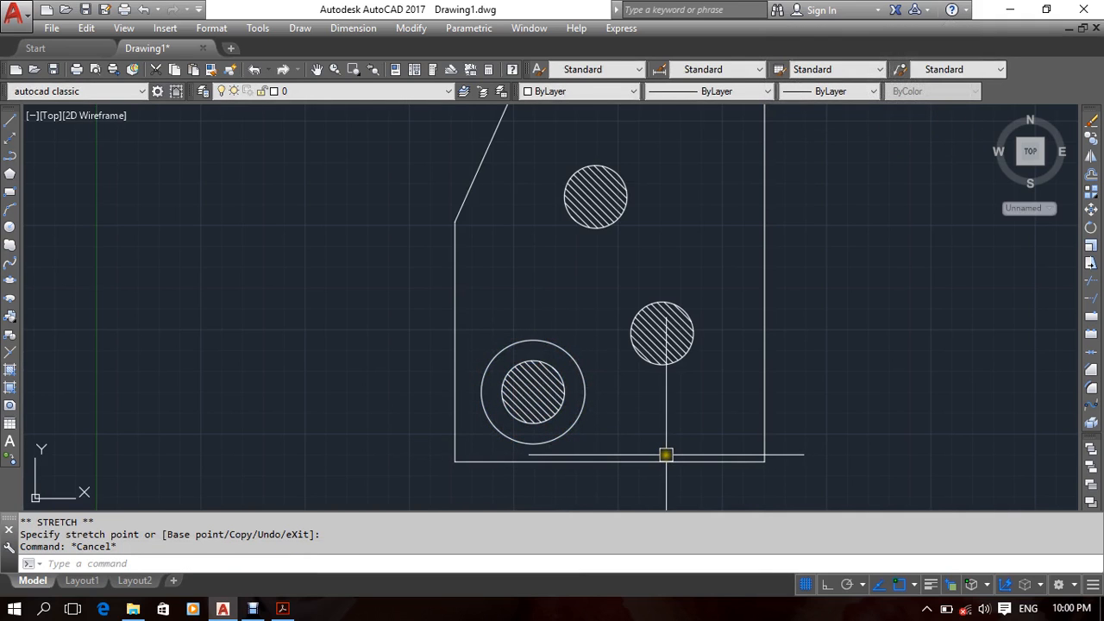
# Inspect the enlarged lower-left circle against its hatch, and undo the enlargement.
pyautogui.scroll(6, 543, 434)
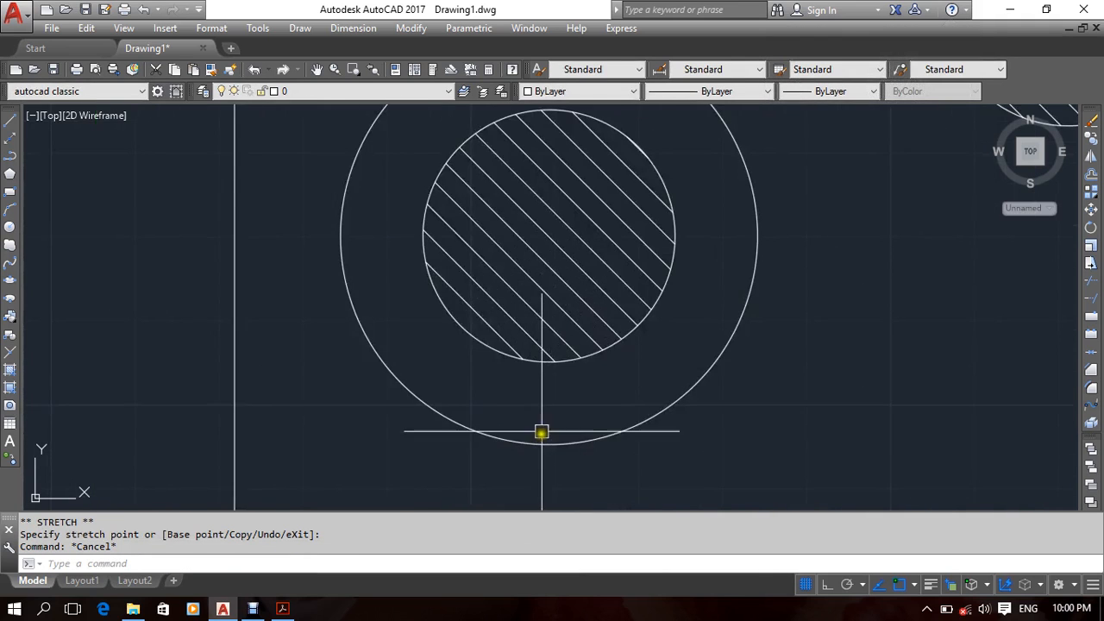
pyautogui.scroll(-4, 536, 355)
pyautogui.moveTo(537, 355); pyautogui.dragTo(496, 358, button='middle')
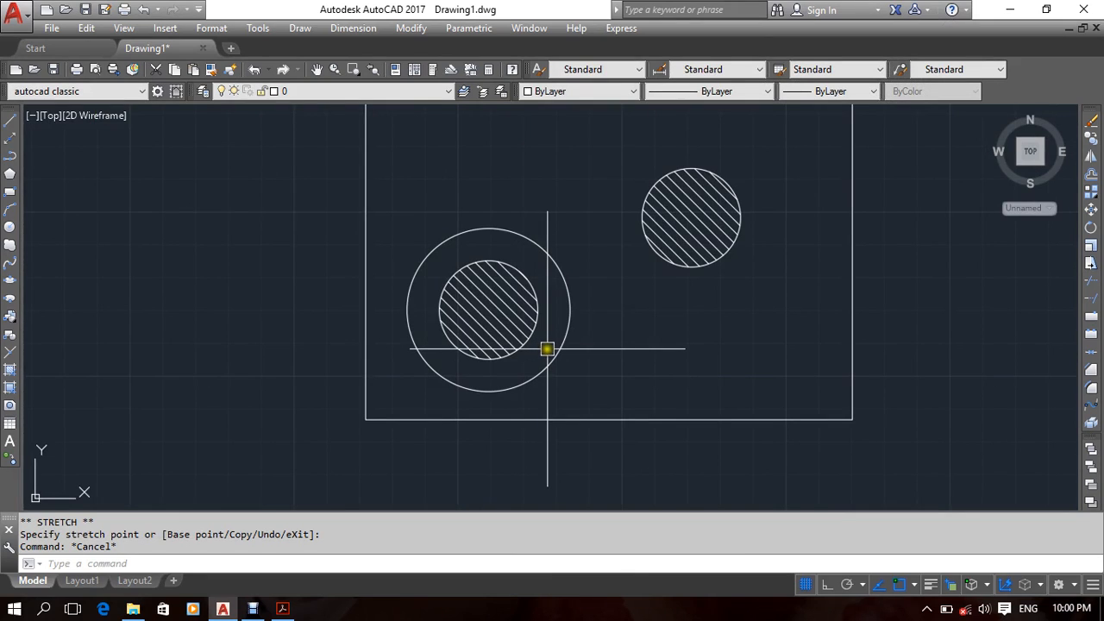
pyautogui.hotkey('ctrl', 'z')
pyautogui.hotkey('ctrl', 'z')
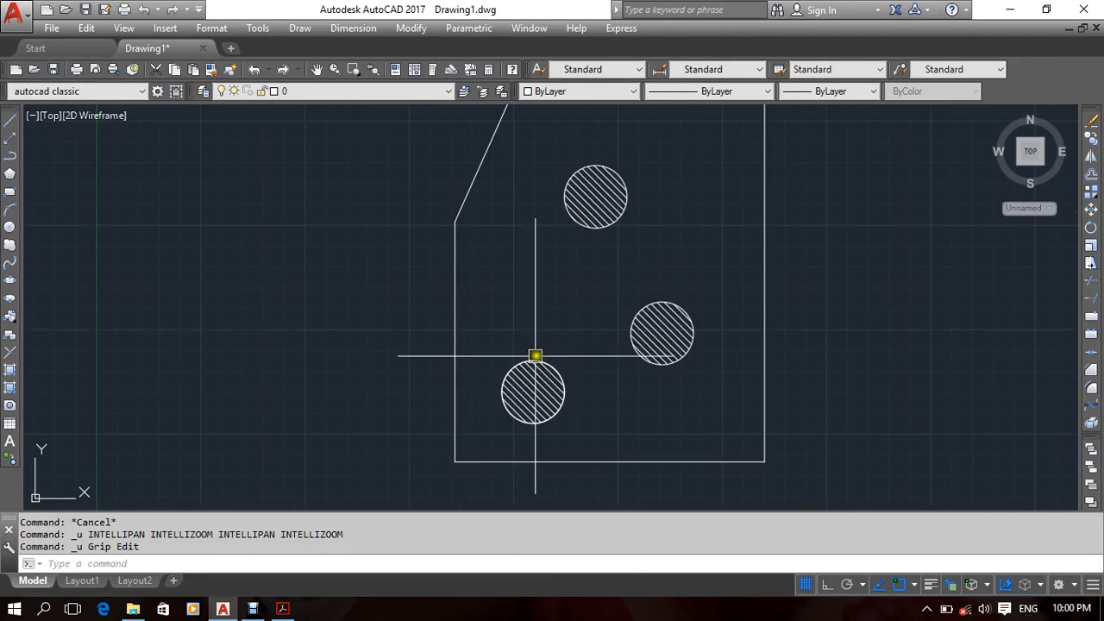
# Delete the three circles and their hatches, leaving only the part outline.
pyautogui.click(521, 367)
pyautogui.press('Delete')
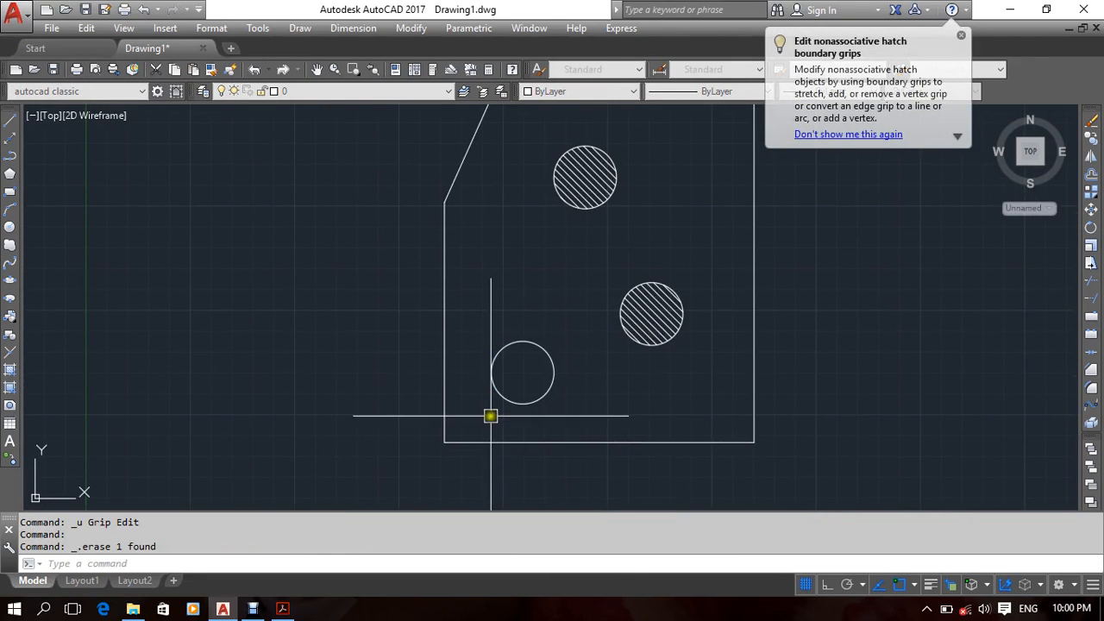
pyautogui.press('Escape')
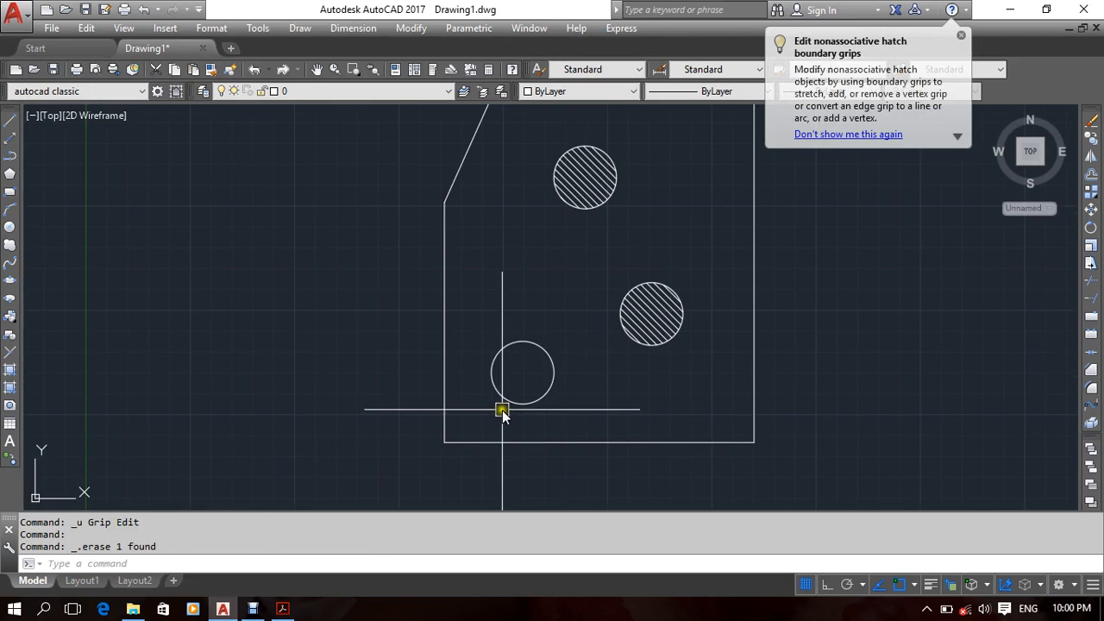
pyautogui.scroll(-3, 495, 394)
pyautogui.click(554, 201)
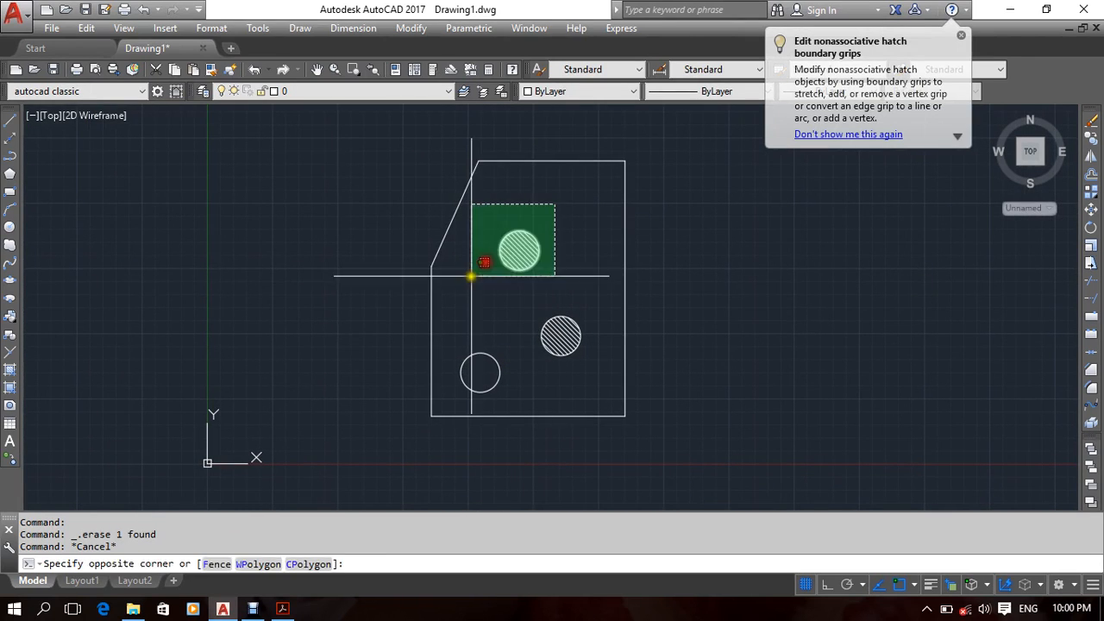
pyautogui.click(470, 277)
pyautogui.press('Delete')
pyautogui.click(586, 302)
pyautogui.click(536, 361)
pyautogui.press('Delete')
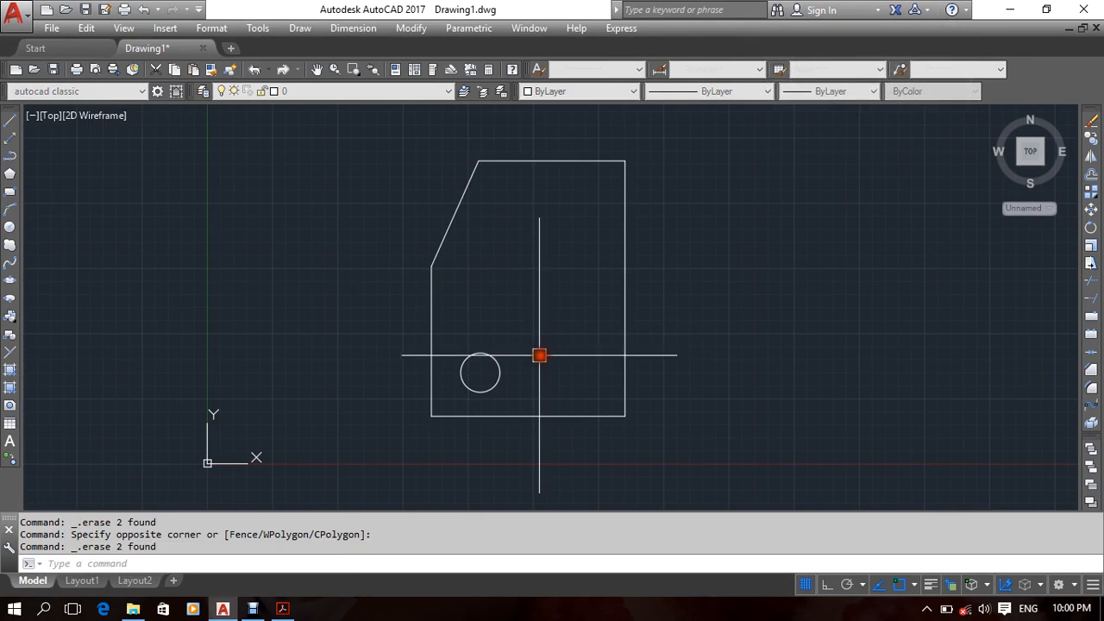
pyautogui.click(522, 346)
pyautogui.click(477, 382)
pyautogui.press('Delete')
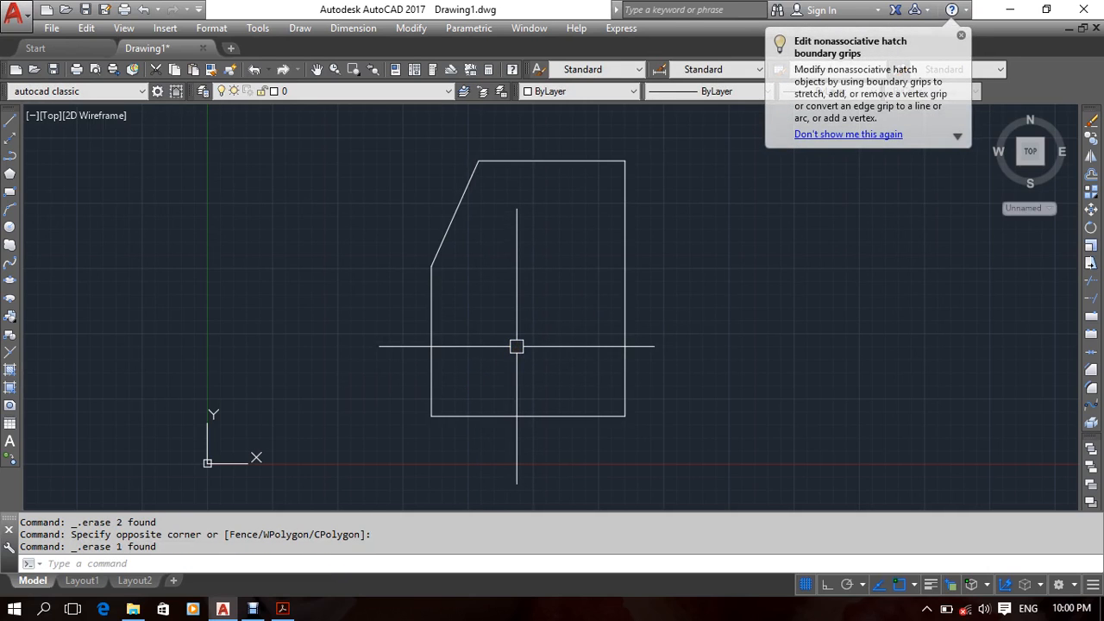
# Hatch the inside of the part outline with nonassociative ANSI31 at angle 90 and scale 1.
pyautogui.write('H')
pyautogui.press('Return')
pyautogui.click(504, 83)
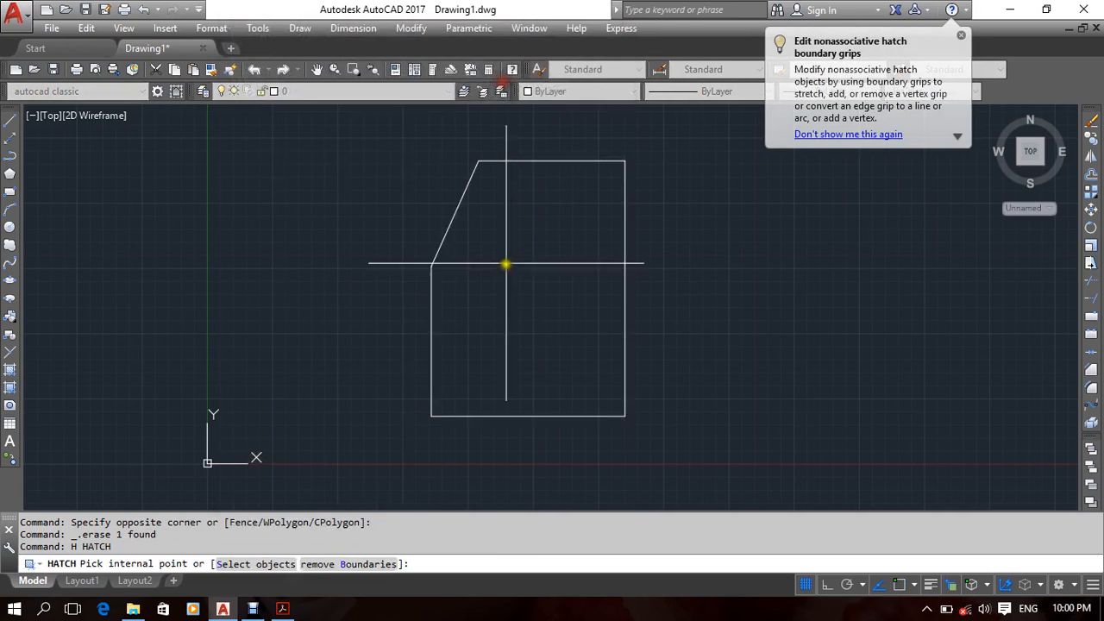
pyautogui.click(520, 293)
pyautogui.press('Return')
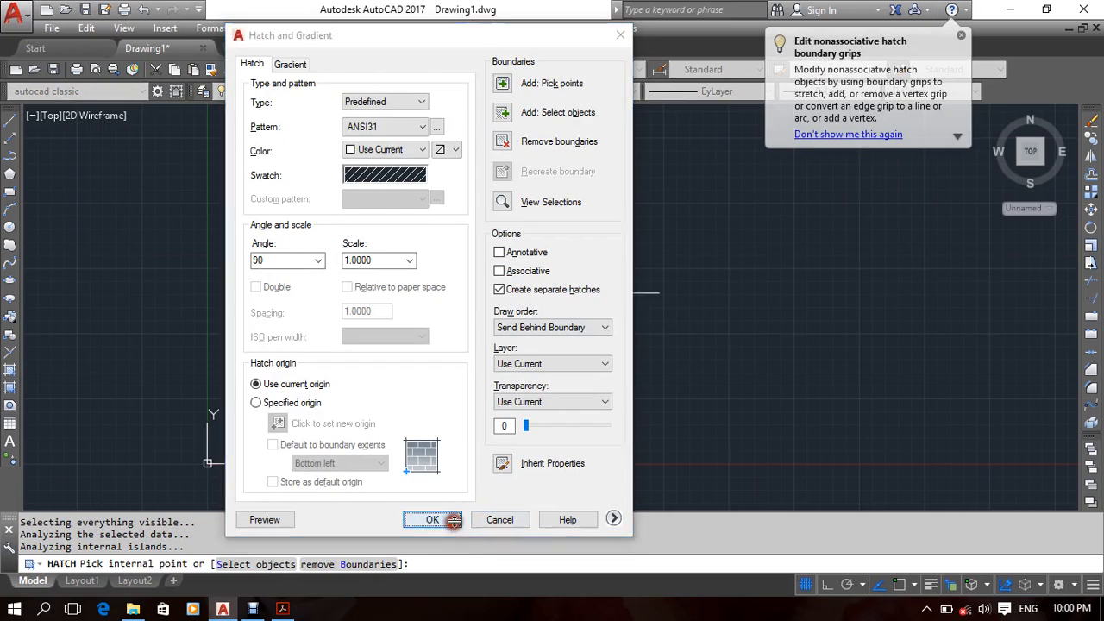
pyautogui.click(432, 519)
pyautogui.scroll(3, 526, 320)
pyautogui.moveTo(526, 321); pyautogui.dragTo(552, 308, button='middle')
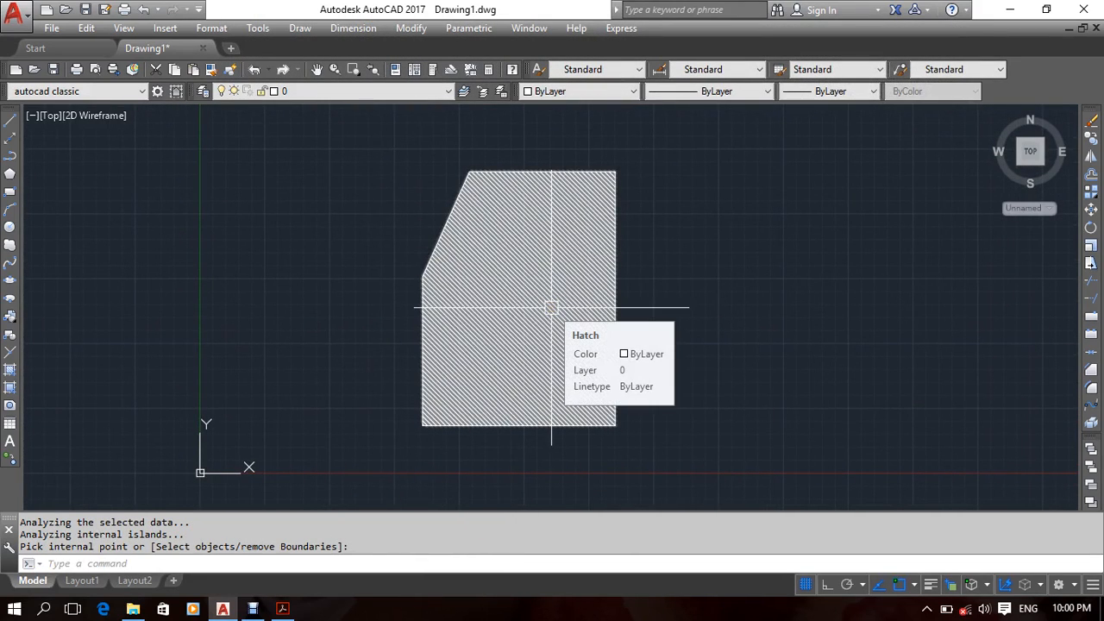
pyautogui.moveTo(668, 337); pyautogui.dragTo(703, 339, button='middle')
pyautogui.moveTo(778, 329); pyautogui.dragTo(732, 327, button='middle')
pyautogui.press('Return')
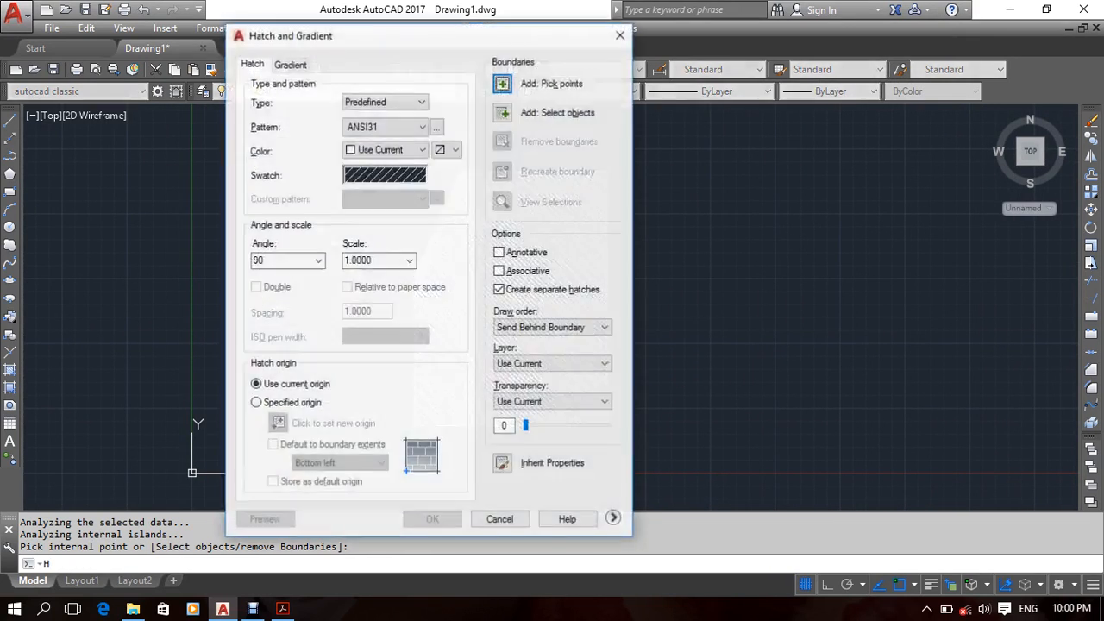
pyautogui.press('Escape')
pyautogui.press('Escape')
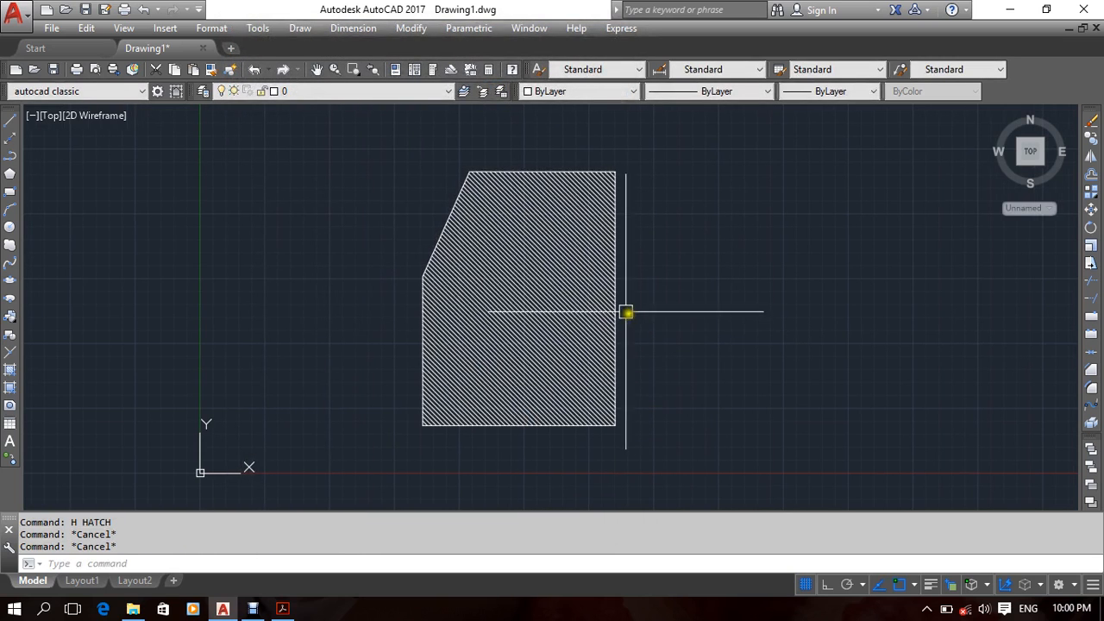
# Move the outline's right vertical edge away from the hatched area.
pyautogui.click(615, 302)
pyautogui.click(680, 368)
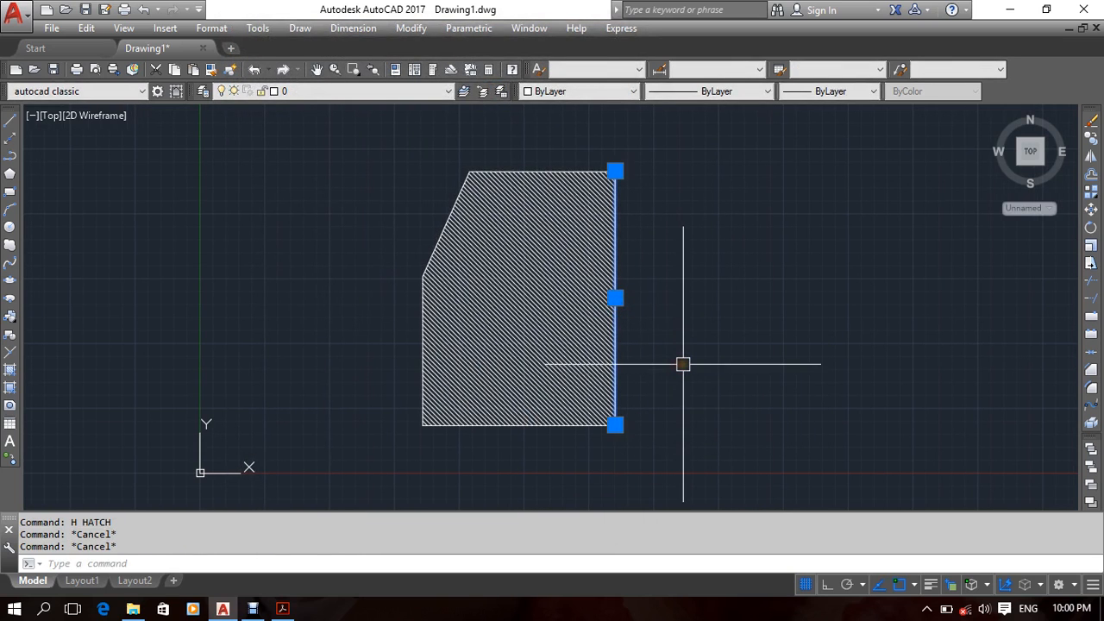
pyautogui.write('m')
pyautogui.press('Return')
pyautogui.click(697, 350)
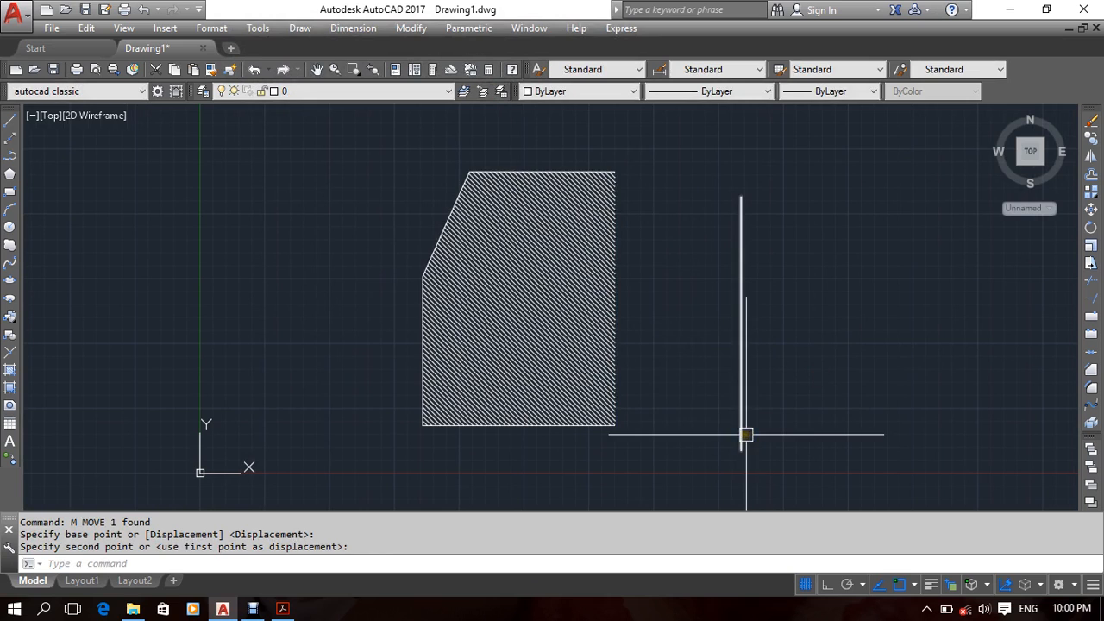
# Delete the detached vertical edge, and undo both the deletion and the move.
pyautogui.click(796, 310)
pyautogui.click(686, 350)
pyautogui.press('Delete')
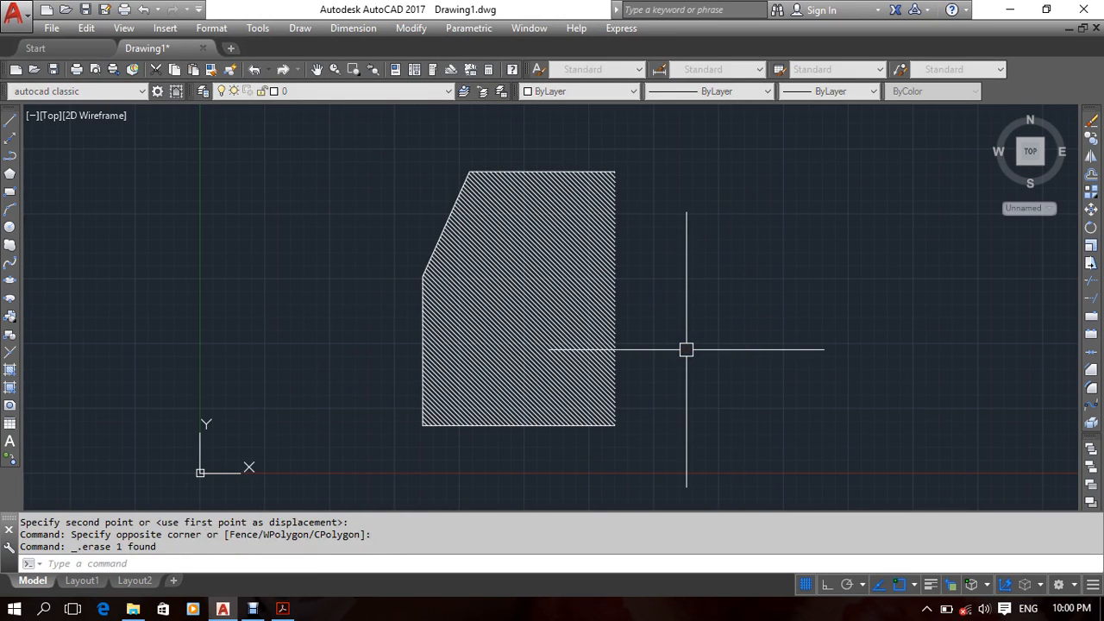
pyautogui.hotkey('ctrl', 'z')
pyautogui.hotkey('ctrl', 'z')
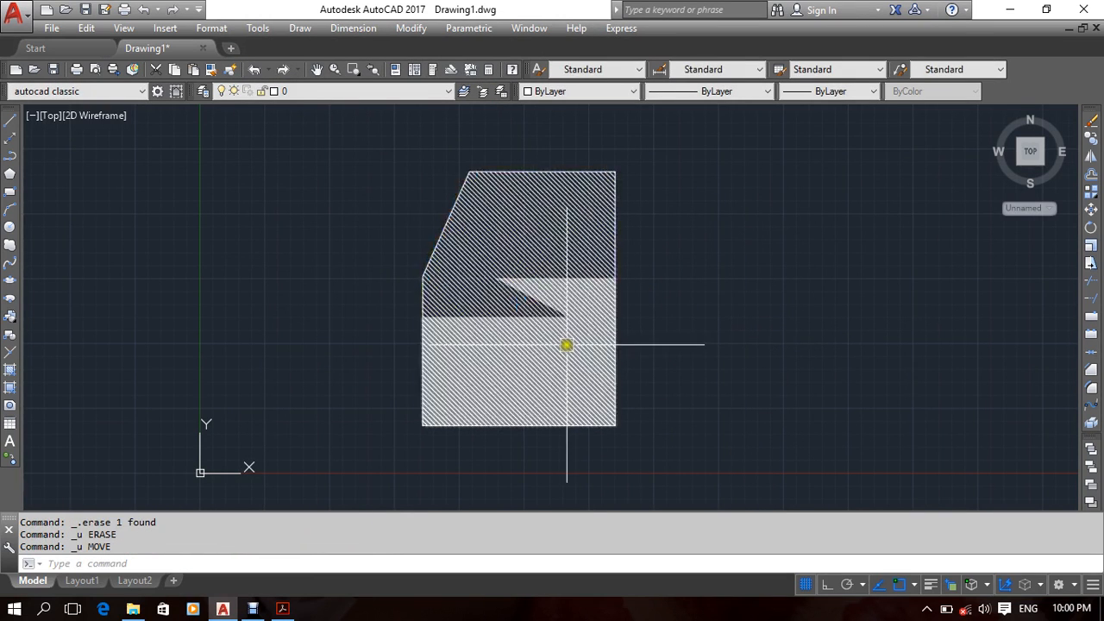
# Replace the nonassociative hatch inside the part outline with an associative ANSI31 hatch at angle 90 and scale 1.
pyautogui.click(567, 345)
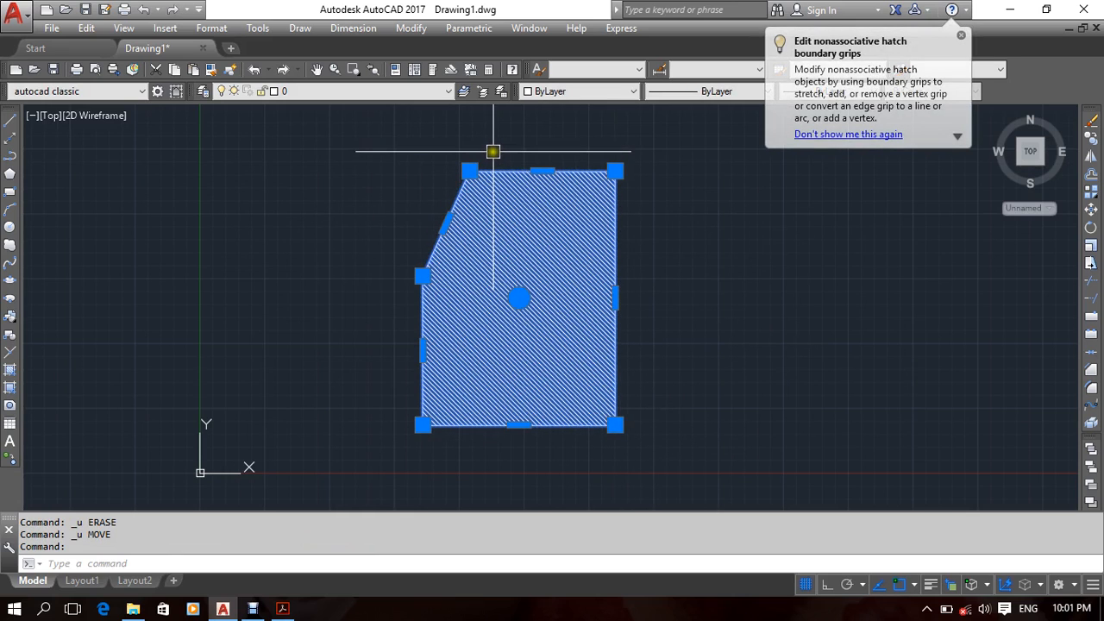
pyautogui.press('Delete')
pyautogui.press('Return')
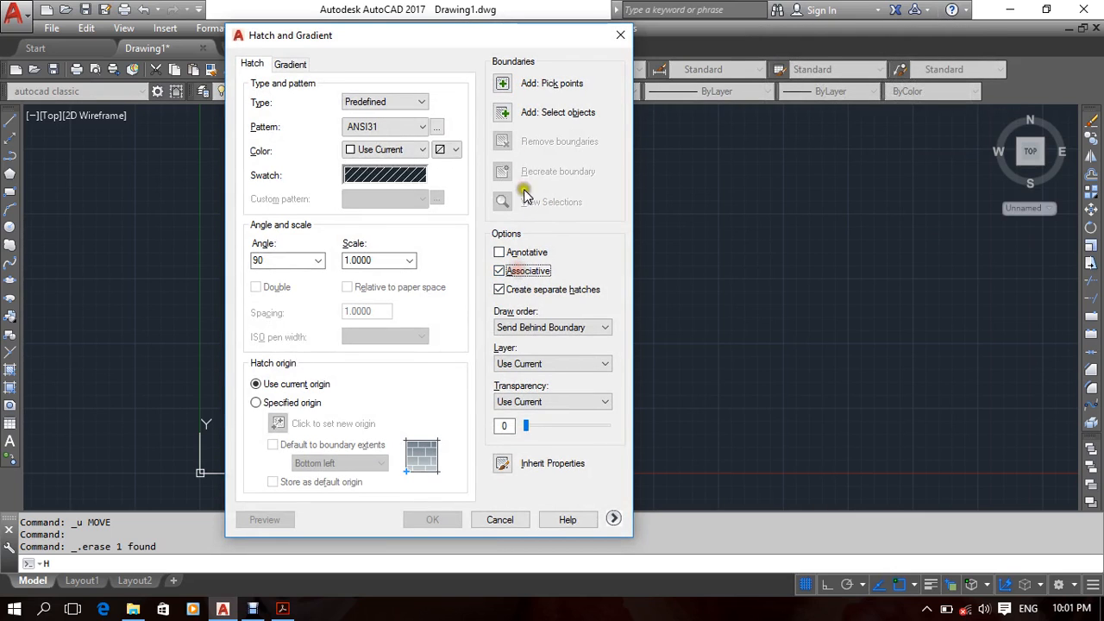
pyautogui.click(506, 81)
pyautogui.click(523, 285)
pyautogui.press('Return')
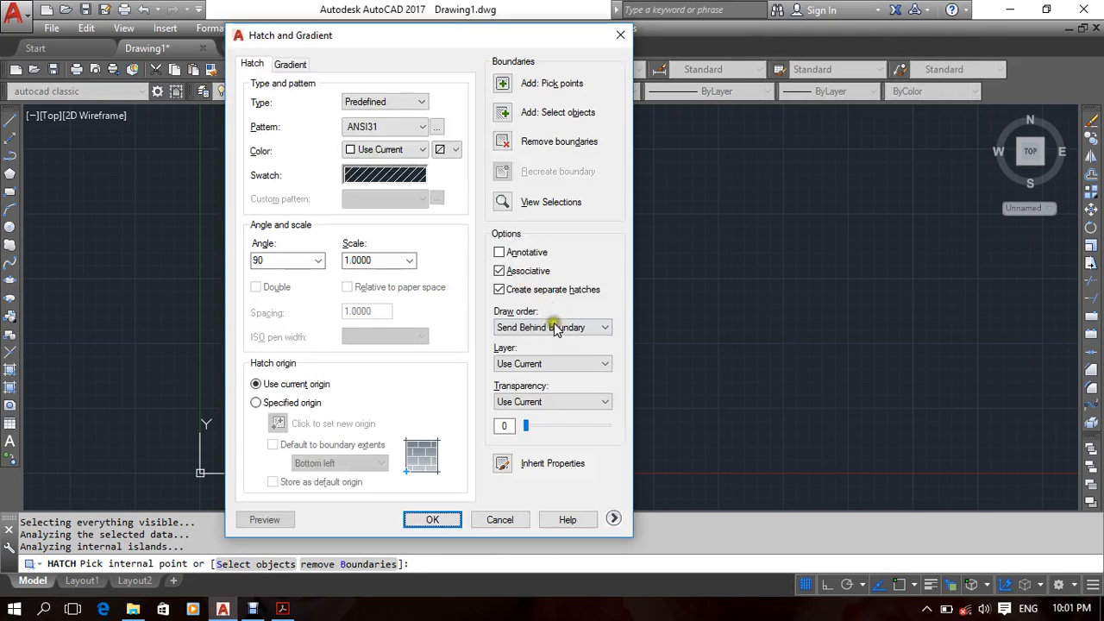
pyautogui.click(432, 520)
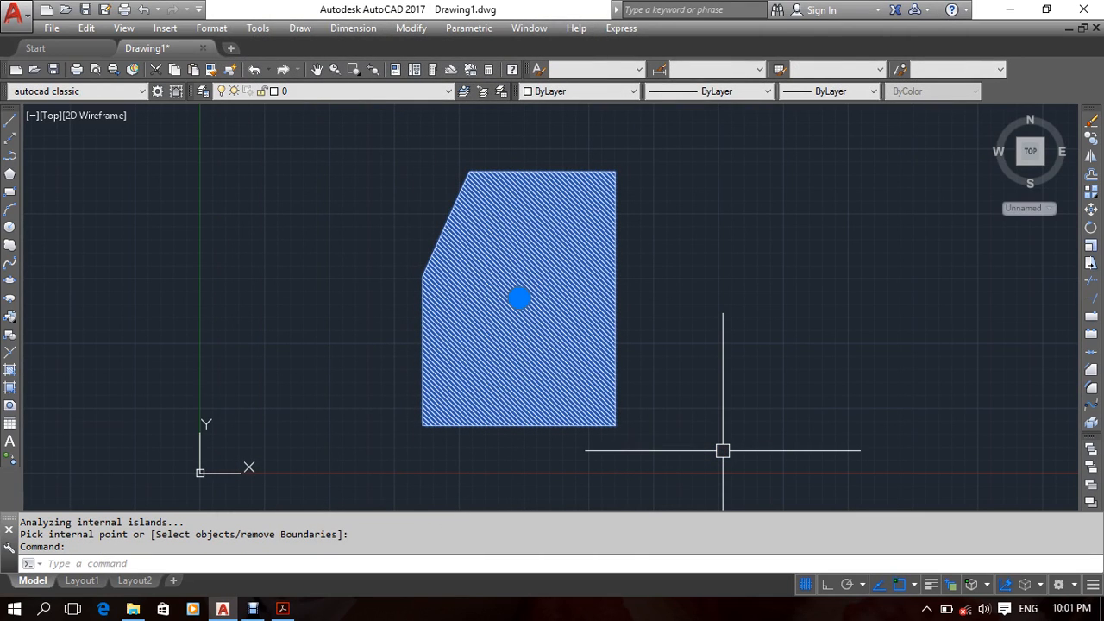
pyautogui.press('Escape')
# Try stretching the outline's right vertical edge away from the associative hatch by its midpoint grip, and undo it.
pyautogui.click(618, 315)
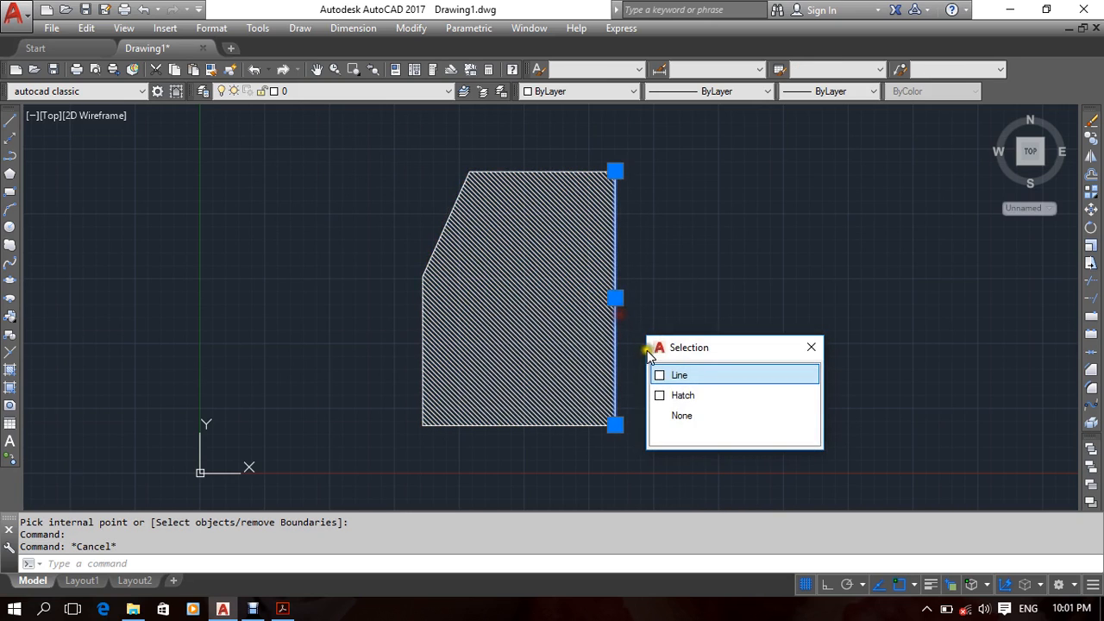
pyautogui.click(616, 297)
pyautogui.click(694, 298)
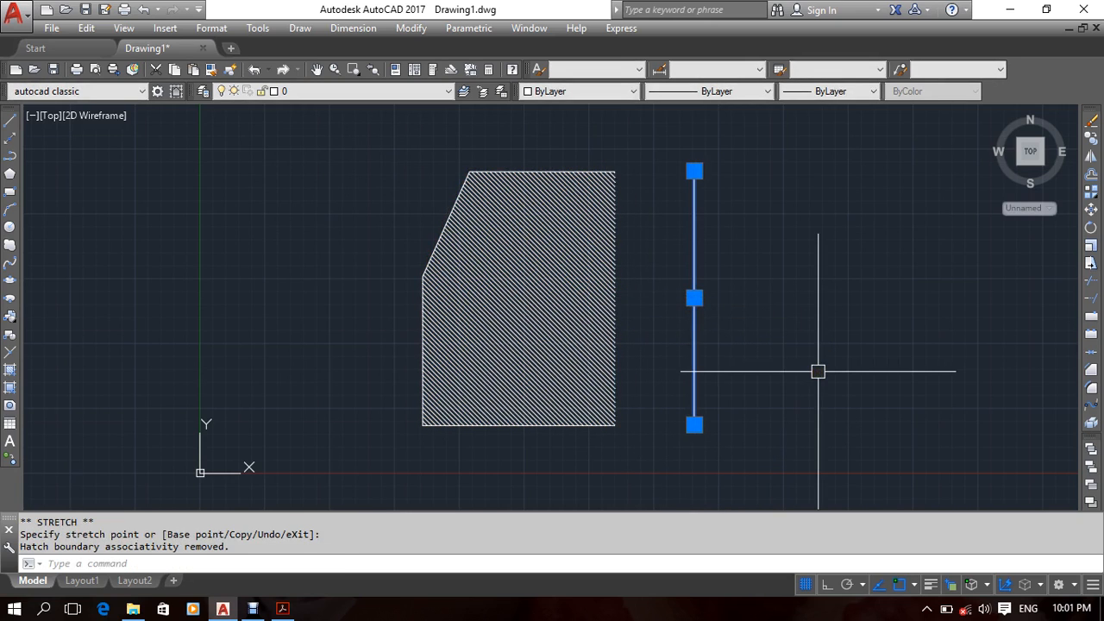
pyautogui.hotkey('ctrl', 'z')
pyautogui.click(589, 320)
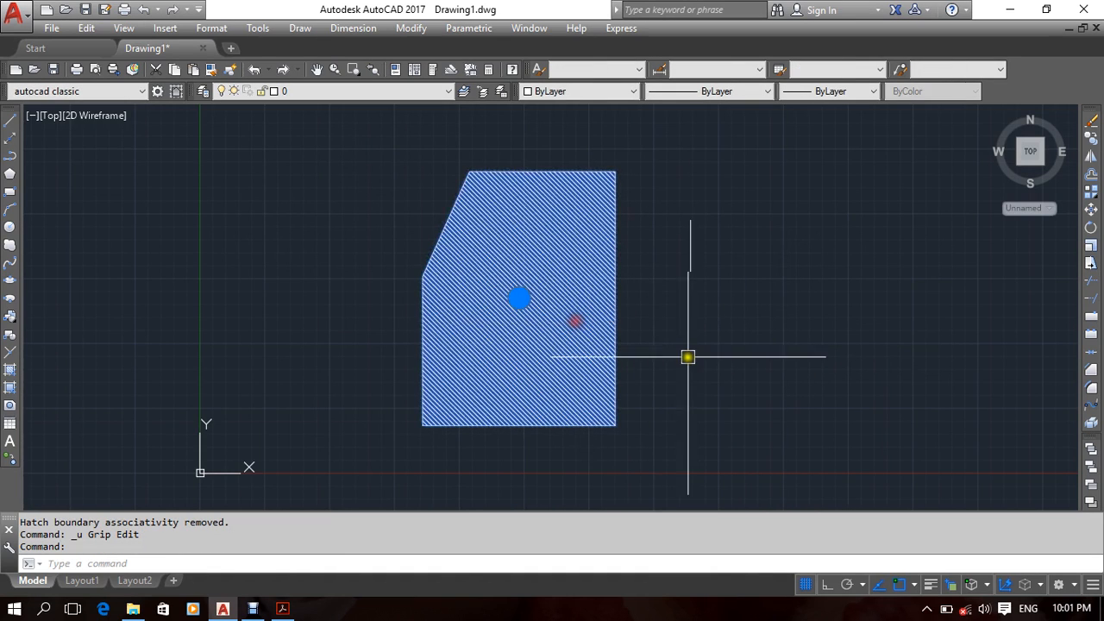
pyautogui.press('Escape')
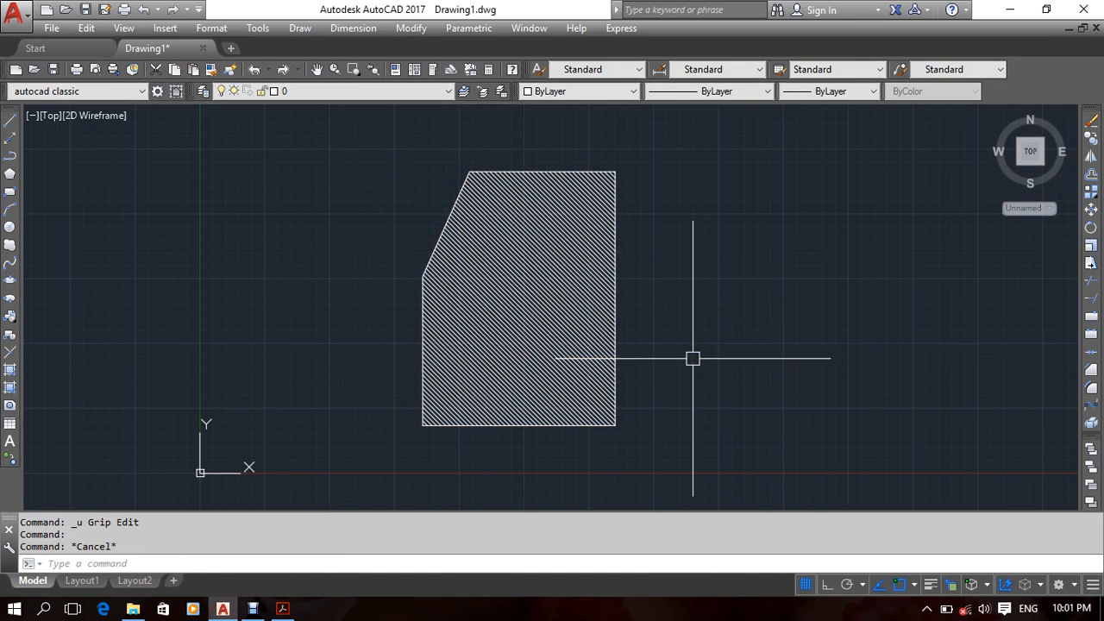
# Stretch the right side of the hatched outline horizontally outward by about 6.2 units with Ortho on.
pyautogui.write('s')
pyautogui.press('Return')
pyautogui.scroll(-2, 661, 140)
pyautogui.click(665, 142)
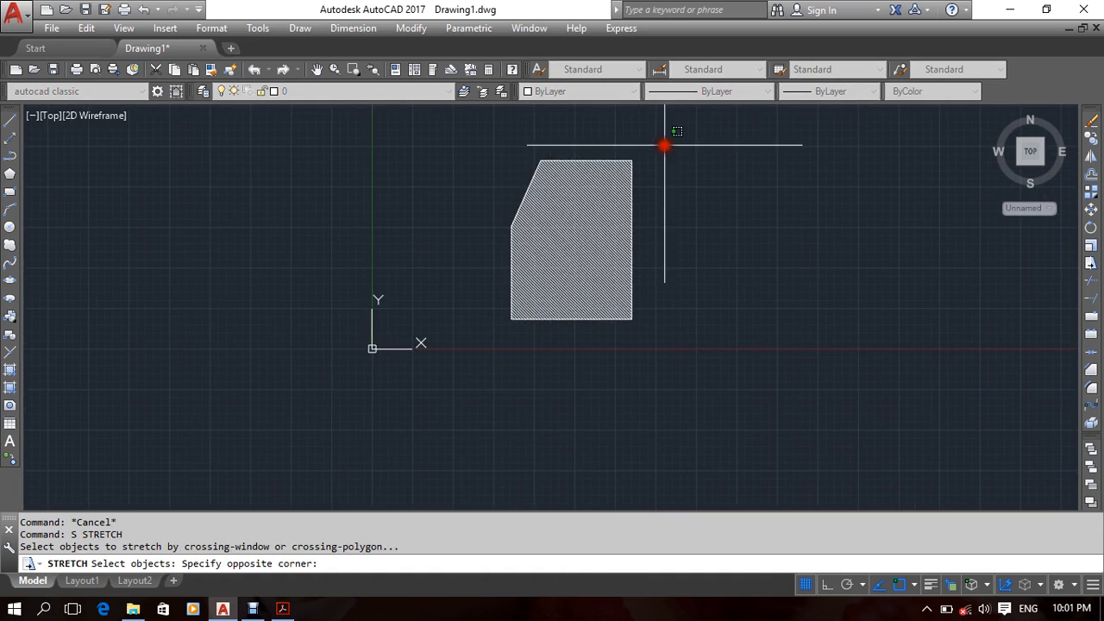
pyautogui.click(581, 386)
pyautogui.press('Return')
pyautogui.click(643, 399)
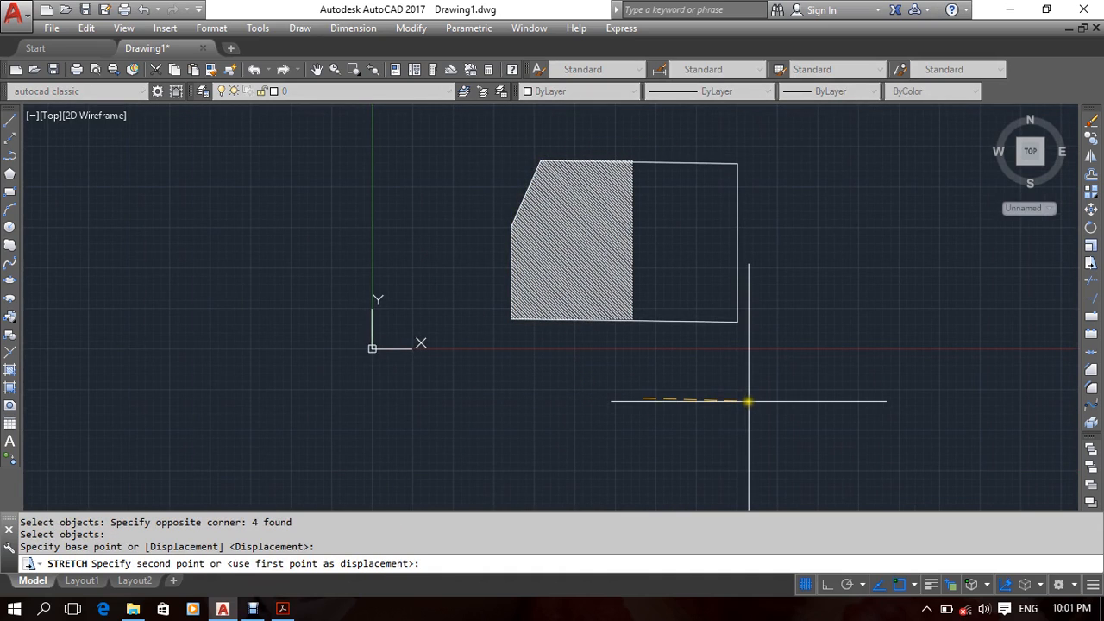
pyautogui.press('F8')
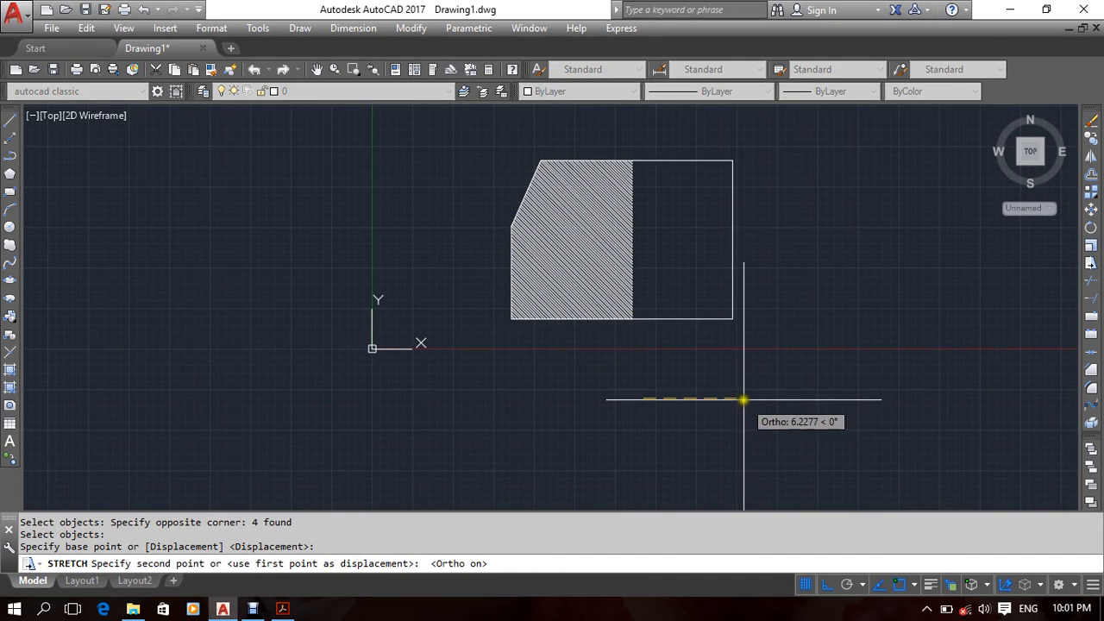
pyautogui.click(744, 399)
pyautogui.moveTo(615, 347); pyautogui.dragTo(596, 369, button='middle')
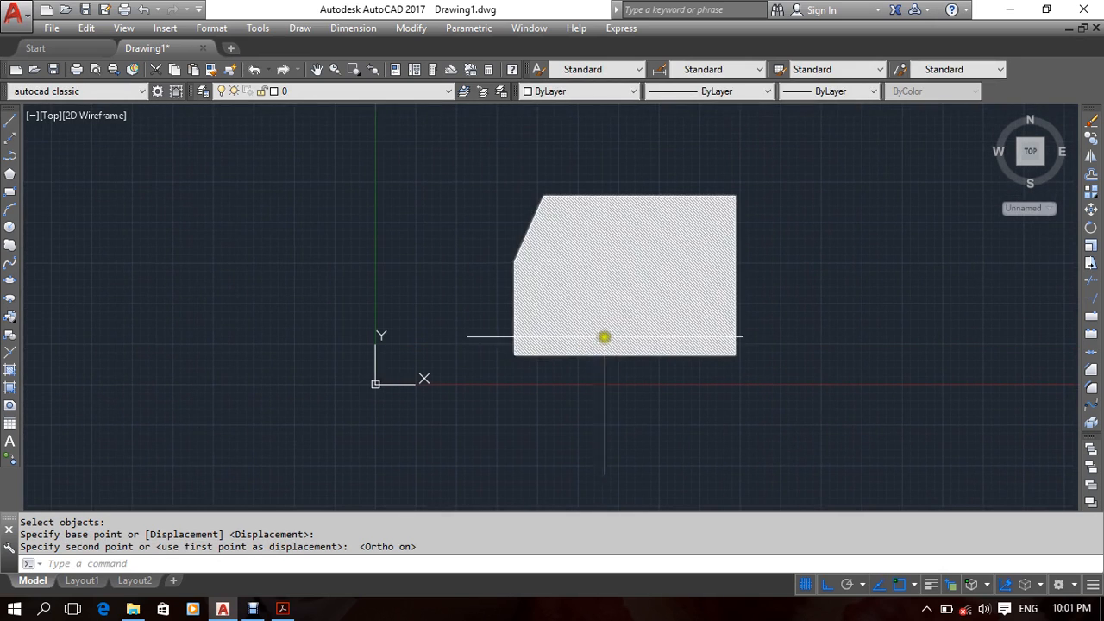
# Move only the right edge line of the widened outline away from the hatch, and undo the move.
pyautogui.click(670, 291)
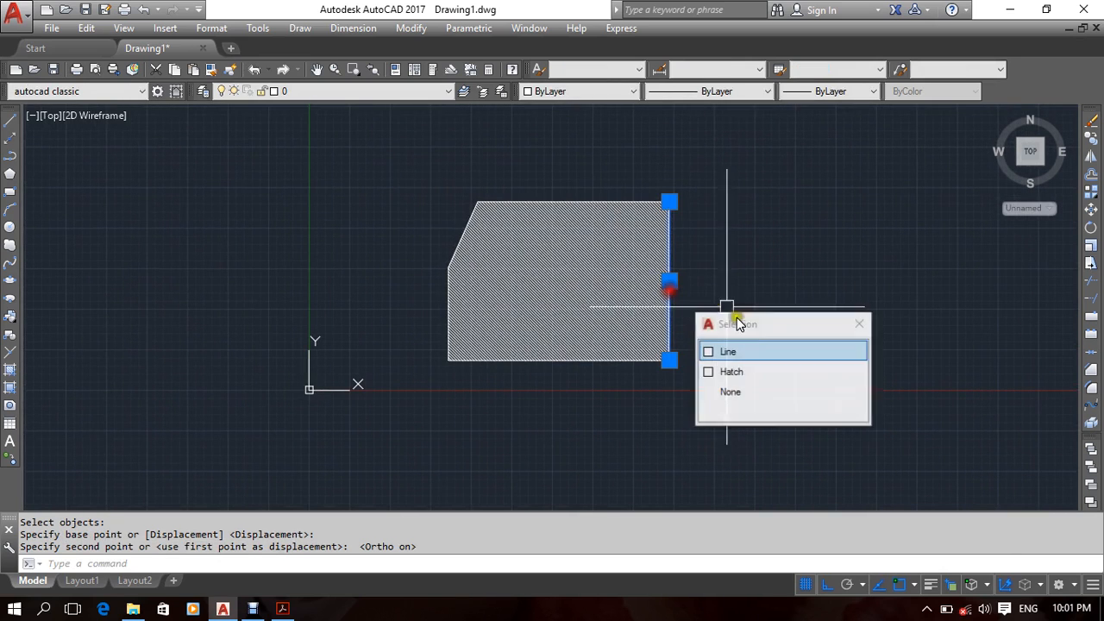
pyautogui.click(769, 353)
pyautogui.write('M')
pyautogui.press('space')
pyautogui.click(726, 263)
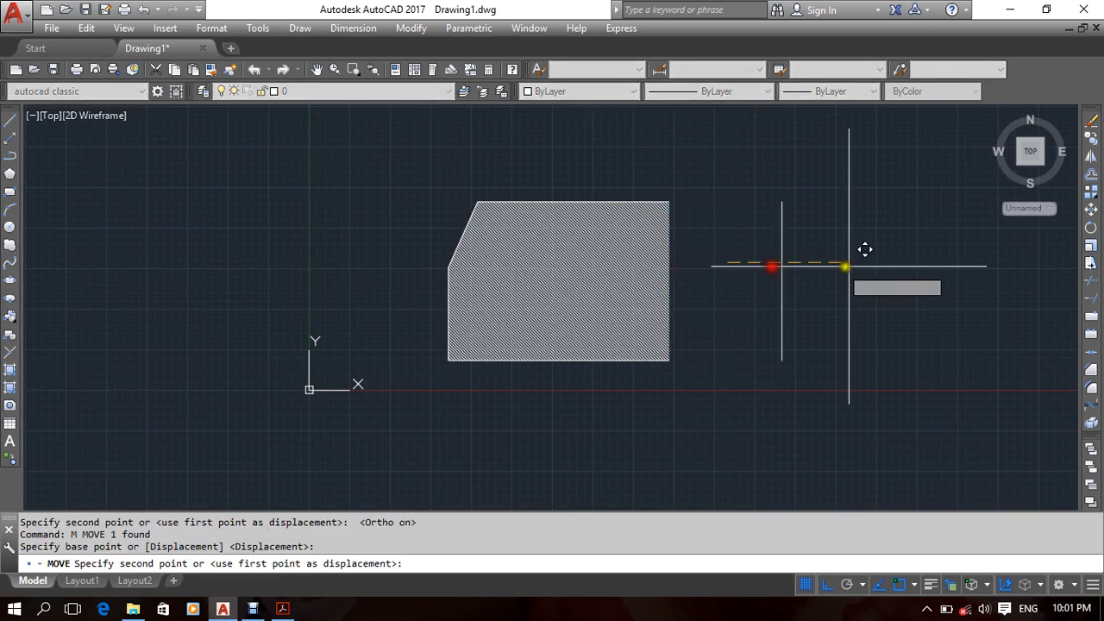
pyautogui.click(844, 269)
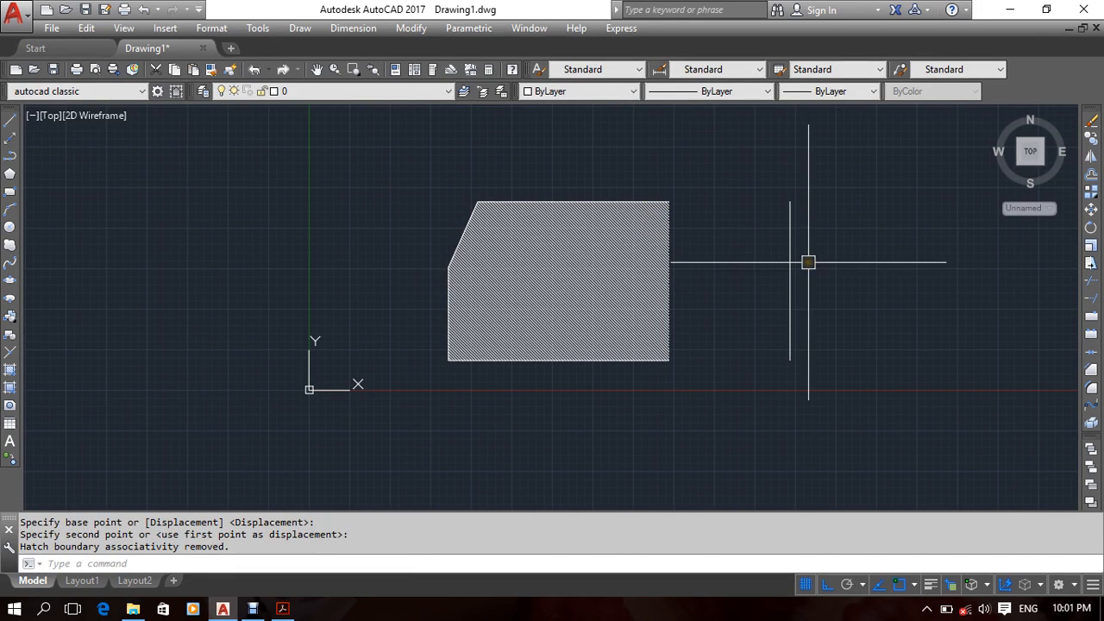
pyautogui.hotkey('ctrl', 'z')
# Stretch the shared lower-right corner of the right and bottom edges straight down so the bottom edge slopes.
pyautogui.moveTo(768, 305); pyautogui.dragTo(739, 291, button='middle')
pyautogui.scroll(2, 648, 360)
pyautogui.click(683, 315)
pyautogui.click(612, 355)
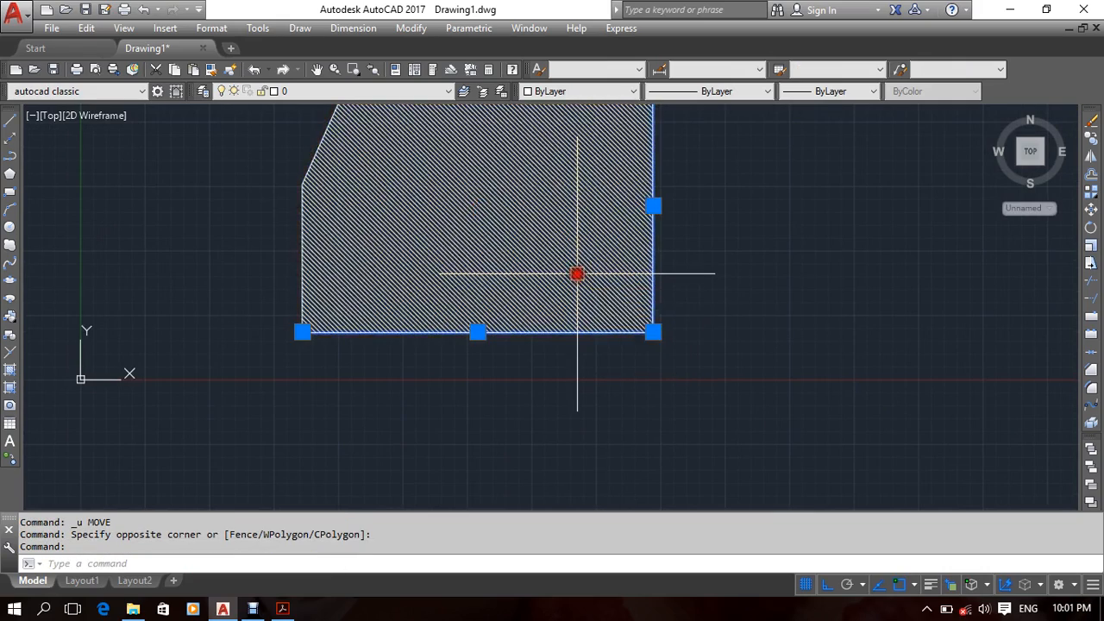
pyautogui.scroll(4, 648, 315)
pyautogui.scroll(-6, 675, 330)
pyautogui.moveTo(719, 332); pyautogui.dragTo(661, 350, button='middle')
pyautogui.scroll(4, 632, 371)
pyautogui.click(661, 290)
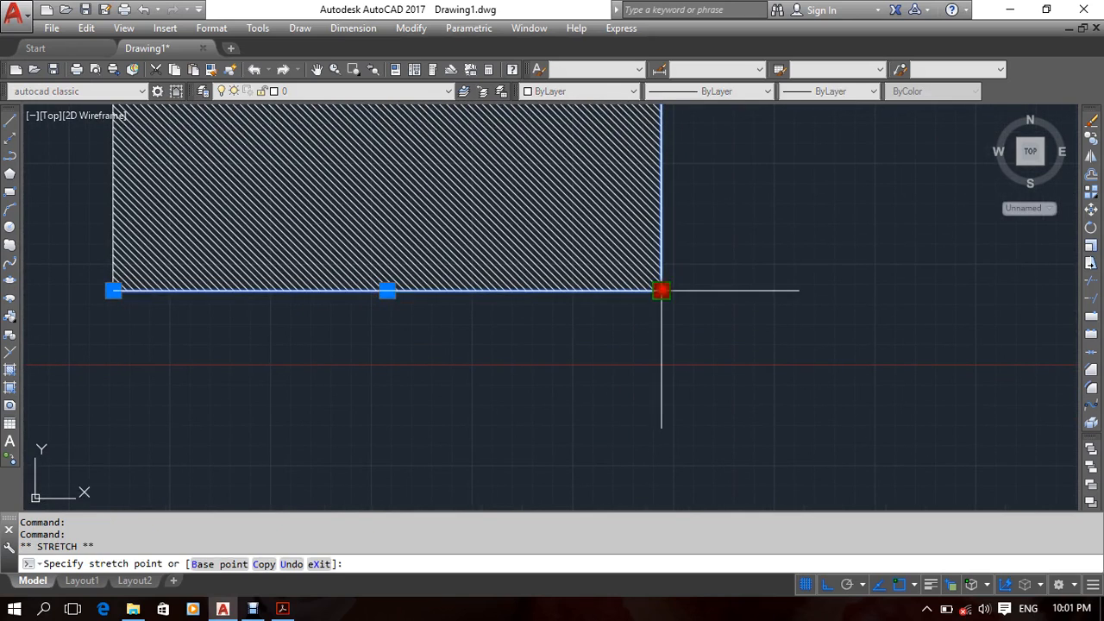
pyautogui.click(700, 411)
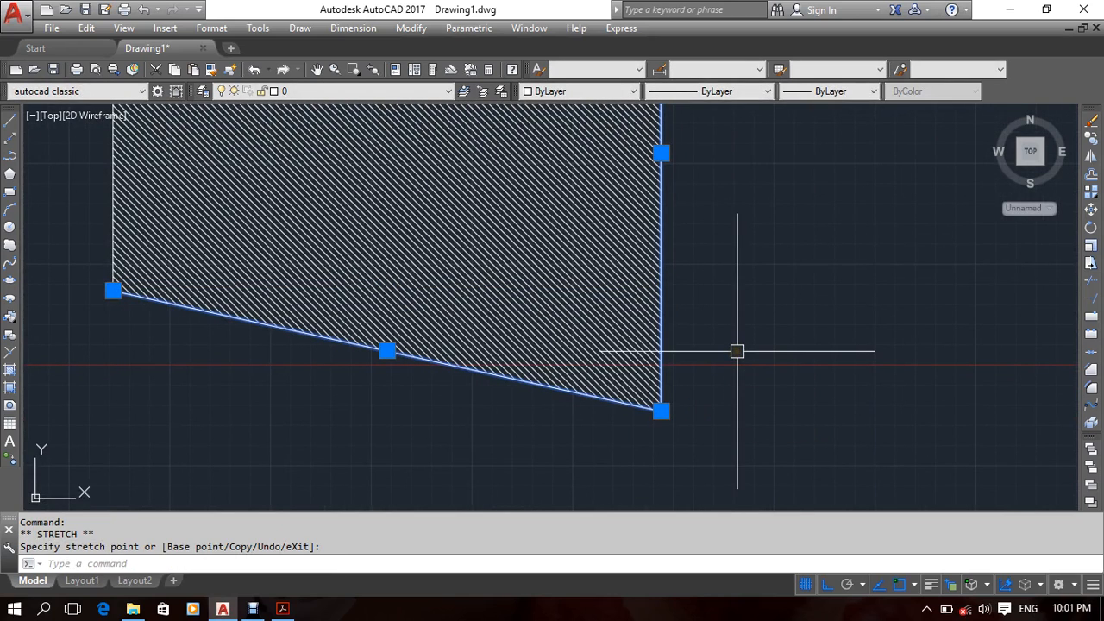
pyautogui.press('Escape')
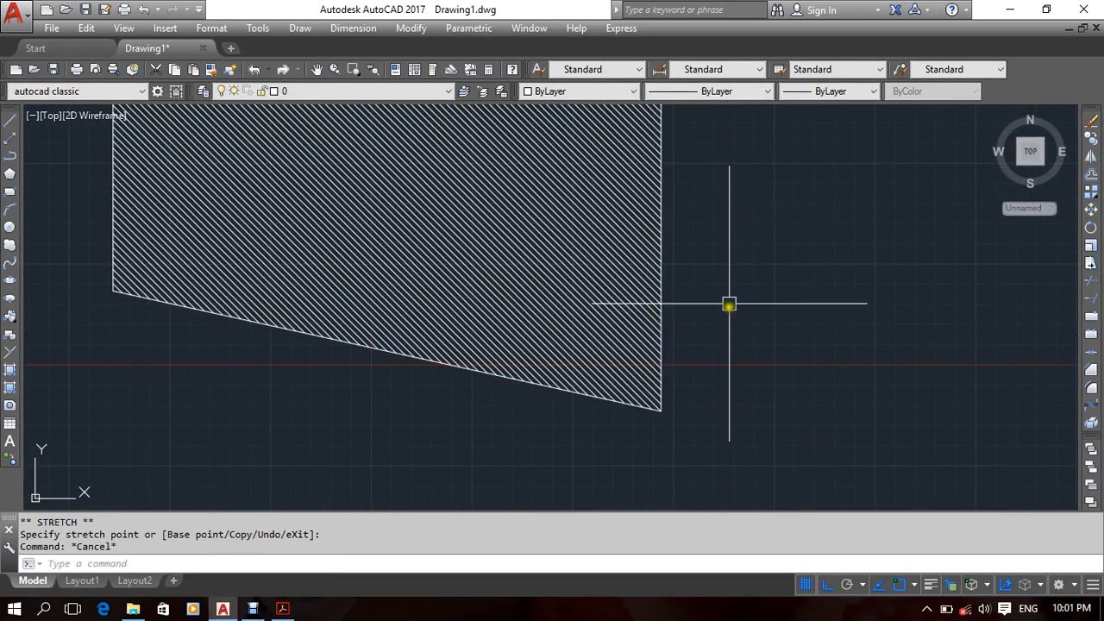
# Select the five outline lines without the hatch and move them together horizontally to the right.
pyautogui.scroll(-4, 729, 303)
pyautogui.moveTo(707, 259); pyautogui.dragTo(682, 288, button='middle')
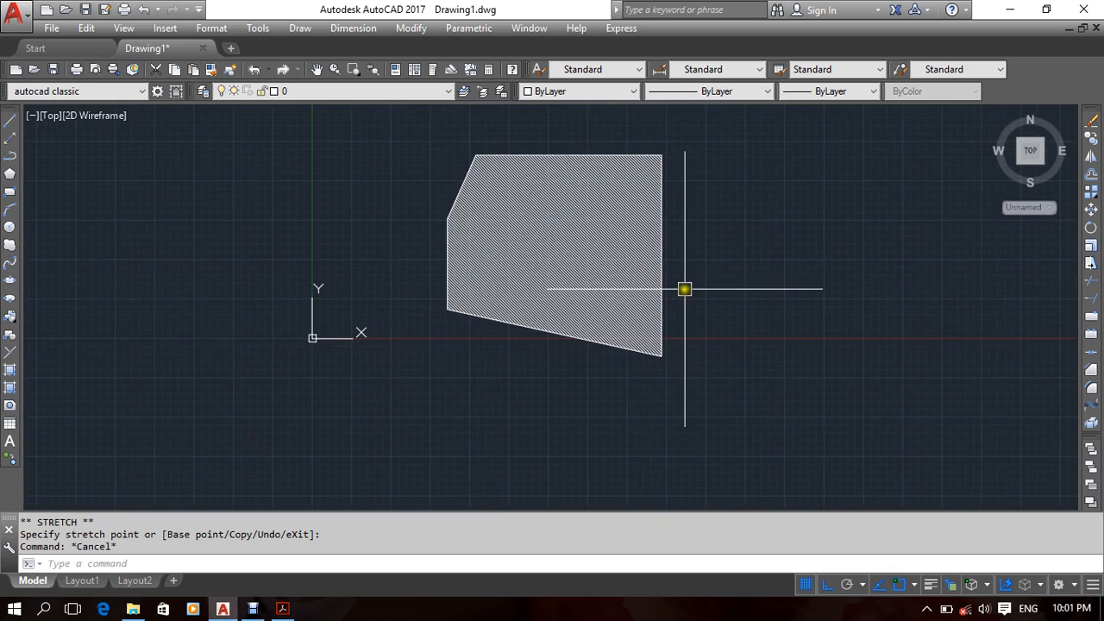
pyautogui.click(539, 148)
pyautogui.click(616, 209)
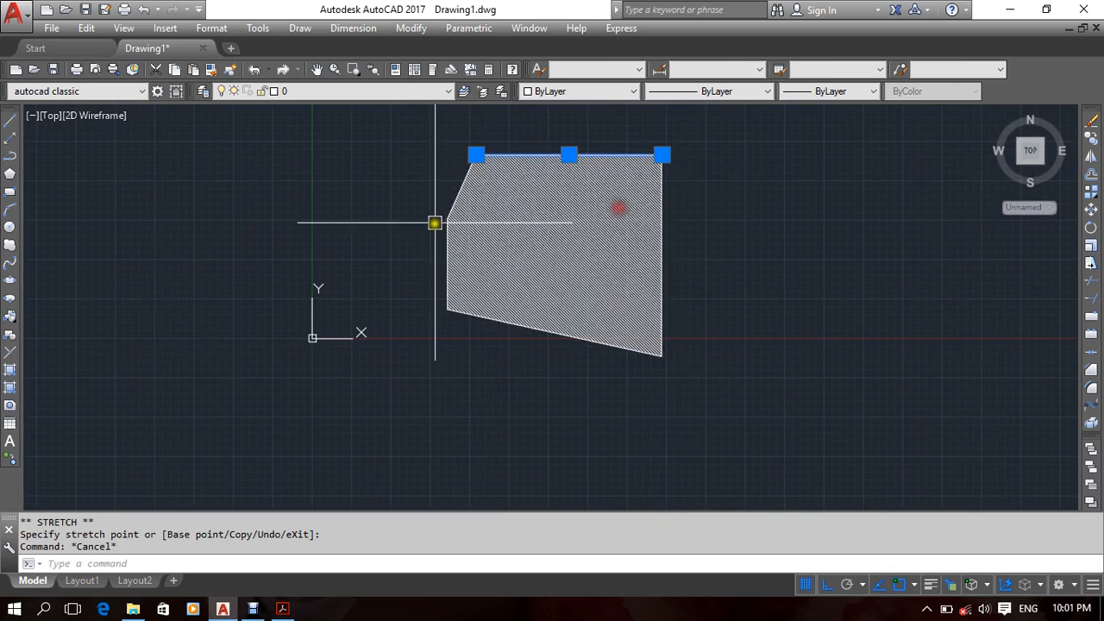
pyautogui.click(458, 185)
pyautogui.click(498, 237)
pyautogui.click(444, 262)
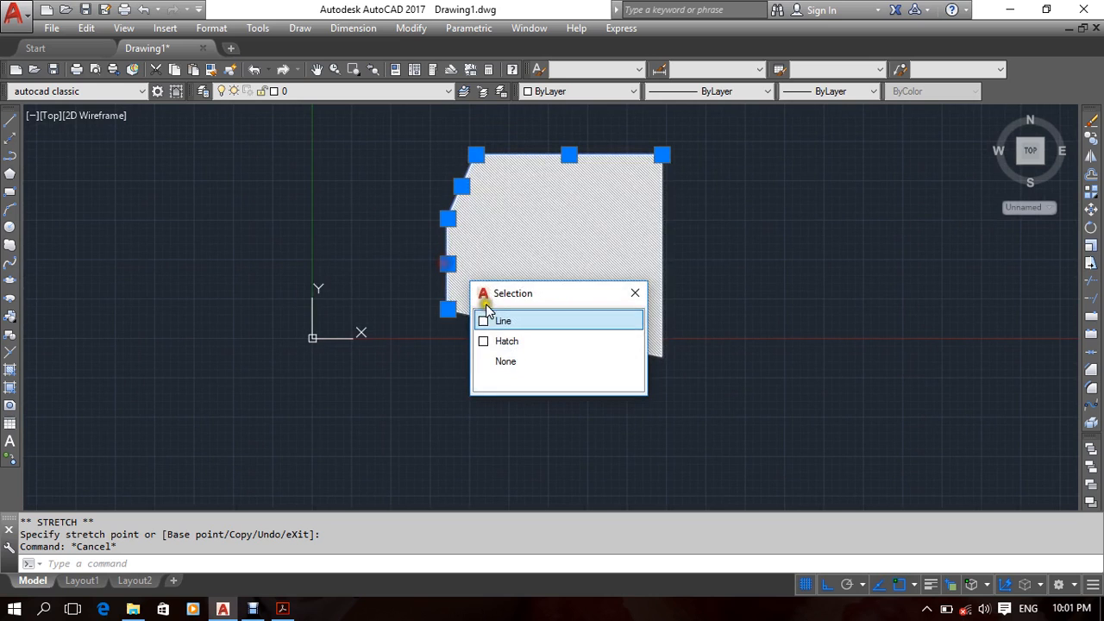
pyautogui.click(495, 321)
pyautogui.click(509, 322)
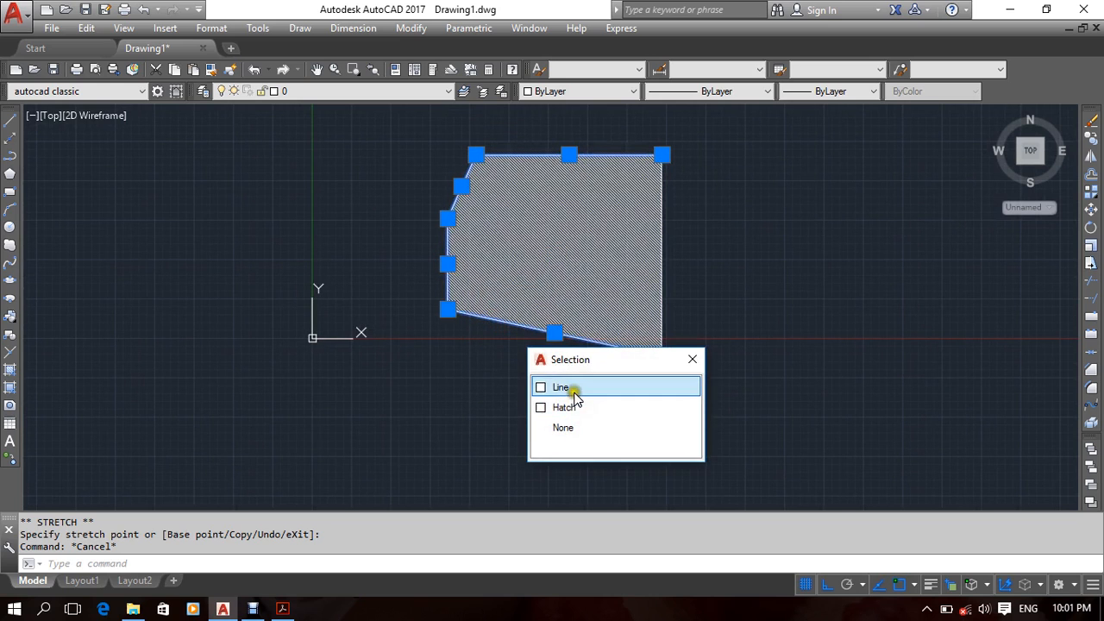
pyautogui.click(576, 388)
pyautogui.click(659, 286)
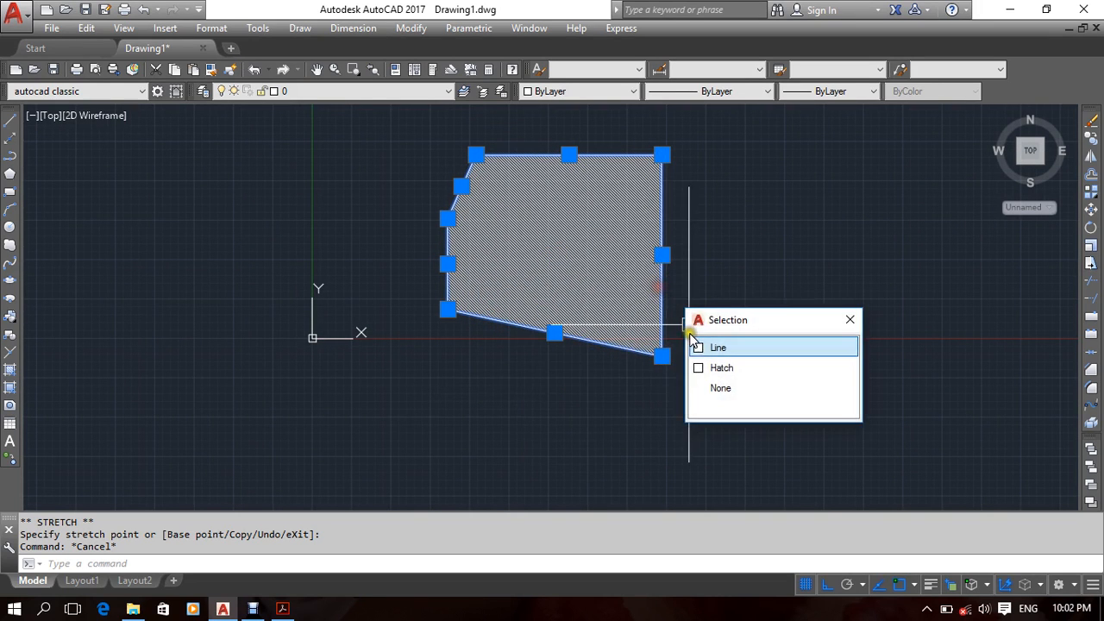
pyautogui.click(701, 347)
pyautogui.write('m')
pyautogui.press('Return')
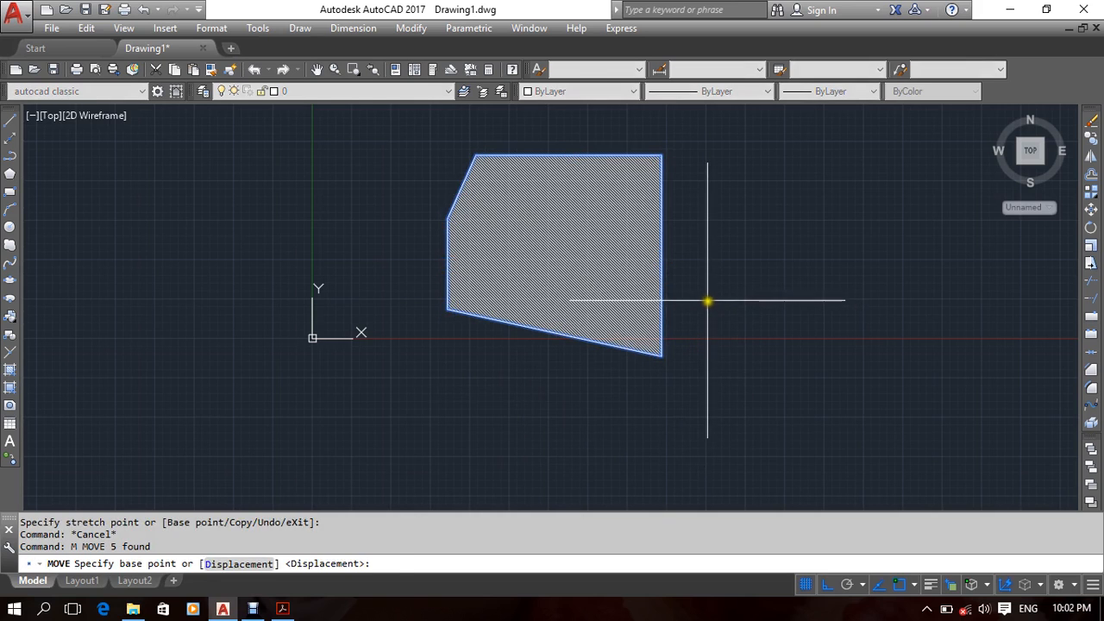
pyautogui.click(707, 301)
pyautogui.moveTo(727, 308); pyautogui.dragTo(514, 337, button='middle')
pyautogui.click(973, 306)
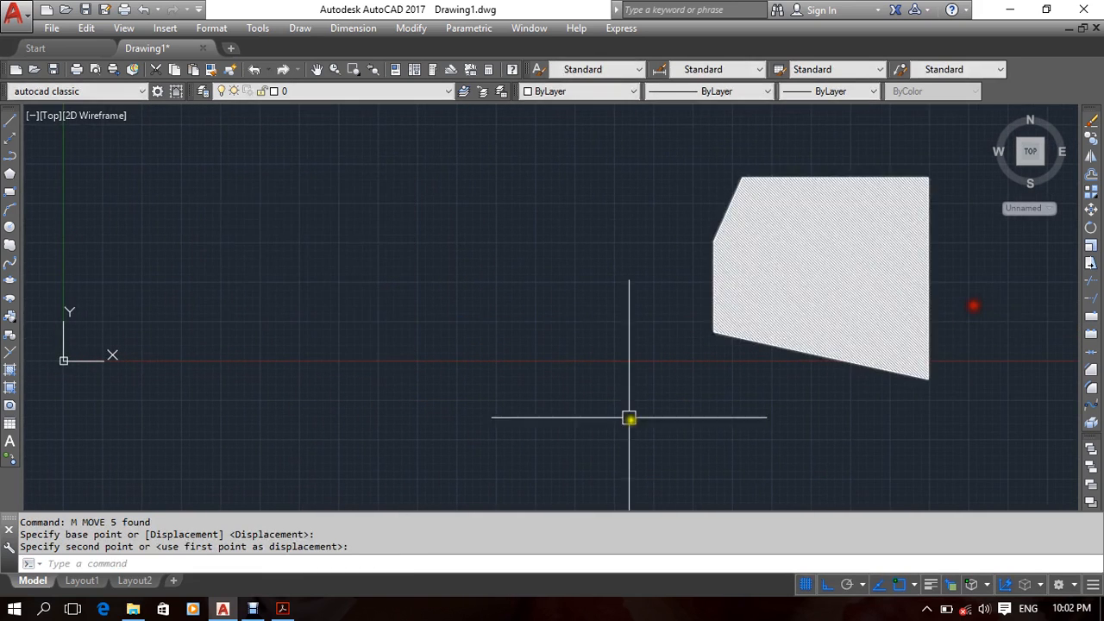
# Move the sloped bottom edge and the left vertical edge away to the left of the hatch, and undo the move.
pyautogui.moveTo(584, 347); pyautogui.dragTo(540, 386, button='middle')
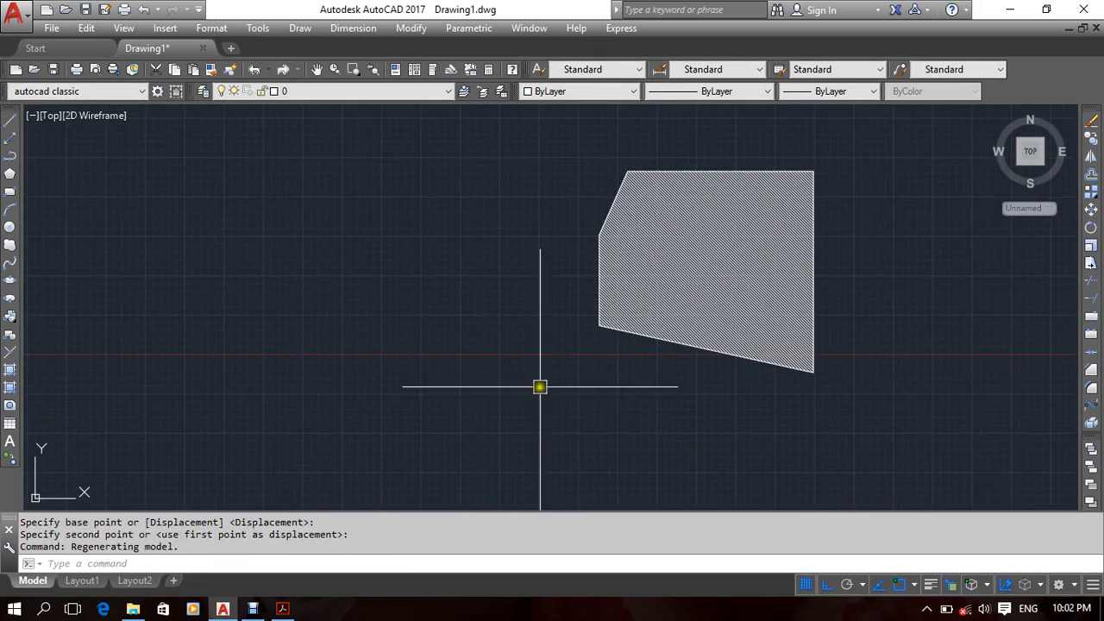
pyautogui.click(660, 340)
pyautogui.click(739, 400)
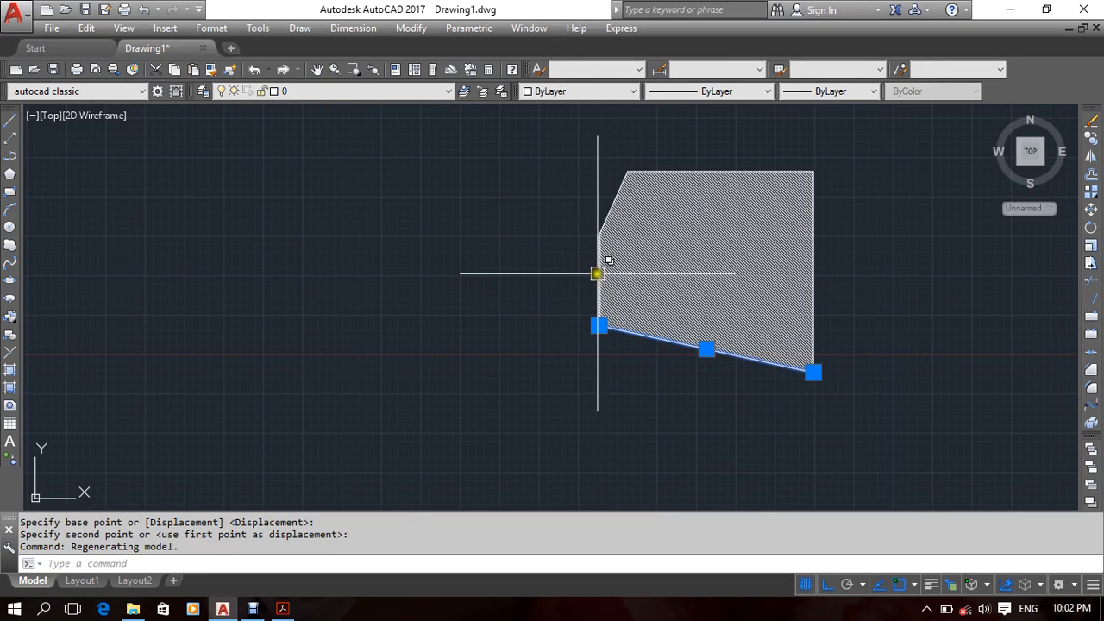
pyautogui.click(599, 271)
pyautogui.click(640, 330)
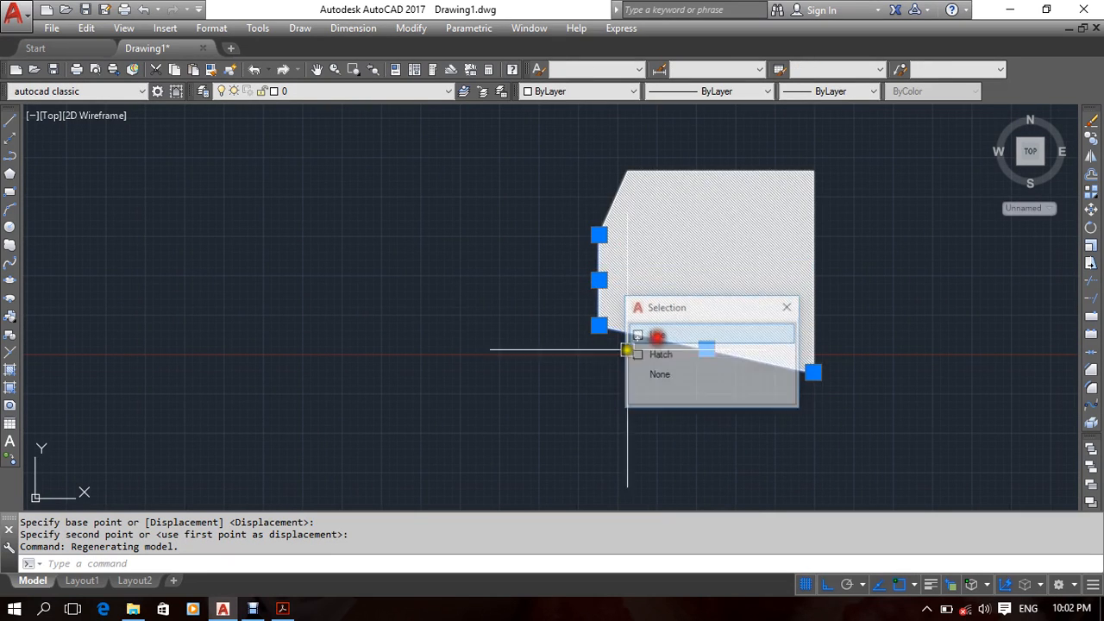
pyautogui.press('Return')
pyautogui.click(549, 385)
pyautogui.click(284, 406)
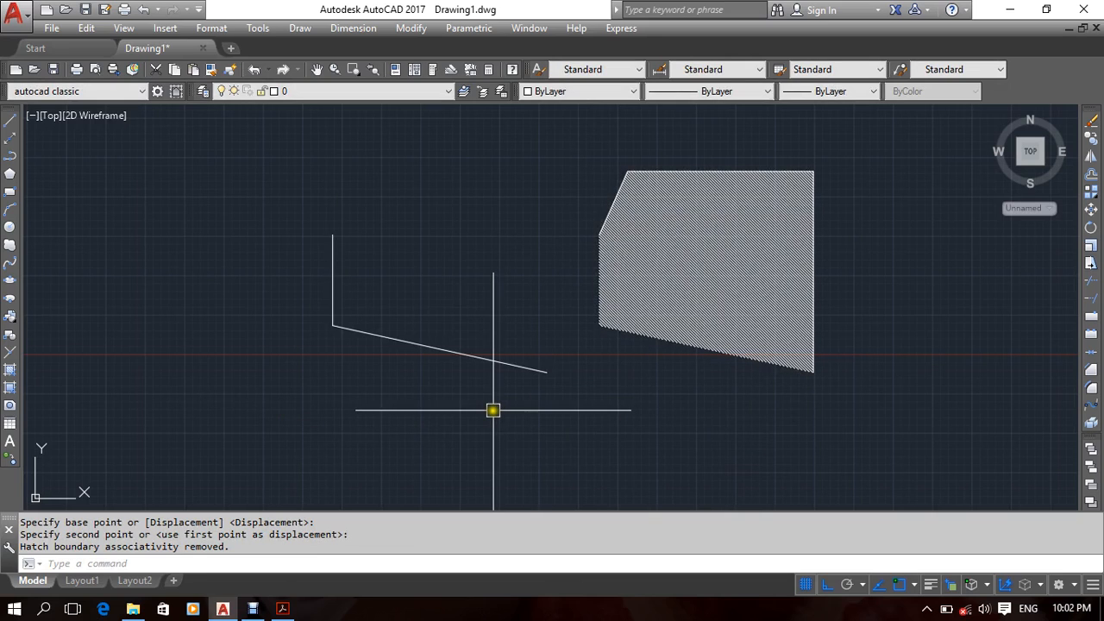
pyautogui.hotkey('ctrl', 'z')
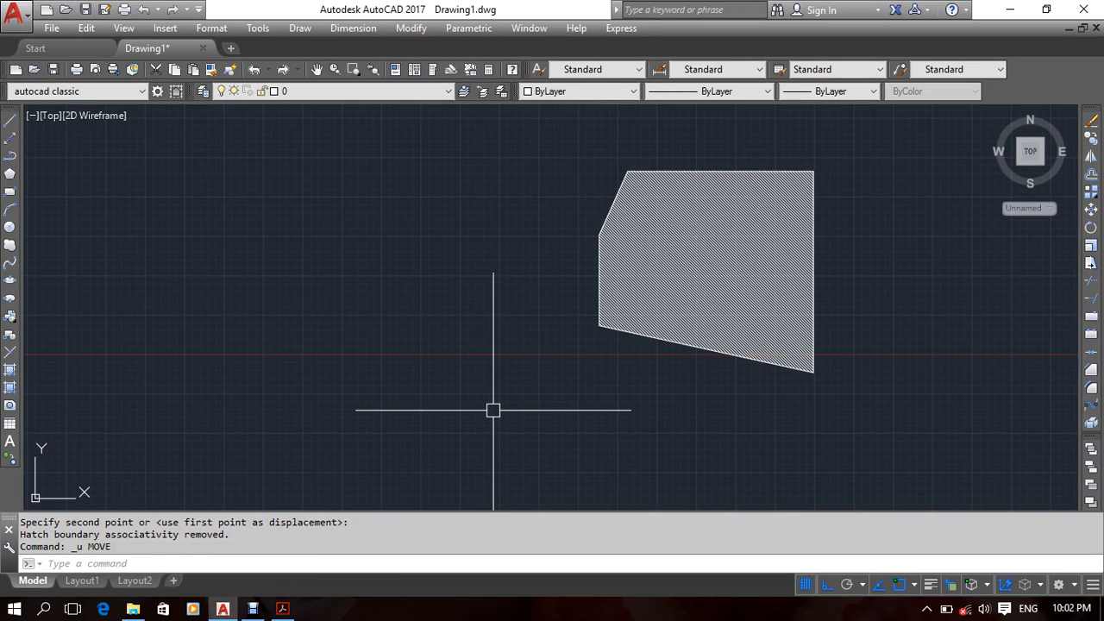
# Delete the hatch and all the outline lines, including the remaining top edge, to clear the drawing.
pyautogui.click(793, 181)
pyautogui.click(486, 340)
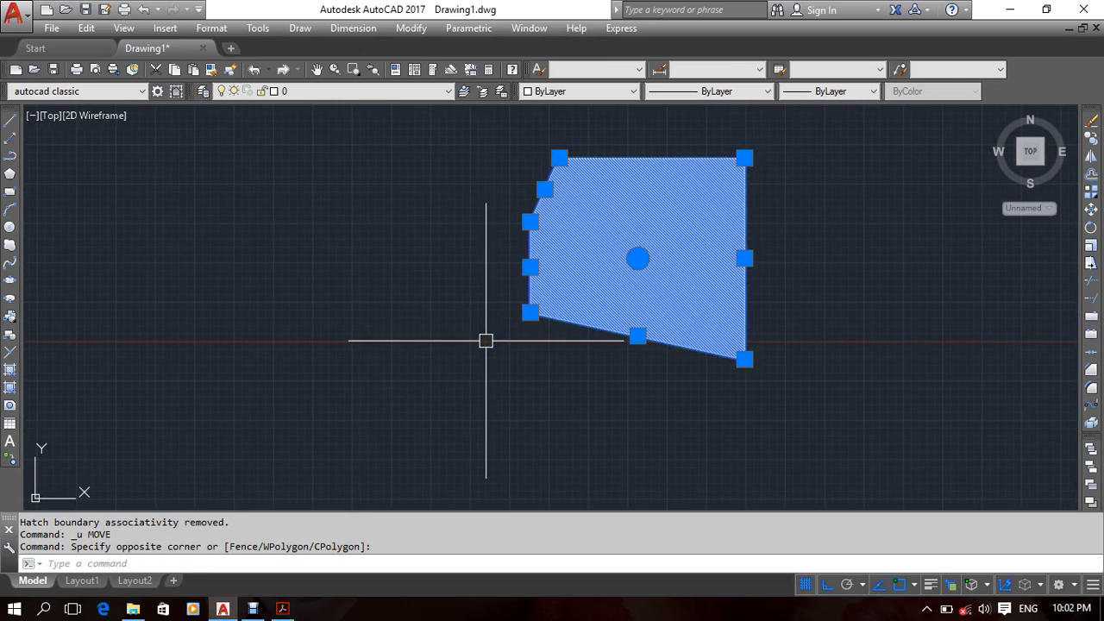
pyautogui.press('Delete')
pyautogui.click(654, 159)
pyautogui.click(540, 273)
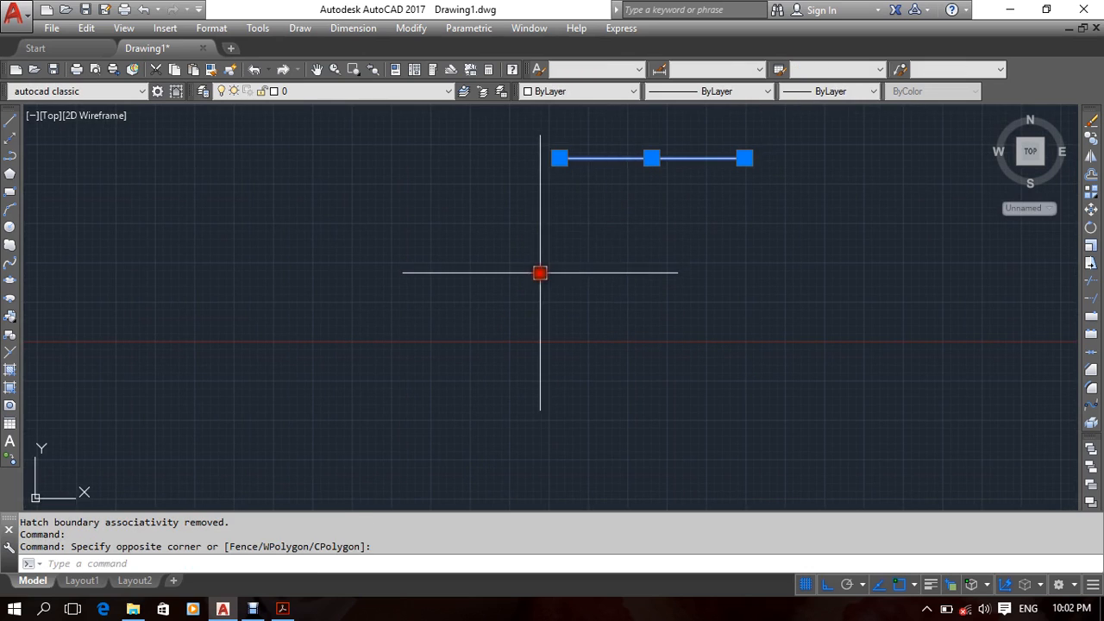
pyautogui.press('Delete')
# Open the hatch settings expanded to the island display styles for review, and close them without creating a hatch.
pyautogui.write('h')
pyautogui.press('Return')
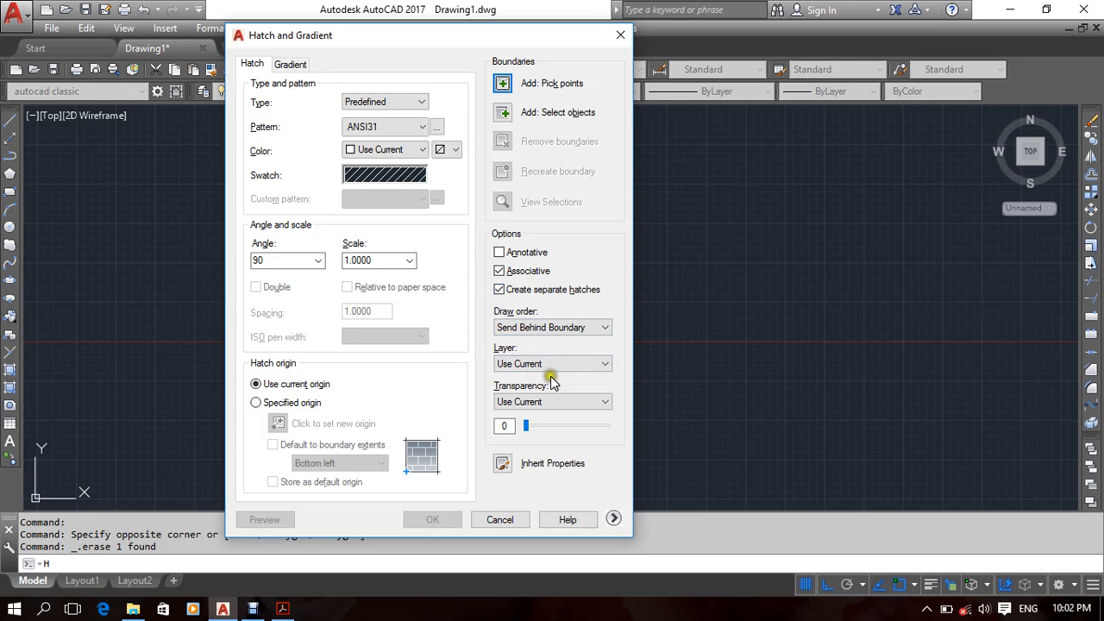
pyautogui.click(615, 518)
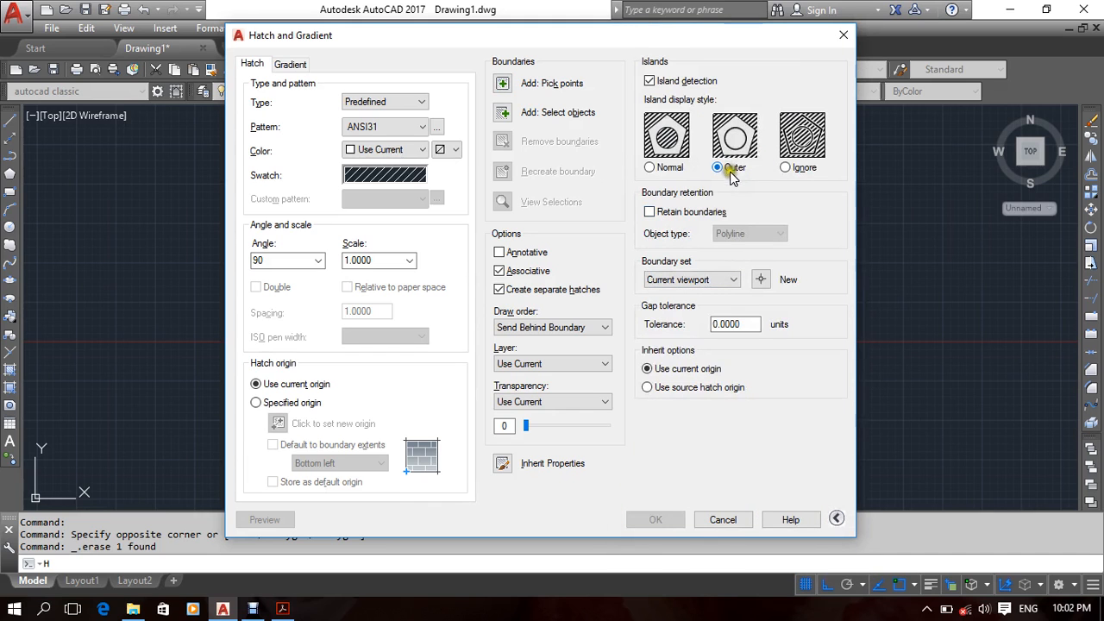
pyautogui.click(723, 519)
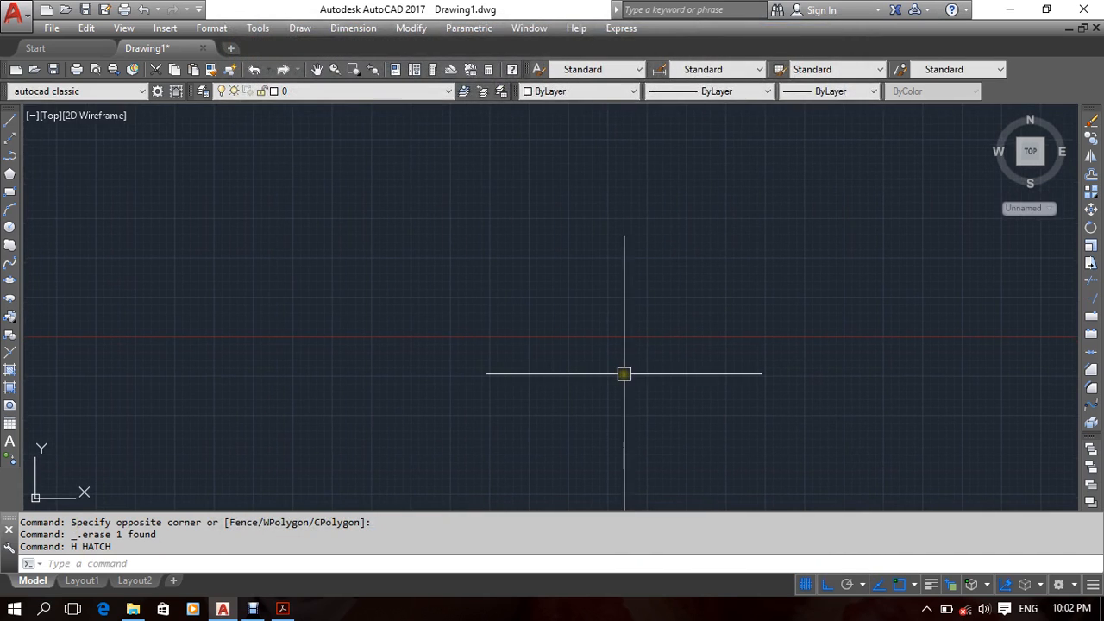
# Draw a horizontal rectangle in the middle of the empty drawing area.
pyautogui.write('REC')
pyautogui.press('Return')
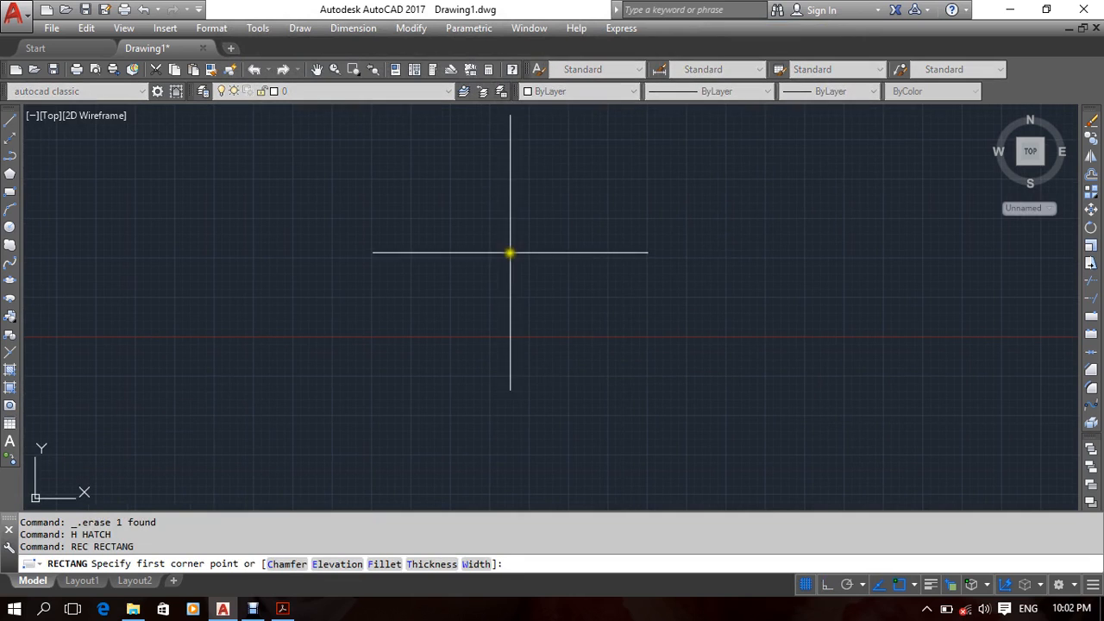
pyautogui.click(455, 206)
pyautogui.click(761, 410)
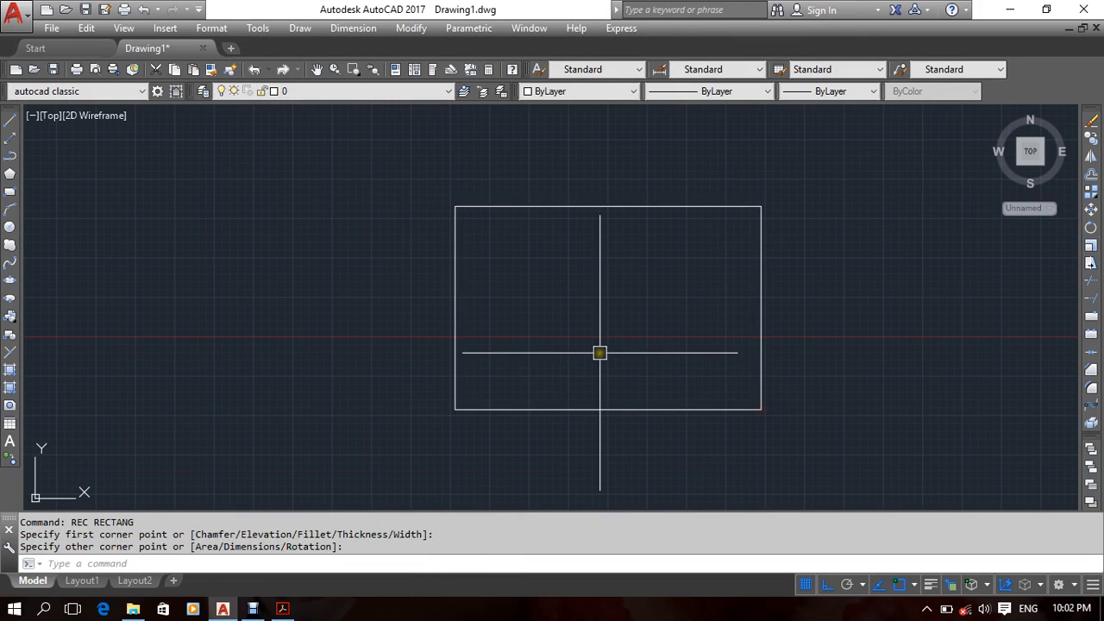
# Offset the rectangle by about 1.9 units twice inward and once outward to make four nested rectangles.
pyautogui.press('Return')
pyautogui.click(584, 207)
pyautogui.click(587, 230)
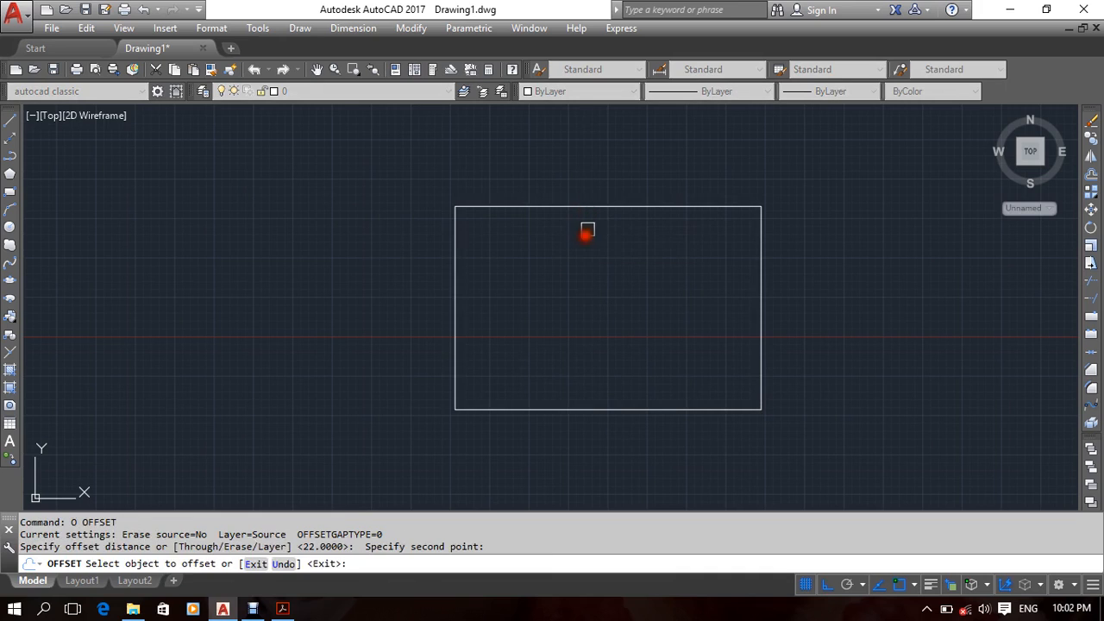
pyautogui.click(589, 206)
pyautogui.click(589, 229)
pyautogui.click(591, 236)
pyautogui.click(595, 268)
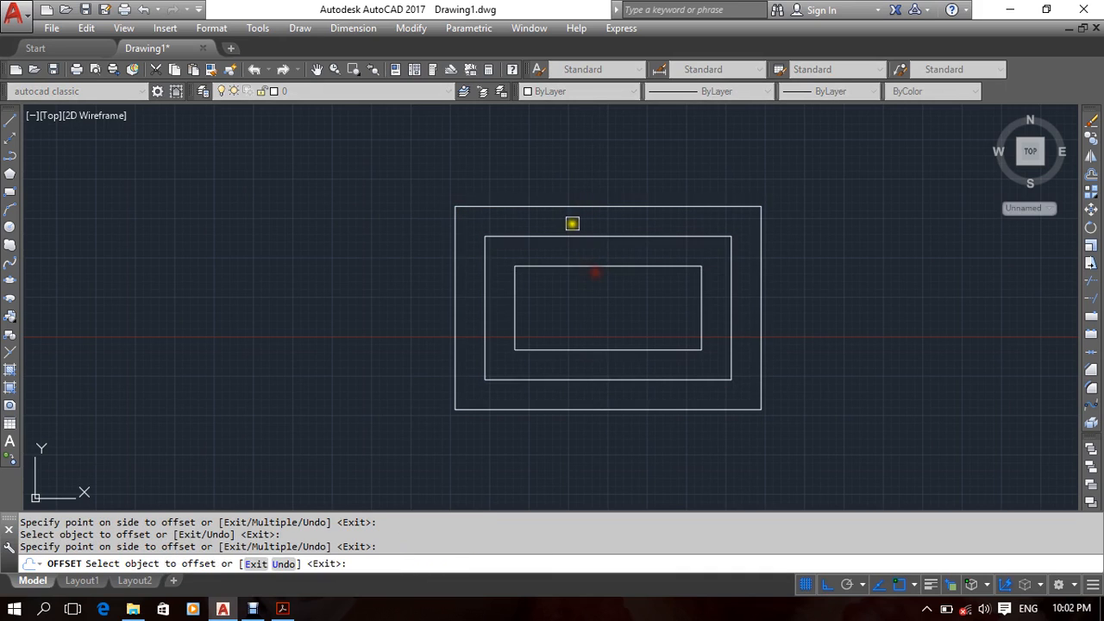
pyautogui.click(558, 206)
pyautogui.click(510, 140)
pyautogui.press('Return')
pyautogui.moveTo(365, 311); pyautogui.dragTo(380, 304, button='middle')
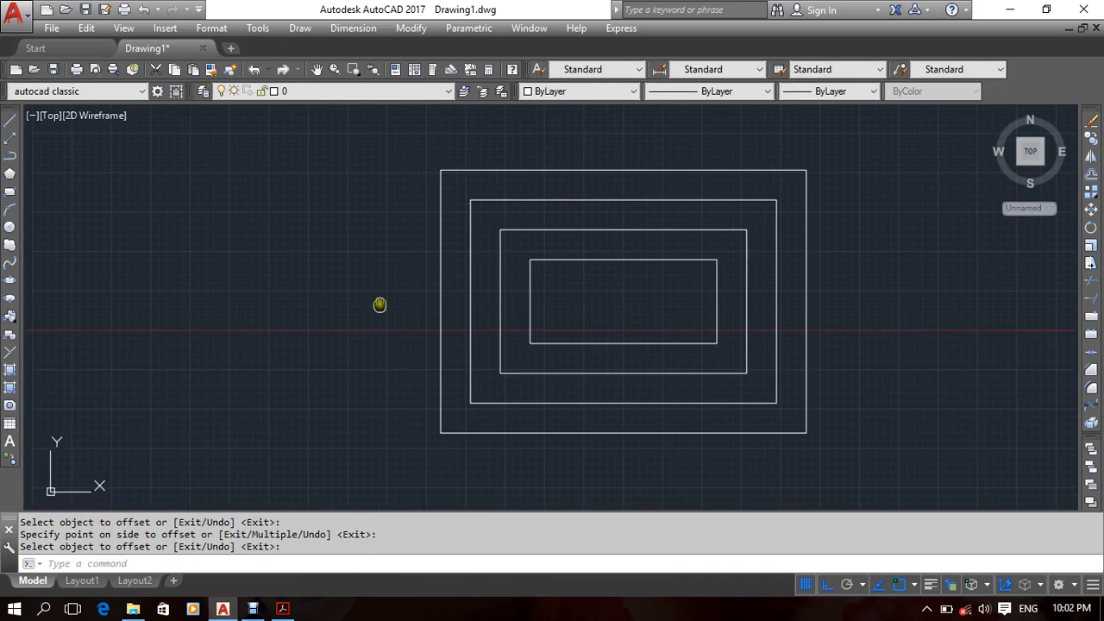
# Pick the area between the two outermost rectangles for an ANSI31 hatch and preview it with the Normal island display style.
pyautogui.write('H')
pyautogui.press('Return')
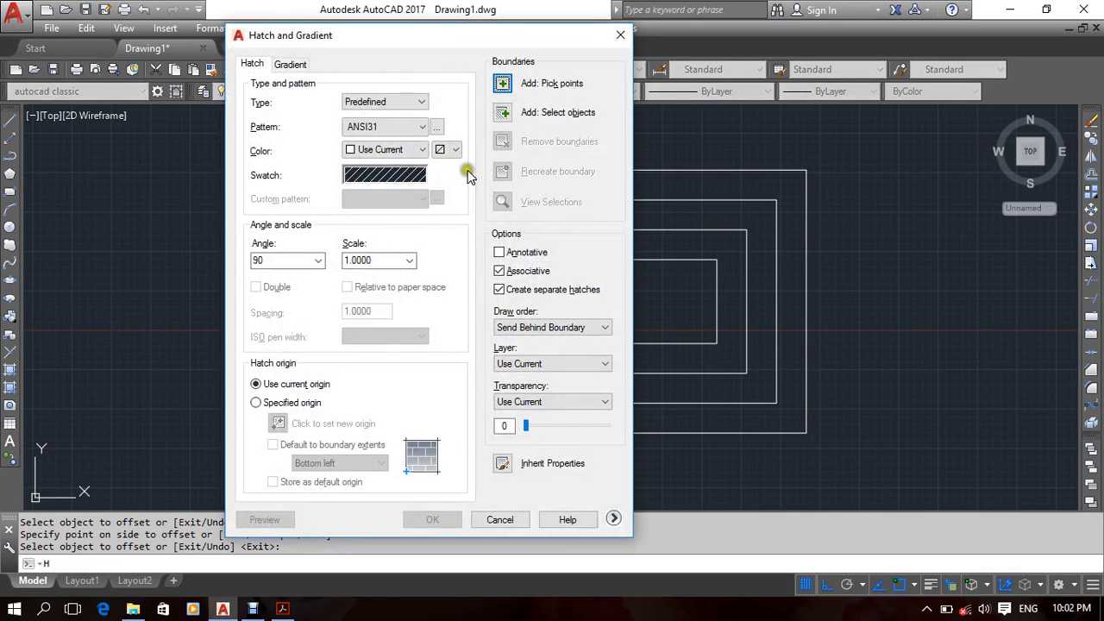
pyautogui.click(503, 85)
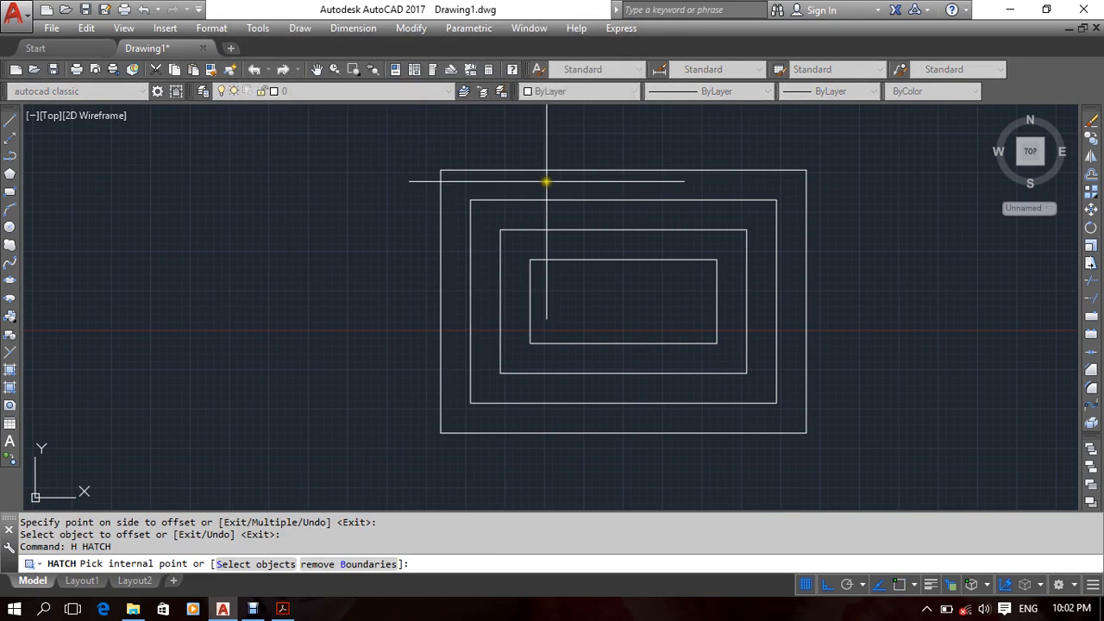
pyautogui.click(546, 181)
pyautogui.click(546, 181)
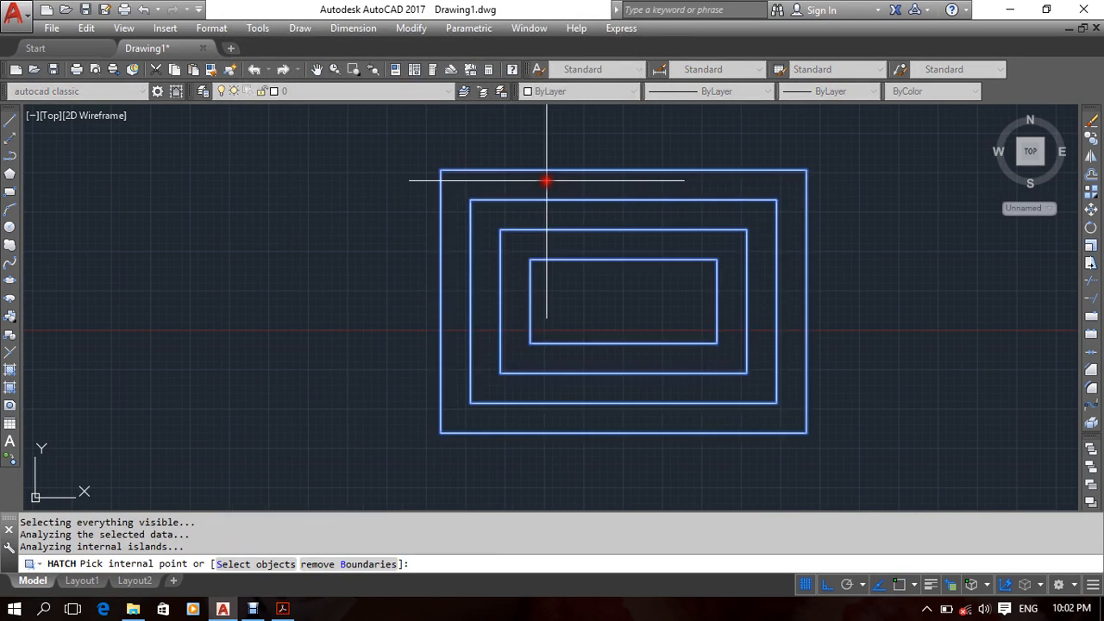
pyautogui.click(604, 356)
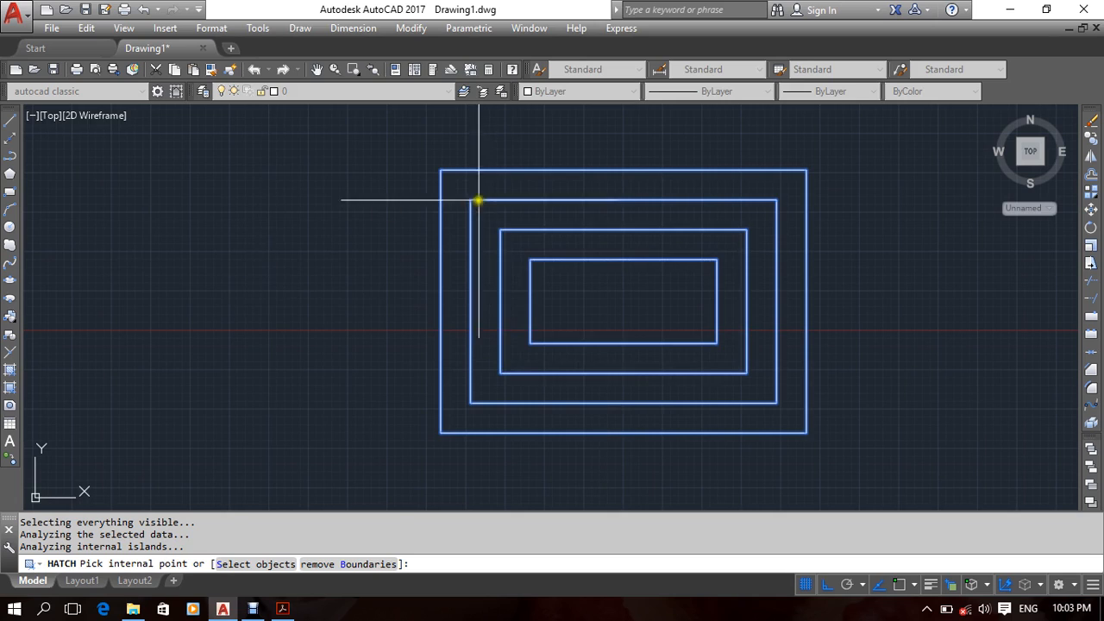
pyautogui.press('Return')
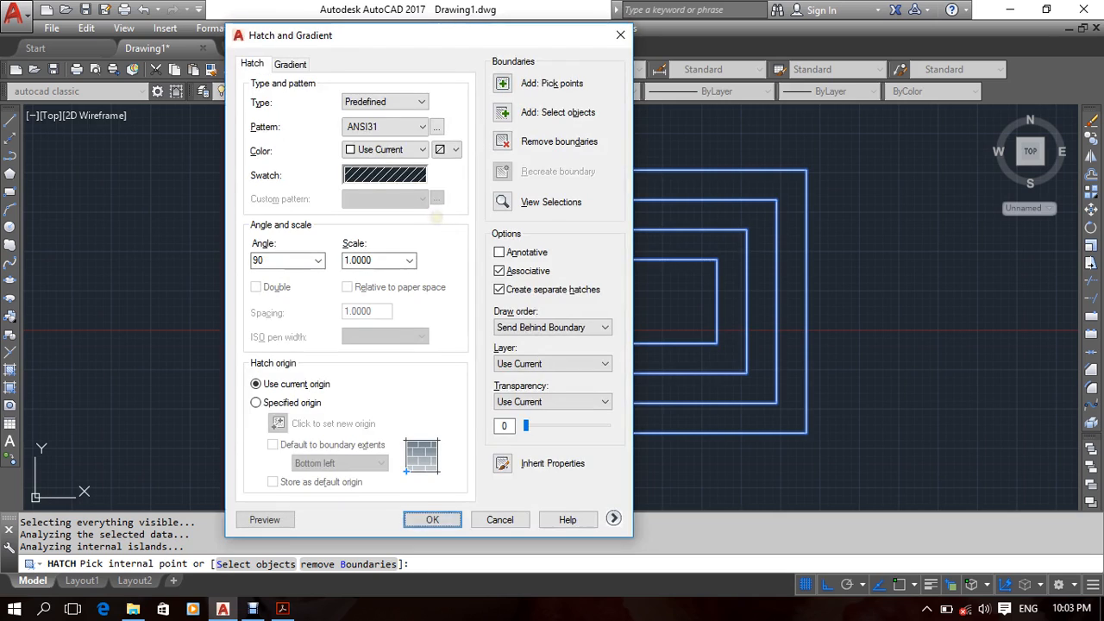
pyautogui.click(615, 517)
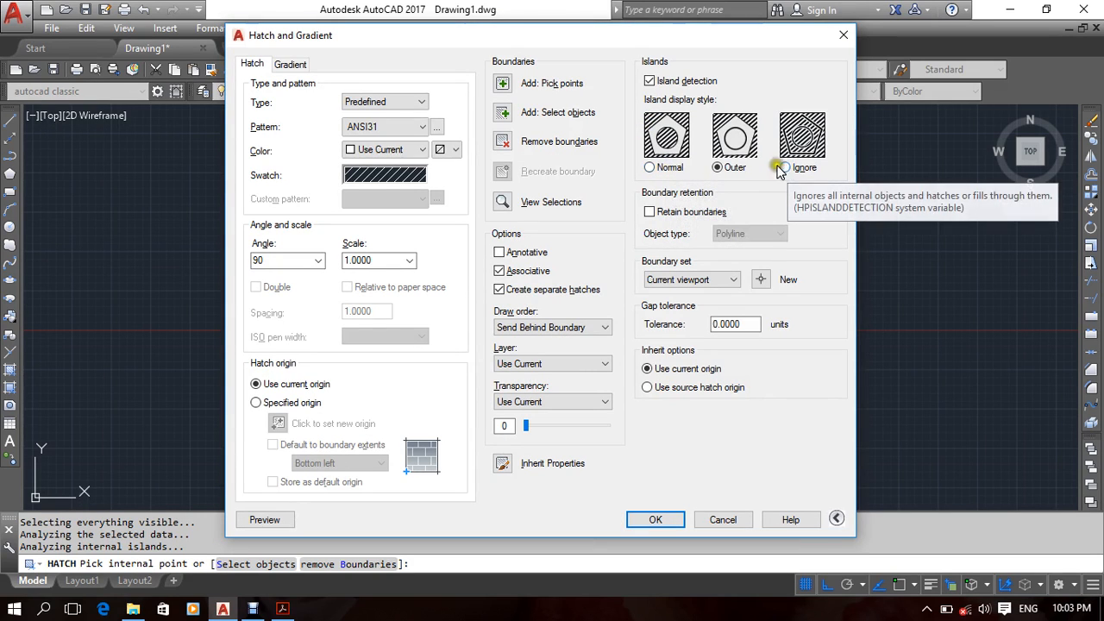
pyautogui.click(665, 164)
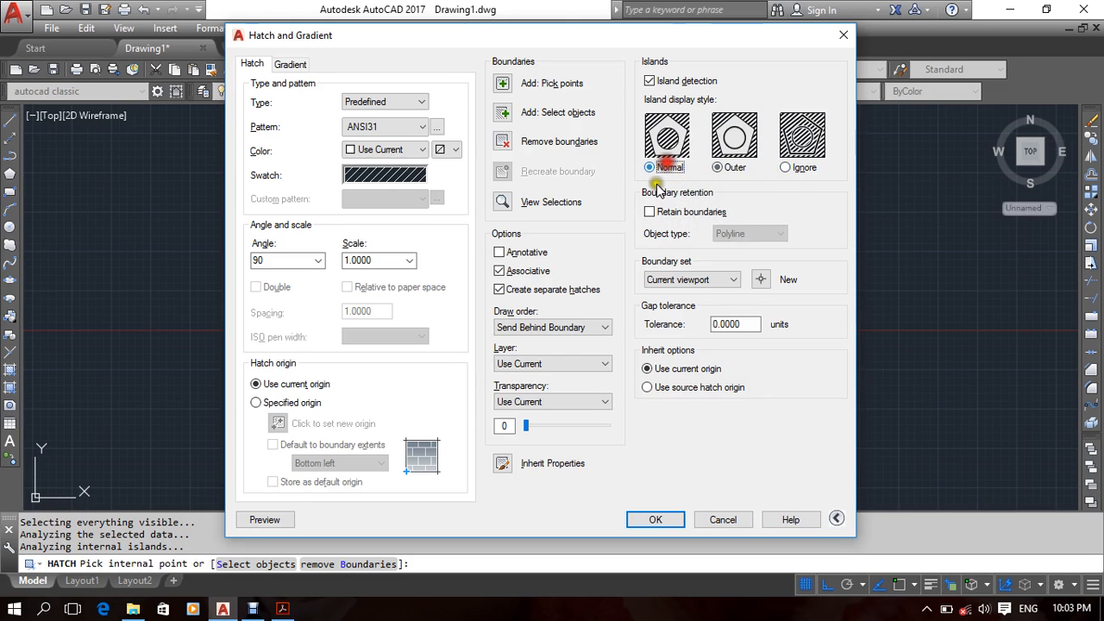
pyautogui.click(263, 519)
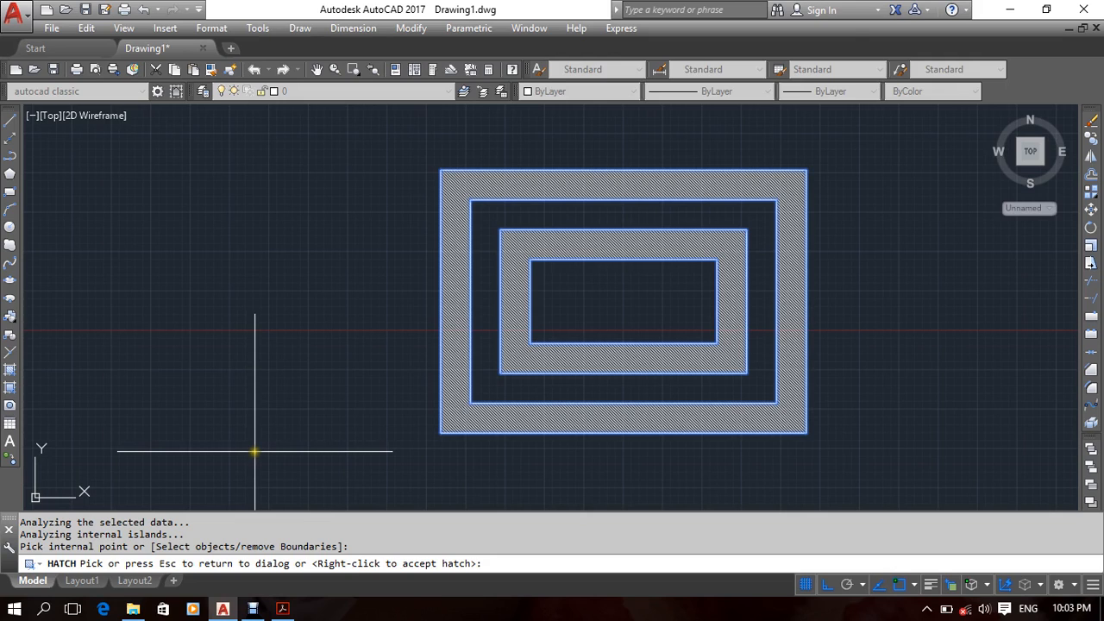
pyautogui.press('Escape')
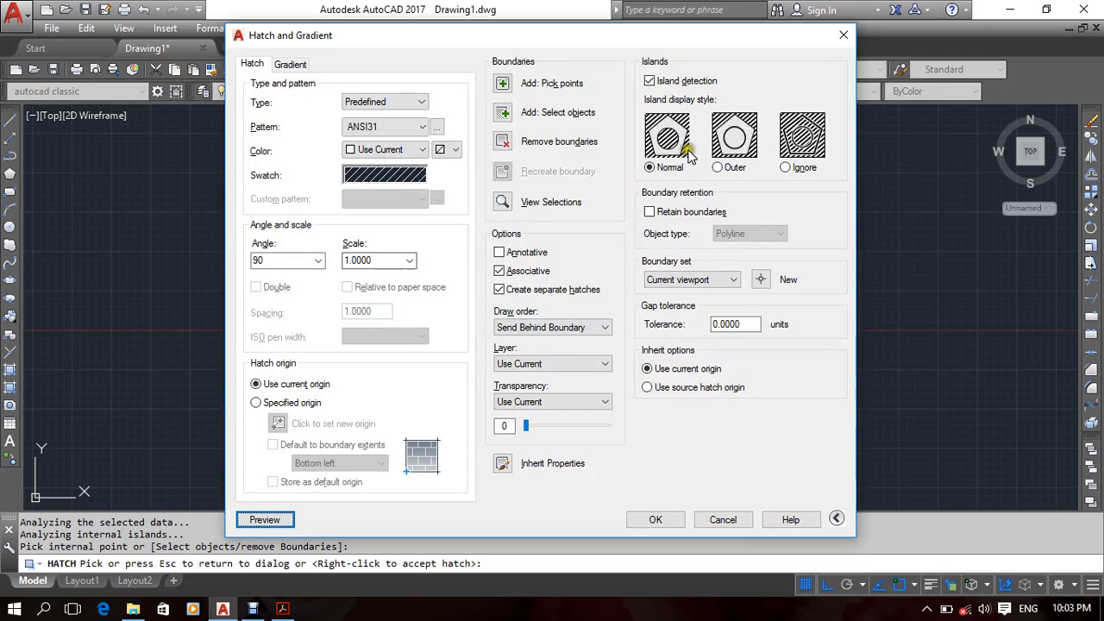
# Preview the same hatch with the Outer and Ignore island display styles, and cancel it without applying.
pyautogui.click(717, 166)
pyautogui.click(269, 518)
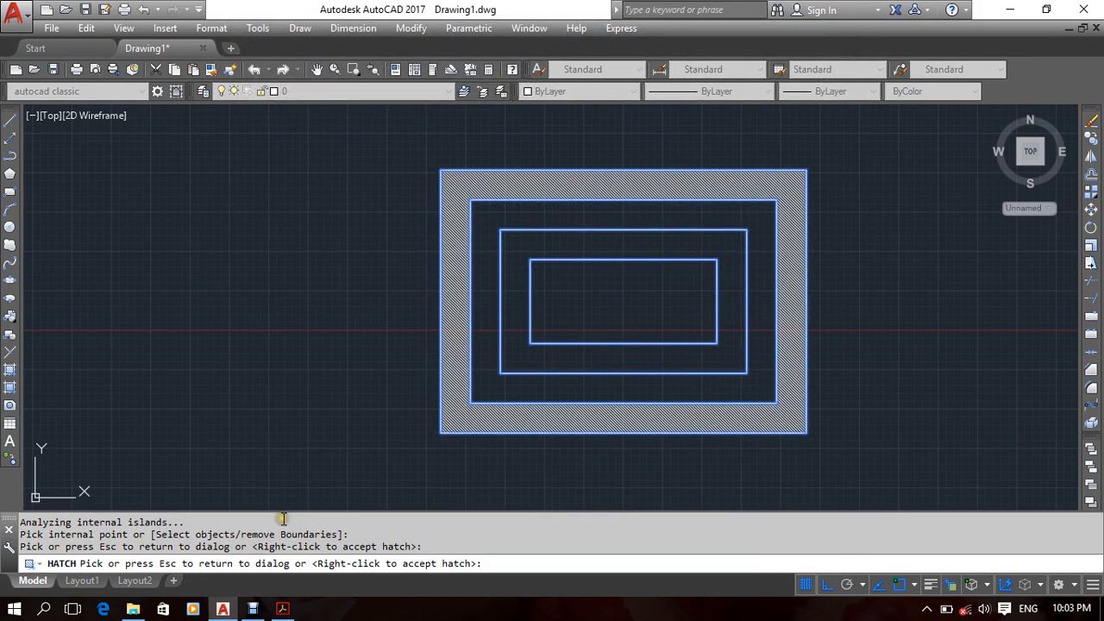
pyautogui.press('Escape')
pyautogui.click(785, 168)
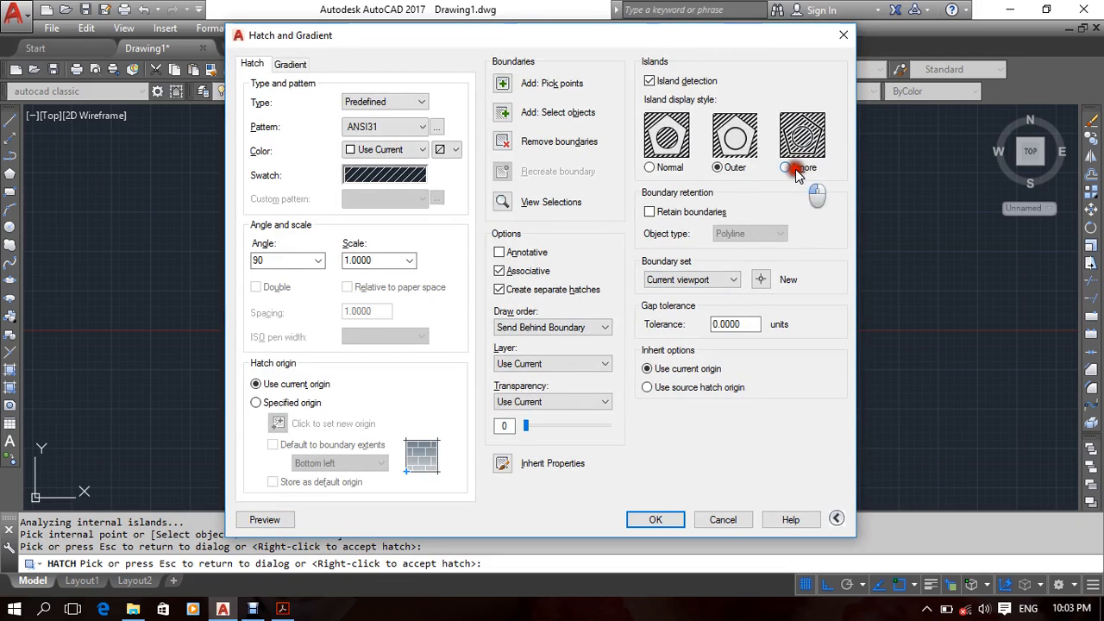
pyautogui.click(265, 520)
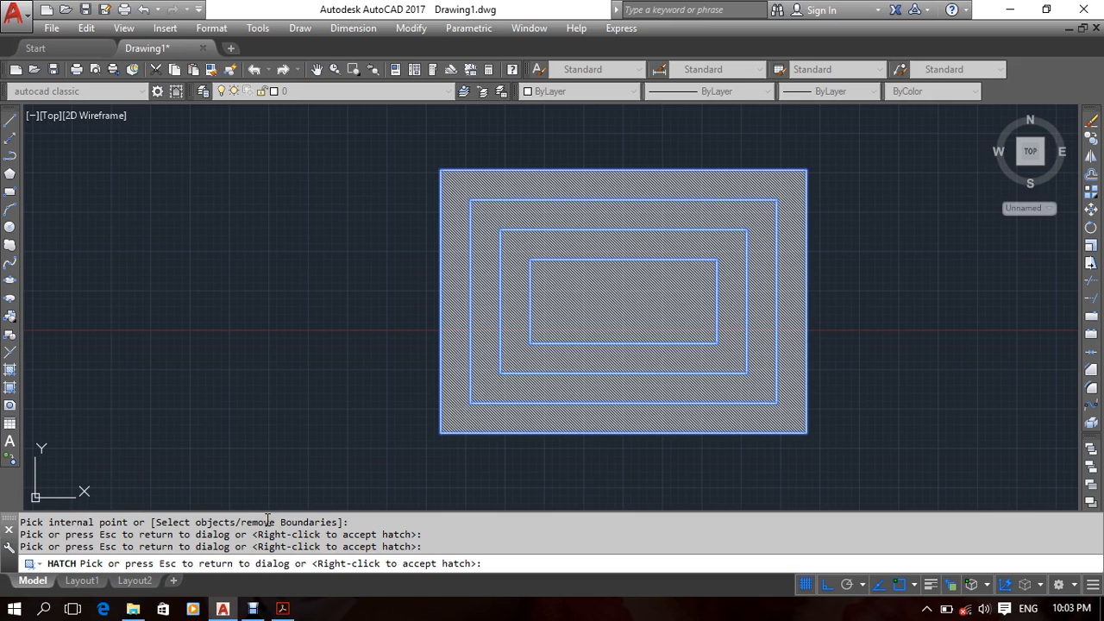
pyautogui.press('Escape')
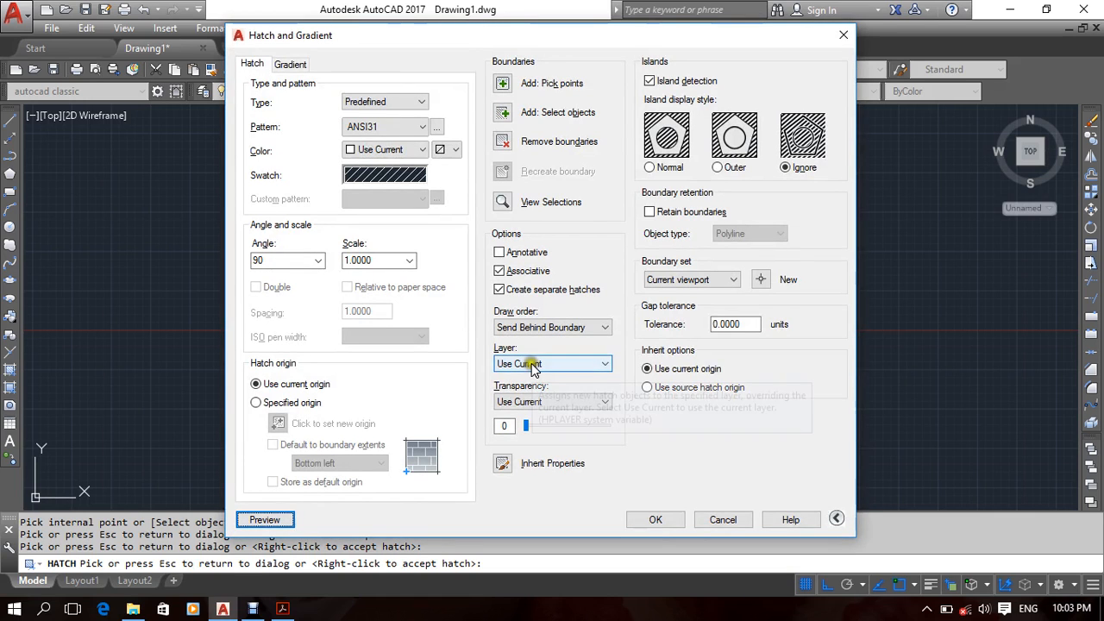
pyautogui.click(669, 170)
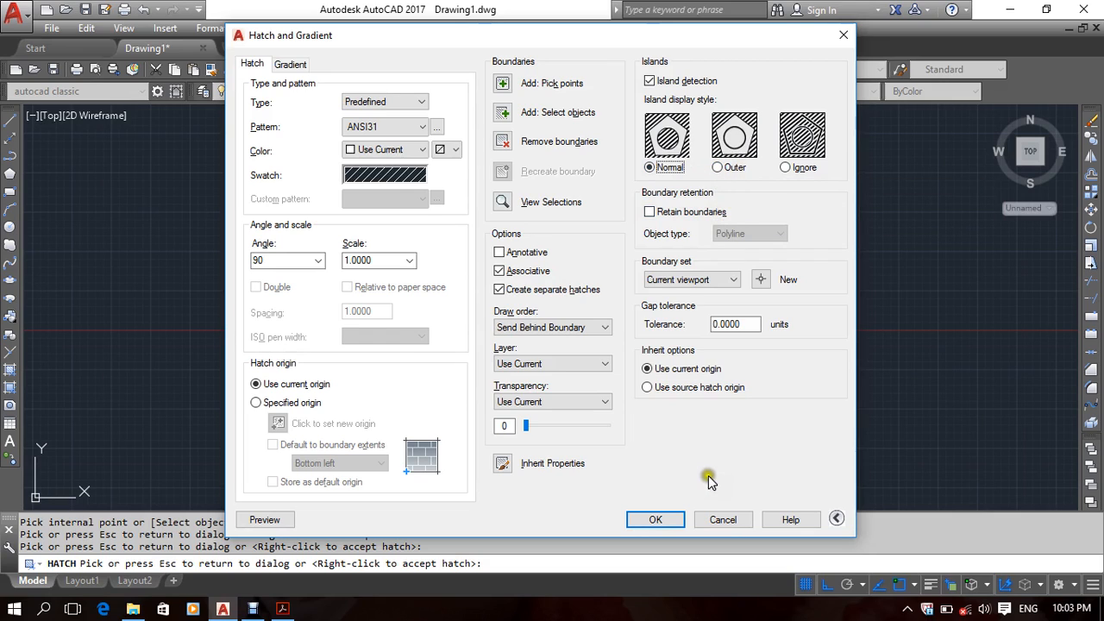
pyautogui.click(733, 519)
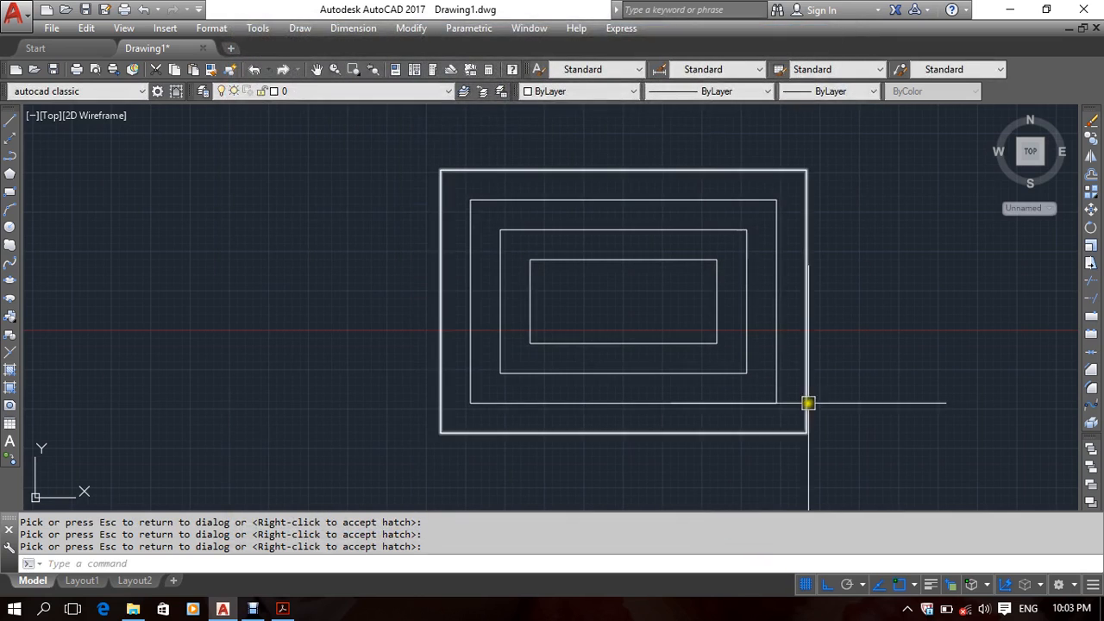
# Offset the outermost rectangle outward twice at the stored 1.8951 distance to add two larger rectangles.
pyautogui.moveTo(751, 389); pyautogui.dragTo(756, 377, button='middle')
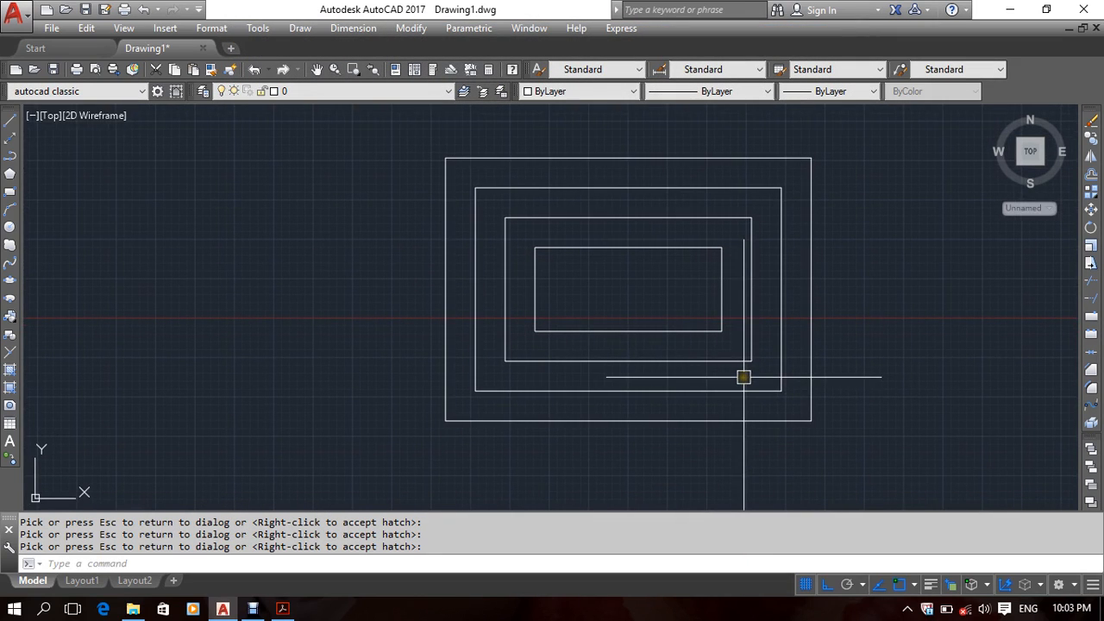
pyautogui.write('o')
pyautogui.press('Return')
pyautogui.press('Return')
pyautogui.click(800, 422)
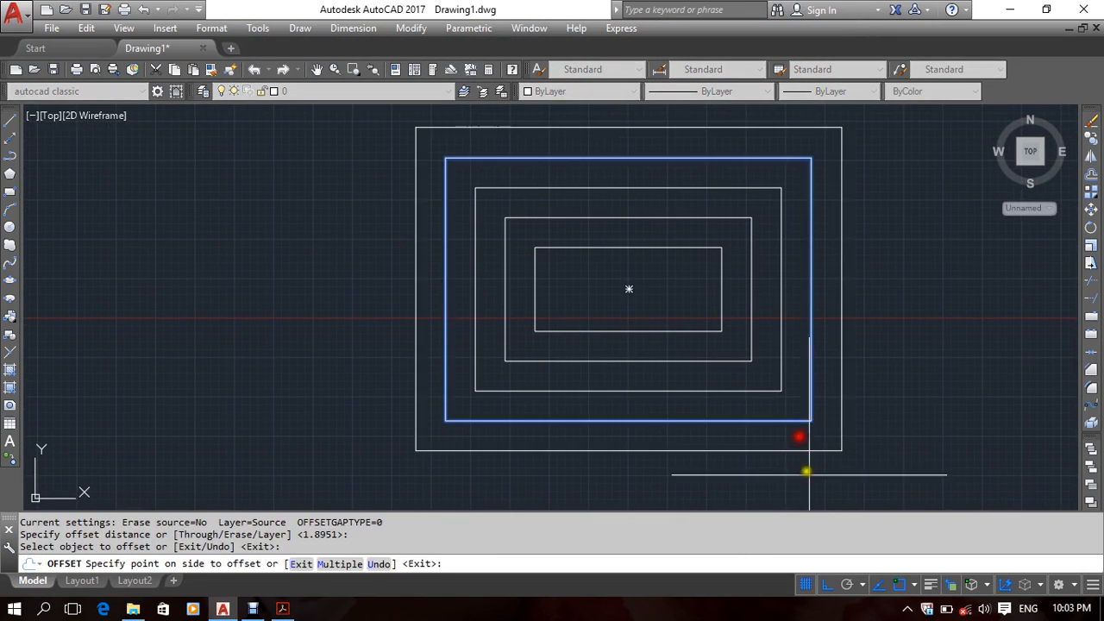
pyautogui.click(806, 459)
pyautogui.press('Return')
pyautogui.press('Return')
pyautogui.press('Return')
pyautogui.click(801, 449)
pyautogui.click(803, 469)
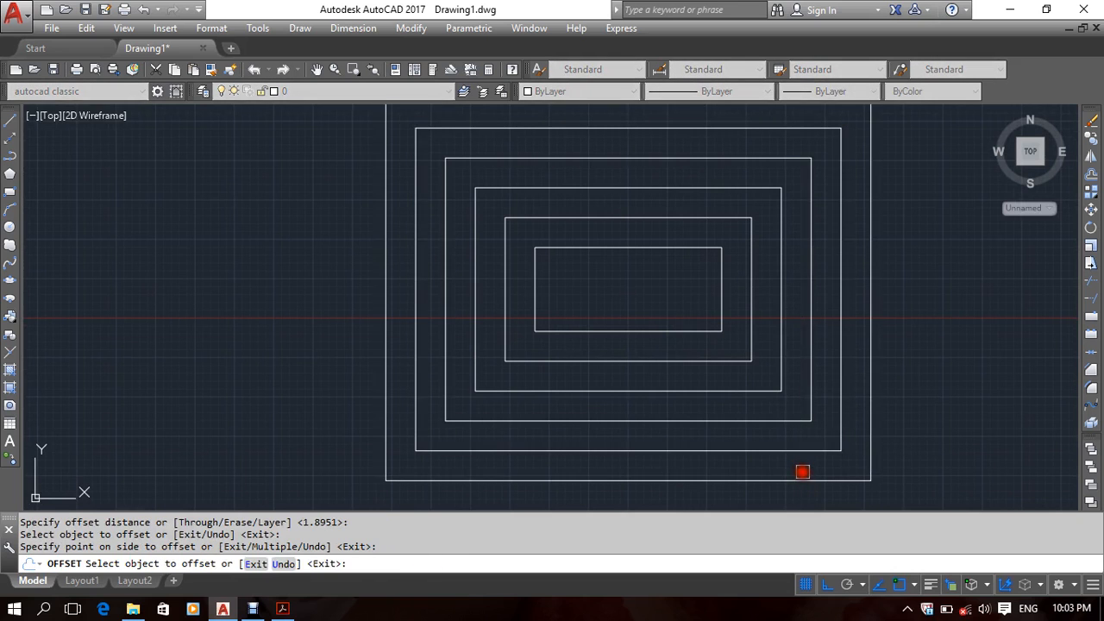
pyautogui.moveTo(803, 468); pyautogui.dragTo(707, 428, button='middle')
pyautogui.press('Return')
# Hatch from a point between the third and fourth rectangles from the outside, using the Normal island display style.
pyautogui.write('h')
pyautogui.press('Return')
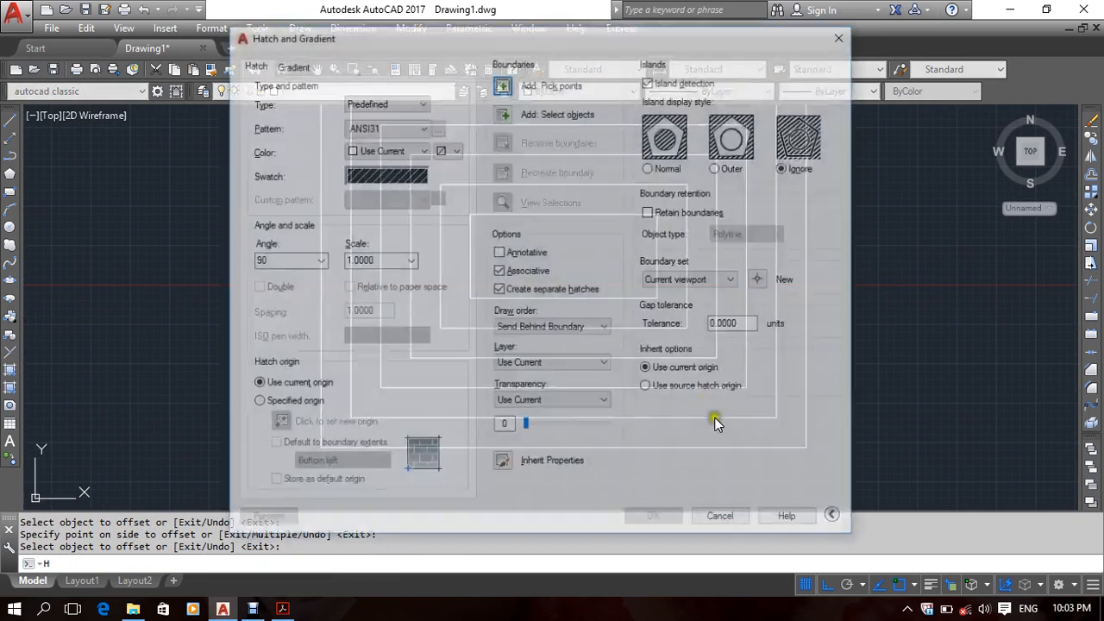
pyautogui.click(669, 168)
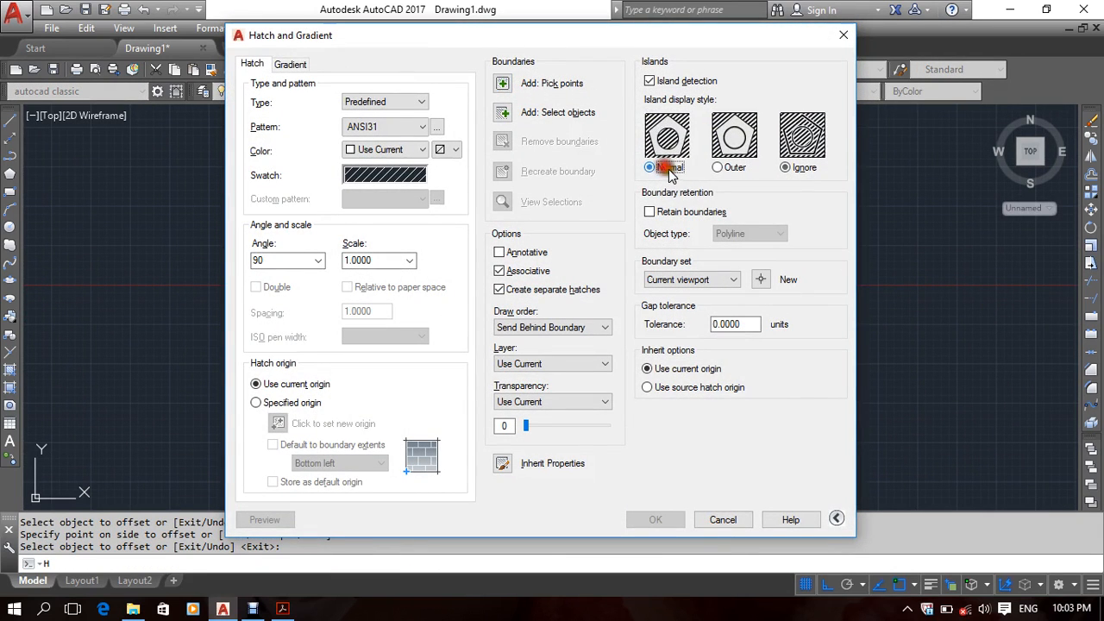
pyautogui.click(512, 83)
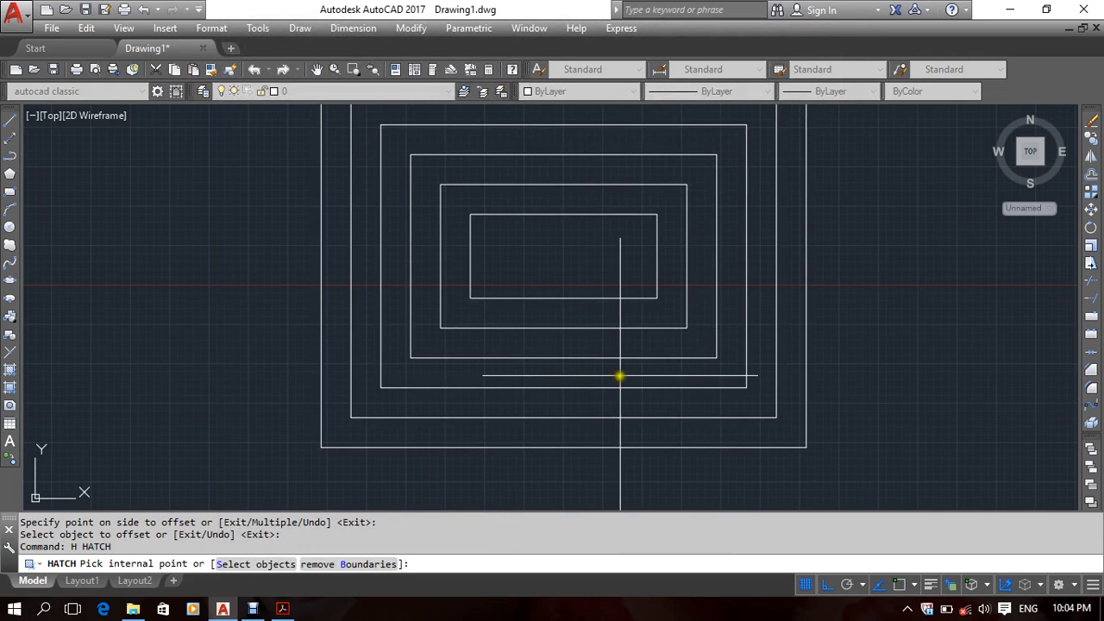
pyautogui.click(625, 375)
pyautogui.click(625, 374)
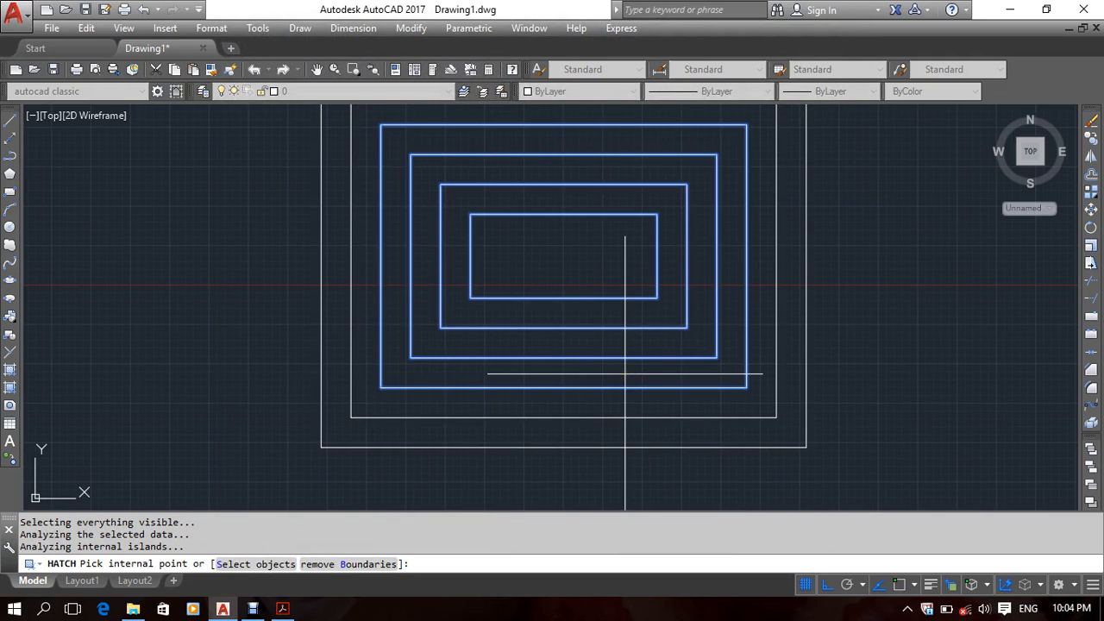
pyautogui.press('Return')
pyautogui.click(657, 520)
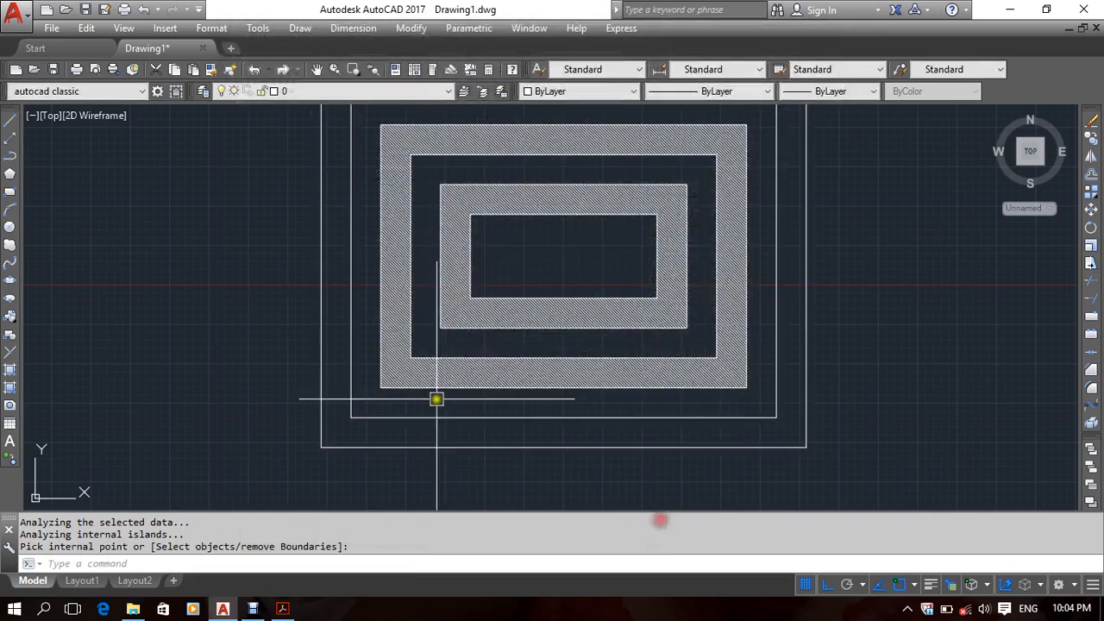
# Delete the hatch from the nested rectangles.
pyautogui.moveTo(429, 394); pyautogui.dragTo(488, 409, button='middle')
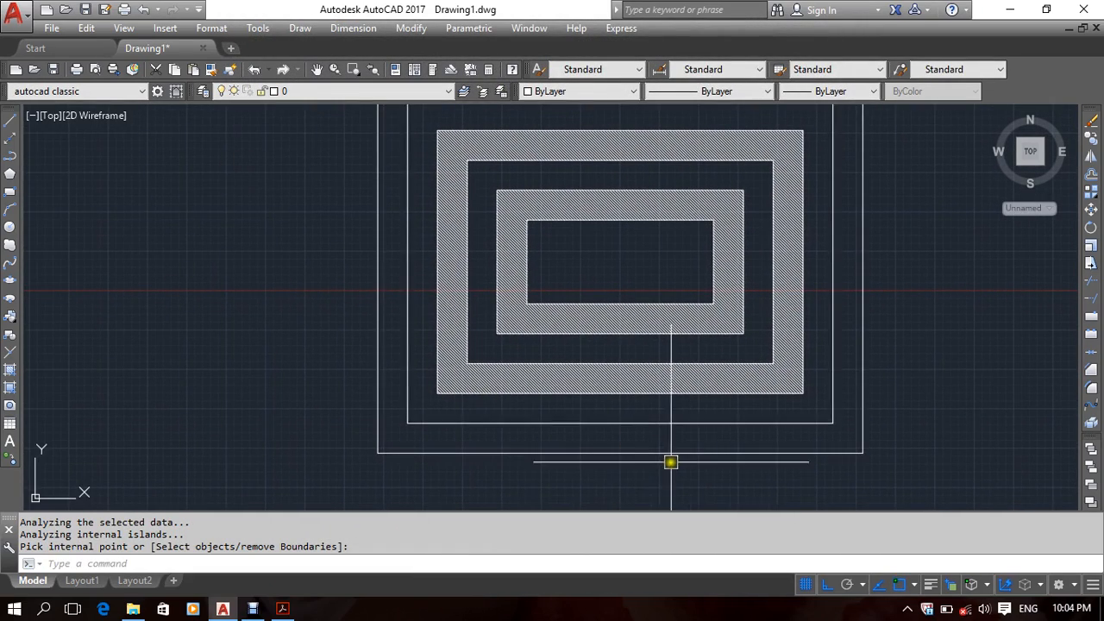
pyautogui.moveTo(670, 460); pyautogui.dragTo(626, 453, button='middle')
pyautogui.moveTo(676, 410); pyautogui.dragTo(687, 415, button='middle')
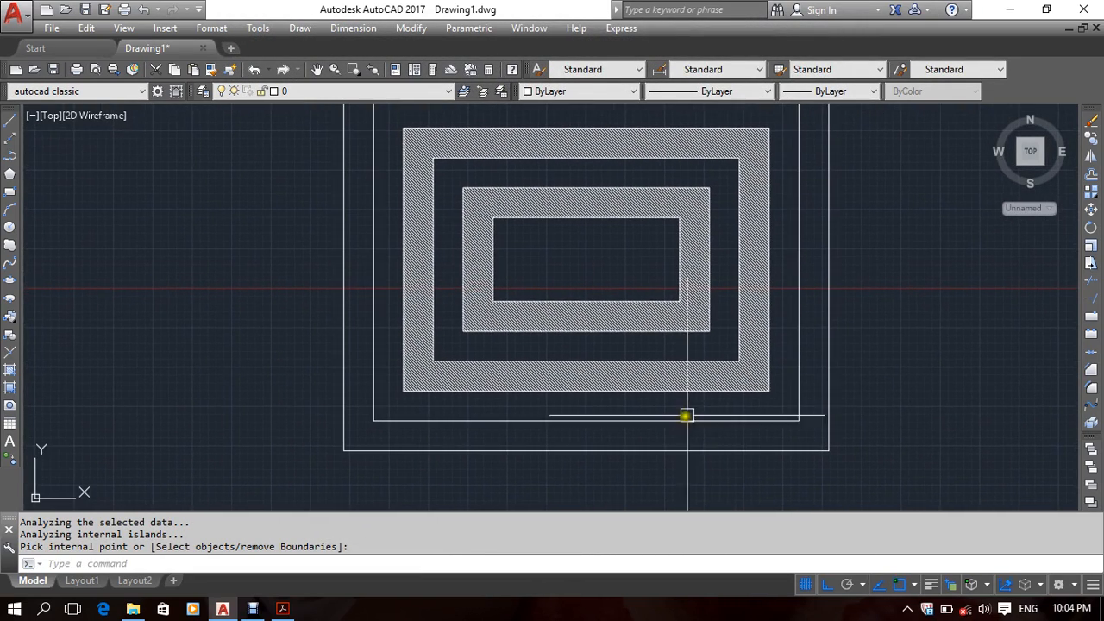
pyautogui.click(719, 380)
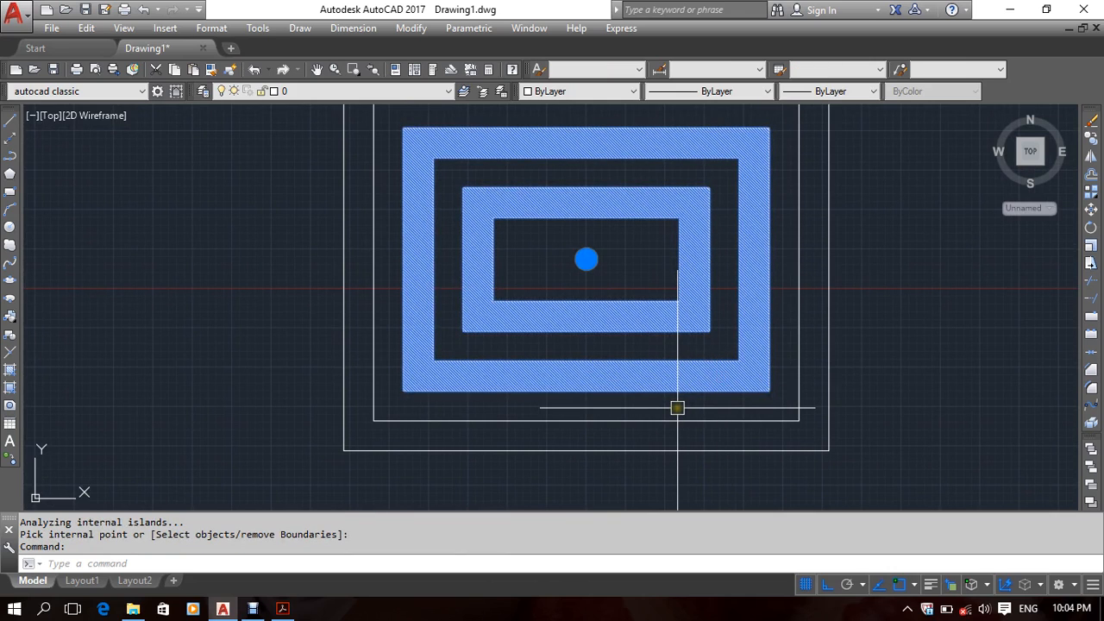
pyautogui.press('Delete')
pyautogui.write('h')
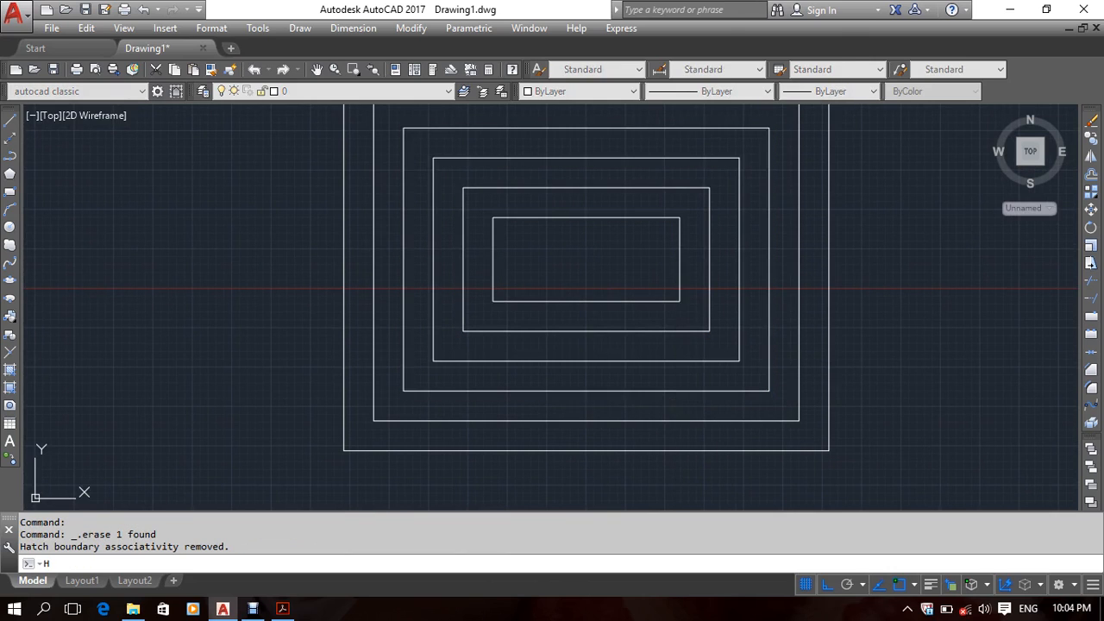
pyautogui.press('Return')
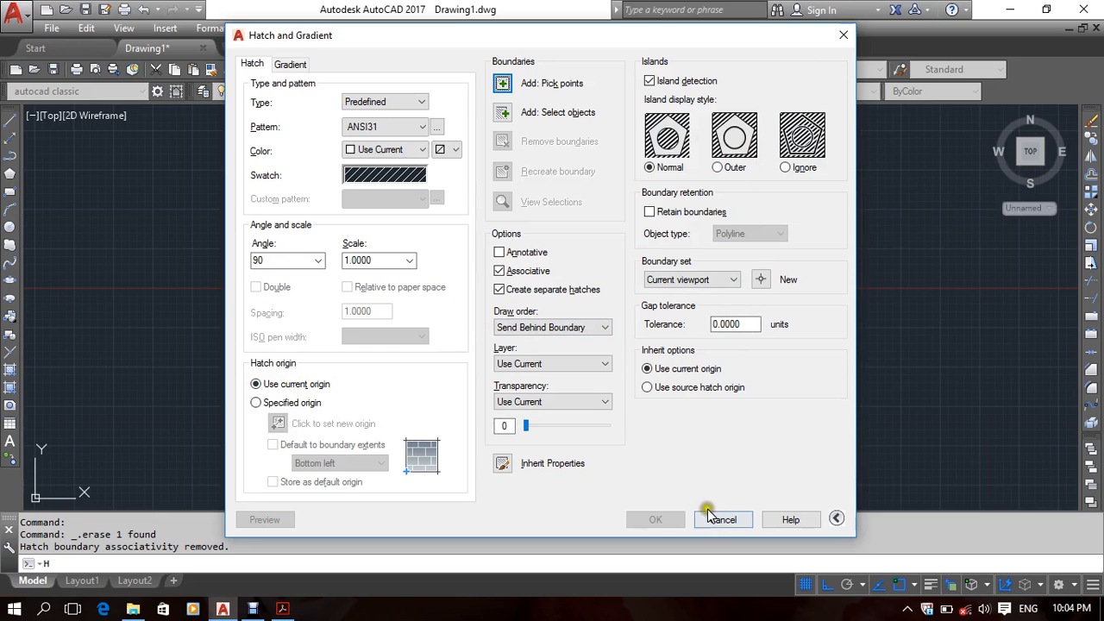
pyautogui.click(740, 522)
# Delete all six nested rectangles from the drawing.
pyautogui.scroll(-3, 638, 387)
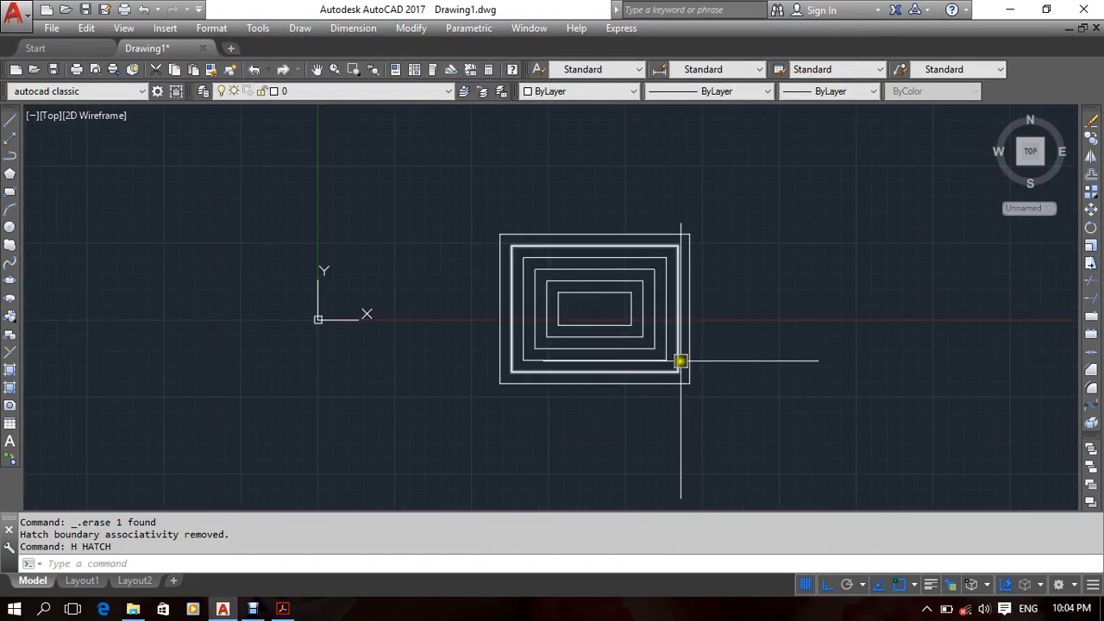
pyautogui.click(715, 256)
pyautogui.click(457, 358)
pyautogui.press('Delete')
# Draw a small upright rectangle to the right of the origin, straddling the X axis.
pyautogui.moveTo(465, 371); pyautogui.dragTo(494, 371, button='middle')
pyautogui.write('REC')
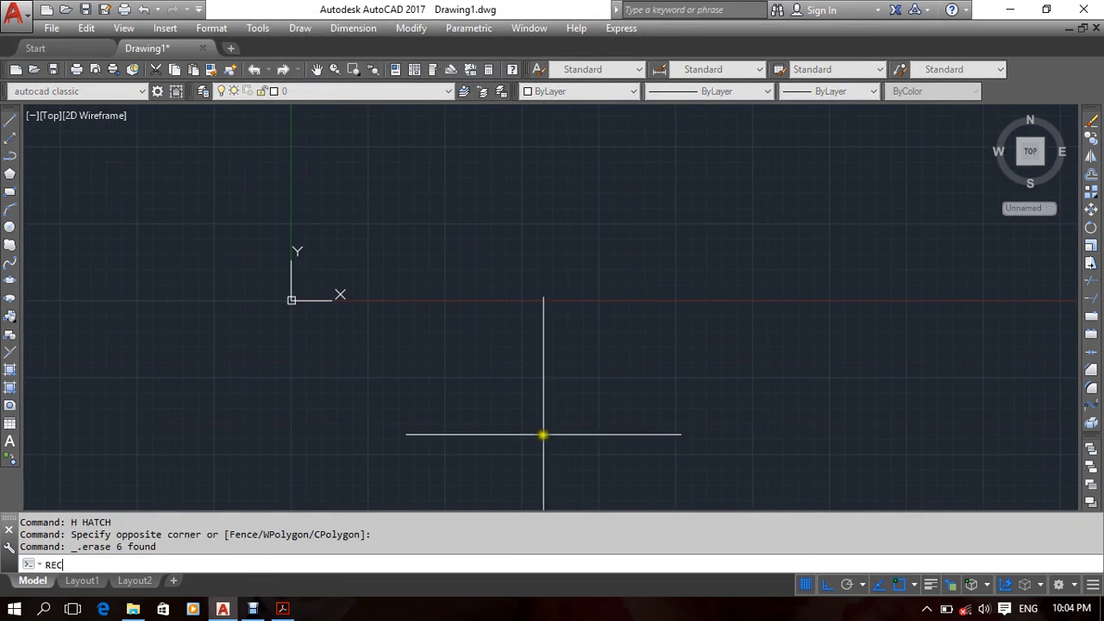
pyautogui.press('Return')
pyautogui.click(556, 405)
pyautogui.click(652, 221)
# Draw a second, larger rectangle farther right of the small upright one, with a wide gap between them.
pyautogui.moveTo(655, 310); pyautogui.dragTo(531, 318, button='middle')
pyautogui.scroll(-2, 530, 318)
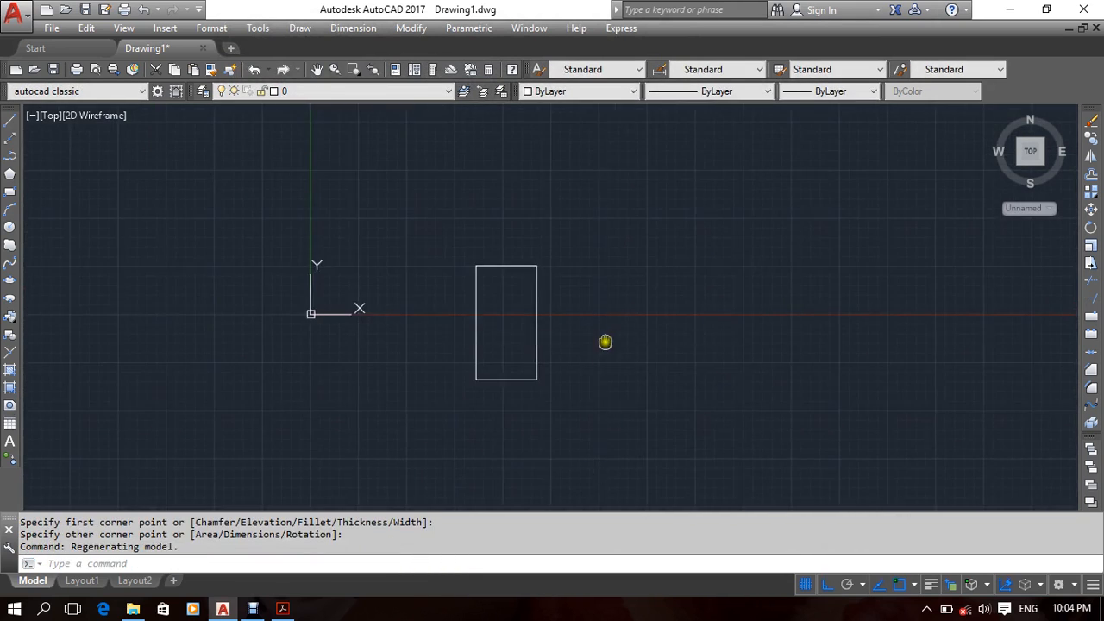
pyautogui.moveTo(604, 339); pyautogui.dragTo(535, 343, button='middle')
pyautogui.press('Return')
pyautogui.click(682, 344)
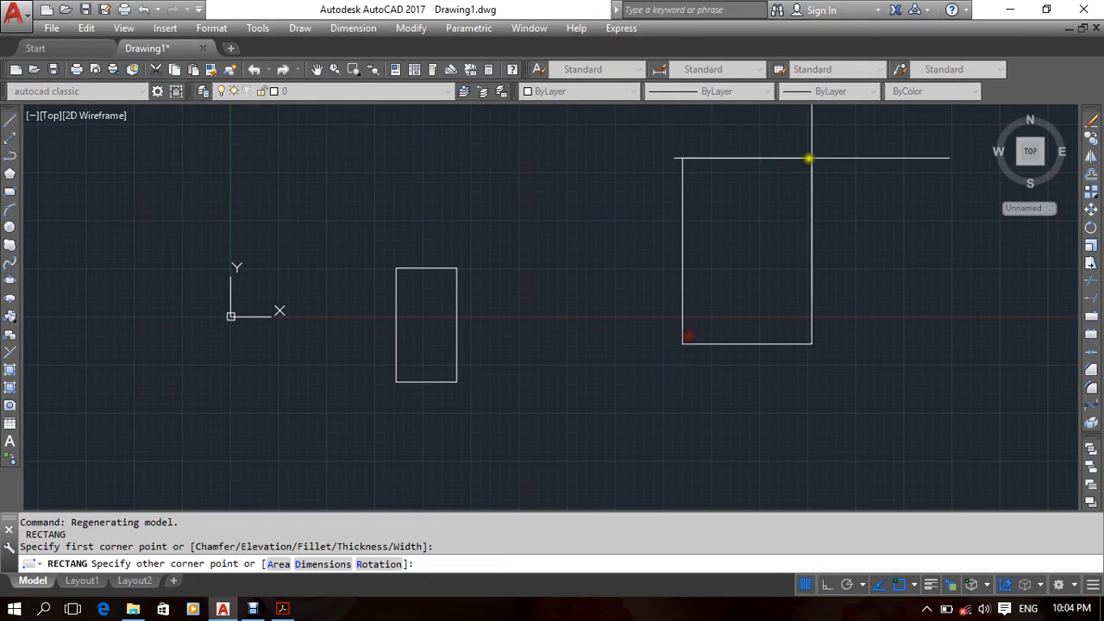
pyautogui.click(833, 163)
# Hatch both separate rectangles with ANSI31 at angle 90 and scale 5, and undo that hatch.
pyautogui.moveTo(704, 294)
pyautogui.mouseDown(button='middle')
pyautogui.moveTo(756, 303)
pyautogui.moveTo(623, 331)
pyautogui.mouseUp(button='middle')
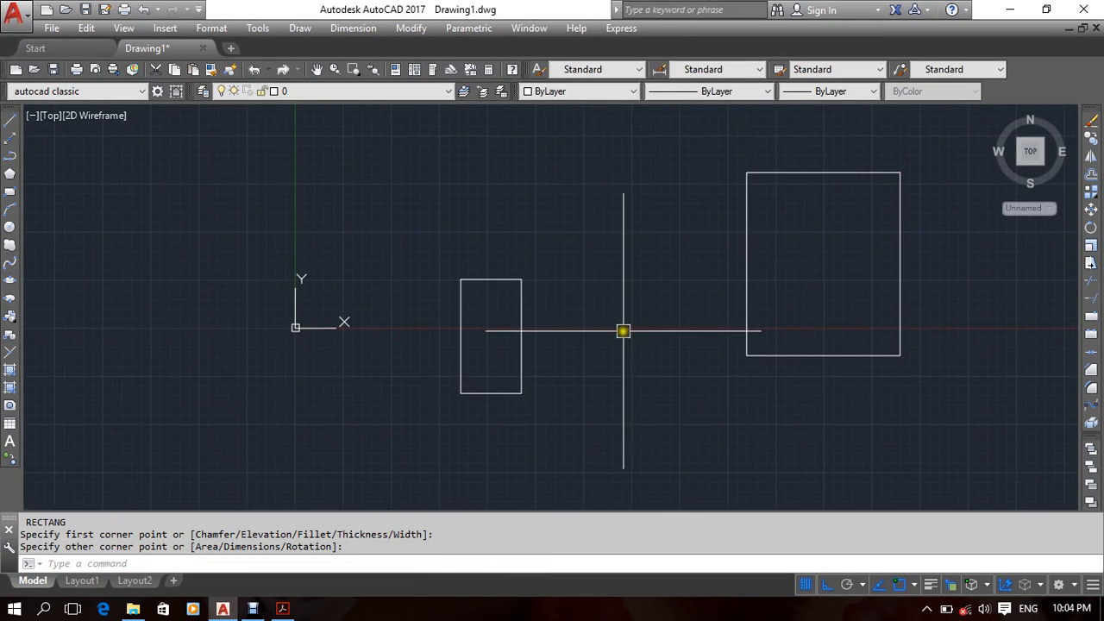
pyautogui.write('H')
pyautogui.press('Return')
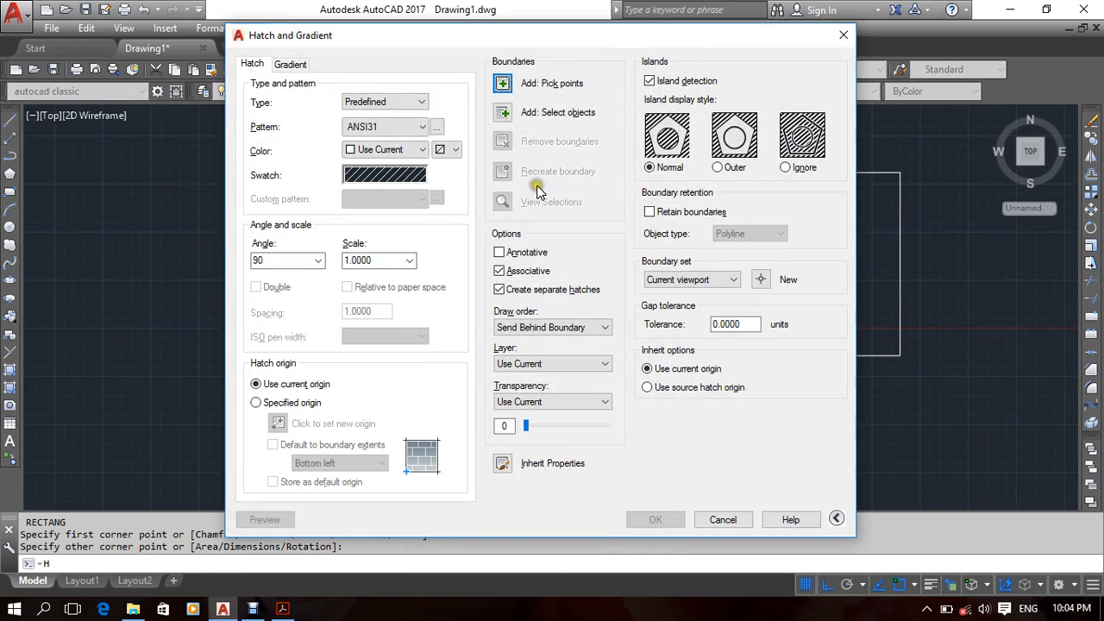
pyautogui.click(503, 86)
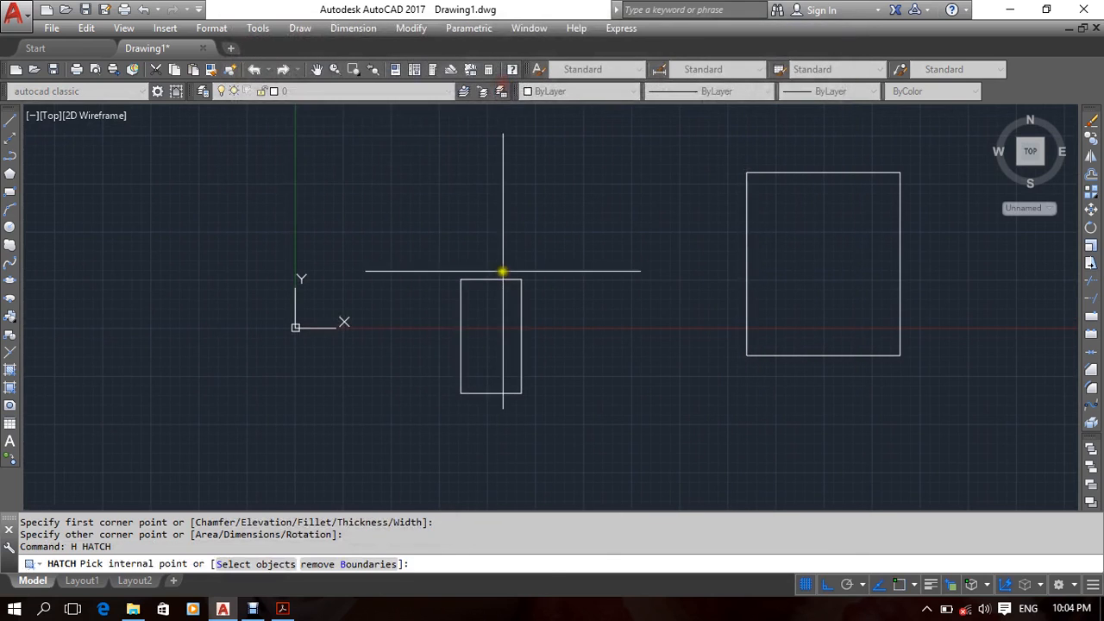
pyautogui.click(493, 321)
pyautogui.click(801, 274)
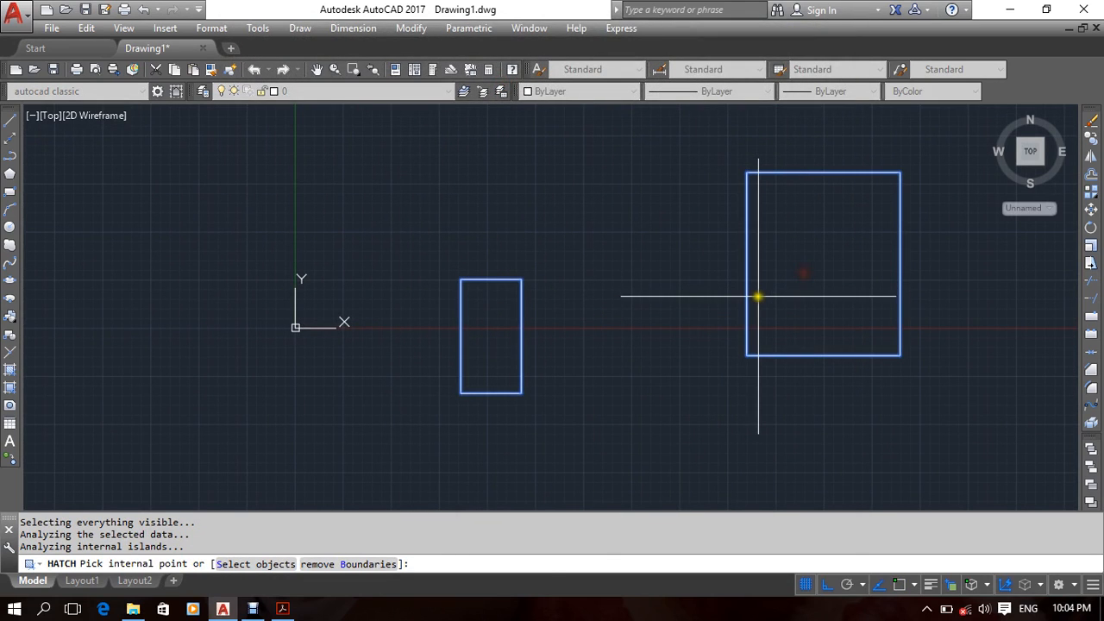
pyautogui.press('Return')
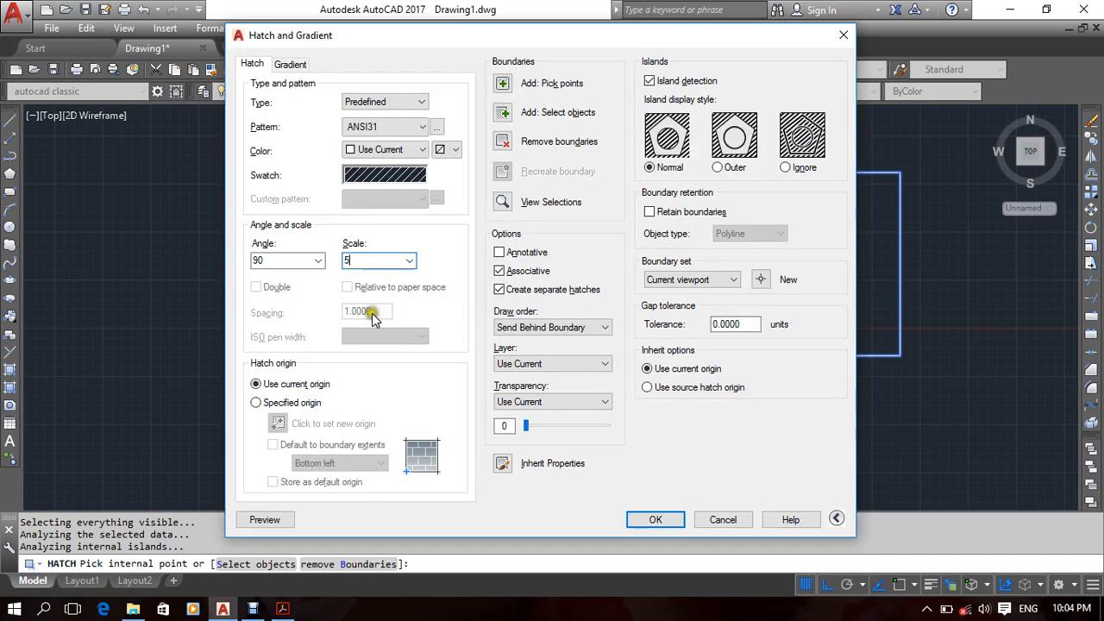
pyautogui.click(635, 520)
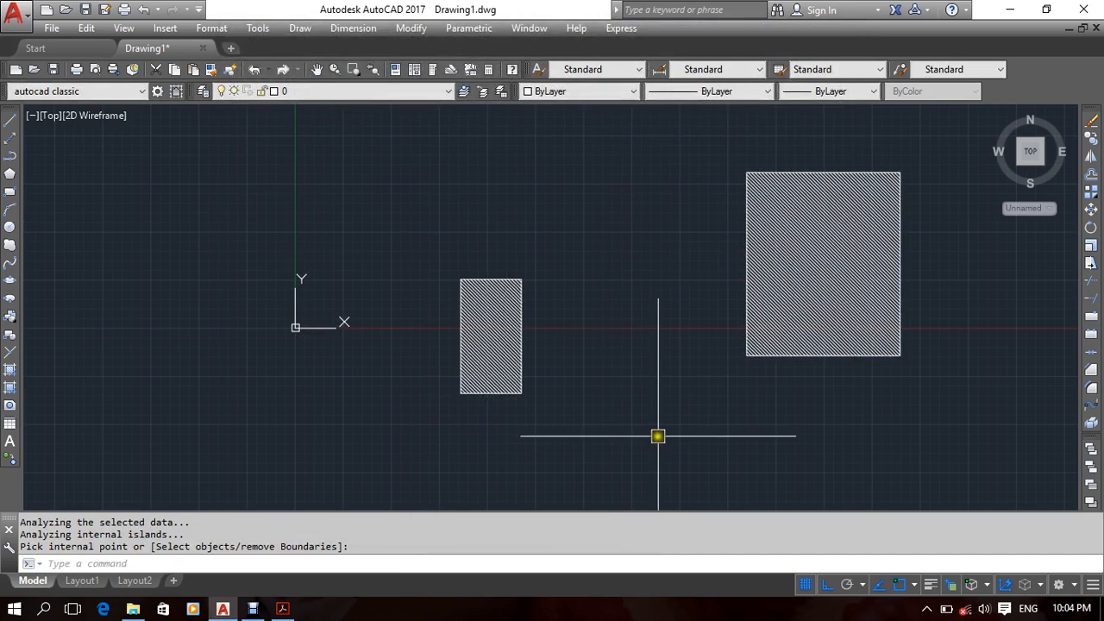
pyautogui.hotkey('ctrl', 'z')
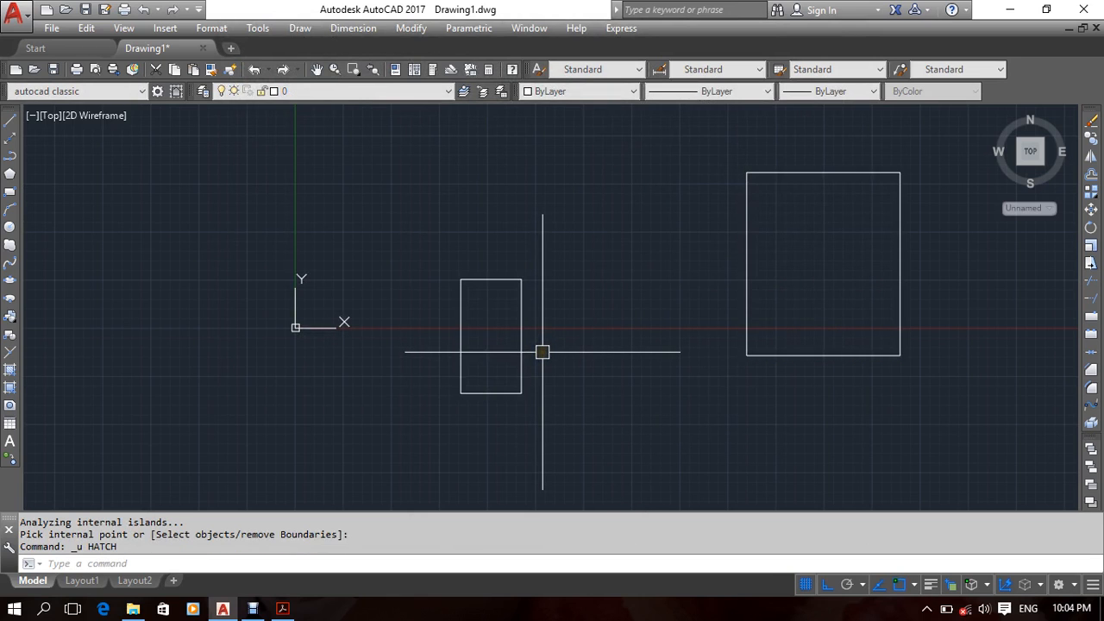
# Hatch the insides of both separate rectangles with ANSI31 at angle 90 and scale 20.
pyautogui.press('Return')
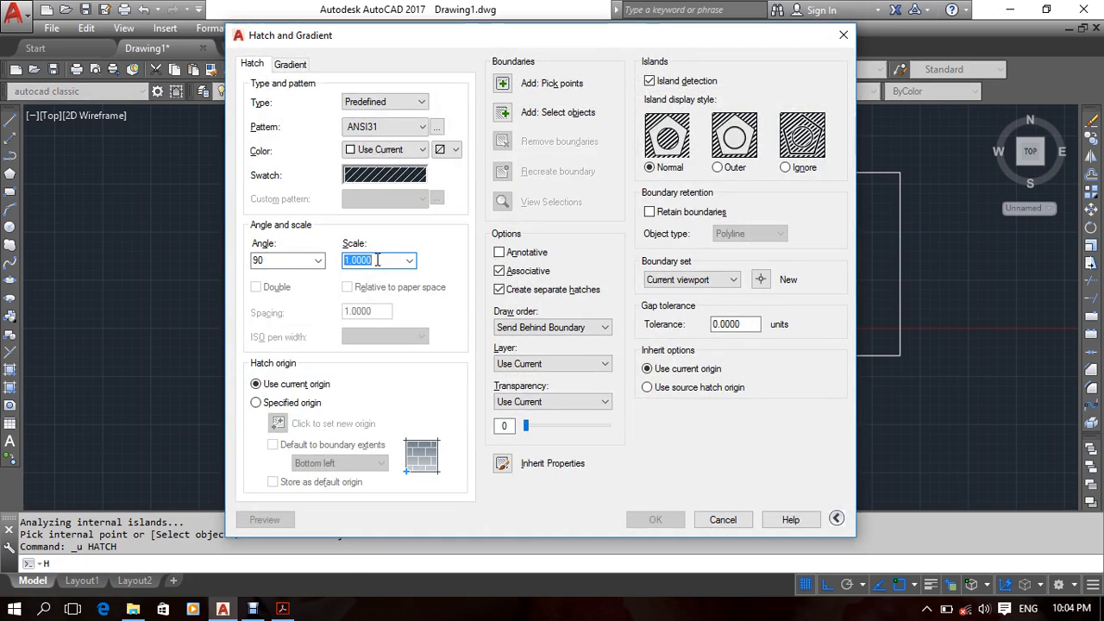
pyautogui.click(504, 86)
pyautogui.click(493, 338)
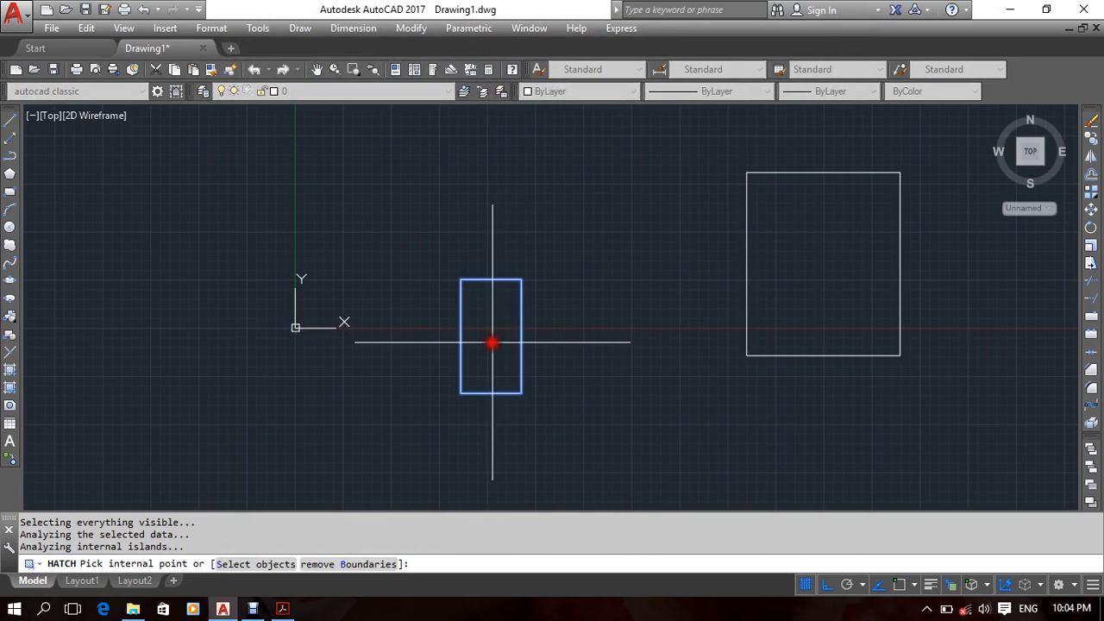
pyautogui.click(849, 291)
pyautogui.press('Return')
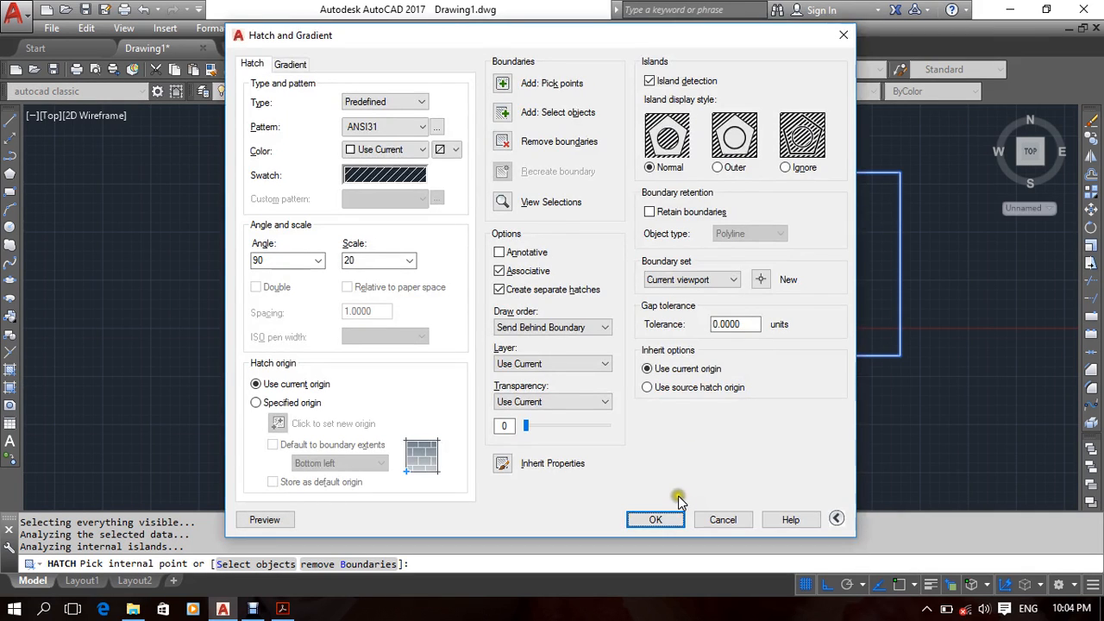
pyautogui.click(657, 520)
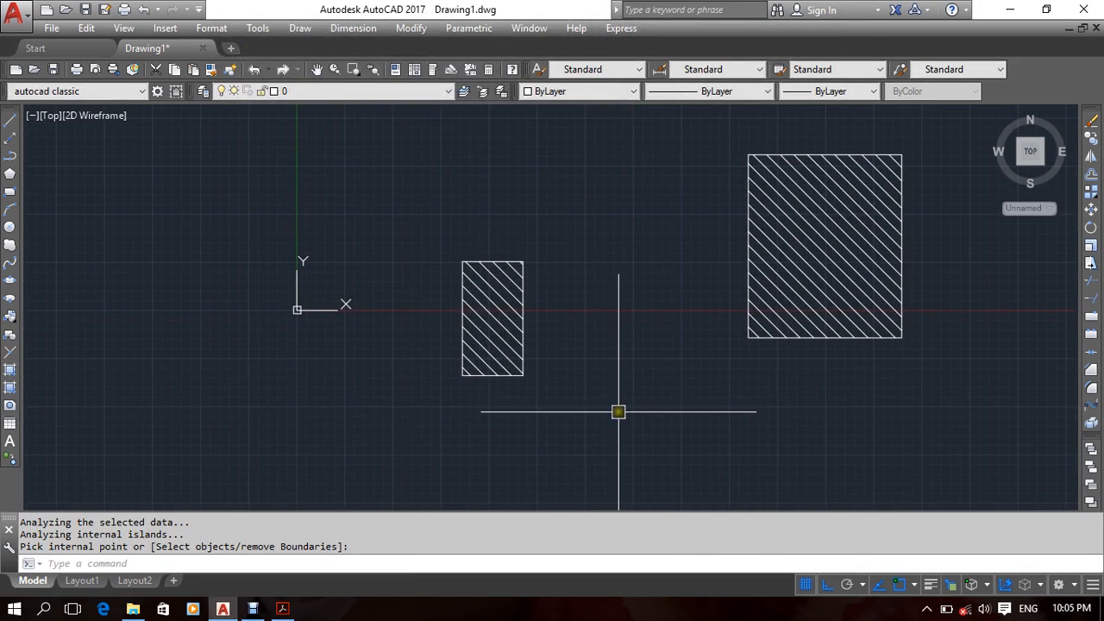
# Draw a connecting rectangle from the large rectangle's lower-left corner to the small rectangle's upper-right corner.
pyautogui.moveTo(616, 412); pyautogui.dragTo(592, 397, button='middle')
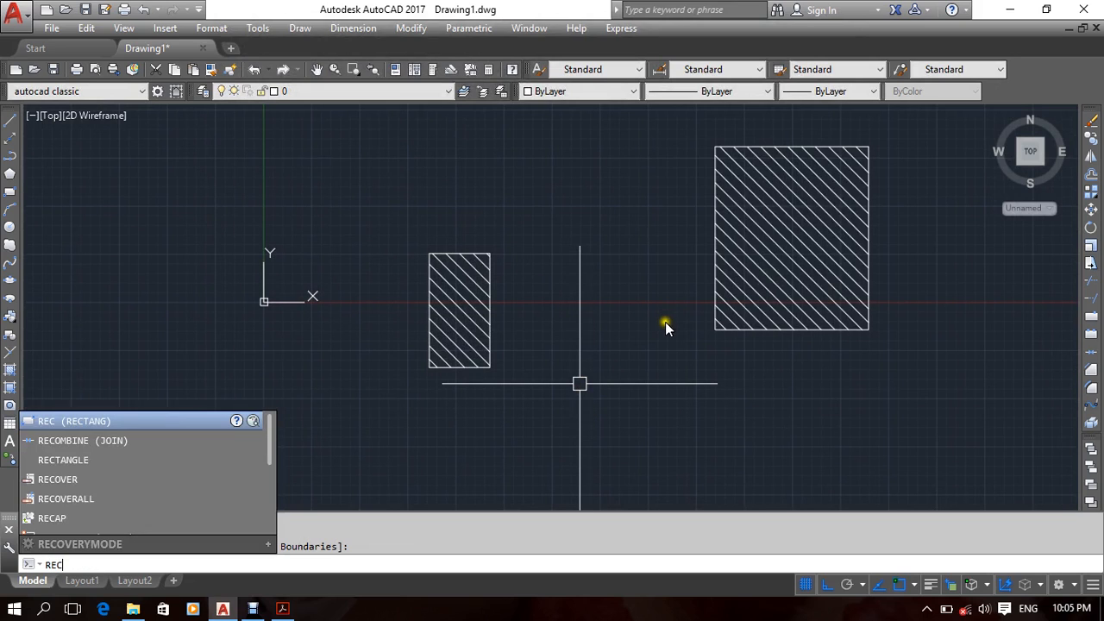
pyautogui.press('Return')
pyautogui.click(715, 329)
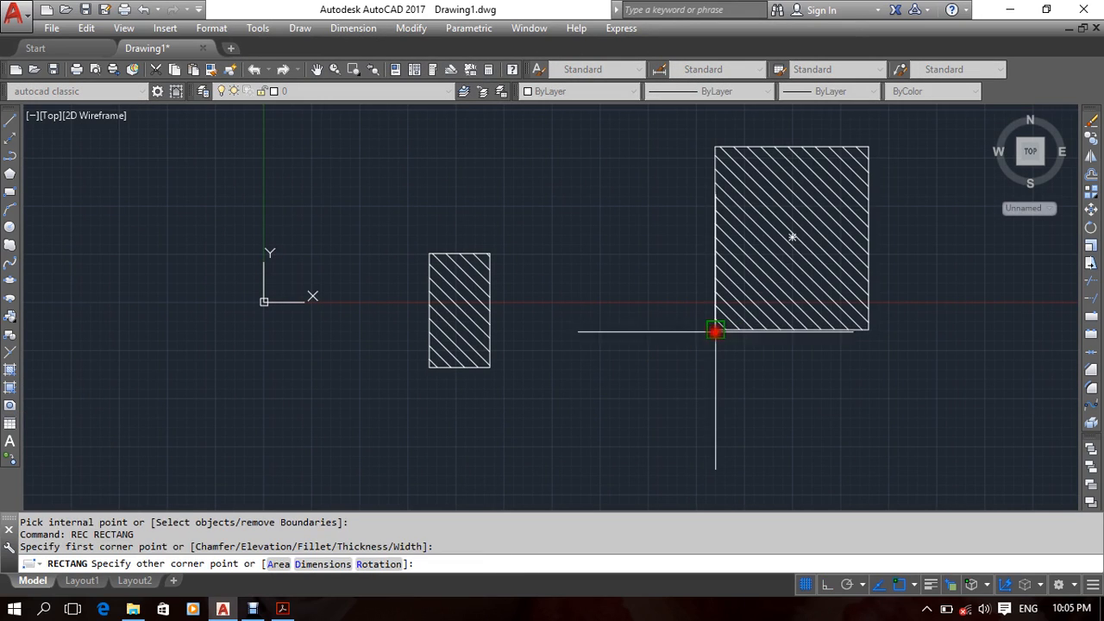
pyautogui.click(490, 253)
pyautogui.press('Escape')
pyautogui.press('Escape')
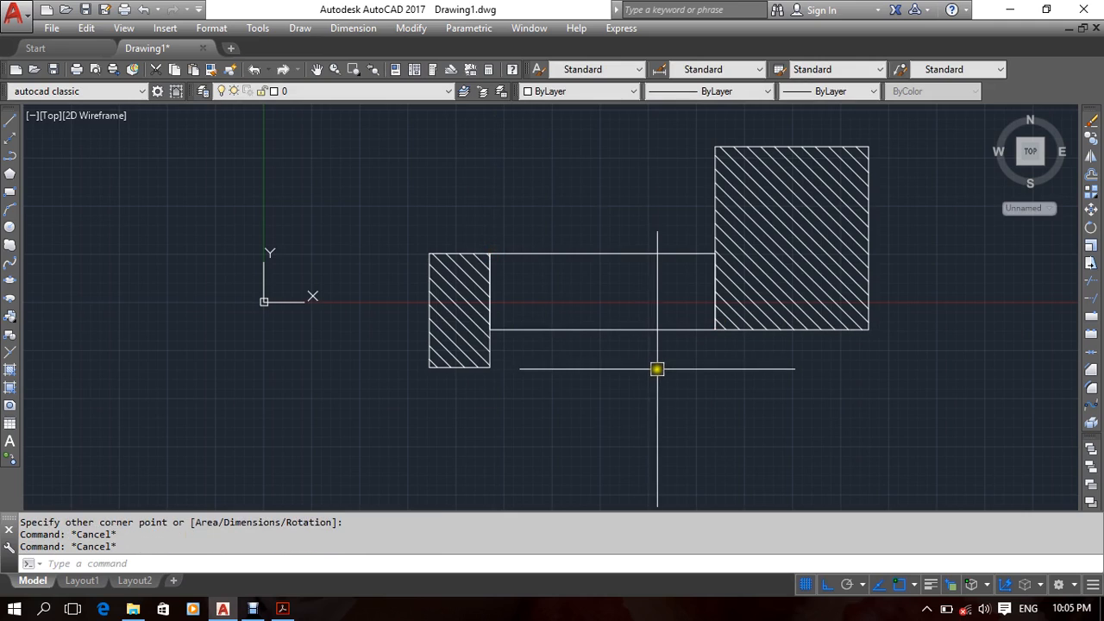
pyautogui.press('Escape')
# Hatch the connecting rectangle with the same ANSI31 pattern, angle 90 and scale 20.
pyautogui.moveTo(656, 371); pyautogui.dragTo(668, 370, button='middle')
pyautogui.write('H')
pyautogui.press('Return')
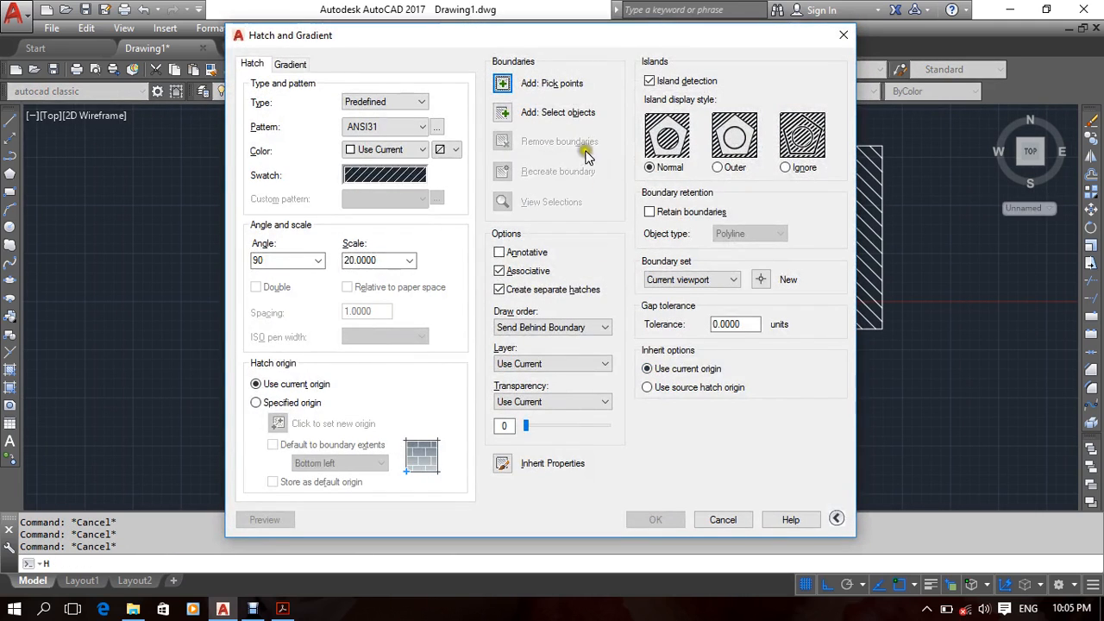
pyautogui.click(517, 90)
pyautogui.click(628, 278)
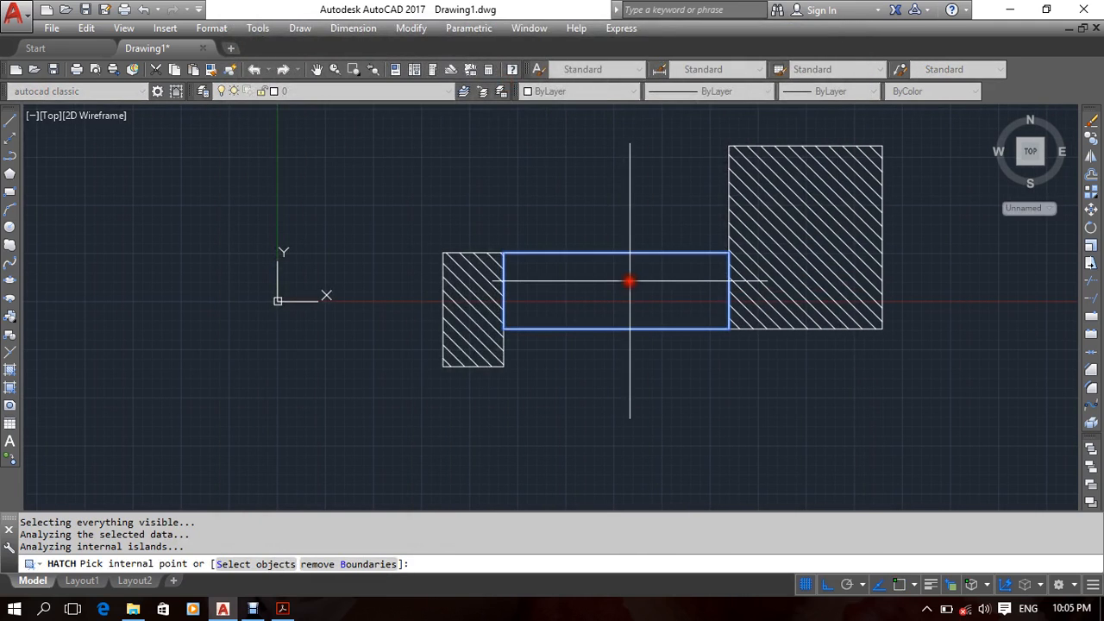
pyautogui.press('Return')
pyautogui.click(655, 519)
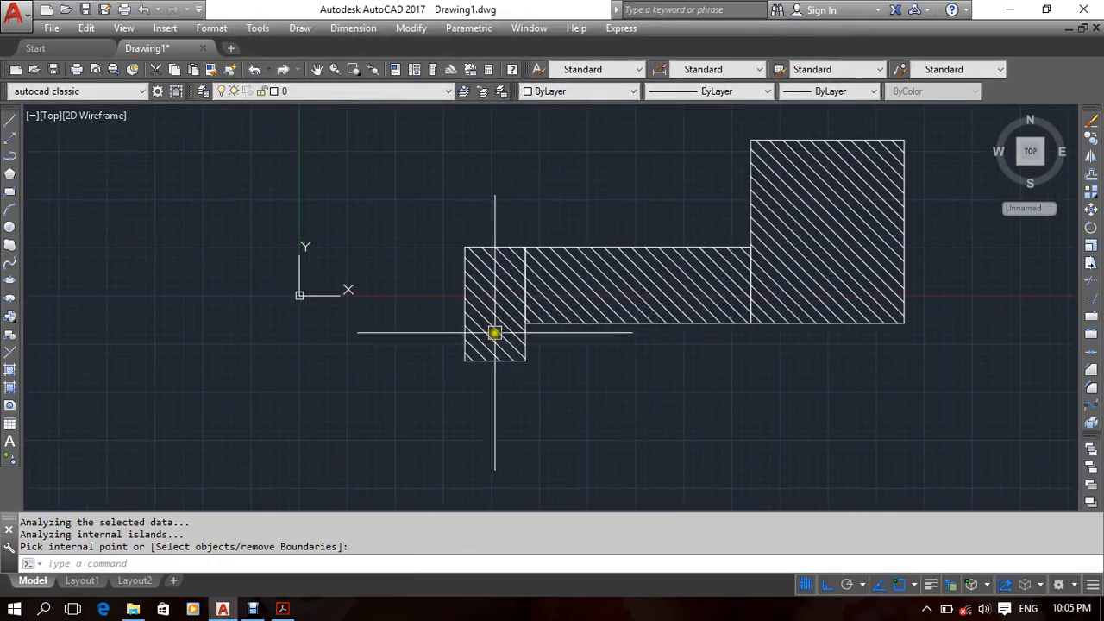
# Examine how the hatch lines meet along the two edges shared by the connecting rectangle and its neighbours.
pyautogui.scroll(5, 492, 328)
pyautogui.scroll(-5, 458, 389)
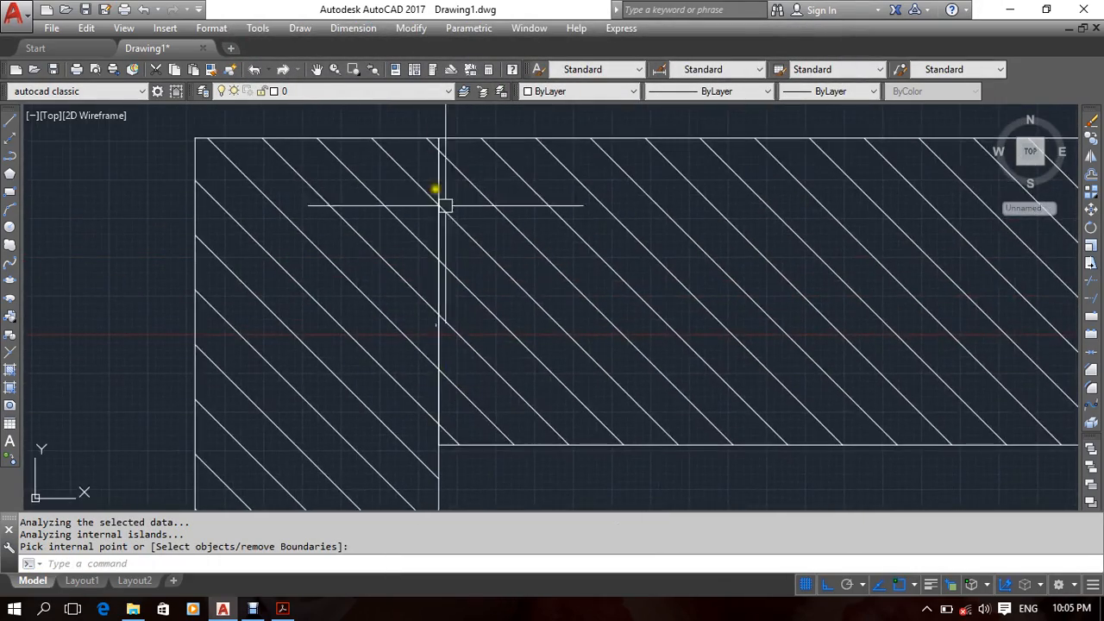
pyautogui.scroll(5, 623, 328)
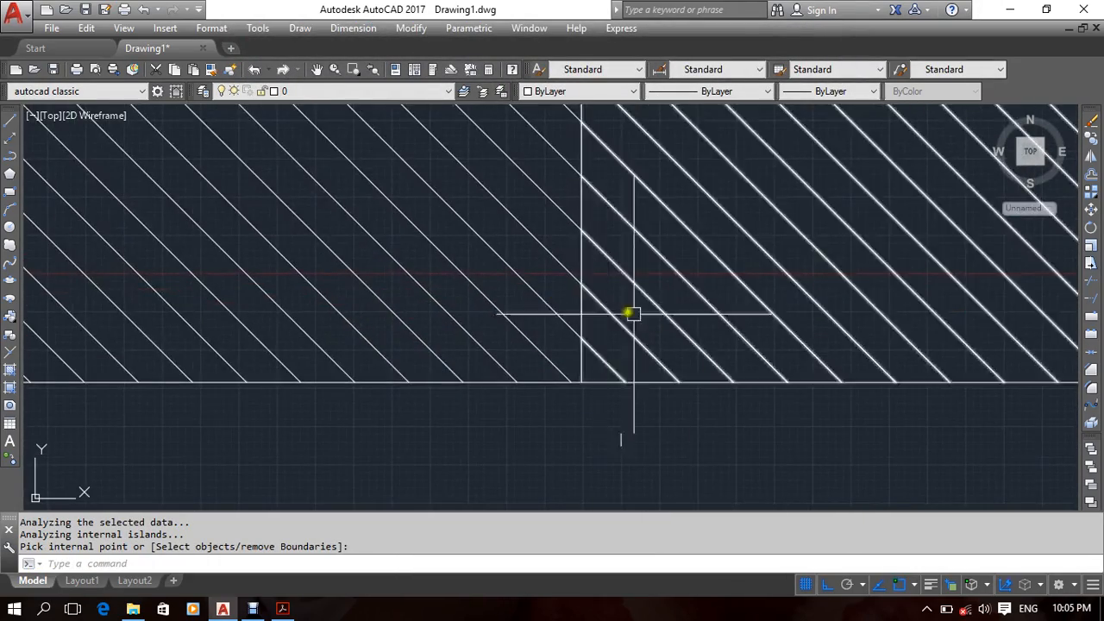
pyautogui.scroll(-3, 630, 332)
pyautogui.moveTo(596, 386)
pyautogui.mouseDown(button='middle')
pyautogui.moveTo(623, 387)
pyautogui.moveTo(600, 406)
pyautogui.moveTo(643, 391)
pyautogui.moveTo(616, 405)
pyautogui.moveTo(634, 403)
pyautogui.mouseUp(button='middle')
pyautogui.scroll(-2, 634, 387)
pyautogui.scroll(-2, 643, 393)
pyautogui.scroll(1, 645, 418)
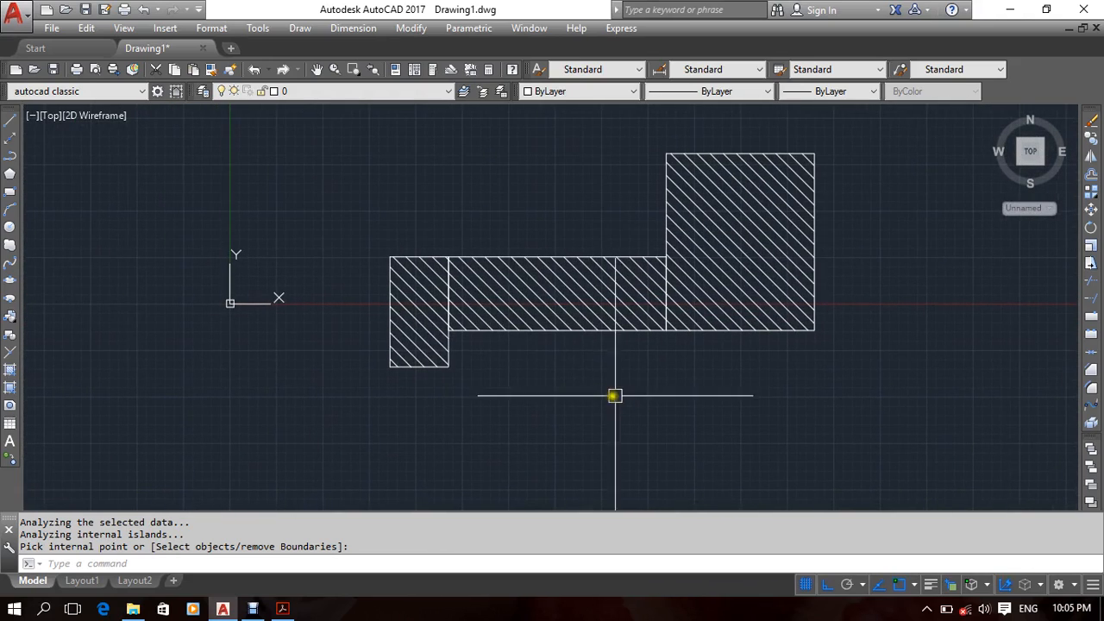
# Delete the connecting rectangle together with its hatch.
pyautogui.click(584, 375)
pyautogui.click(533, 227)
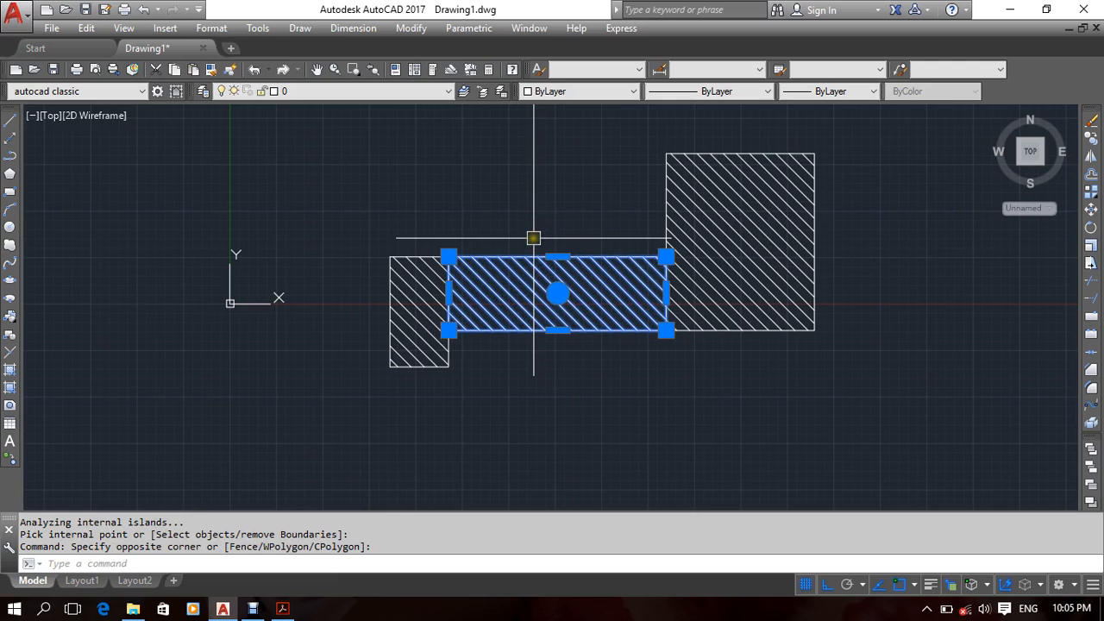
pyautogui.press('Delete')
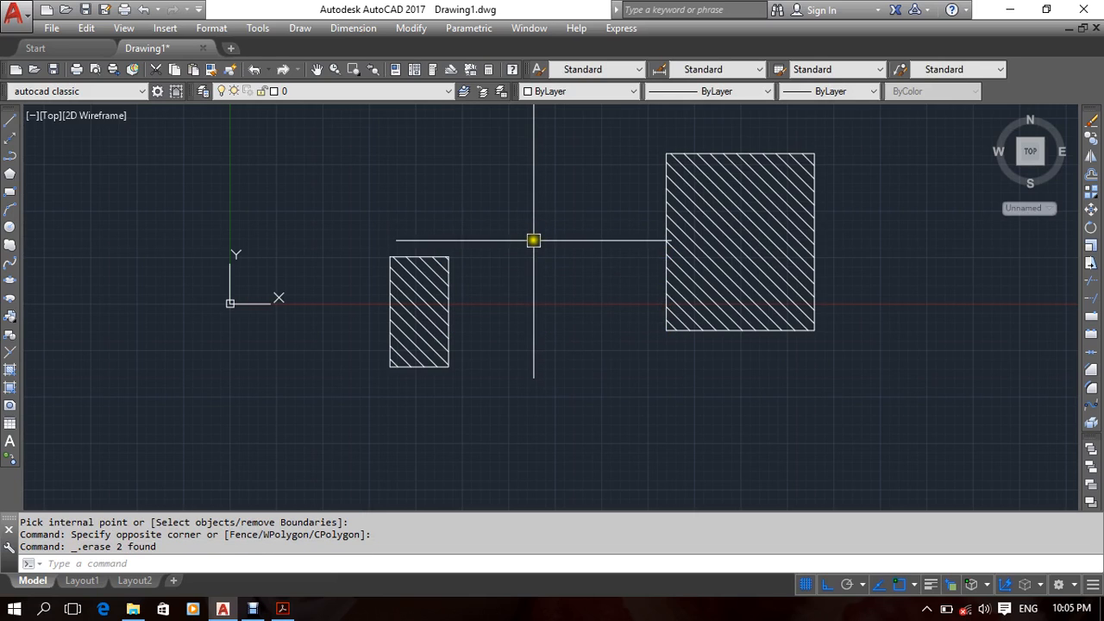
# Move the large hatched rectangle so its lower-left corner meets the small rectangle's upper-right corner.
pyautogui.write('M')
pyautogui.press('Return')
pyautogui.click(716, 362)
pyautogui.click(540, 254)
pyautogui.press('Return')
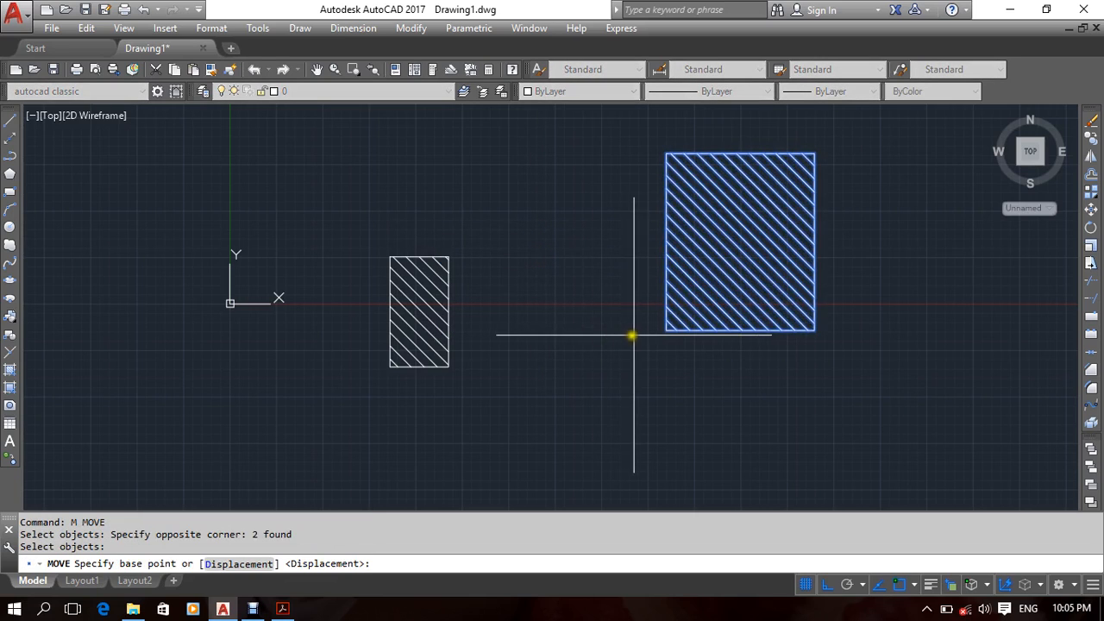
pyautogui.click(665, 330)
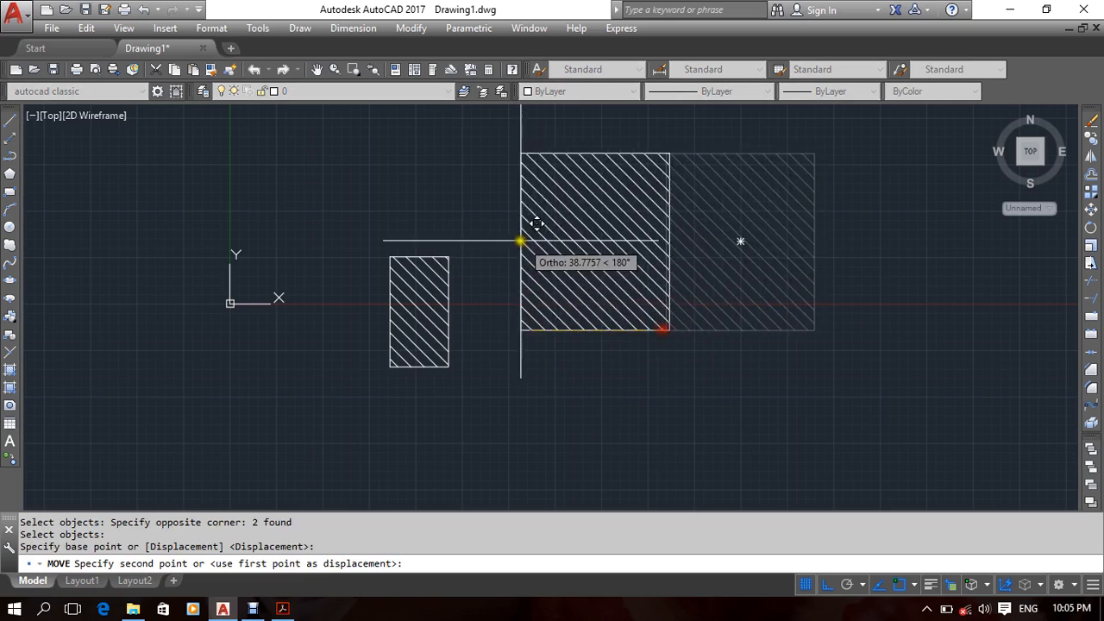
pyautogui.click(448, 256)
pyautogui.scroll(4, 431, 263)
pyautogui.scroll(-4, 626, 328)
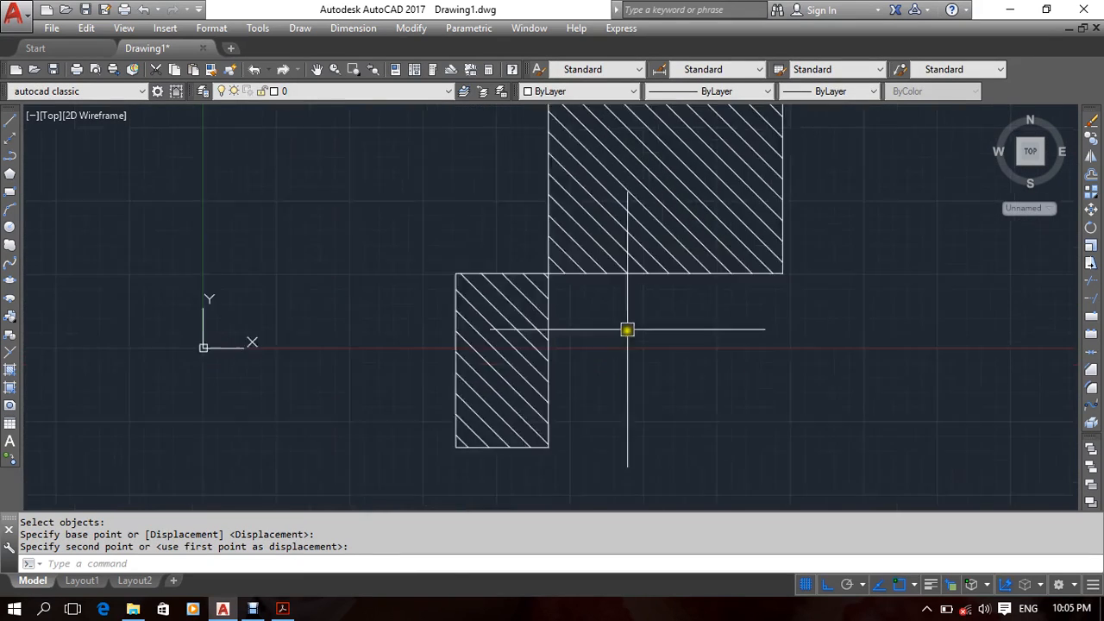
# Copy the small hatched rectangle directly above itself, placing the copy's lower-right corner on the original's upper-right corner.
pyautogui.click(675, 372)
pyautogui.click(485, 407)
pyautogui.write('c')
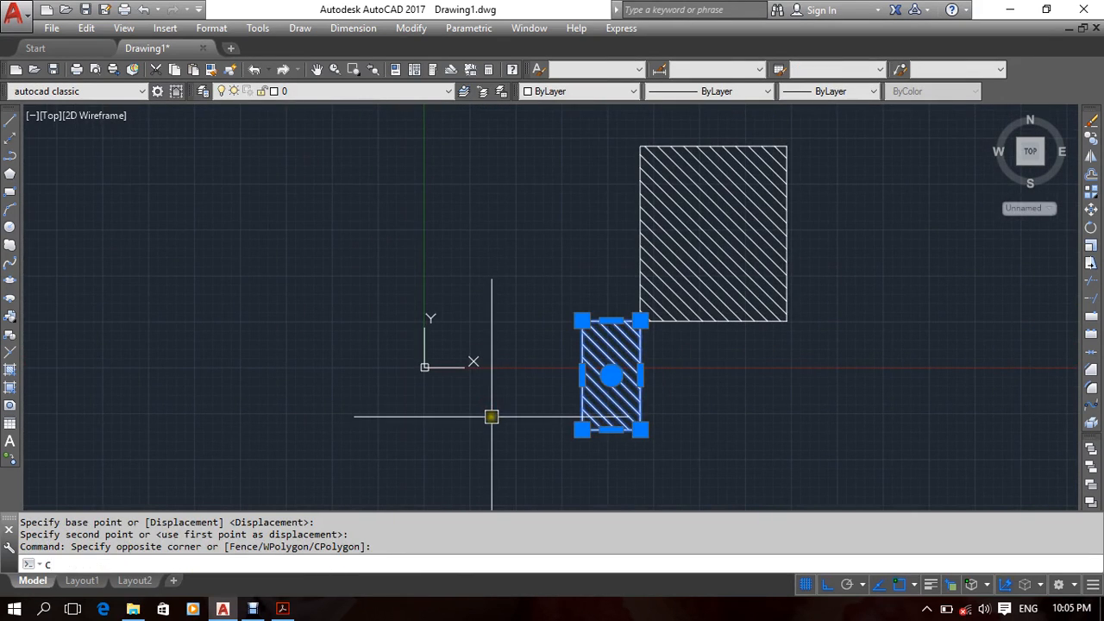
pyautogui.write('o')
pyautogui.press('Return')
pyautogui.click(640, 430)
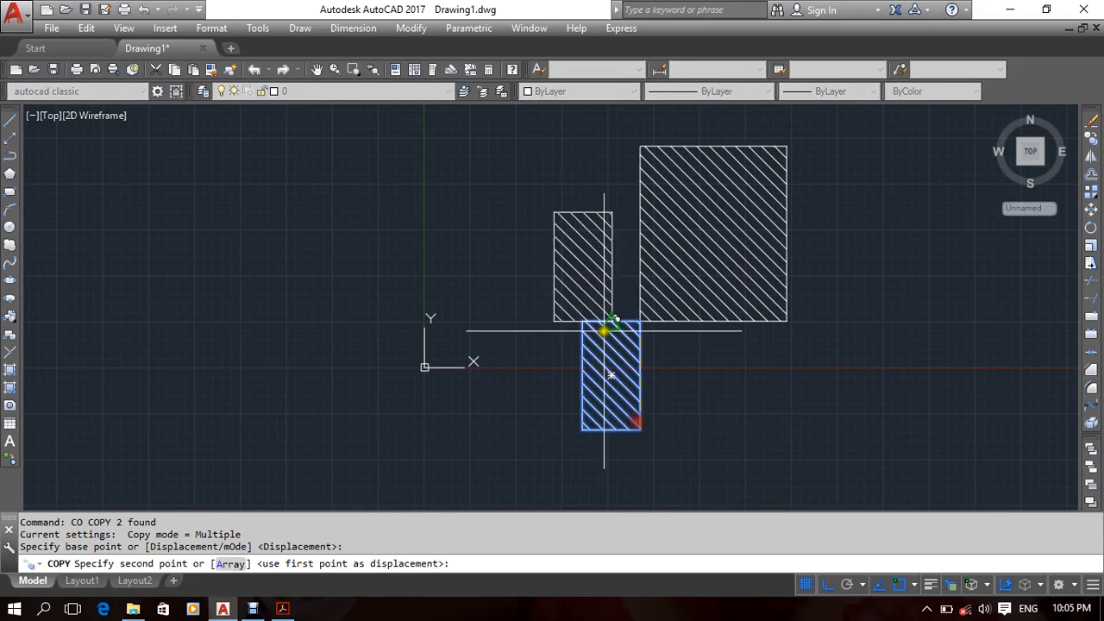
pyautogui.scroll(4, 665, 326)
pyautogui.click(660, 315)
pyautogui.press('Return')
pyautogui.moveTo(695, 374)
pyautogui.mouseDown(button='middle')
pyautogui.moveTo(740, 382)
pyautogui.moveTo(752, 362)
pyautogui.moveTo(730, 356)
pyautogui.moveTo(738, 358)
pyautogui.mouseUp(button='middle')
pyautogui.scroll(-2, 485, 281)
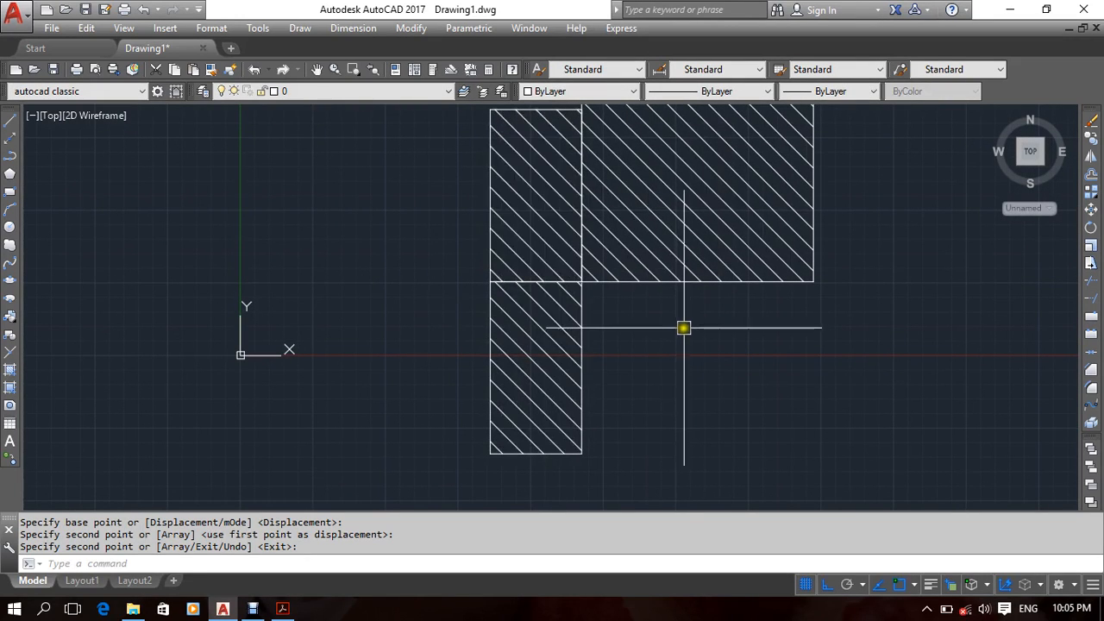
pyautogui.moveTo(667, 300); pyautogui.dragTo(711, 328, button='middle')
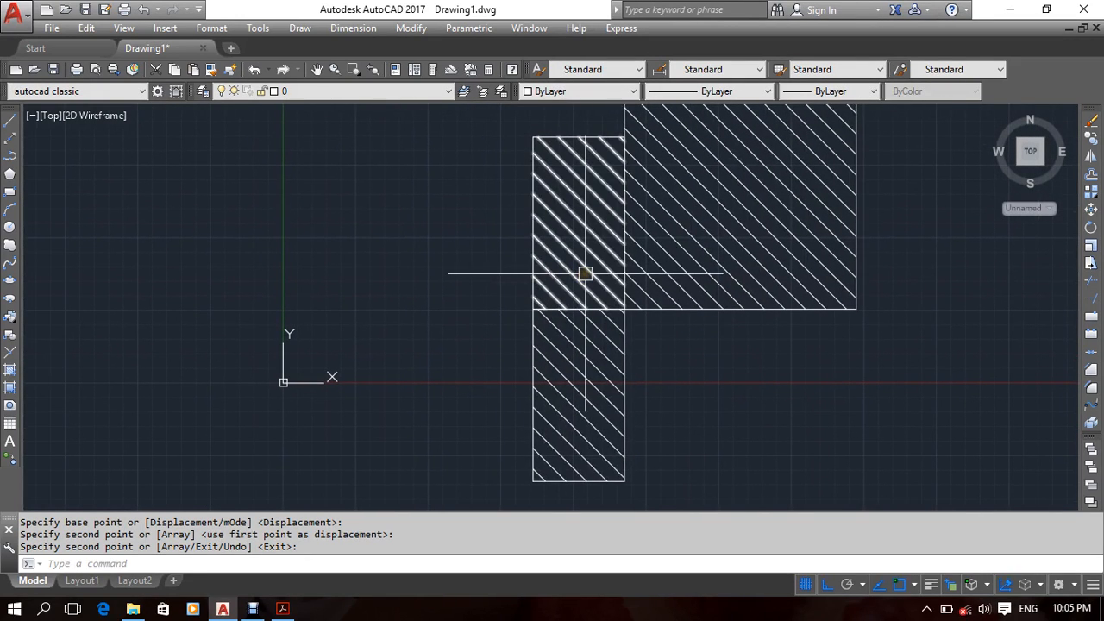
# Delete the hatch inside the upper small rectangle, keeping its outline.
pyautogui.scroll(3, 583, 285)
pyautogui.moveTo(581, 291)
pyautogui.mouseDown(button='middle')
pyautogui.moveTo(574, 271)
pyautogui.moveTo(549, 293)
pyautogui.mouseUp(button='middle')
pyautogui.scroll(-4, 582, 264)
pyautogui.press('Return')
pyautogui.click(548, 285)
pyautogui.press('Delete')
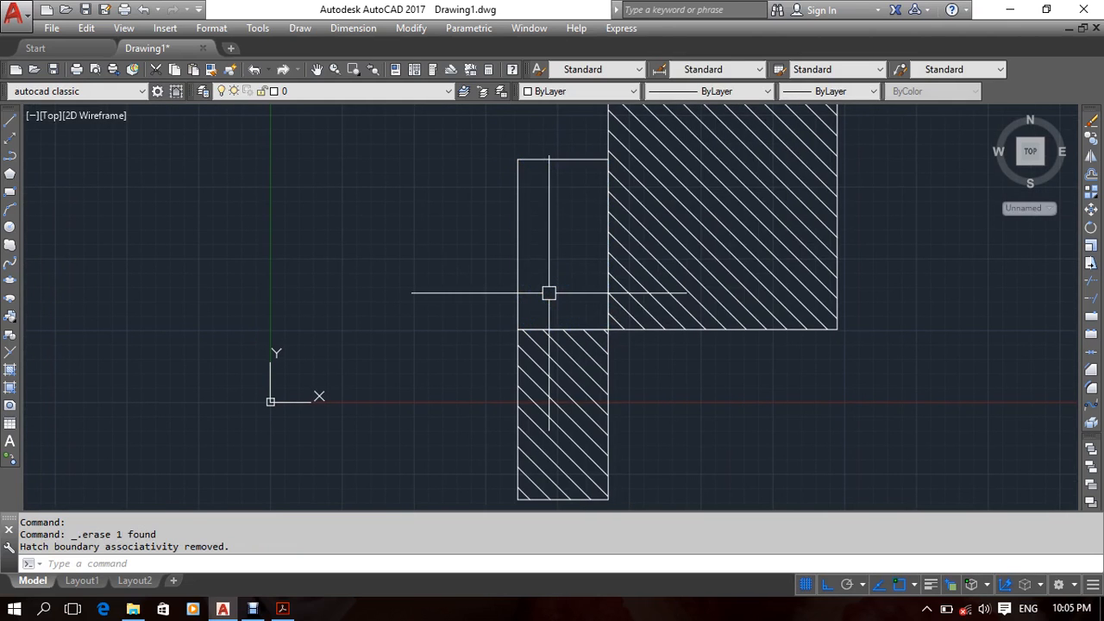
# Hatch the empty upper small rectangle again with the current diagonal line pattern by picking a point inside it.
pyautogui.write('h')
pyautogui.press('Return')
pyautogui.click(502, 84)
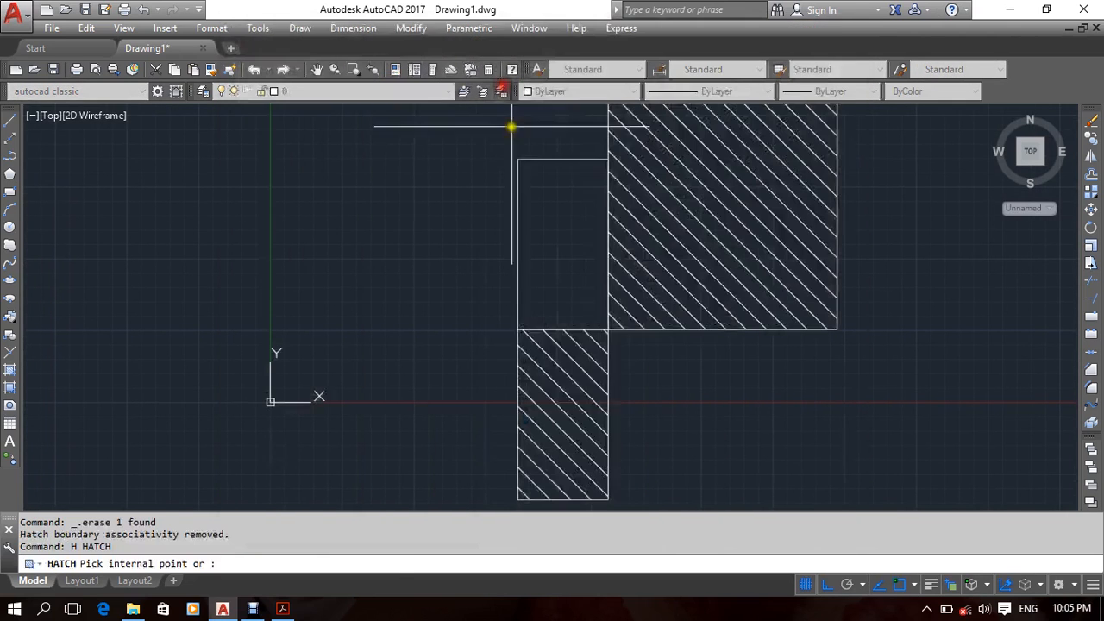
pyautogui.click(553, 246)
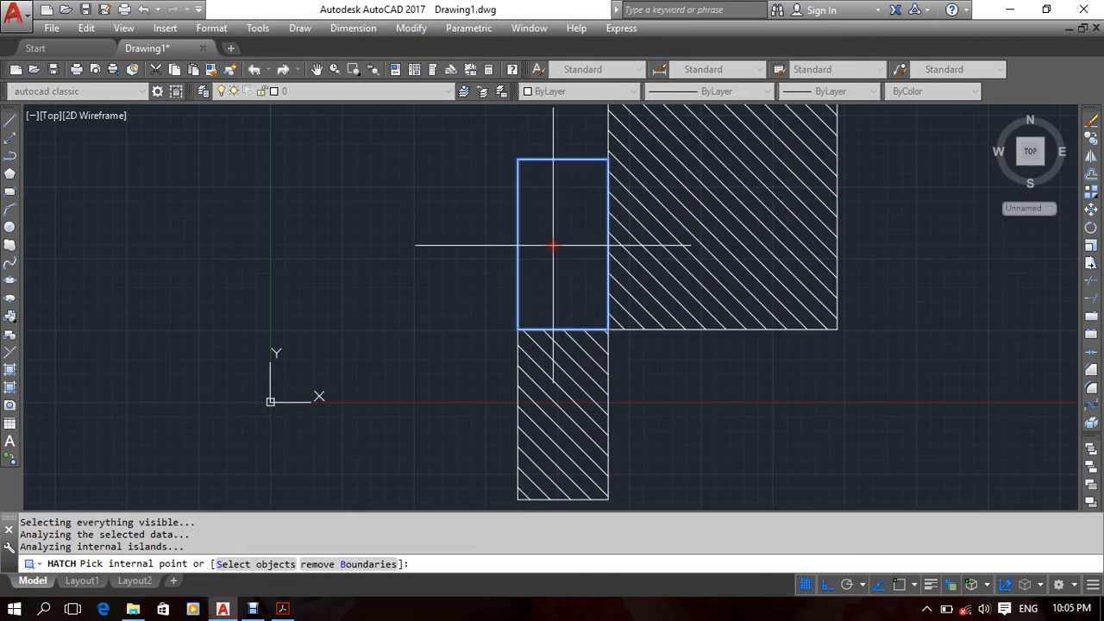
pyautogui.press('Return')
pyautogui.click(650, 520)
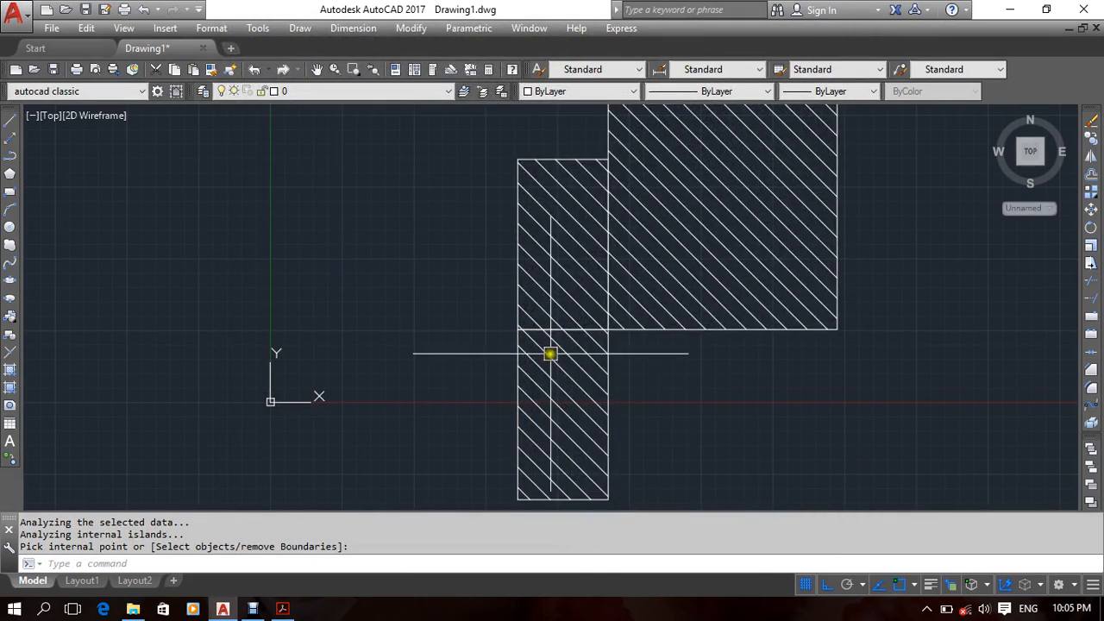
# Examine how the new hatch's lines meet the neighbouring hatches around the corner where the three rectangles touch.
pyautogui.scroll(4, 653, 389)
pyautogui.scroll(2, 653, 308)
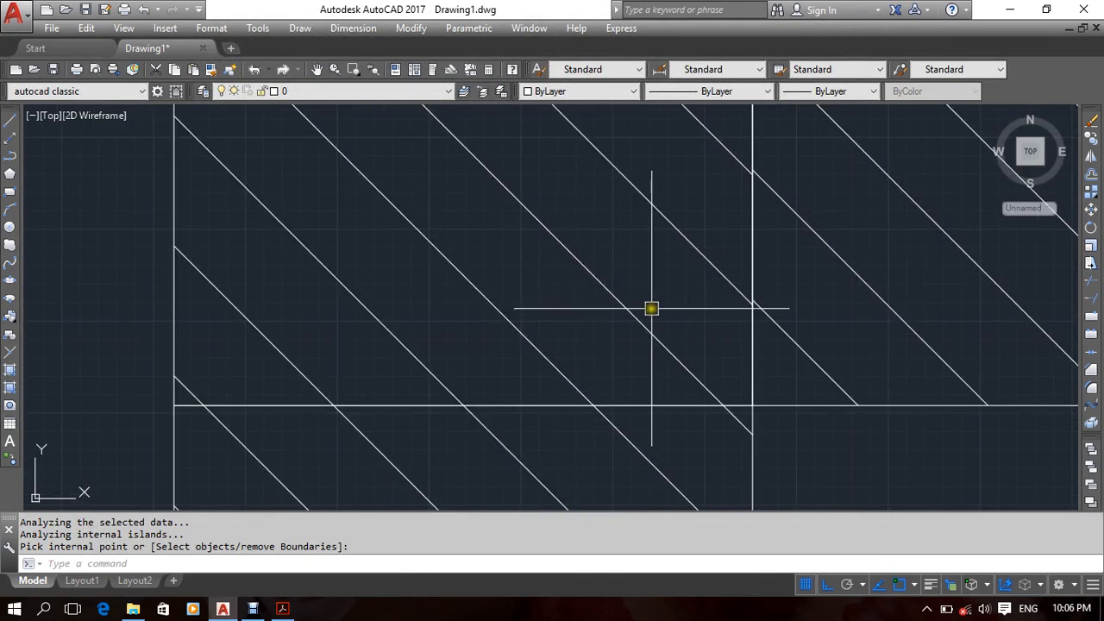
pyautogui.scroll(-1, 588, 241)
pyautogui.scroll(4, 666, 272)
pyautogui.scroll(-1, 681, 298)
pyautogui.moveTo(721, 349)
pyautogui.mouseDown(button='middle')
pyautogui.moveTo(624, 261)
pyautogui.moveTo(607, 189)
pyautogui.moveTo(554, 297)
pyautogui.mouseUp(button='middle')
pyautogui.scroll(3, 572, 234)
pyautogui.scroll(-8, 553, 241)
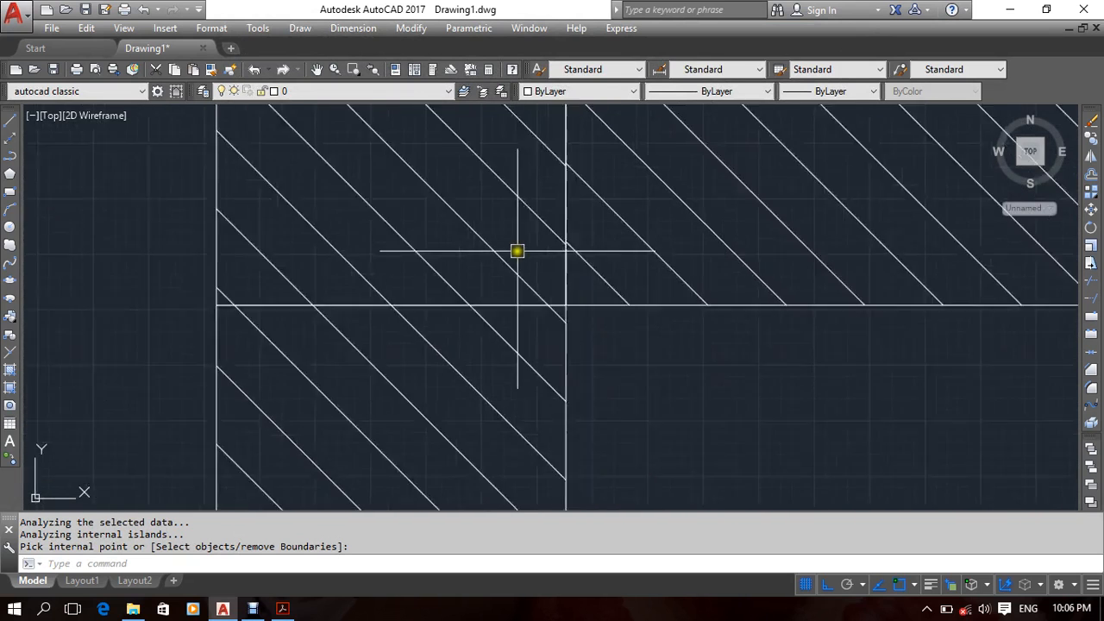
pyautogui.moveTo(478, 252)
pyautogui.mouseDown(button='middle')
pyautogui.moveTo(508, 253)
pyautogui.moveTo(498, 283)
pyautogui.mouseUp(button='middle')
pyautogui.scroll(1, 518, 244)
pyautogui.scroll(1, 486, 332)
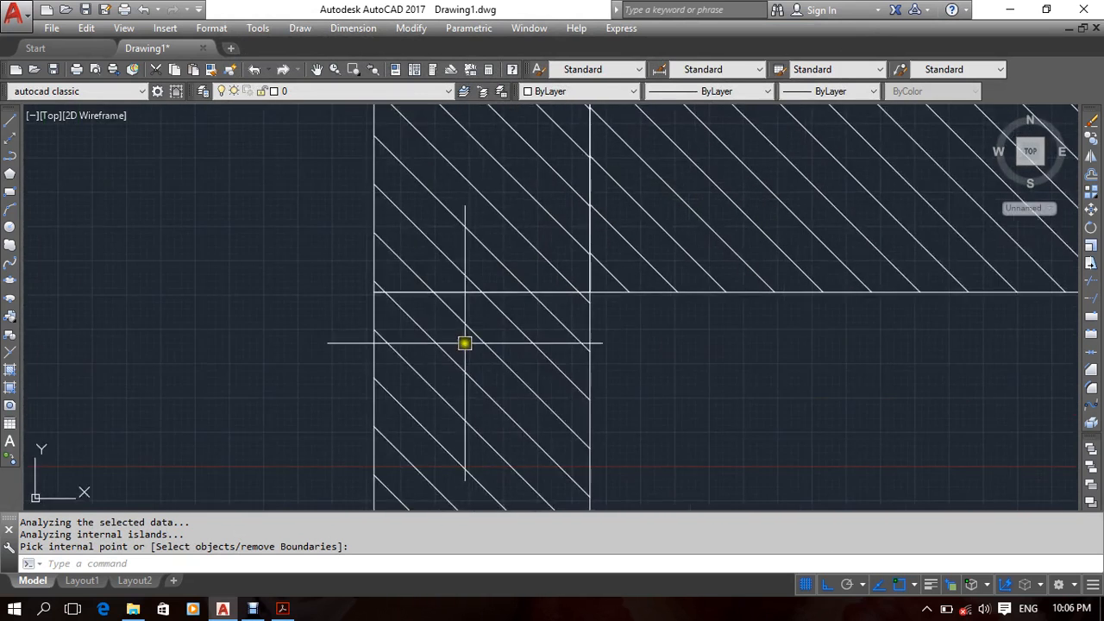
# Examine the alignment of the hatch lines along the edge shared by the two small rectangles, up to the common corner.
pyautogui.moveTo(466, 342); pyautogui.dragTo(472, 305, button='middle')
pyautogui.scroll(4, 399, 265)
pyautogui.scroll(2, 331, 186)
pyautogui.scroll(-6, 362, 287)
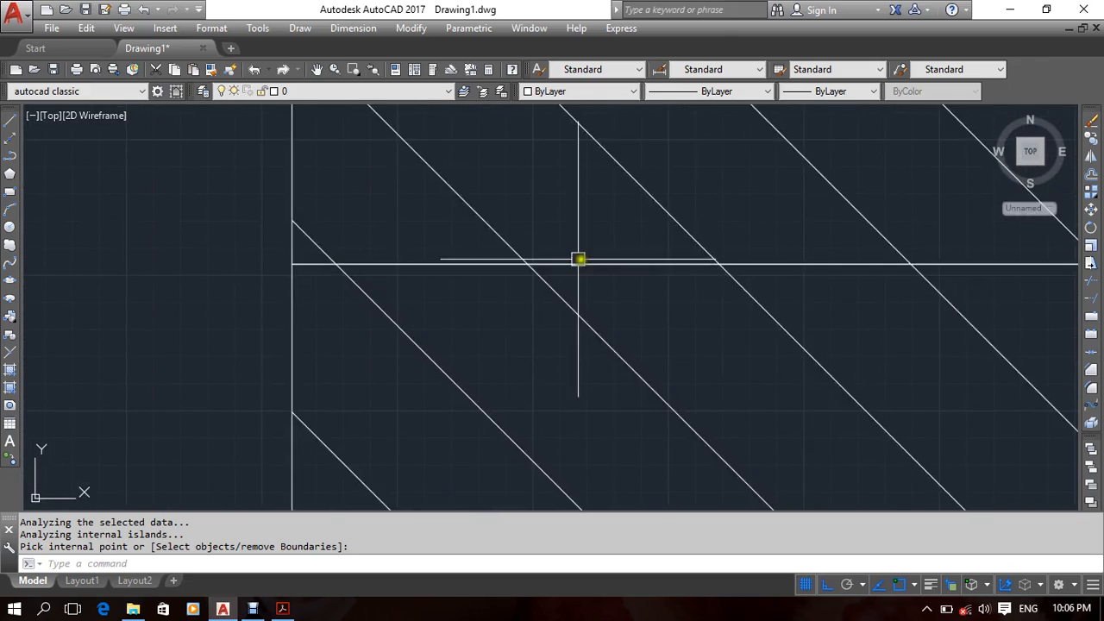
pyautogui.moveTo(689, 264); pyautogui.dragTo(522, 301, button='middle')
pyautogui.scroll(4, 523, 300)
pyautogui.scroll(-6, 520, 245)
pyautogui.moveTo(781, 234)
pyautogui.mouseDown(button='middle')
pyautogui.moveTo(642, 271)
pyautogui.moveTo(515, 337)
pyautogui.mouseUp(button='middle')
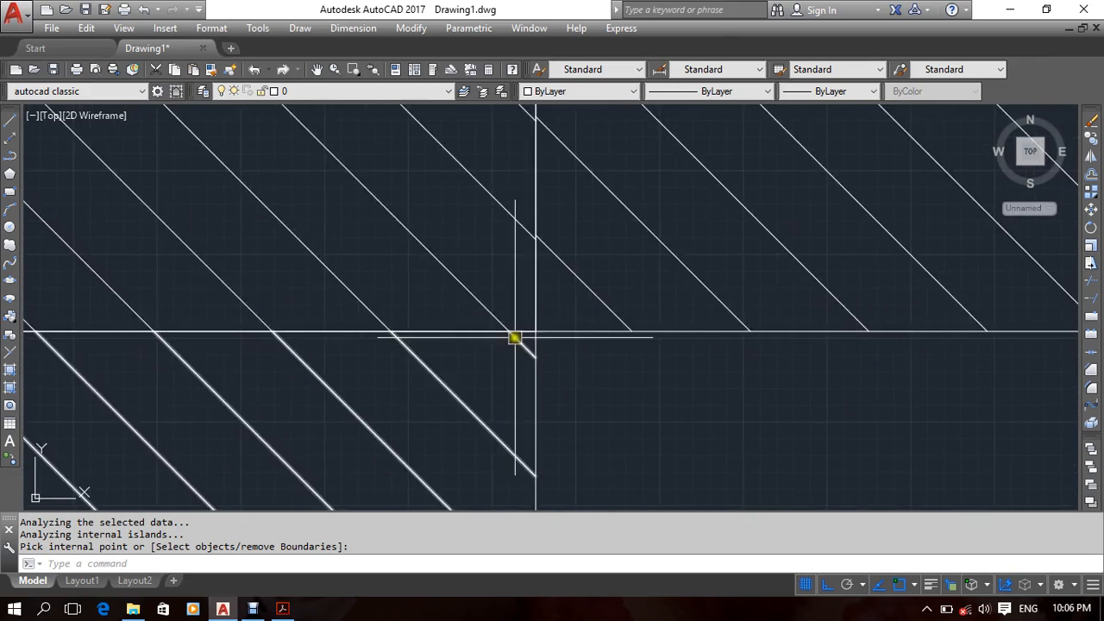
pyautogui.scroll(7, 431, 342)
pyautogui.scroll(-5, 426, 332)
pyautogui.scroll(-6, 420, 325)
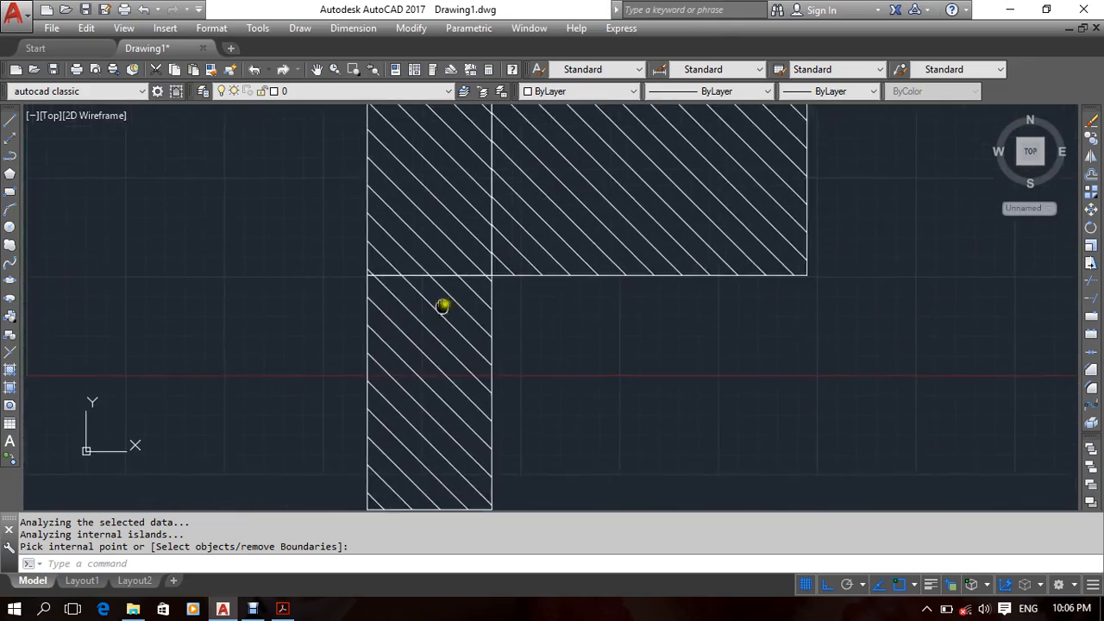
pyautogui.moveTo(443, 305); pyautogui.dragTo(431, 239, button='middle')
pyautogui.moveTo(485, 312)
pyautogui.mouseDown(button='middle')
pyautogui.moveTo(520, 360)
pyautogui.moveTo(483, 342)
pyautogui.moveTo(468, 310)
pyautogui.mouseUp(button='middle')
pyautogui.scroll(-3, 495, 325)
pyautogui.scroll(3, 502, 284)
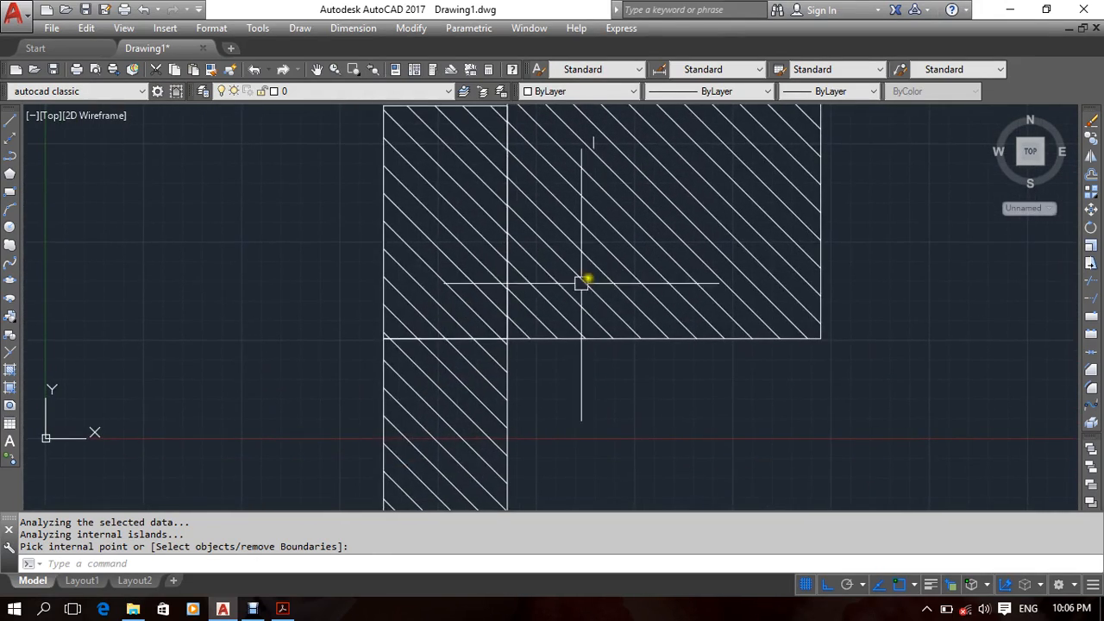
pyautogui.scroll(-4, 632, 374)
pyautogui.scroll(4, 613, 360)
pyautogui.moveTo(616, 359); pyautogui.dragTo(641, 330, button='middle')
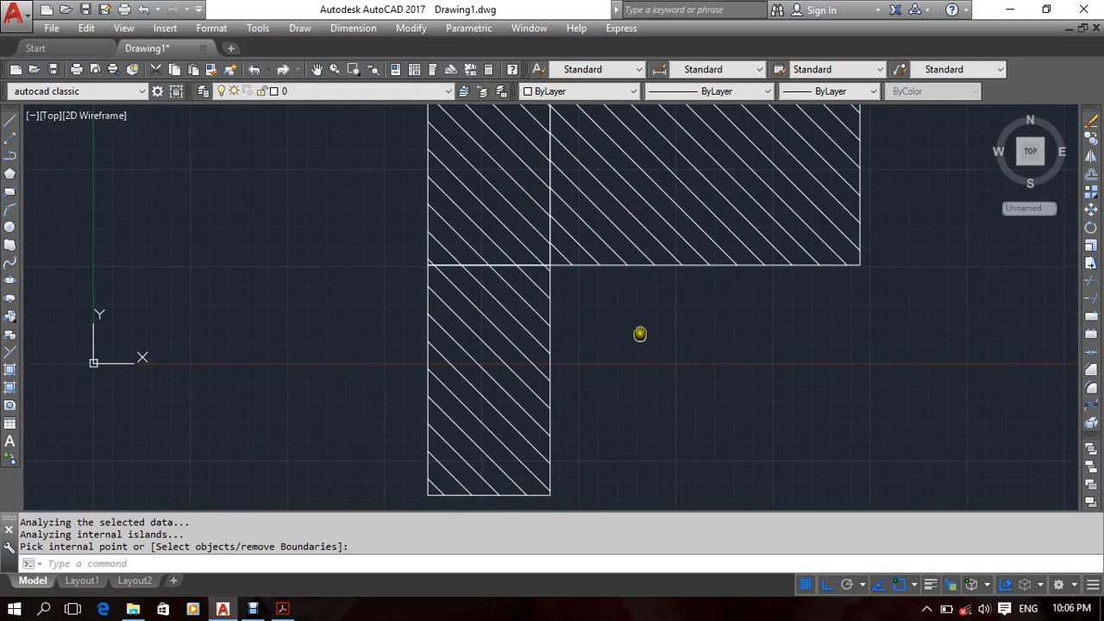
pyautogui.moveTo(577, 361); pyautogui.dragTo(605, 351, button='middle')
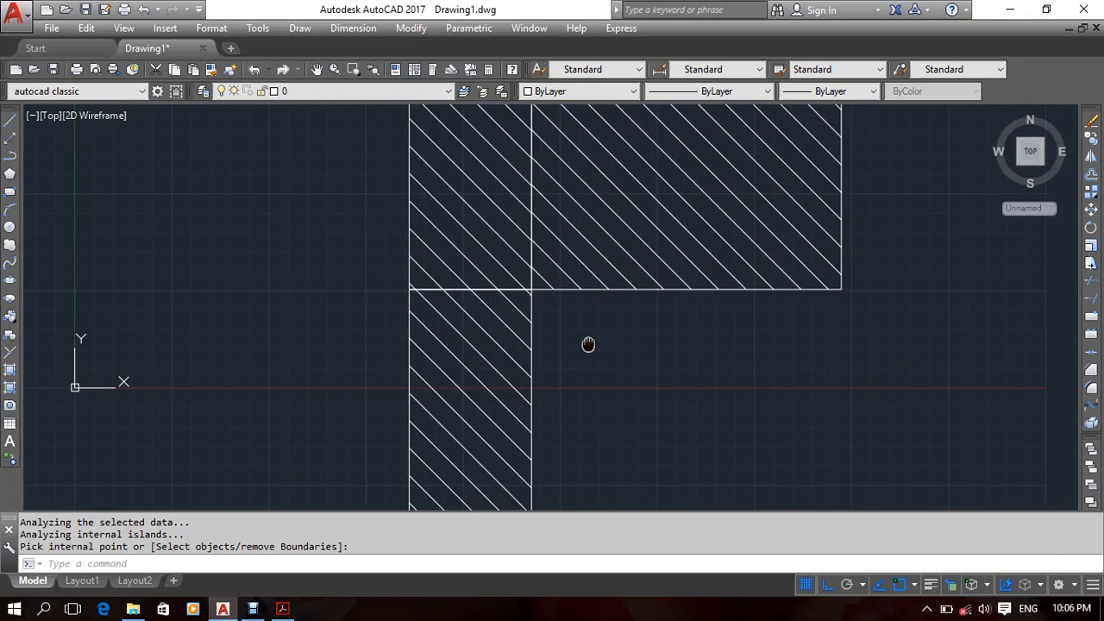
pyautogui.moveTo(589, 345)
pyautogui.mouseDown(button='middle')
pyautogui.moveTo(569, 348)
pyautogui.moveTo(555, 385)
pyautogui.mouseUp(button='middle')
# Select the large rectangle's hatch and examine how its lines meet the upper small rectangle's hatch along their shared edge.
pyautogui.press('Return')
pyautogui.click(581, 301)
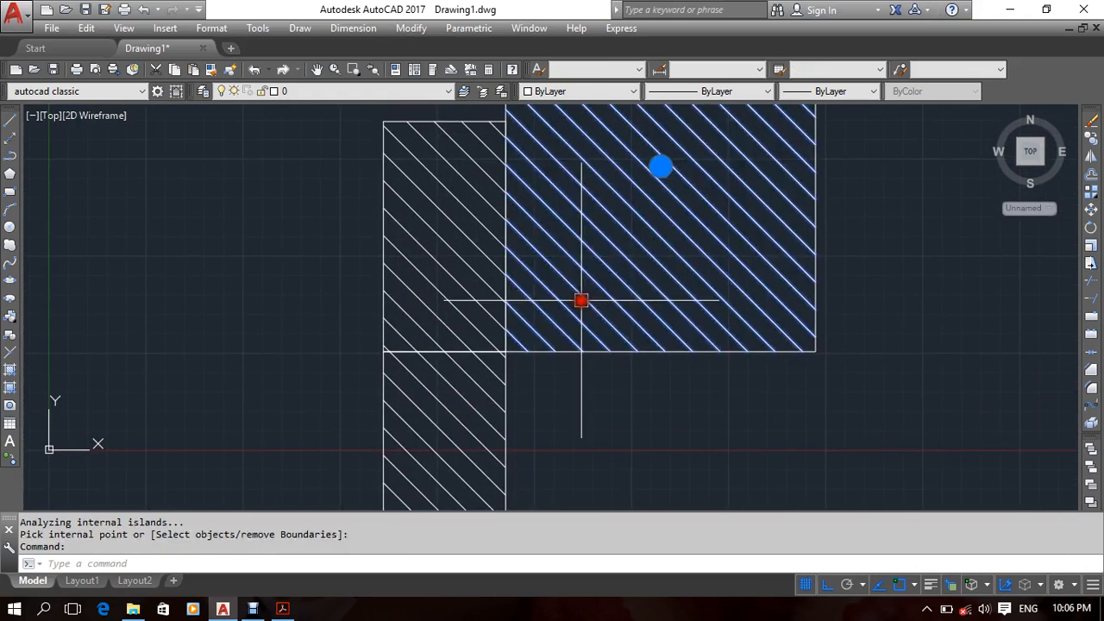
pyautogui.scroll(6, 498, 171)
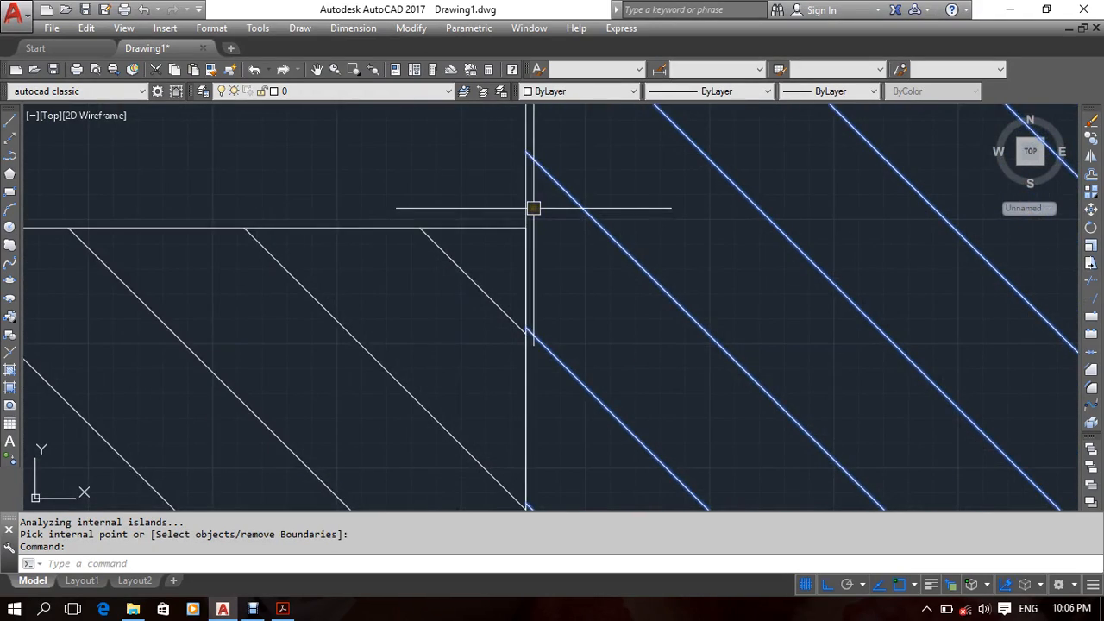
pyautogui.scroll(-5, 332, 151)
pyautogui.scroll(8, 468, 247)
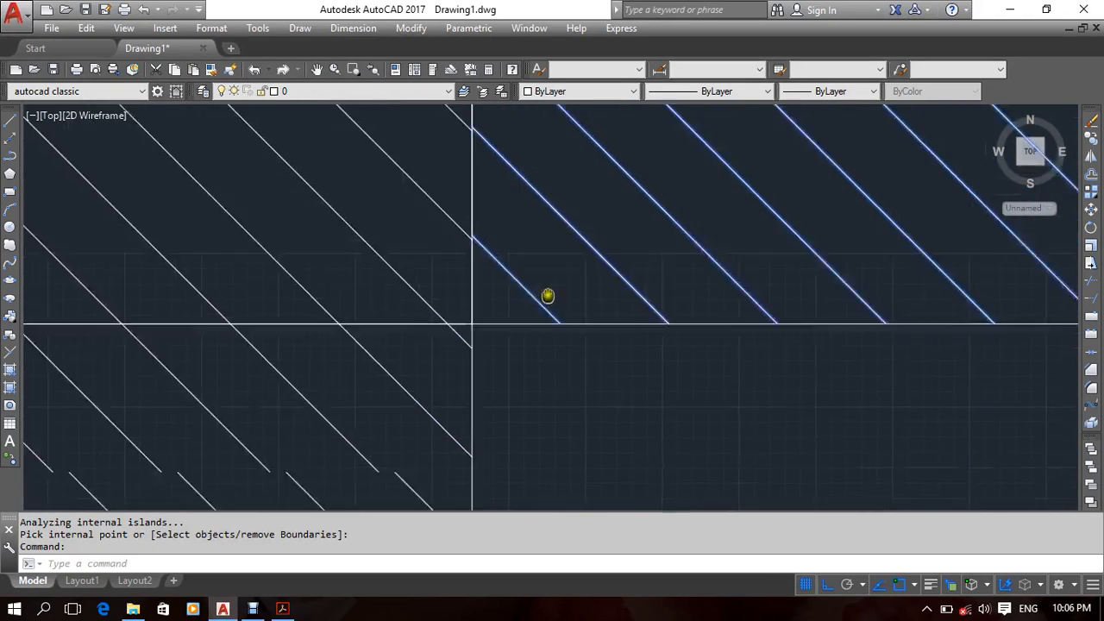
pyautogui.scroll(-7, 509, 247)
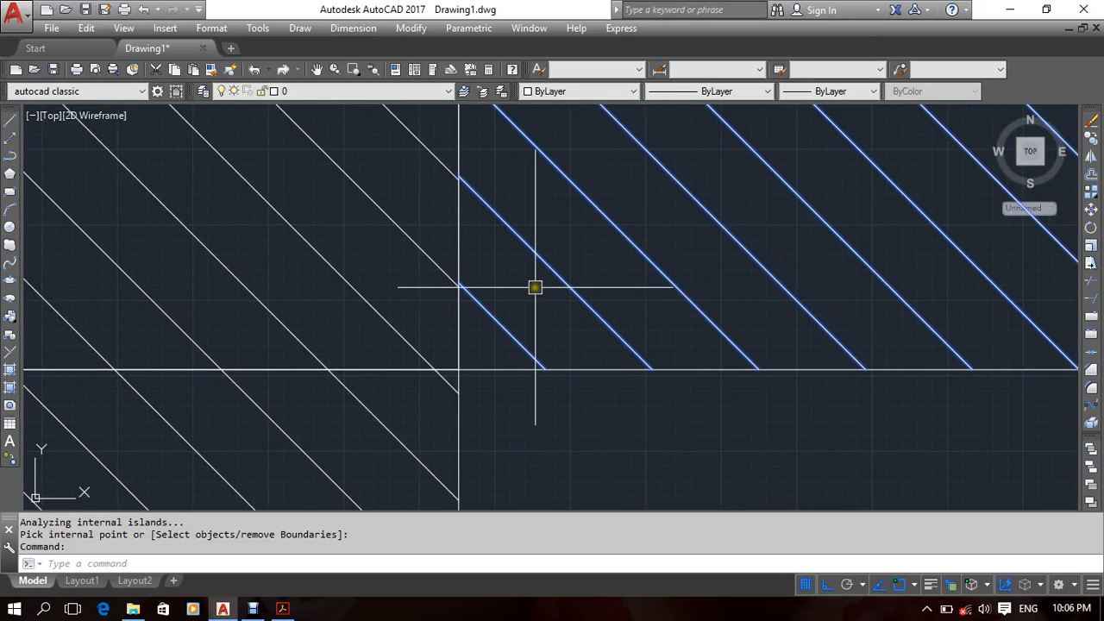
pyautogui.moveTo(573, 338); pyautogui.dragTo(513, 337, button='middle')
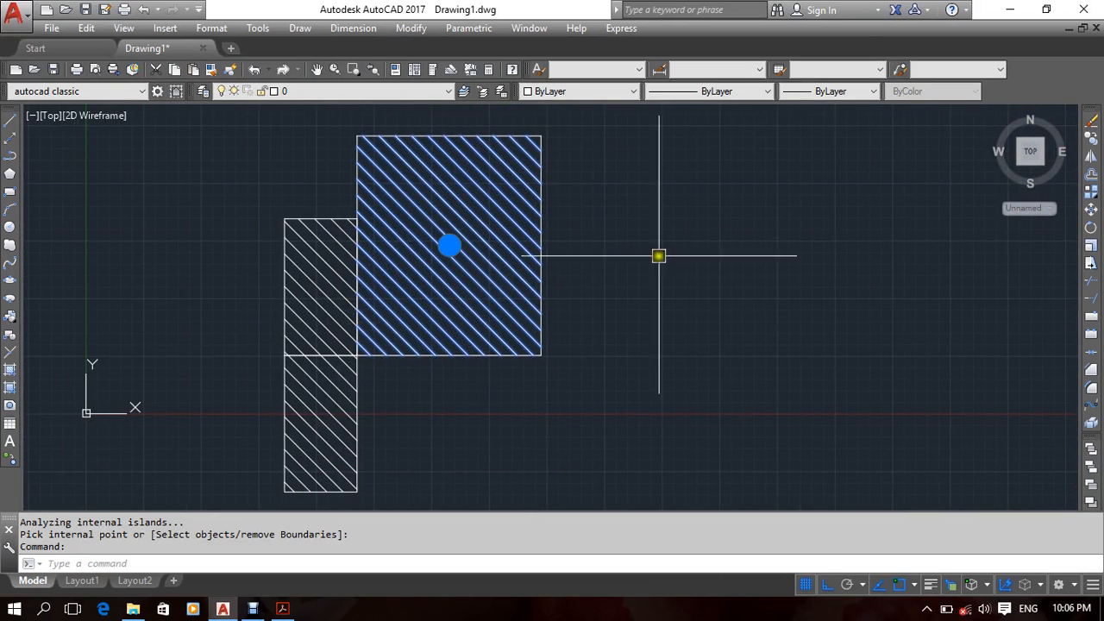
# Try setting the large square's hatch origin at the neighbouring rectangle's hatch line end on the shared edge, and preview it.
pyautogui.rightClick(659, 160)
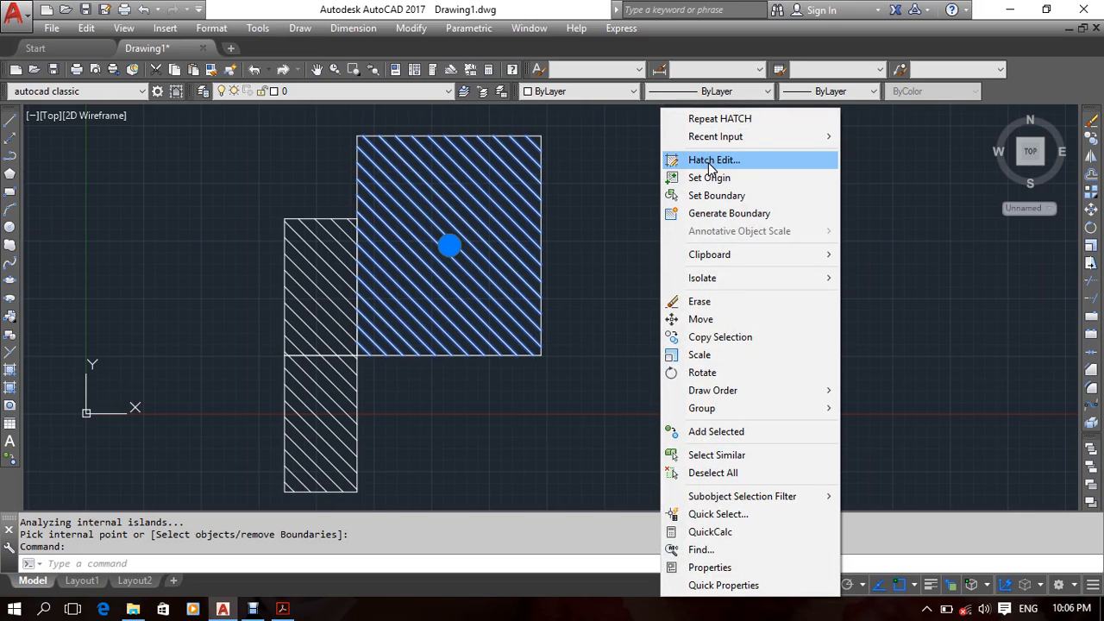
pyautogui.click(711, 163)
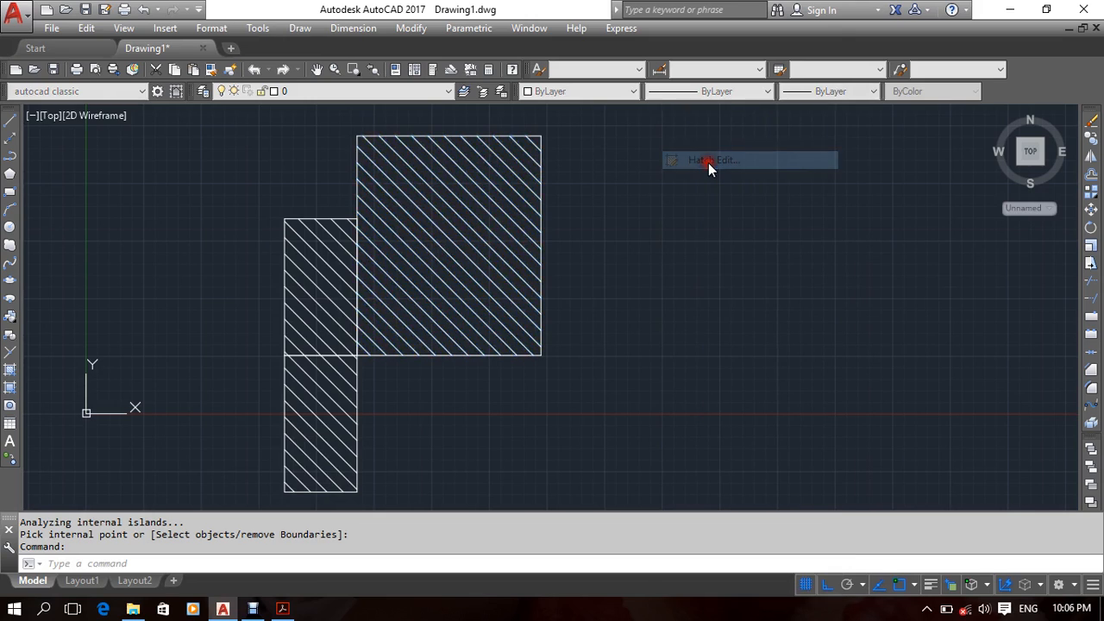
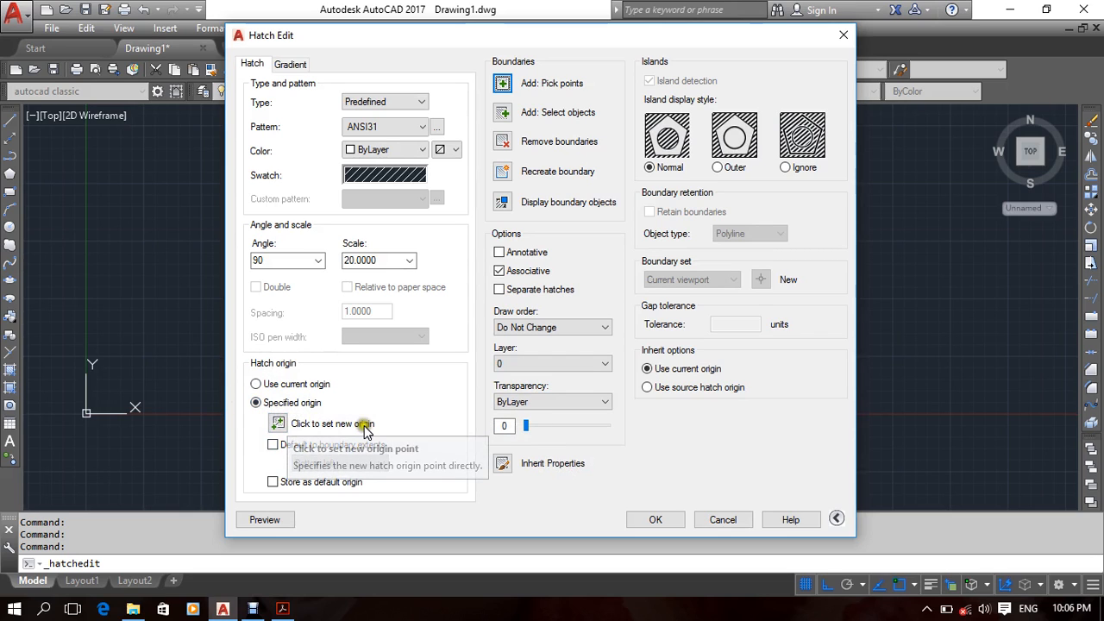
pyautogui.click(277, 424)
pyautogui.scroll(8, 323, 426)
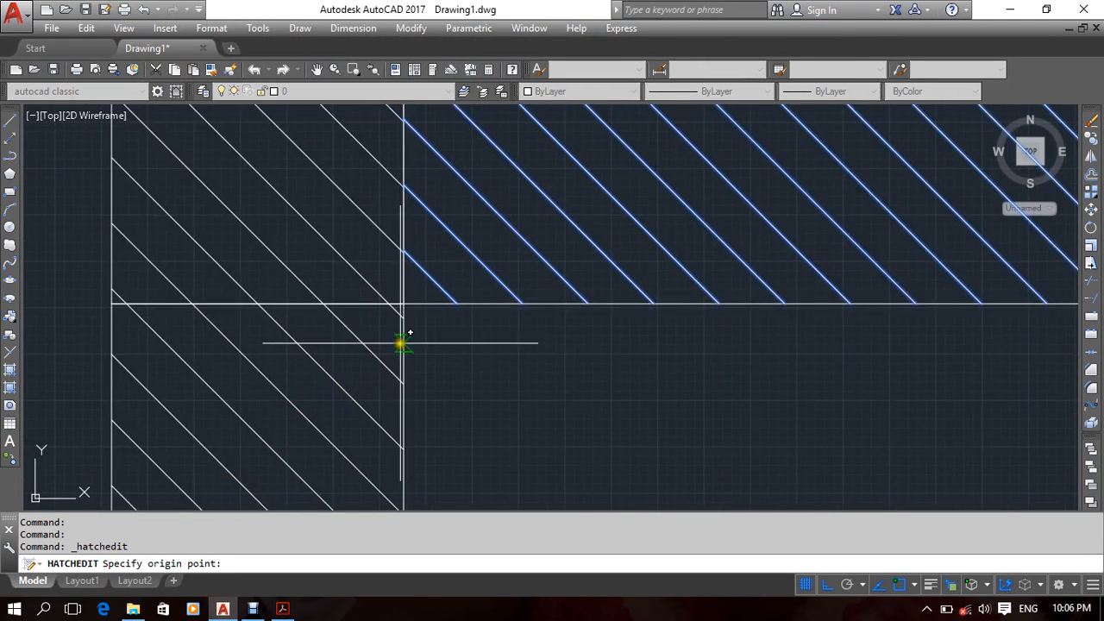
pyautogui.scroll(5, 372, 218)
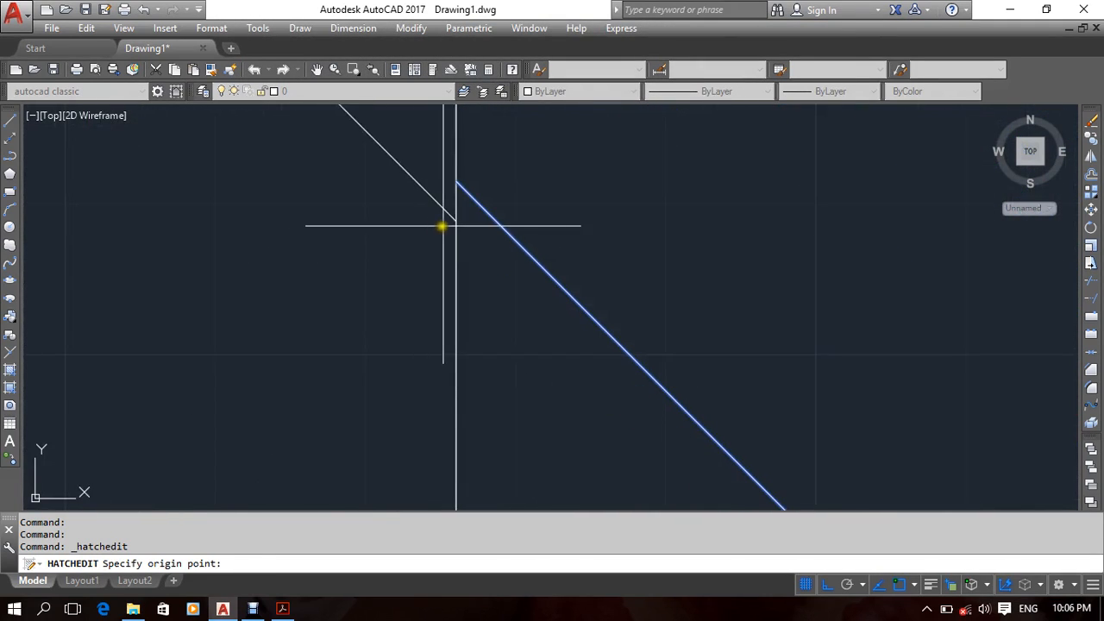
pyautogui.scroll(6, 454, 218)
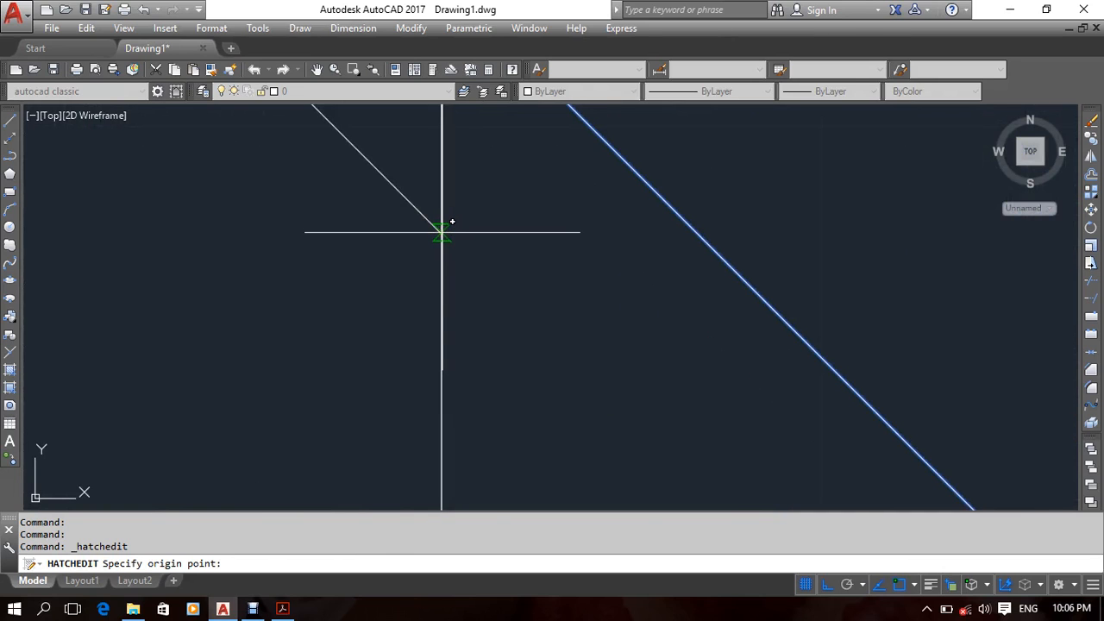
pyautogui.click(442, 232)
pyautogui.click(263, 520)
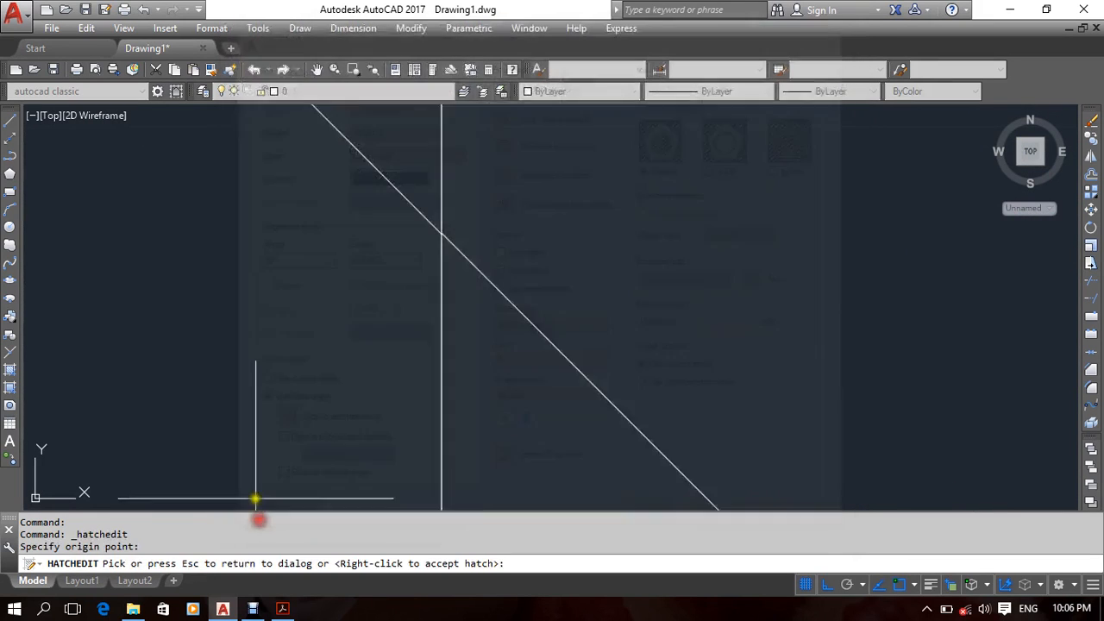
# Examine the hatch line alignment along the shared edge between the large square and the narrow rectangles, and leave hatch editing.
pyautogui.scroll(-5, 621, 258)
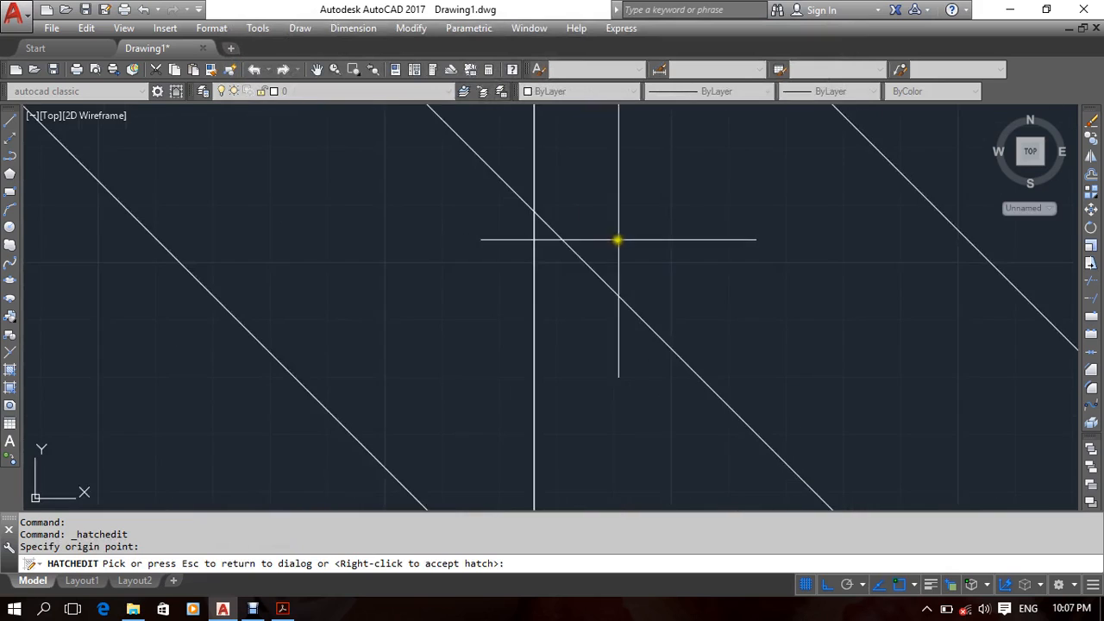
pyautogui.moveTo(734, 284)
pyautogui.mouseDown(button='middle')
pyautogui.moveTo(636, 342)
pyautogui.moveTo(643, 377)
pyautogui.mouseUp(button='middle')
pyautogui.scroll(6, 603, 362)
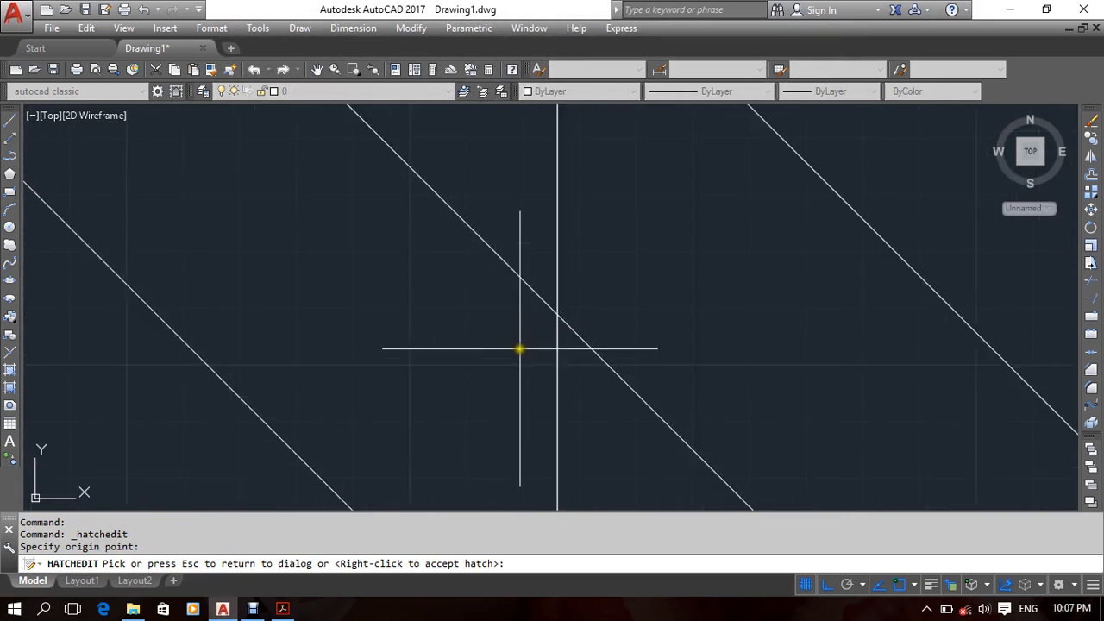
pyautogui.moveTo(482, 485); pyautogui.dragTo(500, 332, button='middle')
pyautogui.scroll(6, 544, 257)
pyautogui.moveTo(529, 242); pyautogui.dragTo(423, 300, button='middle')
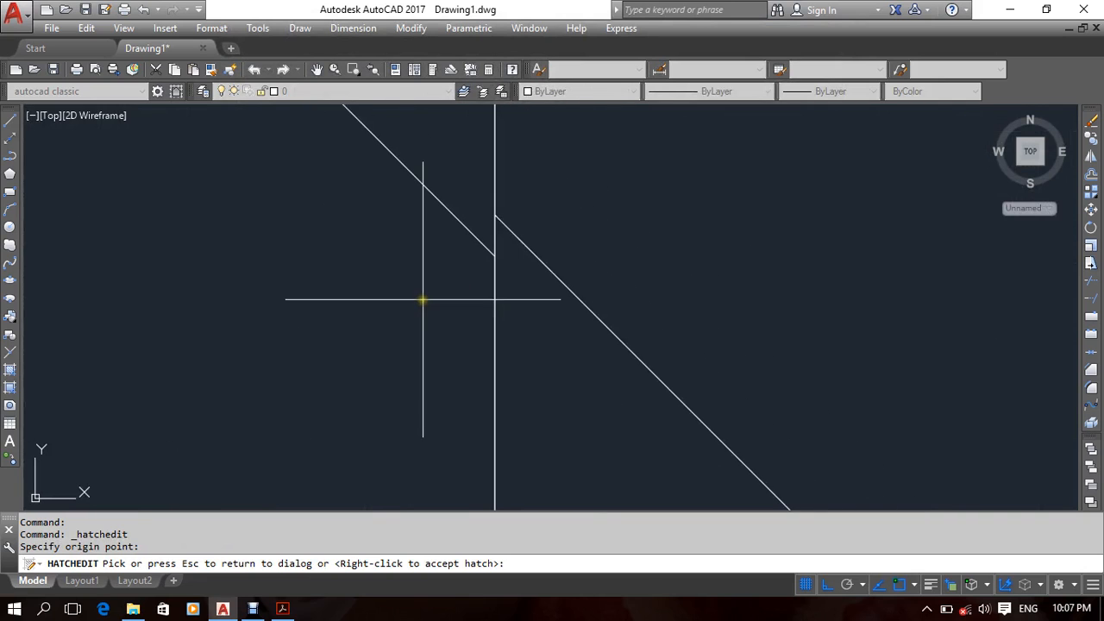
pyautogui.scroll(-14, 410, 284)
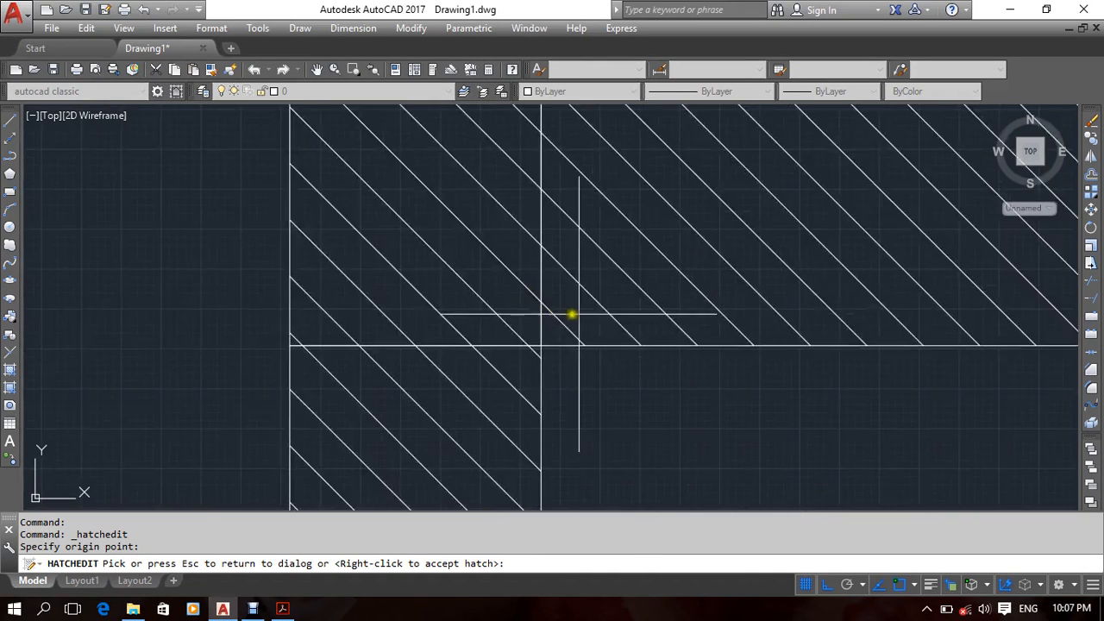
pyautogui.moveTo(568, 321); pyautogui.dragTo(552, 338, button='middle')
pyautogui.press('Escape')
pyautogui.press('Escape')
pyautogui.press('Escape')
# Delete the hatches from the large square and both narrow rectangles.
pyautogui.click(493, 264)
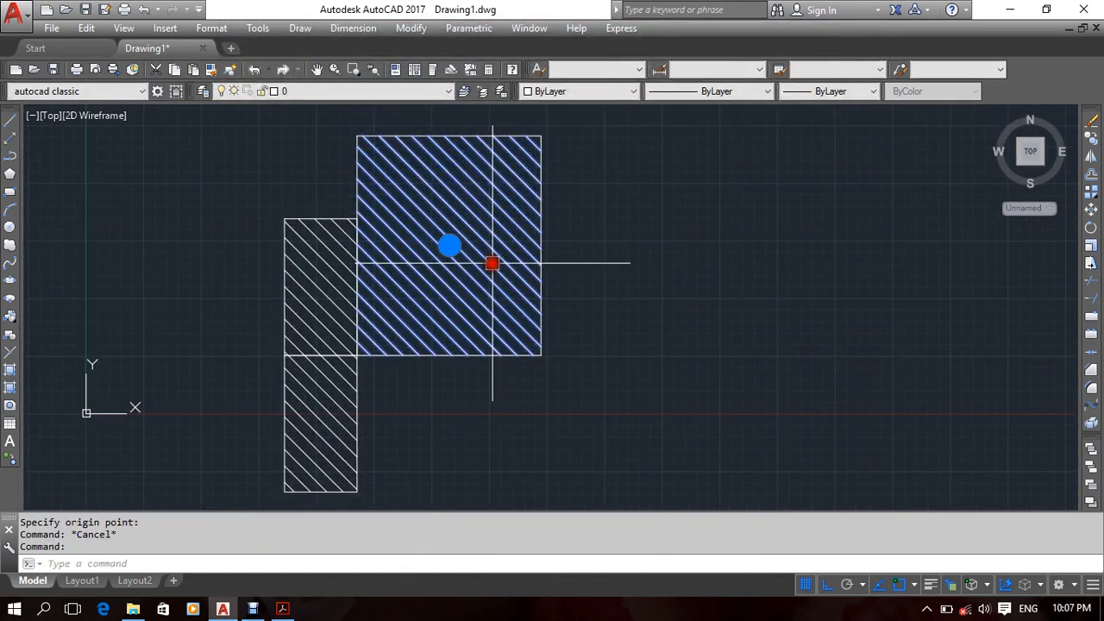
pyautogui.click(338, 320)
pyautogui.click(327, 413)
pyautogui.moveTo(321, 423)
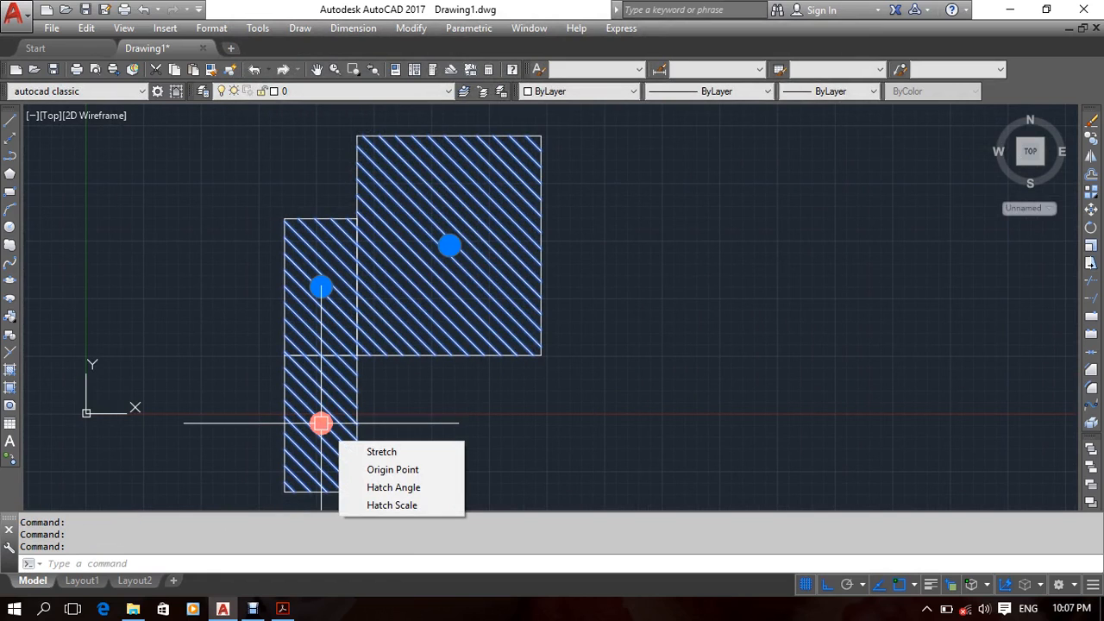
pyautogui.press('Delete')
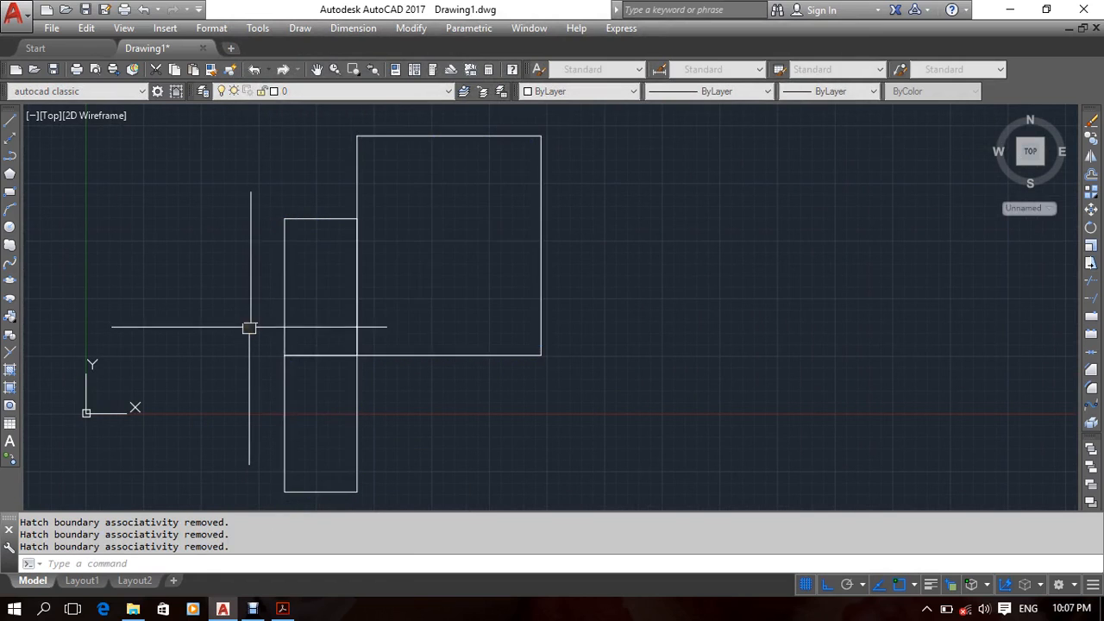
# Delete the two narrow rectangles beside the large square.
pyautogui.moveTo(449, 363); pyautogui.dragTo(566, 350, button='middle')
pyautogui.click(441, 163)
pyautogui.click(367, 235)
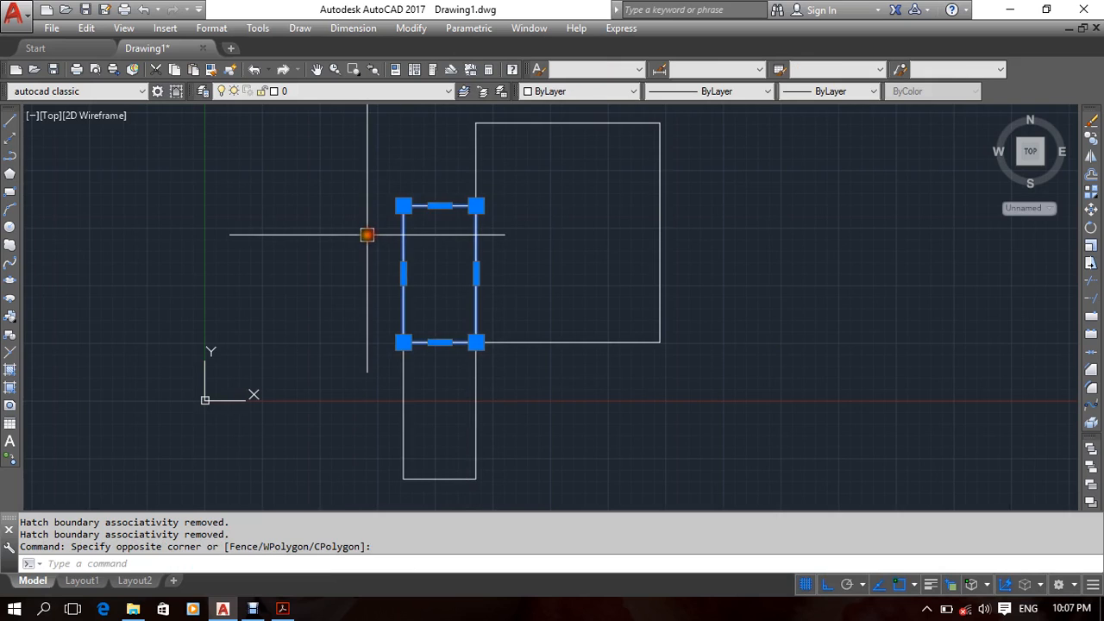
pyautogui.press('Delete')
pyautogui.moveTo(404, 372); pyautogui.dragTo(566, 305, button='middle')
pyautogui.click(658, 310)
pyautogui.click(515, 374)
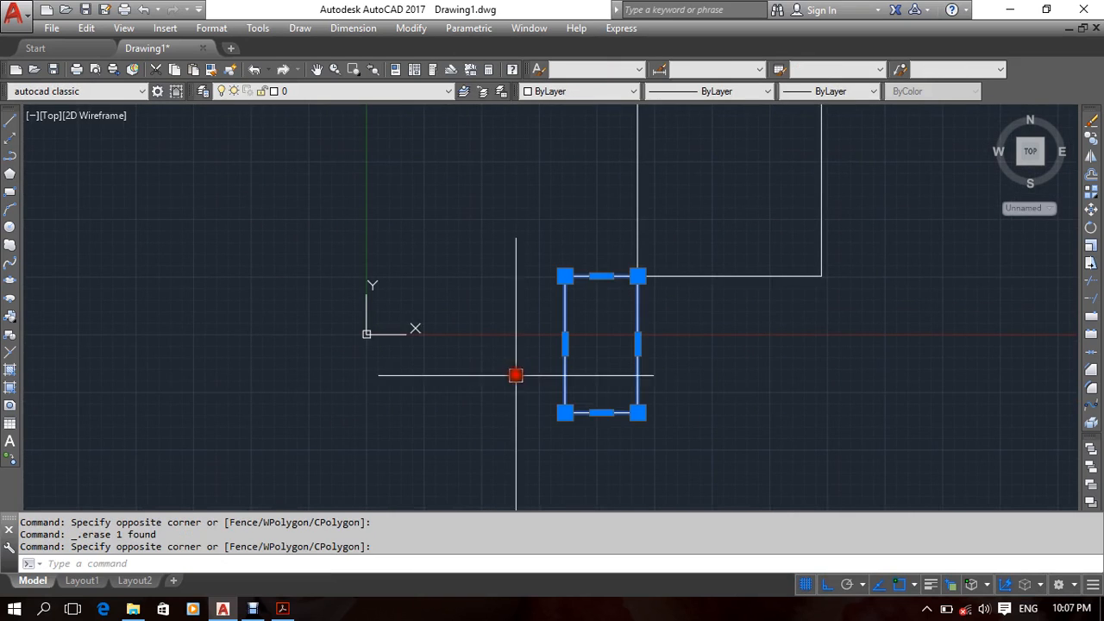
pyautogui.press('Delete')
# Draw a larger, wide rectangle to the right of the remaining square with the Rectangle command.
pyautogui.scroll(-2, 523, 384)
pyautogui.moveTo(629, 384); pyautogui.dragTo(453, 438, button='middle')
pyautogui.moveTo(577, 399); pyautogui.dragTo(587, 373, button='middle')
pyautogui.write('C')
pyautogui.press('Return')
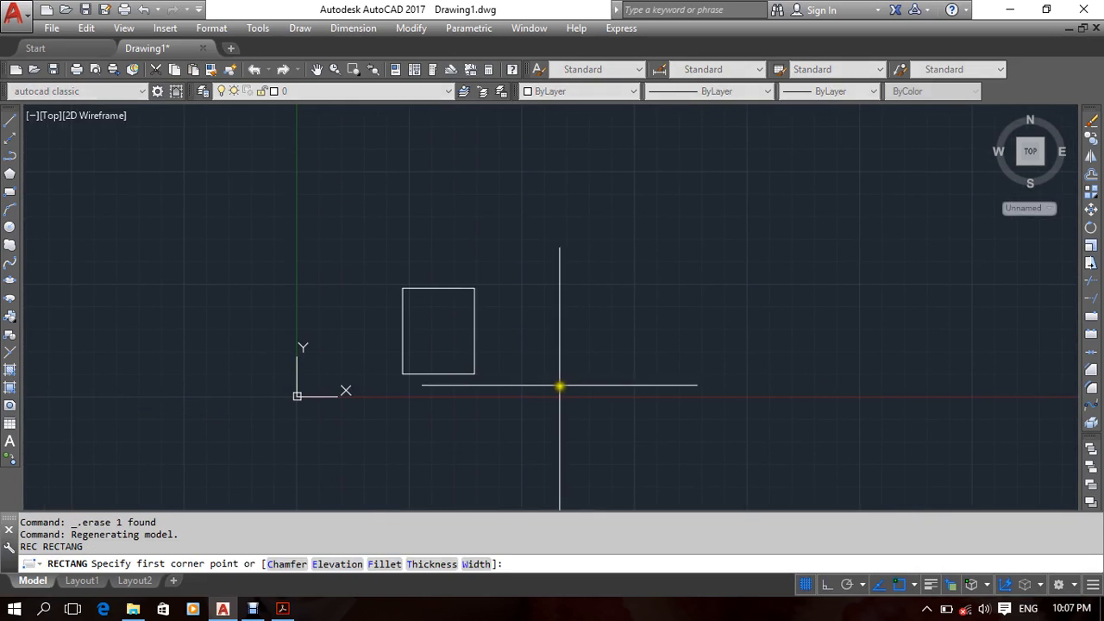
pyautogui.click(555, 382)
pyautogui.click(860, 196)
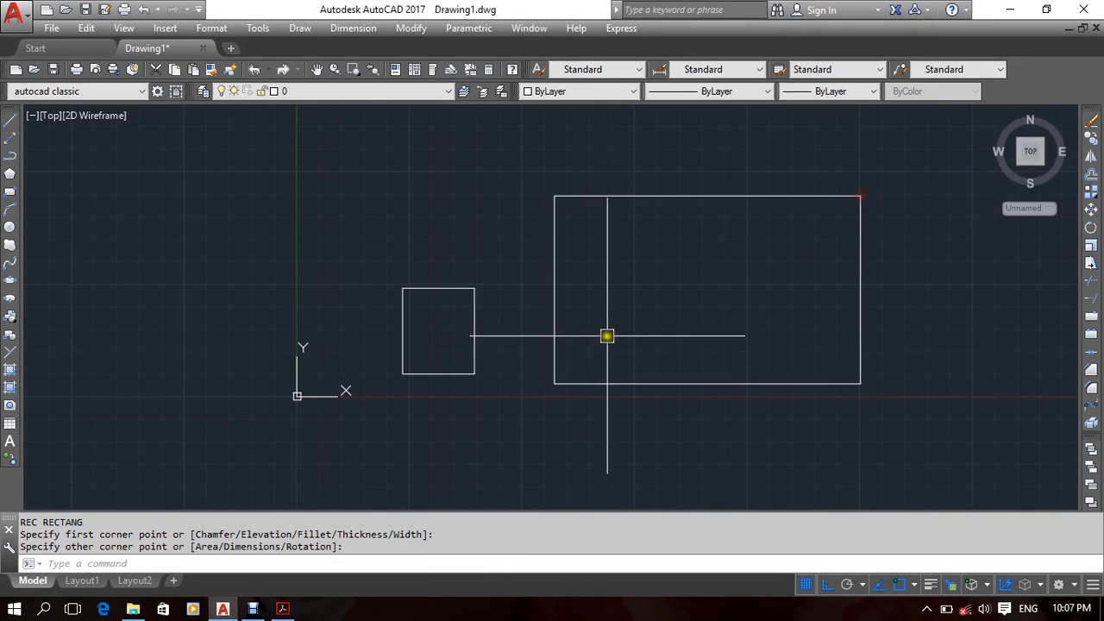
# Start a new hatch and choose the predefined AR-B816C brick pattern.
pyautogui.write('H')
pyautogui.press('Return')
pyautogui.click(389, 175)
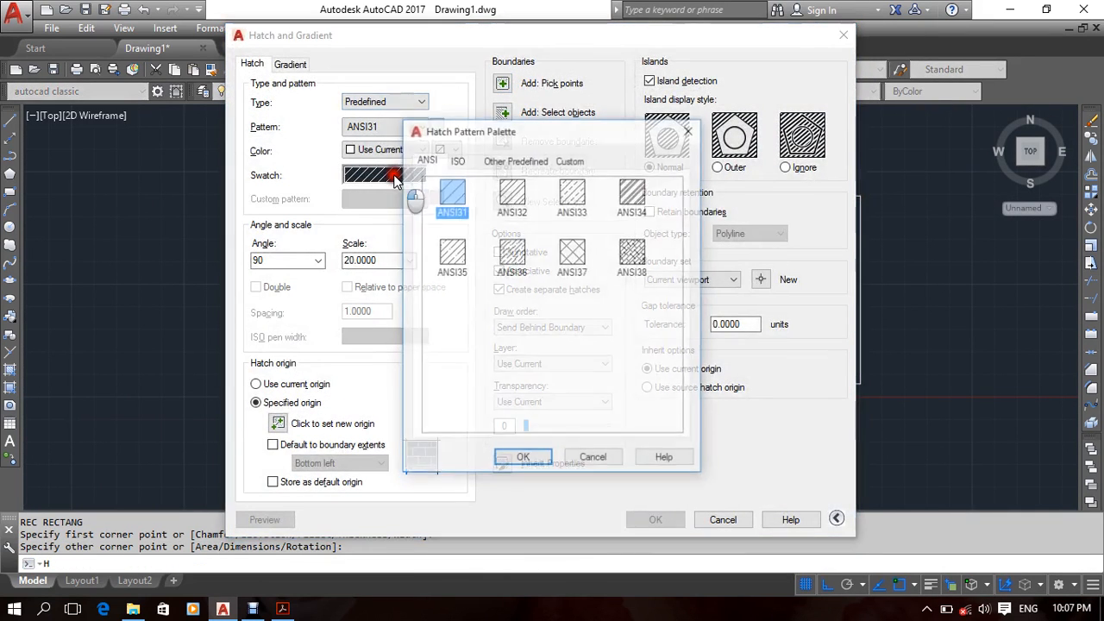
pyautogui.click(473, 159)
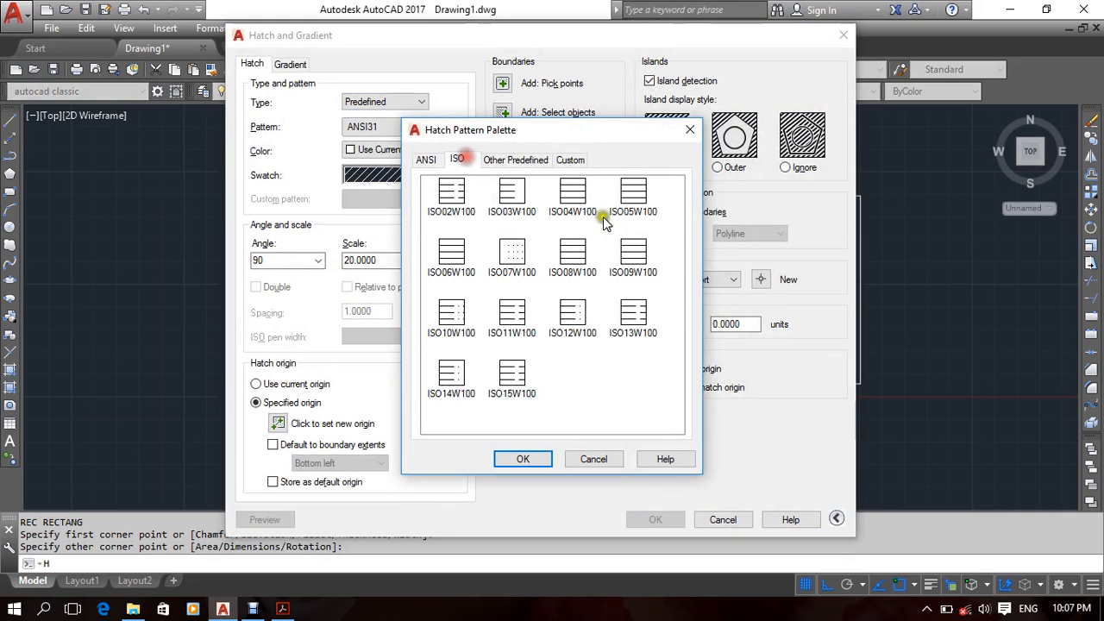
pyautogui.click(527, 160)
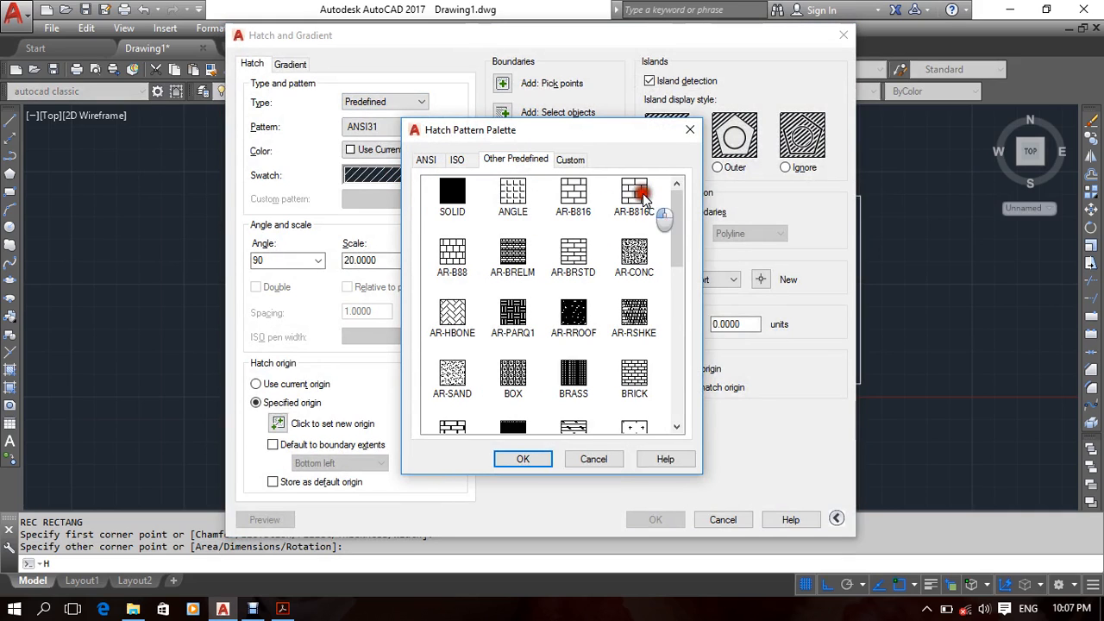
pyautogui.click(533, 457)
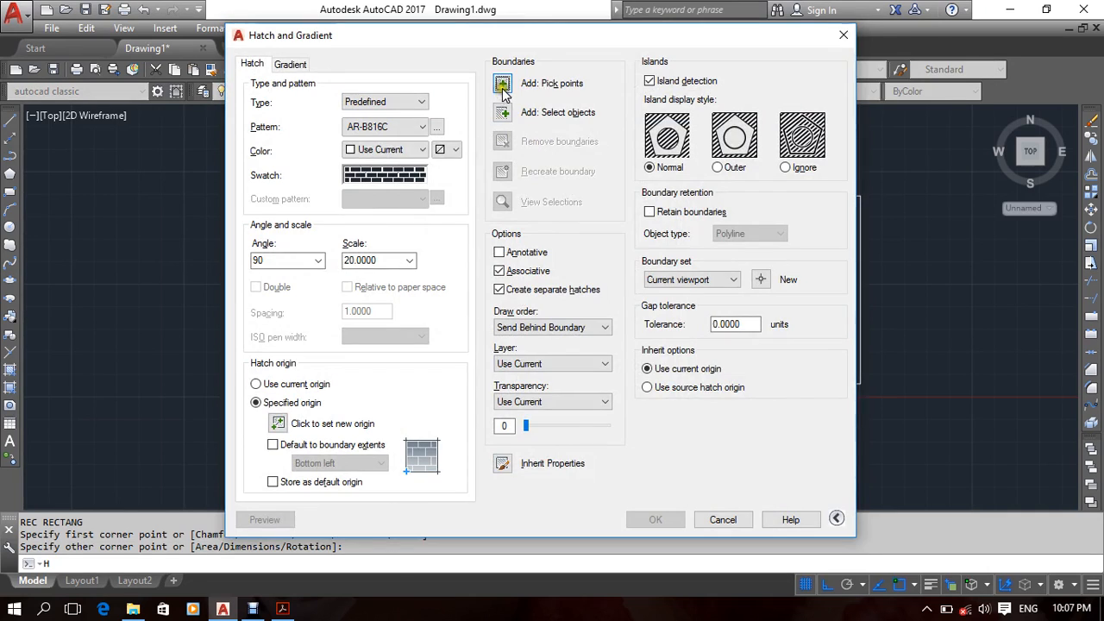
# Pick the interiors of both rectangles as hatch boundaries and preview the hatch at angle 0 and scale 0.5.
pyautogui.click(503, 84)
pyautogui.click(446, 339)
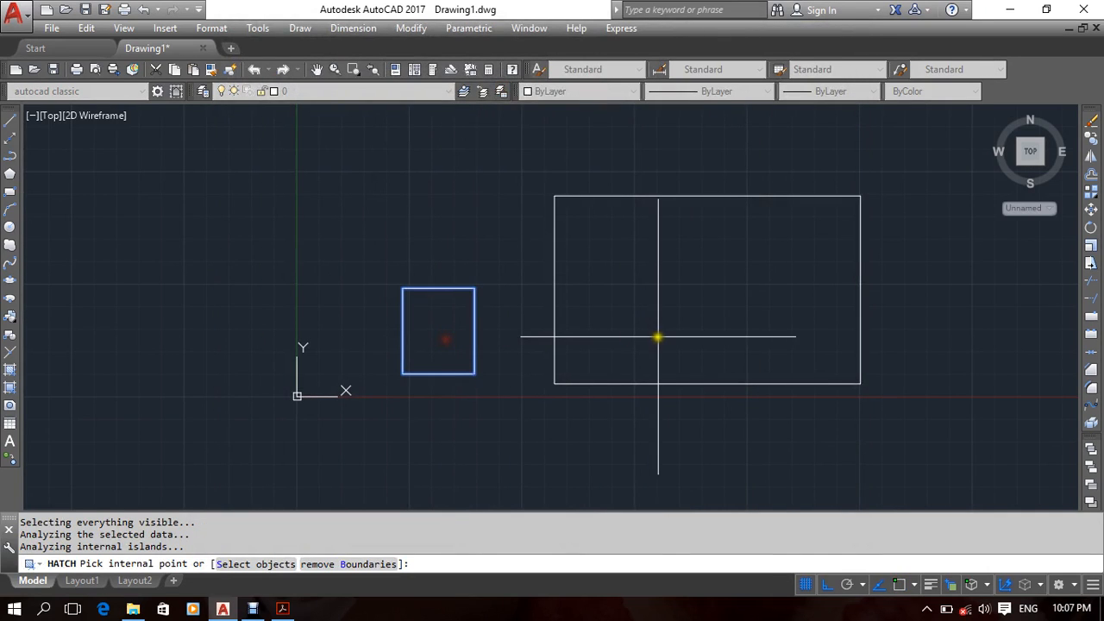
pyautogui.click(658, 336)
pyautogui.press('Return')
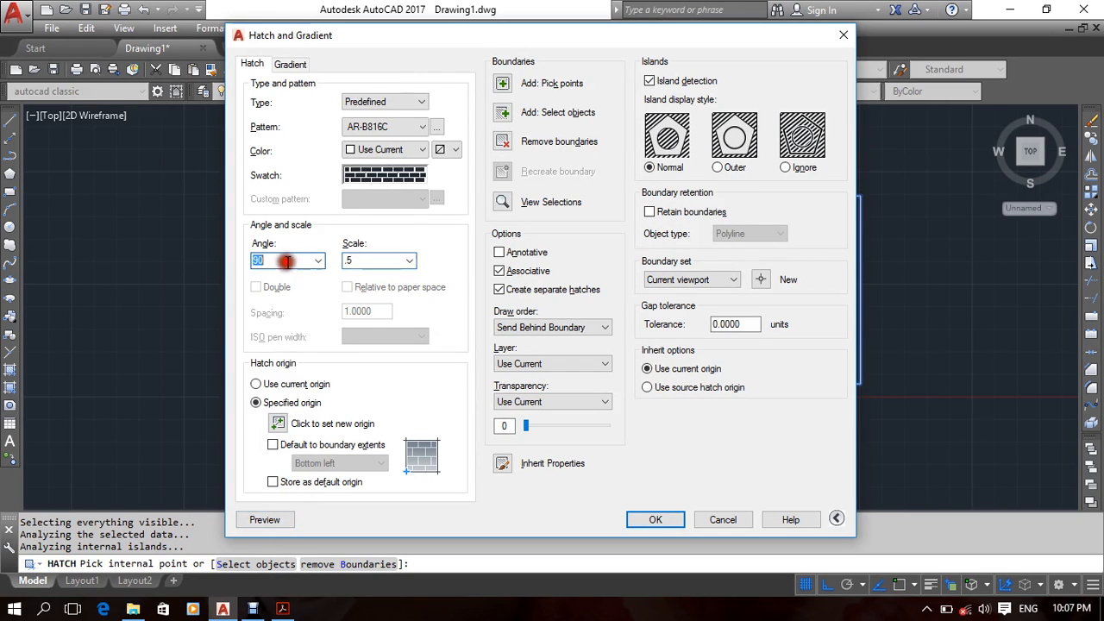
pyautogui.click(265, 518)
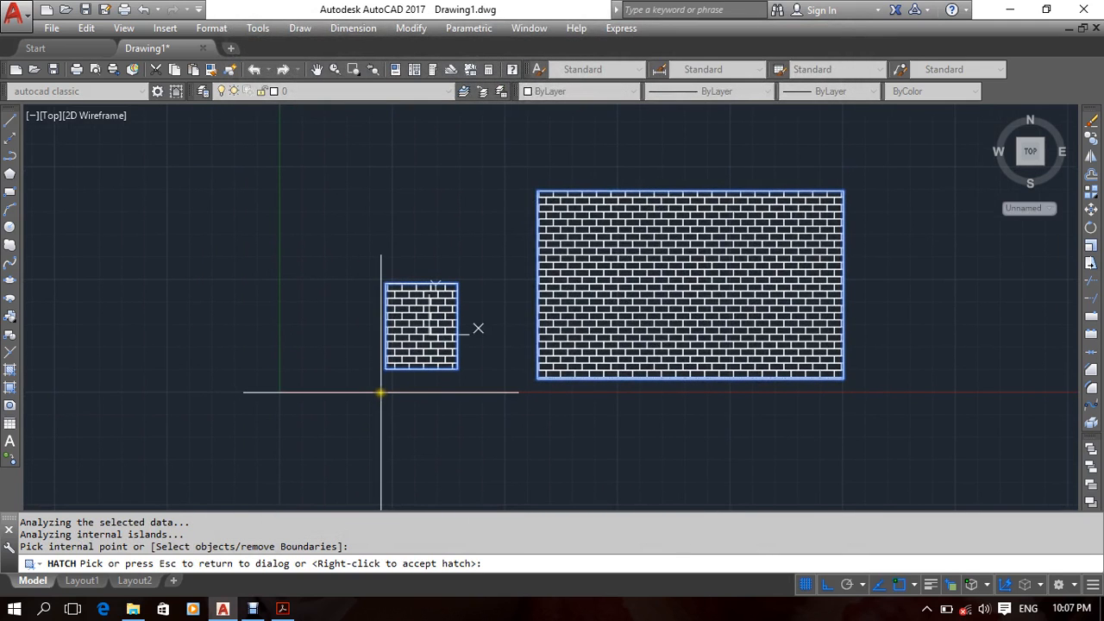
pyautogui.press('Escape')
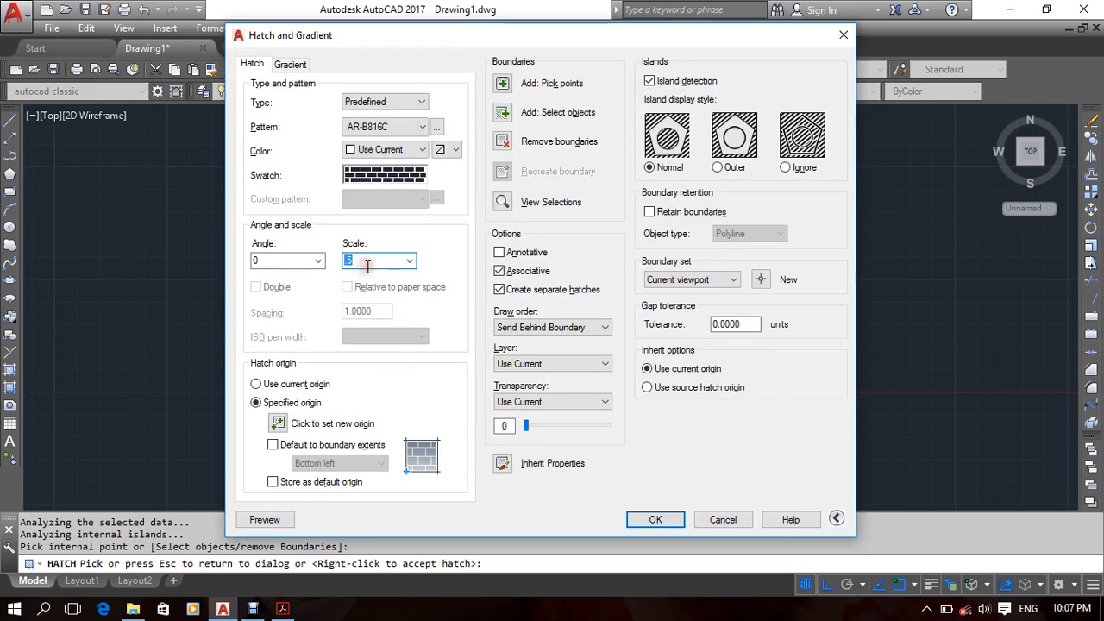
# Preview the brick hatch at scale 2, reduce the scale and apply the hatch to both rectangles.
pyautogui.click(285, 520)
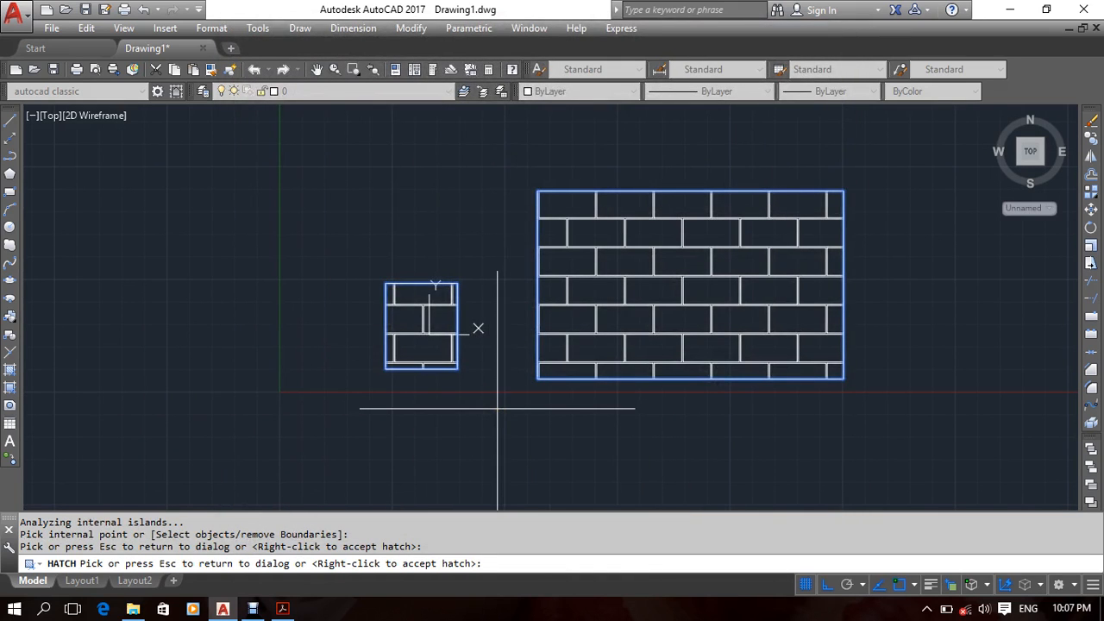
pyautogui.press('Escape')
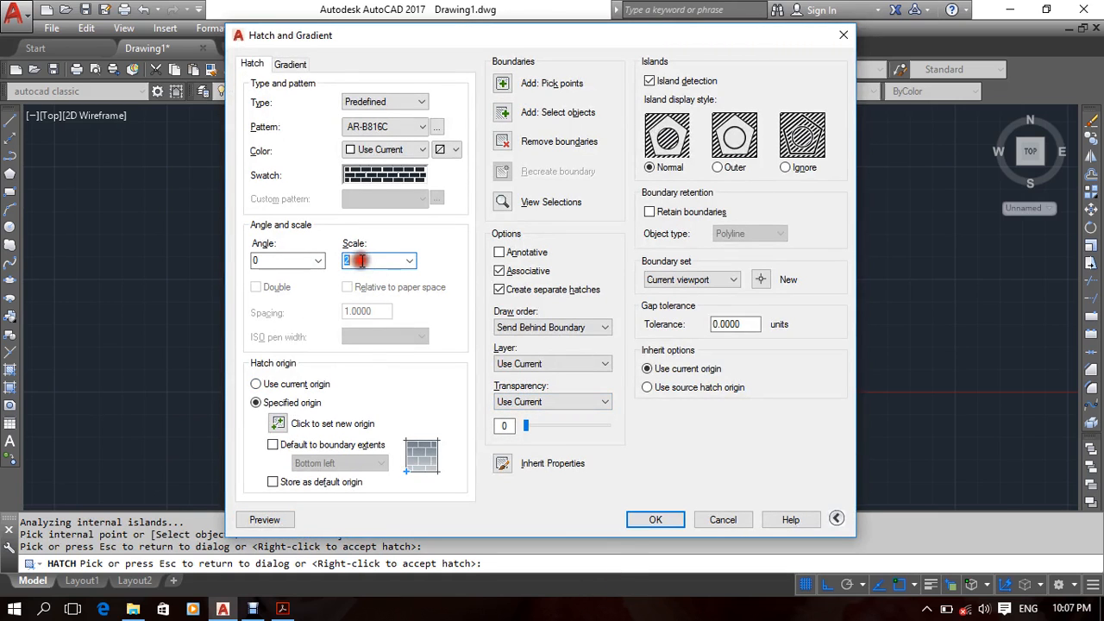
pyautogui.click(657, 519)
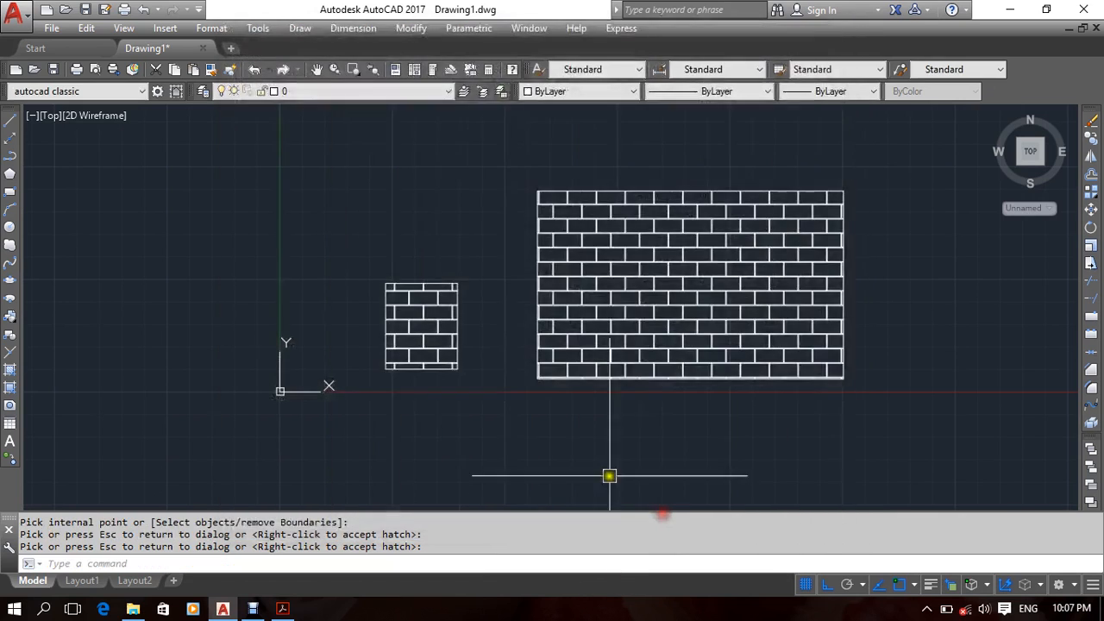
pyautogui.press('Return')
pyautogui.press('Escape')
pyautogui.press('Escape')
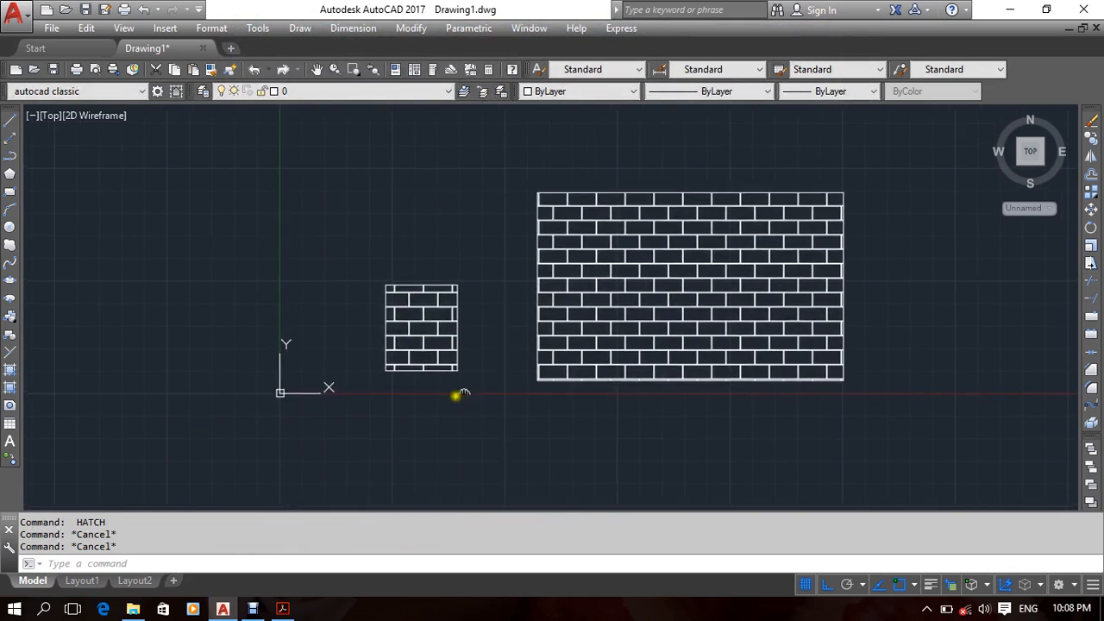
# Examine how the brick courses start along the lower edges of both hatched rectangles.
pyautogui.scroll(6, 512, 389)
pyautogui.moveTo(553, 382); pyautogui.dragTo(487, 394, button='middle')
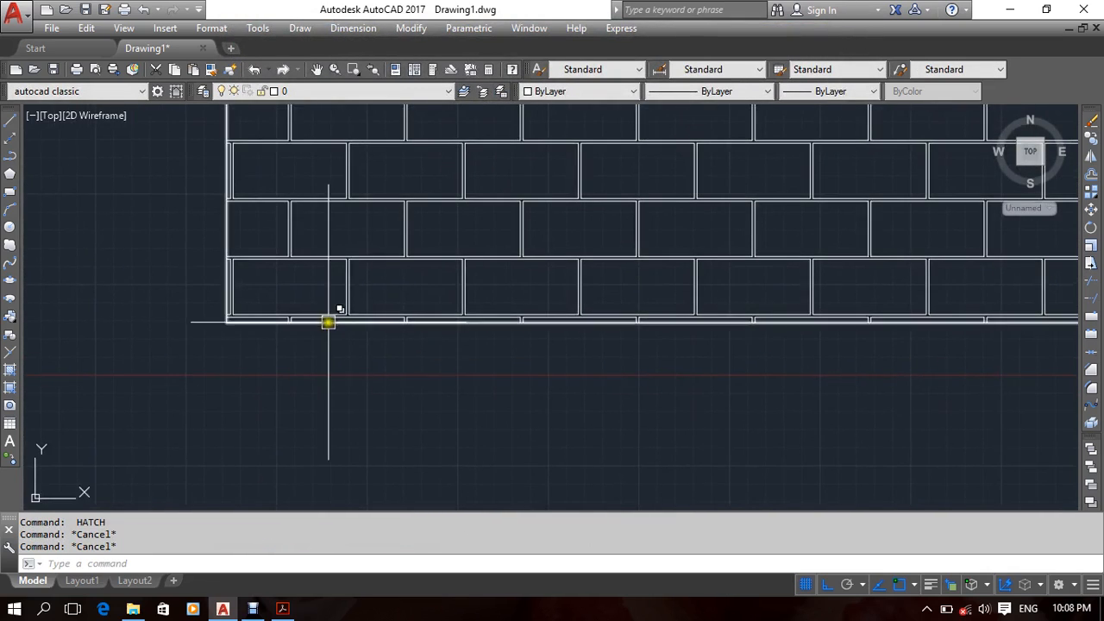
pyautogui.scroll(7, 322, 314)
pyautogui.moveTo(350, 365); pyautogui.dragTo(830, 242, button='middle')
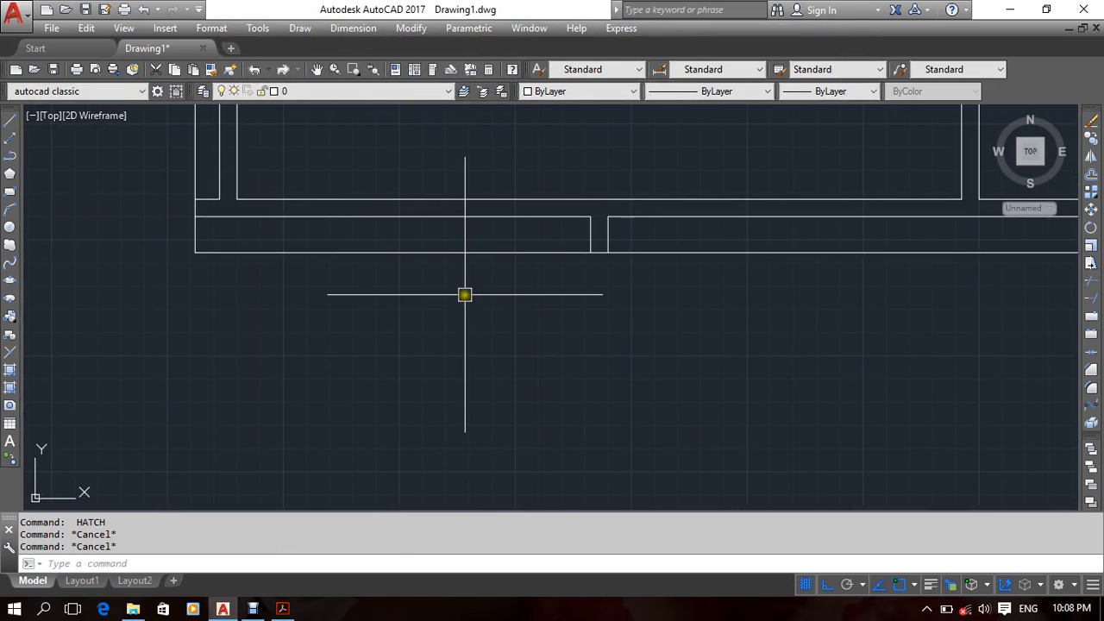
pyautogui.scroll(-5, 503, 273)
pyautogui.moveTo(175, 321); pyautogui.dragTo(509, 356, button='middle')
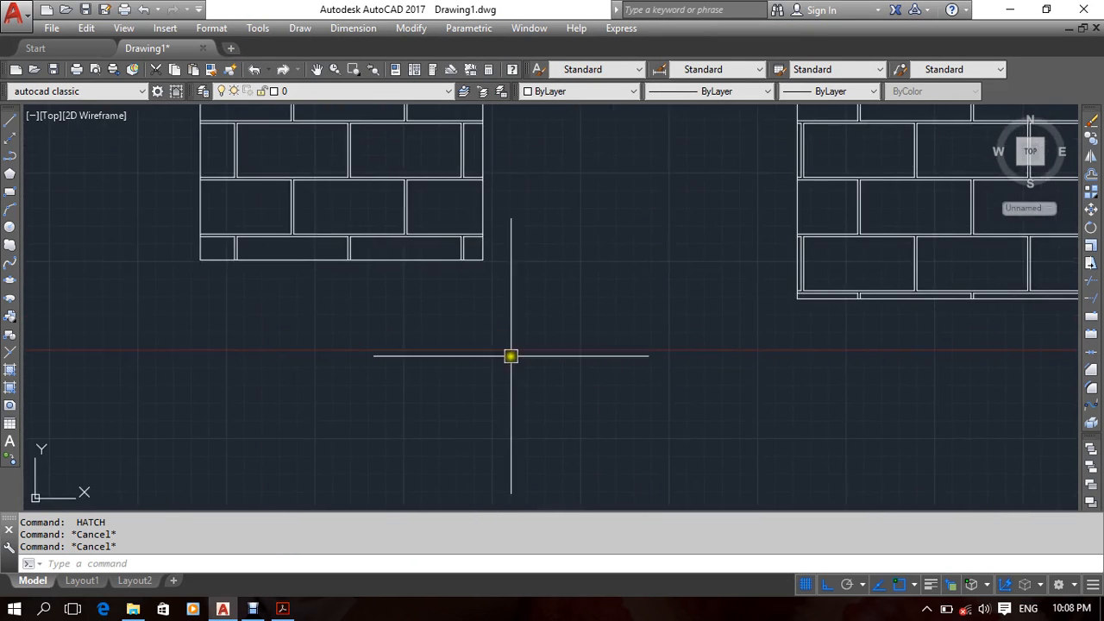
pyautogui.scroll(4, 170, 258)
pyautogui.moveTo(435, 293); pyautogui.dragTo(391, 351, button='middle')
pyautogui.scroll(-5, 463, 370)
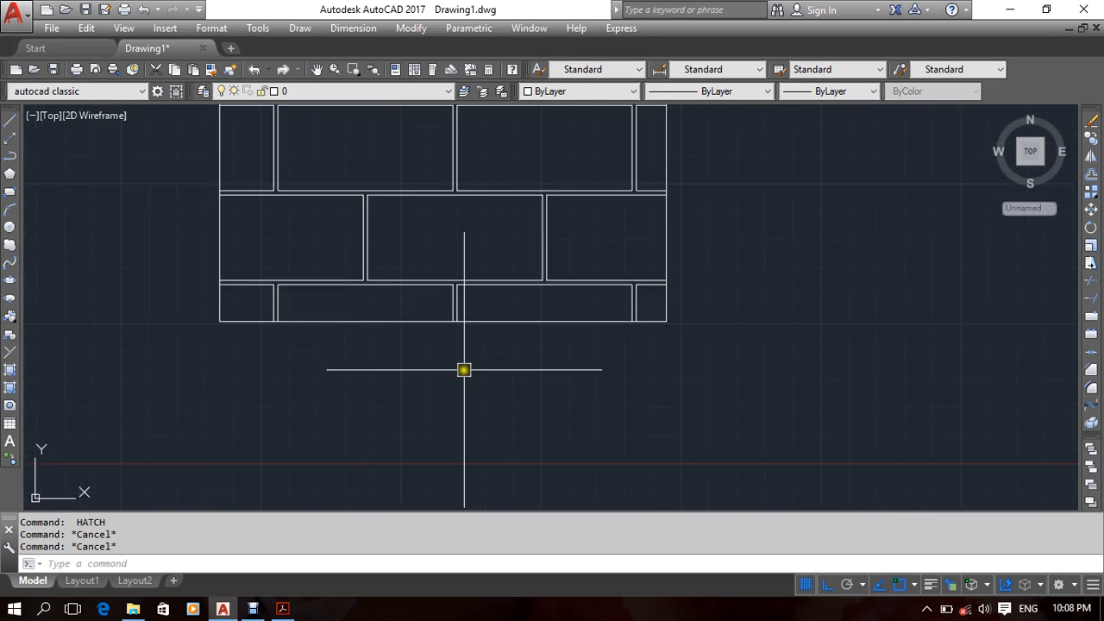
pyautogui.moveTo(469, 389); pyautogui.dragTo(414, 393, button='middle')
# Open the larger rectangle's AR-B816C brick hatch in Hatch Edit.
pyautogui.click(752, 358)
pyautogui.moveTo(466, 350); pyautogui.dragTo(279, 347, button='middle')
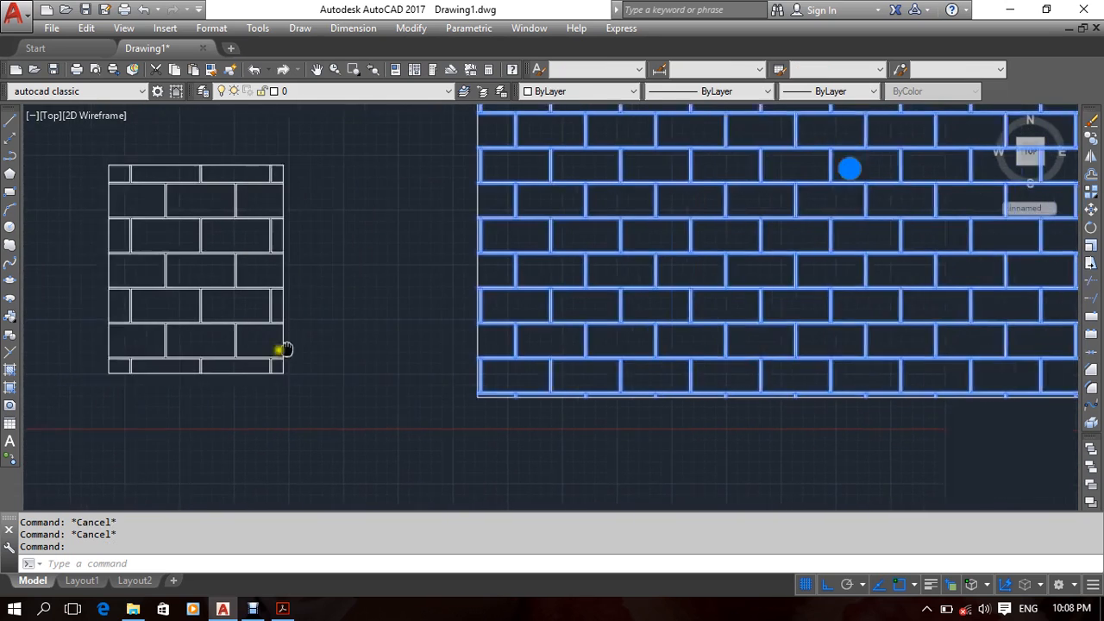
pyautogui.scroll(-4, 279, 348)
pyautogui.rightClick(510, 399)
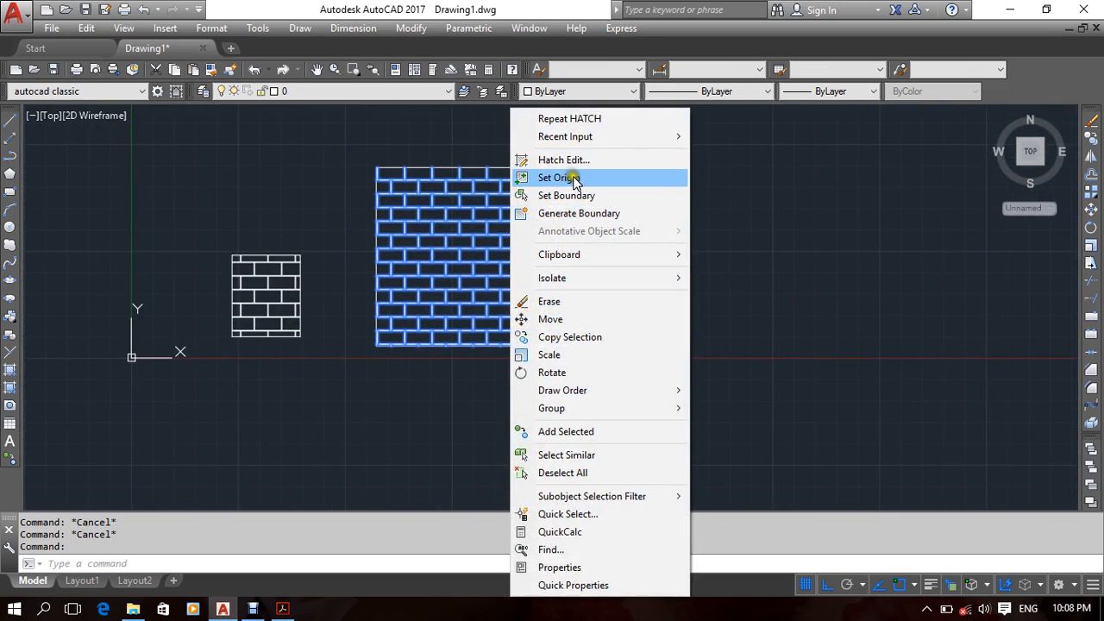
pyautogui.click(577, 162)
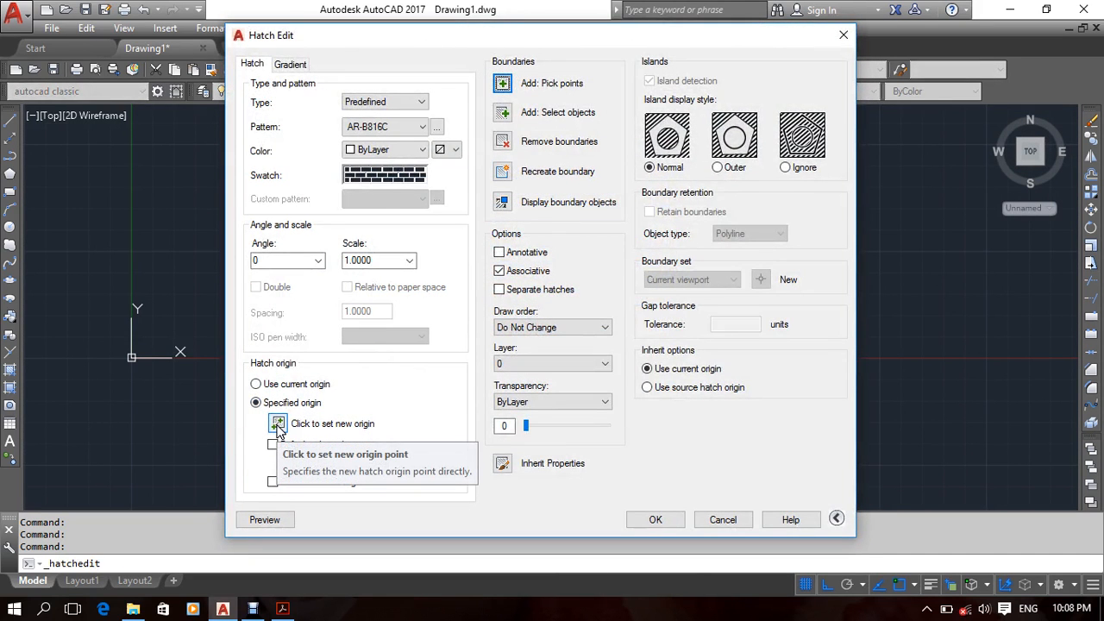
# Preview the larger rectangle's brick hatch with its origin at the rectangle's lower-left corner.
pyautogui.click(278, 423)
pyautogui.scroll(10, 419, 340)
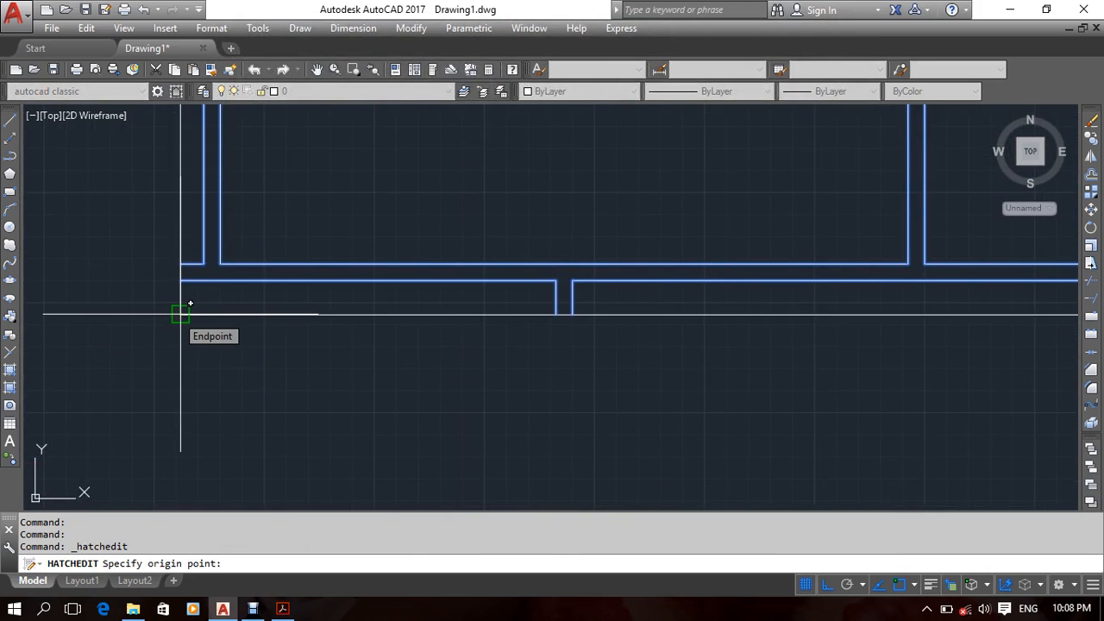
pyautogui.scroll(-9, 180, 314)
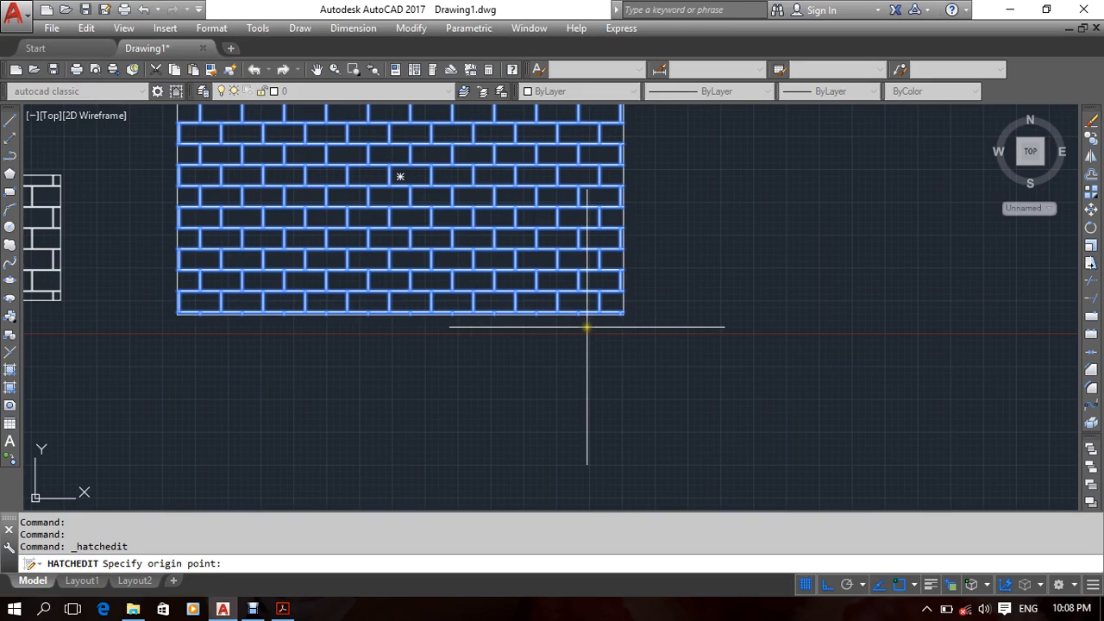
pyautogui.scroll(5, 167, 308)
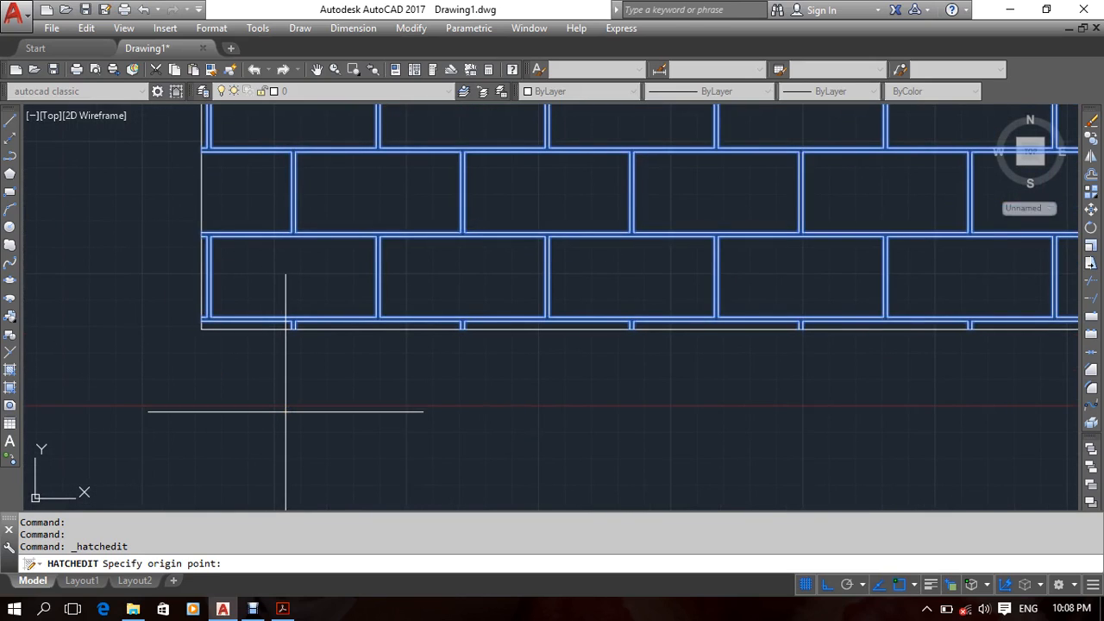
pyautogui.click(201, 327)
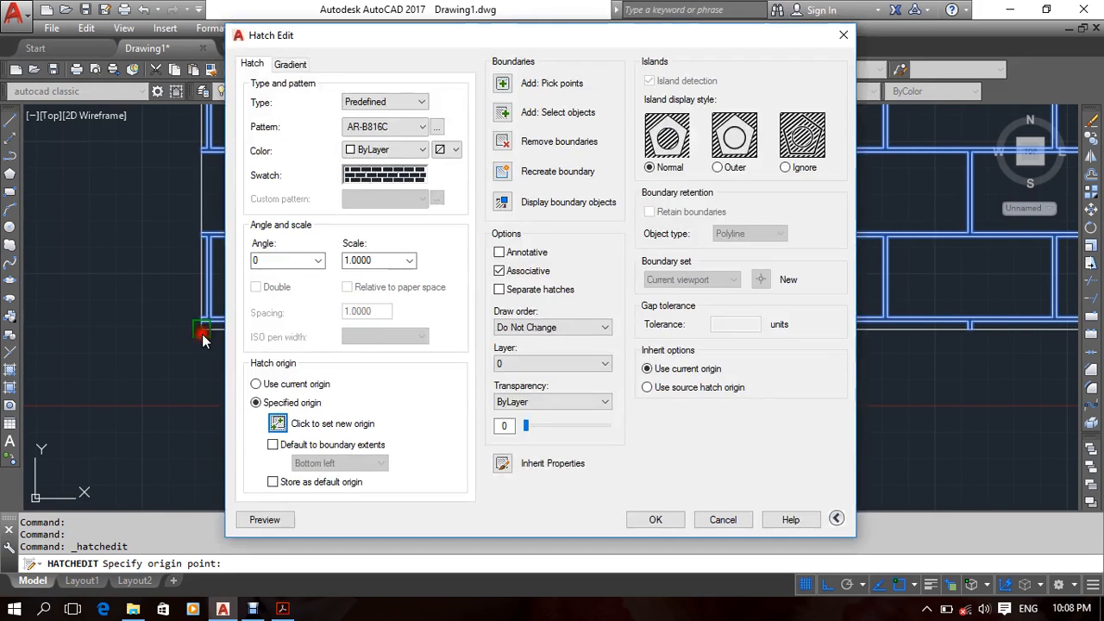
pyautogui.click(276, 521)
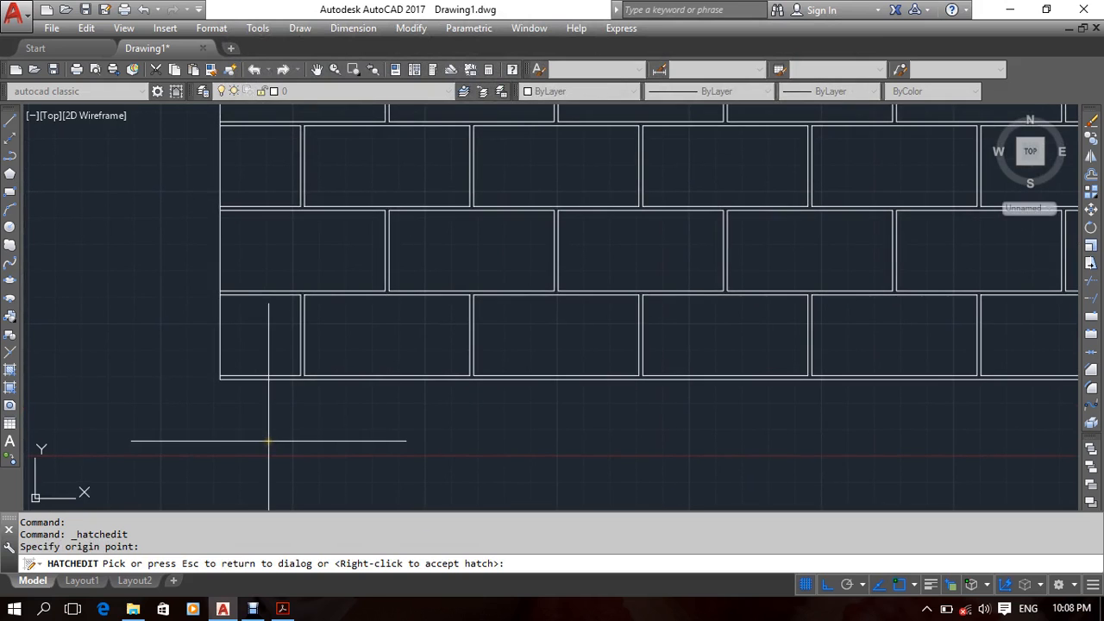
pyautogui.moveTo(582, 328); pyautogui.dragTo(308, 313, button='middle')
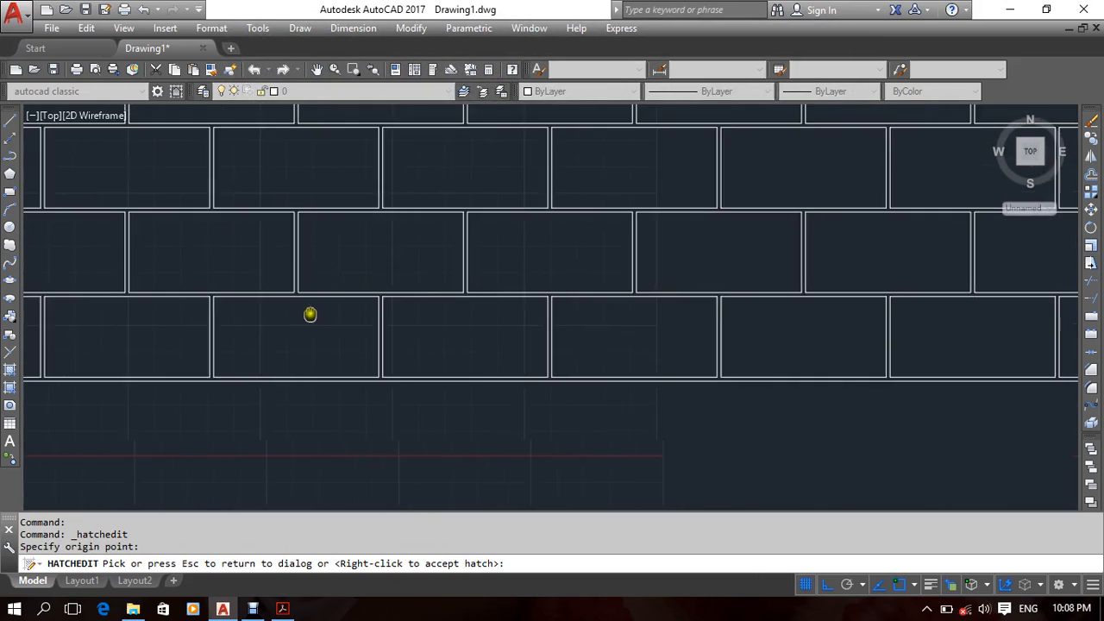
pyautogui.moveTo(646, 319); pyautogui.dragTo(261, 327, button='middle')
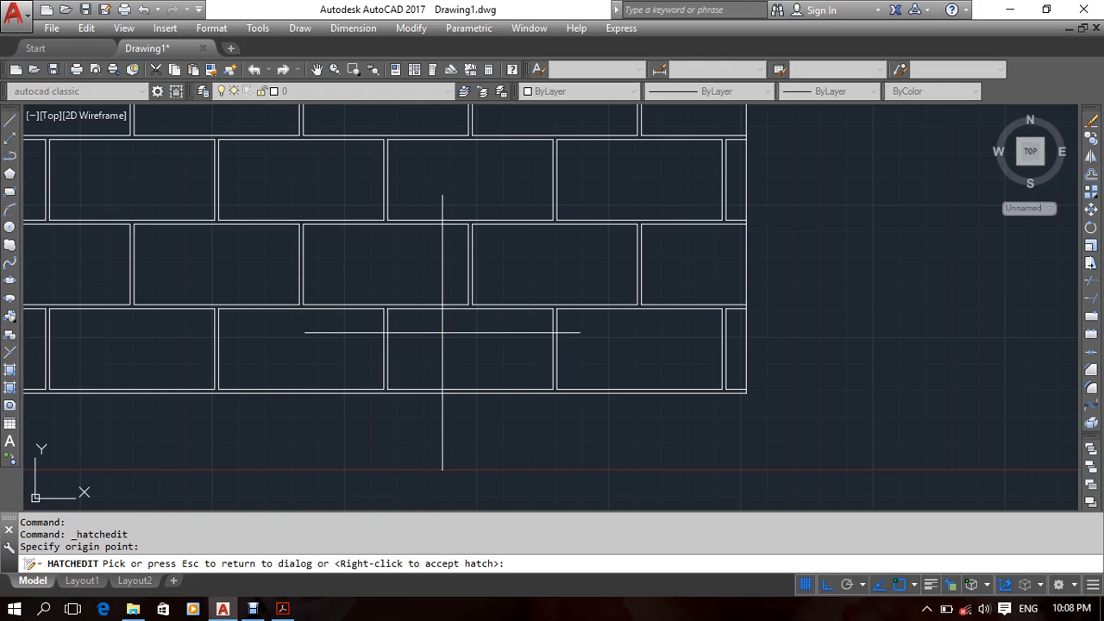
pyautogui.press('Escape')
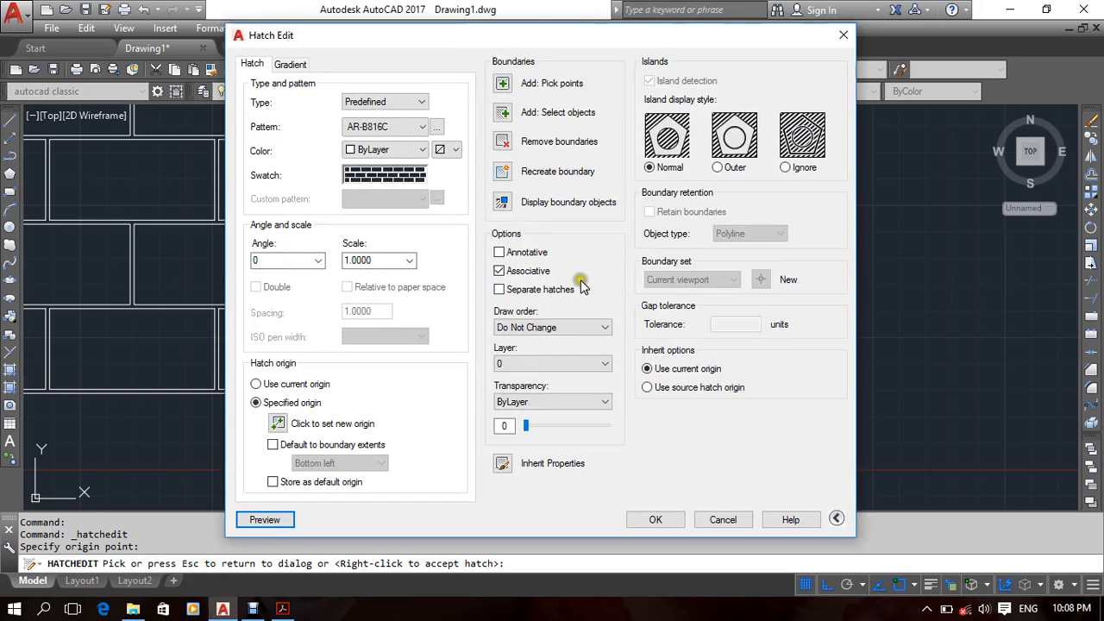
# Set the hatch origin to the larger rectangle's lower-right corner, preview it and apply the change.
pyautogui.click(280, 423)
pyautogui.click(751, 394)
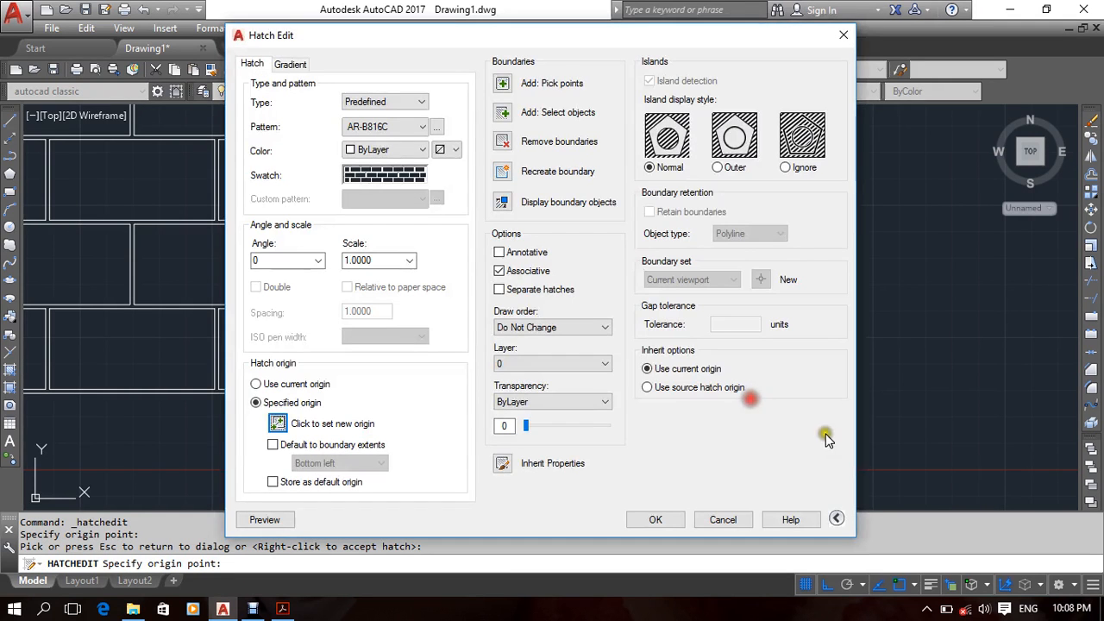
pyautogui.click(285, 522)
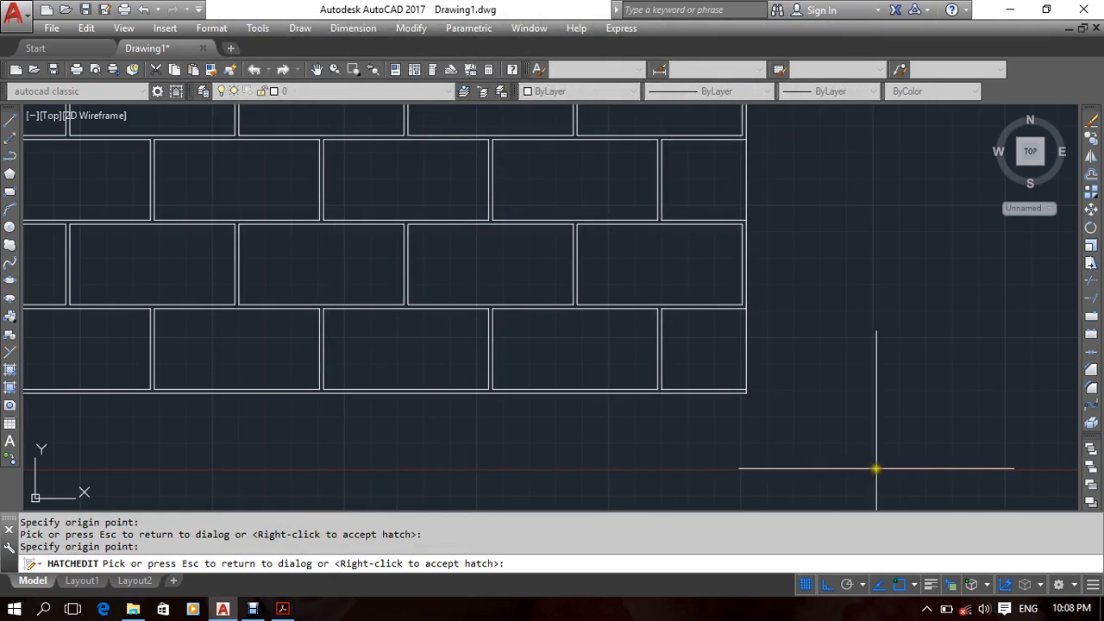
pyautogui.scroll(-2, 754, 394)
pyautogui.moveTo(442, 455)
pyautogui.mouseDown(button='middle')
pyautogui.moveTo(478, 441)
pyautogui.moveTo(771, 441)
pyautogui.mouseUp(button='middle')
pyautogui.moveTo(288, 380); pyautogui.dragTo(615, 367, button='middle')
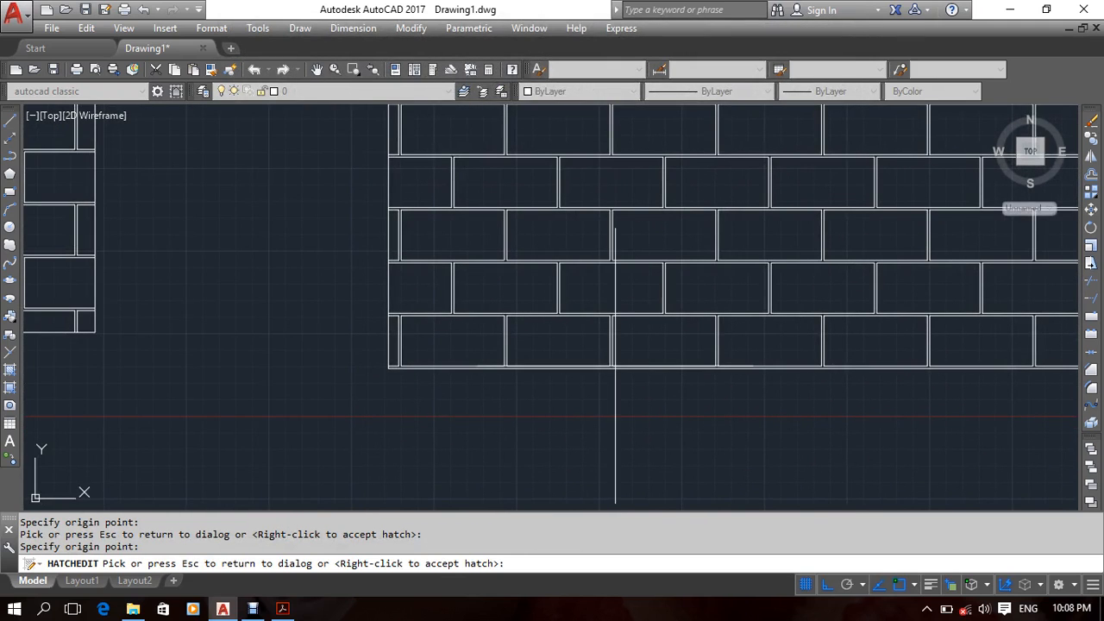
pyautogui.press('Escape')
pyautogui.click(655, 519)
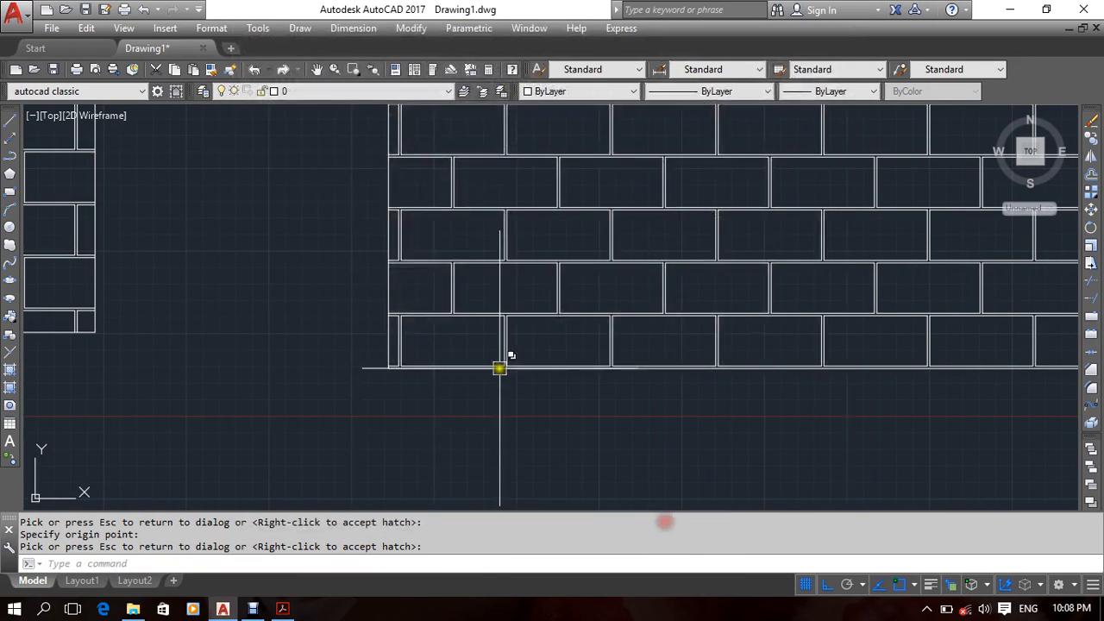
# Move the smaller hatched rectangle by its lower-left corner onto the larger rectangle's lower-right corner.
pyautogui.scroll(-3, 502, 365)
pyautogui.moveTo(406, 195); pyautogui.dragTo(236, 386)
pyautogui.click(238, 385)
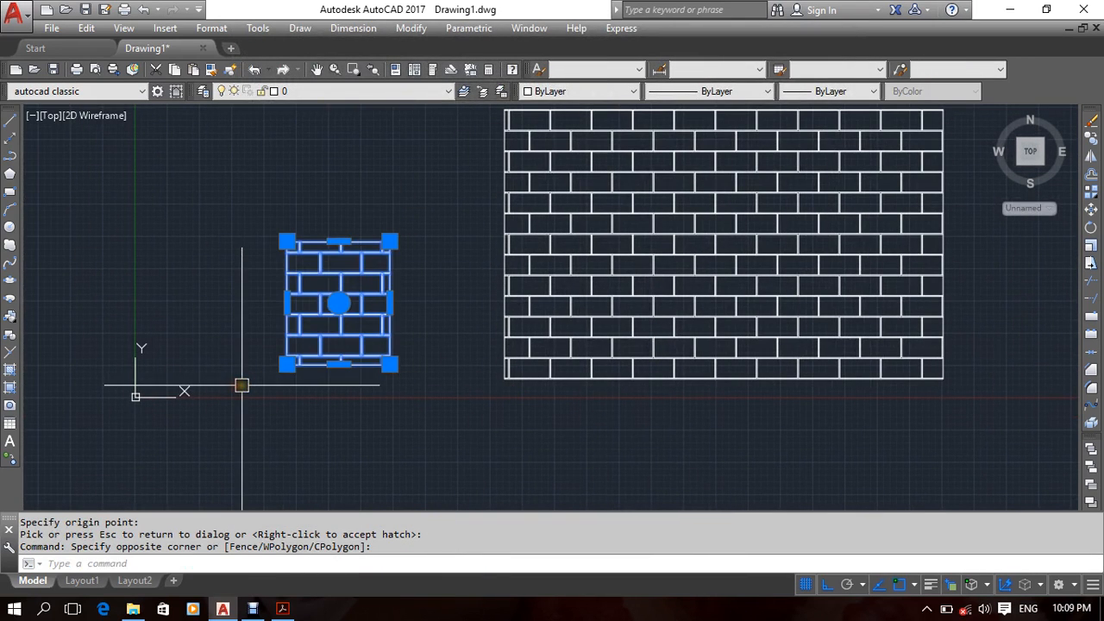
pyautogui.write('M')
pyautogui.press('Return')
pyautogui.click(287, 364)
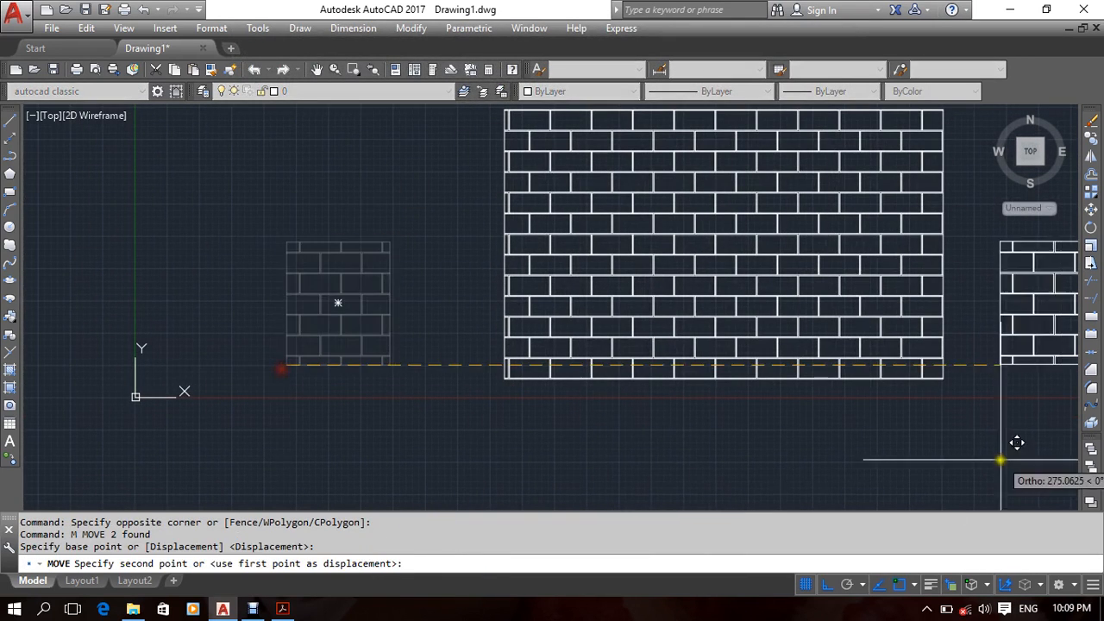
pyautogui.click(949, 369)
pyautogui.scroll(3, 951, 399)
pyautogui.moveTo(952, 399); pyautogui.dragTo(764, 438, button='middle')
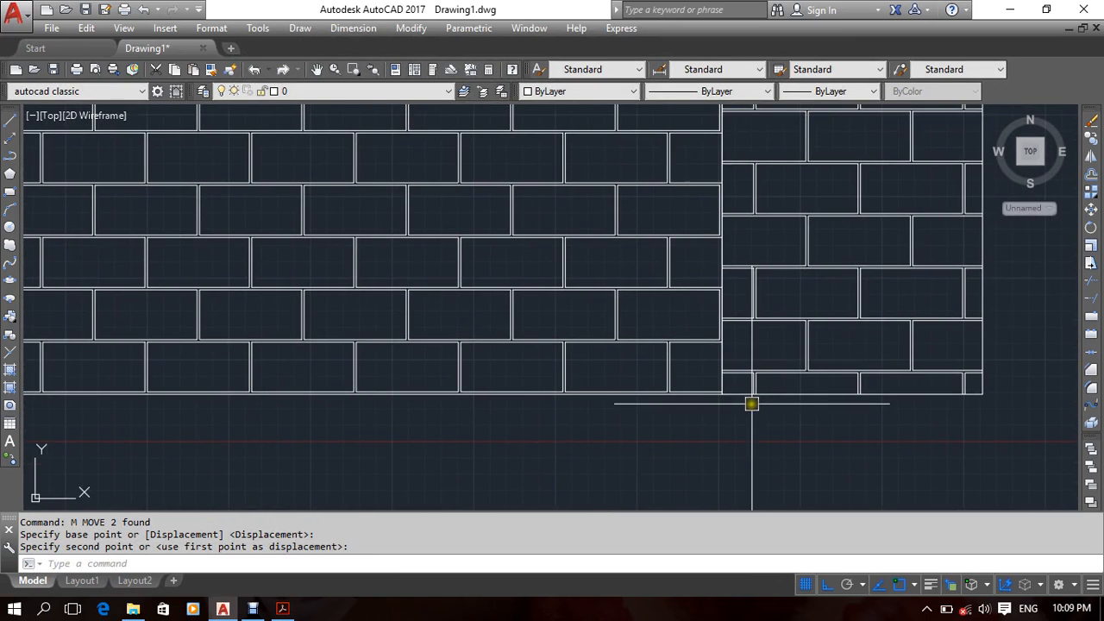
# Examine the brick courses at the joint between the two rectangles and at the larger rectangle's upper-left corner.
pyautogui.scroll(3, 751, 403)
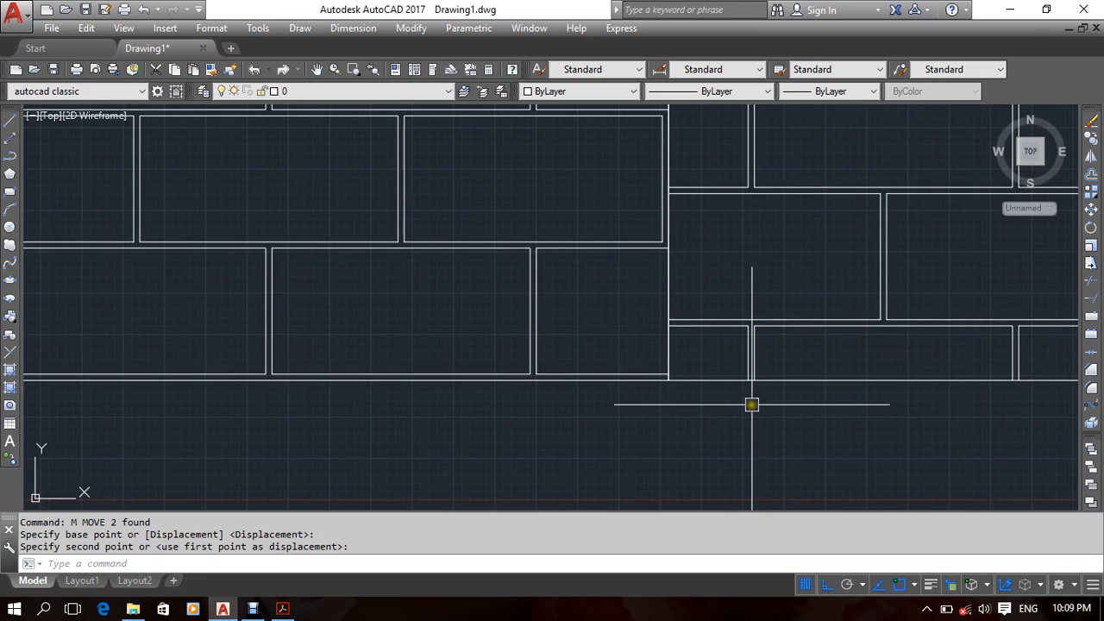
pyautogui.moveTo(609, 325)
pyautogui.mouseDown(button='middle')
pyautogui.moveTo(686, 404)
pyautogui.moveTo(741, 407)
pyautogui.moveTo(732, 418)
pyautogui.mouseUp(button='middle')
pyautogui.scroll(-2, 684, 403)
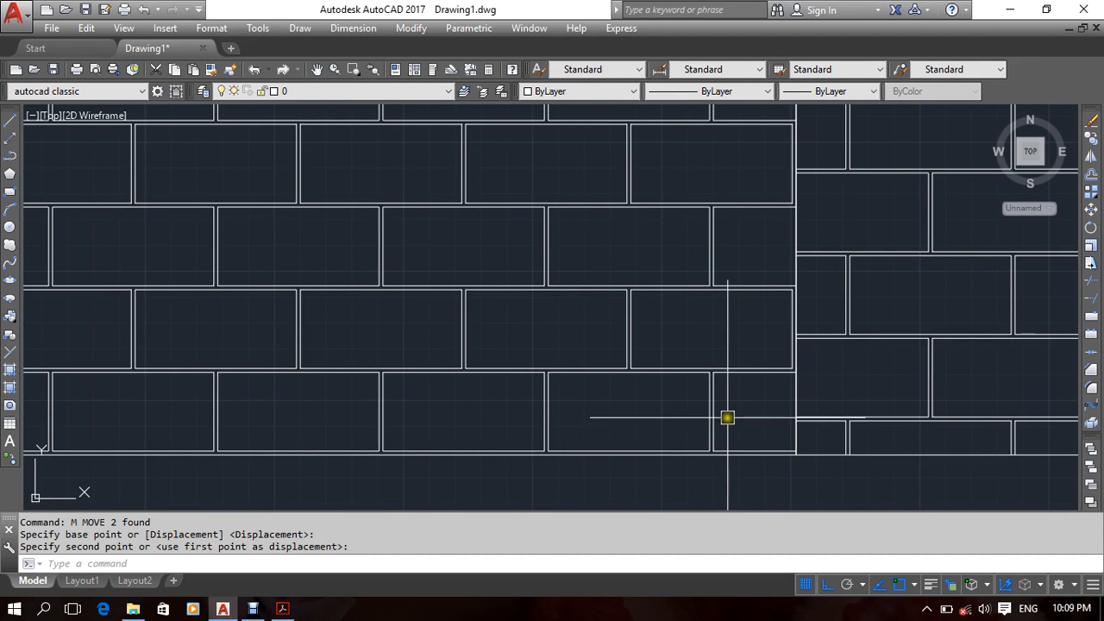
pyautogui.scroll(-2, 727, 418)
pyautogui.moveTo(675, 418); pyautogui.dragTo(722, 477, button='middle')
pyautogui.scroll(-1, 722, 476)
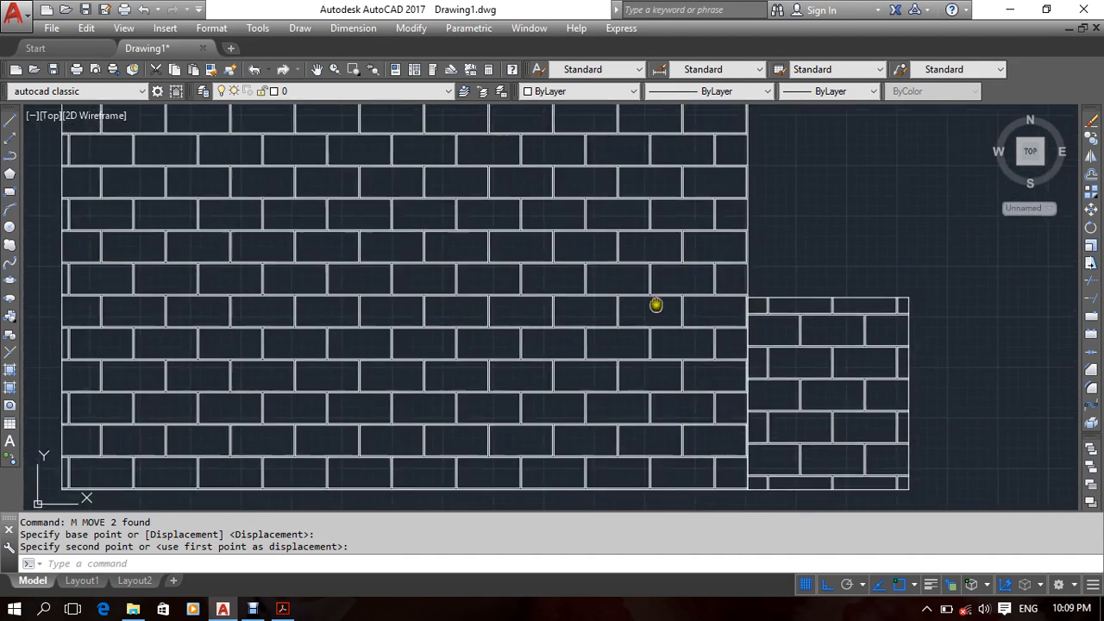
pyautogui.moveTo(655, 306); pyautogui.dragTo(672, 433, button='middle')
pyautogui.scroll(1, 725, 200)
pyautogui.moveTo(503, 271); pyautogui.dragTo(853, 288, button='middle')
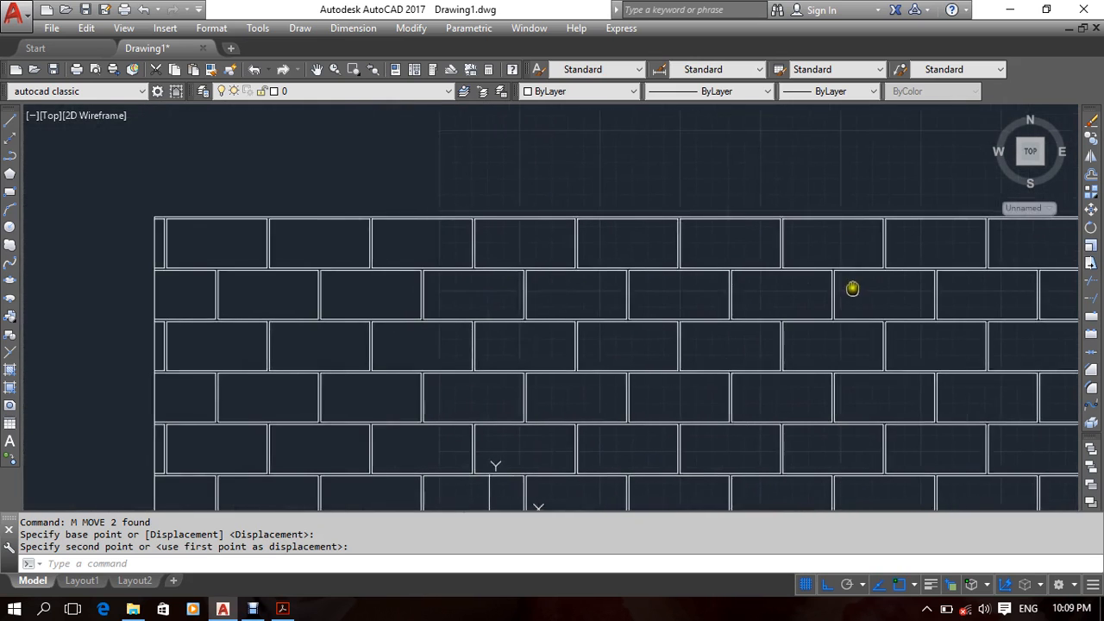
pyautogui.moveTo(346, 300); pyautogui.dragTo(402, 288, button='middle')
pyautogui.scroll(1, 215, 255)
pyautogui.scroll(1, 215, 255)
pyautogui.scroll(-1, 335, 267)
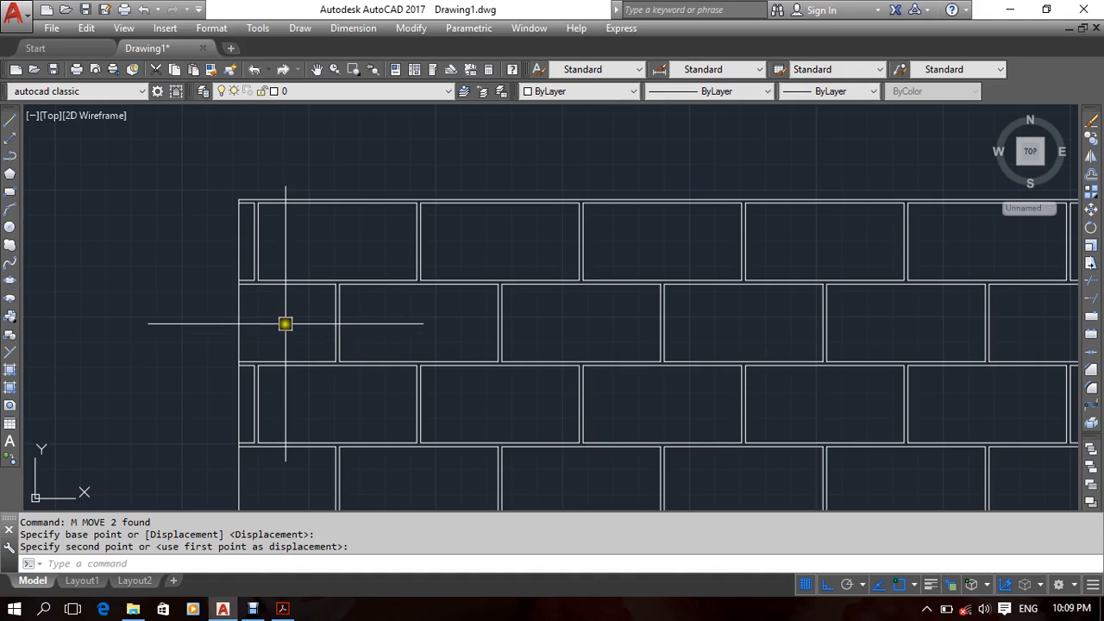
# Use Set Origin to place the larger rectangle's hatch origin at its upper-right corner.
pyautogui.rightClick(288, 126)
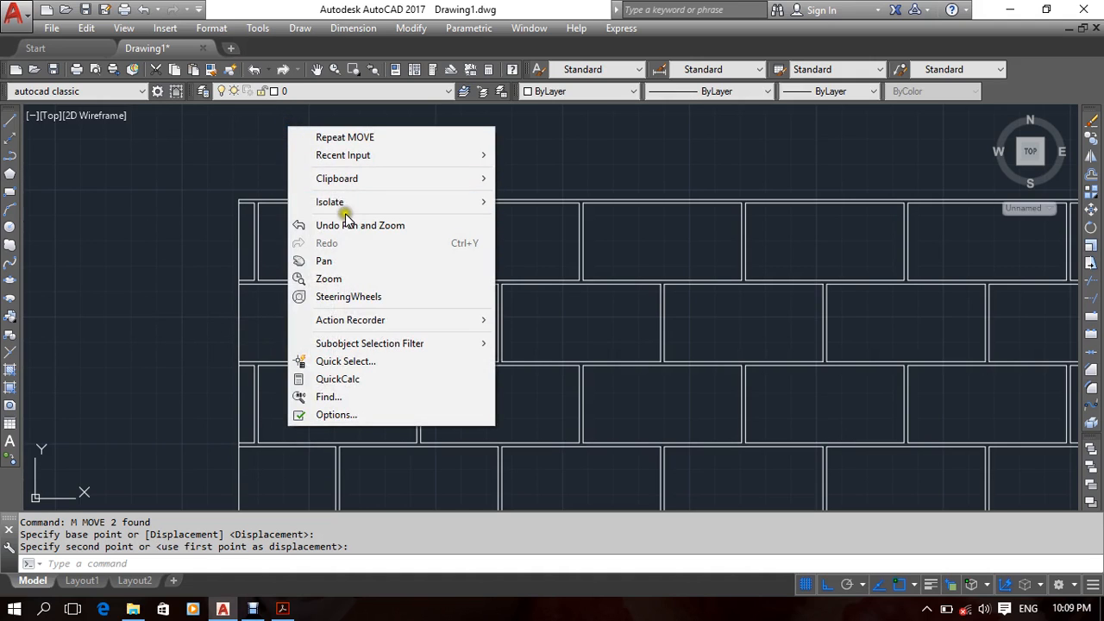
pyautogui.click(700, 311)
pyautogui.click(621, 349)
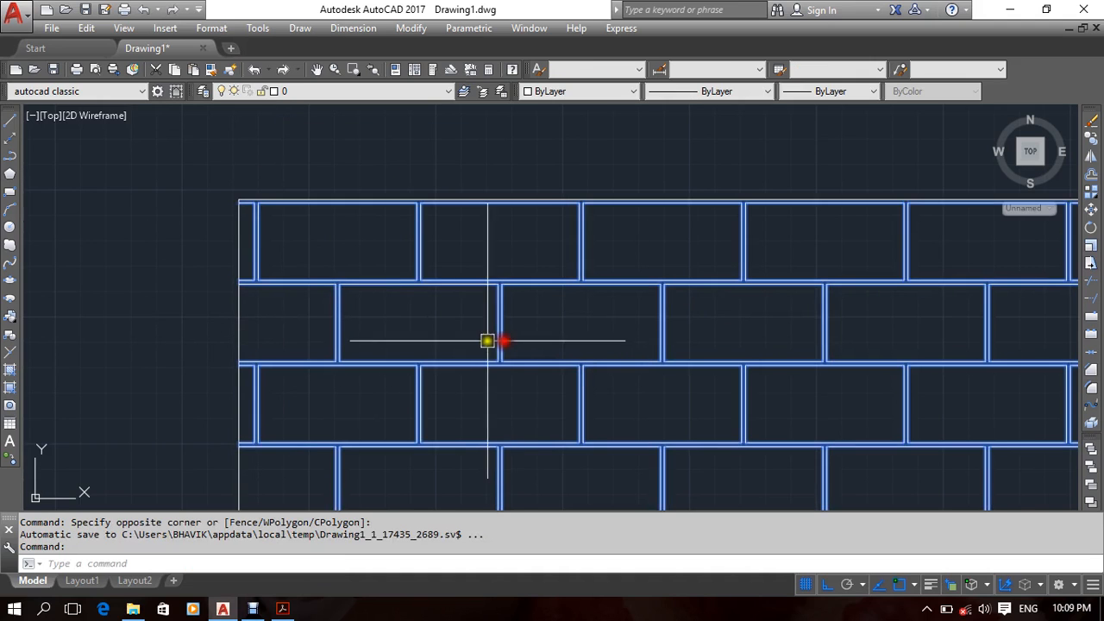
pyautogui.rightClick(413, 331)
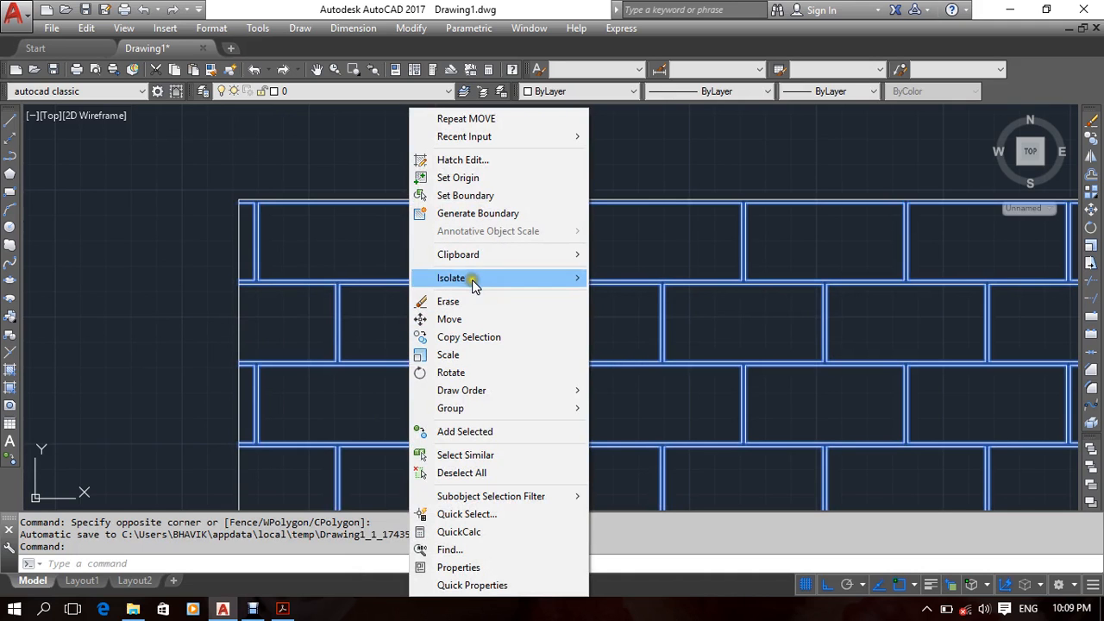
pyautogui.click(476, 178)
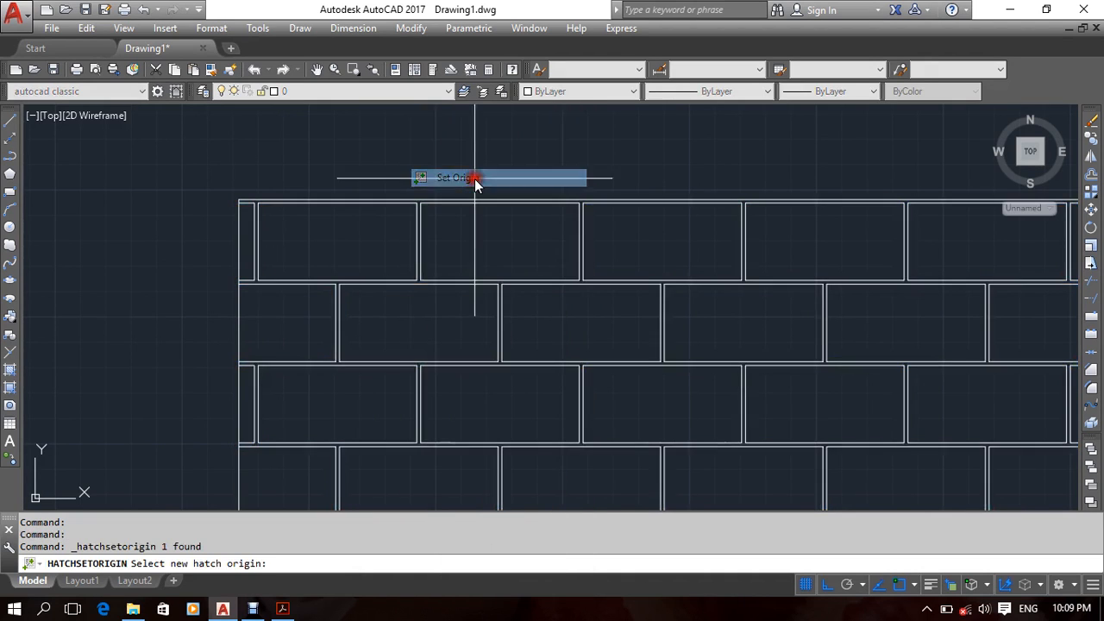
pyautogui.scroll(-3, 483, 306)
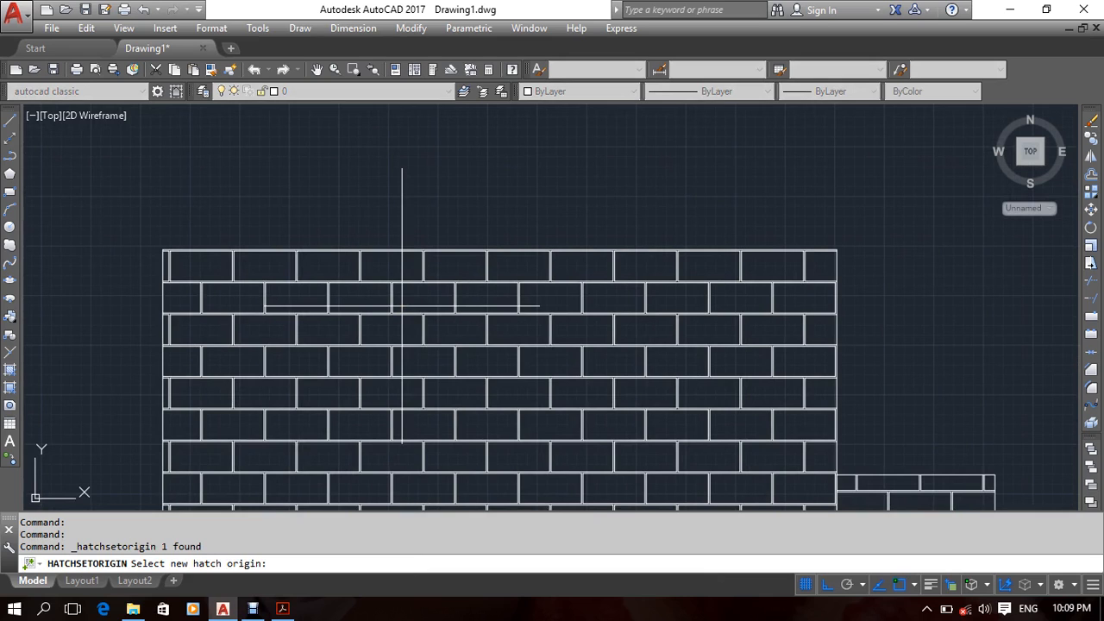
pyautogui.scroll(8, 793, 224)
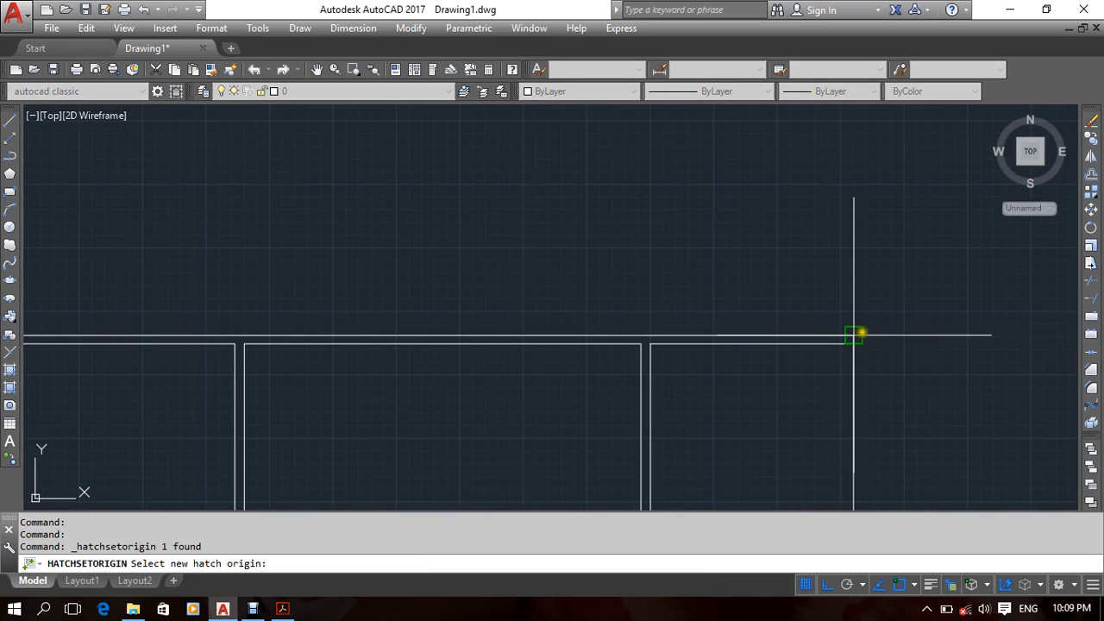
pyautogui.click(852, 335)
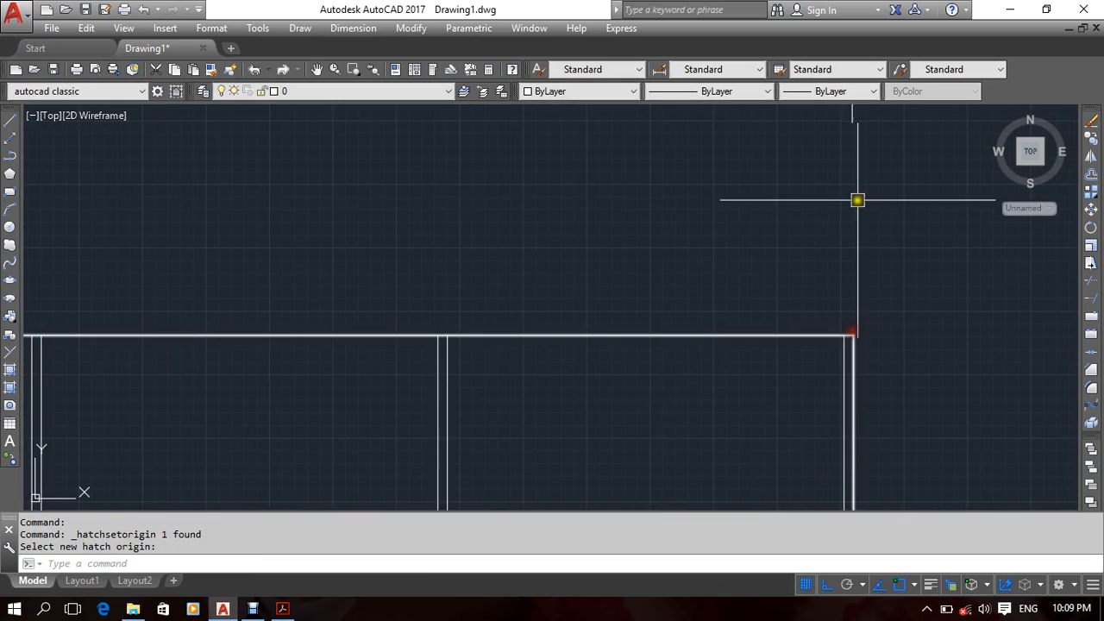
# Examine the larger rectangle's brick courses along its lower edge and beside the smaller rectangle.
pyautogui.scroll(-5, 816, 190)
pyautogui.moveTo(680, 187); pyautogui.dragTo(740, 163, button='middle')
pyautogui.scroll(-4, 733, 188)
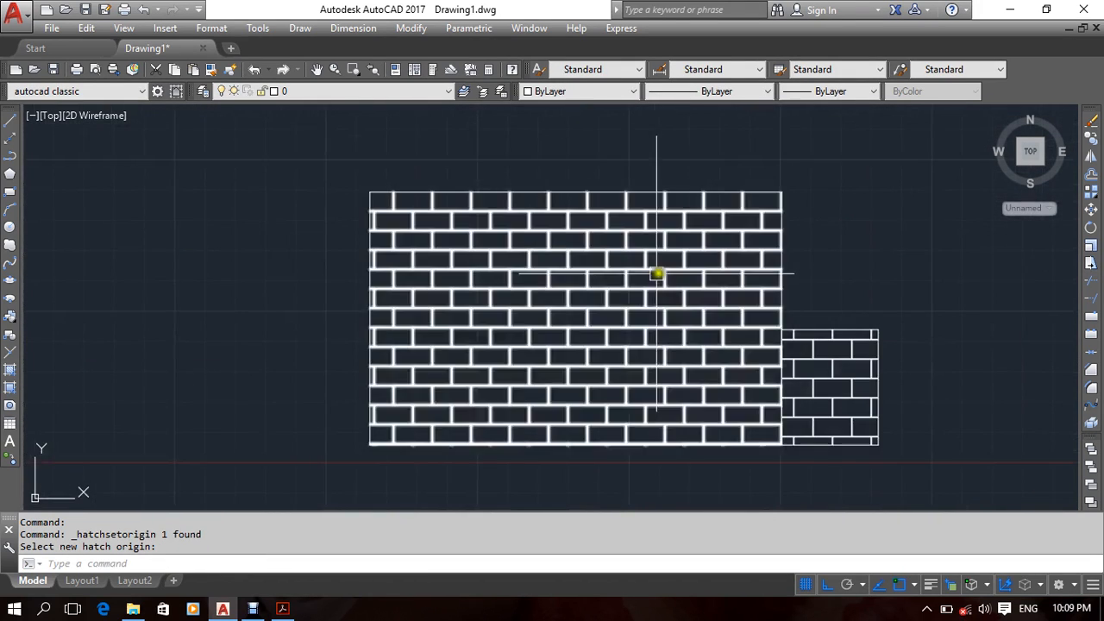
pyautogui.moveTo(655, 274); pyautogui.dragTo(682, 258, button='middle')
pyautogui.scroll(4, 793, 188)
pyautogui.moveTo(784, 308); pyautogui.dragTo(806, 280, button='middle')
pyautogui.scroll(-4, 698, 216)
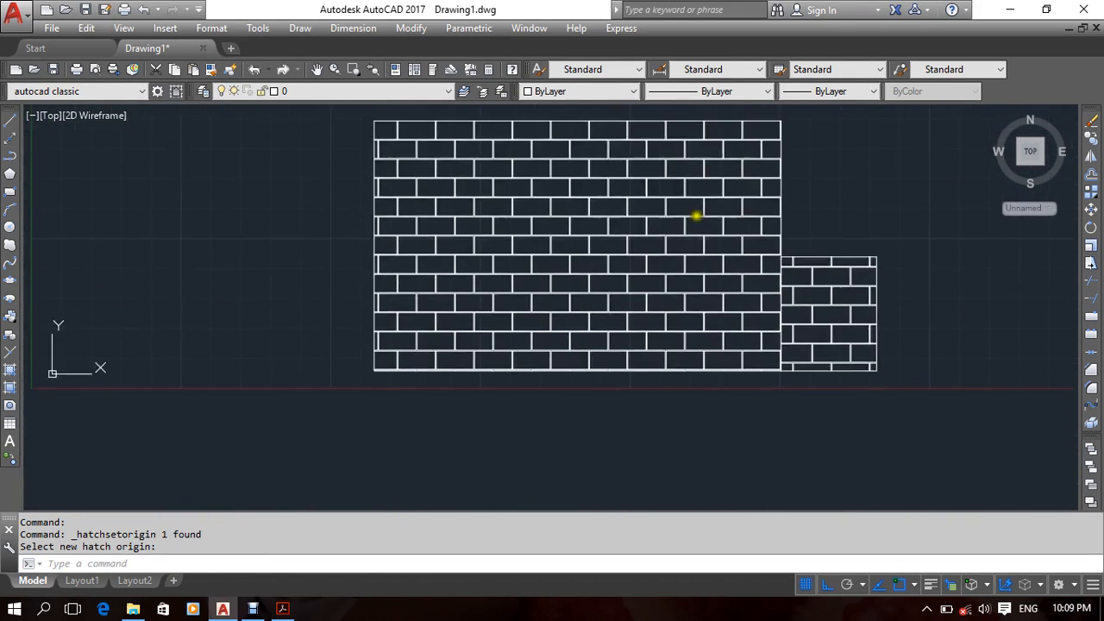
pyautogui.scroll(6, 763, 451)
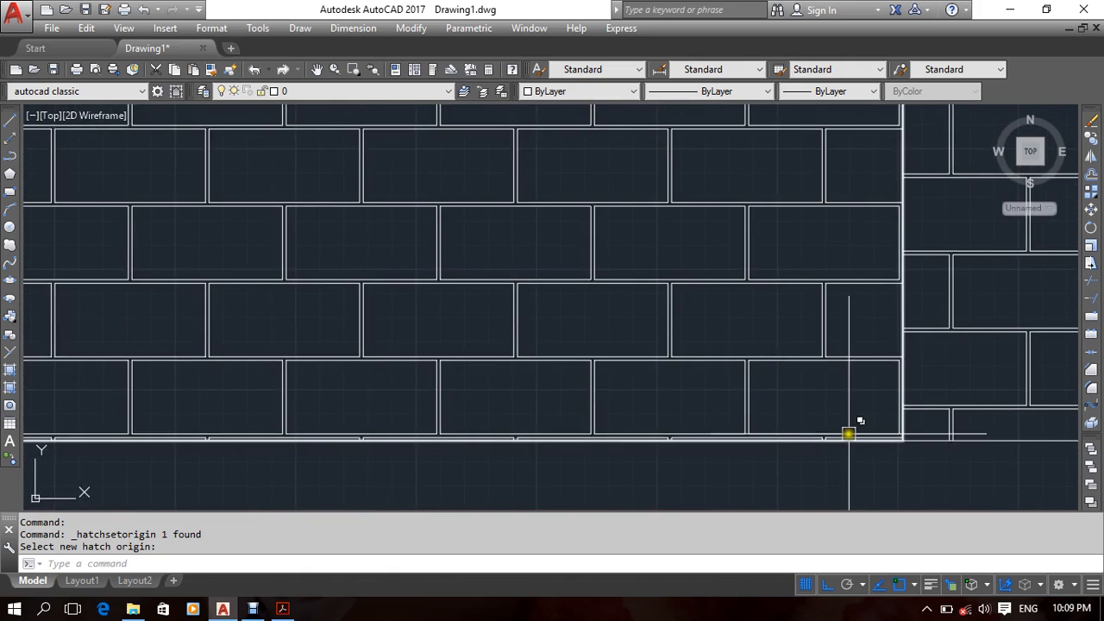
pyautogui.moveTo(851, 431); pyautogui.dragTo(880, 383, button='middle')
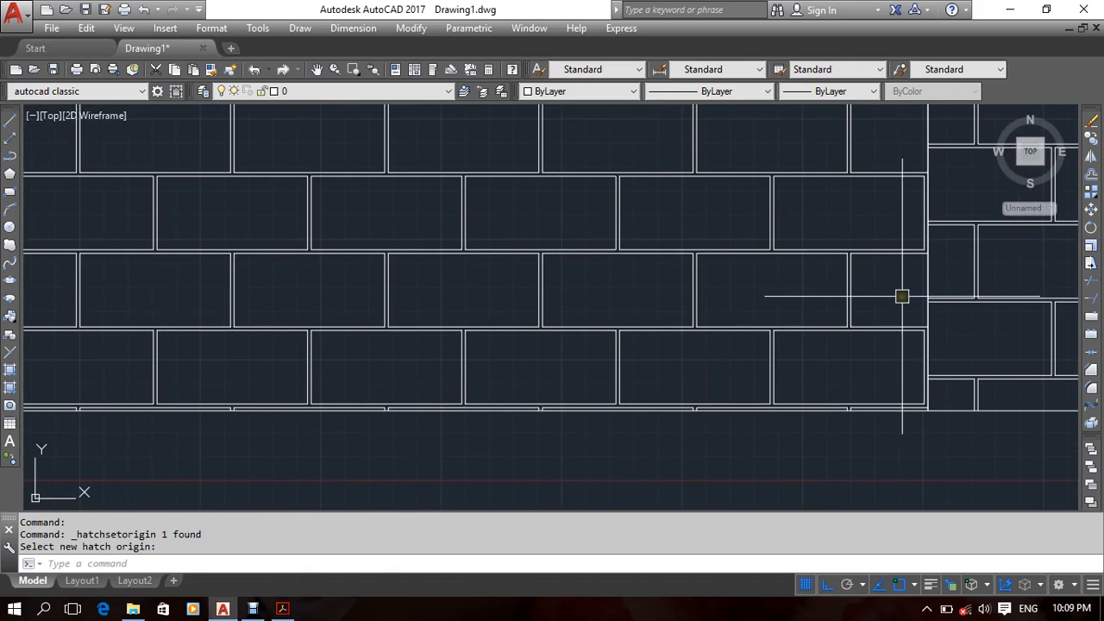
pyautogui.scroll(-6, 838, 364)
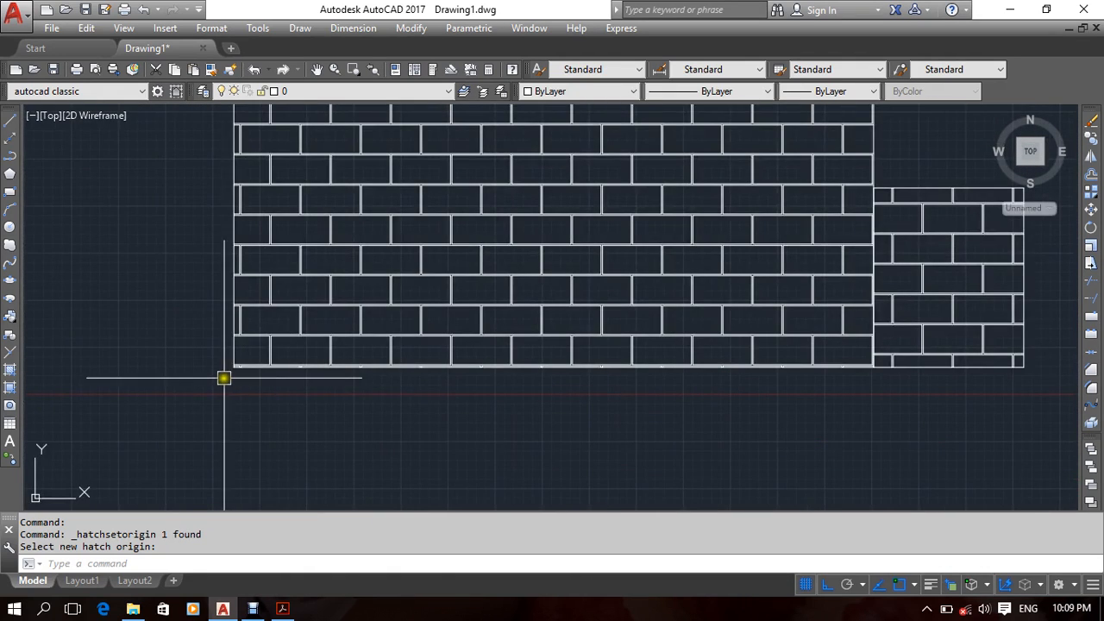
# Compare the brick courses of the two rectangles along the larger one's edges and at their shared joint.
pyautogui.scroll(2, 251, 377)
pyautogui.moveTo(345, 327)
pyautogui.mouseDown(button='middle')
pyautogui.moveTo(320, 422)
pyautogui.moveTo(337, 405)
pyautogui.mouseUp(button='middle')
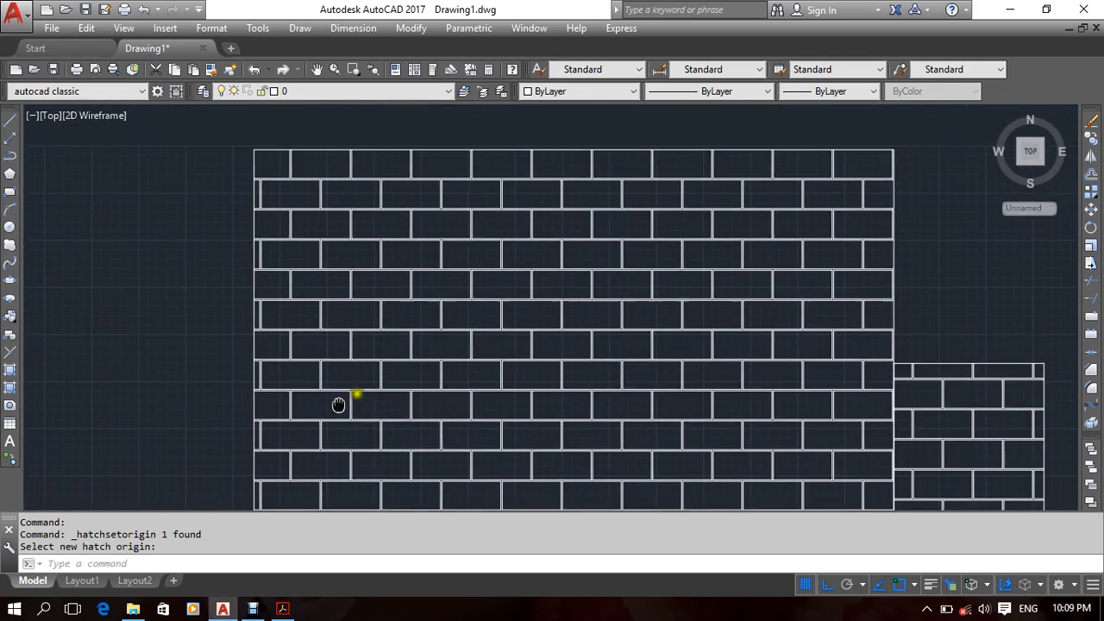
pyautogui.moveTo(703, 355)
pyautogui.mouseDown(button='middle')
pyautogui.moveTo(618, 343)
pyautogui.moveTo(628, 349)
pyautogui.moveTo(604, 320)
pyautogui.moveTo(611, 314)
pyautogui.mouseUp(button='middle')
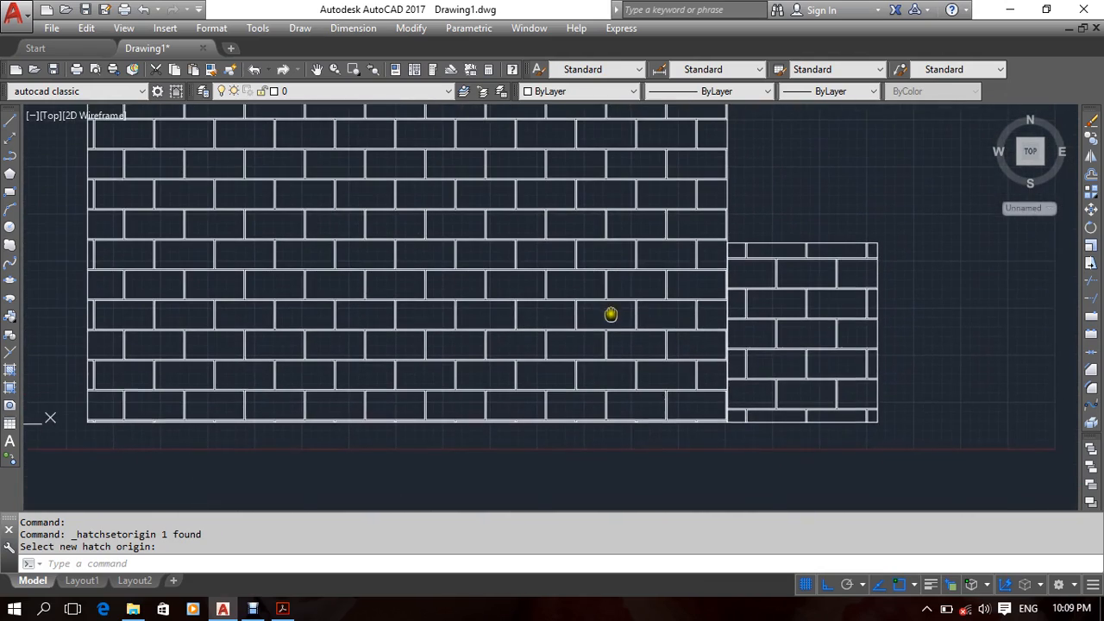
pyautogui.moveTo(878, 455); pyautogui.dragTo(837, 447, button='middle')
pyautogui.scroll(4, 733, 420)
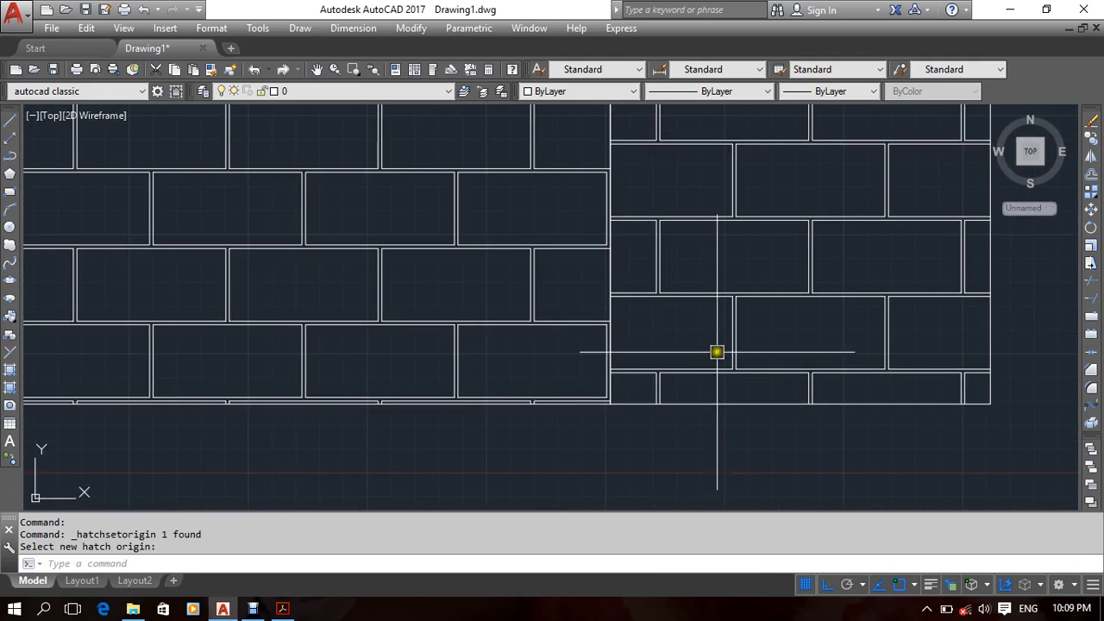
pyautogui.scroll(-2, 731, 362)
pyautogui.moveTo(745, 369); pyautogui.dragTo(697, 427, button='middle')
# Use Hatch Edit to place the smaller rectangle's hatch origin at its lower-left corner, where the two rectangles meet.
pyautogui.click(730, 373)
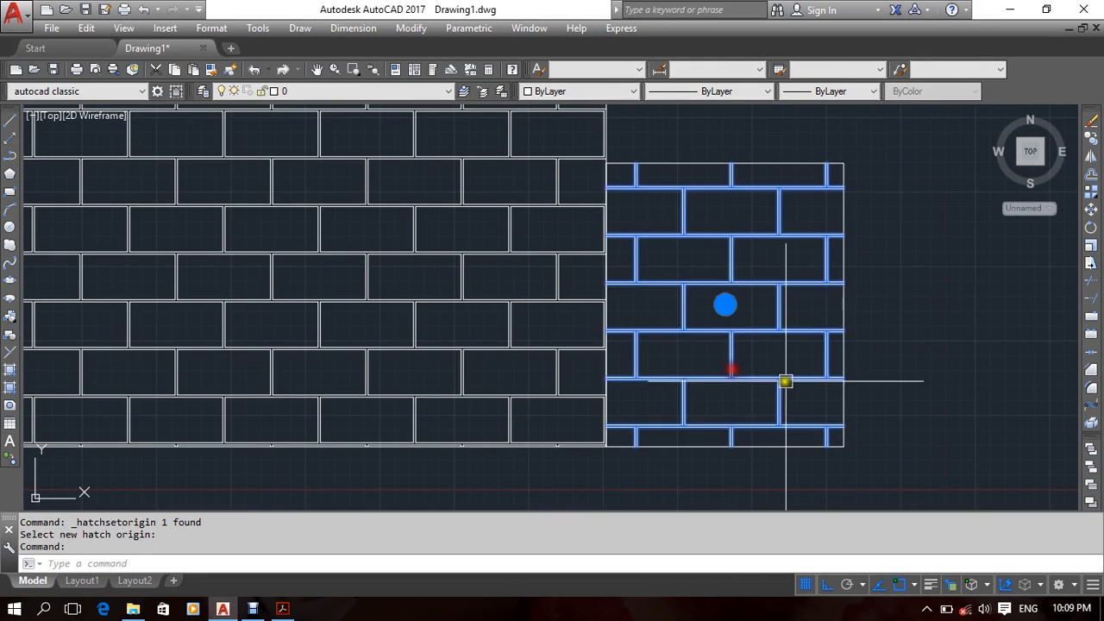
pyautogui.scroll(-2, 709, 363)
pyautogui.rightClick(868, 293)
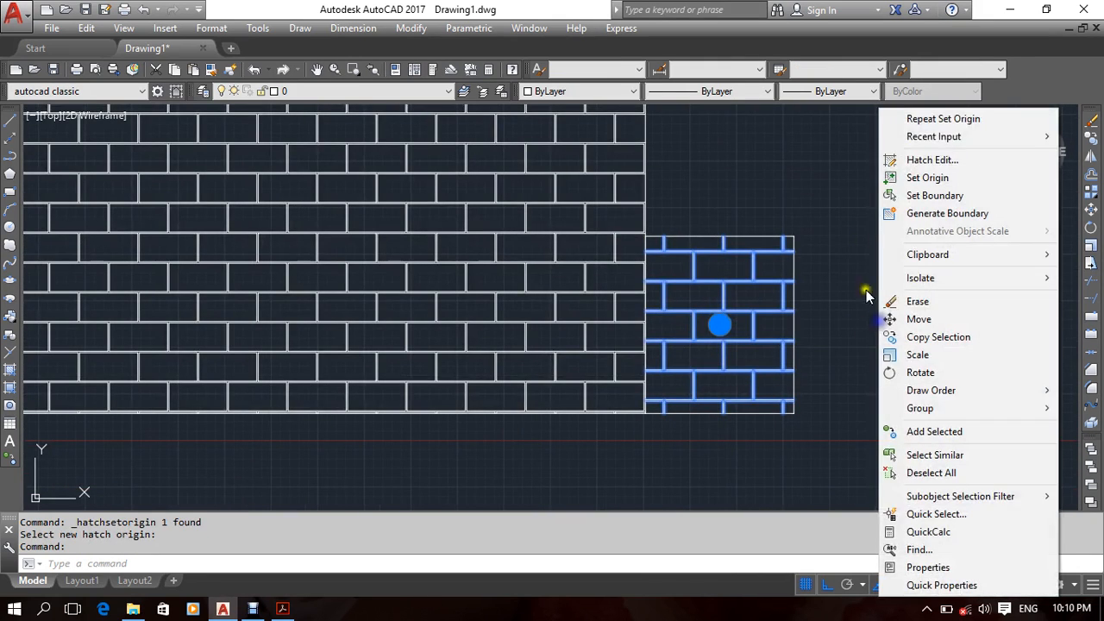
pyautogui.click(913, 161)
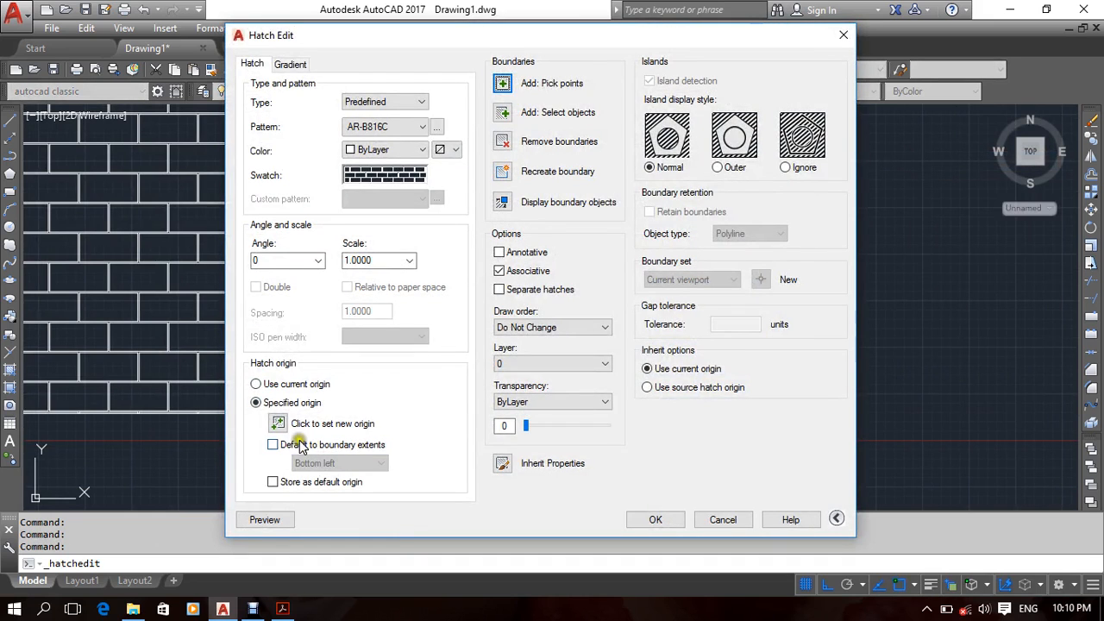
pyautogui.click(277, 423)
pyautogui.scroll(5, 656, 439)
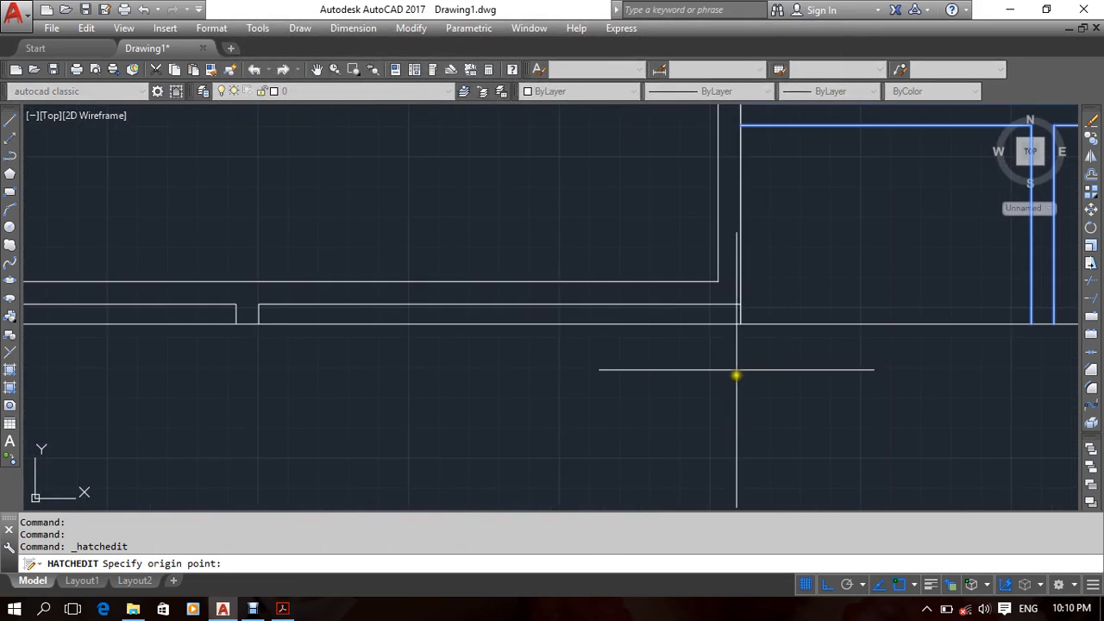
pyautogui.scroll(-4, 739, 320)
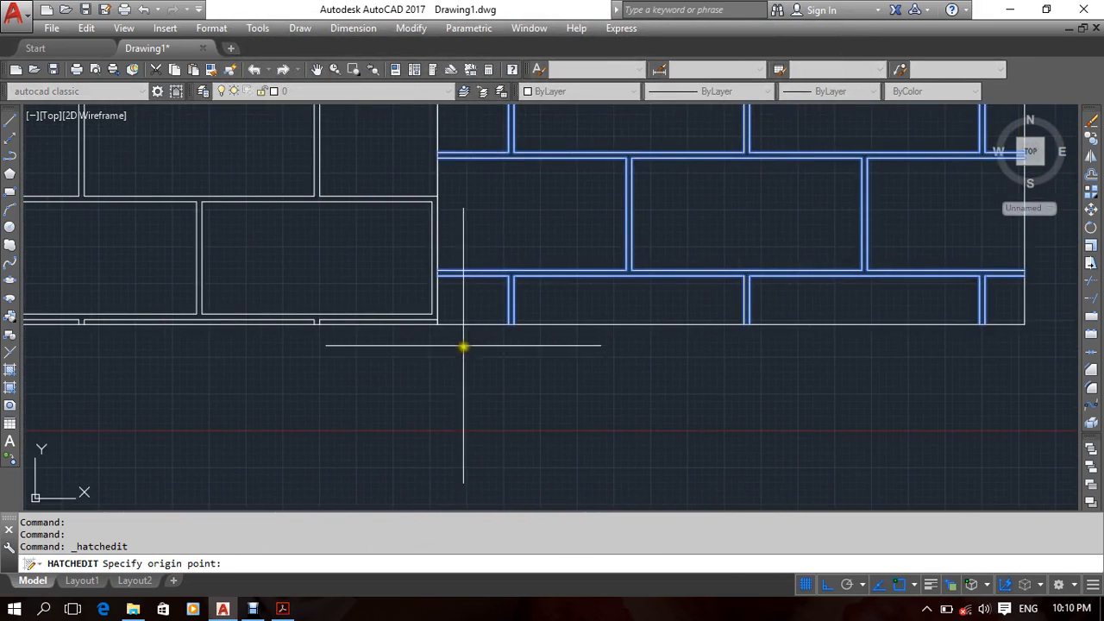
pyautogui.click(437, 323)
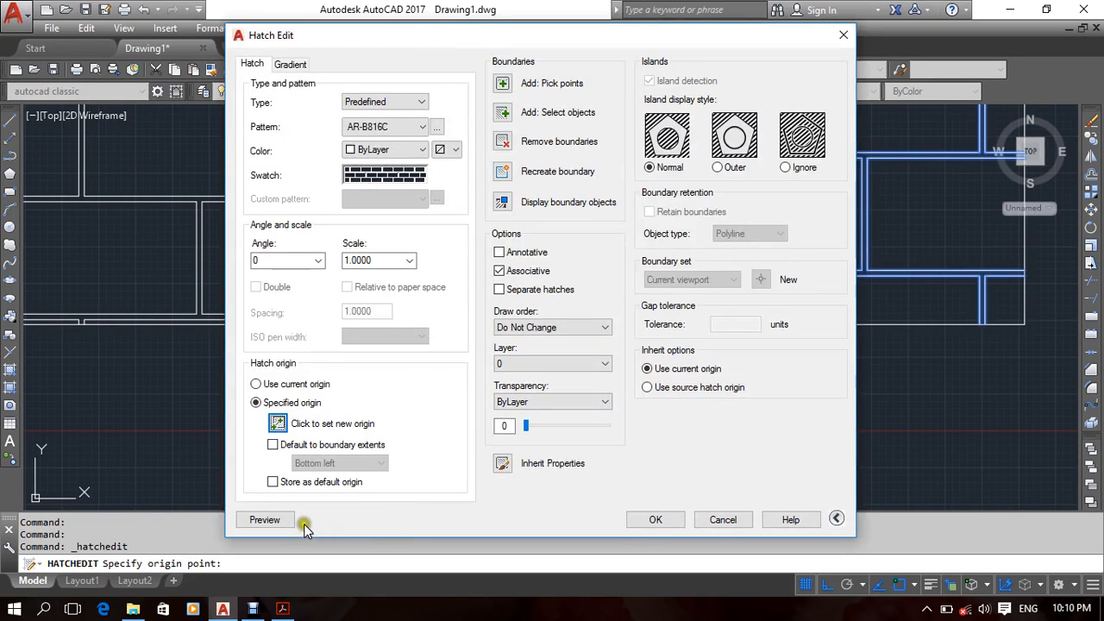
pyautogui.click(656, 520)
# Use Set Origin to place the larger rectangle's hatch origin at its lower-left corner.
pyautogui.scroll(4, 690, 440)
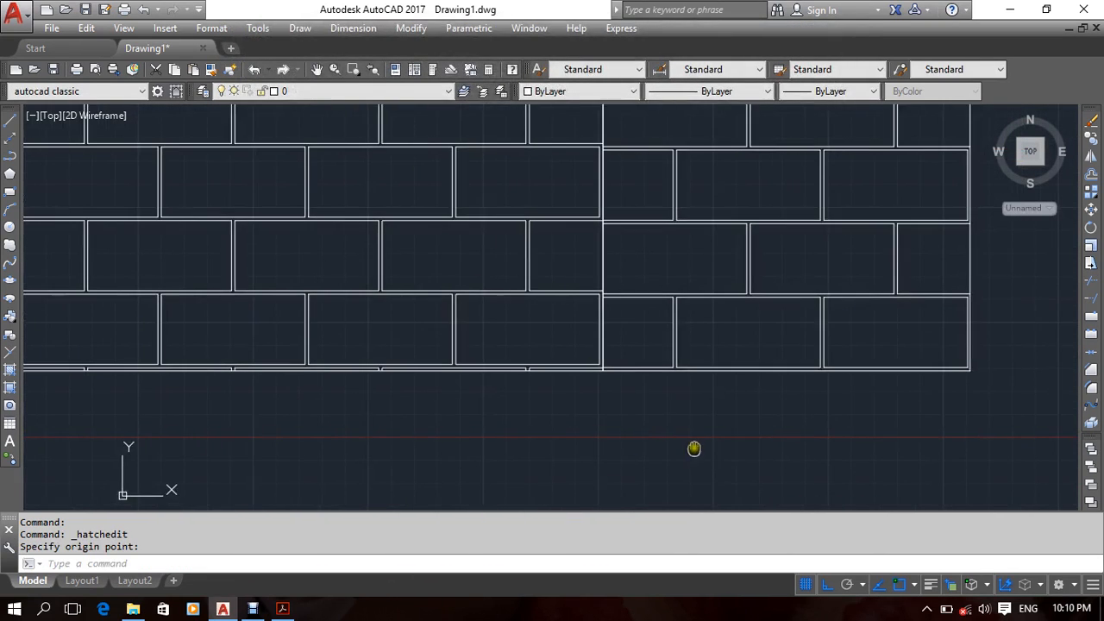
pyautogui.click(589, 312)
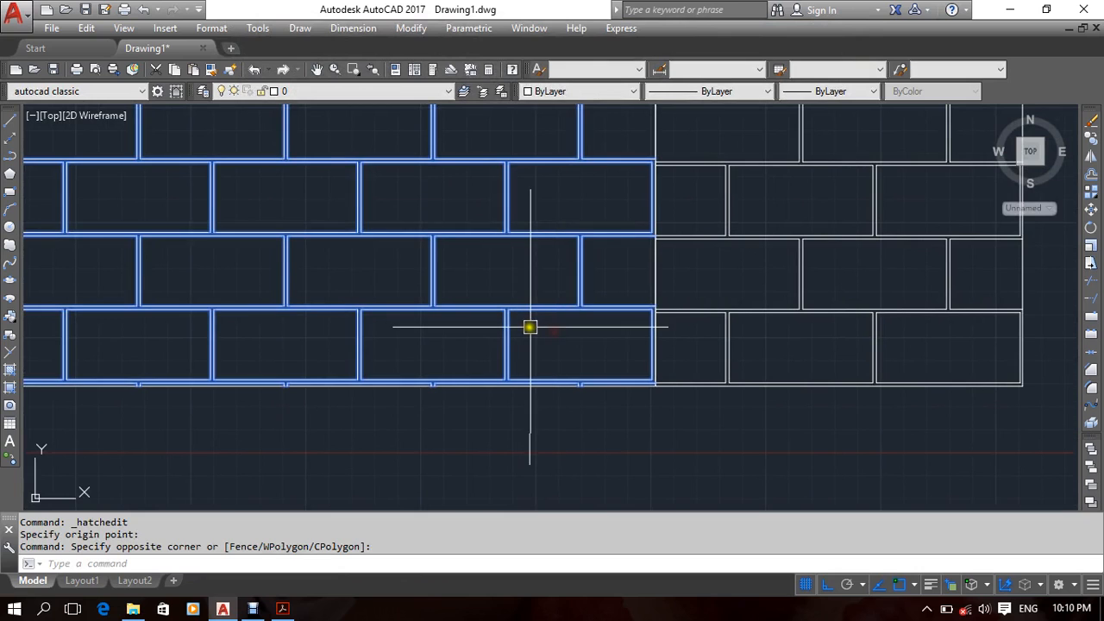
pyautogui.rightClick(560, 327)
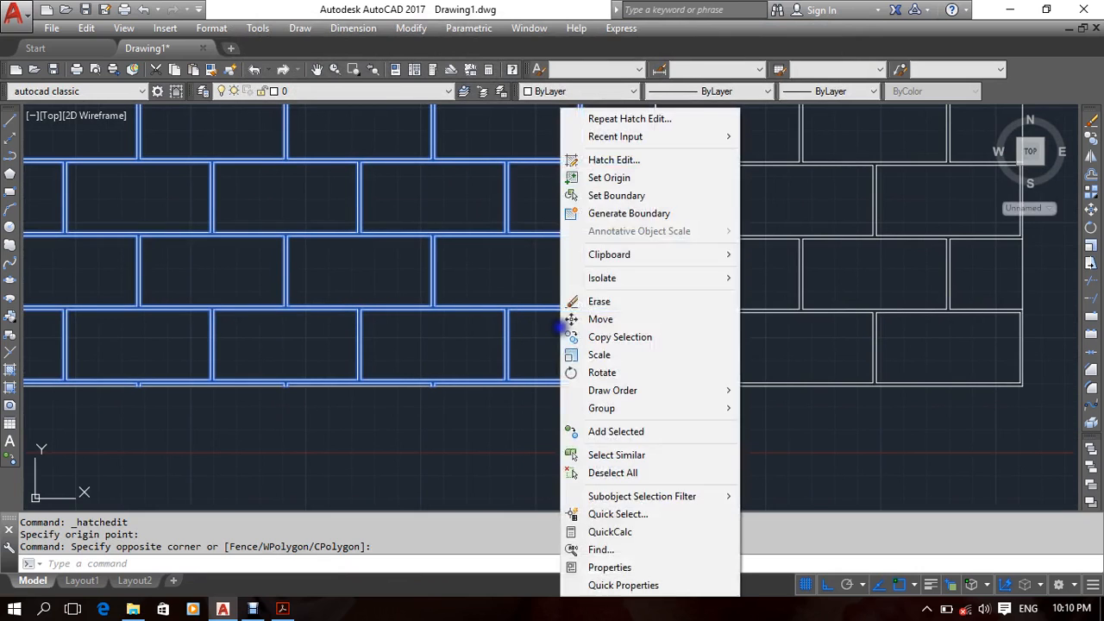
pyautogui.click(617, 178)
pyautogui.scroll(-5, 603, 382)
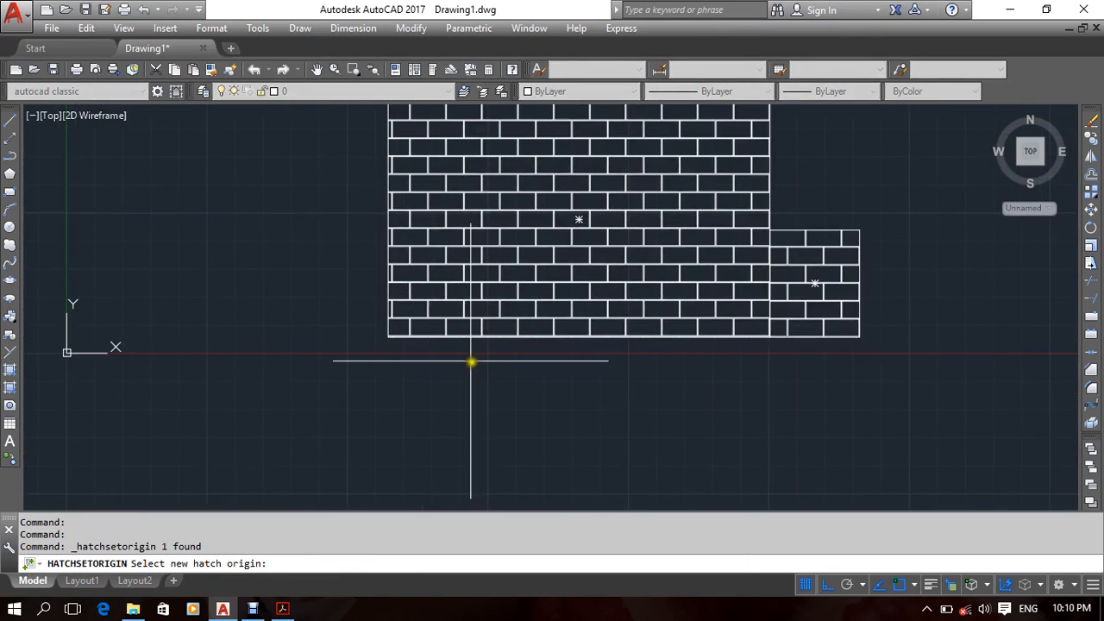
pyautogui.scroll(4, 471, 362)
pyautogui.click(258, 301)
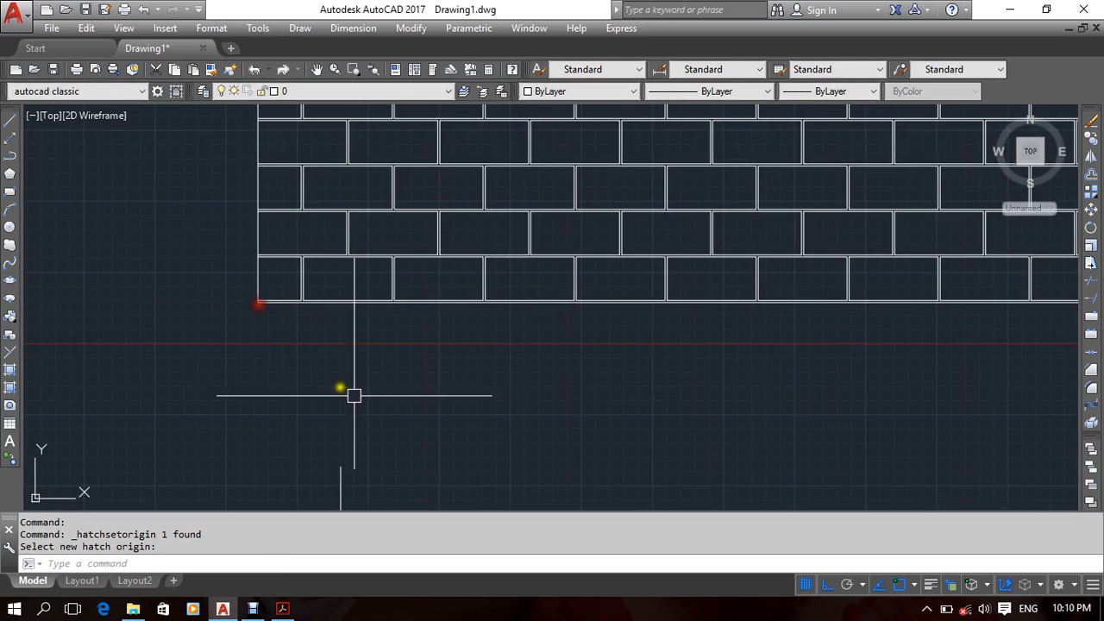
# Examine how the brick courses and vertical joints line up where the two rectangles meet.
pyautogui.scroll(-4, 431, 394)
pyautogui.scroll(4, 689, 379)
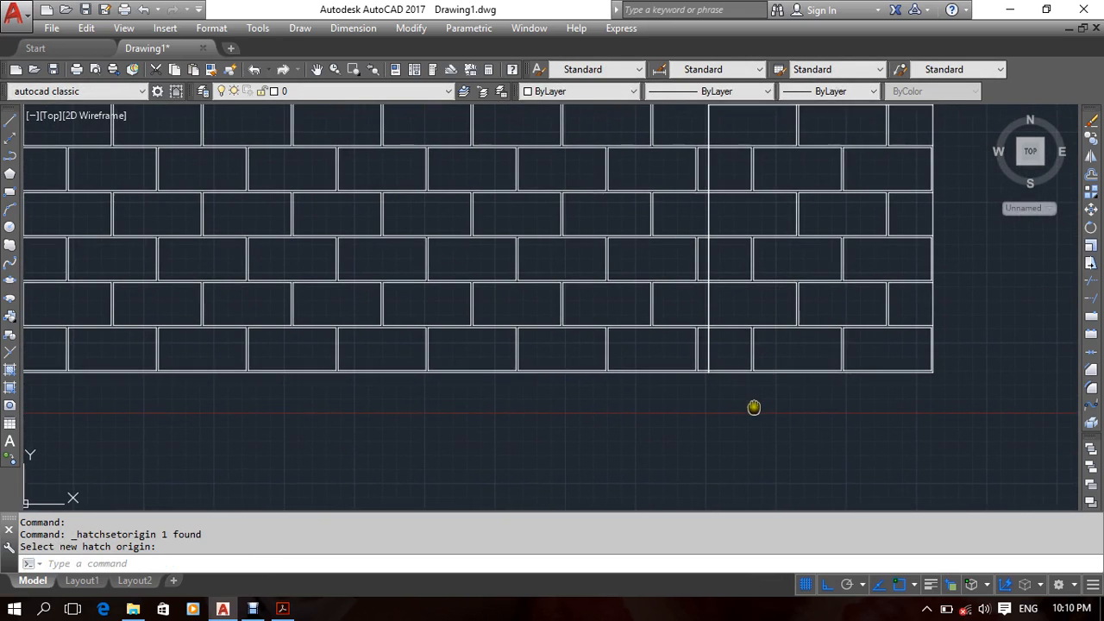
pyautogui.scroll(3, 750, 256)
pyautogui.scroll(-3, 776, 333)
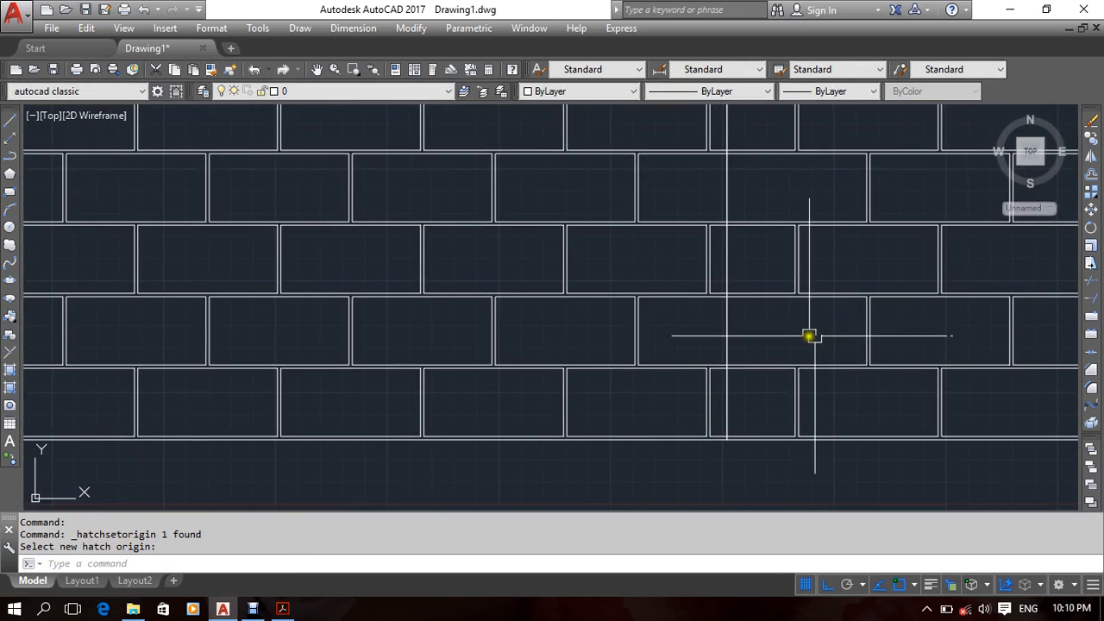
pyautogui.scroll(-2, 764, 357)
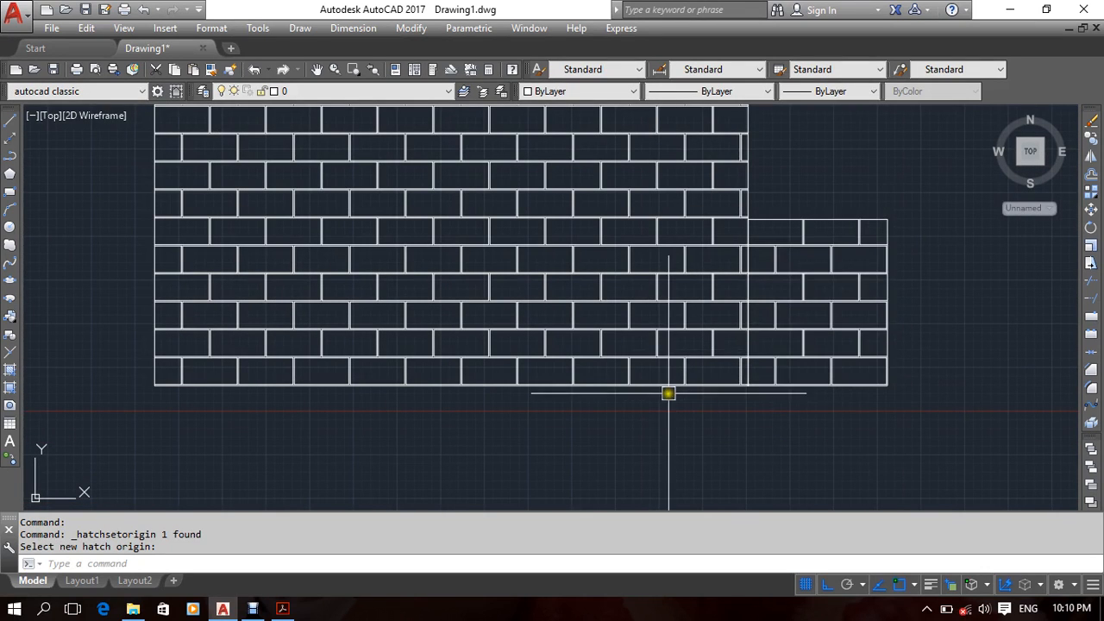
pyautogui.scroll(-2, 716, 387)
pyautogui.scroll(4, 719, 385)
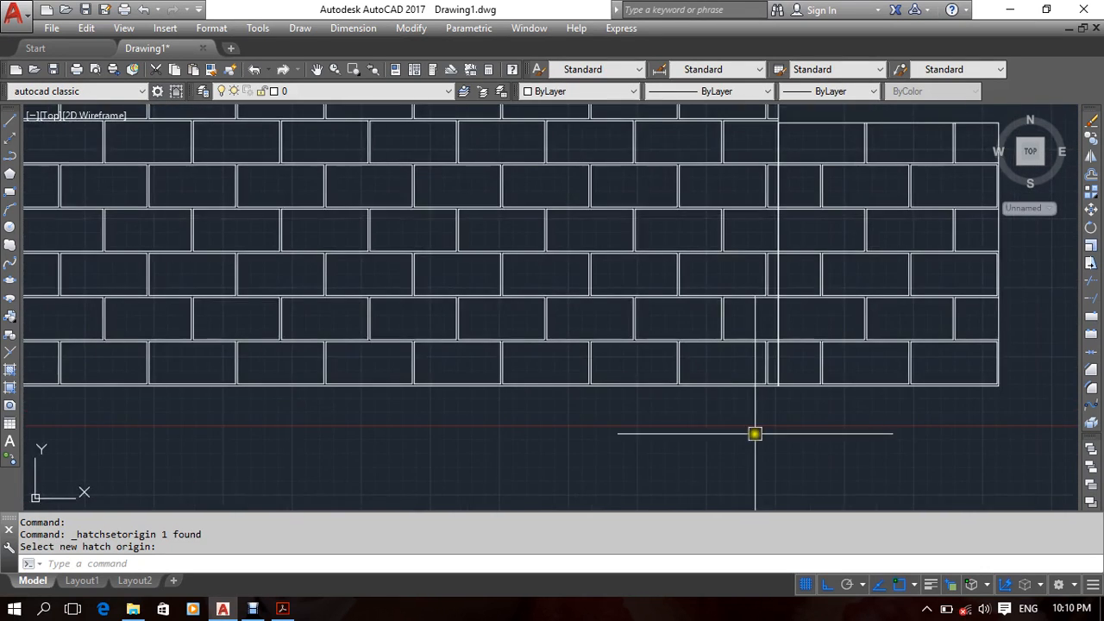
# Use Set Origin to place the larger rectangle's hatch origin at its lower-right corner, at the joint with the smaller rectangle.
pyautogui.click(658, 338)
pyautogui.rightClick(646, 429)
pyautogui.click(700, 178)
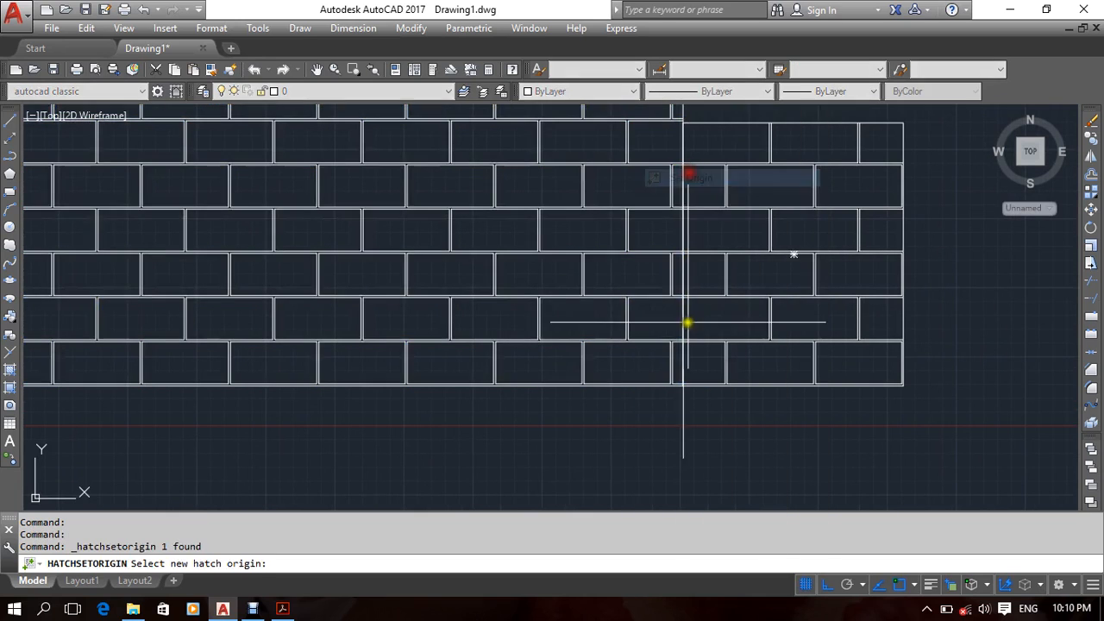
pyautogui.scroll(4, 681, 396)
pyautogui.scroll(3, 690, 380)
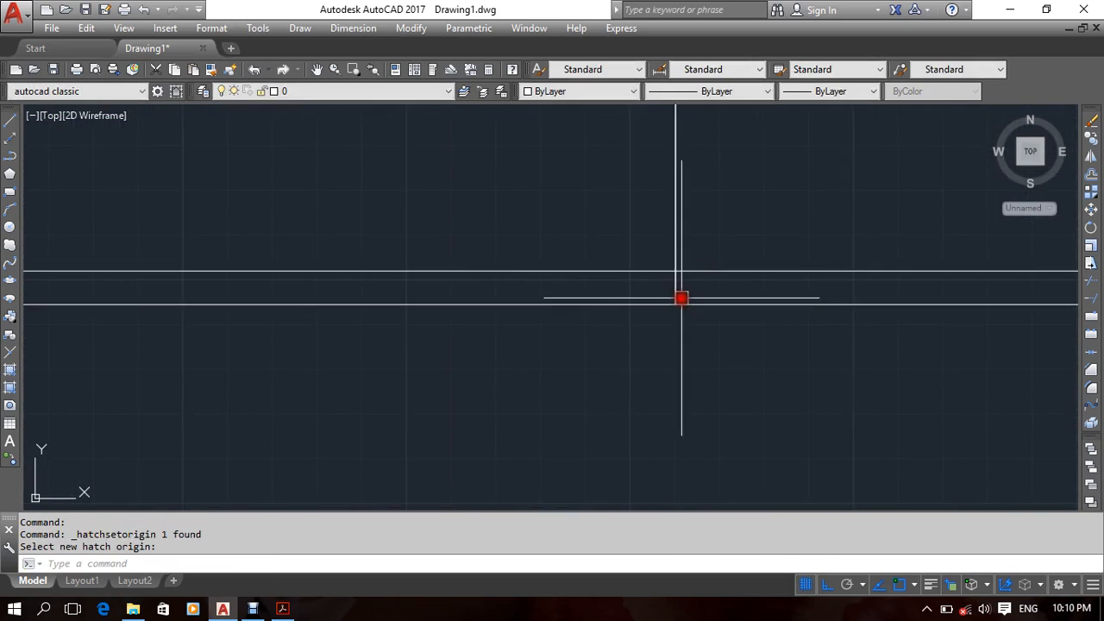
pyautogui.scroll(-5, 675, 303)
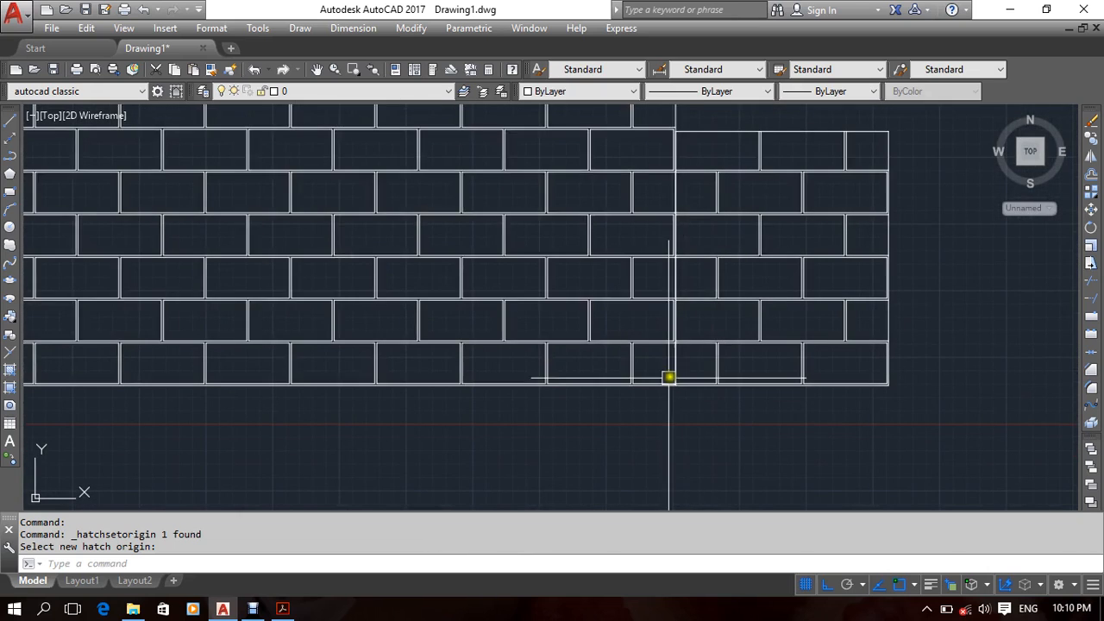
pyautogui.scroll(4, 673, 309)
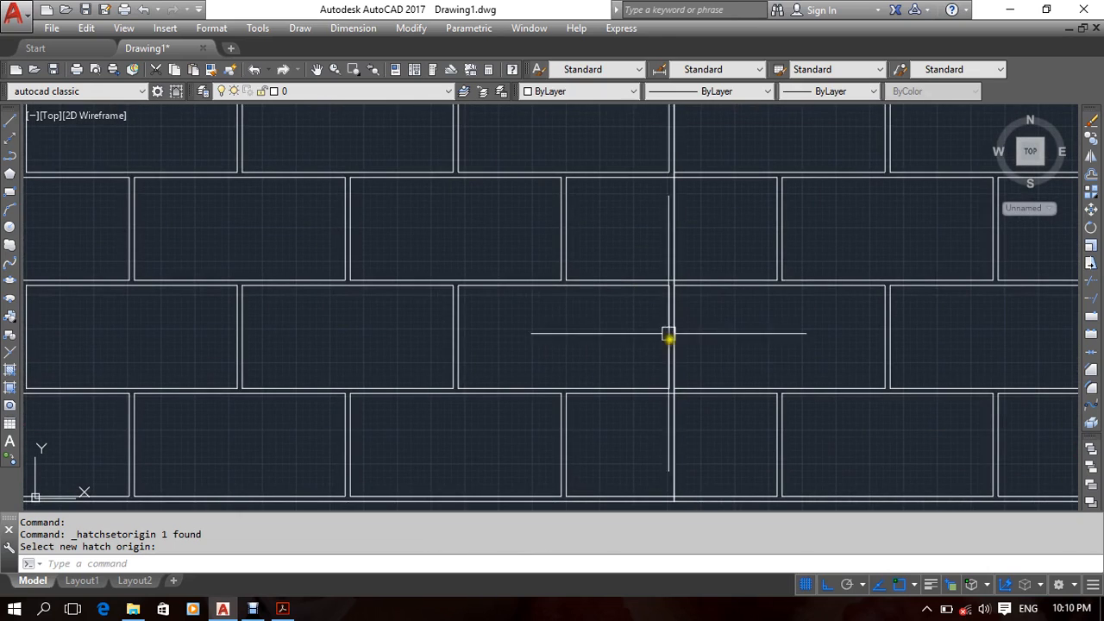
pyautogui.scroll(-4, 818, 351)
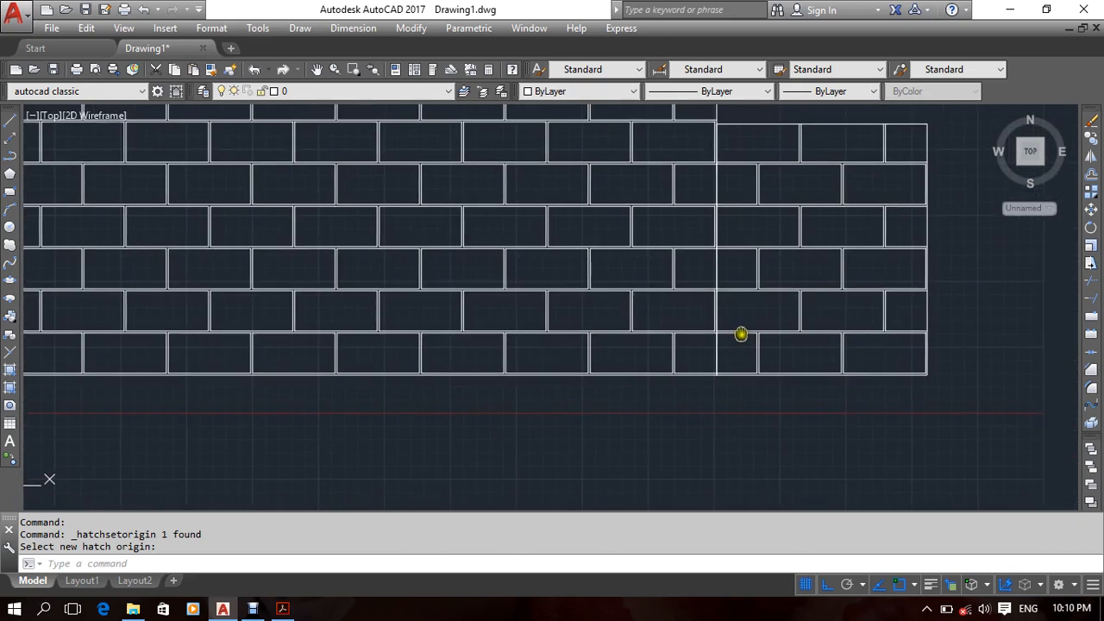
pyautogui.click(786, 402)
pyautogui.rightClick(804, 431)
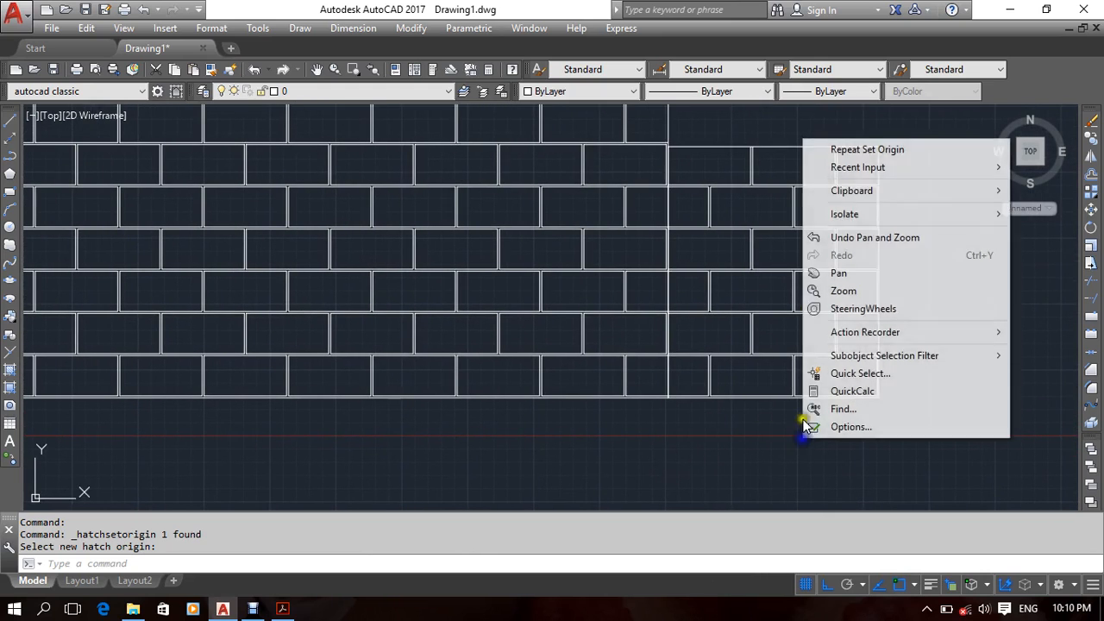
pyautogui.moveTo(849, 214)
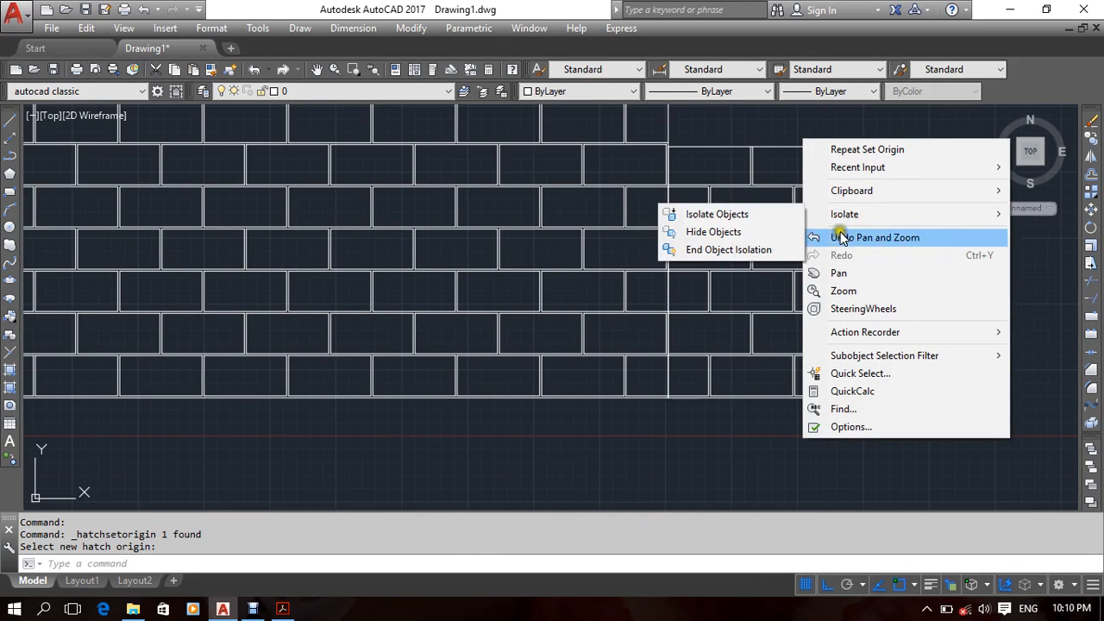
pyautogui.click(771, 249)
# Use Hatch Edit to place the smaller rectangle's hatch origin at its upper-left corner.
pyautogui.click(771, 262)
pyautogui.click(751, 291)
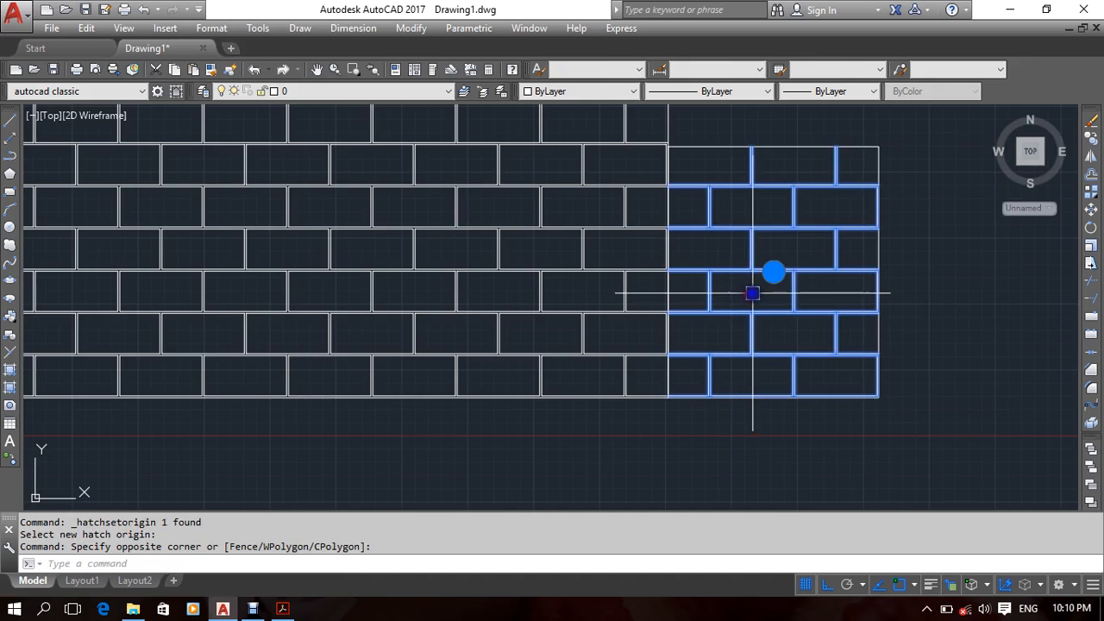
pyautogui.rightClick(752, 293)
pyautogui.click(794, 164)
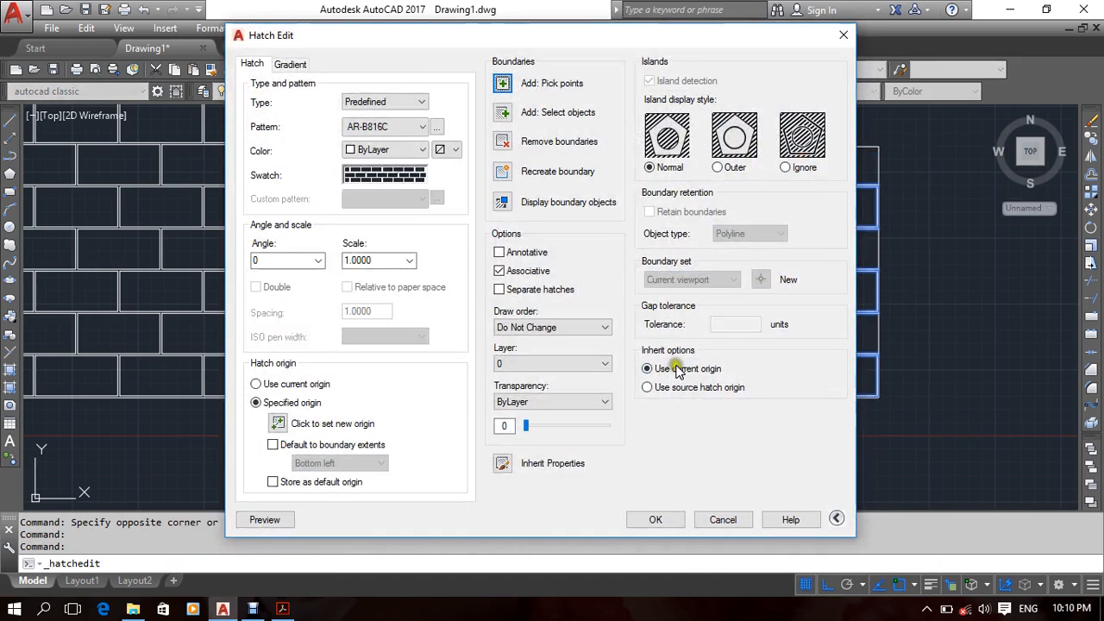
pyautogui.click(279, 423)
pyautogui.scroll(4, 751, 446)
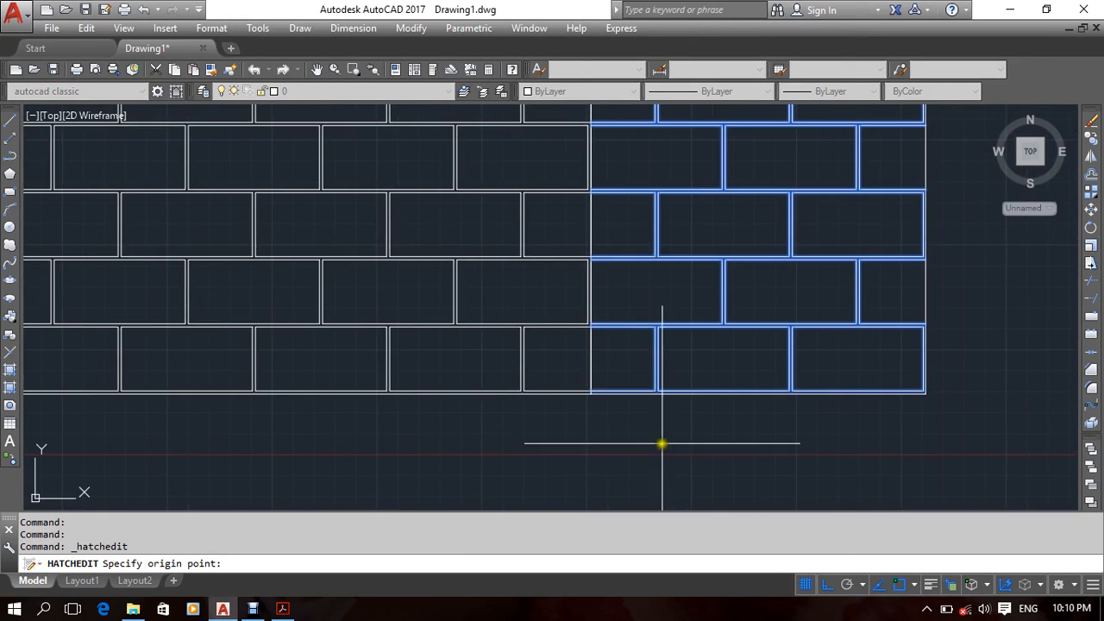
pyautogui.moveTo(621, 429); pyautogui.dragTo(604, 455, button='middle')
pyautogui.scroll(4, 575, 172)
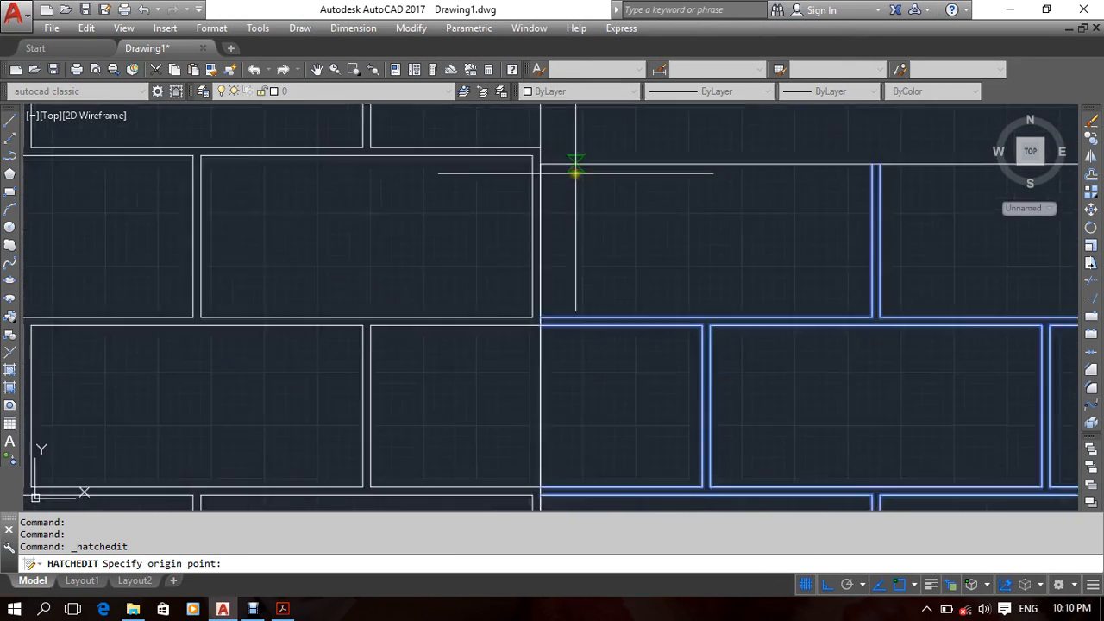
pyautogui.click(522, 159)
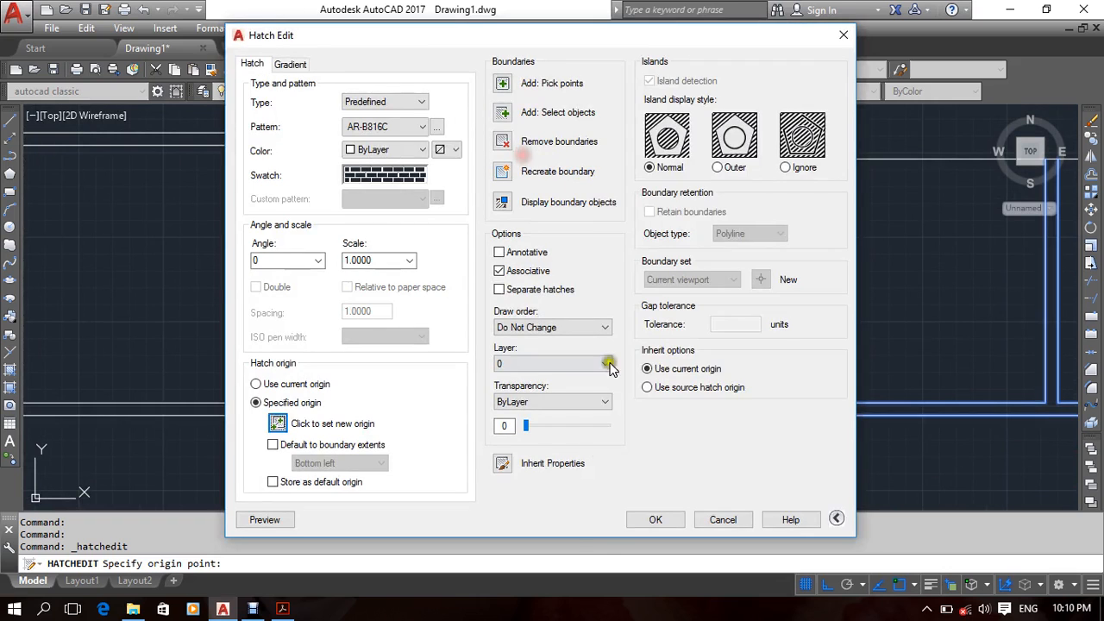
pyautogui.click(655, 520)
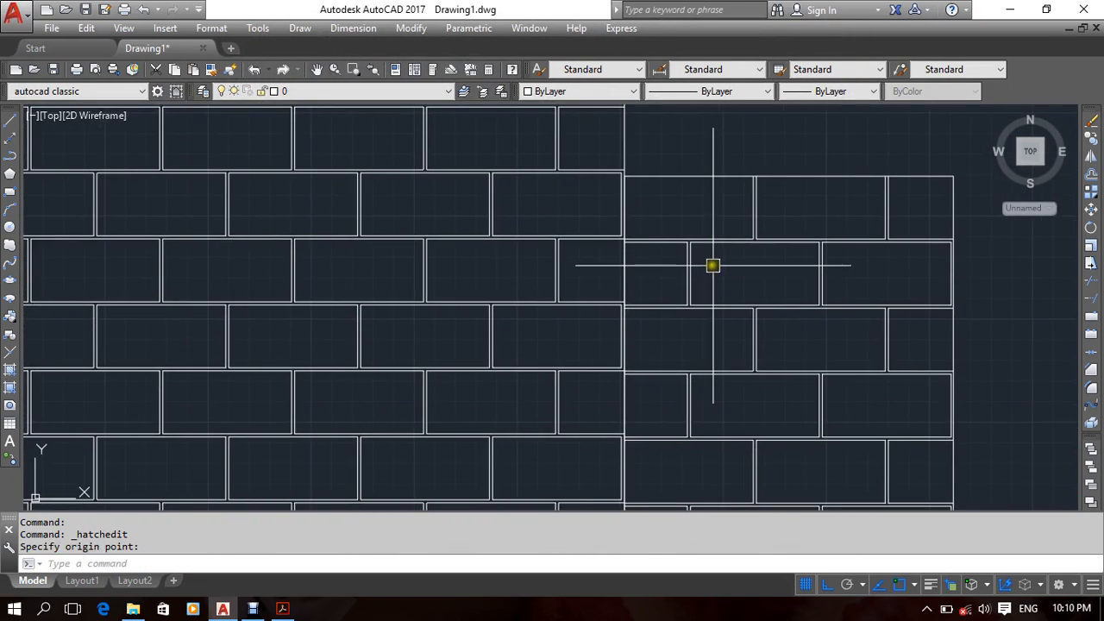
# Erase the smaller rectangle together with its brick hatch.
pyautogui.scroll(-4, 713, 266)
pyautogui.scroll(4, 757, 281)
pyautogui.scroll(-3, 764, 320)
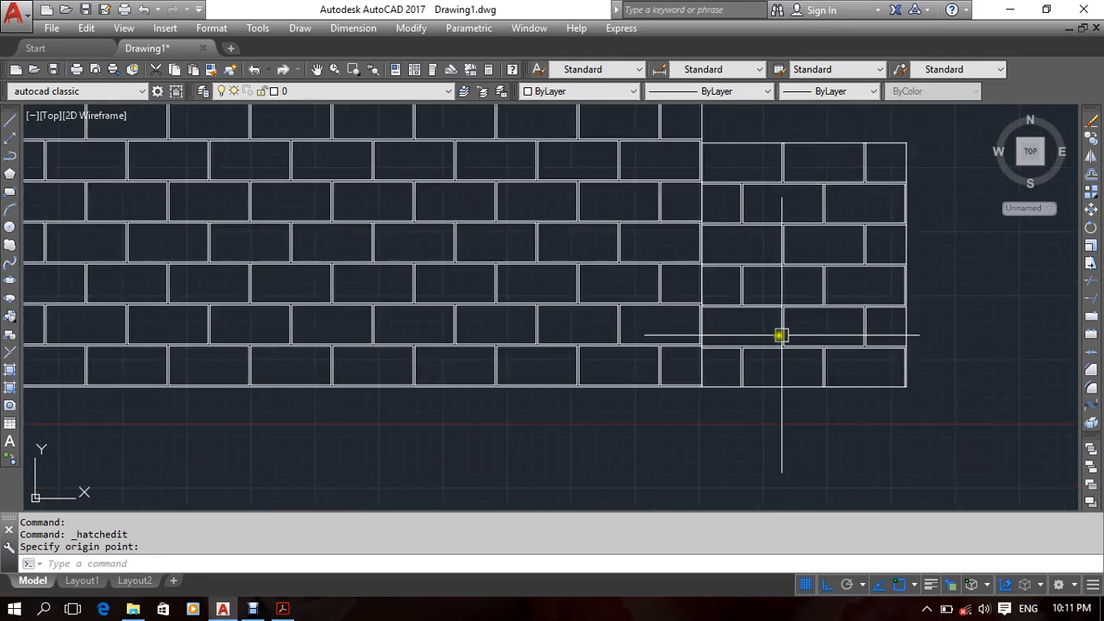
pyautogui.moveTo(820, 328); pyautogui.dragTo(783, 368, button='middle')
pyautogui.scroll(-4, 783, 366)
pyautogui.click(860, 263)
pyautogui.click(767, 433)
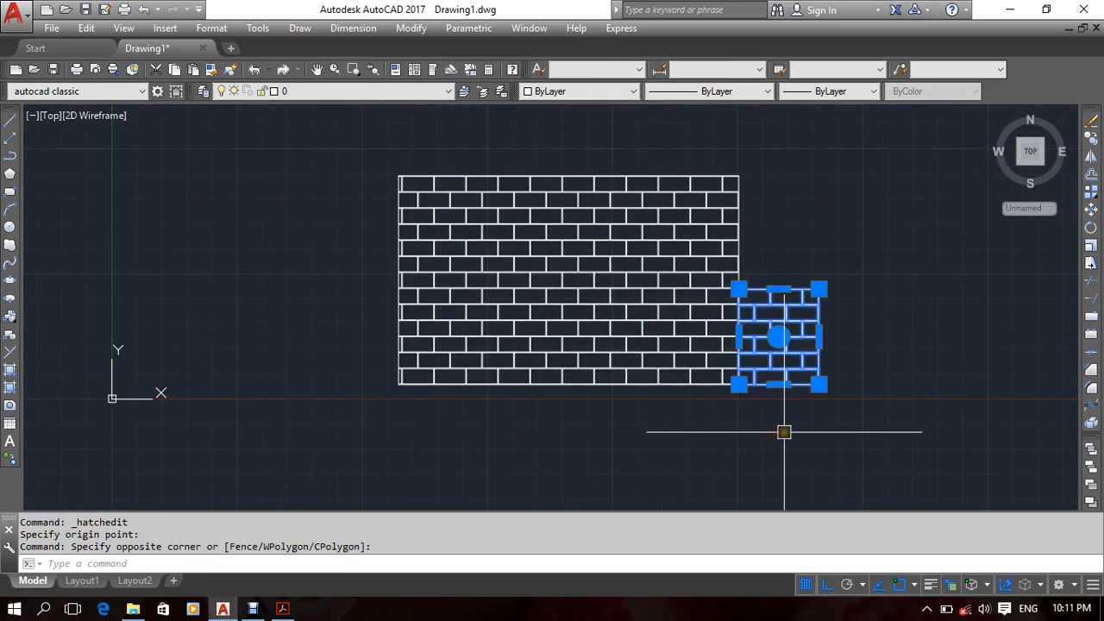
pyautogui.press('Delete')
pyautogui.moveTo(771, 359); pyautogui.dragTo(801, 364, button='middle')
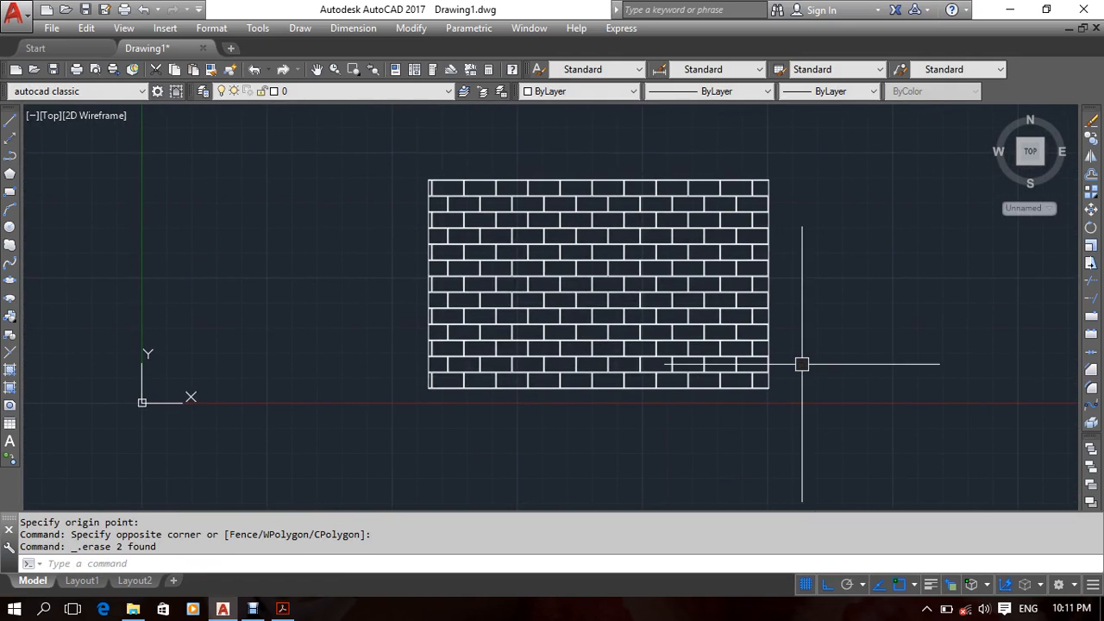
pyautogui.moveTo(684, 347); pyautogui.dragTo(707, 352, button='middle')
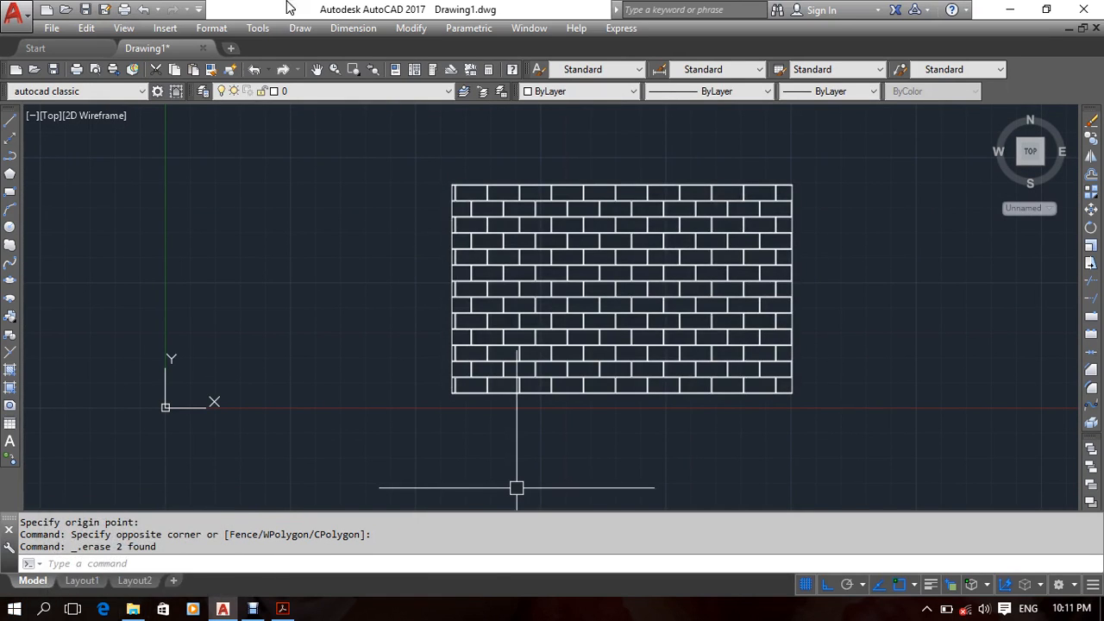
# Draw a rectangle in the empty area to the right of the brick-hatched rectangle.
pyautogui.moveTo(632, 353)
pyautogui.mouseDown(button='middle')
pyautogui.moveTo(506, 367)
pyautogui.moveTo(516, 369)
pyautogui.mouseUp(button='middle')
pyautogui.scroll(-5, 619, 383)
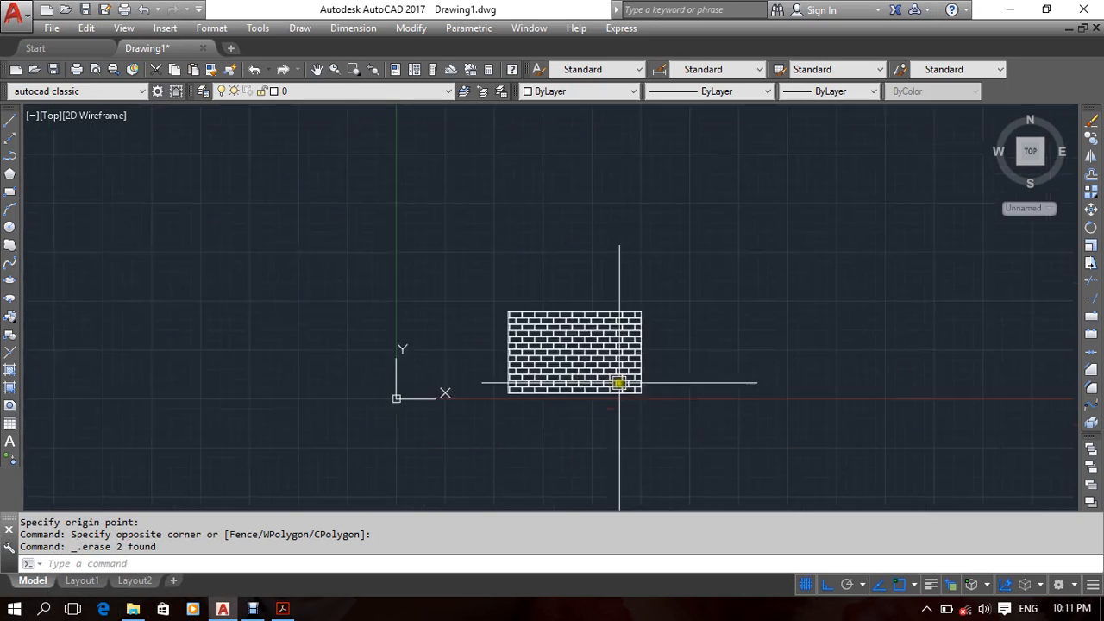
pyautogui.scroll(4, 619, 383)
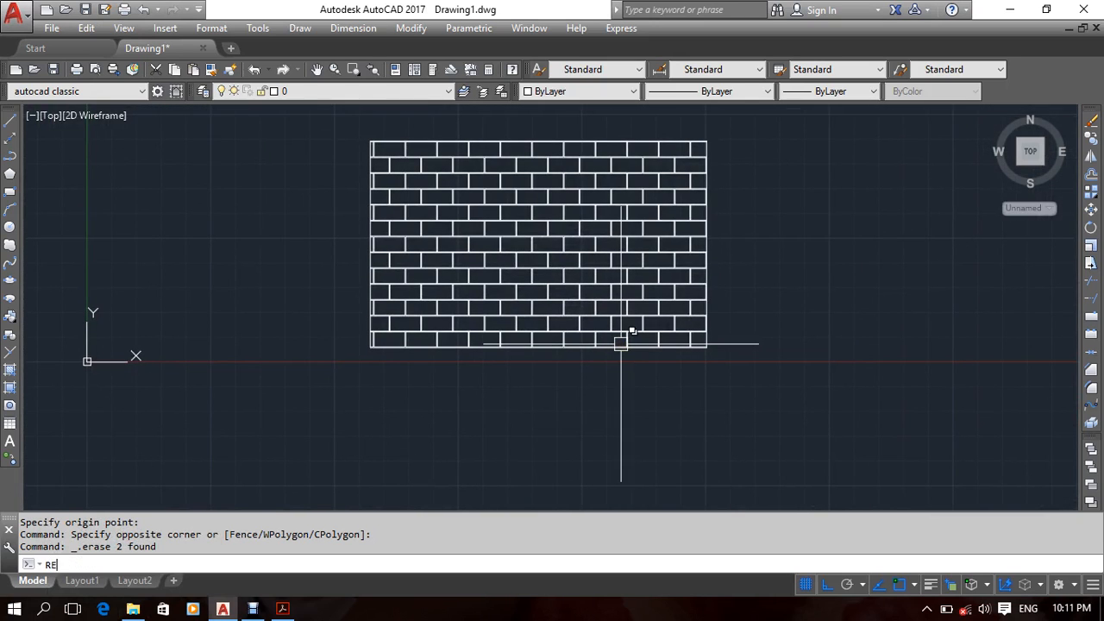
pyautogui.write('C')
pyautogui.press('Return')
pyautogui.scroll(-4, 663, 313)
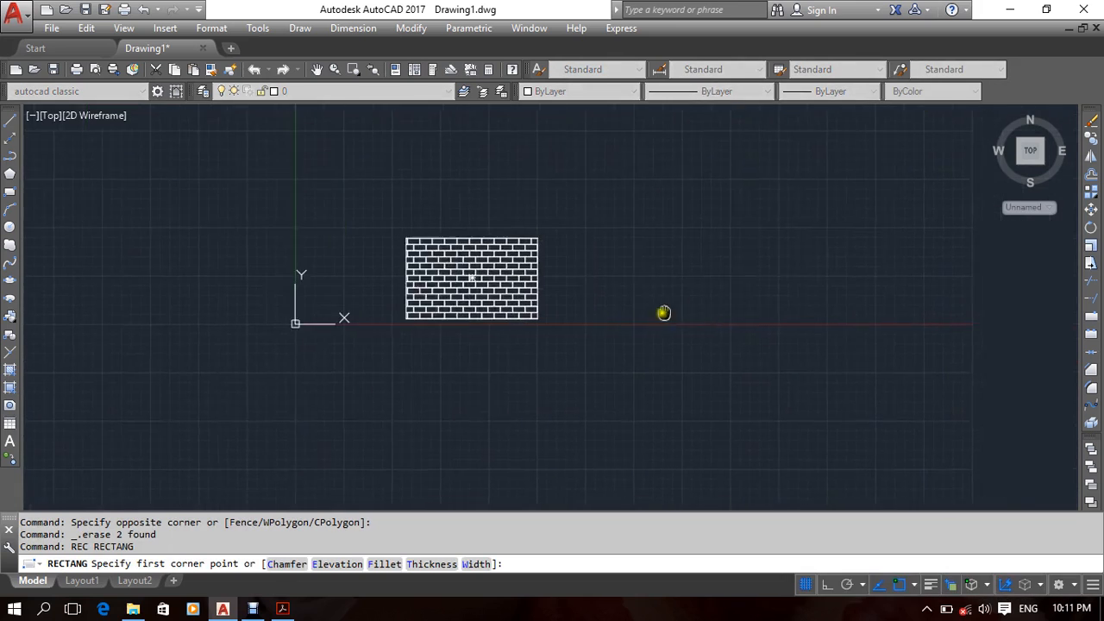
pyautogui.click(702, 258)
pyautogui.click(901, 378)
# Draw a wide, low rectangle below the brick-hatched rectangle.
pyautogui.moveTo(822, 301); pyautogui.dragTo(882, 249, button='middle')
pyautogui.press('Return')
pyautogui.click(395, 368)
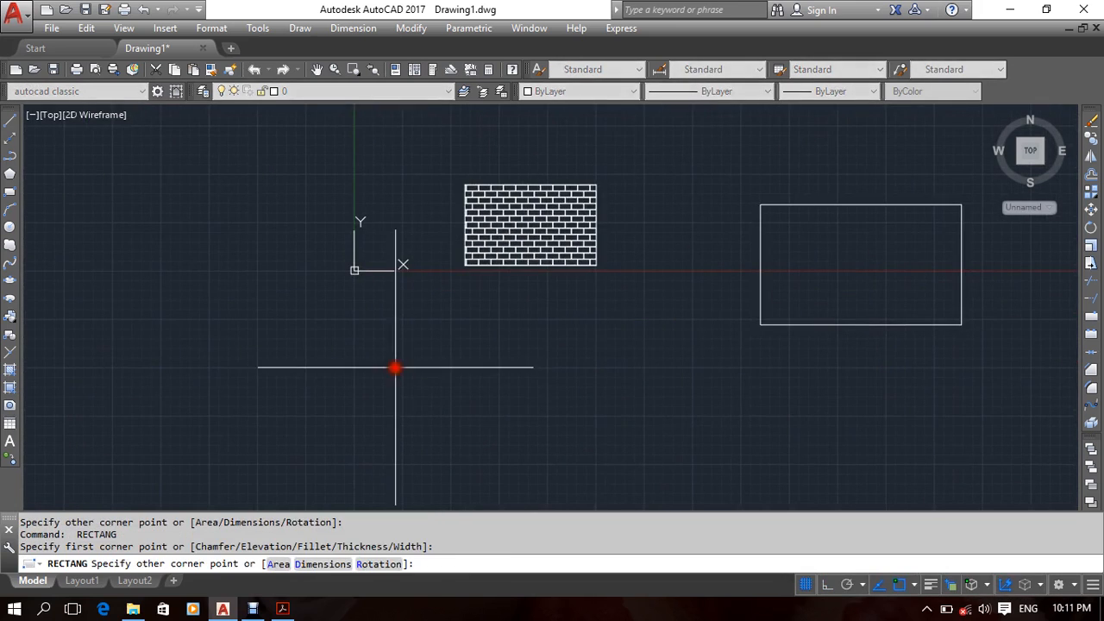
pyautogui.click(714, 442)
pyautogui.moveTo(769, 451); pyautogui.dragTo(801, 425, button='middle')
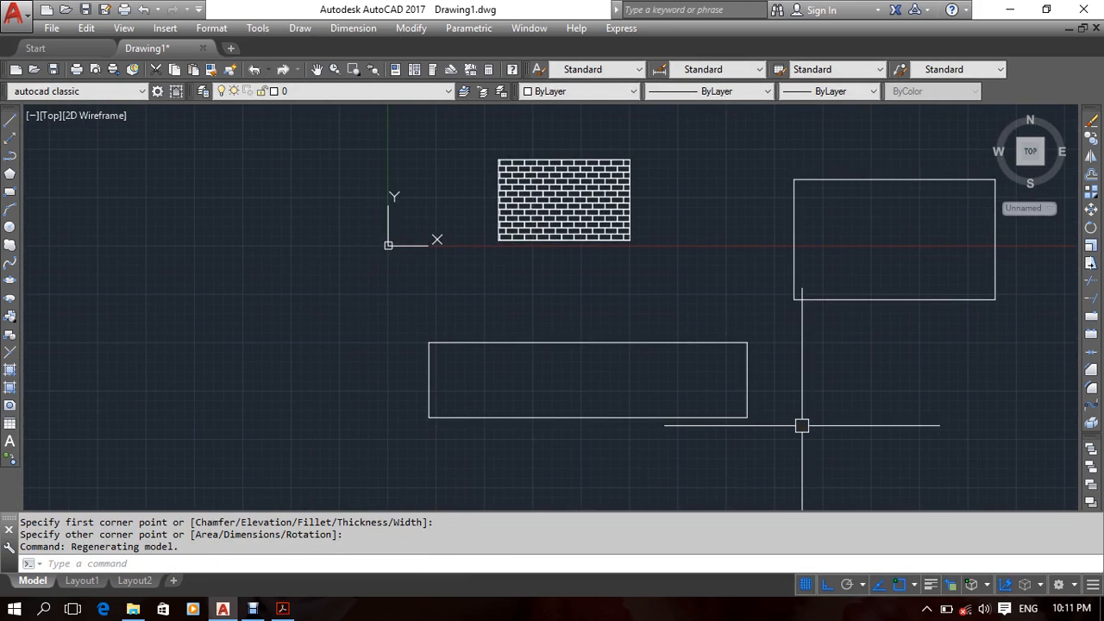
# Hatch the rectangle to the right of the brick one with the AR-CONC pattern at scale 20.
pyautogui.write('h')
pyautogui.press('Return')
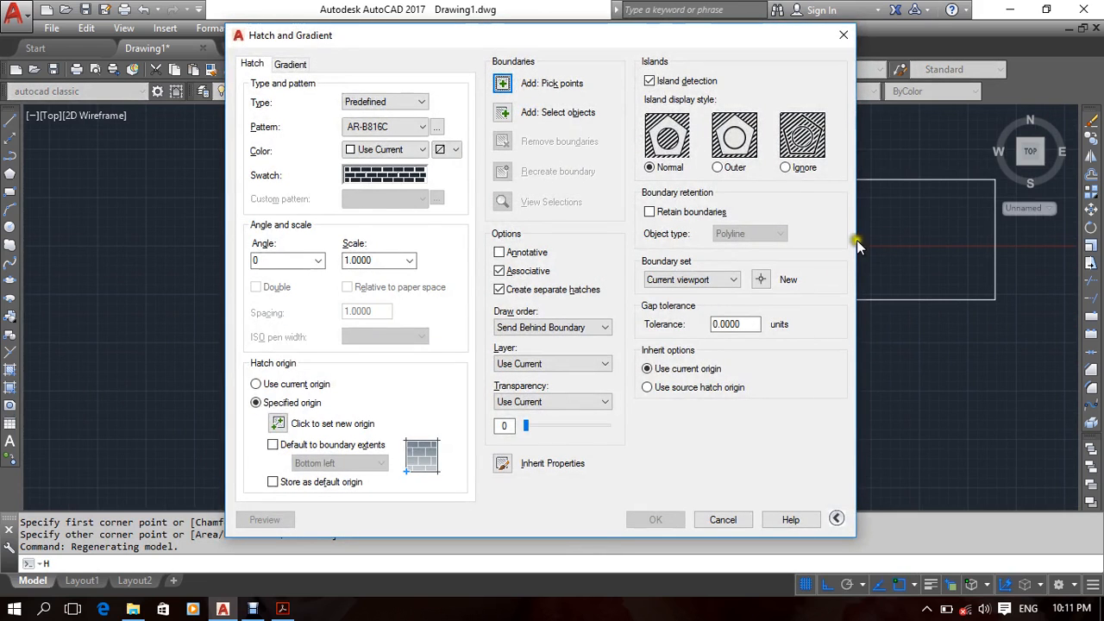
pyautogui.click(377, 191)
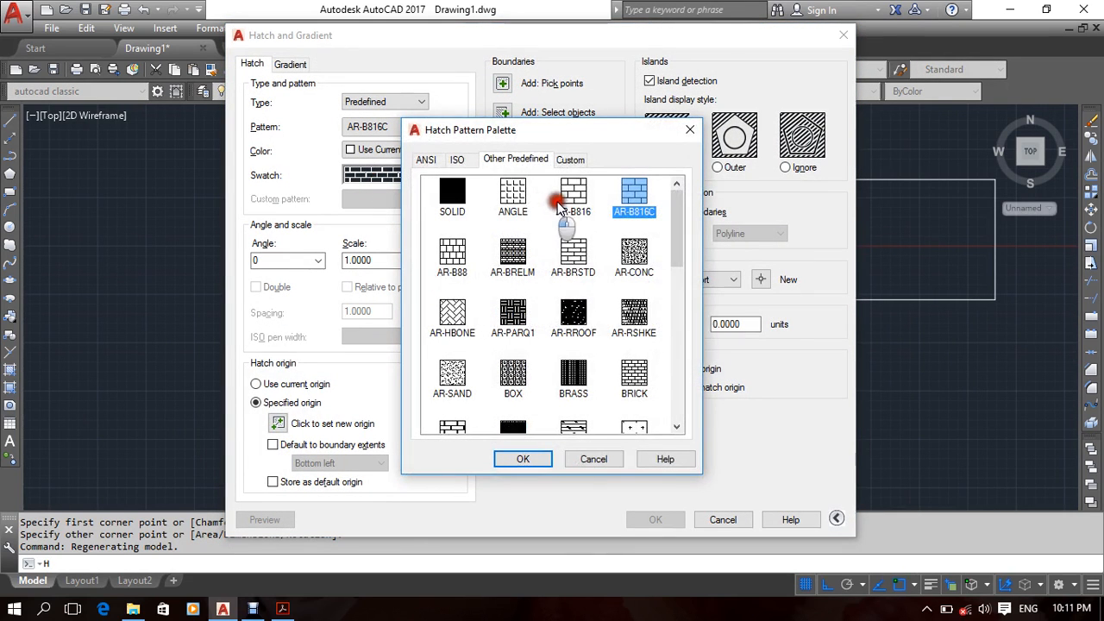
pyautogui.click(632, 252)
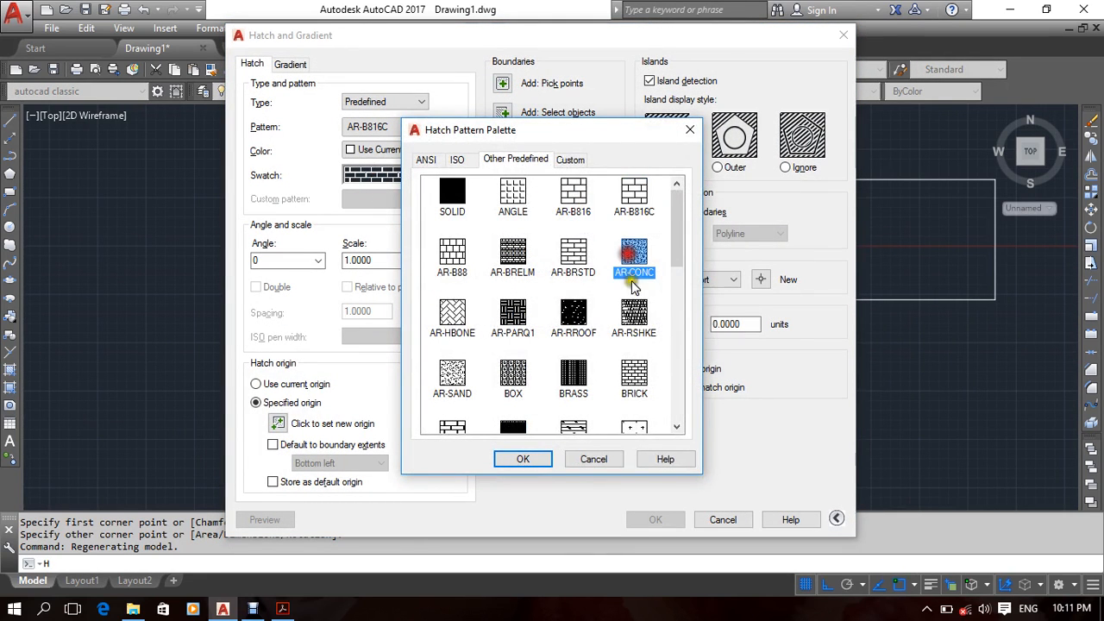
pyautogui.click(529, 458)
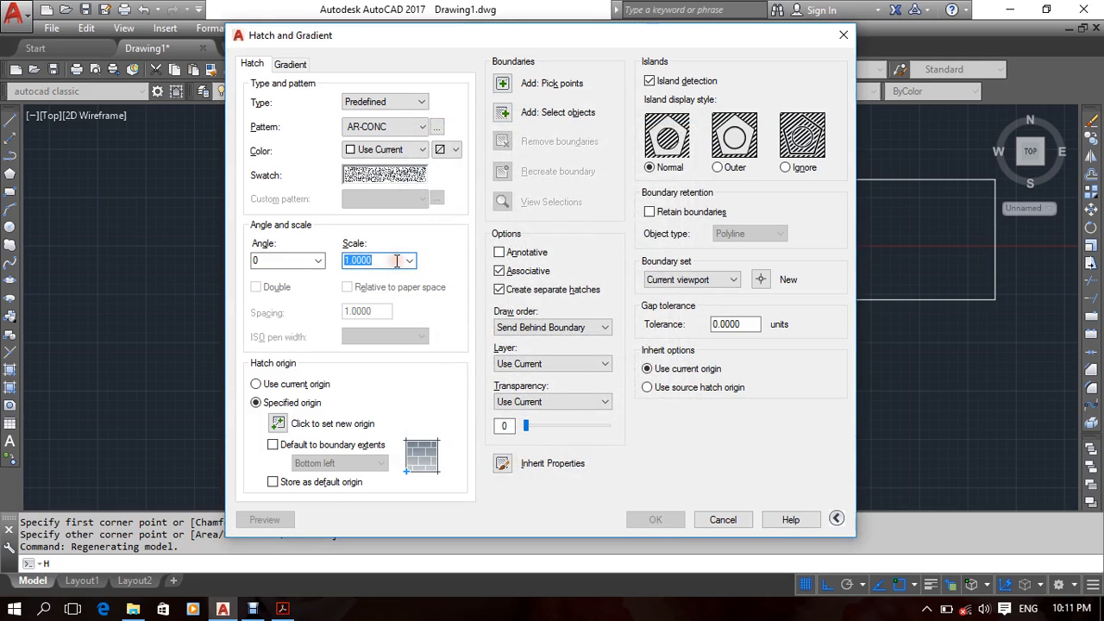
pyautogui.click(509, 81)
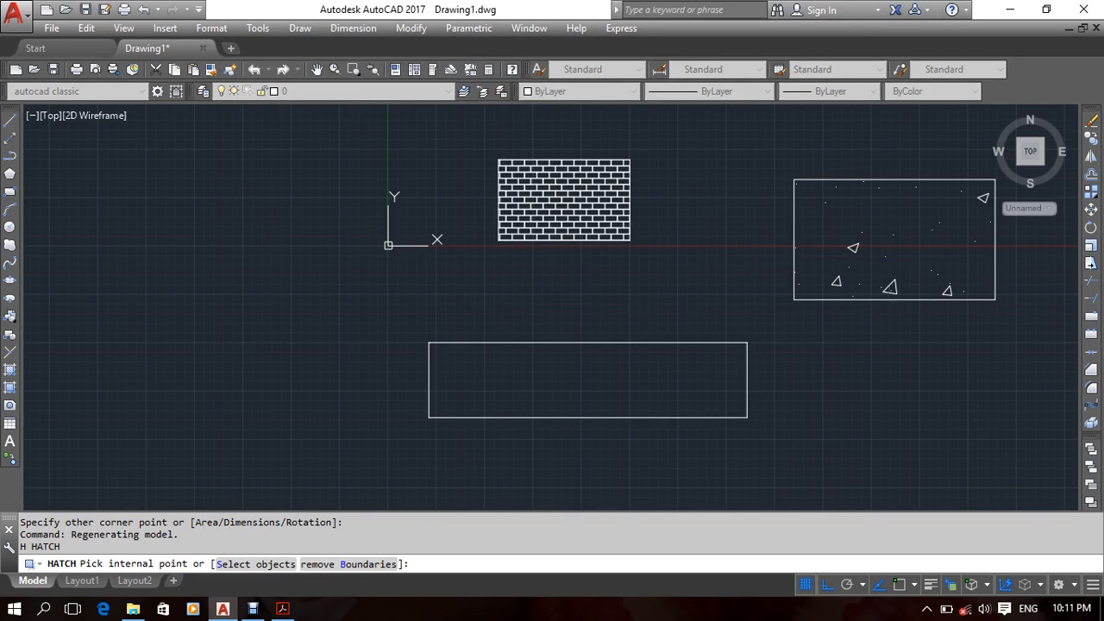
pyautogui.click(888, 265)
pyautogui.press('Return')
pyautogui.click(656, 518)
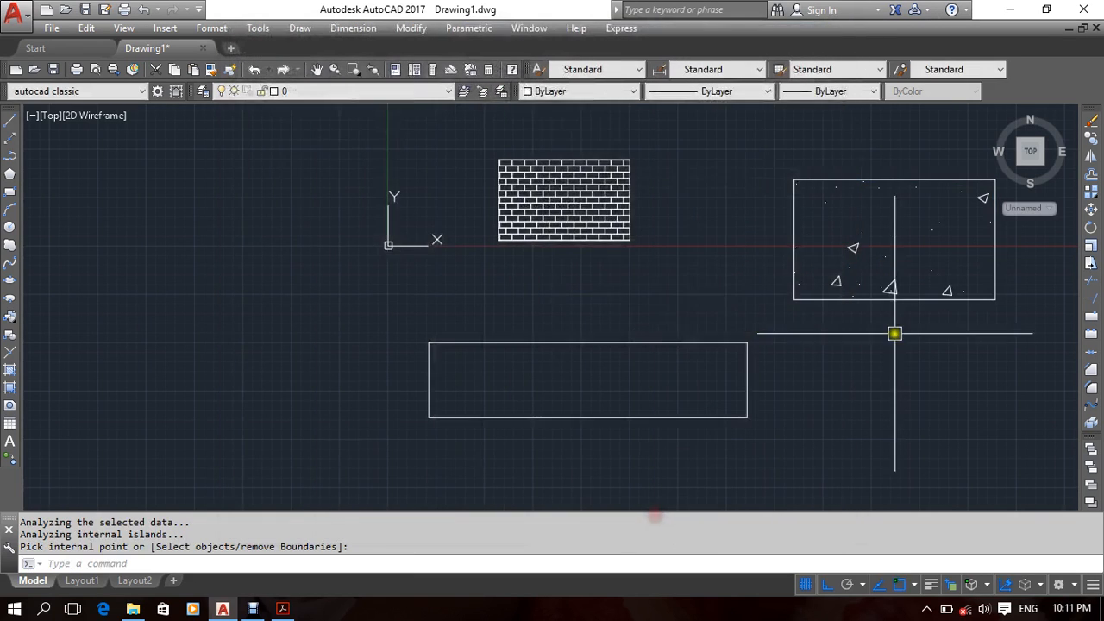
# Hatch the wide lower rectangle by inheriting the properties of the upper brick hatch, with the scale set to 5.
pyautogui.scroll(-2, 894, 333)
pyautogui.moveTo(818, 333); pyautogui.dragTo(867, 318, button='middle')
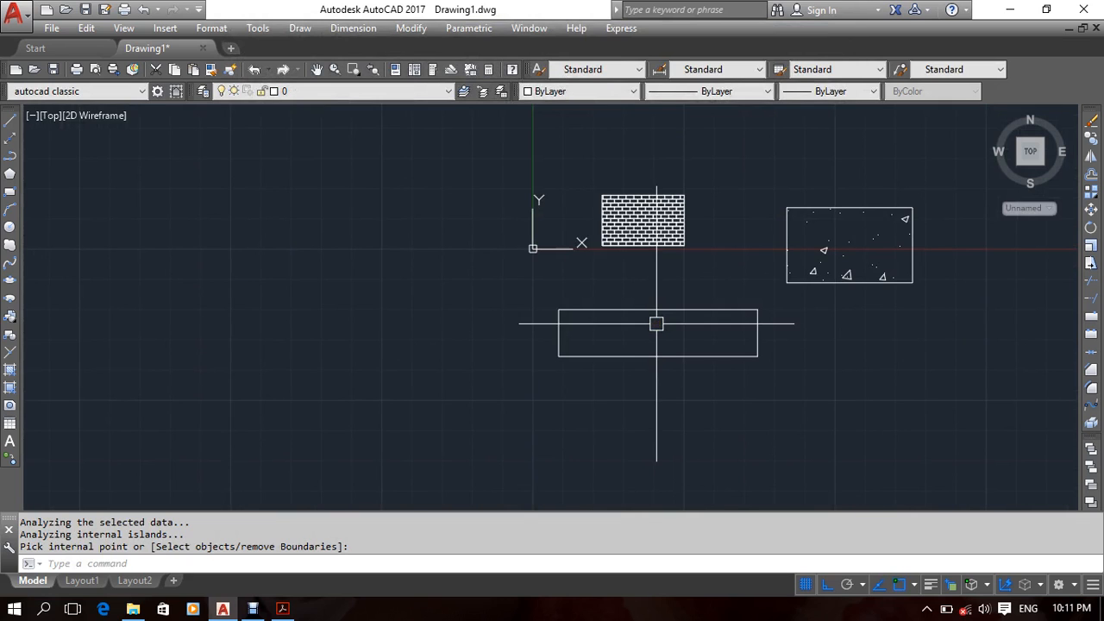
pyautogui.scroll(1, 656, 295)
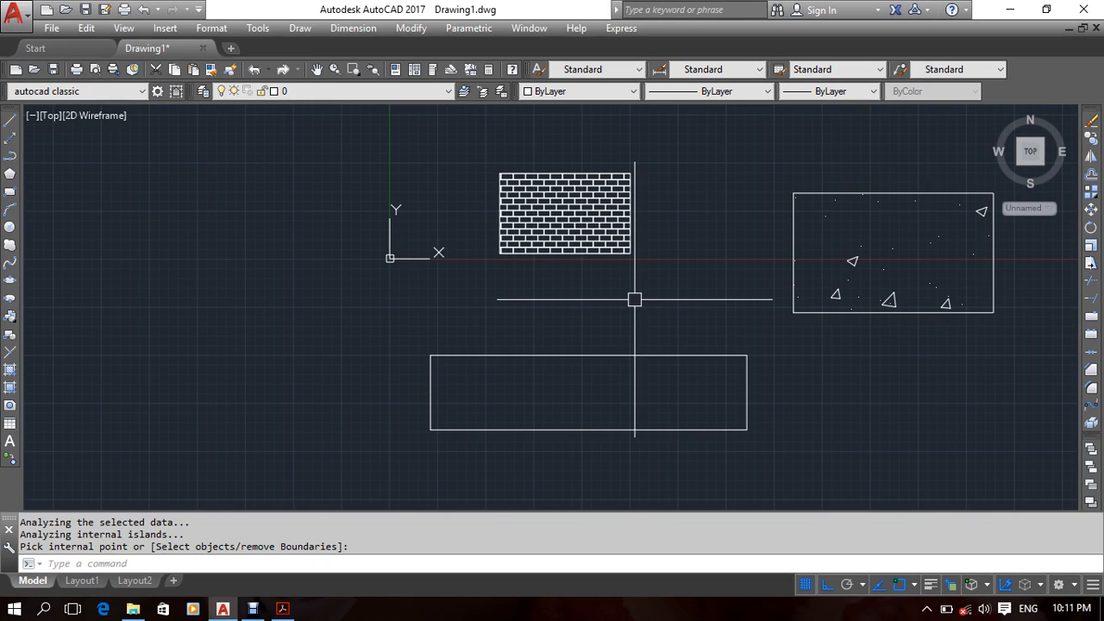
pyautogui.write('h')
pyautogui.press('Return')
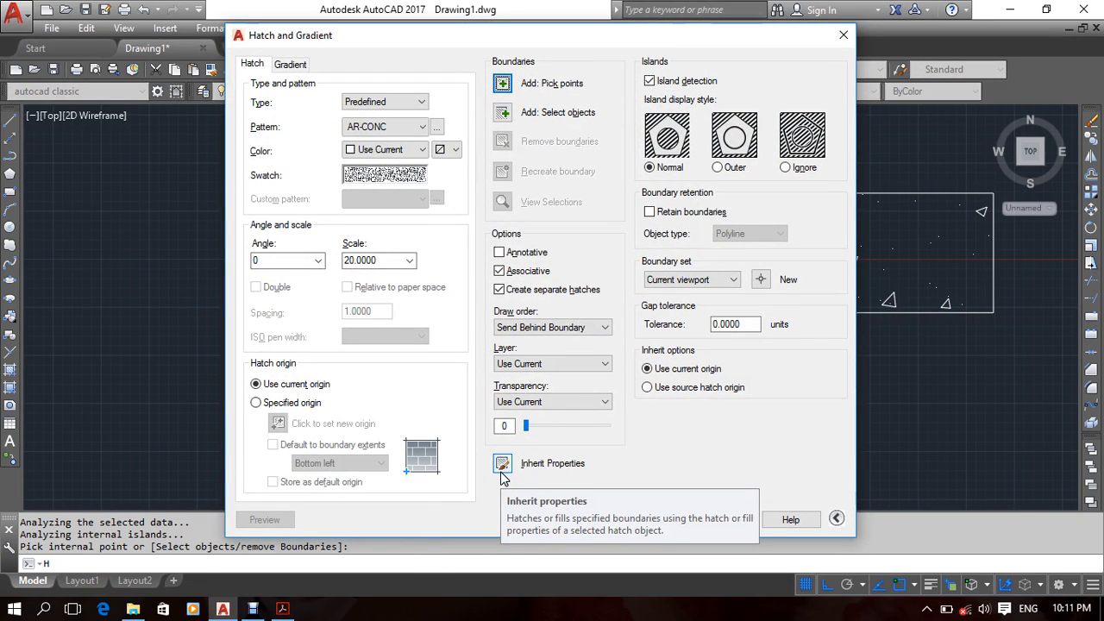
pyautogui.click(502, 464)
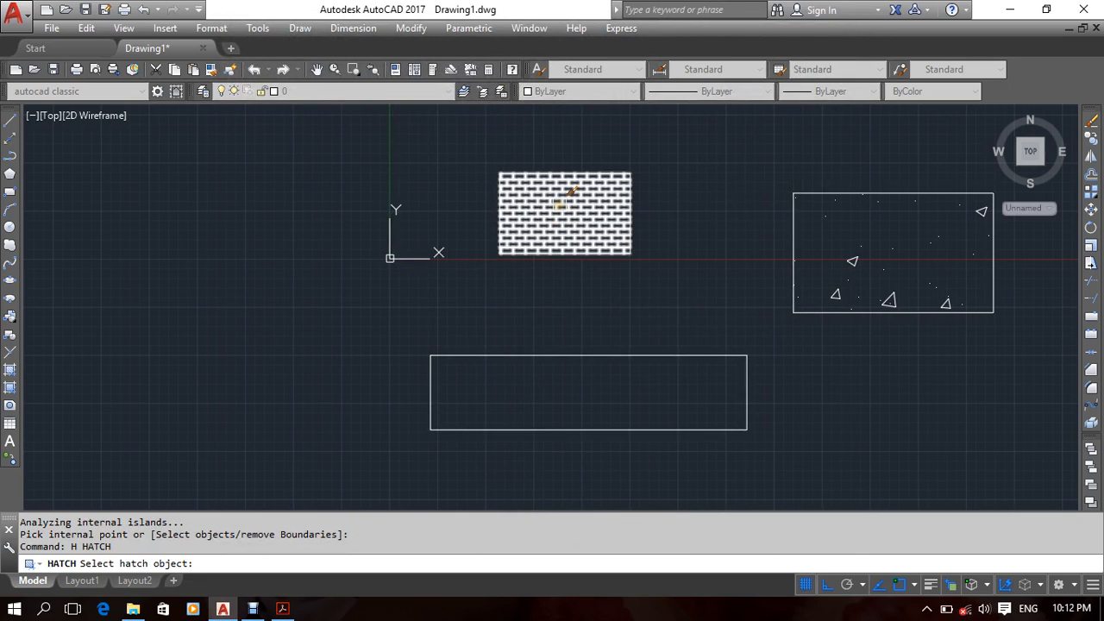
pyautogui.click(559, 204)
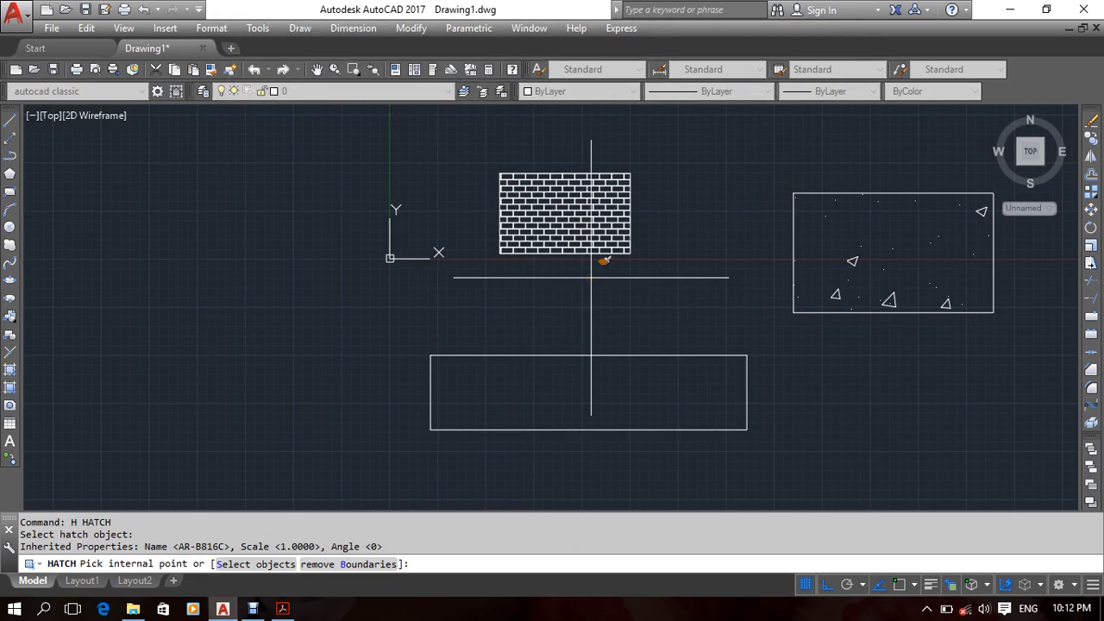
pyautogui.click(596, 410)
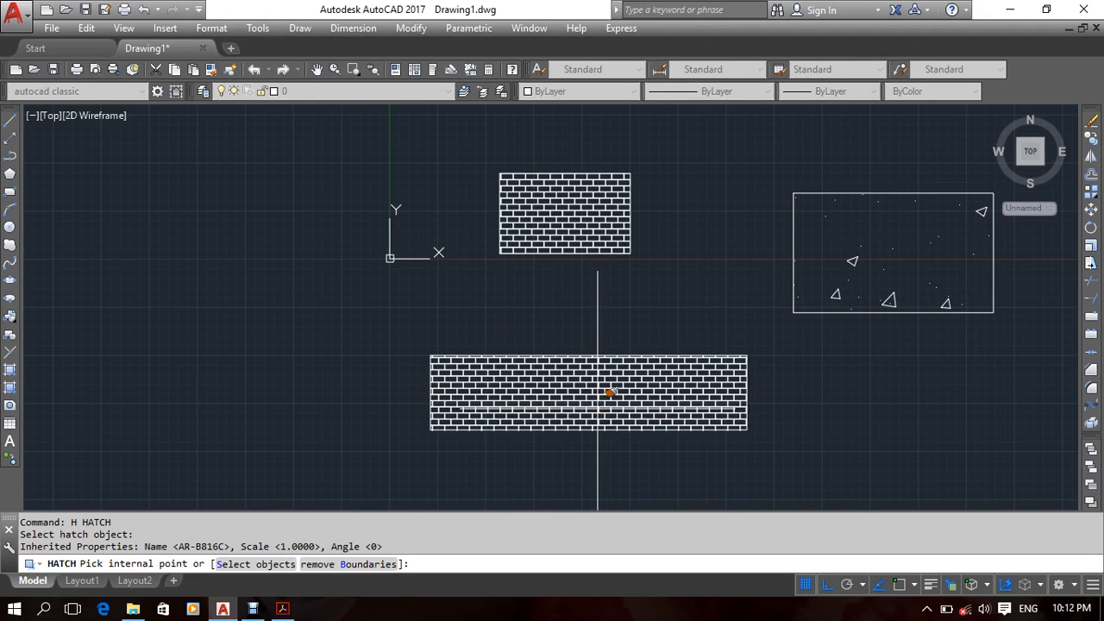
pyautogui.click(597, 410)
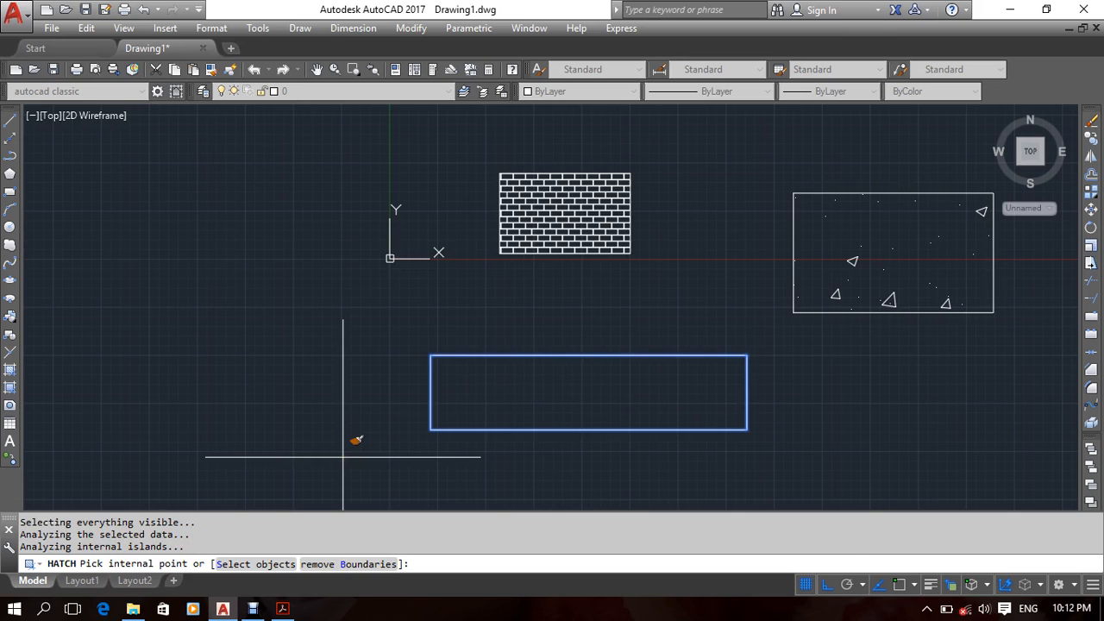
pyautogui.press('Return')
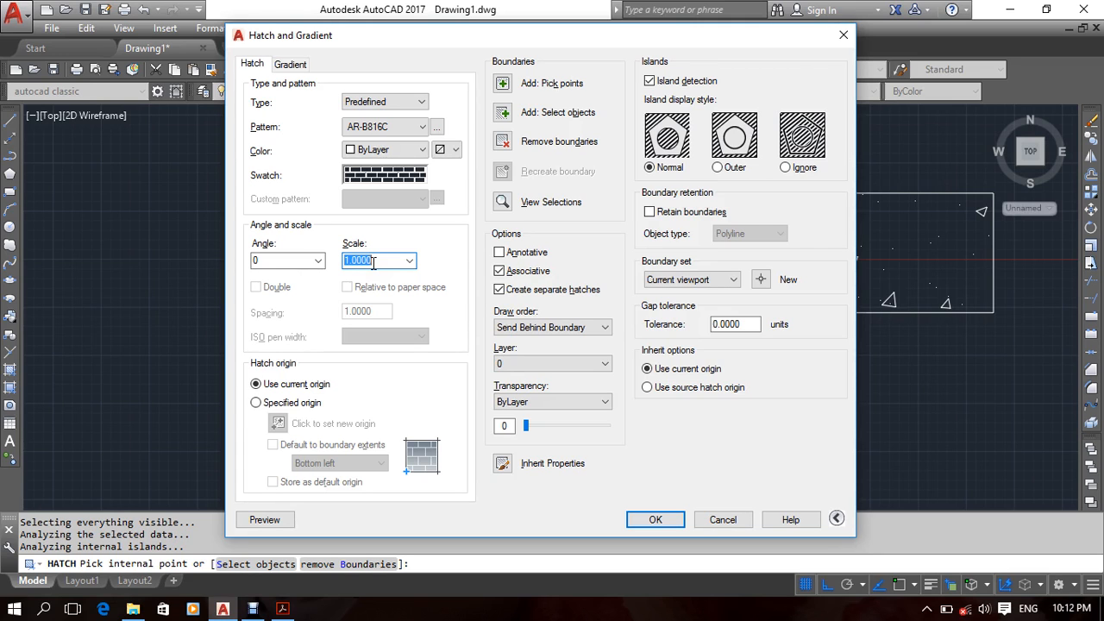
pyautogui.click(670, 520)
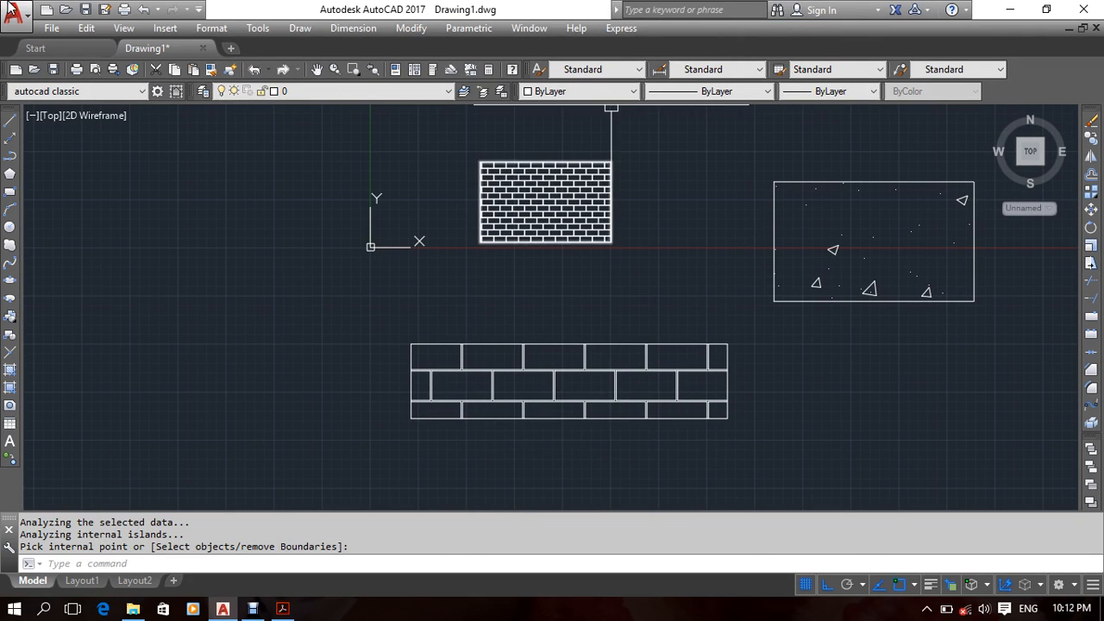
# Use Match Properties to copy the upper brick hatch's properties to the concrete hatch and the wide lower rectangle's hatch.
pyautogui.moveTo(634, 247)
pyautogui.mouseDown(button='middle')
pyautogui.moveTo(616, 242)
pyautogui.moveTo(635, 261)
pyautogui.mouseUp(button='middle')
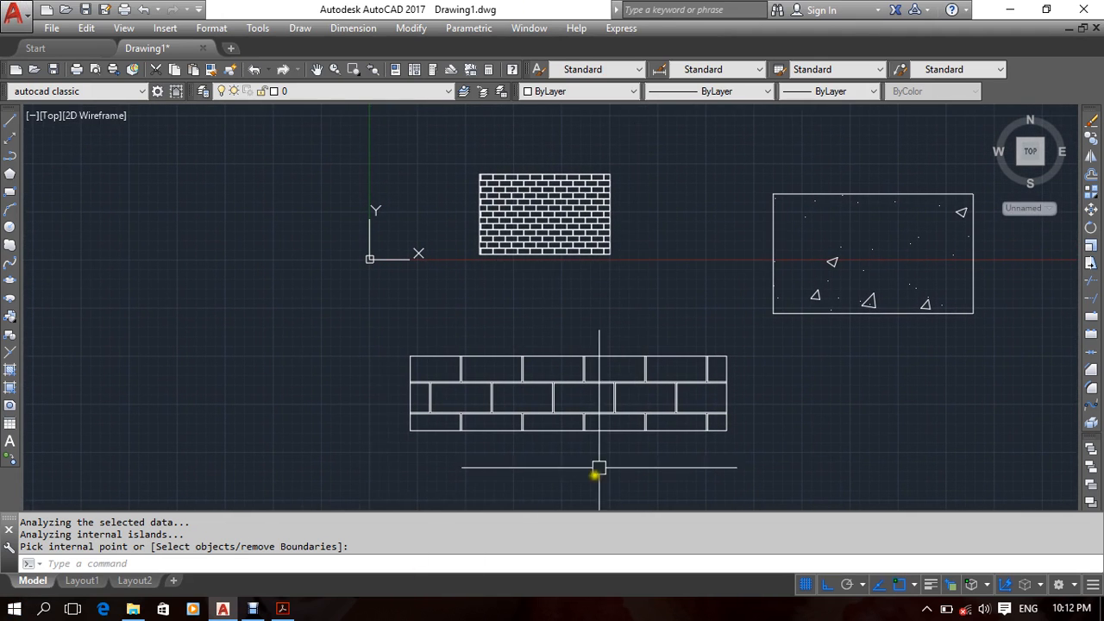
pyautogui.write('Ma')
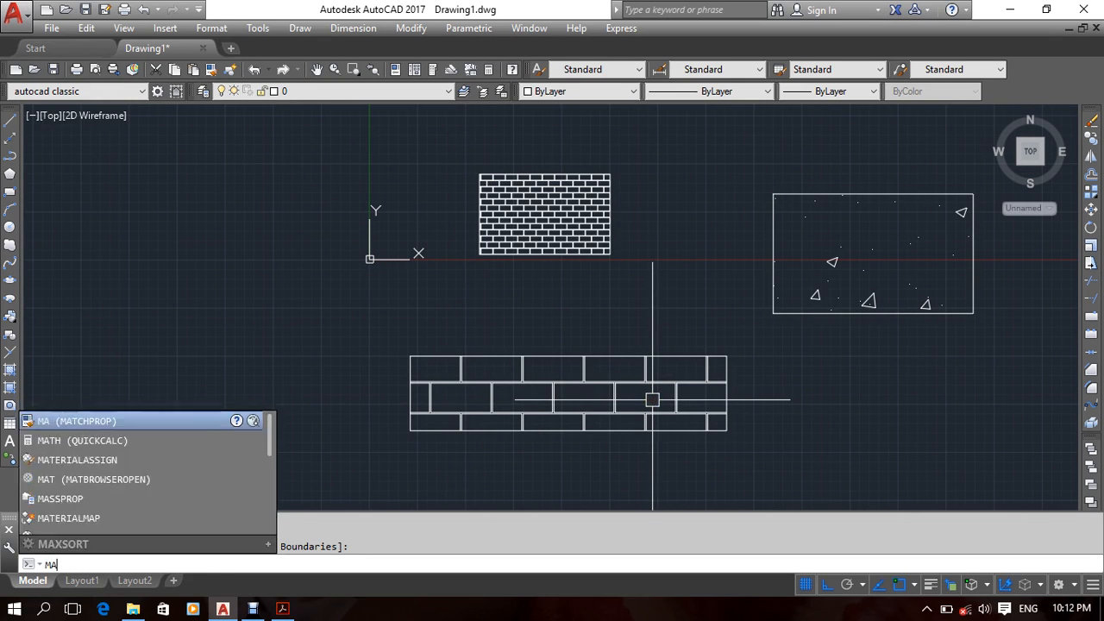
pyautogui.press('Return')
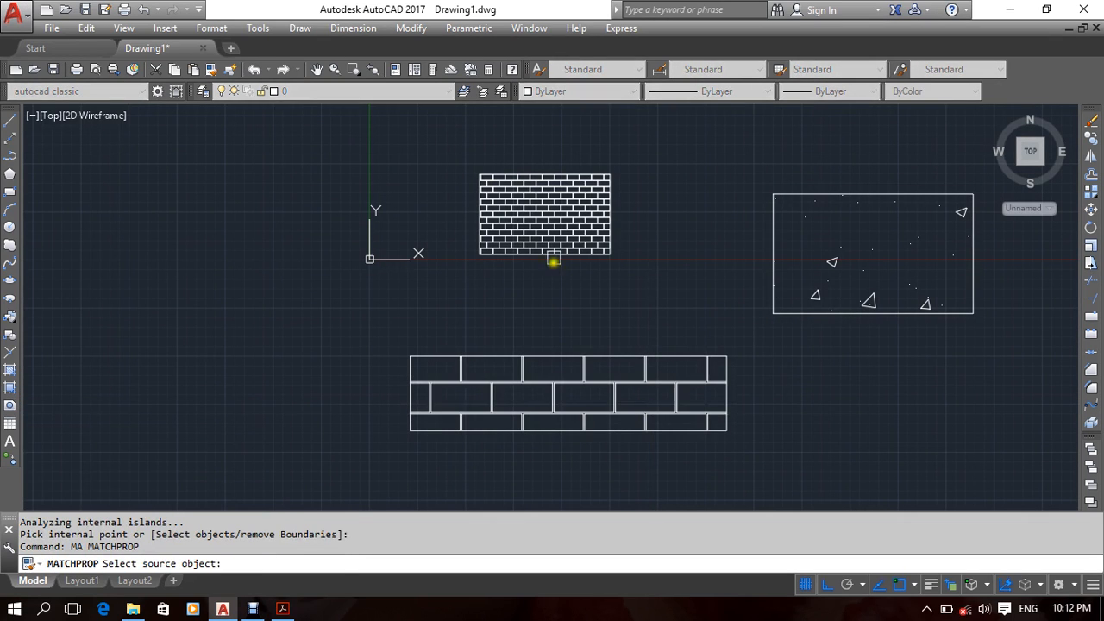
pyautogui.click(546, 213)
pyautogui.click(870, 299)
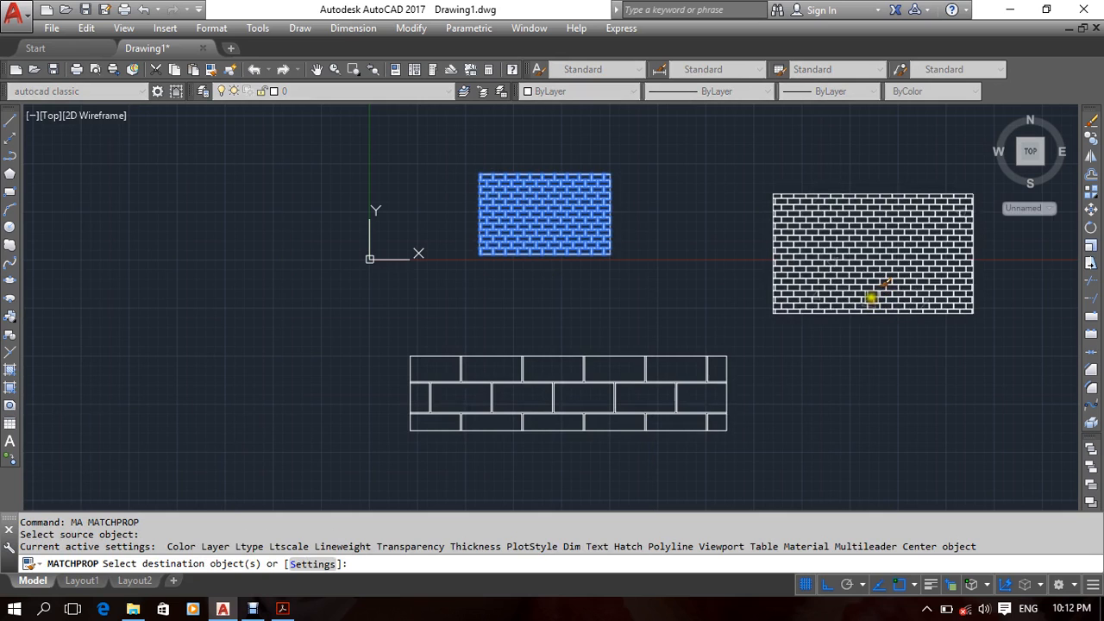
pyautogui.click(635, 382)
pyautogui.moveTo(811, 394); pyautogui.dragTo(796, 340, button='middle')
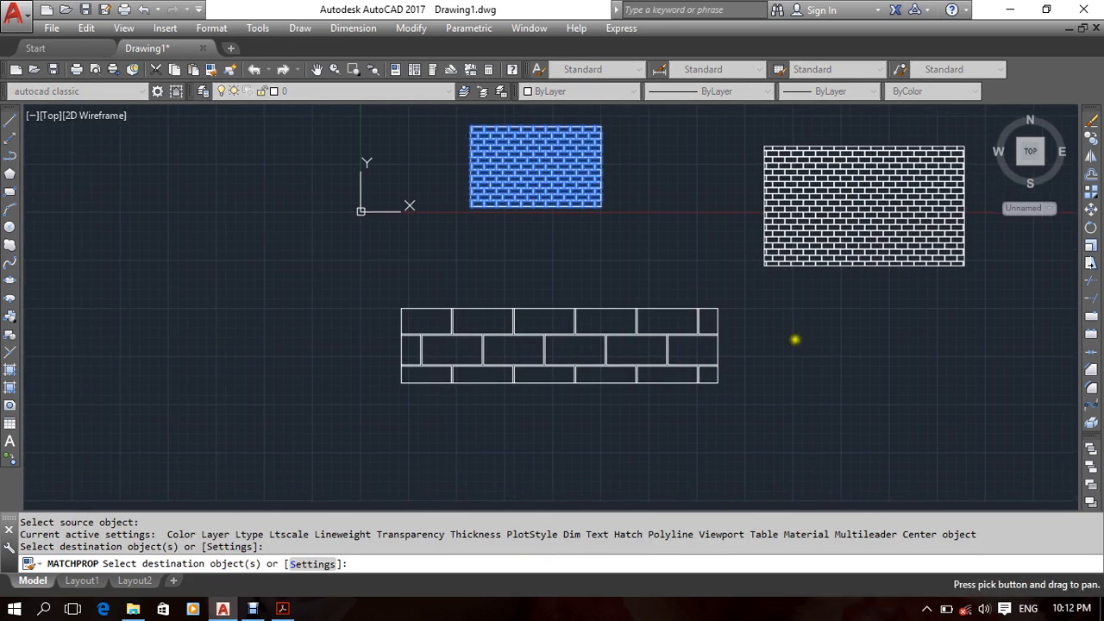
pyautogui.click(665, 330)
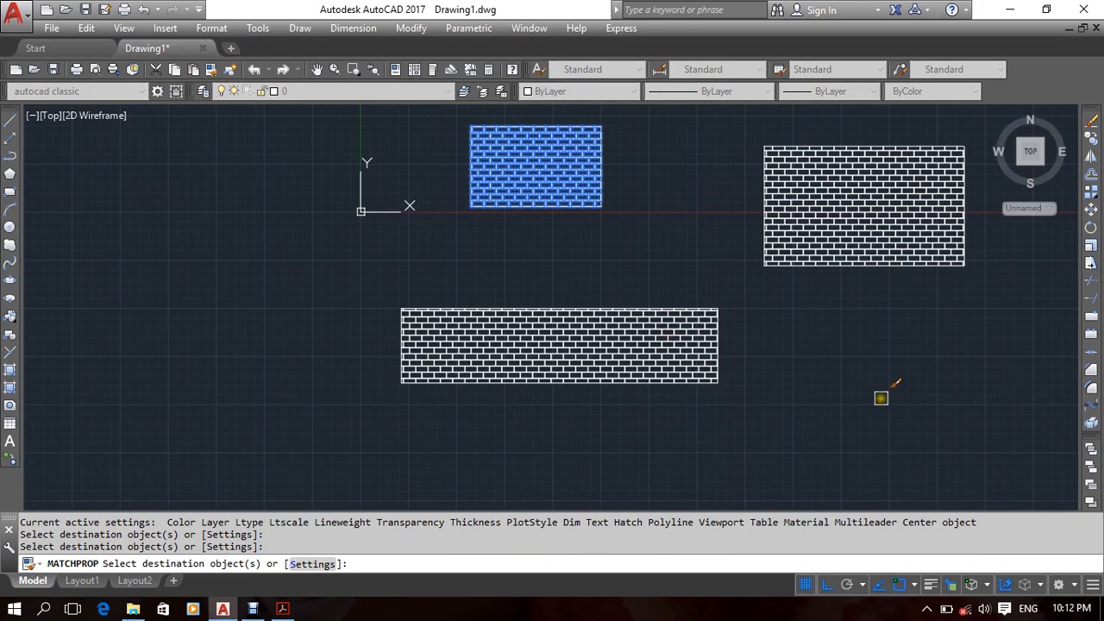
pyautogui.press('Return')
# Check the pattern and scale of the wide lower rectangle's hatch in Hatch Edit, leaving without changes.
pyautogui.click(705, 357)
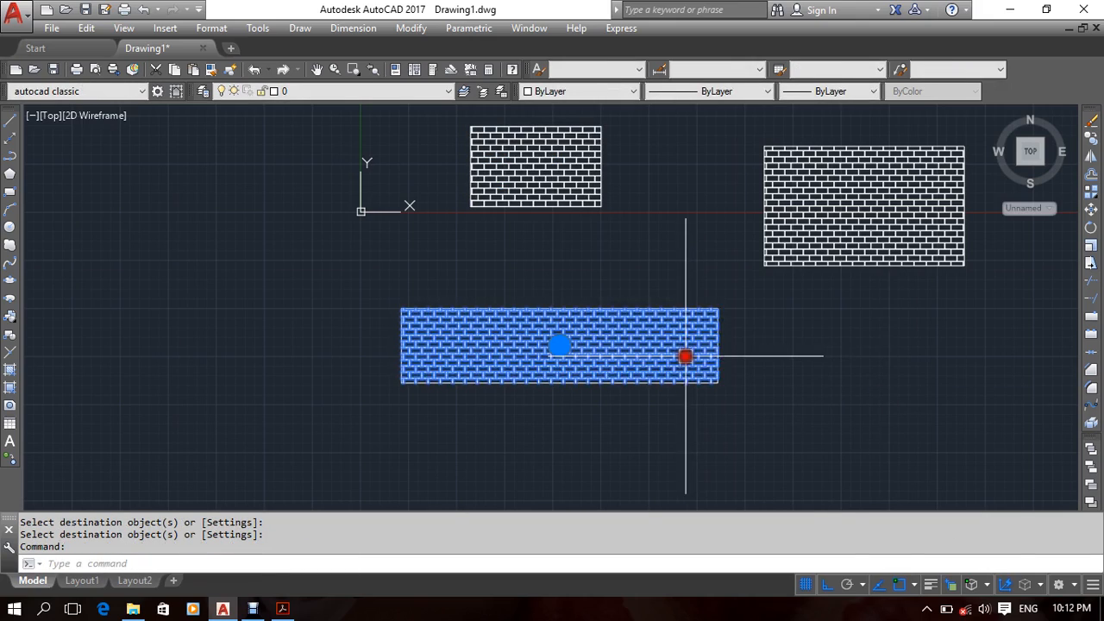
pyautogui.rightClick(841, 358)
pyautogui.click(903, 162)
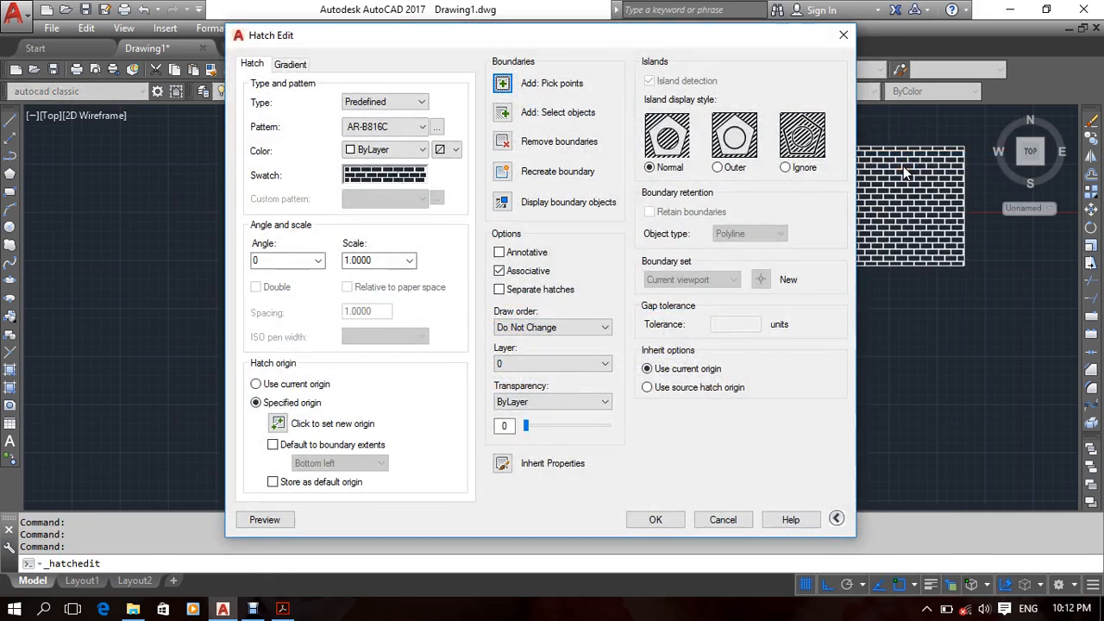
pyautogui.press('Escape')
pyautogui.press('Escape')
pyautogui.press('Escape')
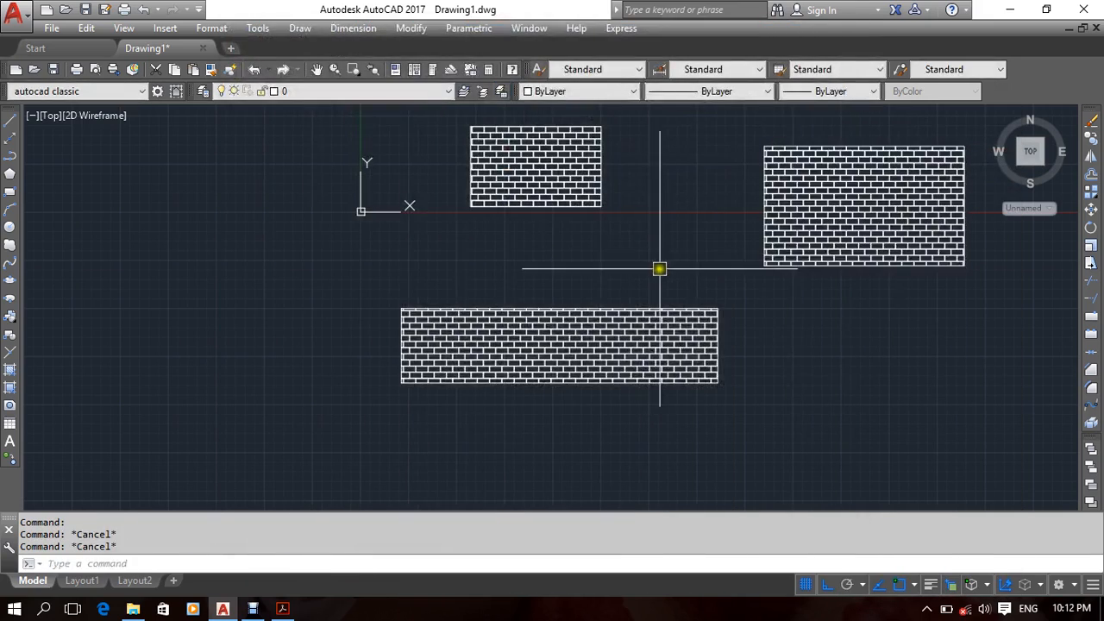
# Erase the brick hatches from all three rectangles, keeping their outlines.
pyautogui.moveTo(659, 270); pyautogui.dragTo(678, 283, button='middle')
pyautogui.click(690, 368)
pyautogui.click(845, 178)
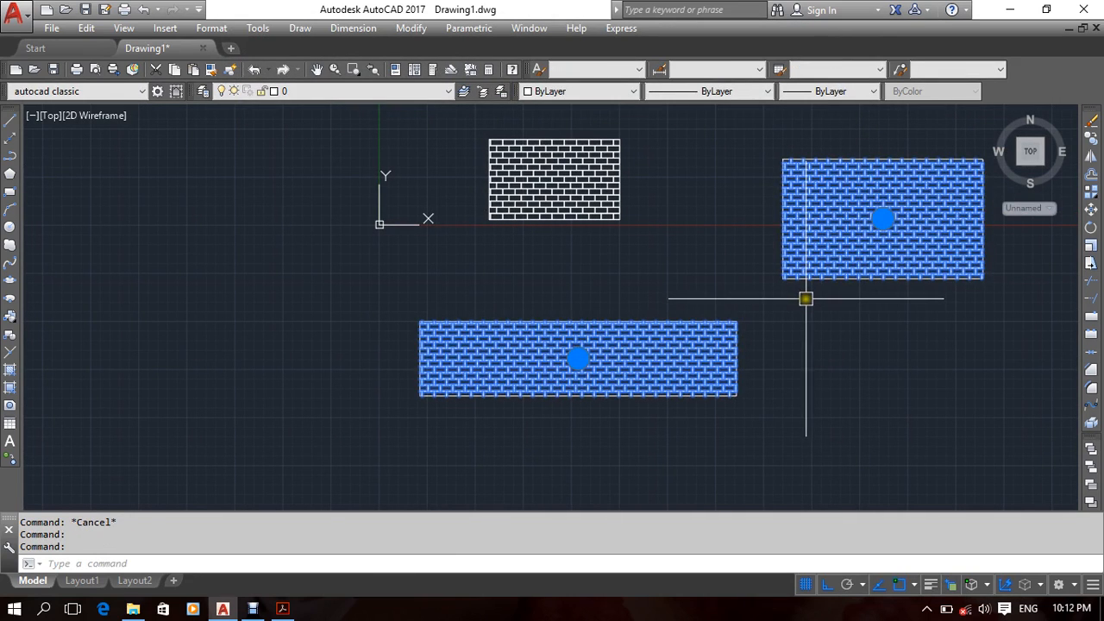
pyautogui.press('Delete')
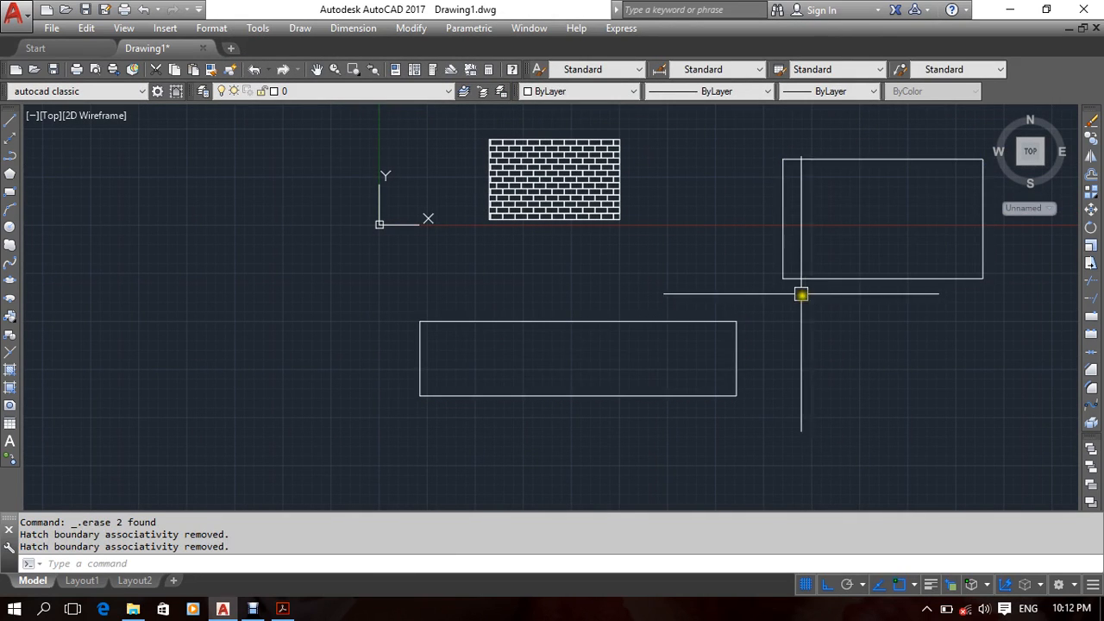
pyautogui.moveTo(799, 293)
pyautogui.mouseDown(button='middle')
pyautogui.moveTo(678, 268)
pyautogui.moveTo(658, 290)
pyautogui.mouseUp(button='middle')
pyautogui.click(592, 192)
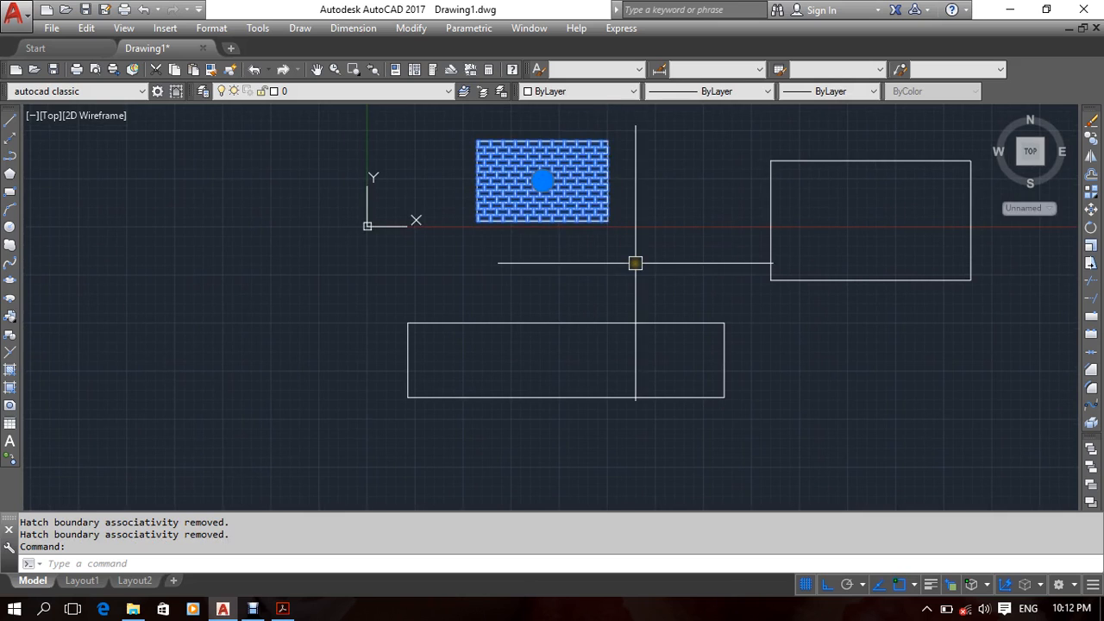
pyautogui.press('Delete')
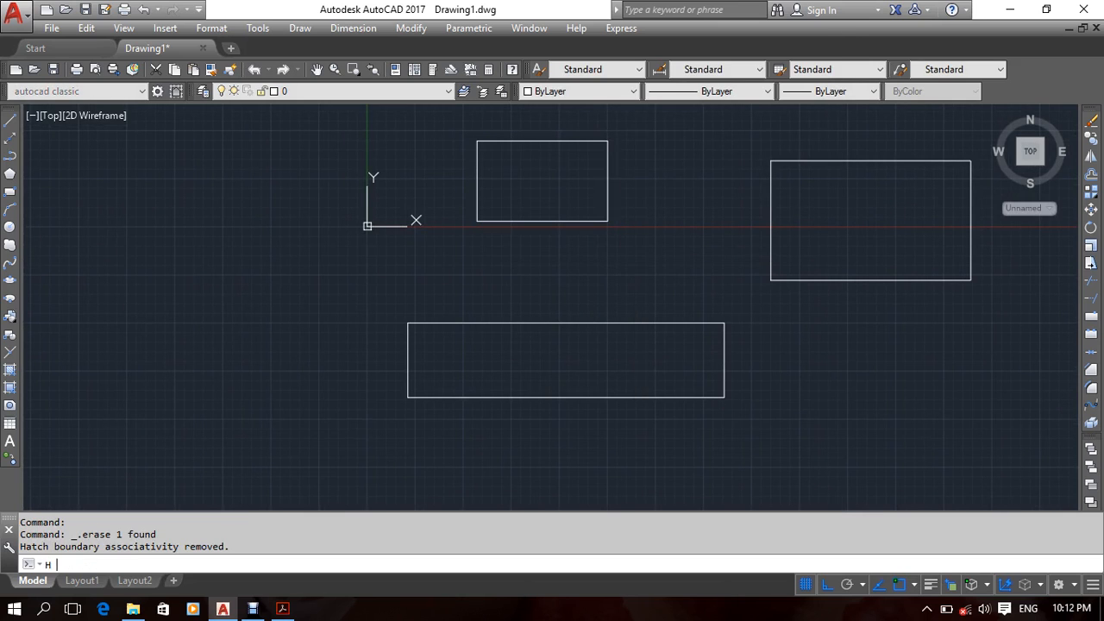
# Examine the transparency setting in the Hatch and Gradient dialog without creating a hatch.
pyautogui.press('Return')
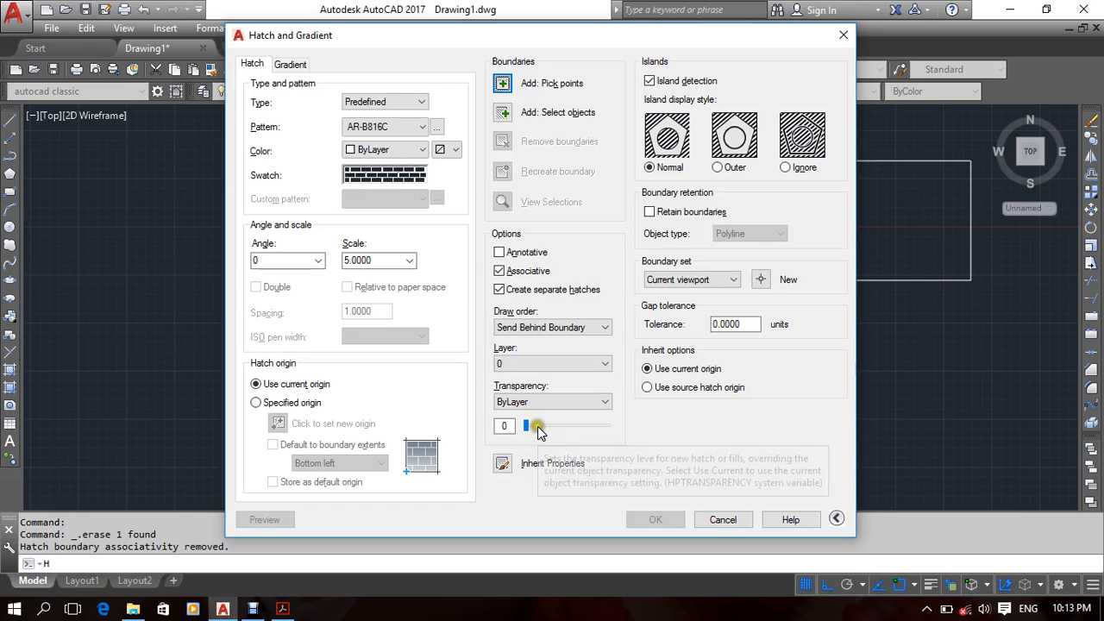
pyautogui.click(726, 519)
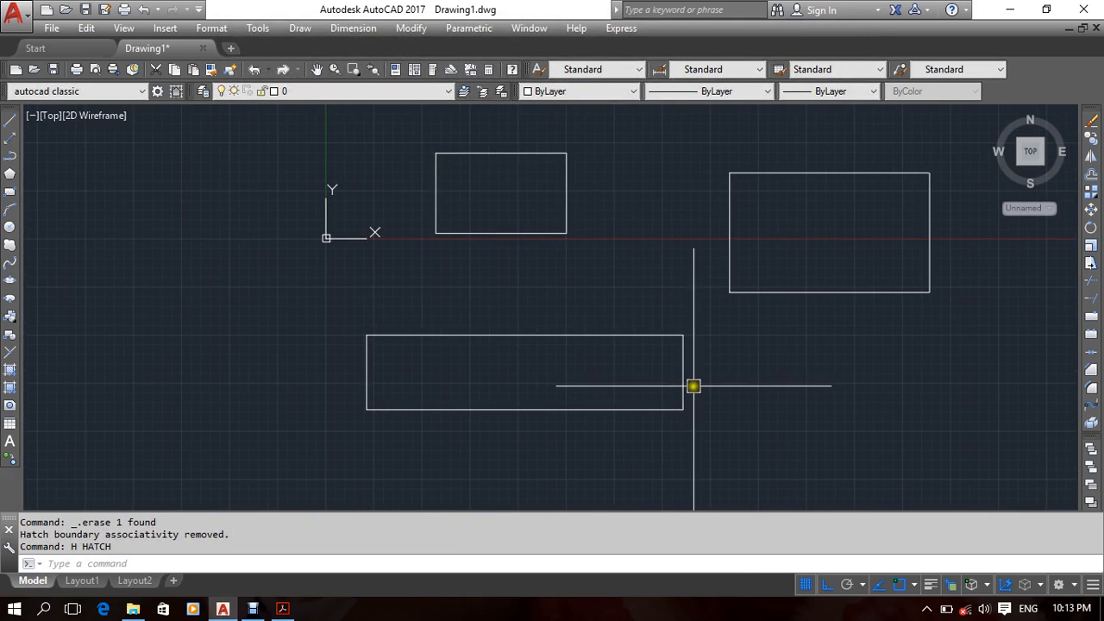
# Start a hatch with the ANSI31 pattern and choose the interior of the small upper rectangle as its boundary.
pyautogui.write('h')
pyautogui.press('Return')
pyautogui.click(394, 174)
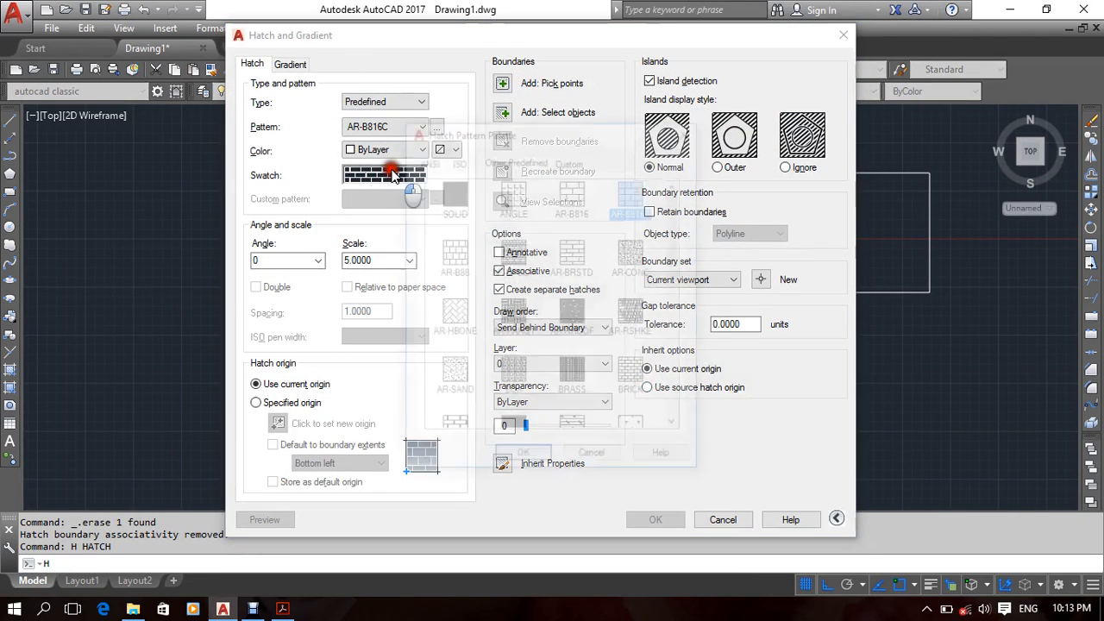
pyautogui.click(429, 159)
pyautogui.click(451, 191)
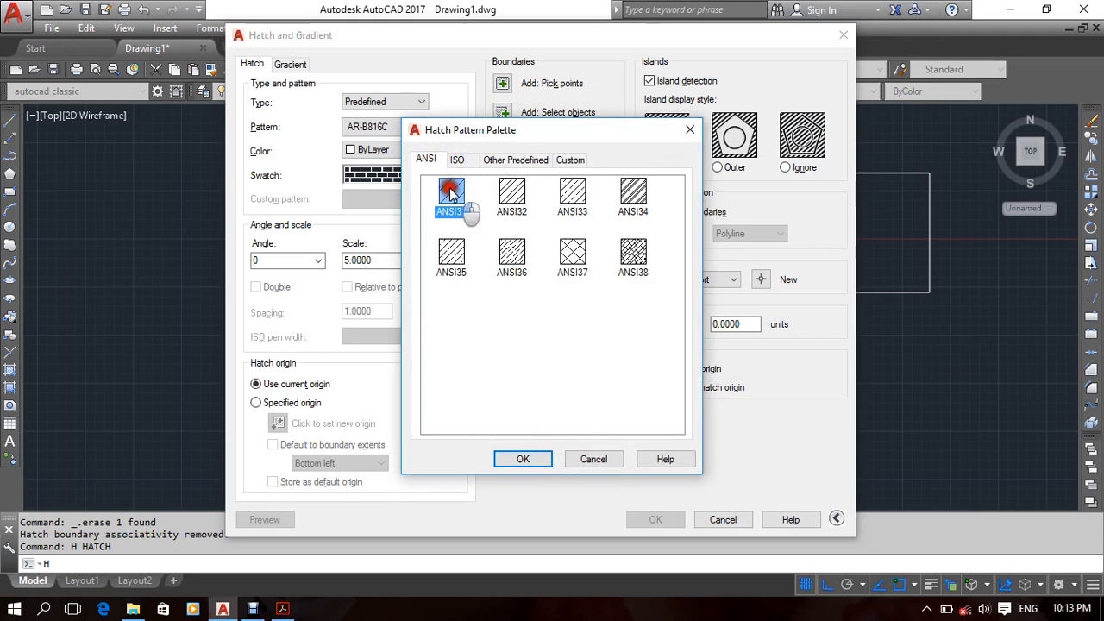
pyautogui.click(541, 459)
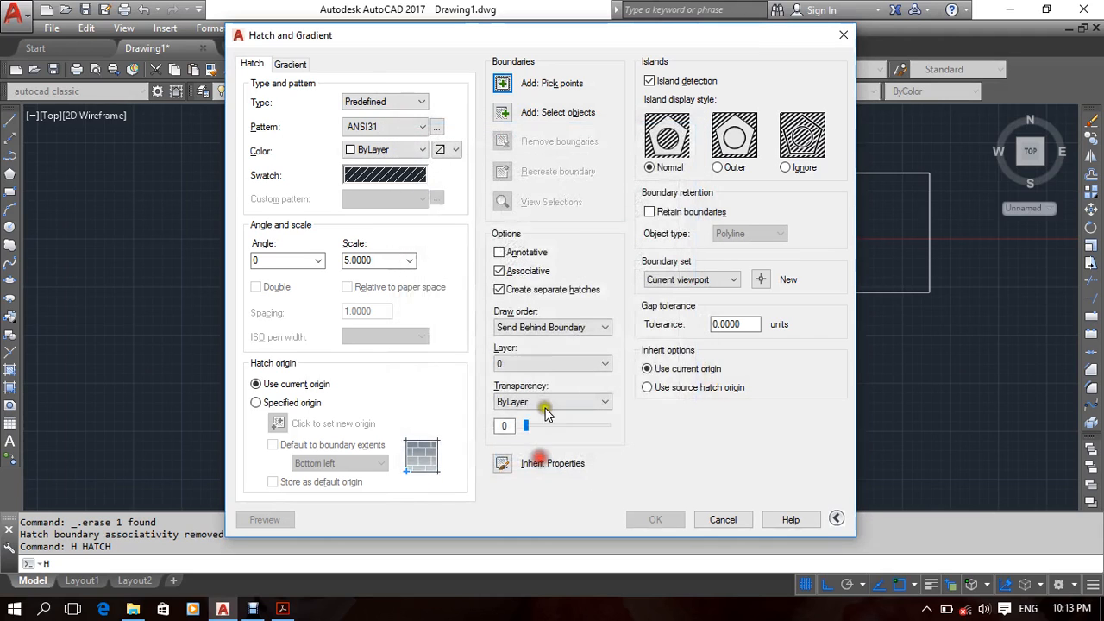
pyautogui.click(502, 83)
pyautogui.click(496, 209)
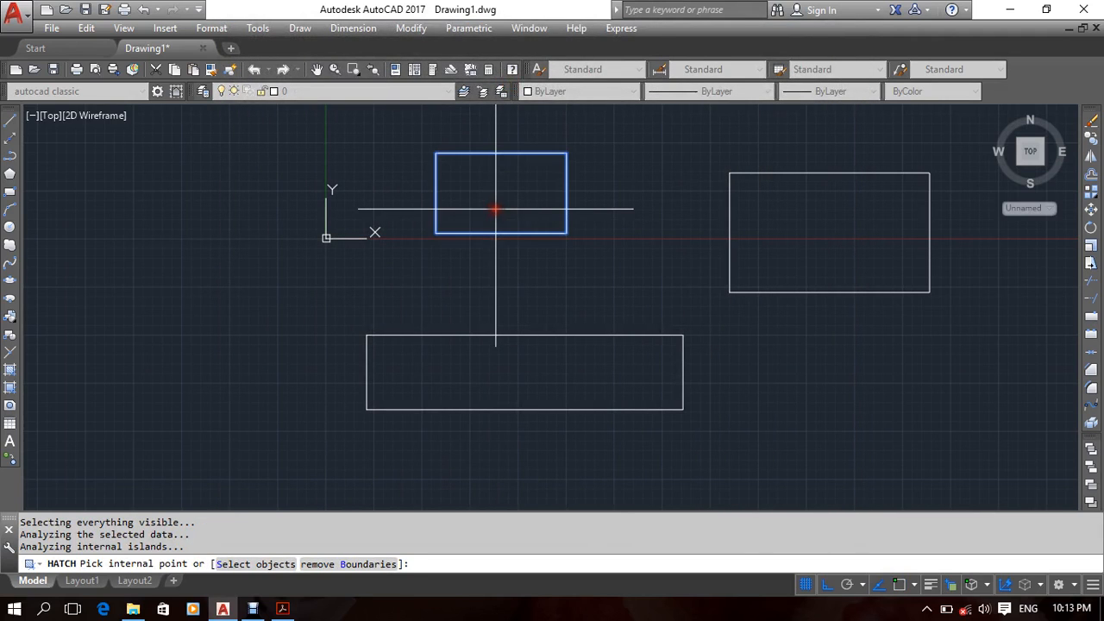
pyautogui.press('Return')
# Preview the small upper rectangle's ANSI31 hatch at scale 20 and again at scale 50.
pyautogui.doubleClick(385, 261)
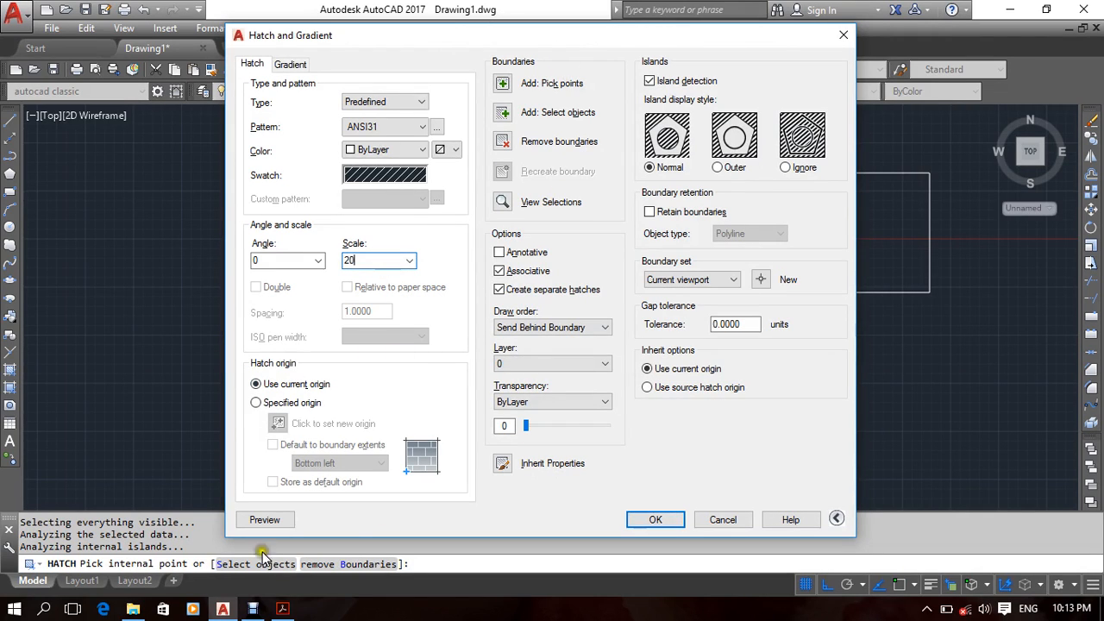
pyautogui.click(264, 524)
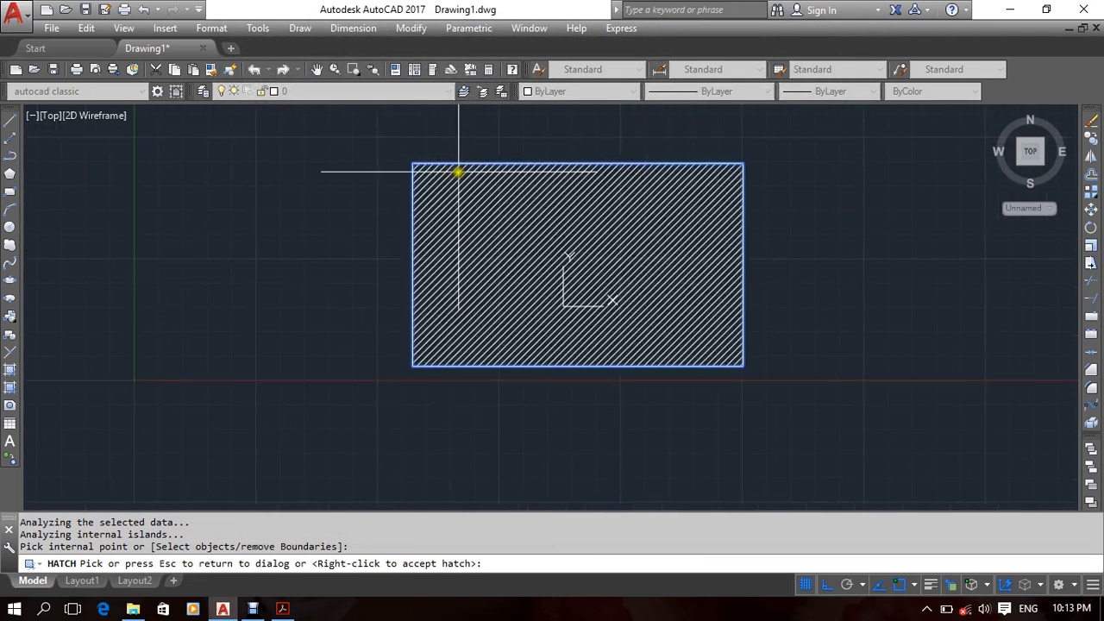
pyautogui.press('Escape')
pyautogui.doubleClick(370, 262)
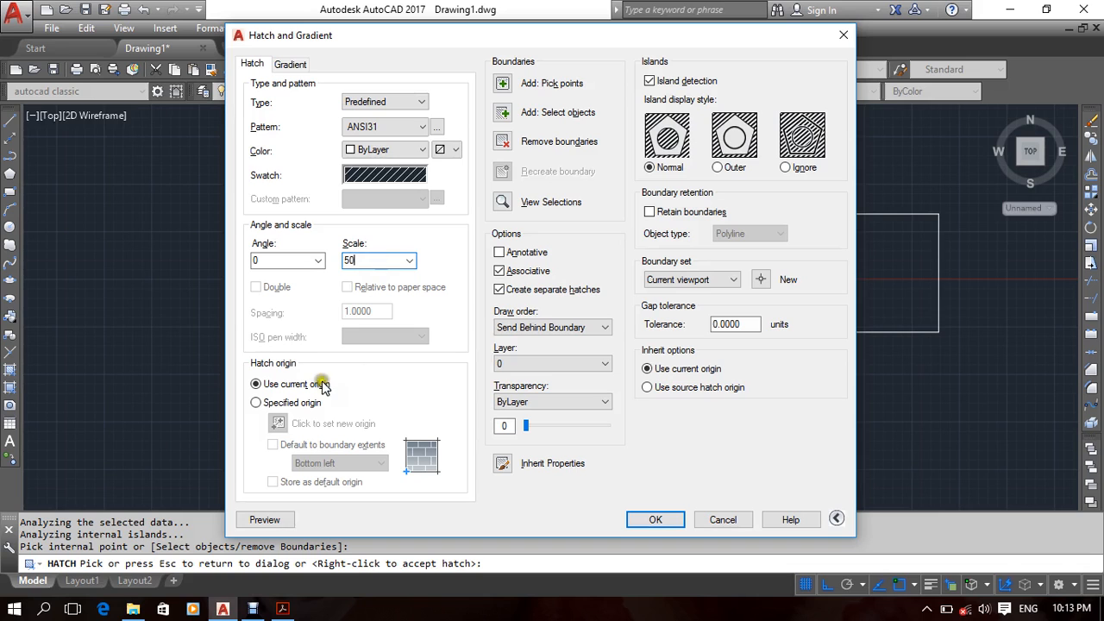
pyautogui.click(287, 512)
pyautogui.scroll(3, 508, 226)
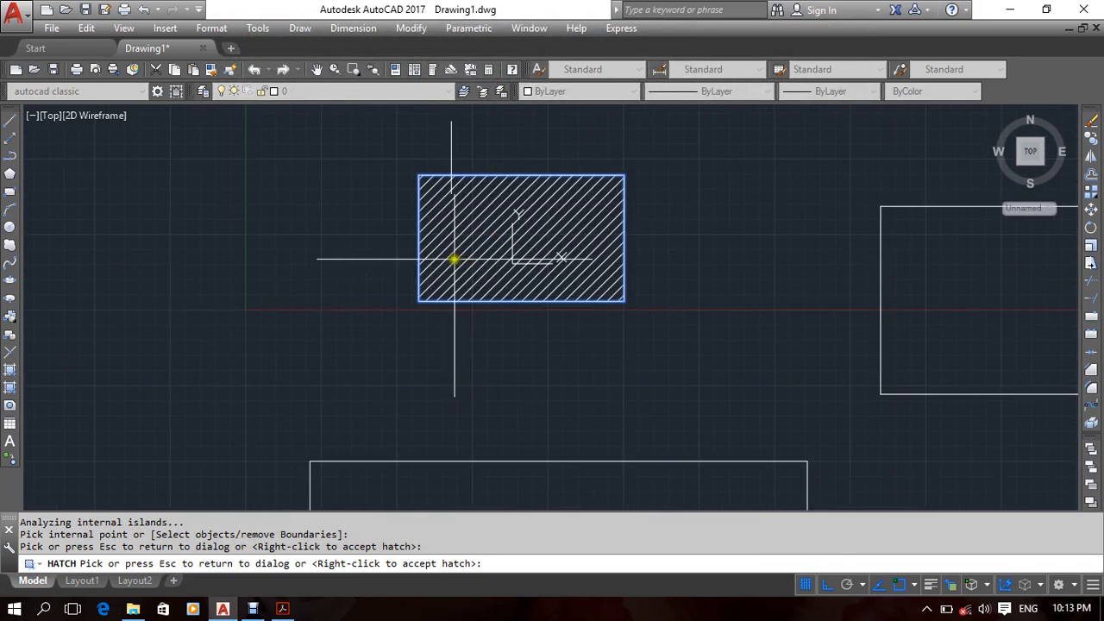
pyautogui.press('Escape')
# Add the interiors of the large right rectangle and the wide lower rectangle to the hatch boundaries.
pyautogui.click(500, 83)
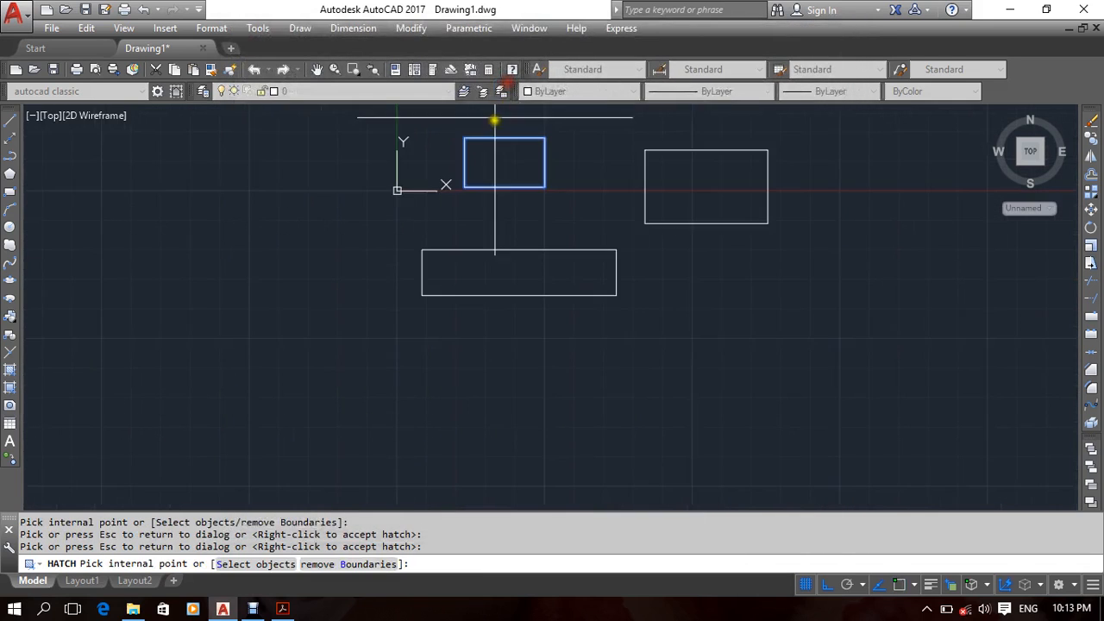
pyautogui.click(729, 194)
pyautogui.click(557, 263)
pyautogui.rightClick(584, 283)
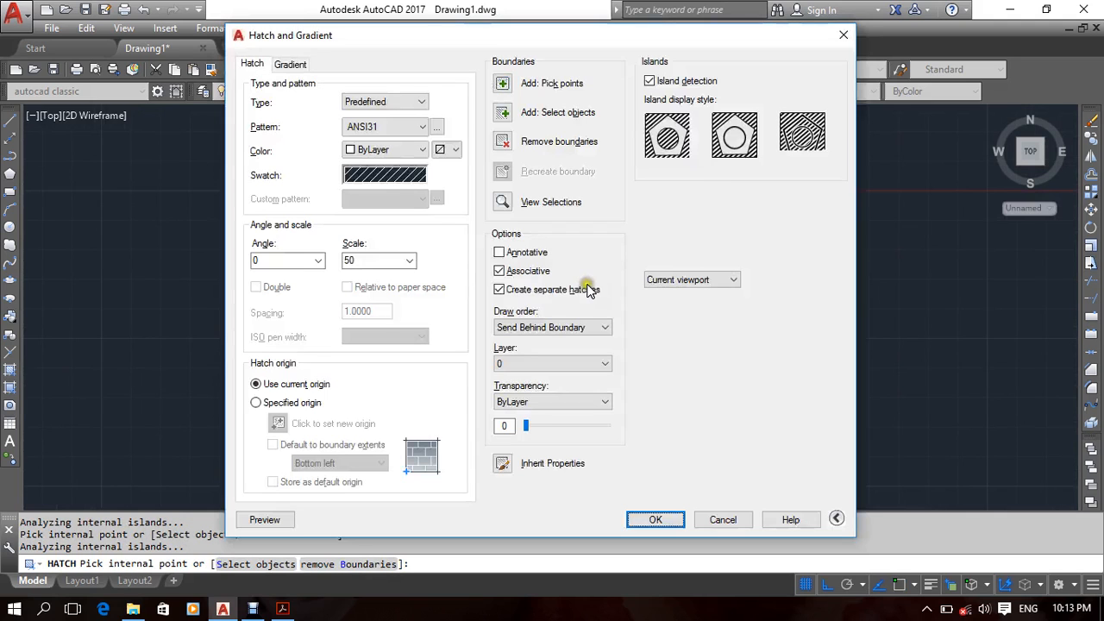
# Set the hatch scale to 80, preview it, and create the ANSI31 hatches in all three rectangles.
pyautogui.click(366, 260)
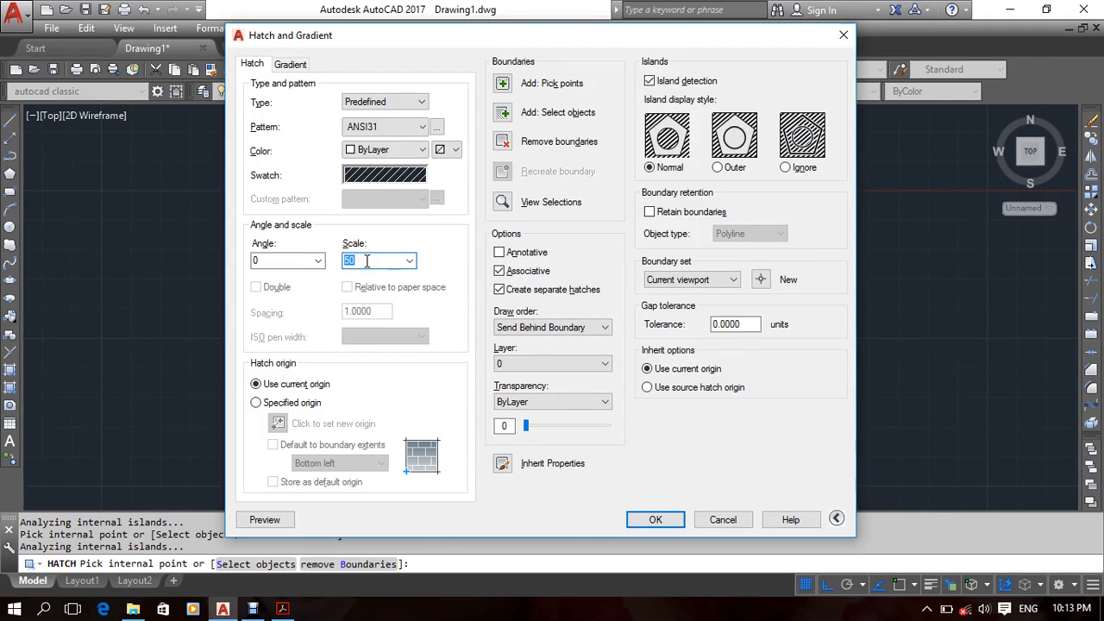
pyautogui.click(265, 519)
pyautogui.scroll(2, 414, 279)
pyautogui.moveTo(480, 202)
pyautogui.mouseDown(button='middle')
pyautogui.moveTo(414, 346)
pyautogui.moveTo(418, 329)
pyautogui.mouseUp(button='middle')
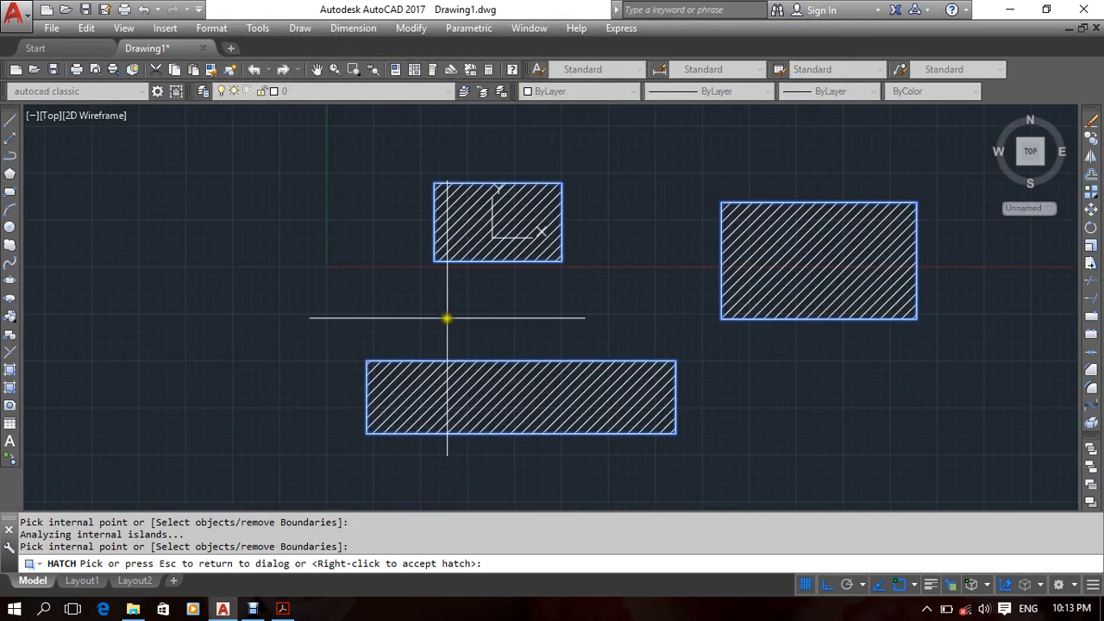
pyautogui.click(446, 317)
pyautogui.click(652, 520)
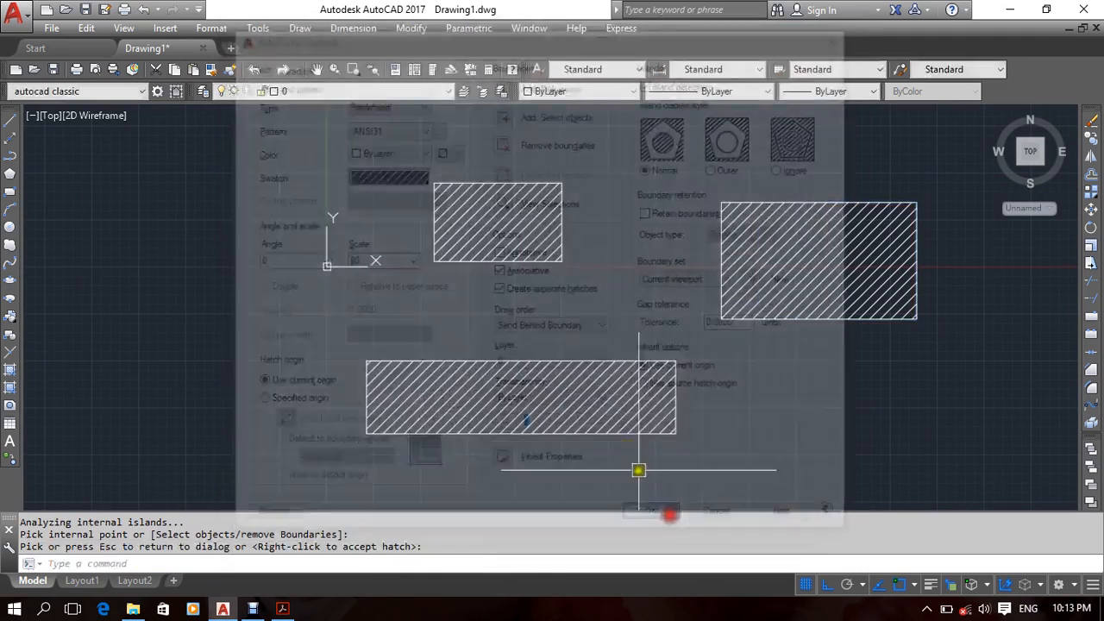
# Set up a plot with AutoCAD PDF (General Documentation).pc3, centered on the paper in portrait orientation.
pyautogui.moveTo(603, 252); pyautogui.dragTo(600, 244, button='middle')
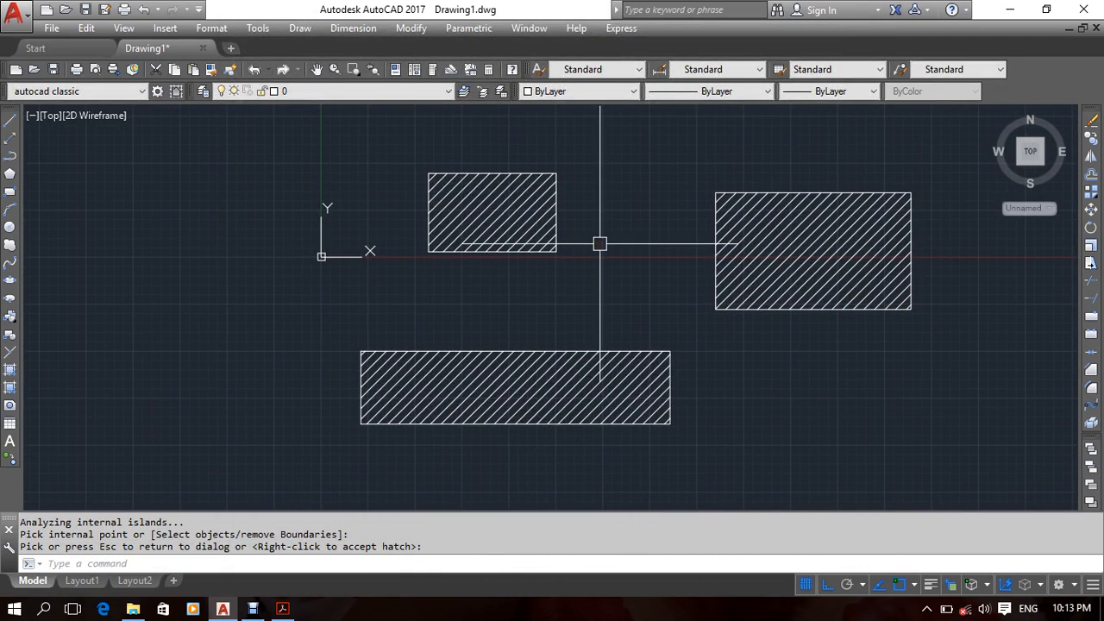
pyautogui.hotkey('ctrl', 'p')
pyautogui.click(406, 184)
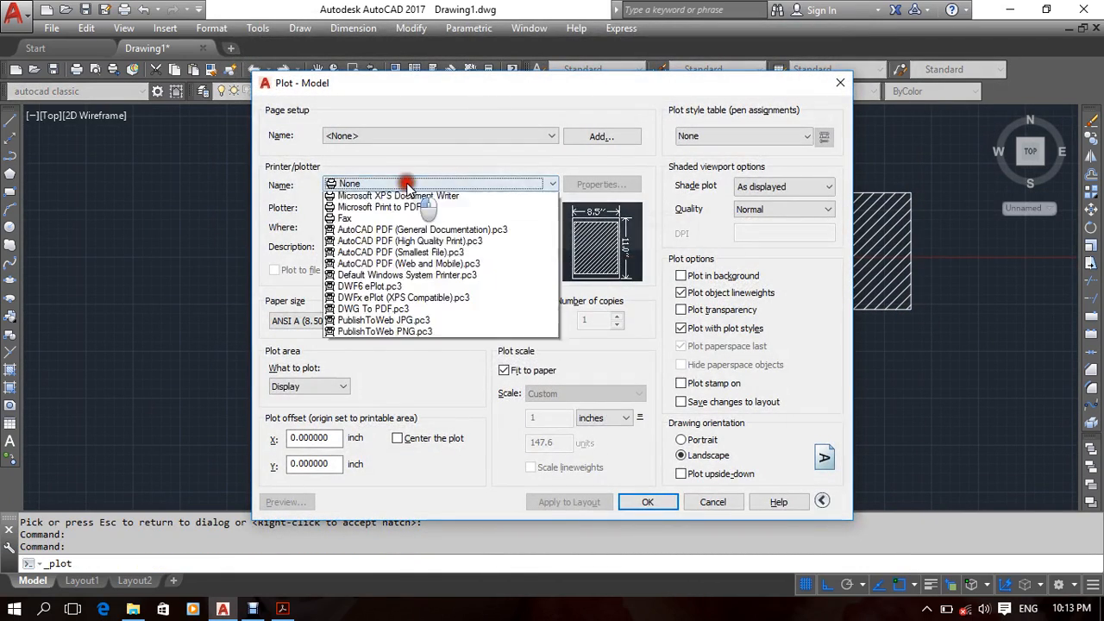
pyautogui.click(412, 251)
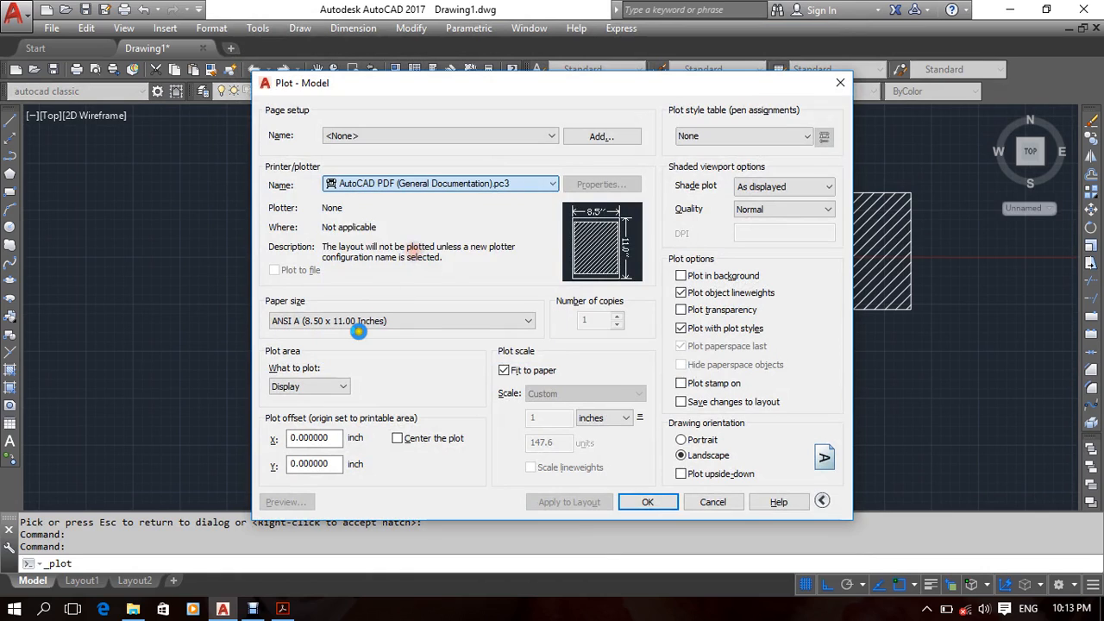
pyautogui.click(407, 437)
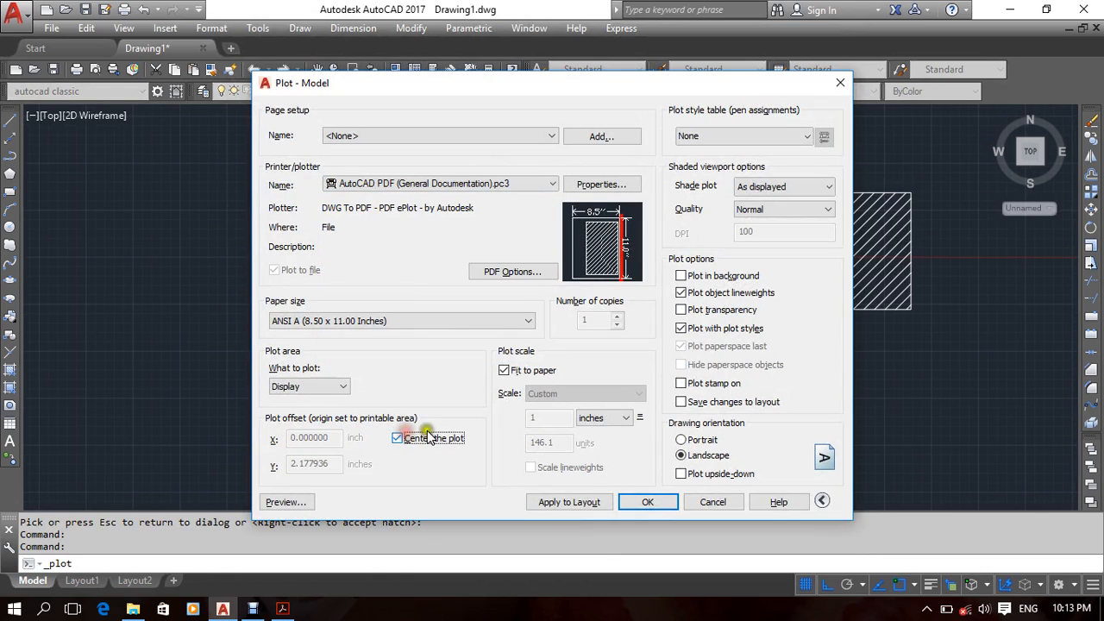
pyautogui.click(699, 440)
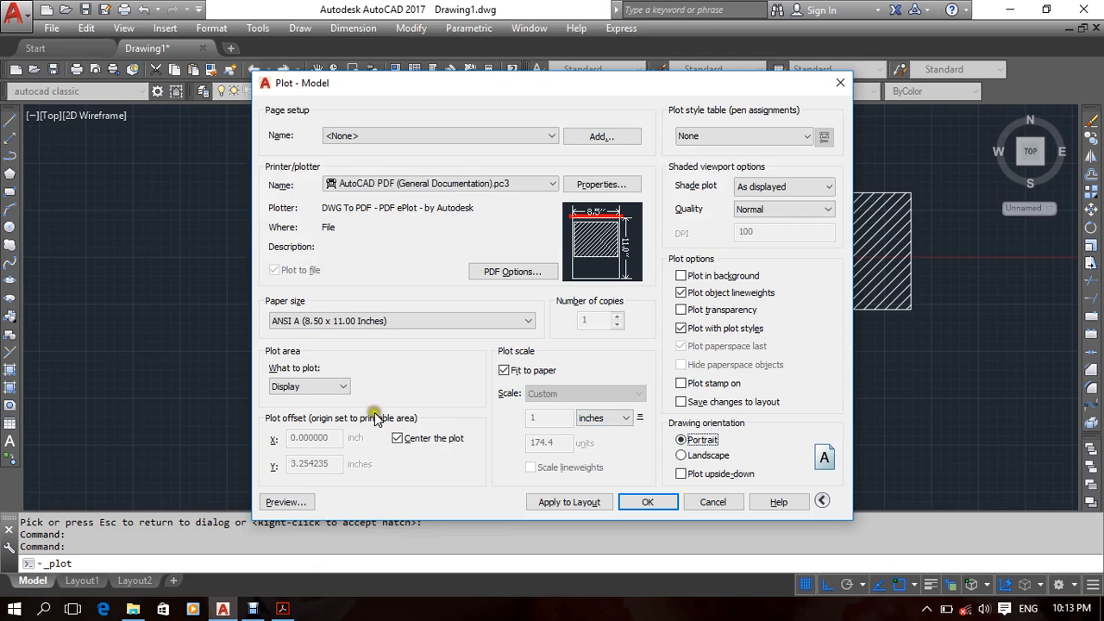
# Preview the plot with the plot area set to Limits and landscape orientation, then return to the plot settings.
pyautogui.click(308, 386)
pyautogui.click(293, 409)
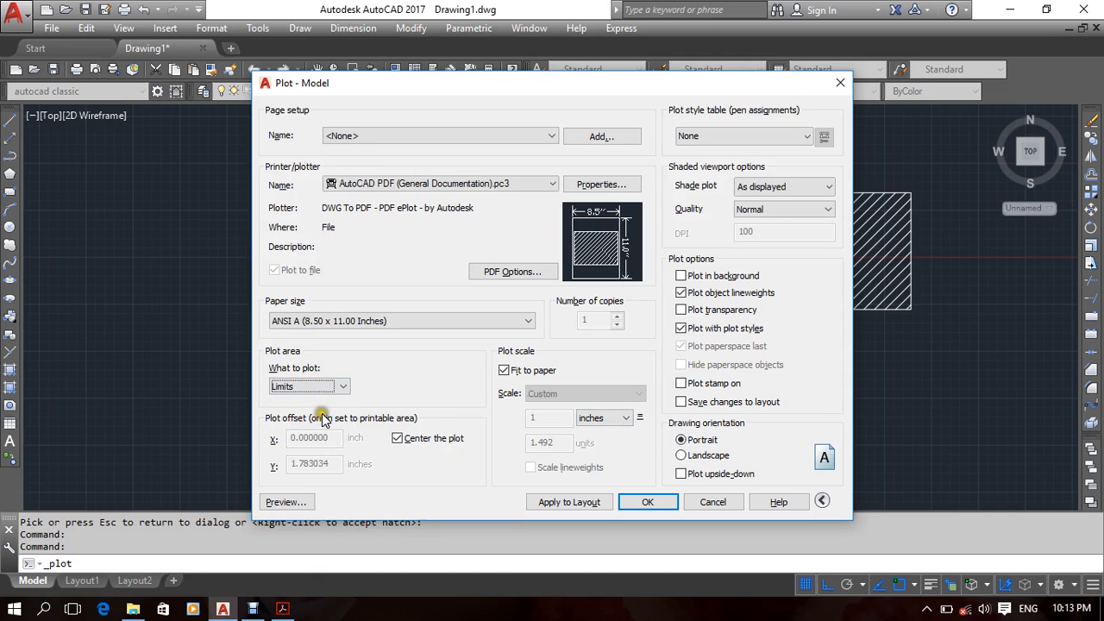
pyautogui.click(689, 455)
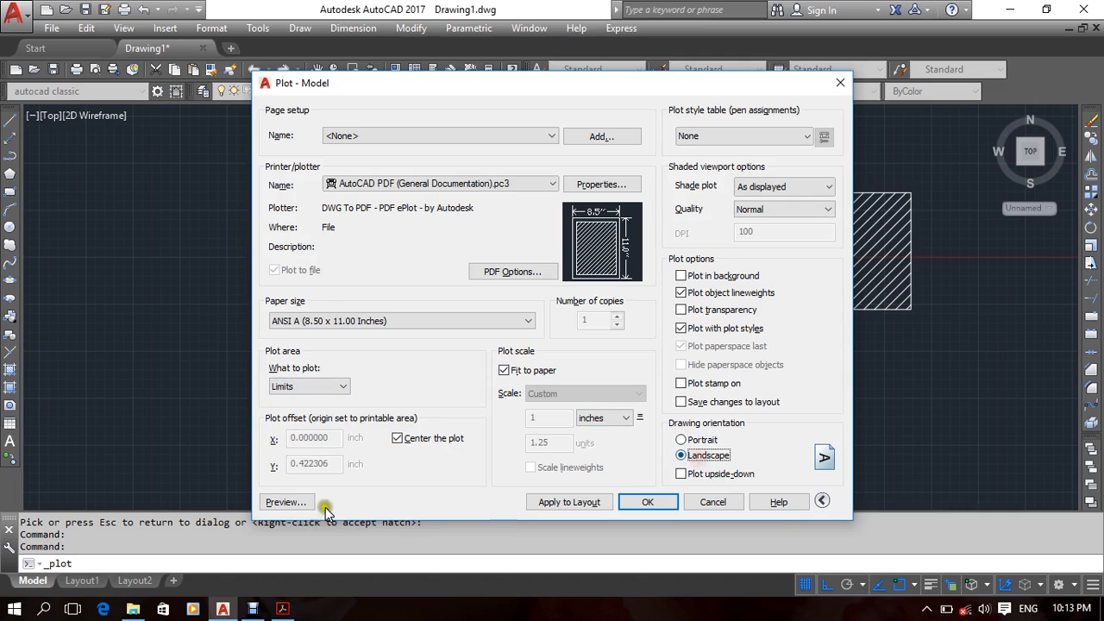
pyautogui.click(286, 502)
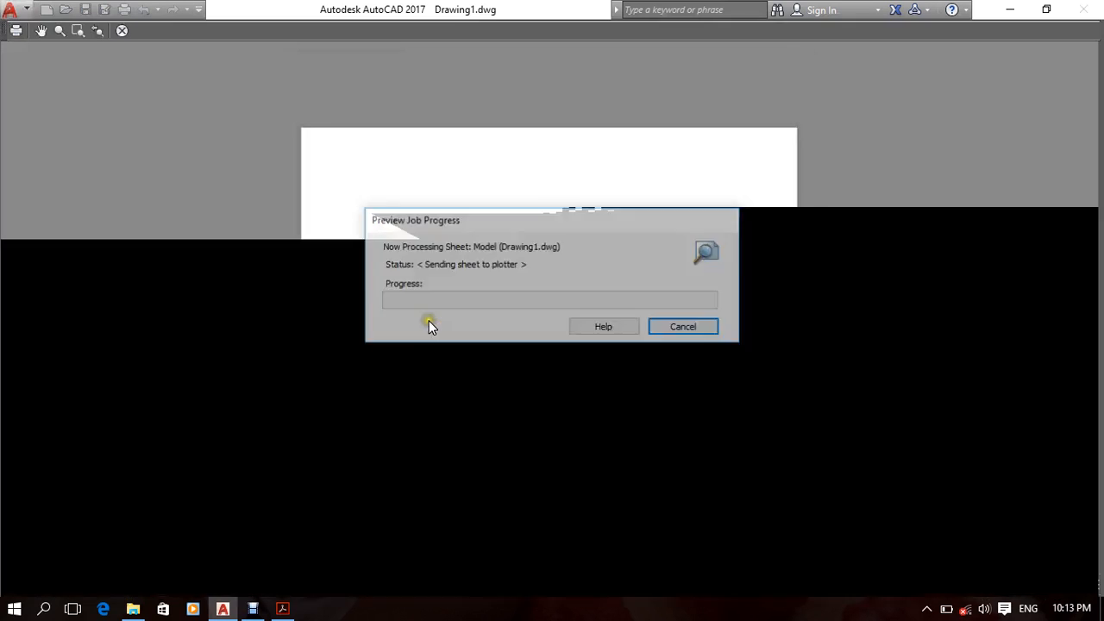
pyautogui.scroll(5, 470, 293)
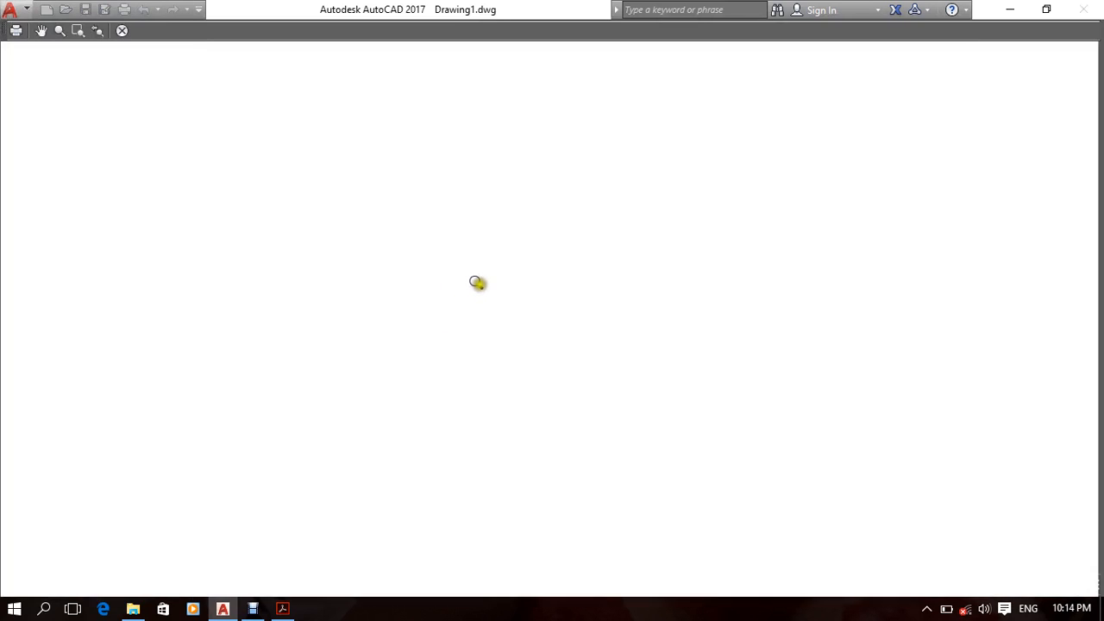
pyautogui.scroll(-7, 478, 283)
pyautogui.scroll(9, 483, 289)
pyautogui.moveTo(487, 293); pyautogui.dragTo(490, 294, button='middle')
pyautogui.press('Escape')
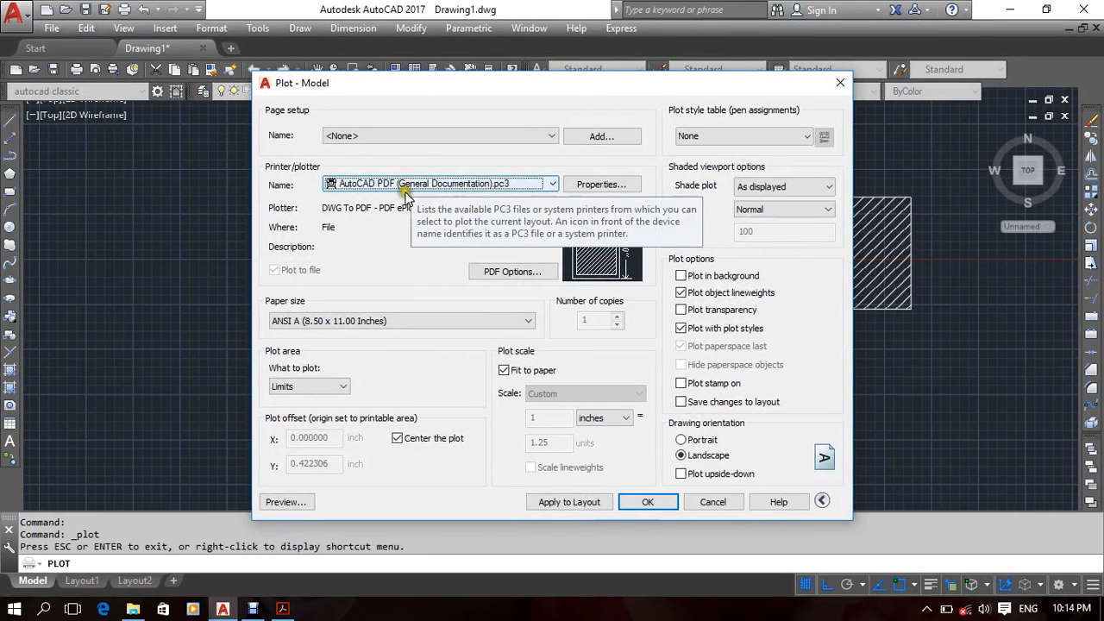
# Preview the plot with the plot area set to Extents.
pyautogui.click(328, 387)
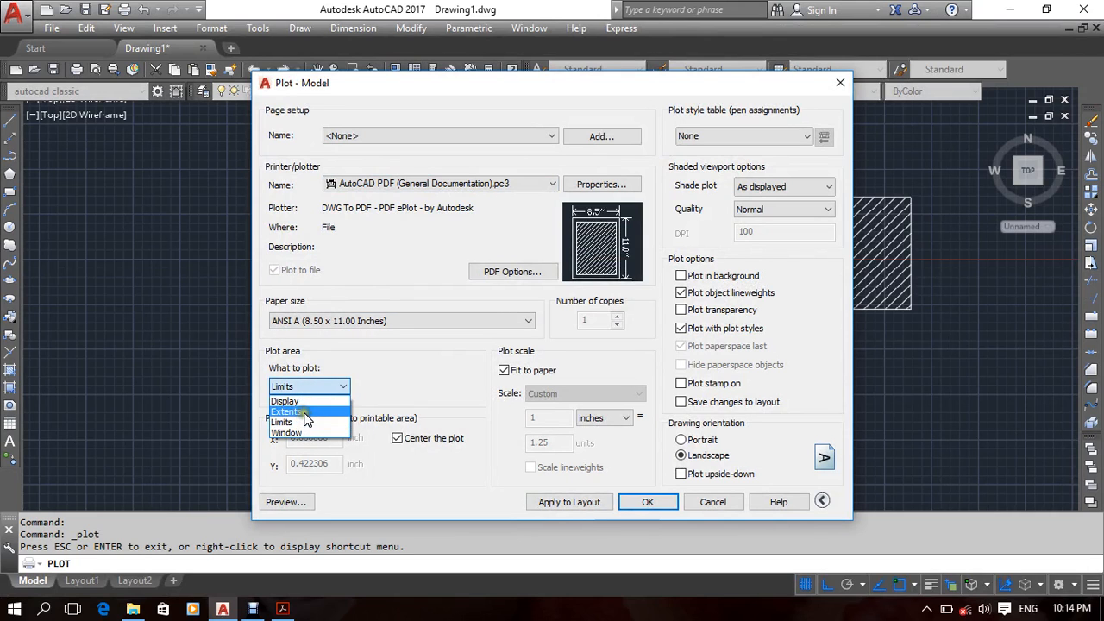
pyautogui.click(289, 411)
pyautogui.click(295, 507)
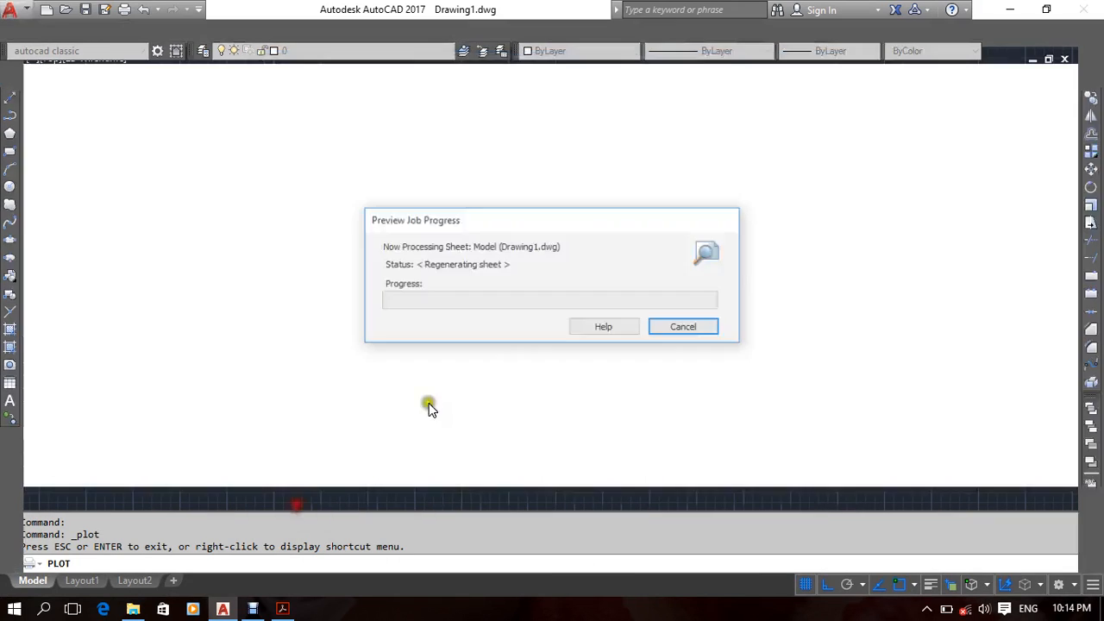
# Examine the hatch lines of the three rectangles in the plot preview, leaving without plotting.
pyautogui.moveTo(412, 474); pyautogui.dragTo(431, 375)
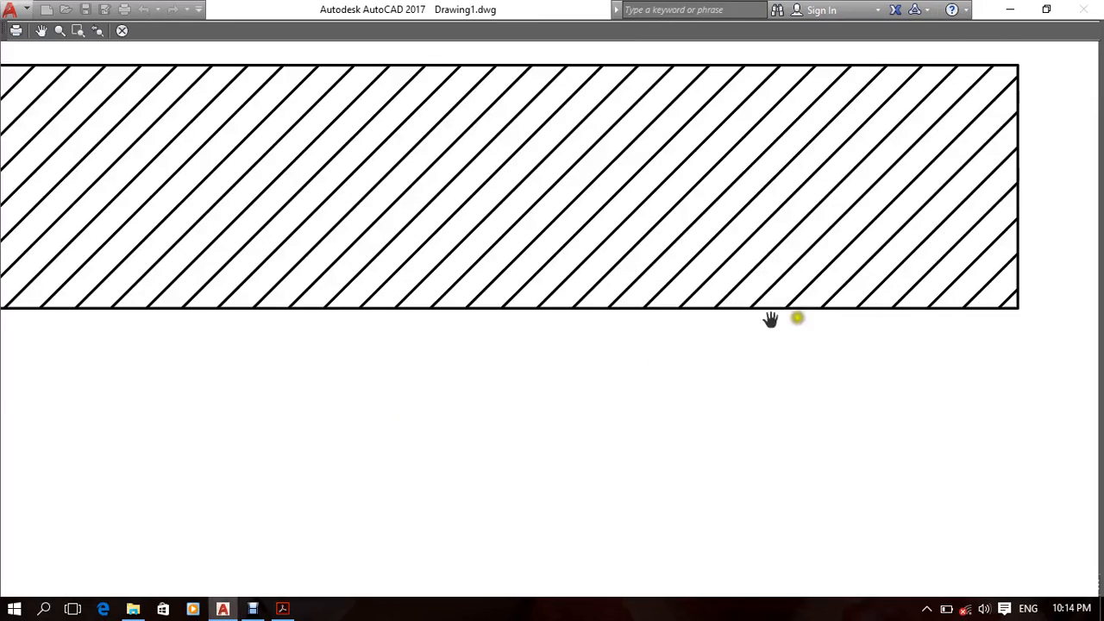
pyautogui.scroll(-4, 438, 249)
pyautogui.moveTo(435, 264); pyautogui.dragTo(488, 345, button='middle')
pyautogui.scroll(4, 845, 113)
pyautogui.moveTo(845, 114)
pyautogui.mouseDown(button='middle')
pyautogui.moveTo(786, 230)
pyautogui.moveTo(539, 295)
pyautogui.mouseUp(button='middle')
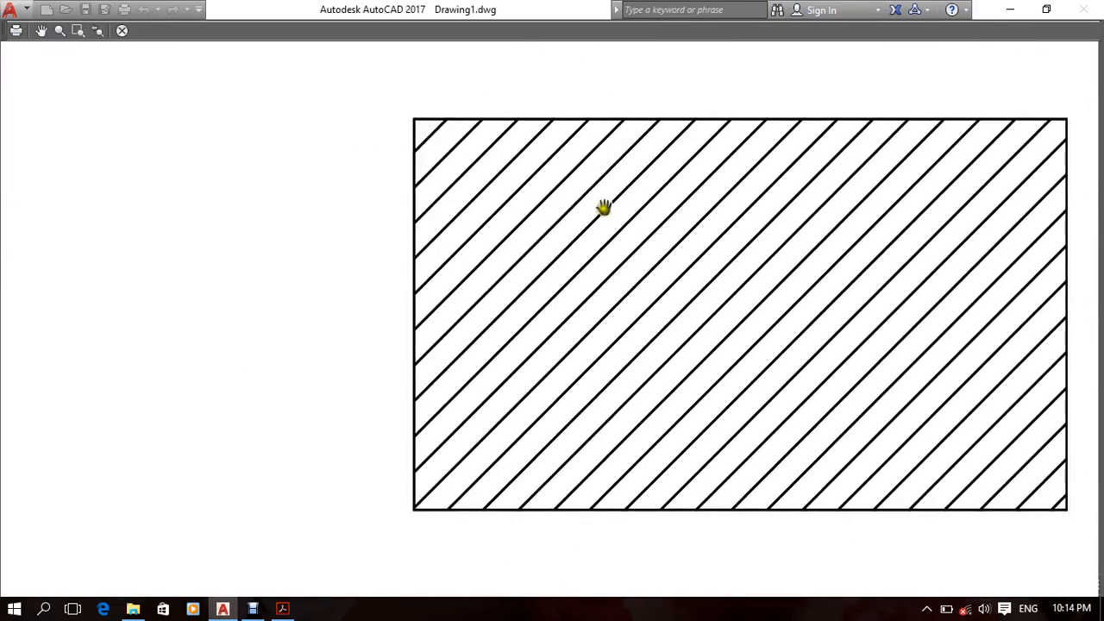
pyautogui.scroll(2, 603, 207)
pyautogui.scroll(-2, 610, 181)
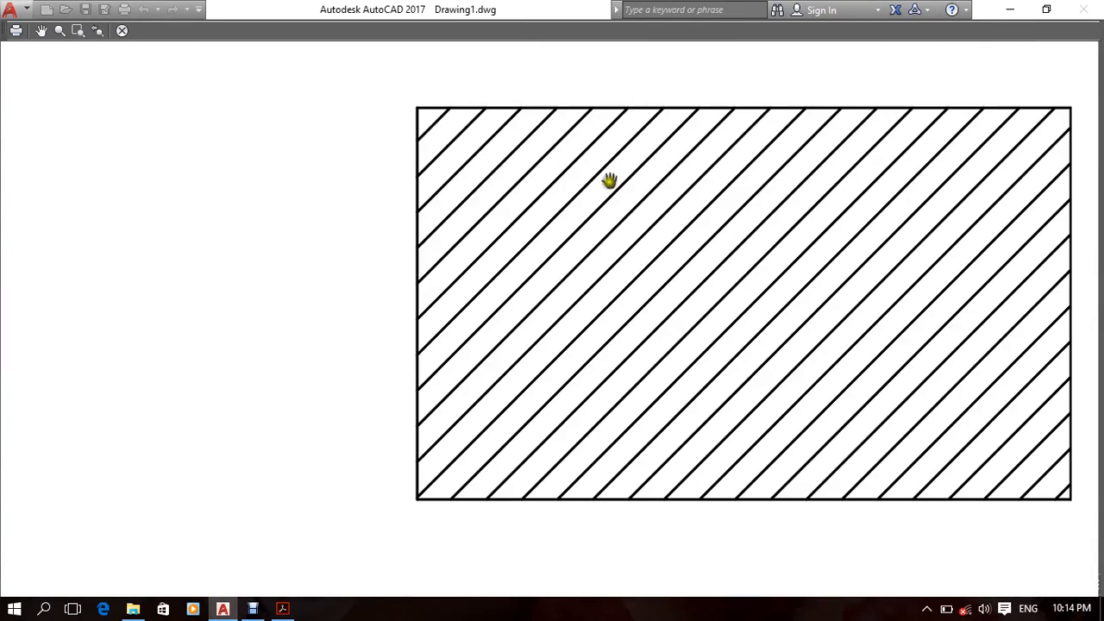
pyautogui.scroll(-4, 610, 181)
pyautogui.moveTo(323, 223); pyautogui.dragTo(445, 244, button='middle')
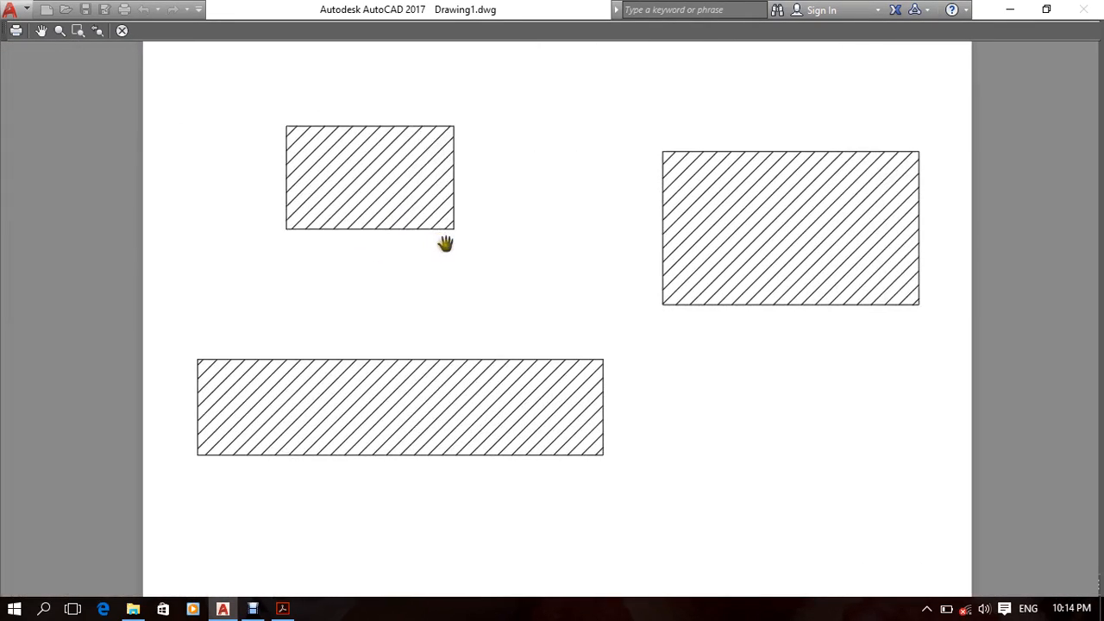
pyautogui.press('Escape')
# Set the transparency of the small upper rectangle's hatch to 50 with Hatch Edit.
pyautogui.moveTo(520, 291)
pyautogui.mouseDown(button='middle')
pyautogui.moveTo(540, 302)
pyautogui.moveTo(513, 293)
pyautogui.mouseUp(button='middle')
pyautogui.click(493, 212)
pyautogui.rightClick(587, 252)
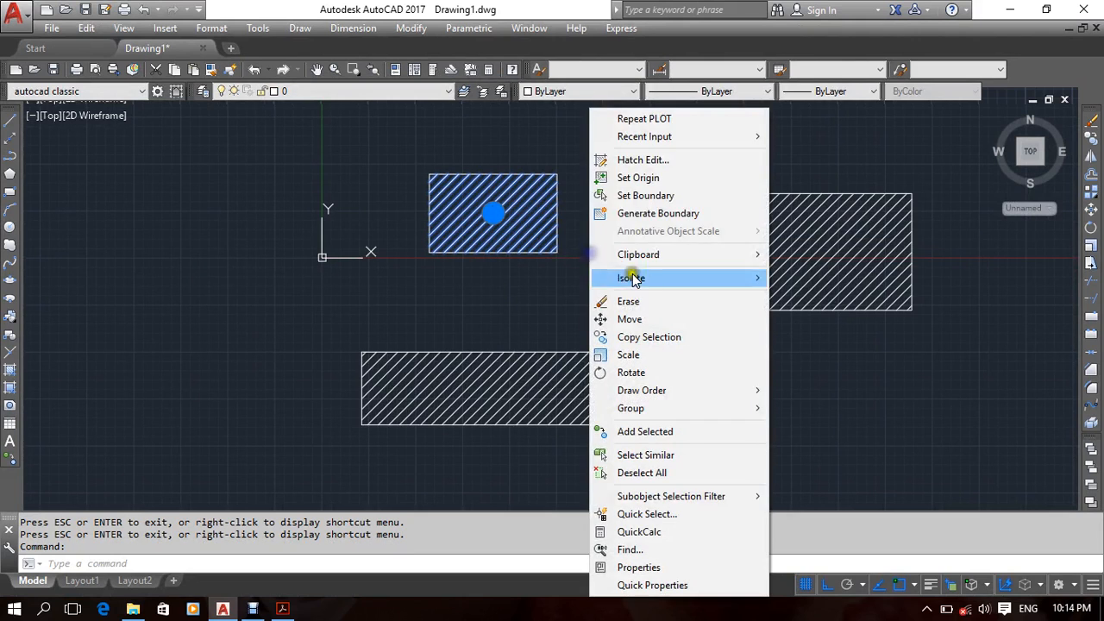
pyautogui.click(655, 160)
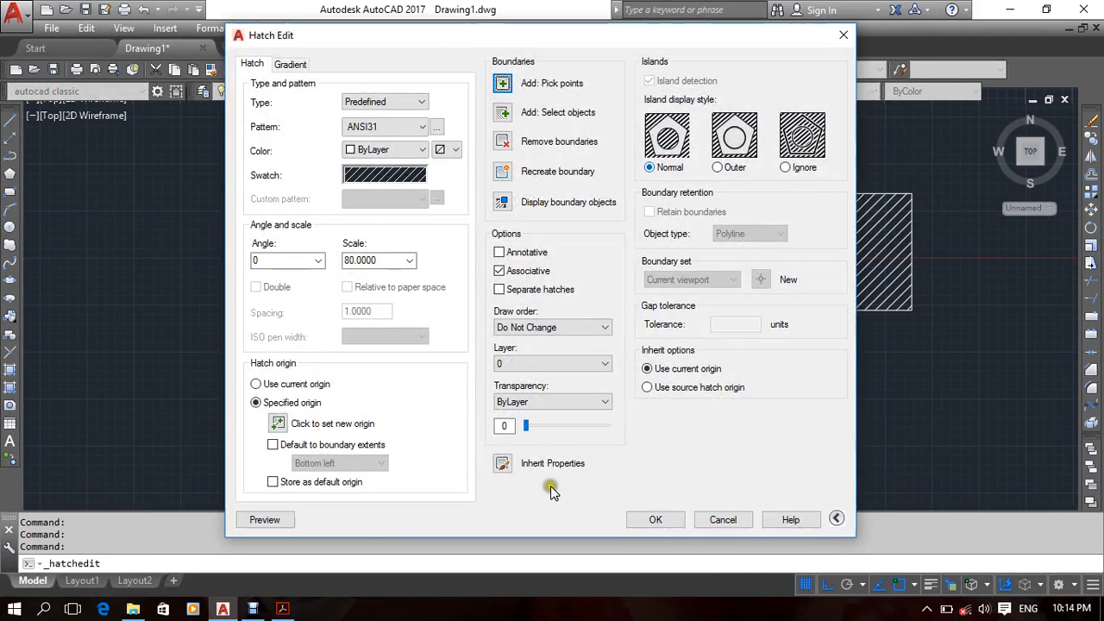
pyautogui.moveTo(529, 433); pyautogui.dragTo(571, 436)
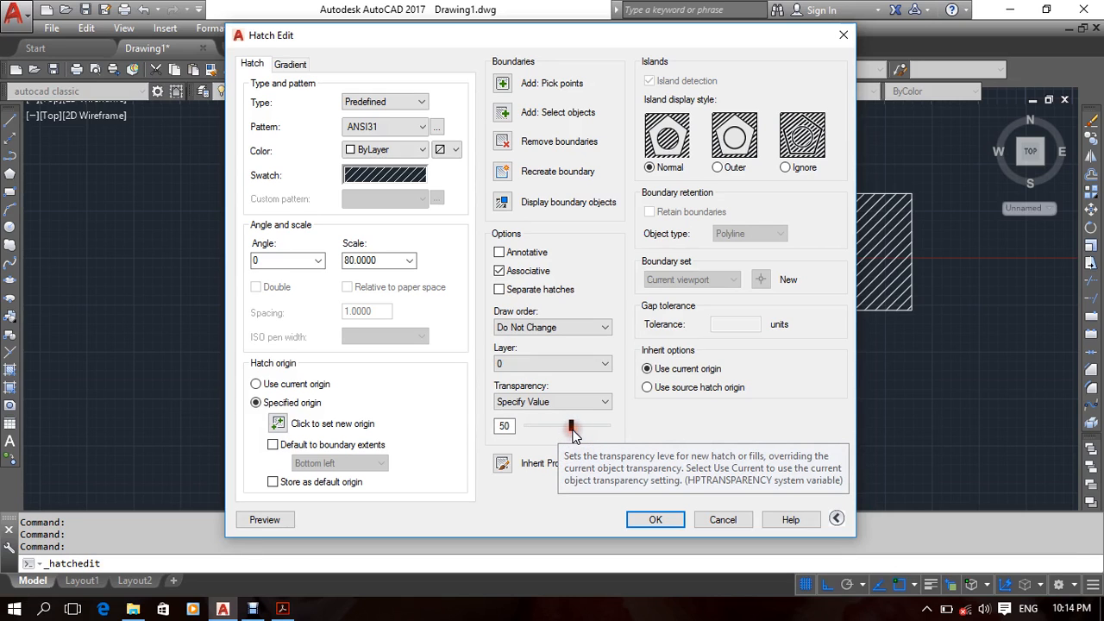
pyautogui.click(657, 520)
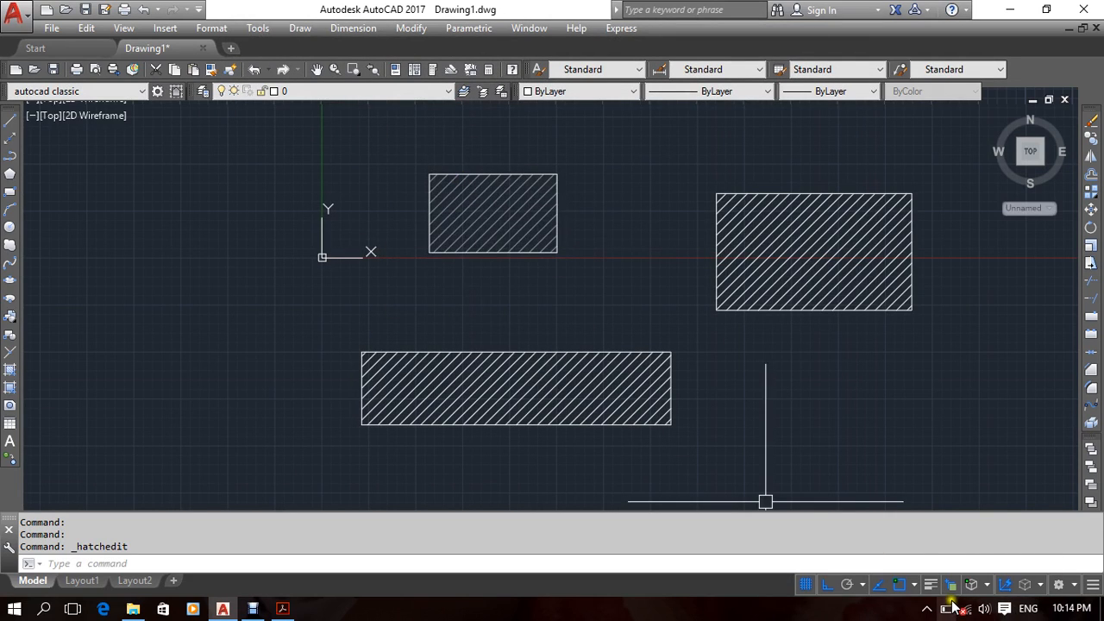
# Add the Transparency toggle to the status bar.
pyautogui.click(1091, 586)
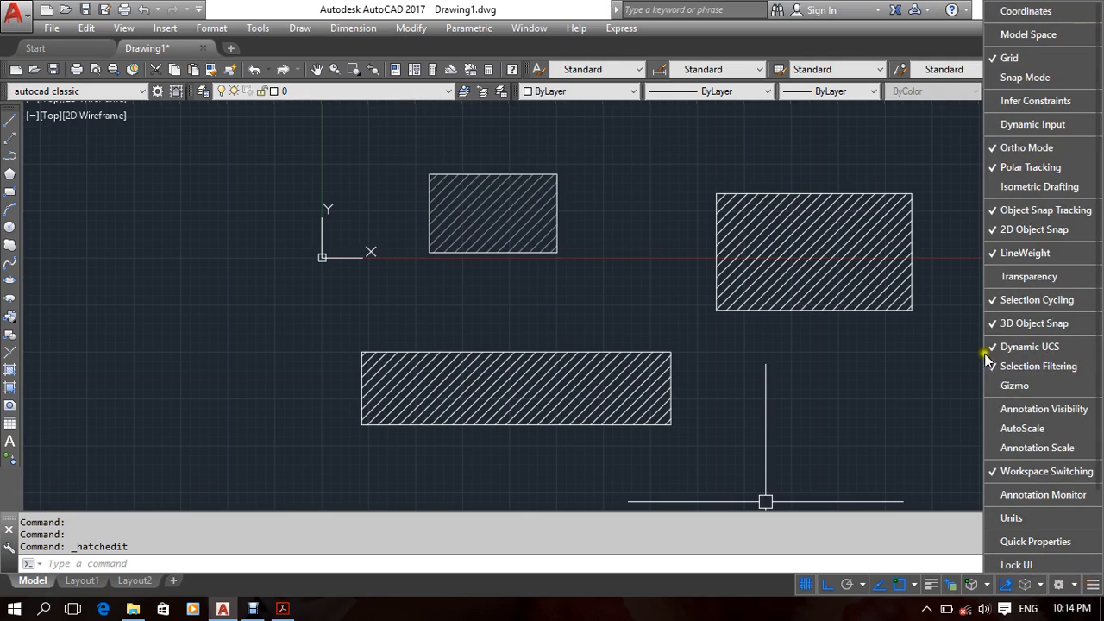
pyautogui.click(1015, 280)
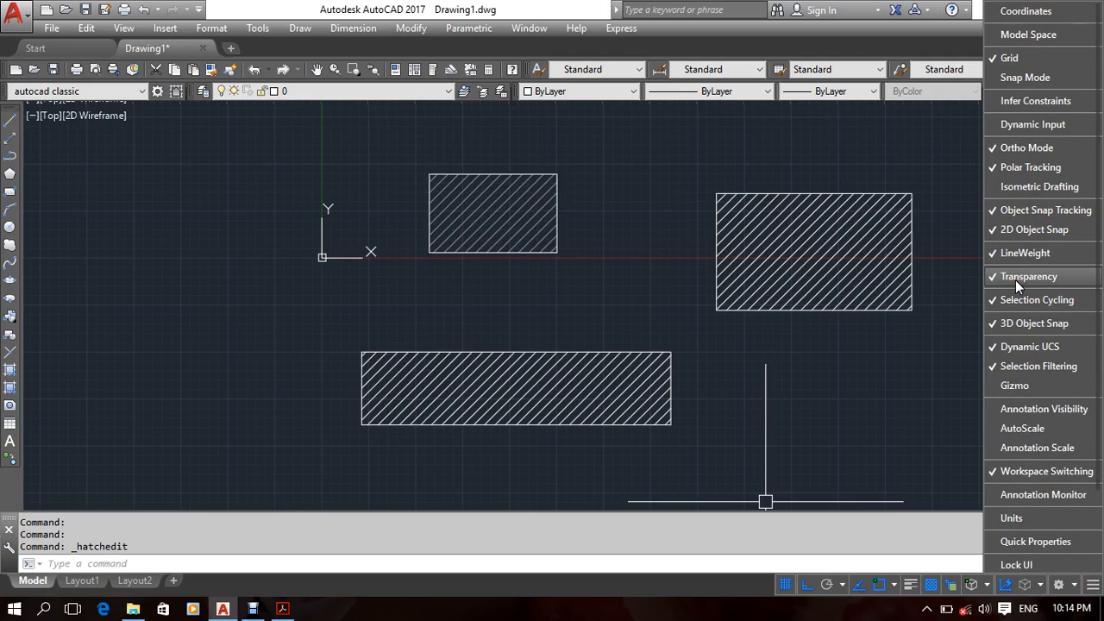
# Switch the transparency display off and on again to compare the hatch of the small upper rectangle.
pyautogui.click(1015, 279)
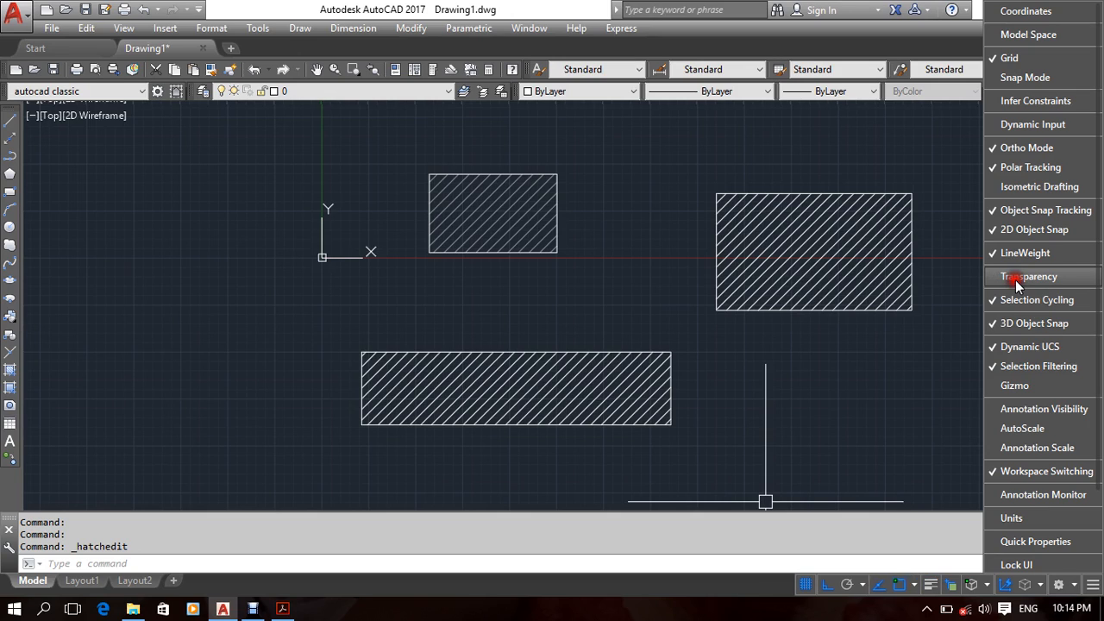
pyautogui.click(1015, 280)
pyautogui.click(1014, 279)
pyautogui.click(1015, 279)
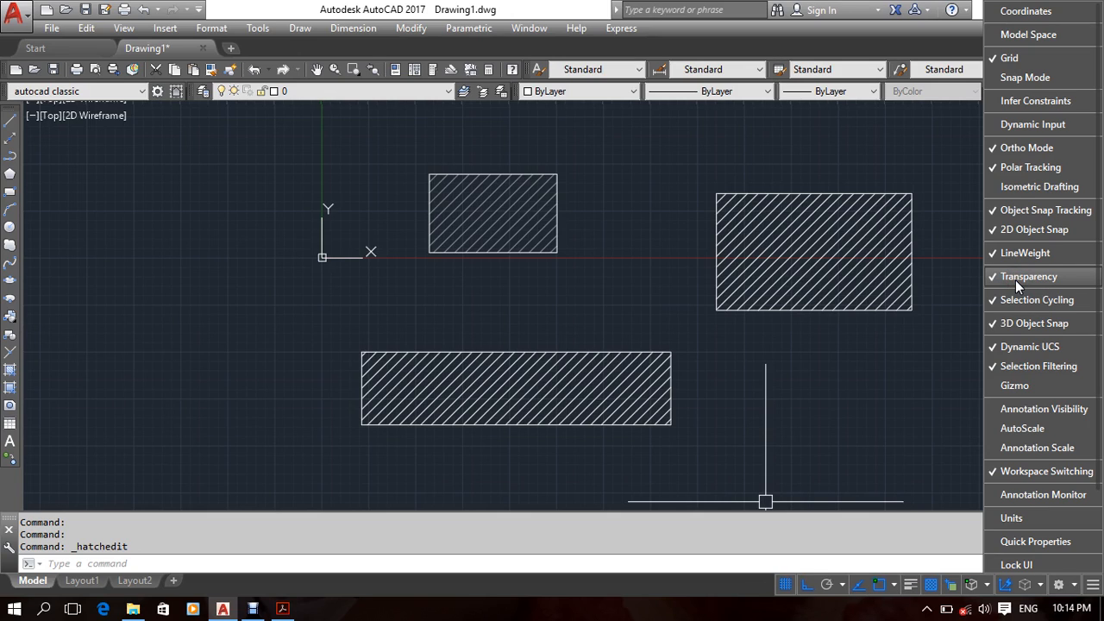
pyautogui.click(937, 598)
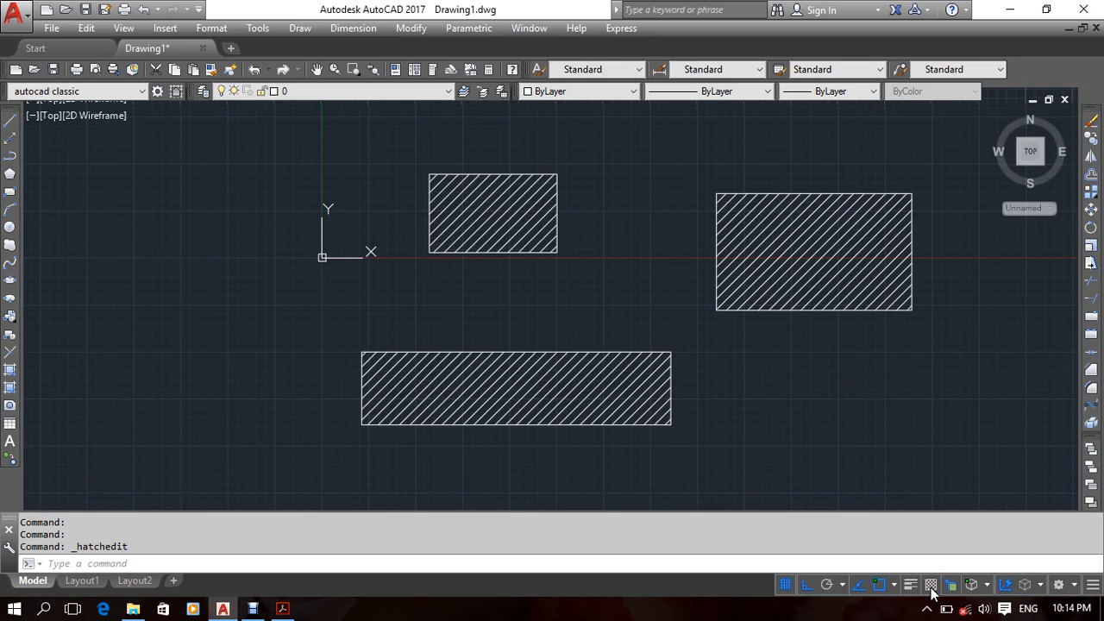
pyautogui.click(931, 587)
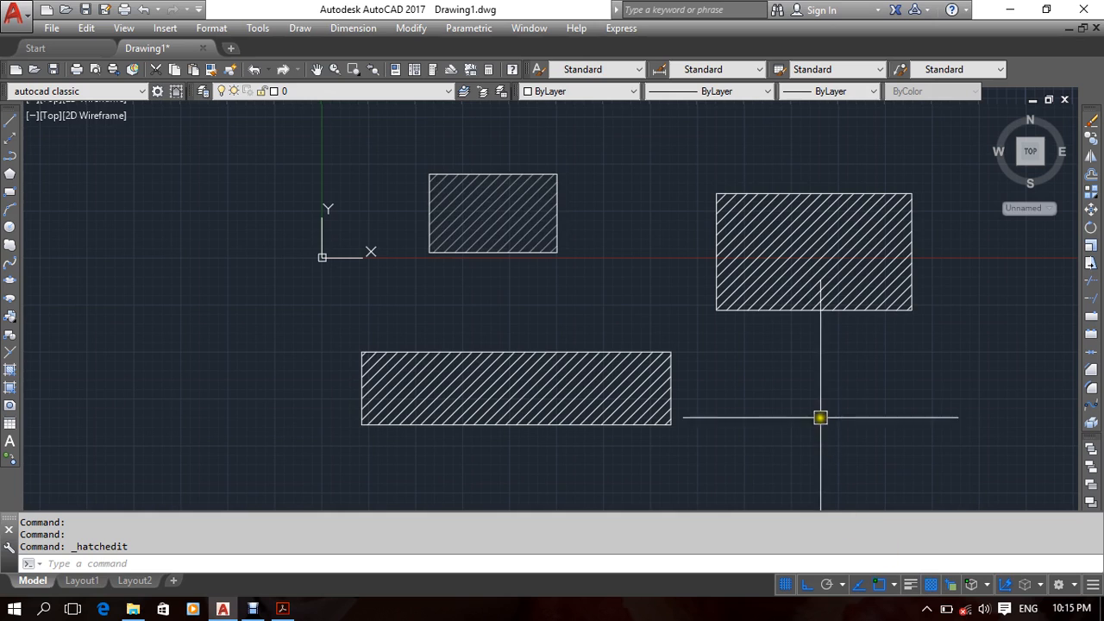
pyautogui.click(846, 410)
# Preview the plot with the <Previous plot> page setup and Plot transparency enabled.
pyautogui.hotkey('ctrl', 'p')
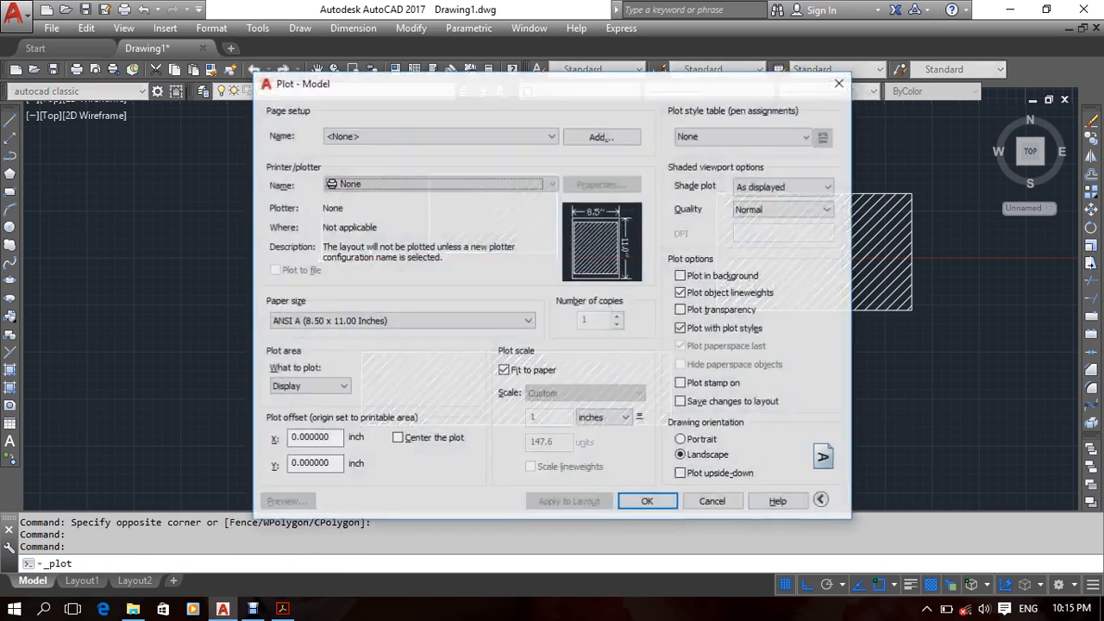
pyautogui.click(722, 310)
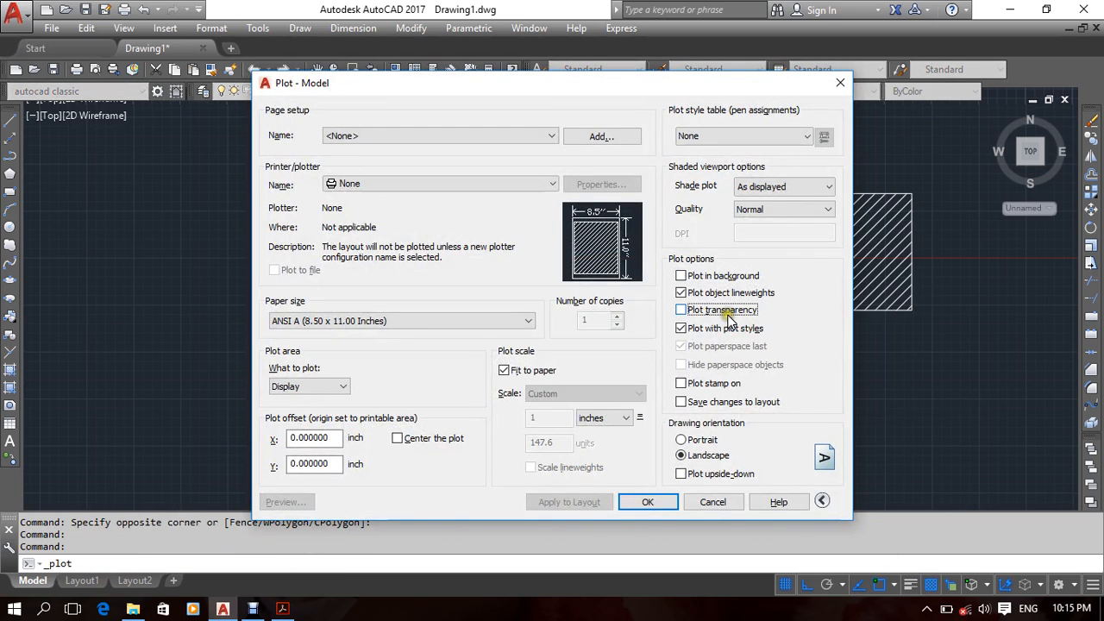
pyautogui.click(422, 130)
pyautogui.click(385, 155)
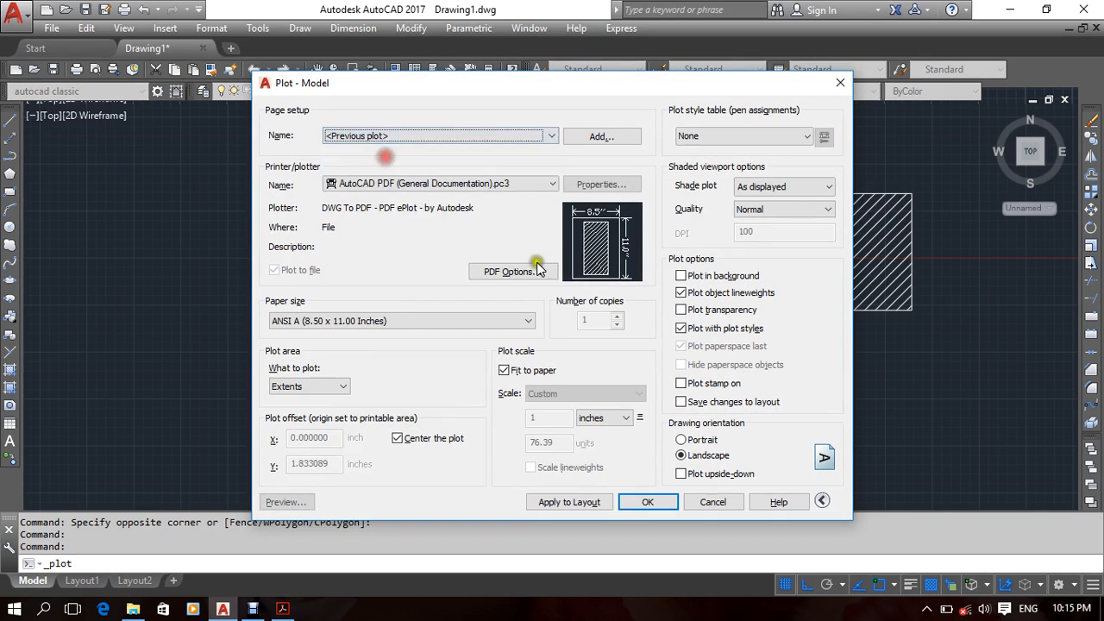
pyautogui.click(701, 309)
pyautogui.click(291, 502)
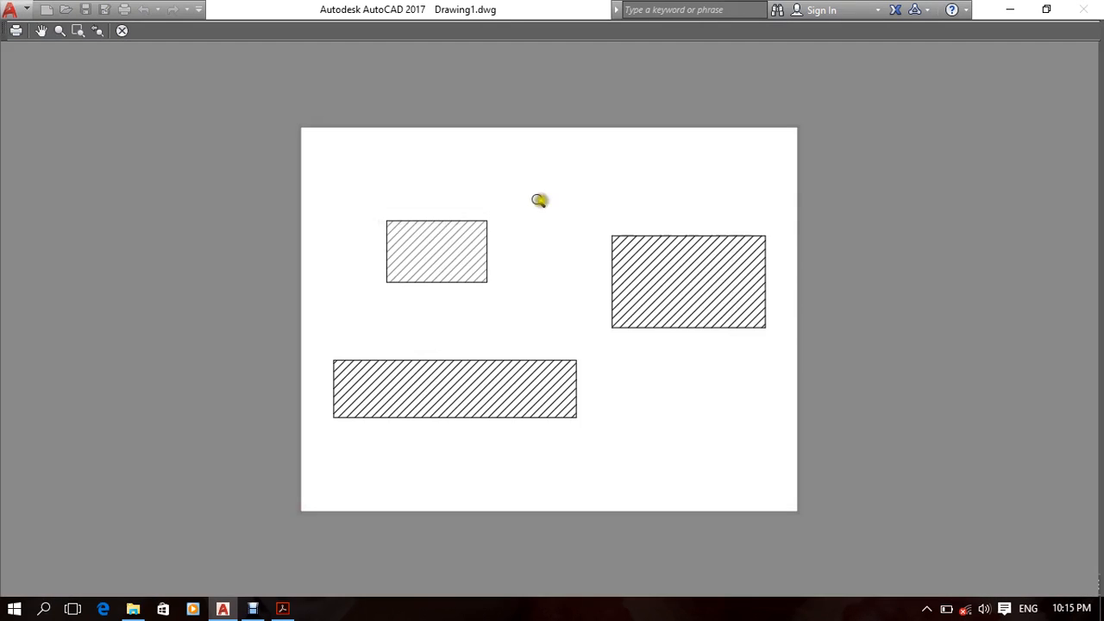
# Examine the small rectangle's transparent hatch against the other two in the plot preview, leaving without plotting.
pyautogui.scroll(6, 424, 230)
pyautogui.scroll(-5, 465, 230)
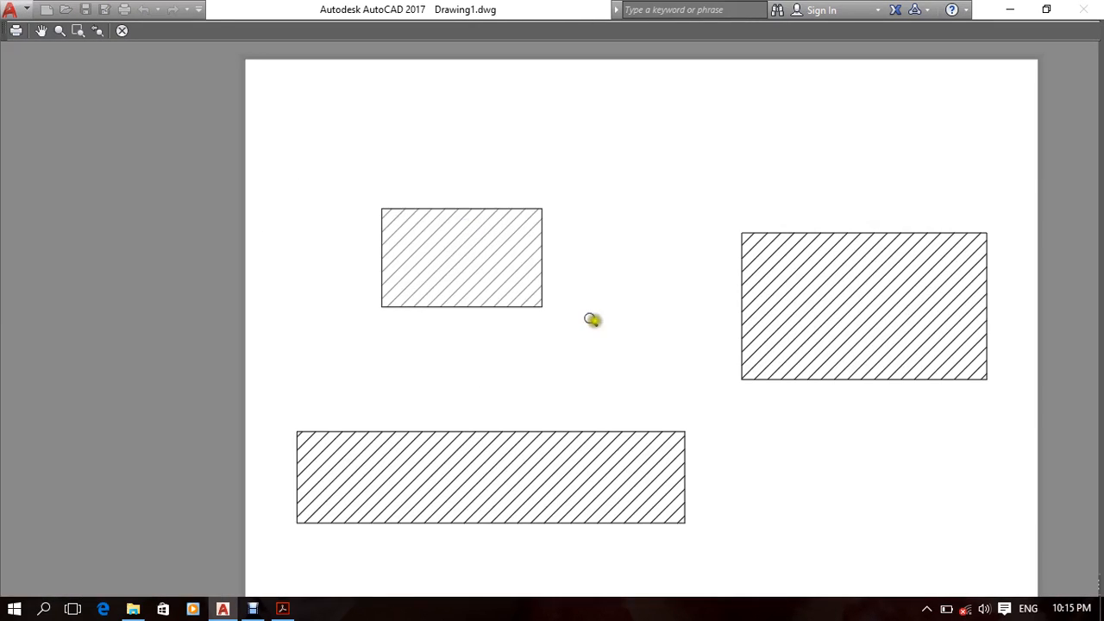
pyautogui.moveTo(605, 373); pyautogui.dragTo(616, 319, button='middle')
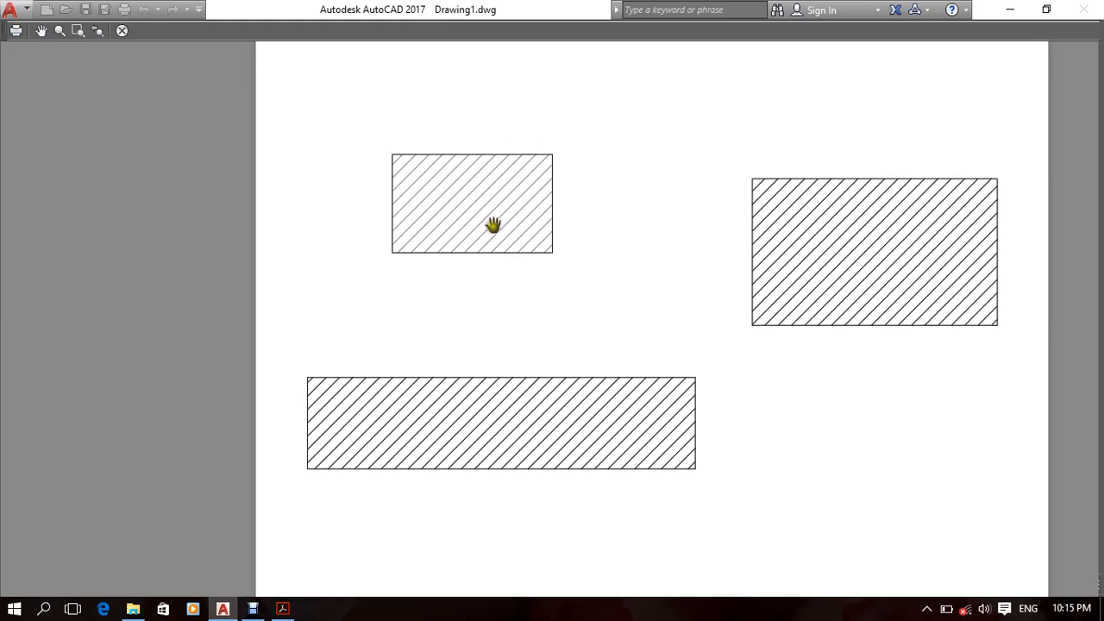
pyautogui.press('Escape')
pyautogui.press('Escape')
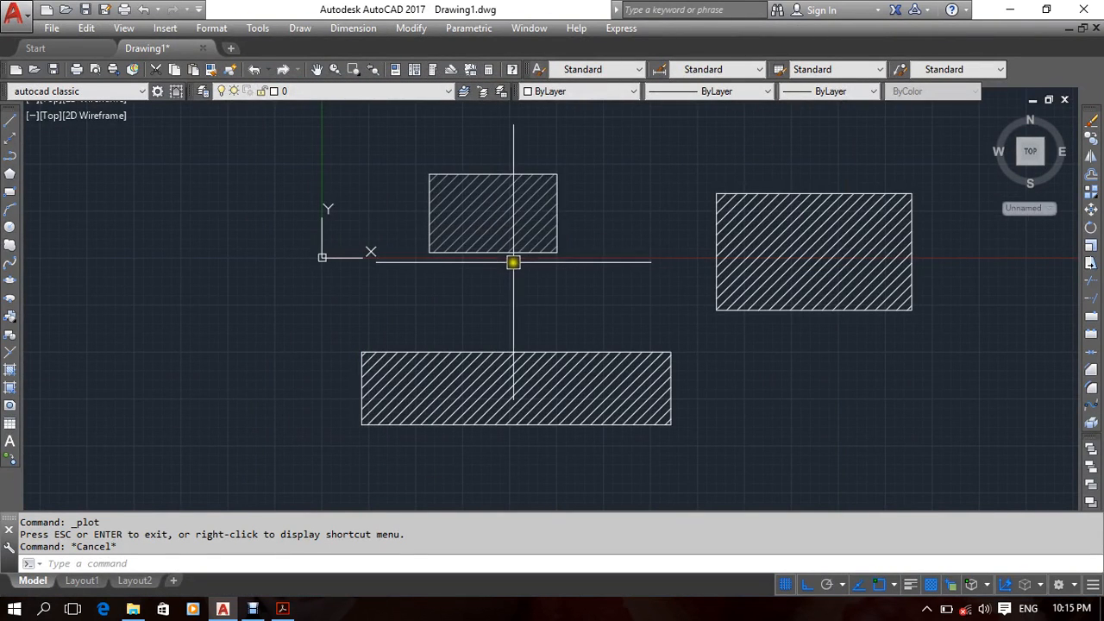
pyautogui.moveTo(542, 249)
pyautogui.mouseDown(button='middle')
pyautogui.moveTo(548, 240)
pyautogui.moveTo(532, 268)
pyautogui.mouseUp(button='middle')
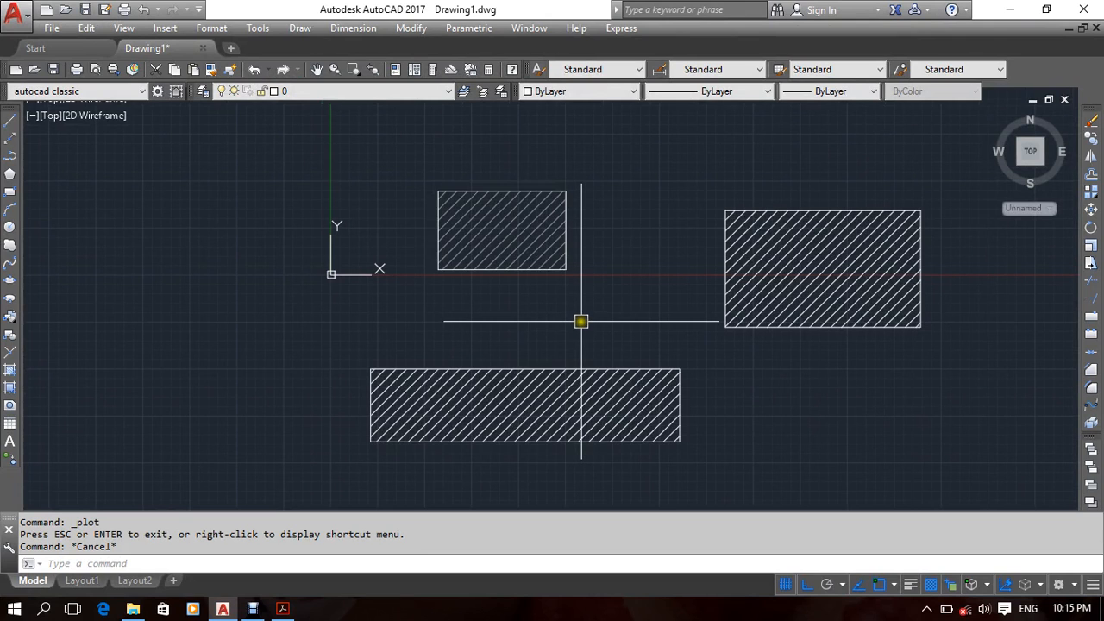
pyautogui.press('Return')
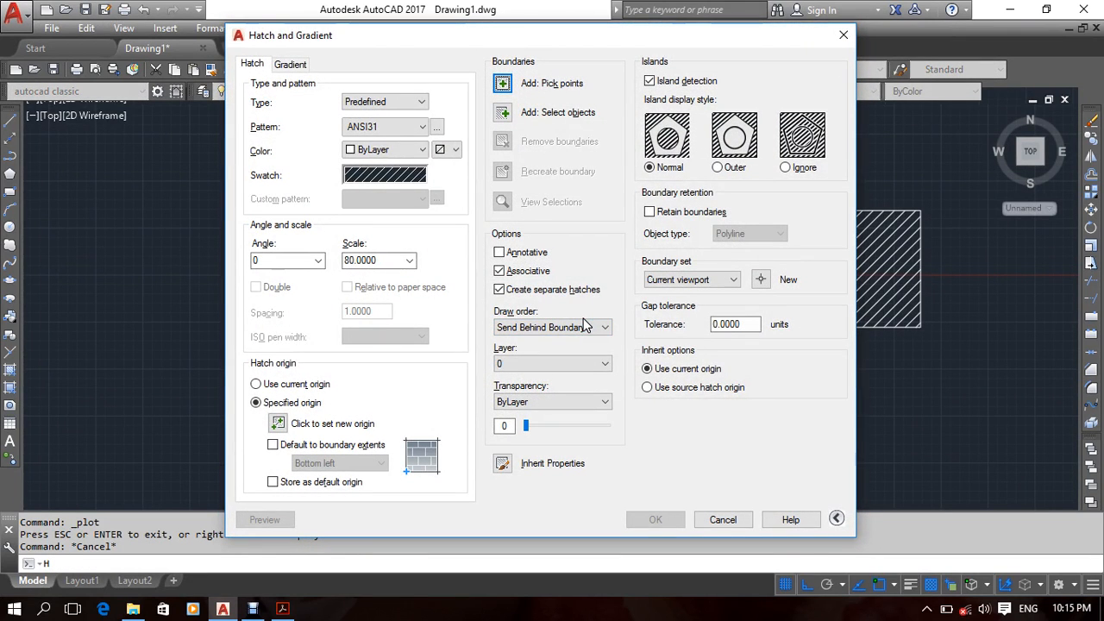
pyautogui.click(457, 310)
pyautogui.click(723, 517)
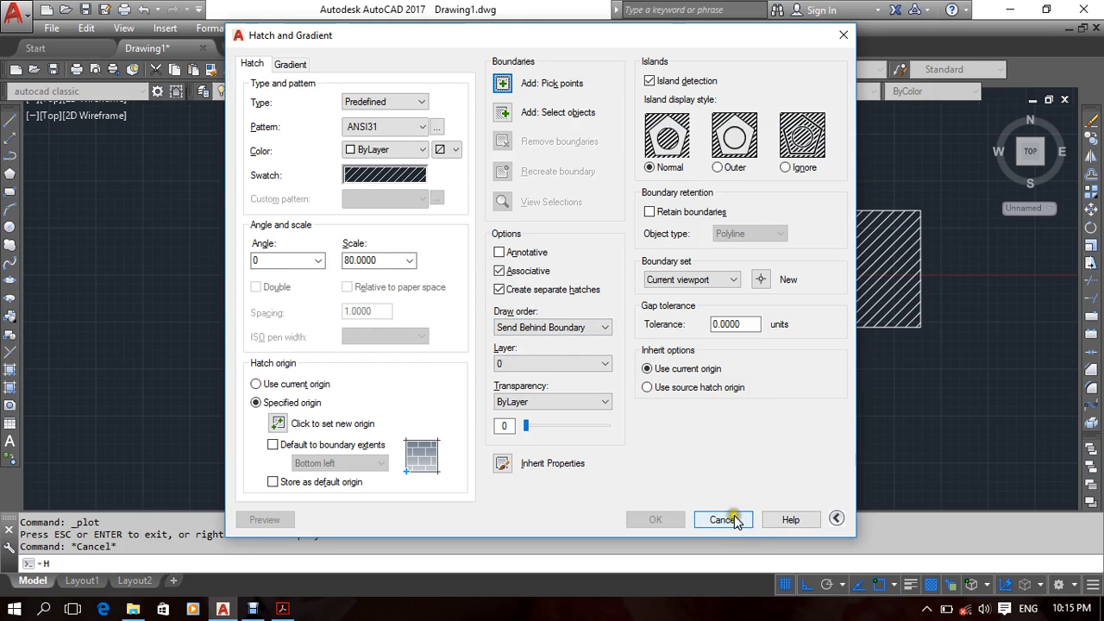
pyautogui.click(727, 402)
# Delete the hatches from all three rectangles, keeping their outlines.
pyautogui.moveTo(740, 389); pyautogui.dragTo(747, 386, button='middle')
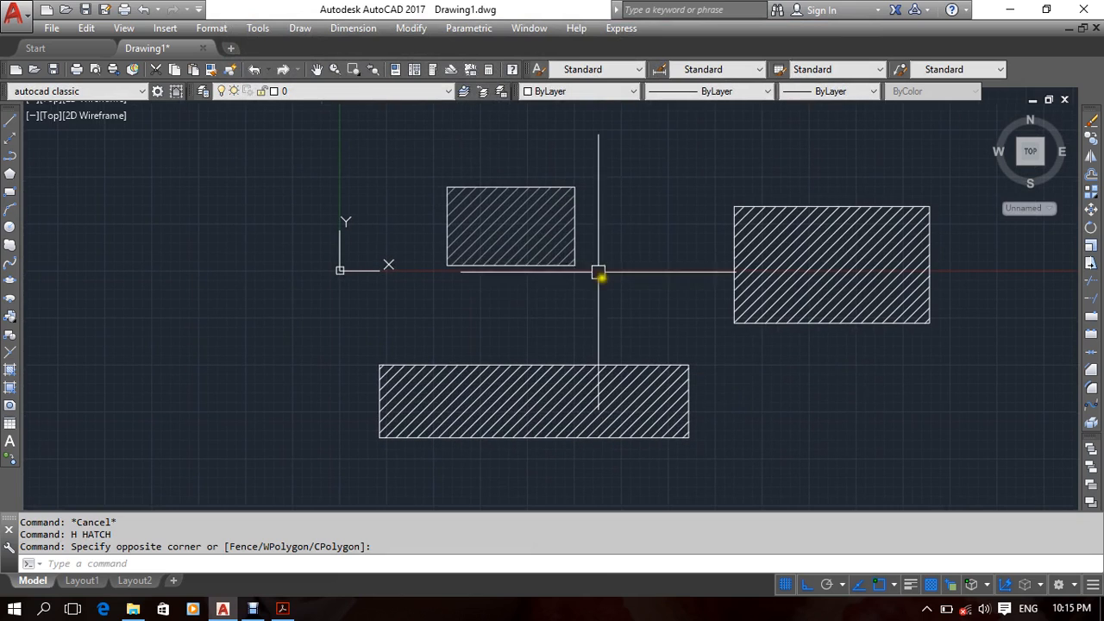
pyautogui.click(537, 215)
pyautogui.click(769, 254)
pyautogui.click(623, 392)
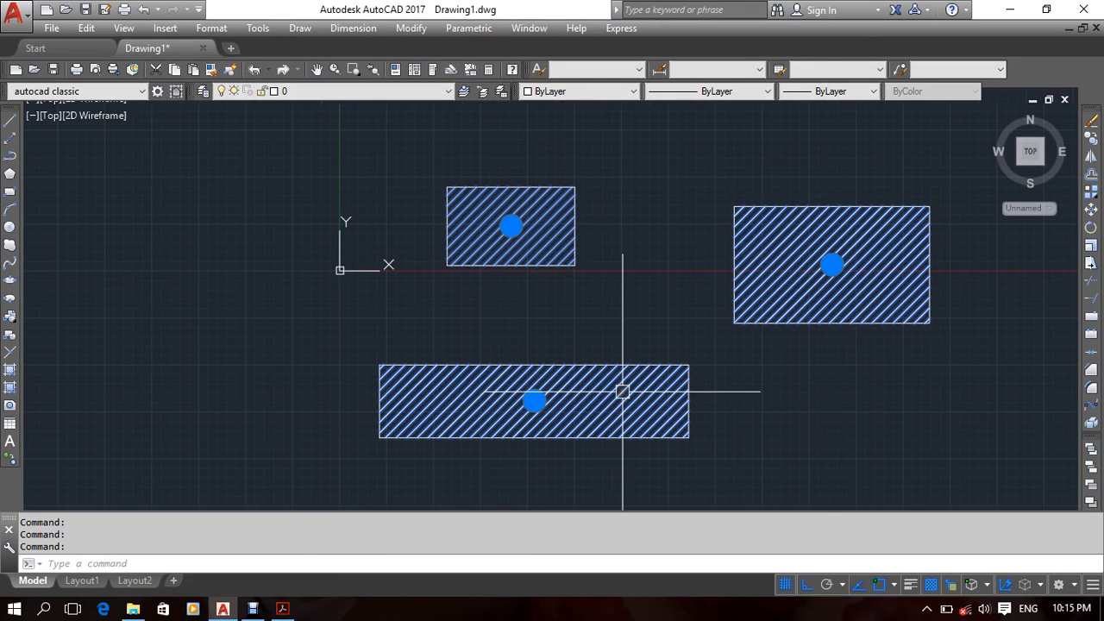
pyautogui.press('Delete')
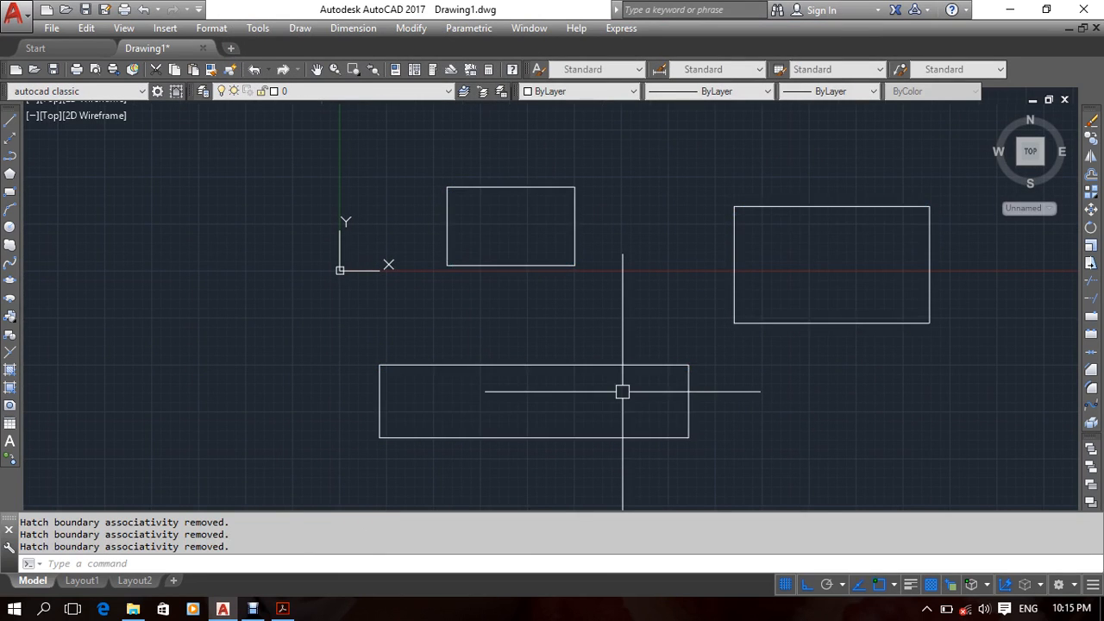
pyautogui.click(300, 27)
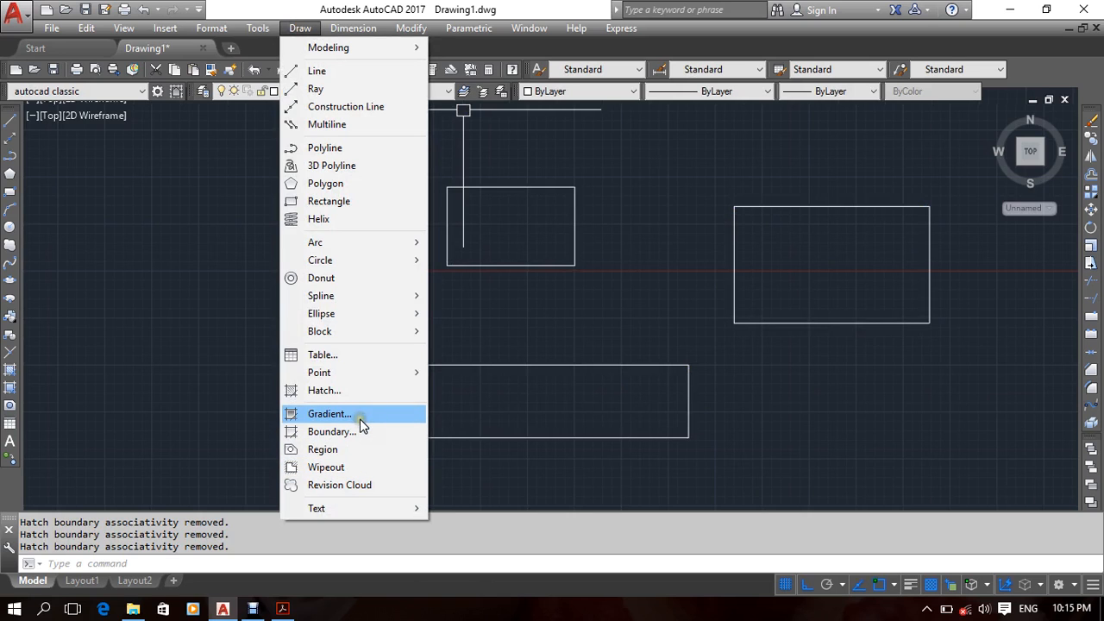
pyautogui.click(738, 422)
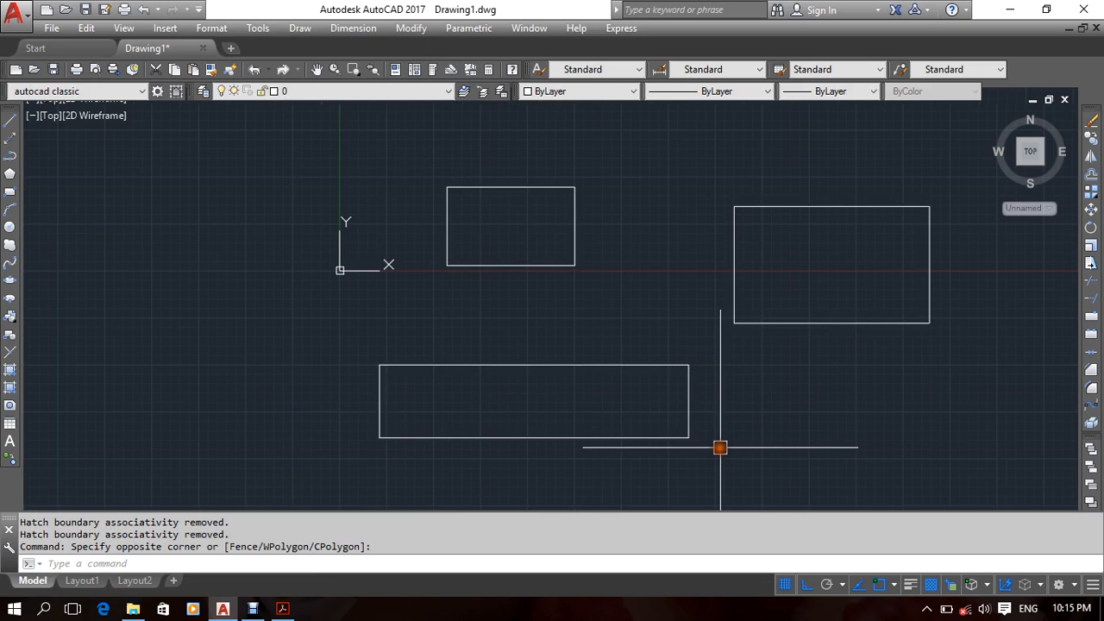
pyautogui.write('h')
pyautogui.press('Return')
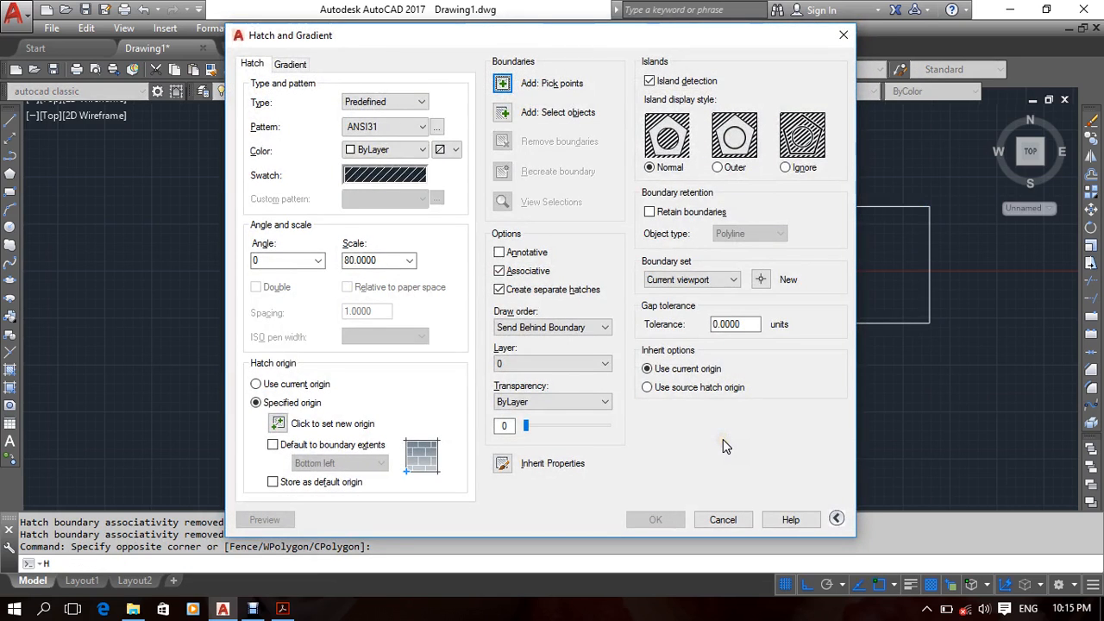
pyautogui.click(843, 35)
# Open the gradient fill settings with the GD (GRADIENT) command.
pyautogui.write('GD')
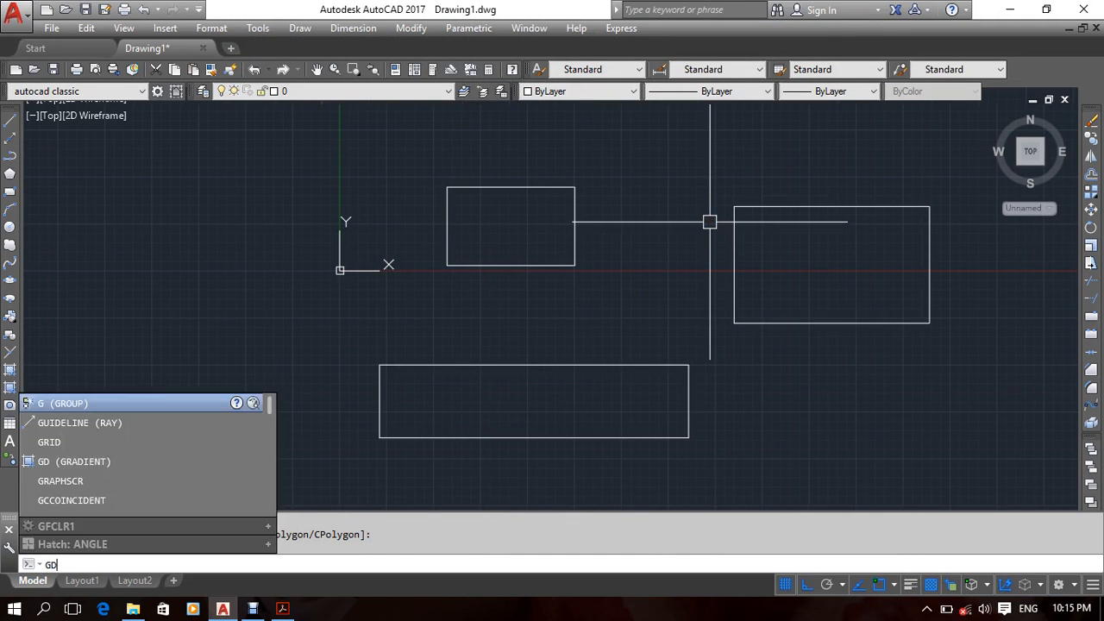
pyautogui.press('Return')
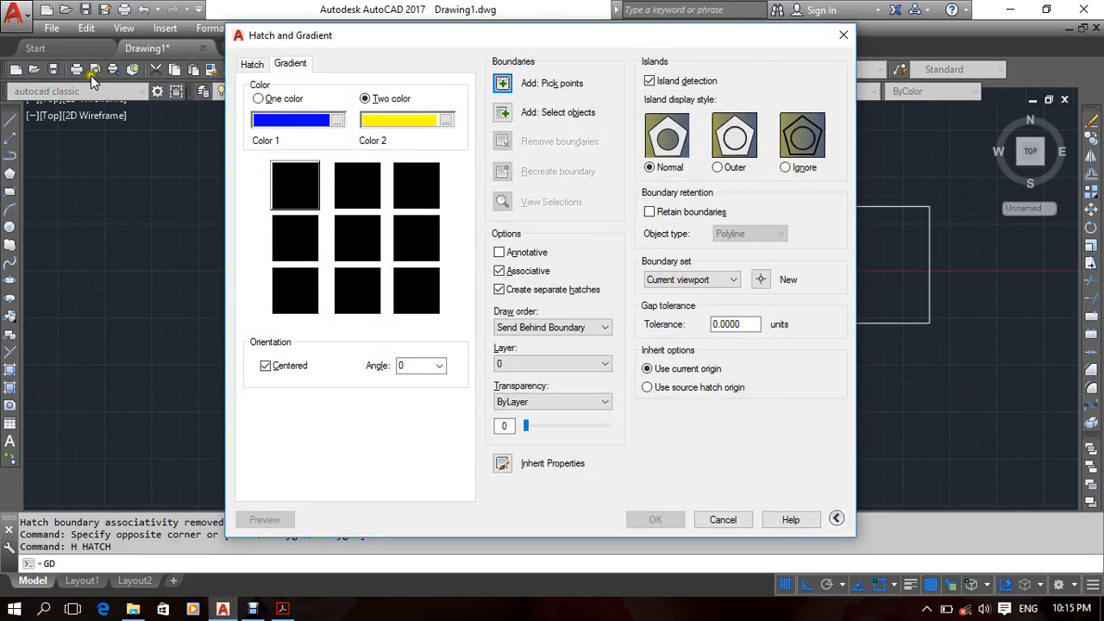
pyautogui.click(253, 64)
pyautogui.click(289, 63)
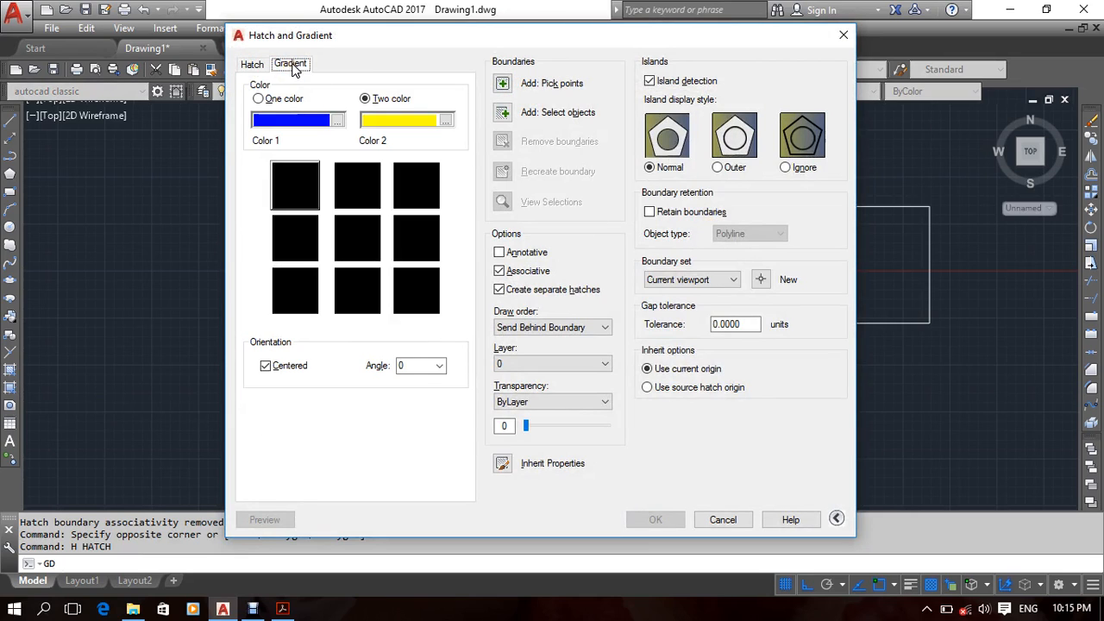
# Try the one-color gradient option with its tint reduced towards Shade, using the first gradient pattern.
pyautogui.click(286, 99)
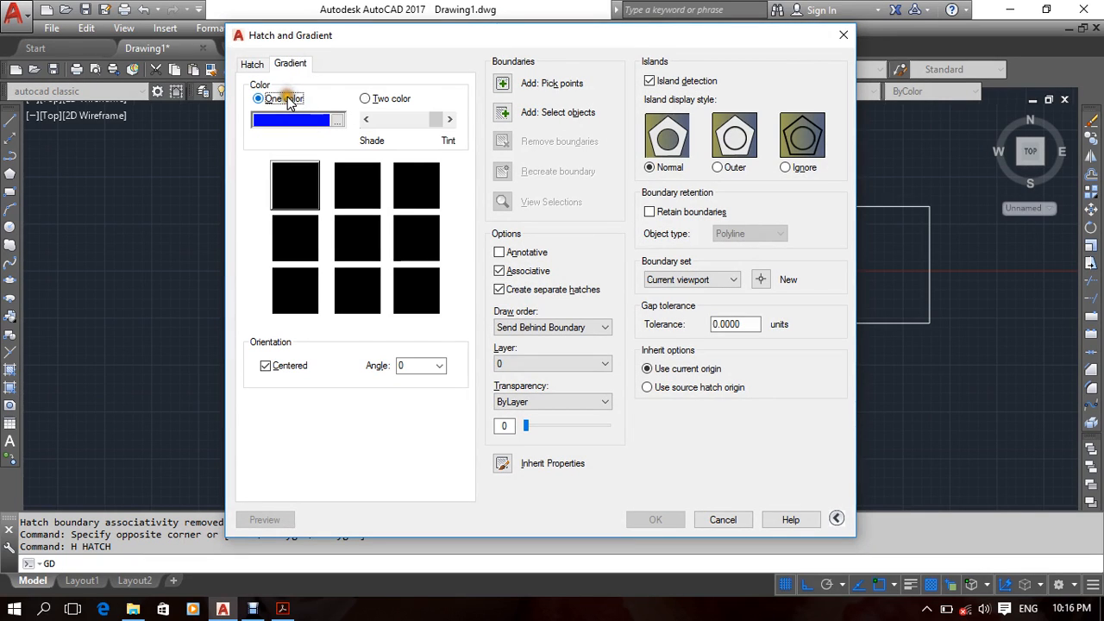
pyautogui.click(388, 100)
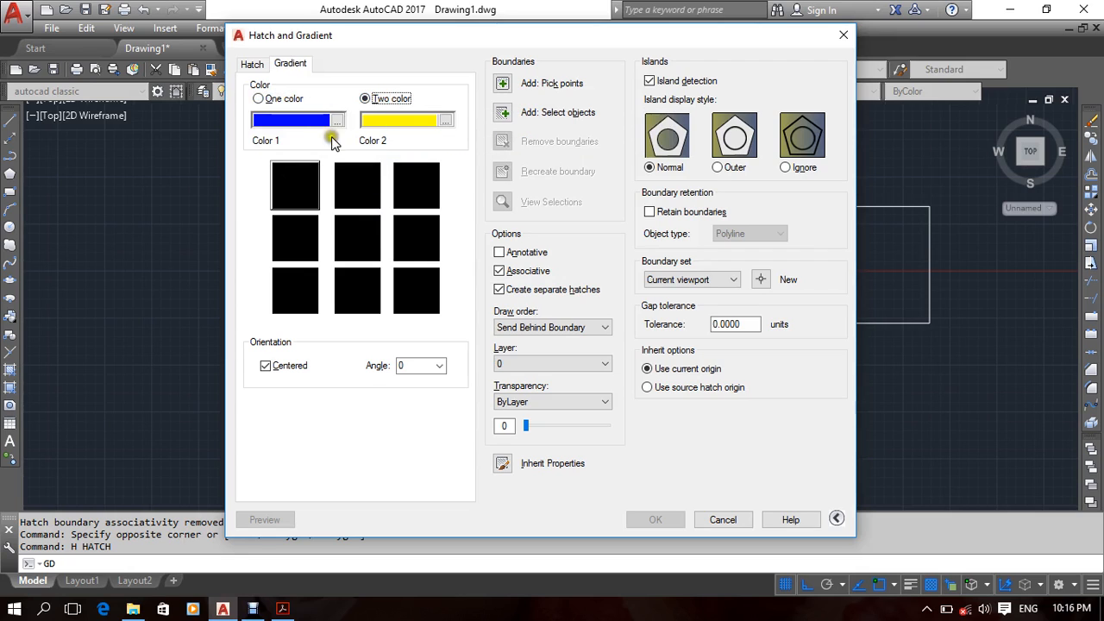
pyautogui.click(277, 100)
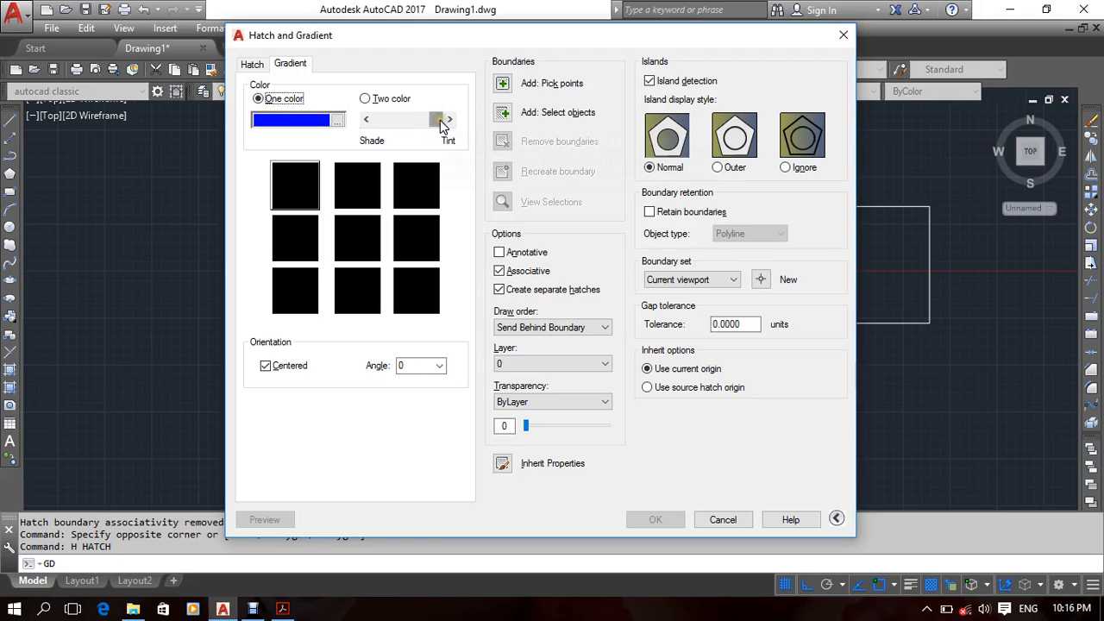
pyautogui.moveTo(440, 125); pyautogui.dragTo(395, 138)
pyautogui.click(302, 199)
pyautogui.moveTo(386, 129); pyautogui.dragTo(351, 122)
# Set Color 1 of the gradient to yellow, index color 50.
pyautogui.click(341, 120)
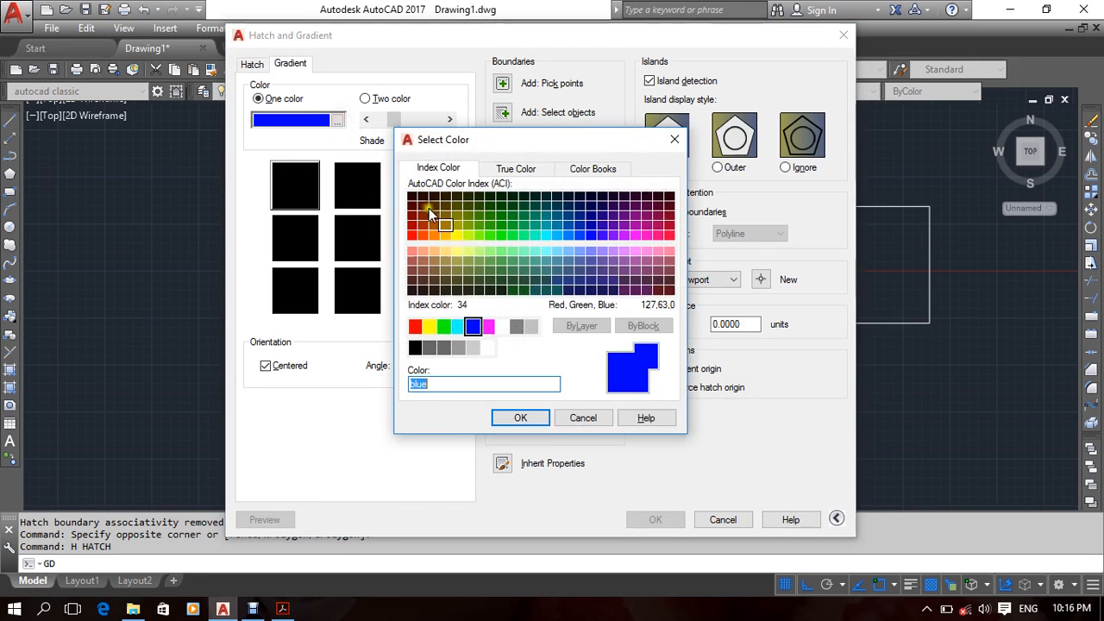
pyautogui.click(489, 281)
pyautogui.click(444, 251)
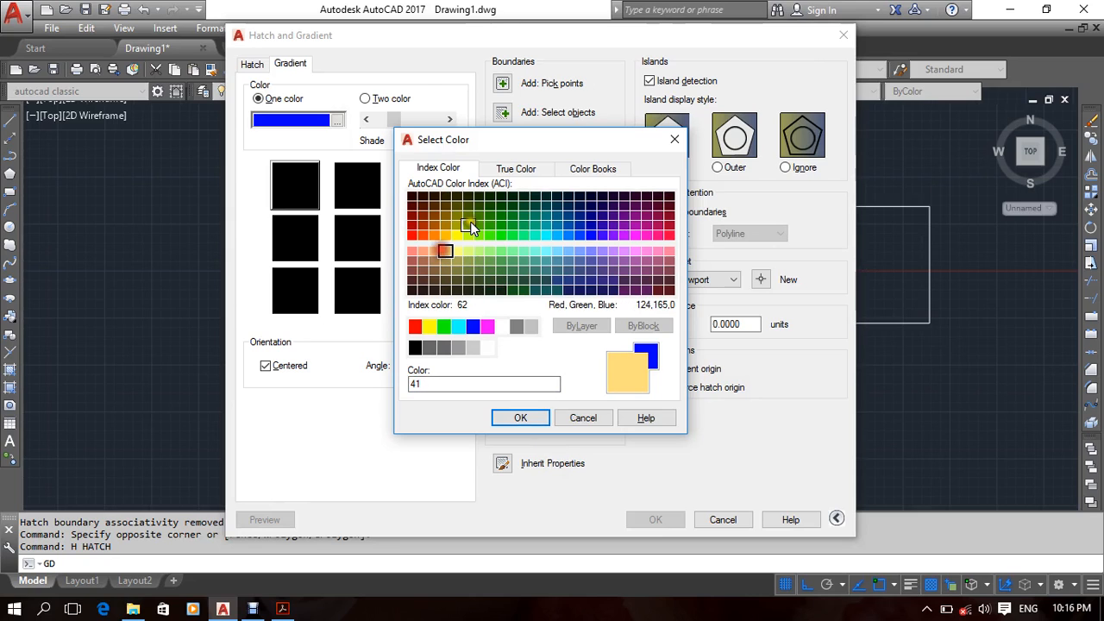
pyautogui.click(469, 225)
pyautogui.click(457, 236)
pyautogui.click(523, 417)
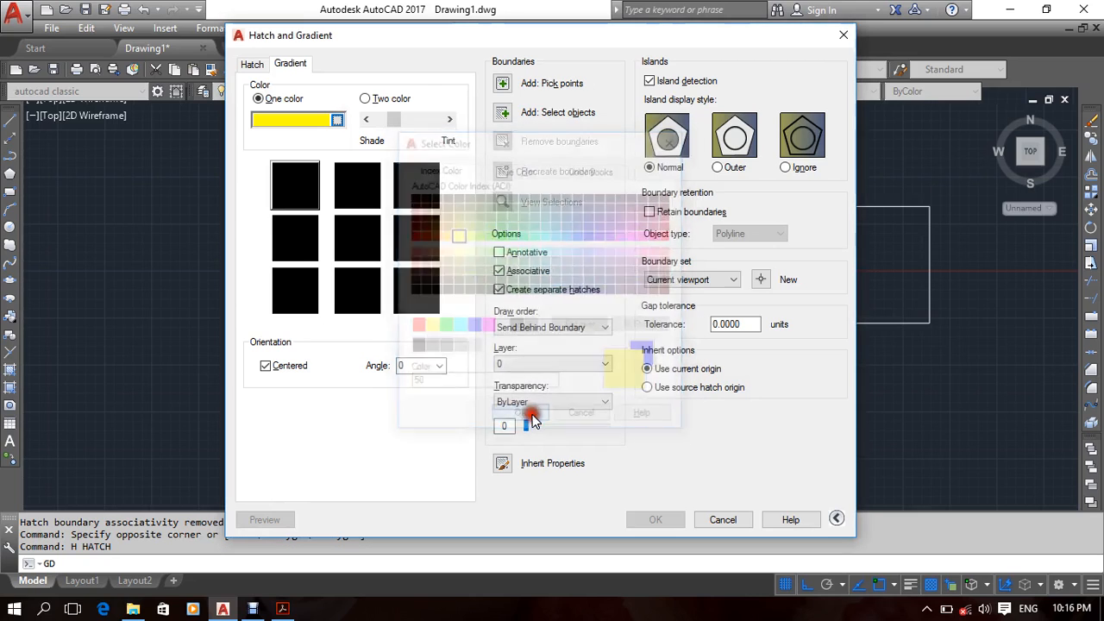
# Make the gradient two-color and set Color 2 to brown, index color 35.
pyautogui.click(377, 100)
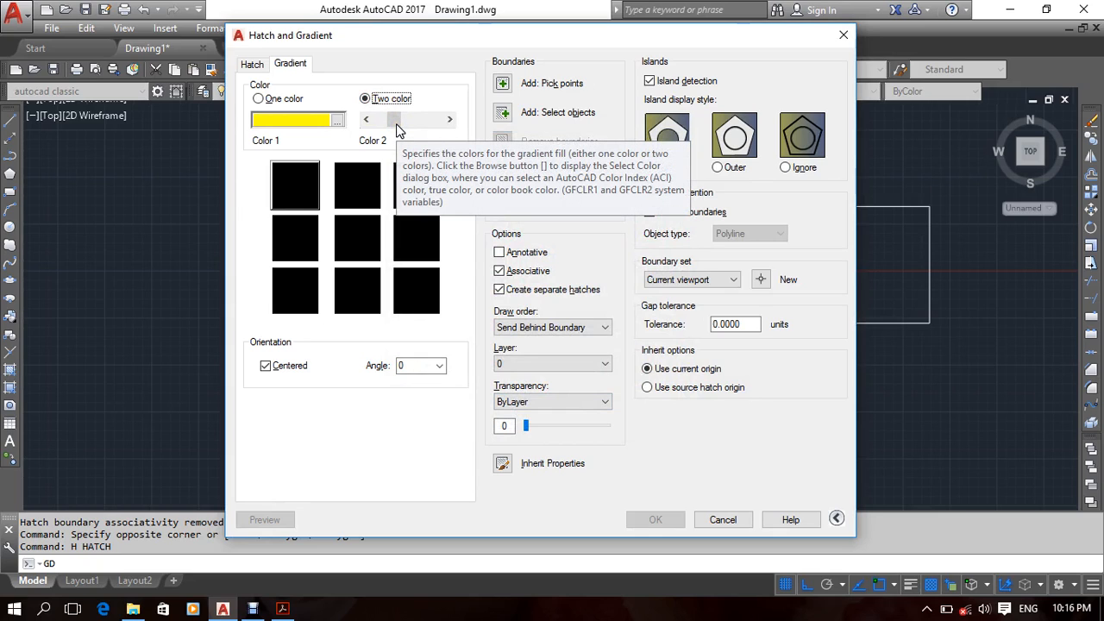
pyautogui.click(432, 122)
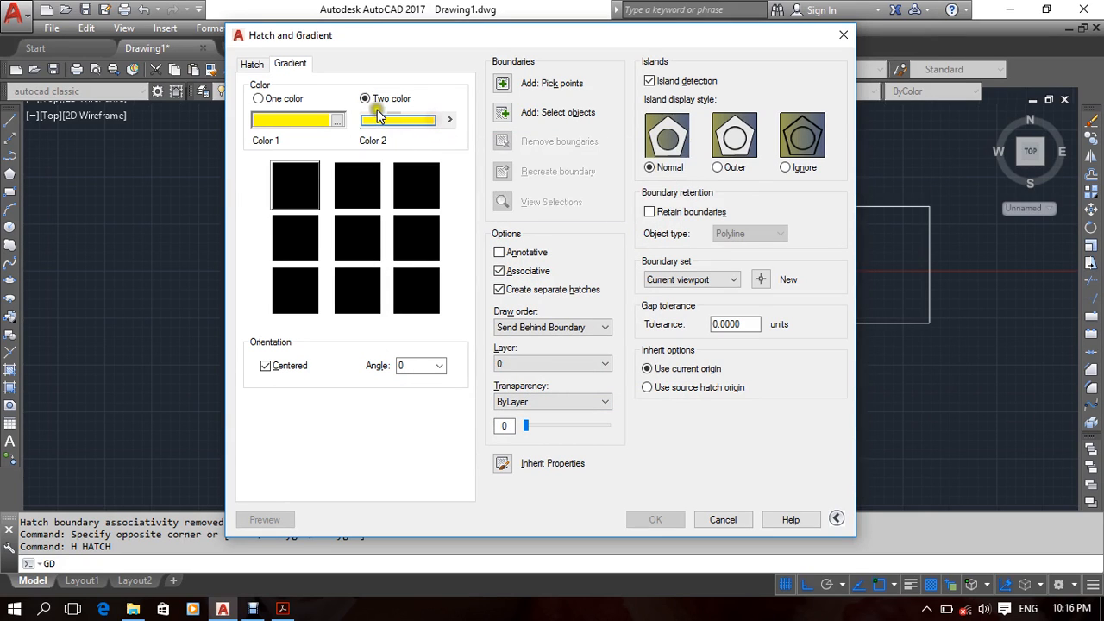
pyautogui.click(443, 120)
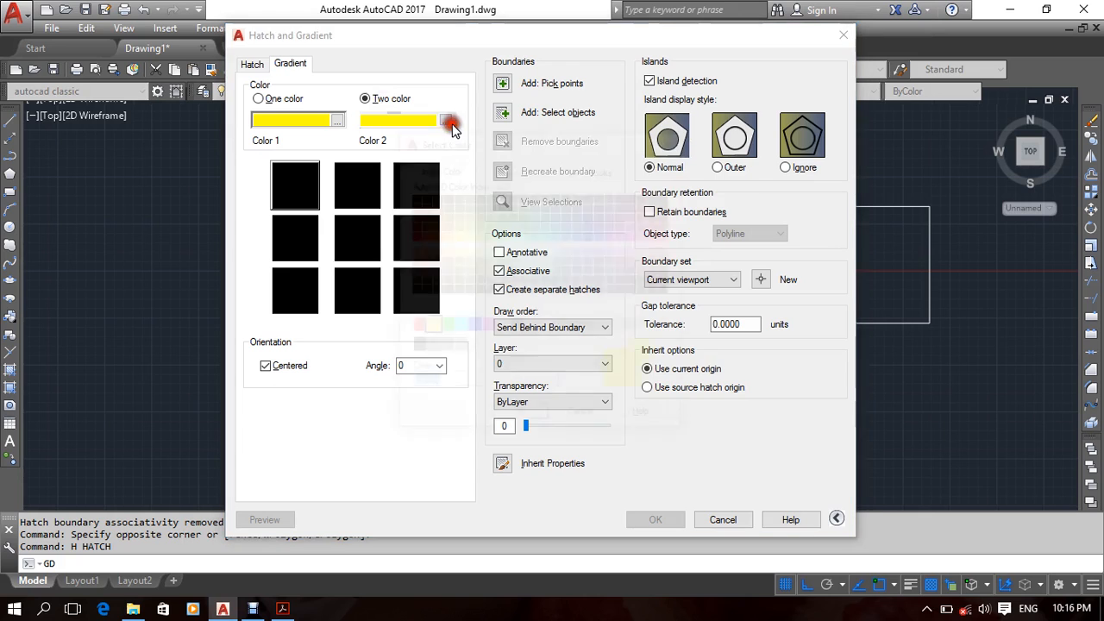
pyautogui.click(434, 272)
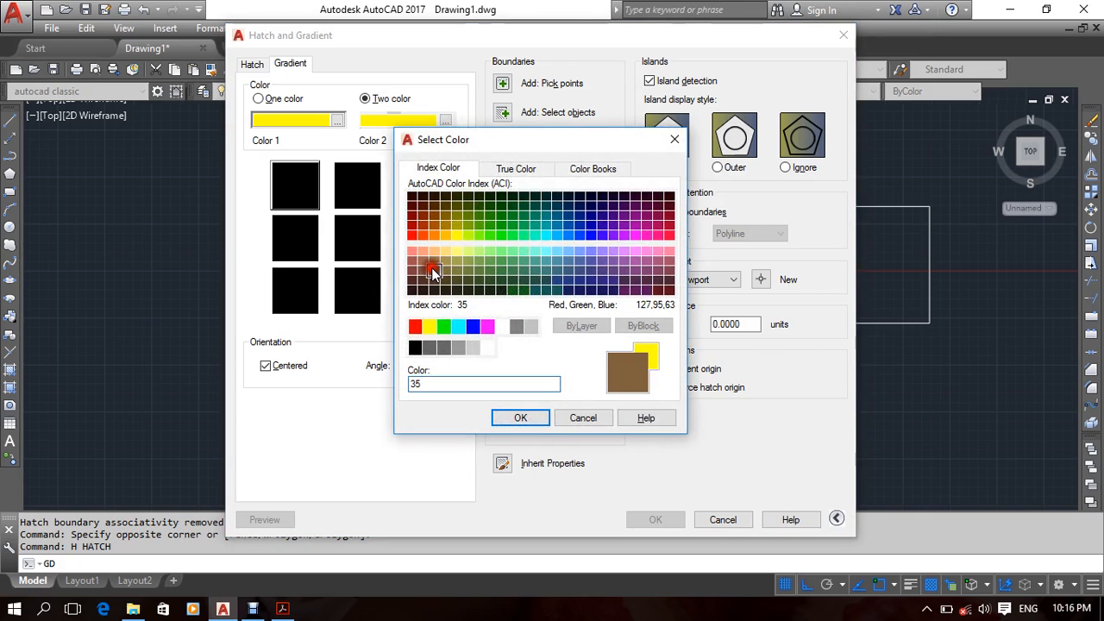
pyautogui.click(537, 417)
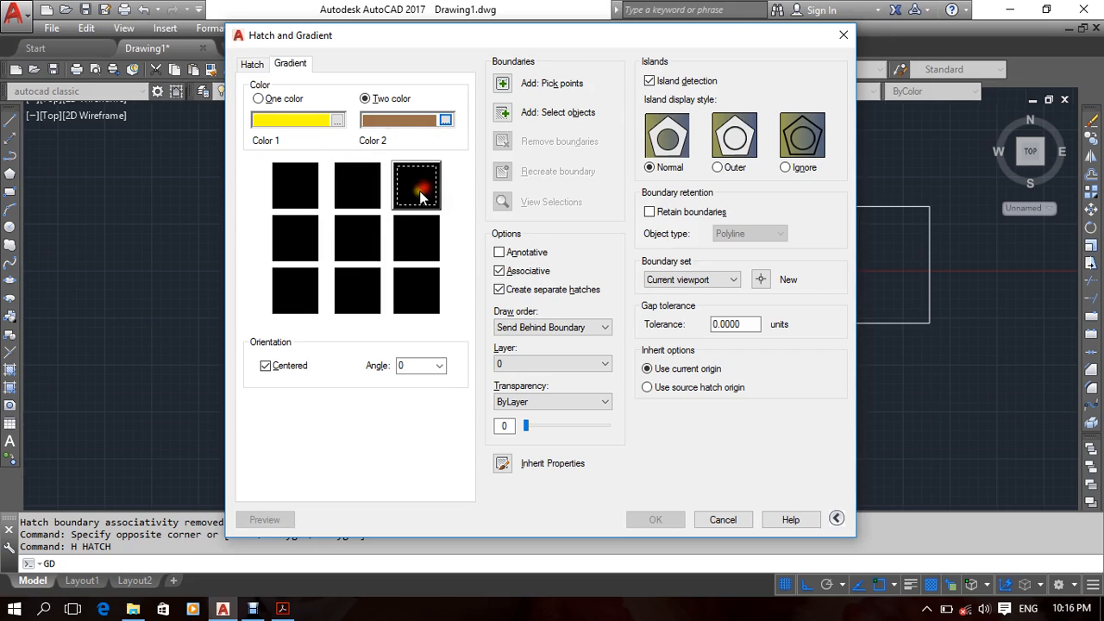
# Preview the yellow and brown gradient inside the small upper rectangle and the right-hand rectangle without applying it.
pyautogui.click(507, 84)
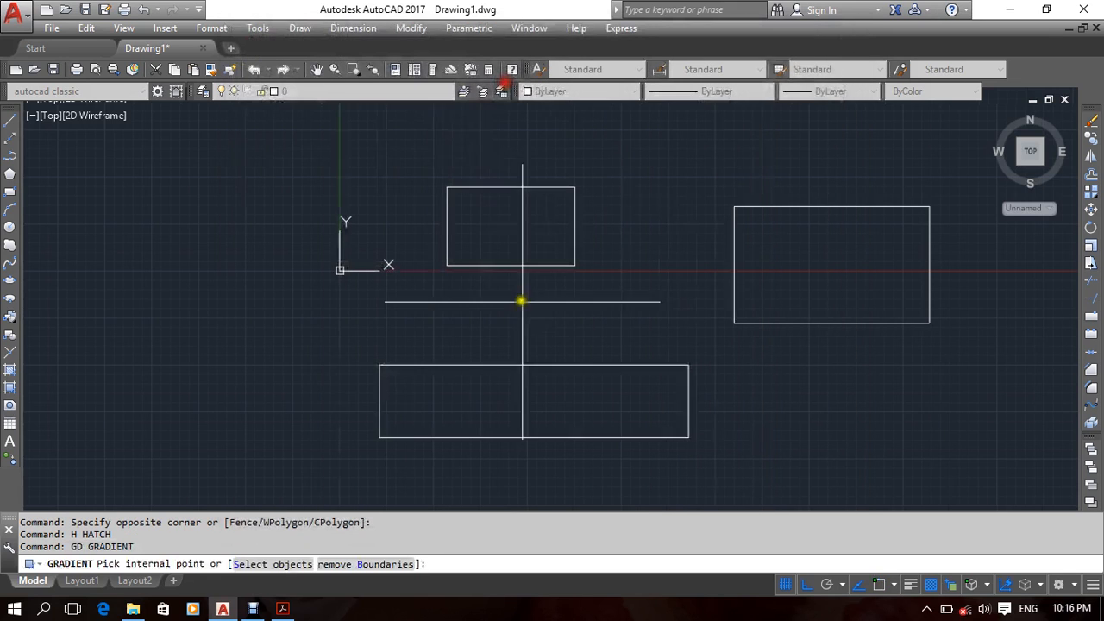
pyautogui.click(520, 226)
pyautogui.scroll(2, 520, 226)
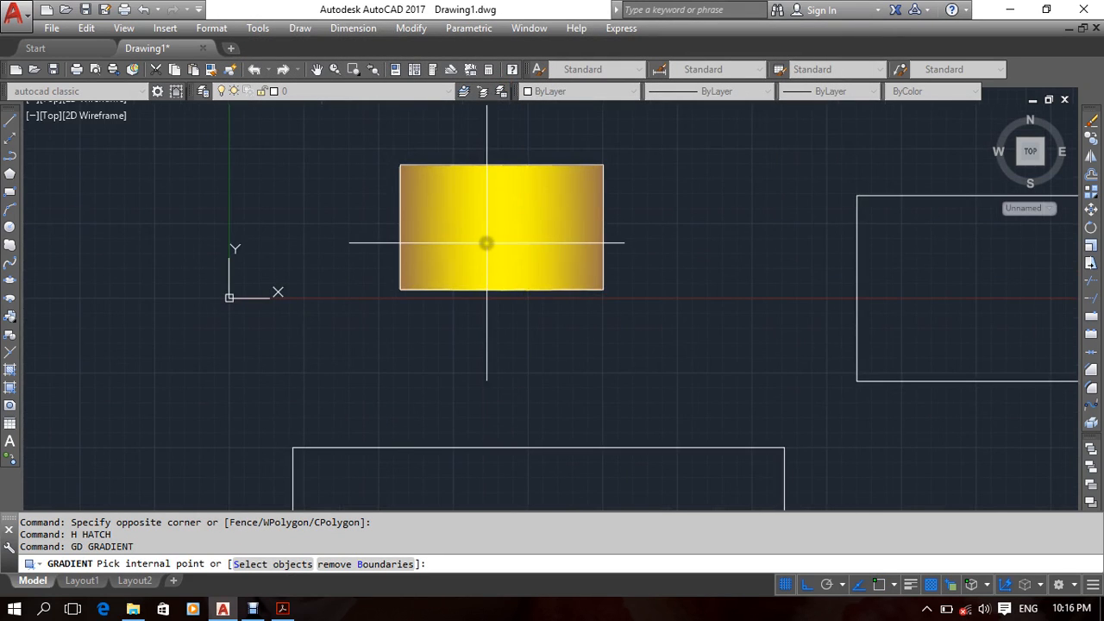
pyautogui.scroll(-2, 485, 242)
pyautogui.moveTo(768, 286); pyautogui.dragTo(675, 256, button='middle')
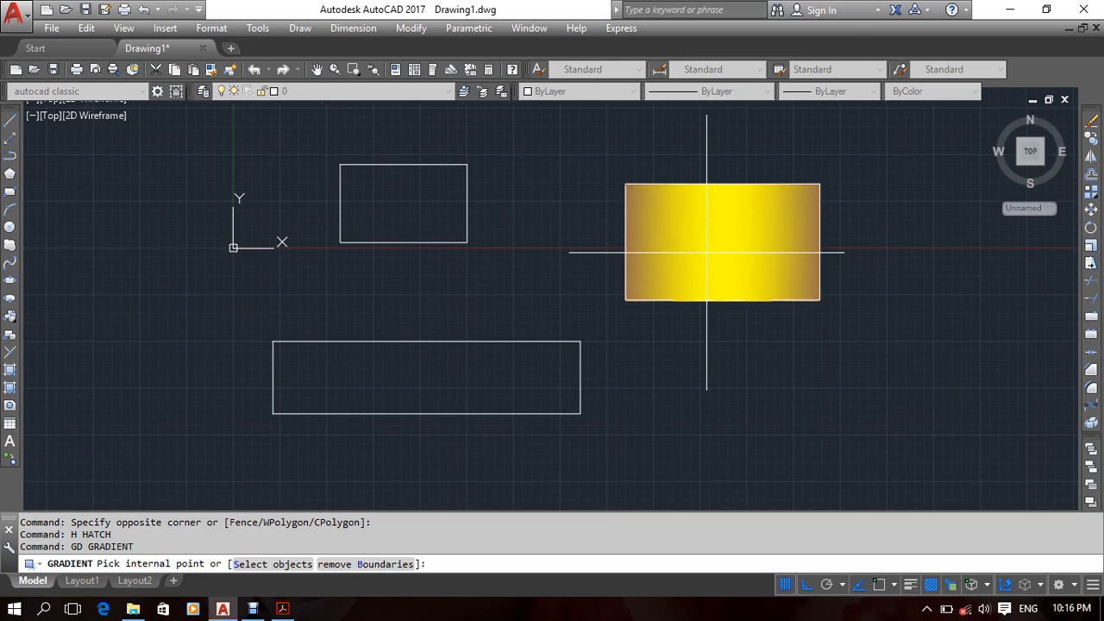
pyautogui.press('Escape')
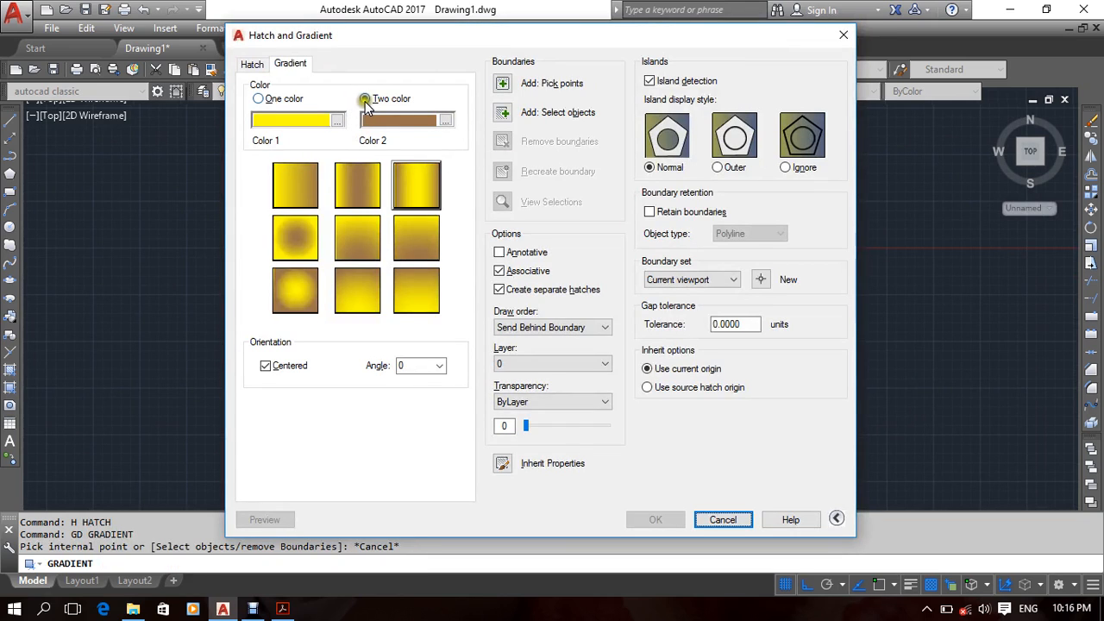
# Switch to a one-color yellow gradient, shift its tint to midway between Shade and Tint, and select the first gradient pattern.
pyautogui.click(288, 99)
pyautogui.click(501, 83)
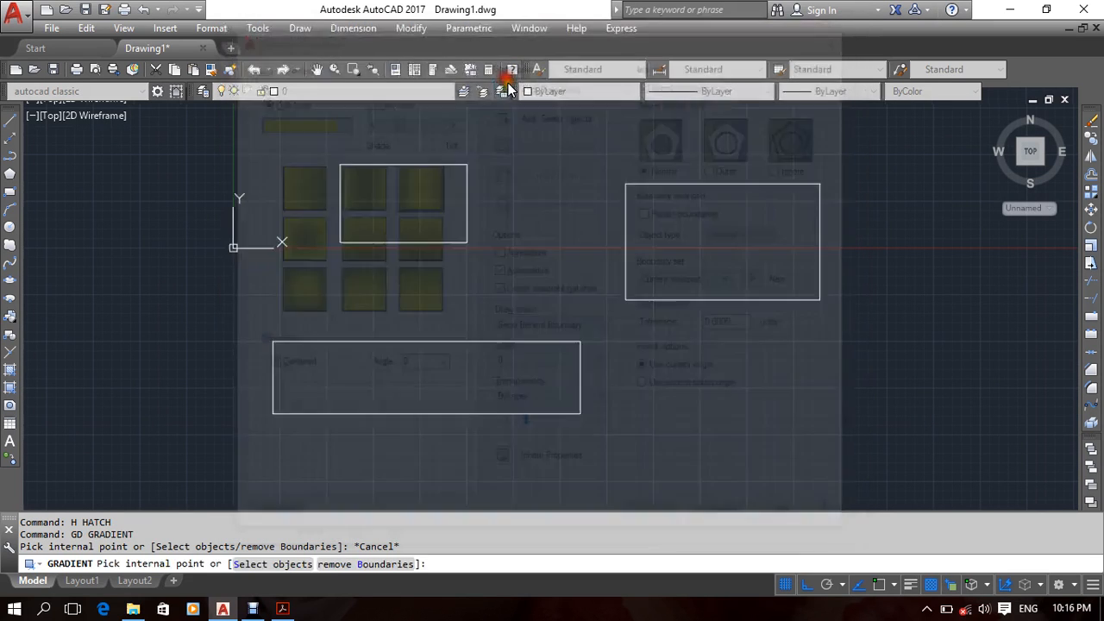
pyautogui.press('Return')
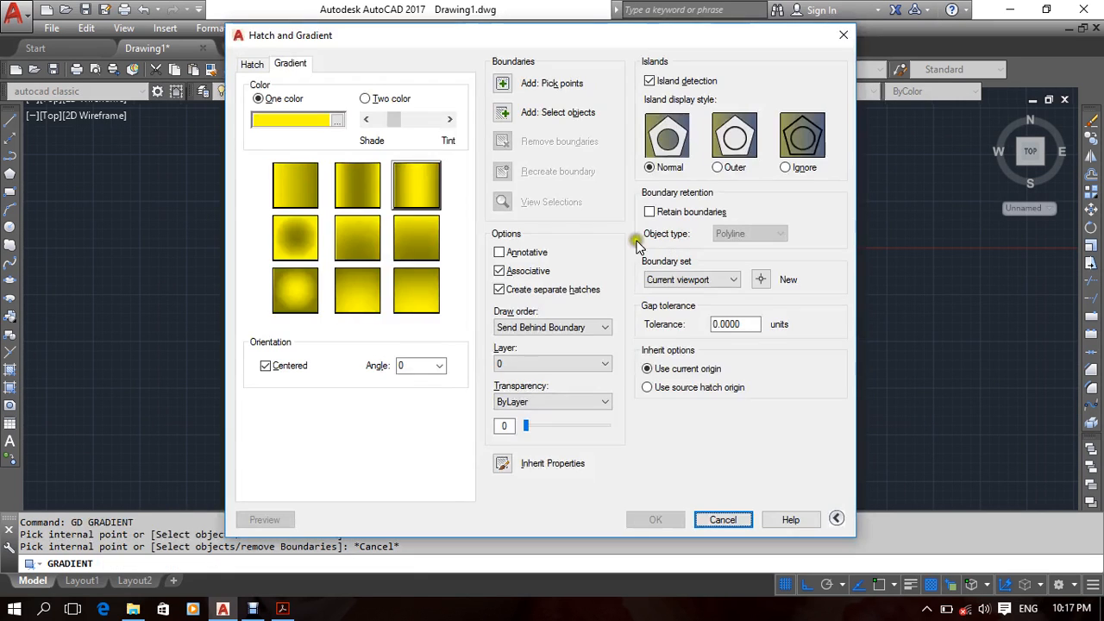
pyautogui.moveTo(393, 121); pyautogui.dragTo(405, 151)
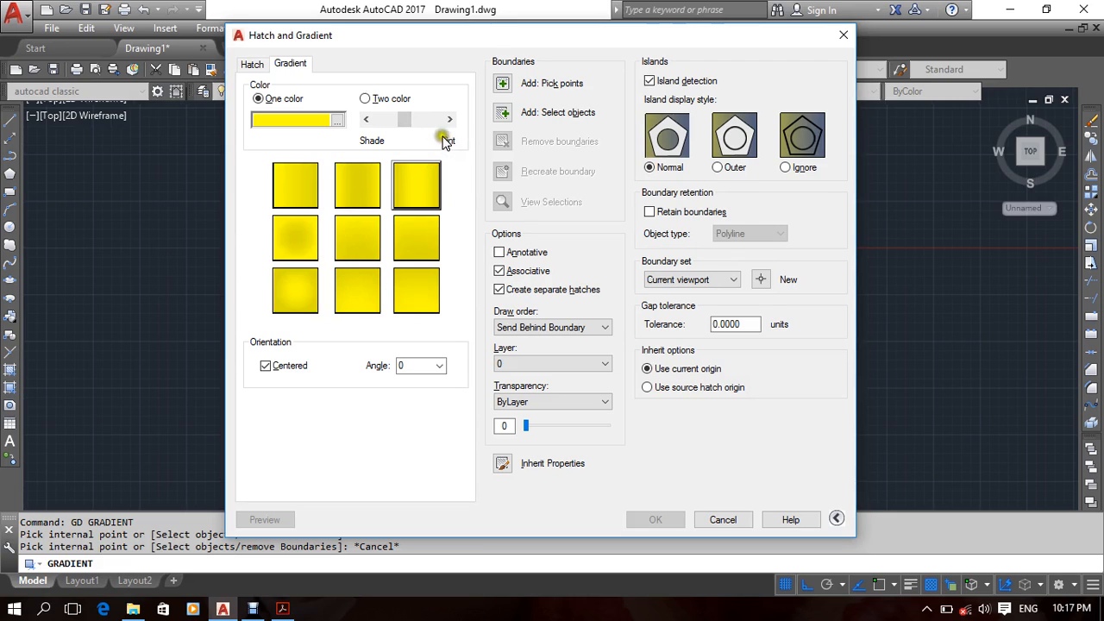
pyautogui.moveTo(406, 121)
pyautogui.mouseDown()
pyautogui.moveTo(383, 126)
pyautogui.moveTo(414, 130)
pyautogui.mouseUp()
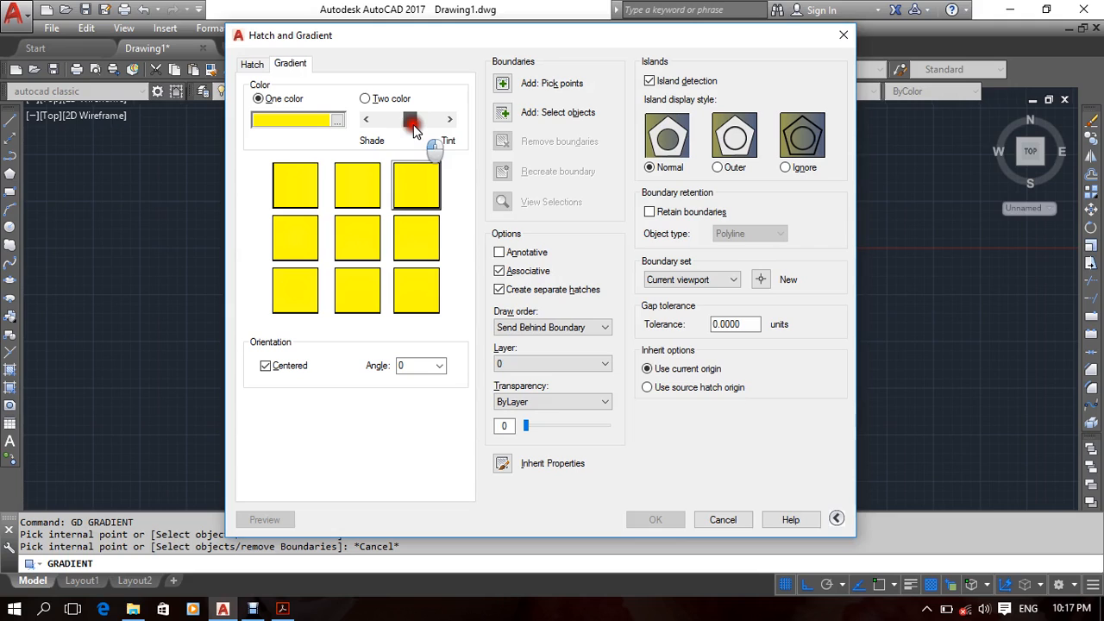
pyautogui.click(297, 196)
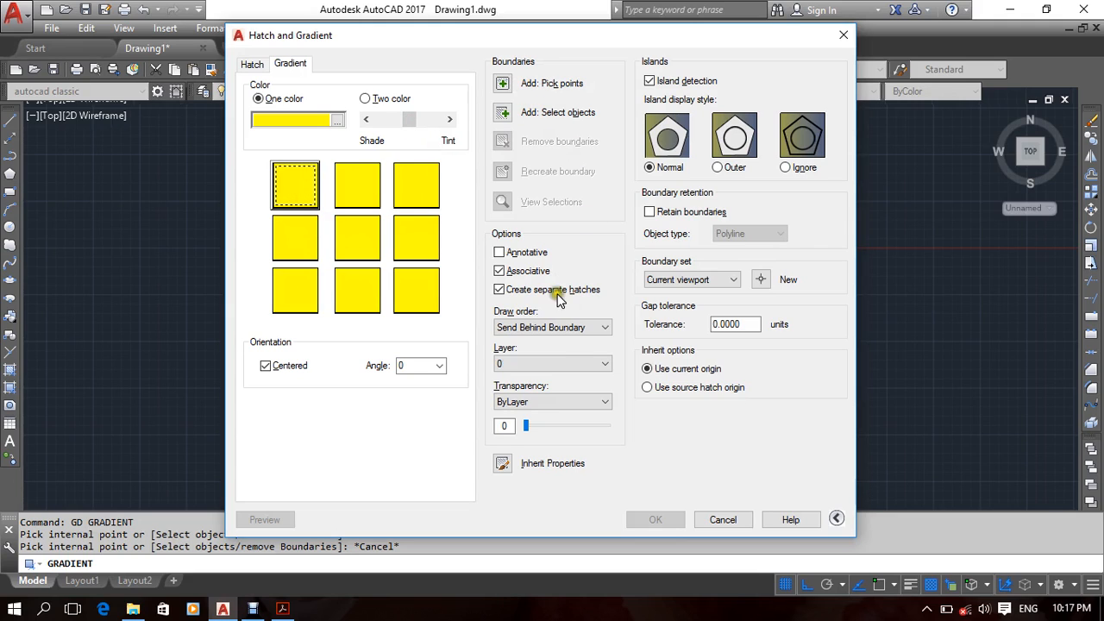
# Fill all three rectangles with the one-color yellow gradient by picking a point inside each.
pyautogui.click(504, 86)
pyautogui.click(695, 229)
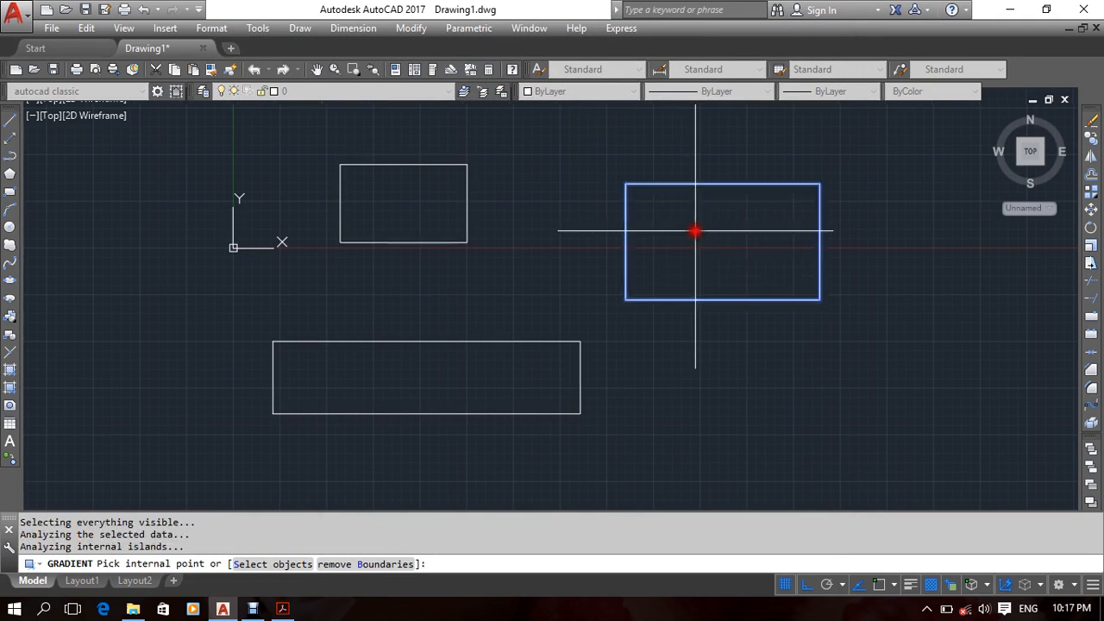
pyautogui.click(422, 205)
pyautogui.click(501, 365)
pyautogui.press('Return')
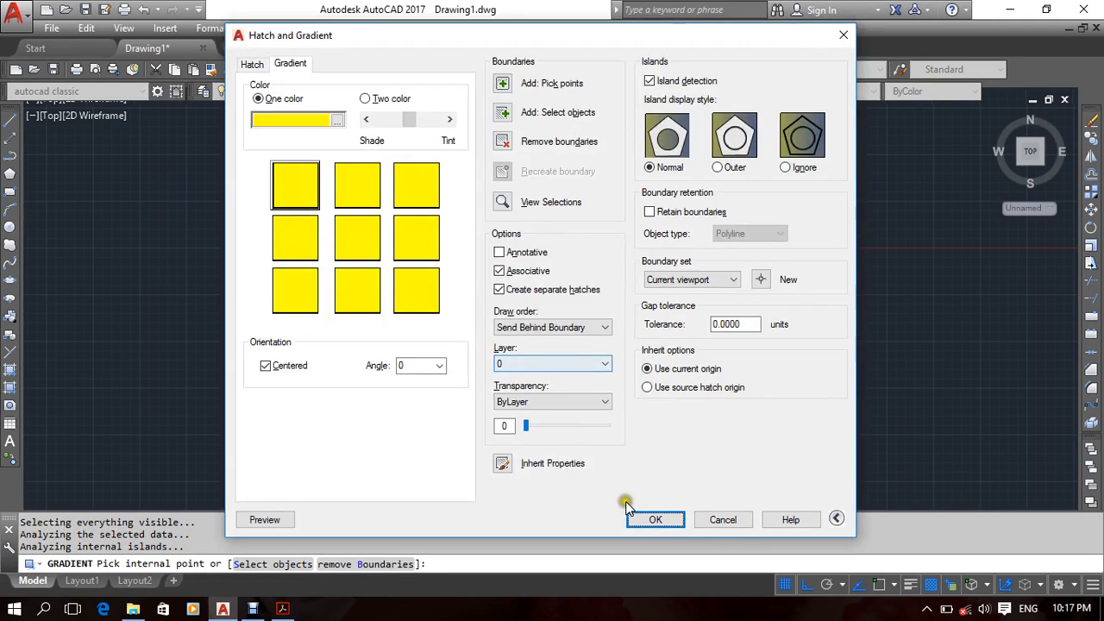
pyautogui.click(653, 519)
# Delete the gradient fills from all three rectangles, keeping their outlines.
pyautogui.click(724, 225)
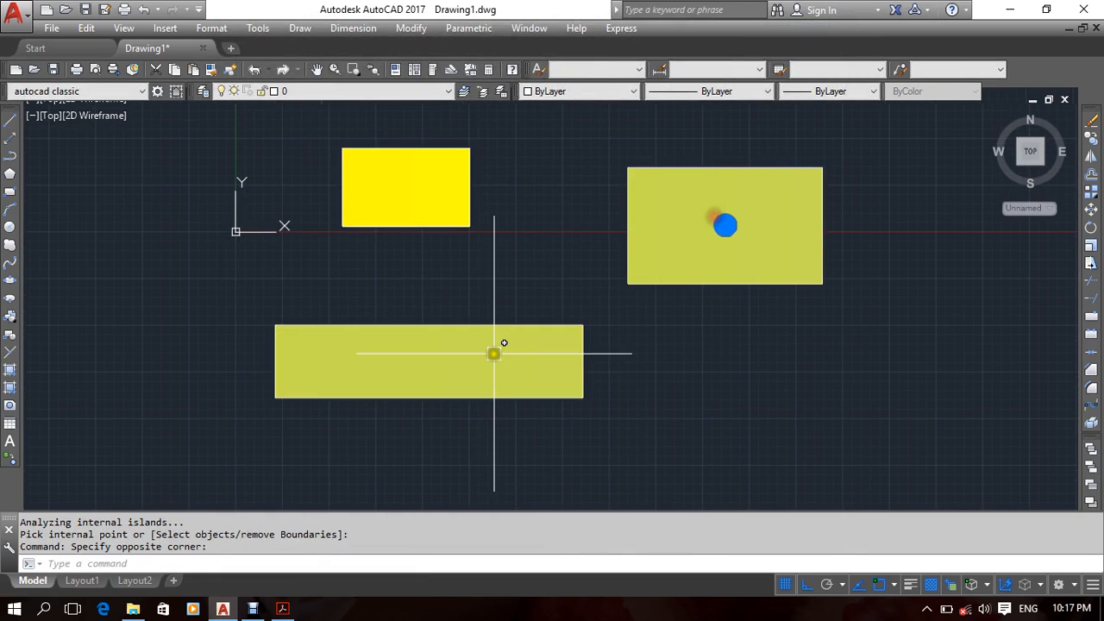
pyautogui.click(493, 353)
pyautogui.click(411, 184)
pyautogui.press('Delete')
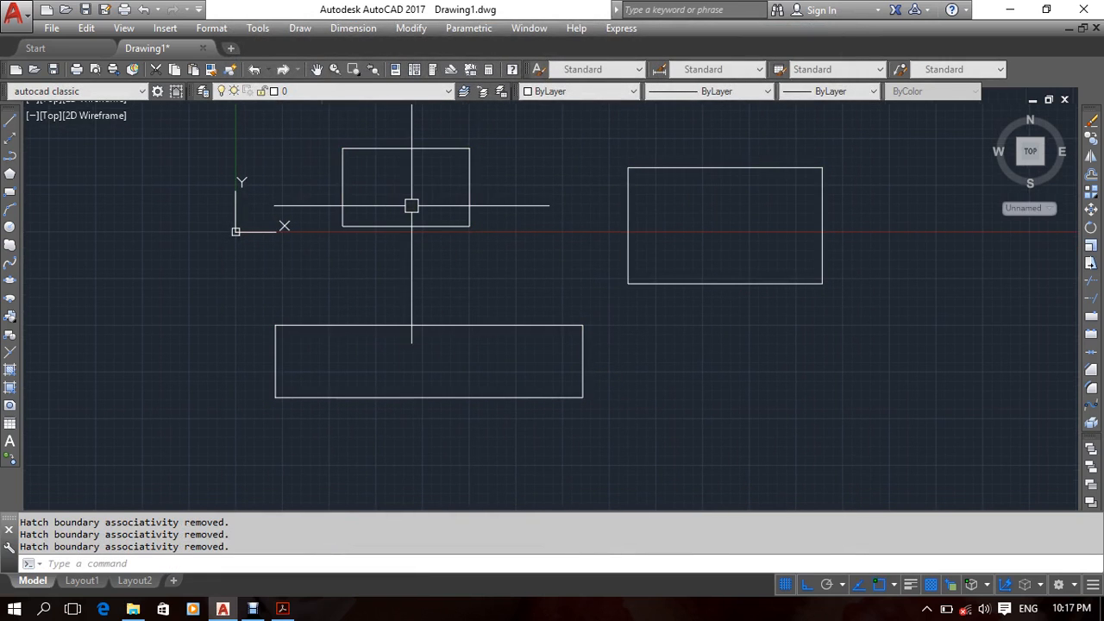
# Start the HATCH command with the other predefined pattern SOLID and set the hatch color to Yellow.
pyautogui.write('h')
pyautogui.press('Return')
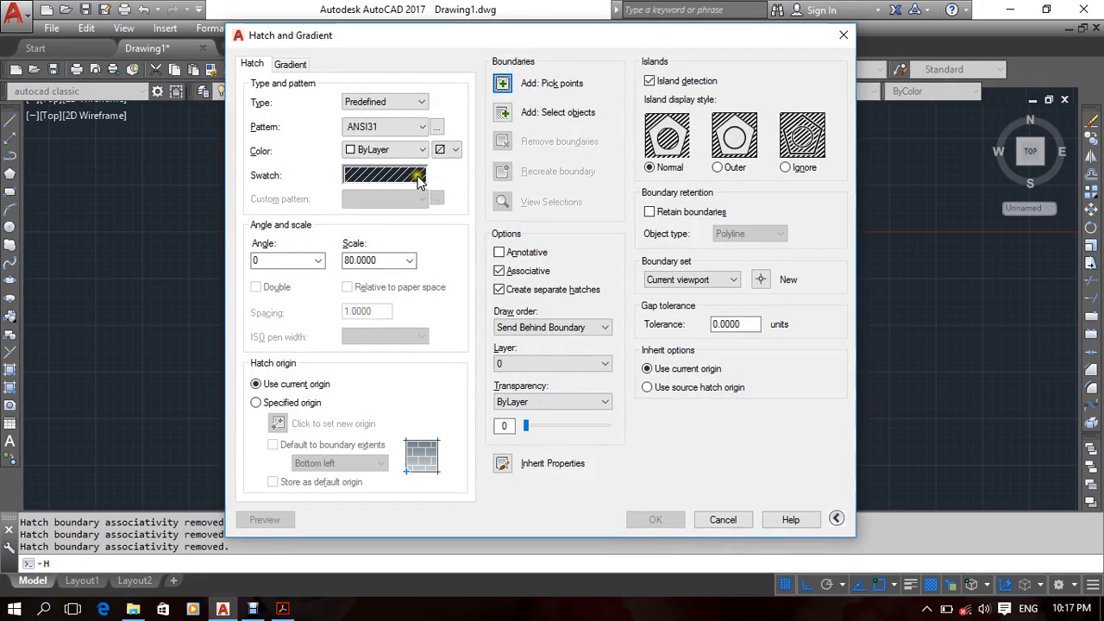
pyautogui.click(369, 175)
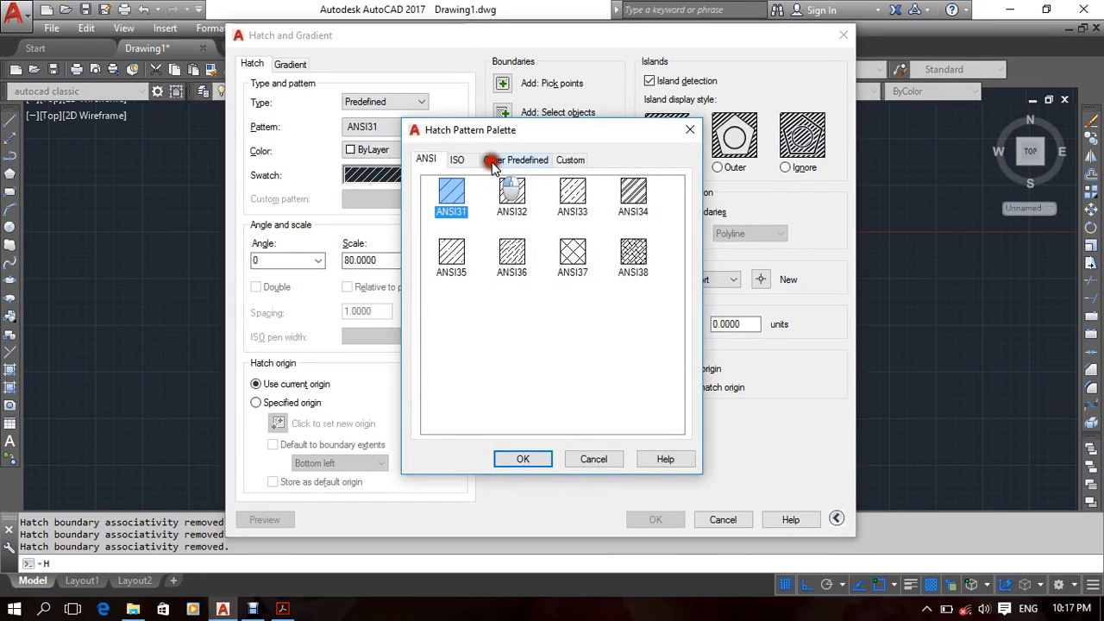
pyautogui.click(504, 160)
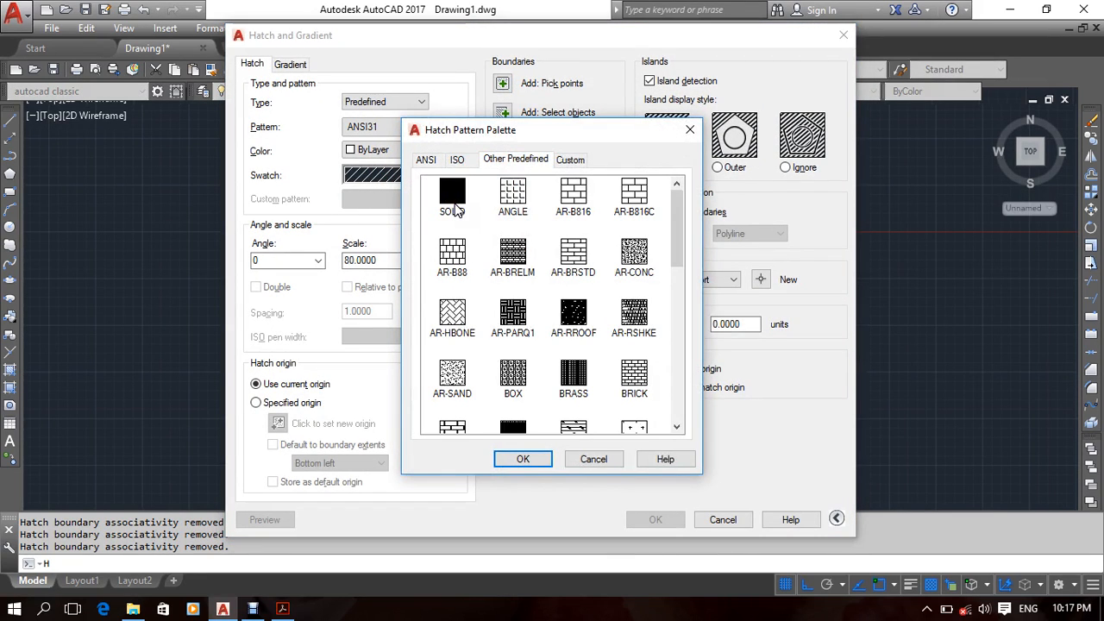
pyautogui.click(455, 205)
pyautogui.click(533, 457)
pyautogui.click(396, 175)
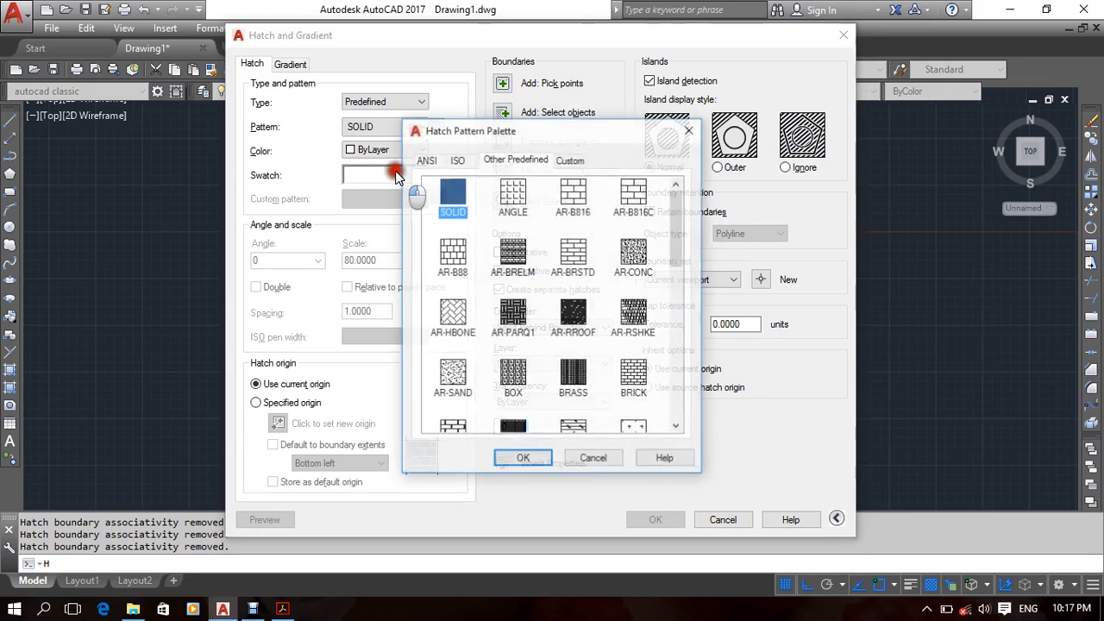
pyautogui.click(692, 129)
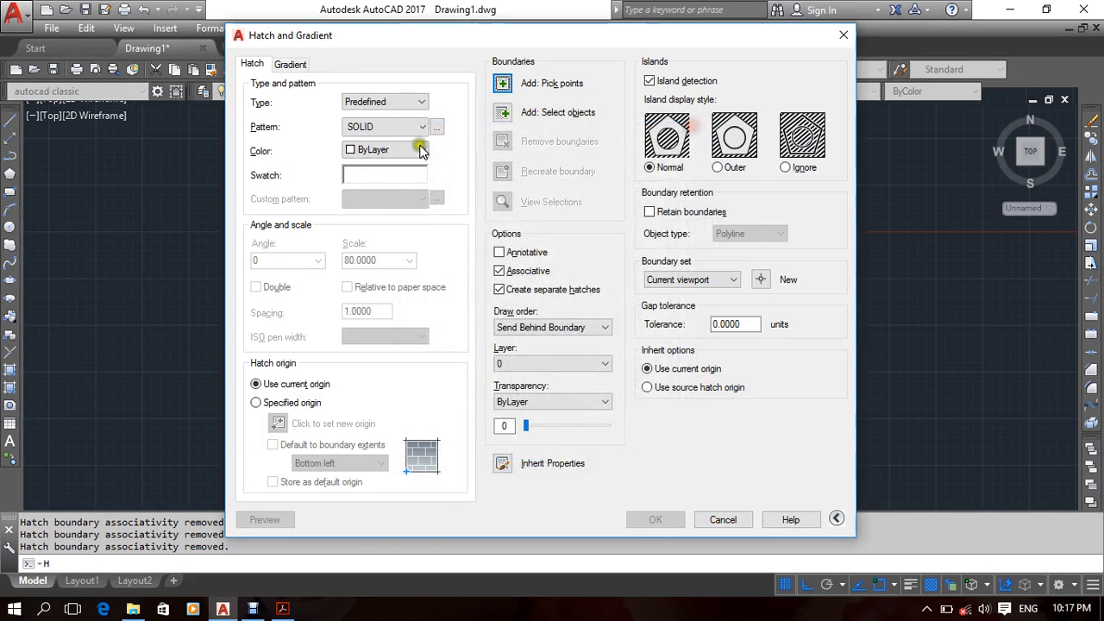
pyautogui.click(422, 150)
pyautogui.click(399, 216)
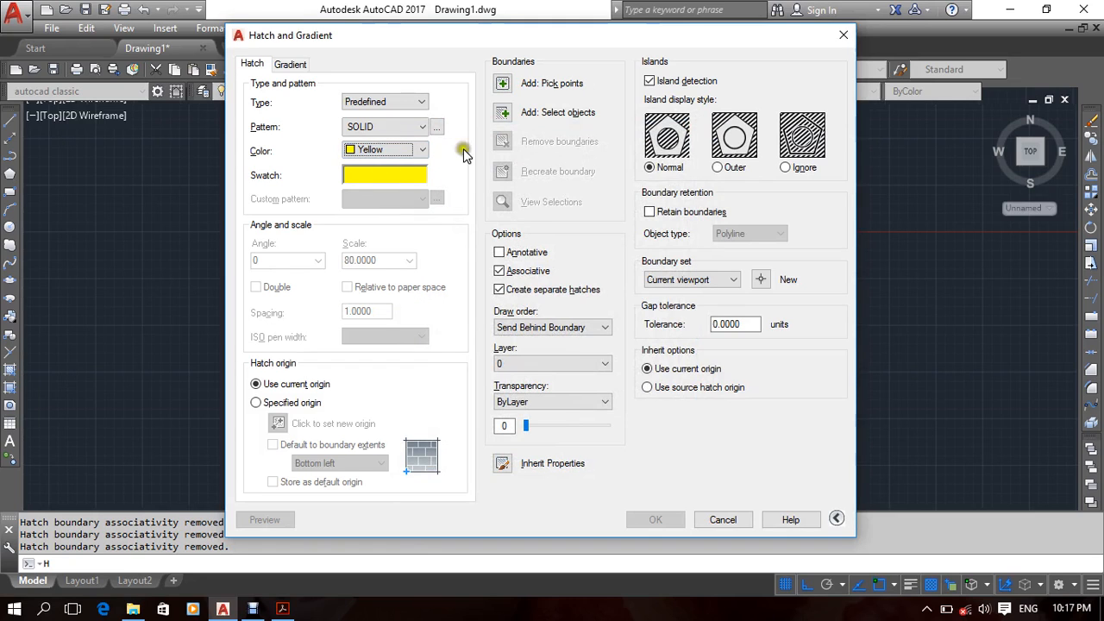
# Apply the yellow SOLID hatch to all three rectangles by picking a point inside each.
pyautogui.click(504, 86)
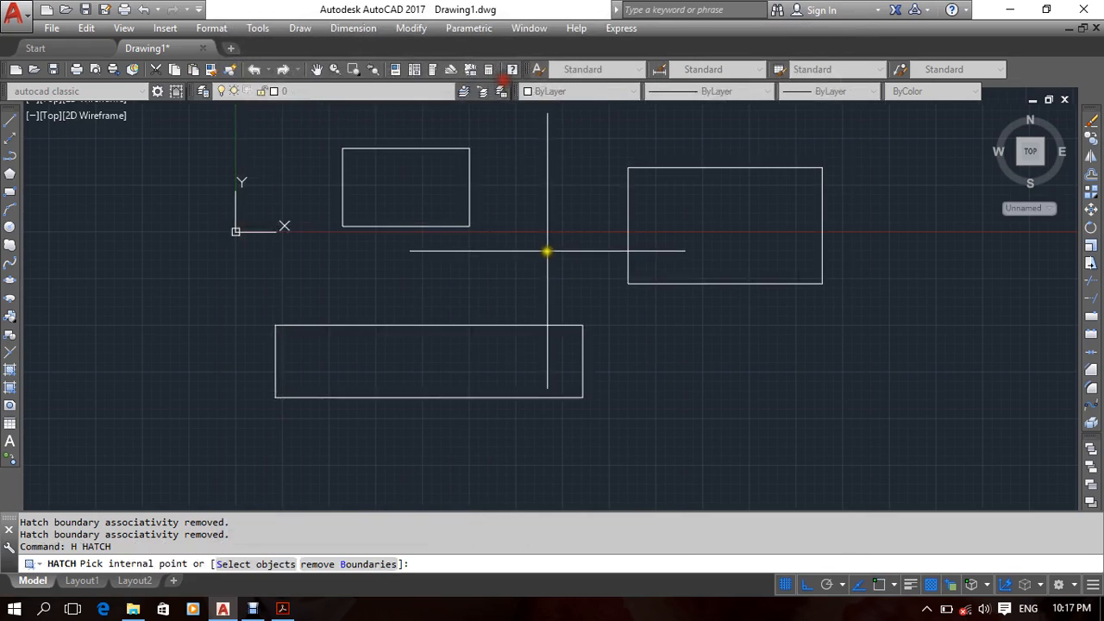
pyautogui.click(364, 184)
pyautogui.click(730, 215)
pyautogui.click(555, 371)
pyautogui.press('Return')
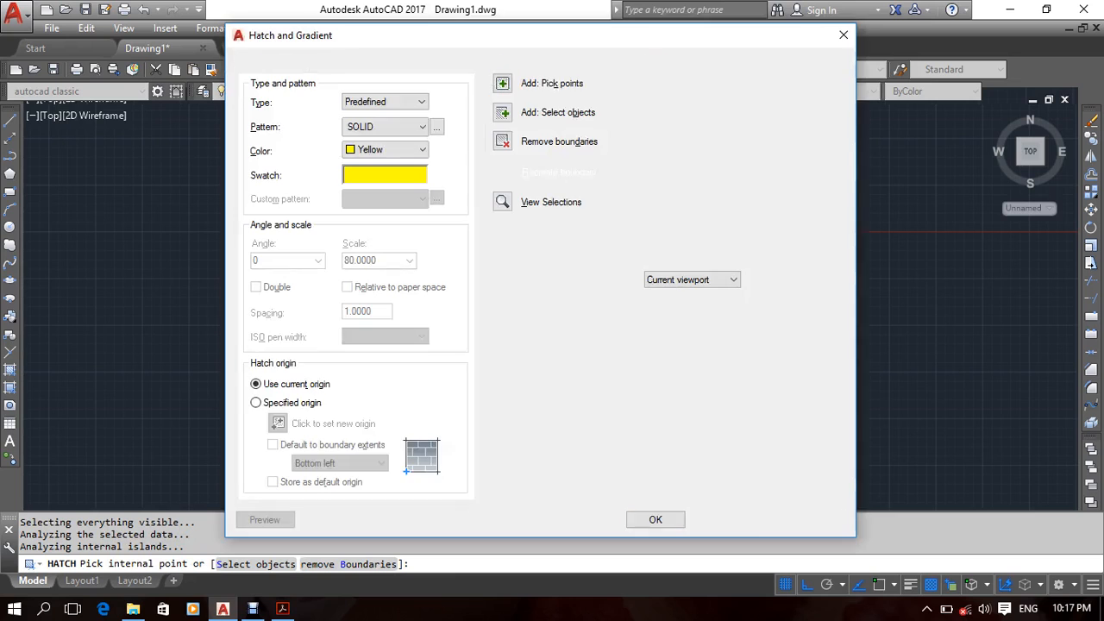
pyautogui.click(656, 520)
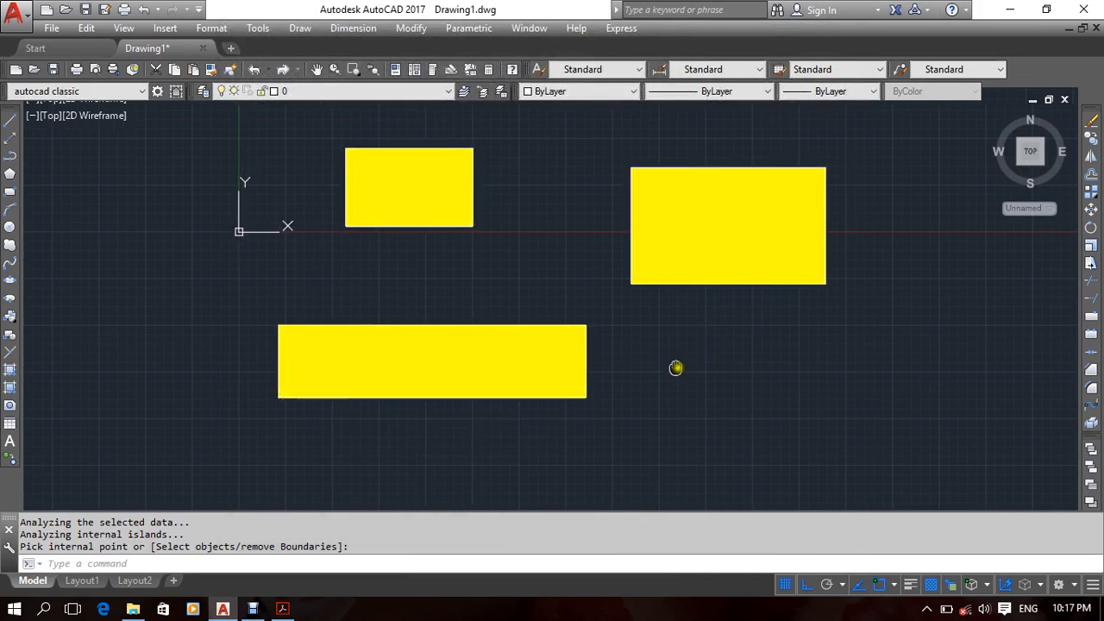
# Try deleting the three yellow solid hatches and undo the deletion.
pyautogui.click(710, 216)
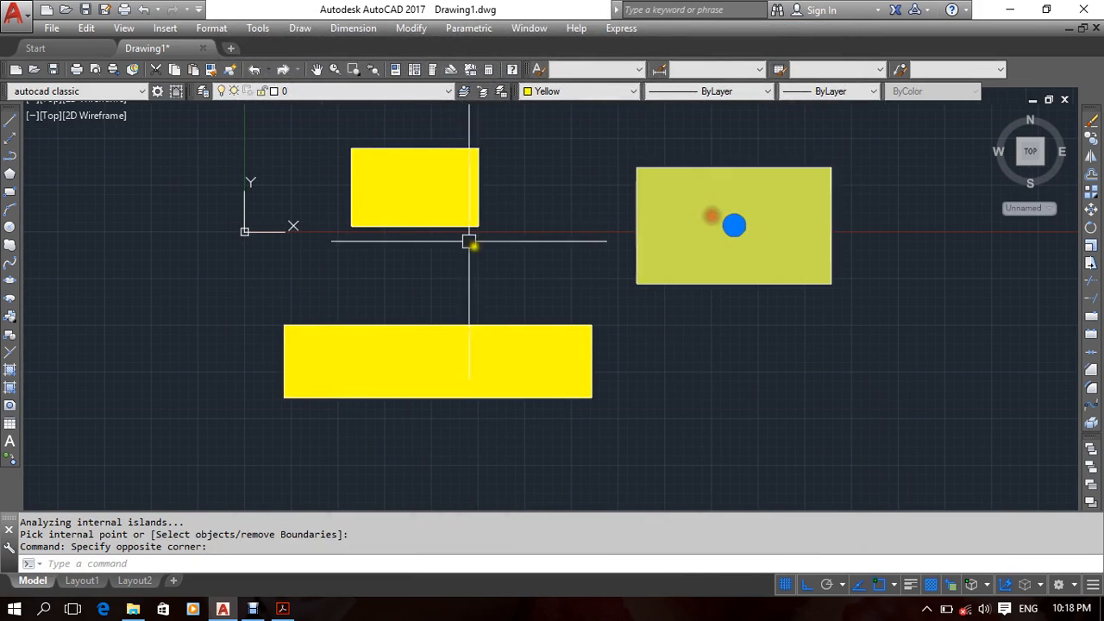
pyautogui.click(399, 181)
pyautogui.click(460, 355)
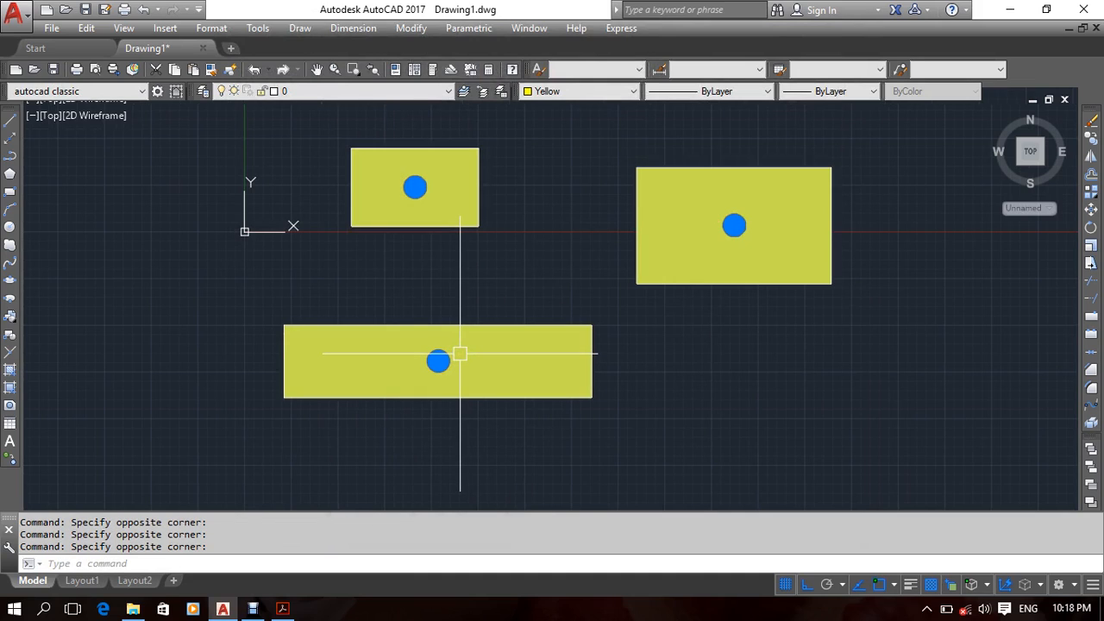
pyautogui.press('Delete')
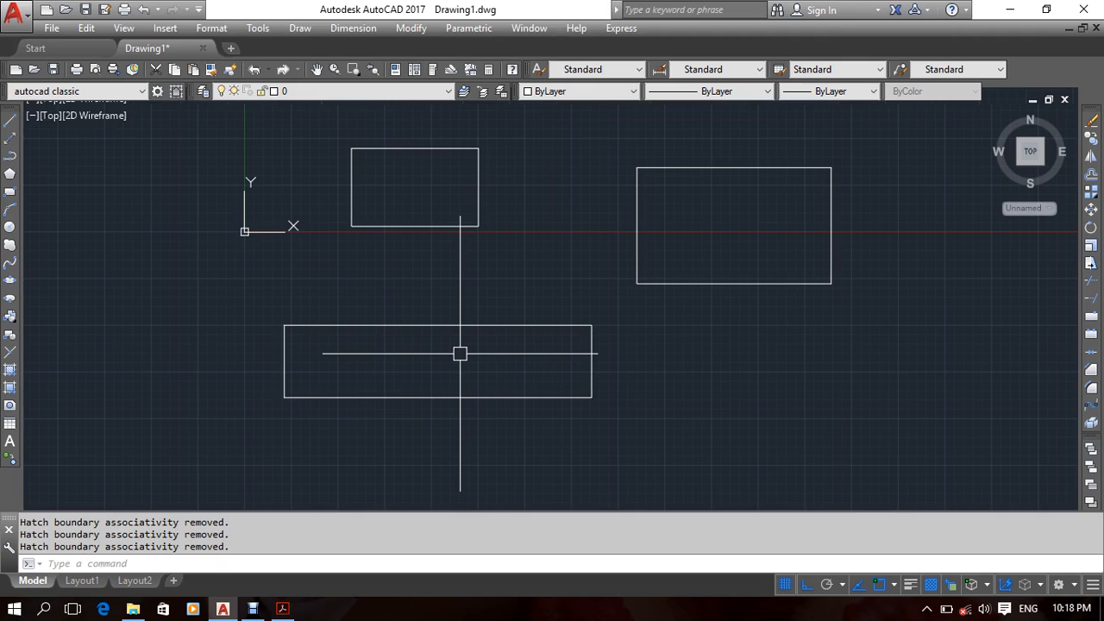
pyautogui.hotkey('ctrl', 'z')
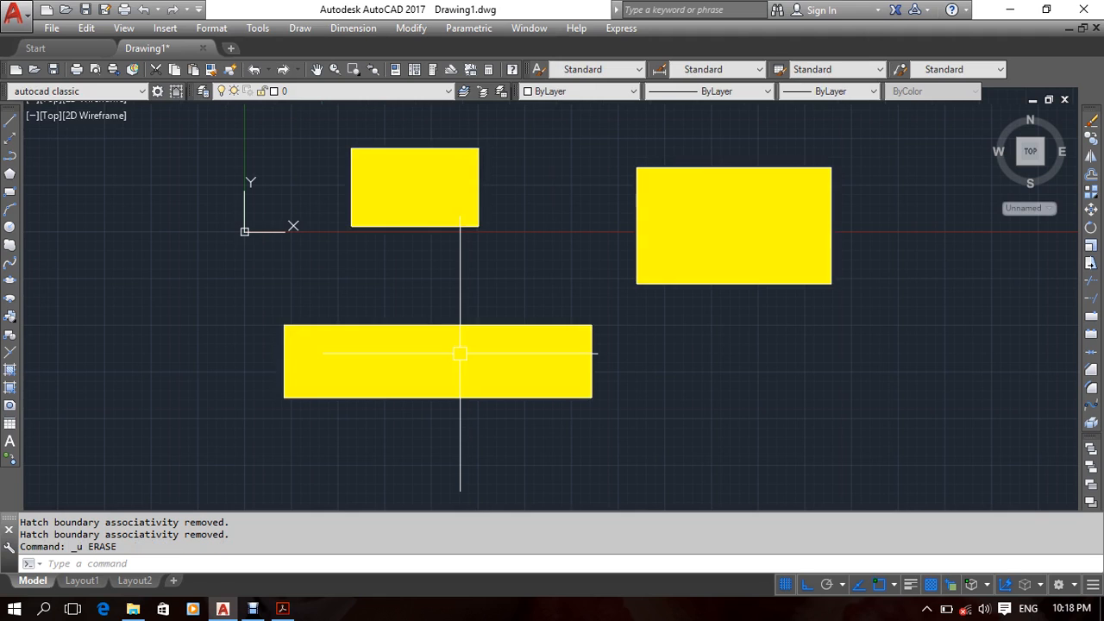
# Edit the solid hatch in the right-hand rectangle and set its transparency to 54.
pyautogui.click(730, 262)
pyautogui.rightClick(469, 182)
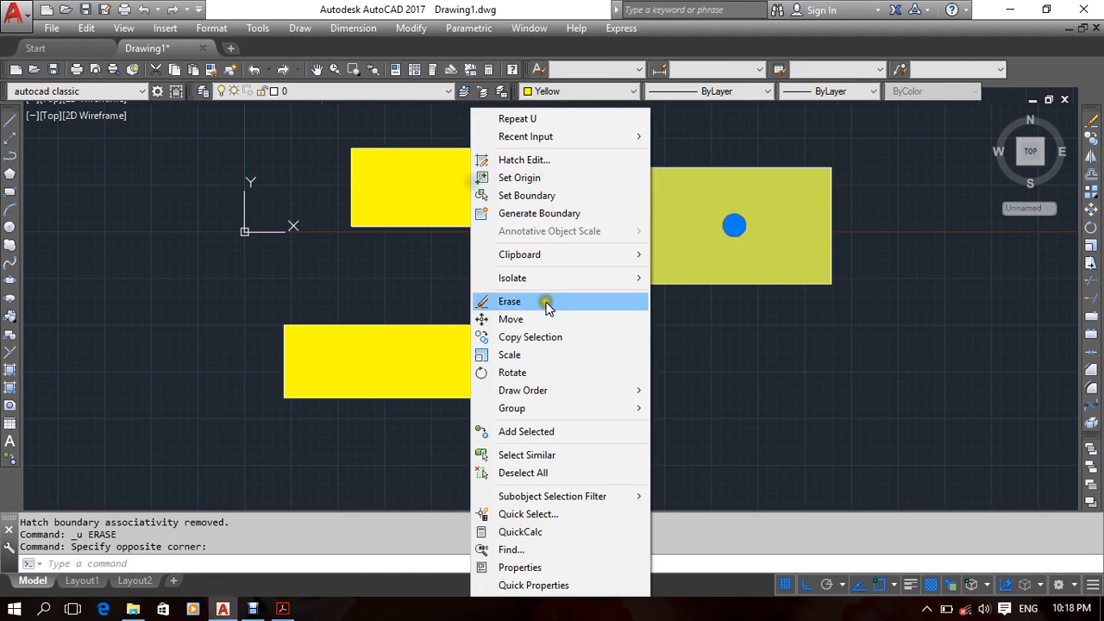
pyautogui.click(560, 159)
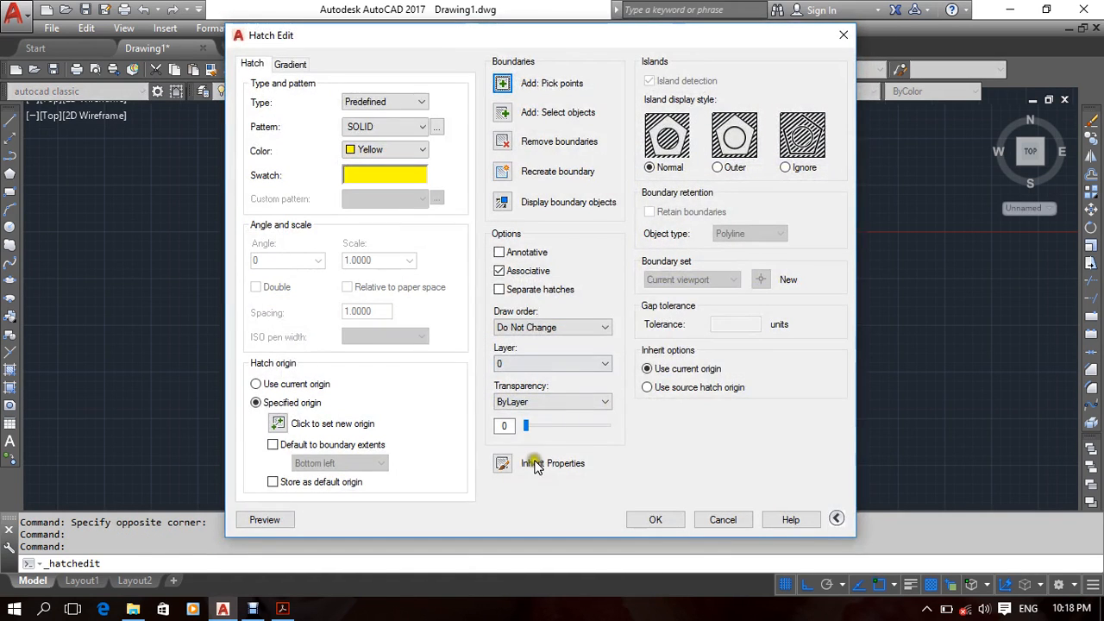
pyautogui.moveTo(568, 427); pyautogui.dragTo(574, 431)
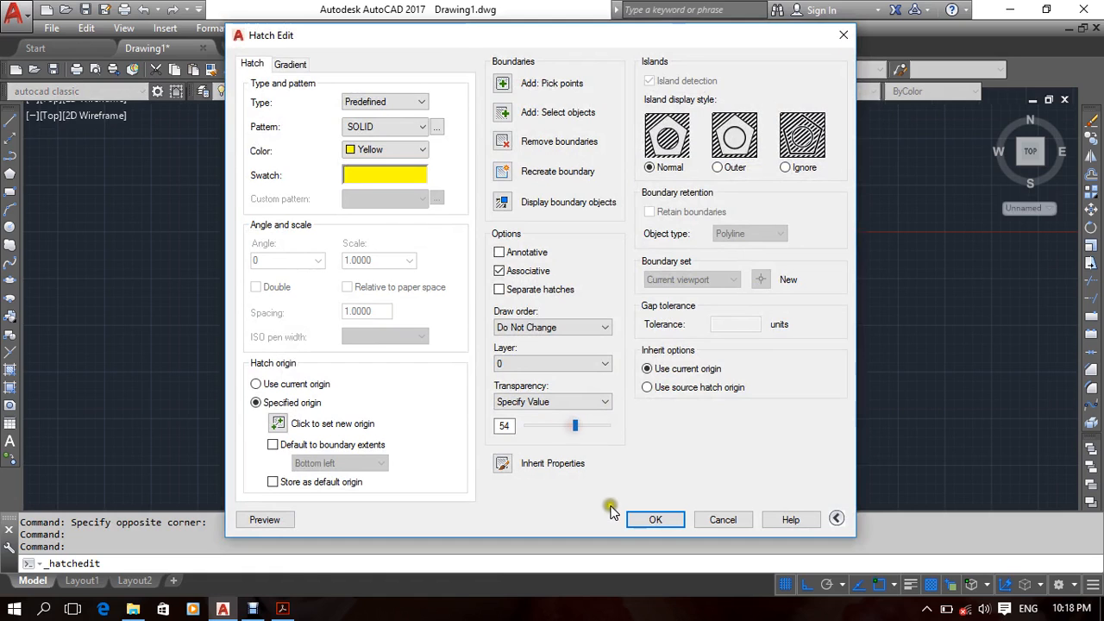
pyautogui.click(648, 520)
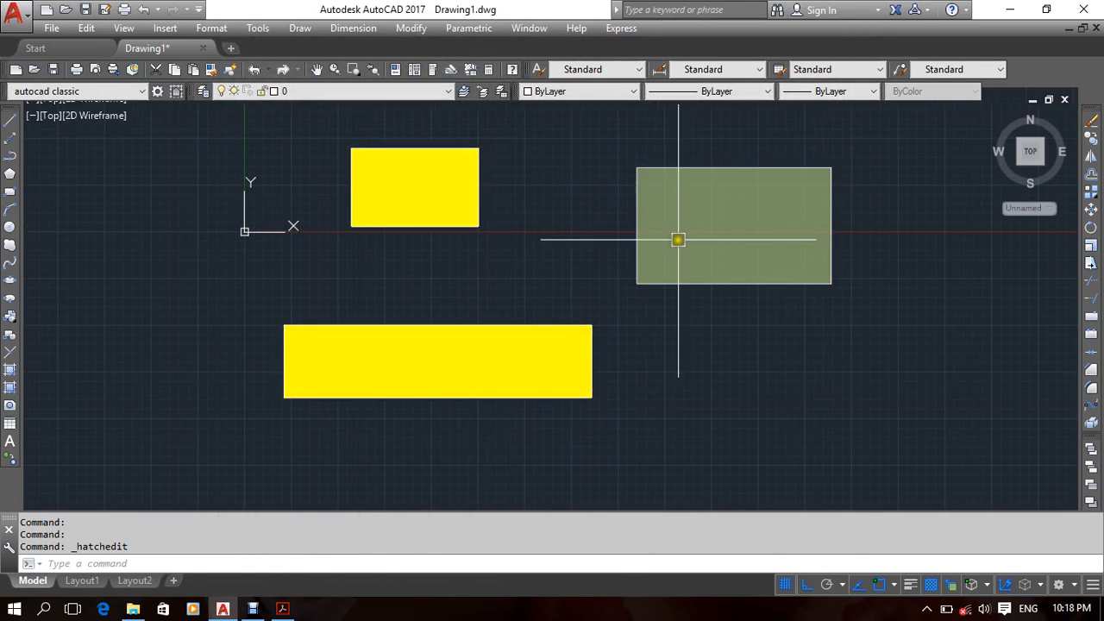
pyautogui.scroll(2, 678, 240)
pyautogui.moveTo(715, 374); pyautogui.dragTo(692, 356, button='middle')
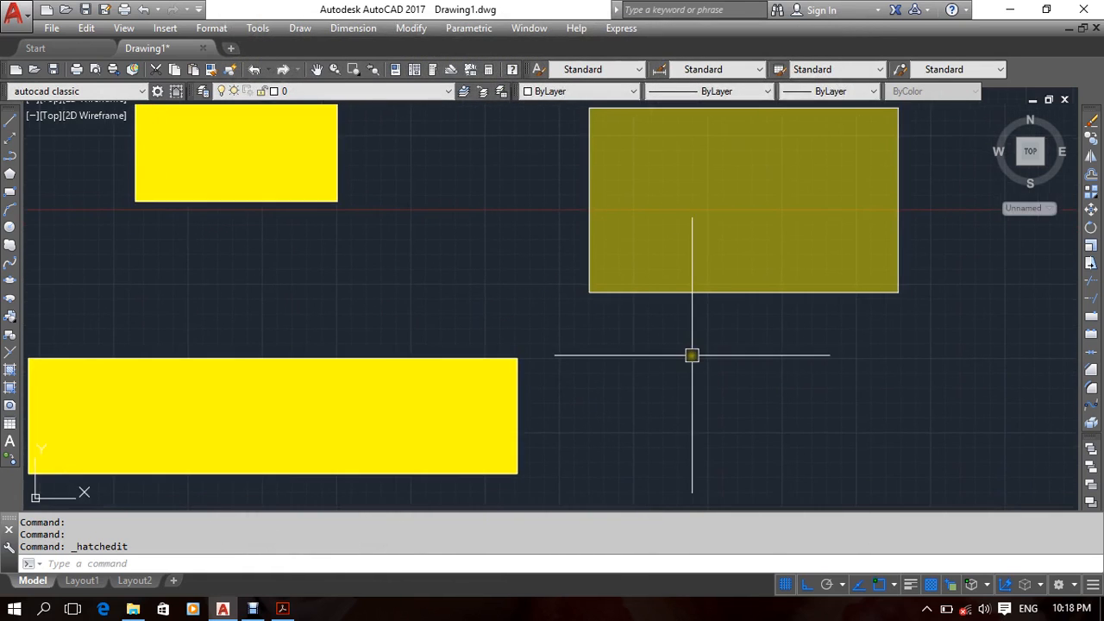
# Delete the transparent hatch and the two remaining yellow solid hatches, keeping the rectangle outlines.
pyautogui.scroll(-2, 695, 354)
pyautogui.click(639, 411)
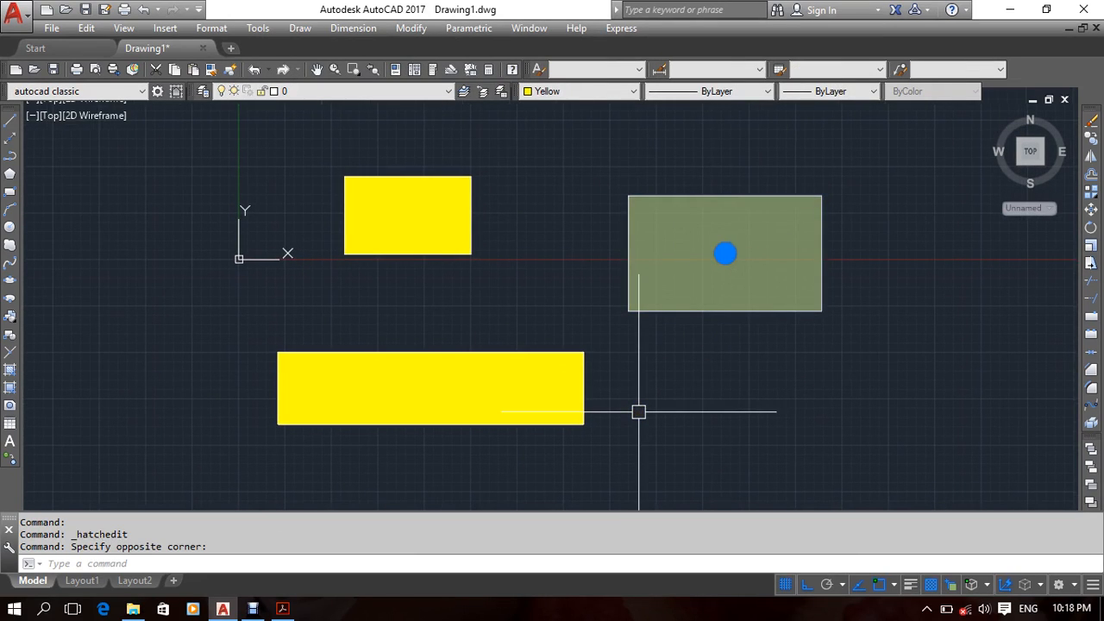
pyautogui.press('Delete')
pyautogui.click(426, 392)
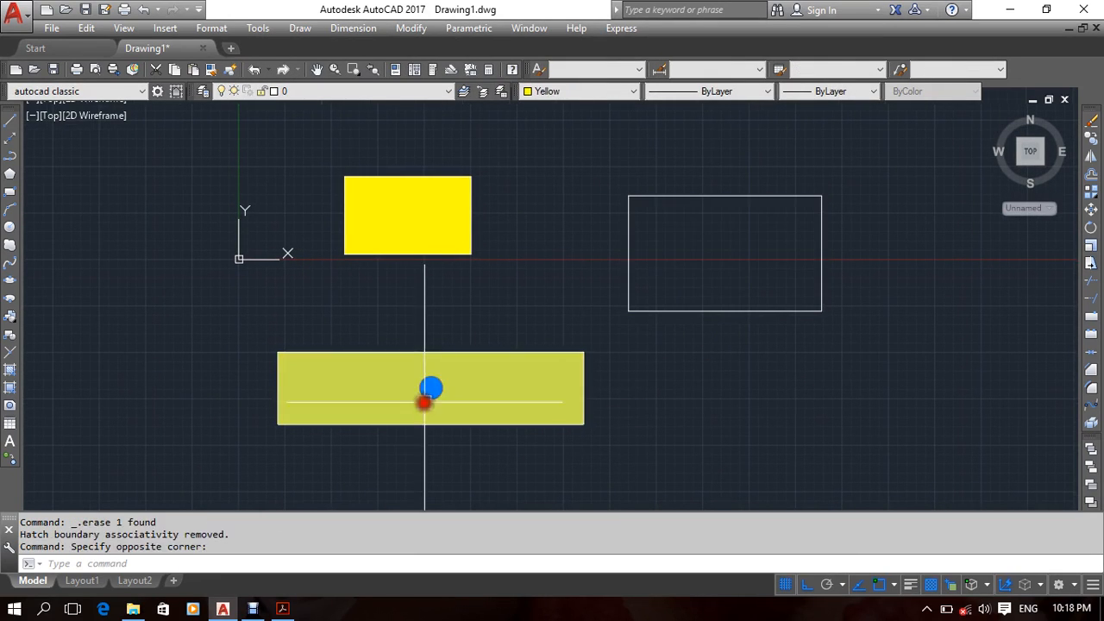
pyautogui.press('Delete')
pyautogui.click(425, 216)
pyautogui.press('Delete')
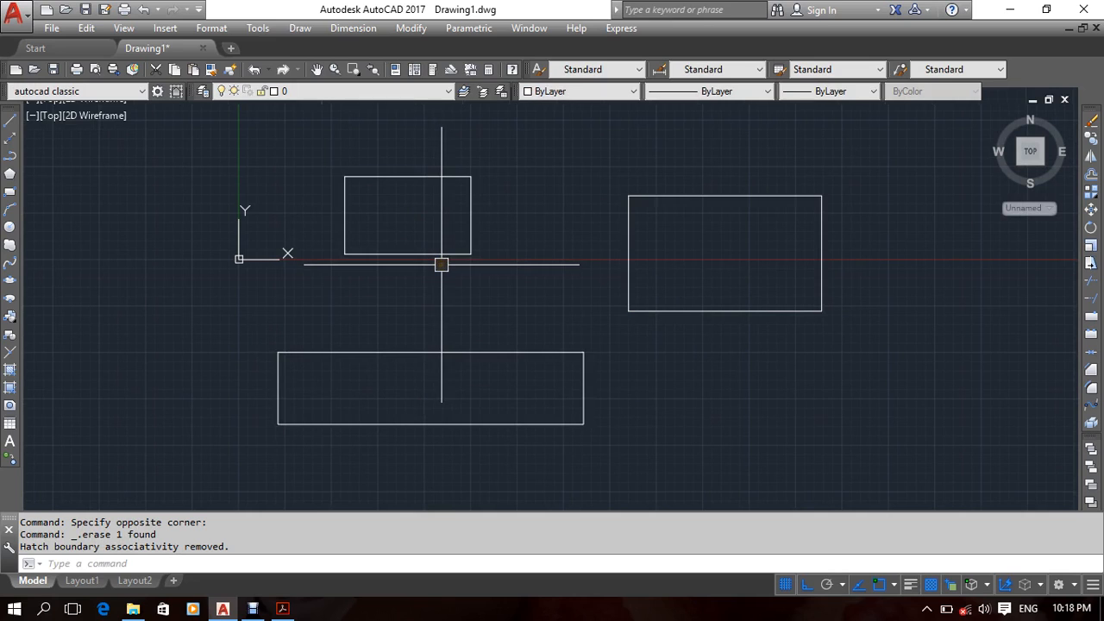
# Start a new hatch and select the ANSI31 pattern for it.
pyautogui.write('H')
pyautogui.press('Return')
pyautogui.click(387, 177)
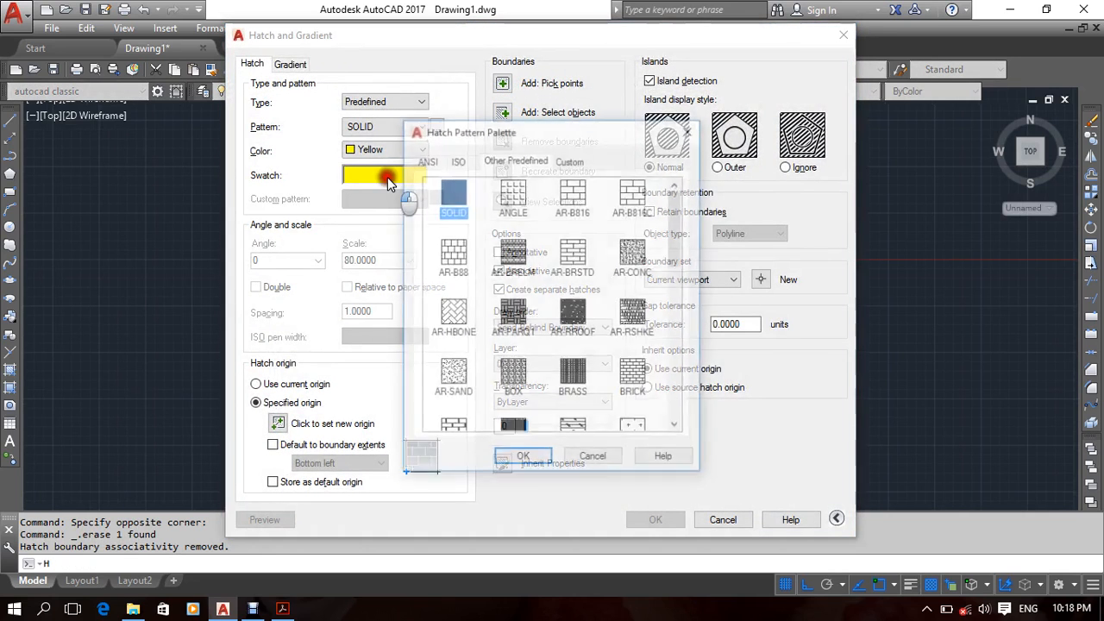
pyautogui.click(460, 178)
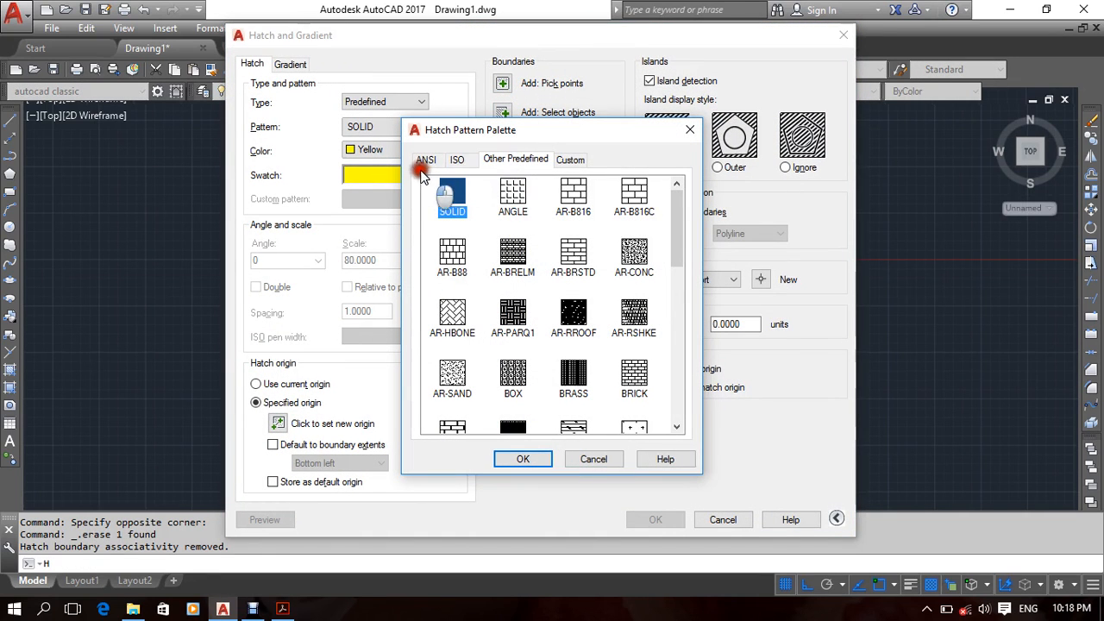
pyautogui.click(426, 159)
pyautogui.click(466, 194)
pyautogui.click(523, 458)
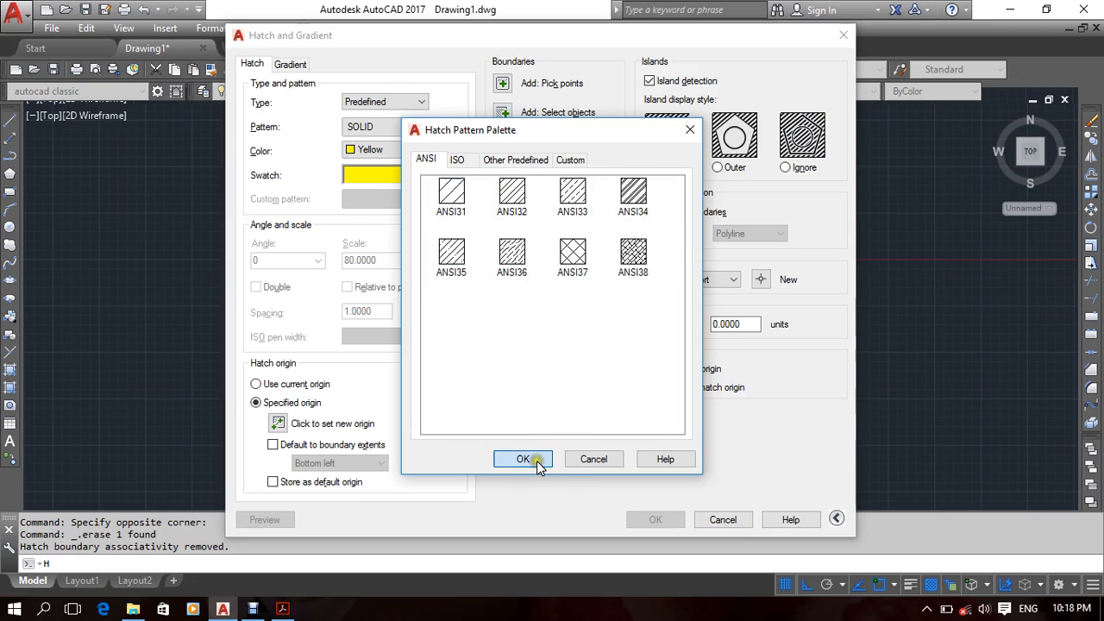
# Try Use Current as the hatch color and return it to Yellow.
pyautogui.click(394, 150)
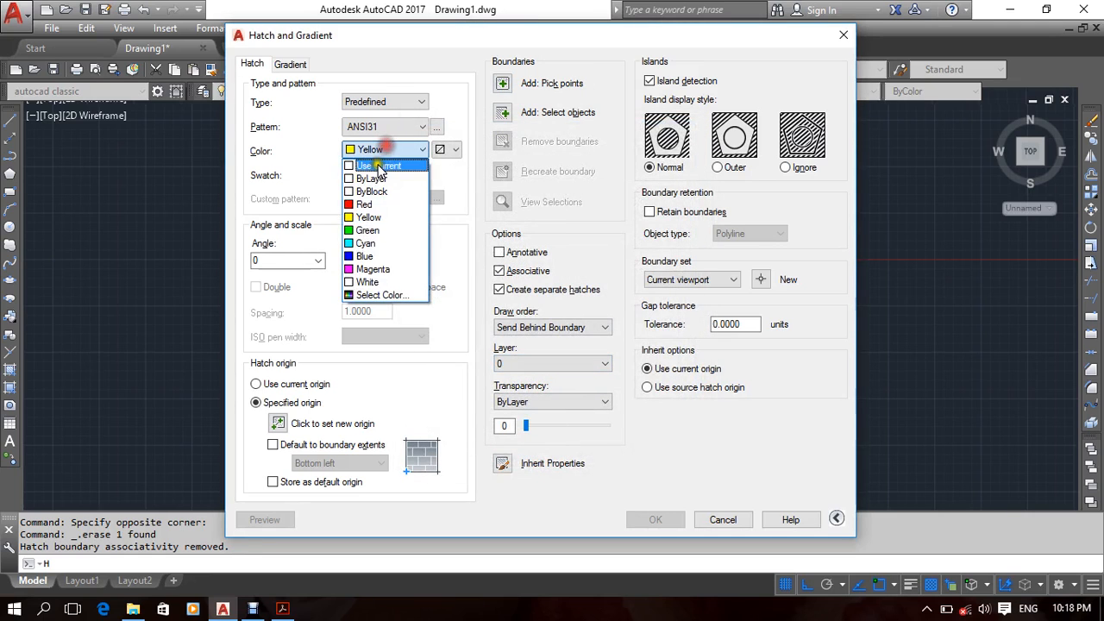
pyautogui.click(379, 165)
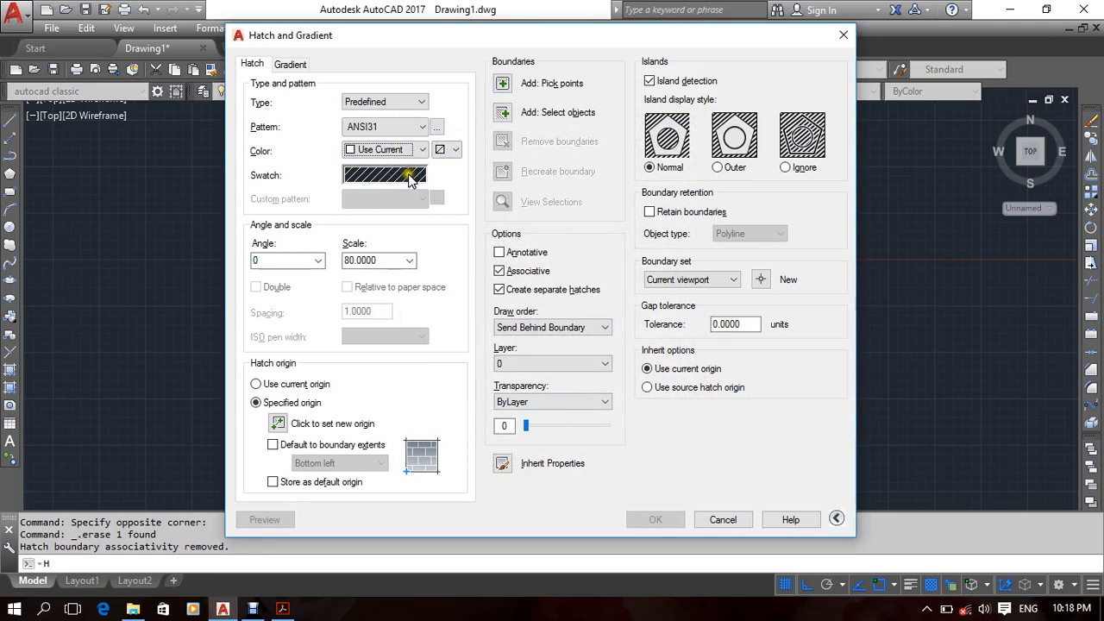
pyautogui.click(384, 150)
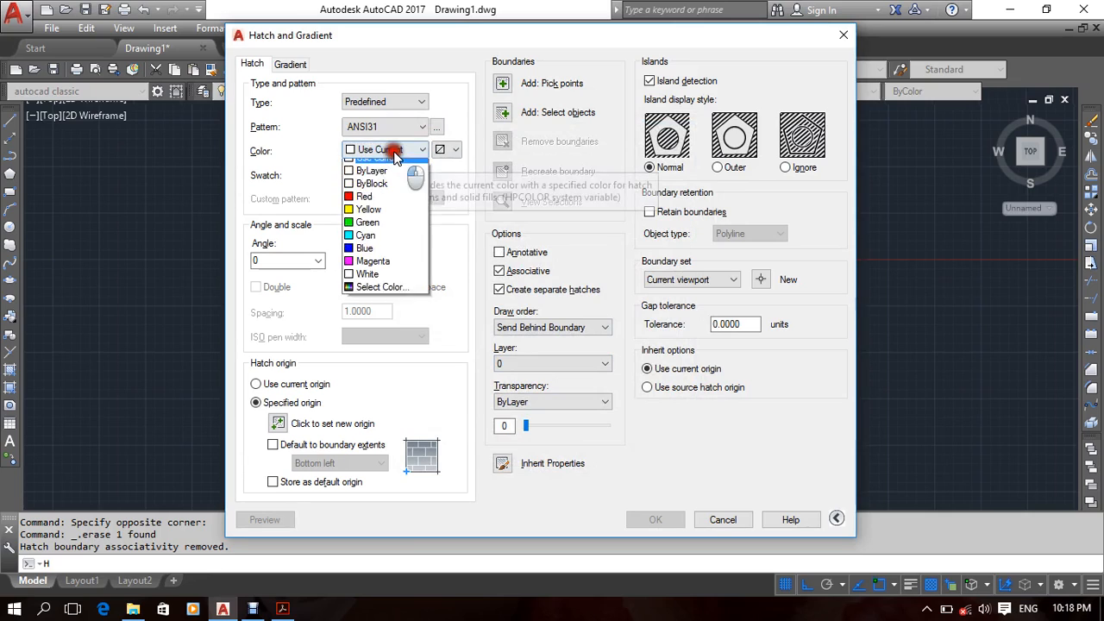
pyautogui.click(384, 224)
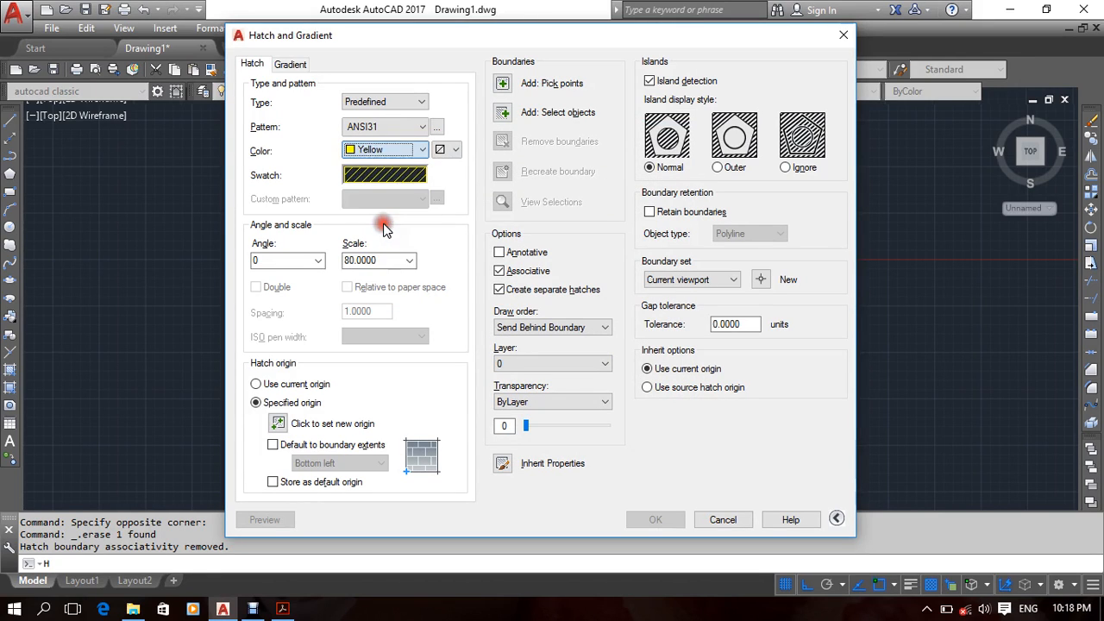
# Review the Other Predefined and ANSI hatch patterns, reselect ANSI31, and look at the one-color gradient shade and tint settings.
pyautogui.click(378, 176)
pyautogui.click(504, 159)
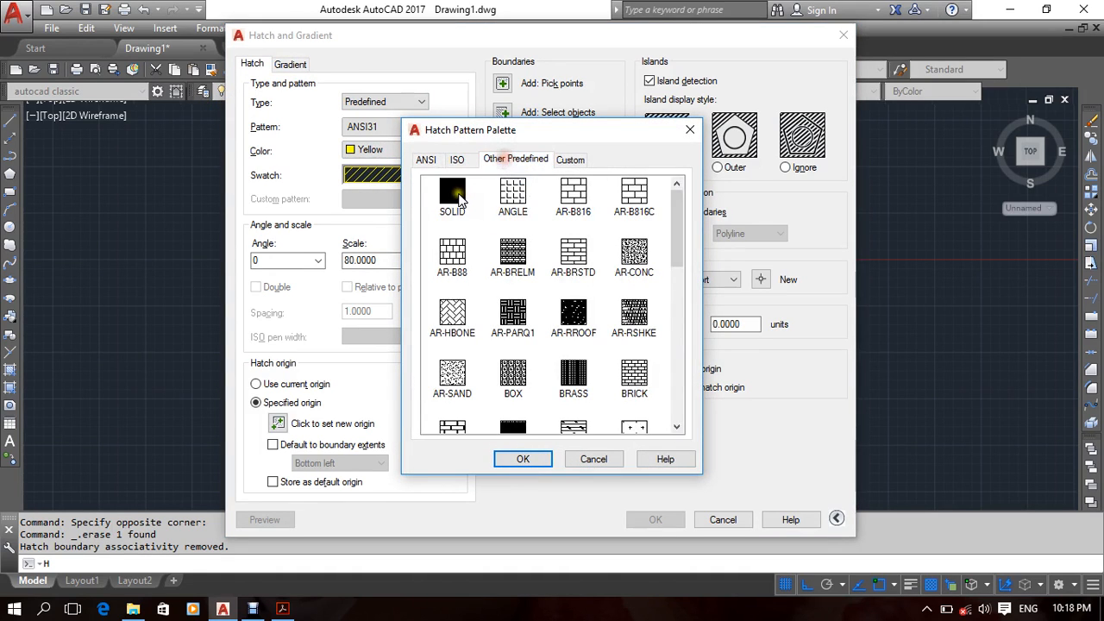
pyautogui.click(427, 160)
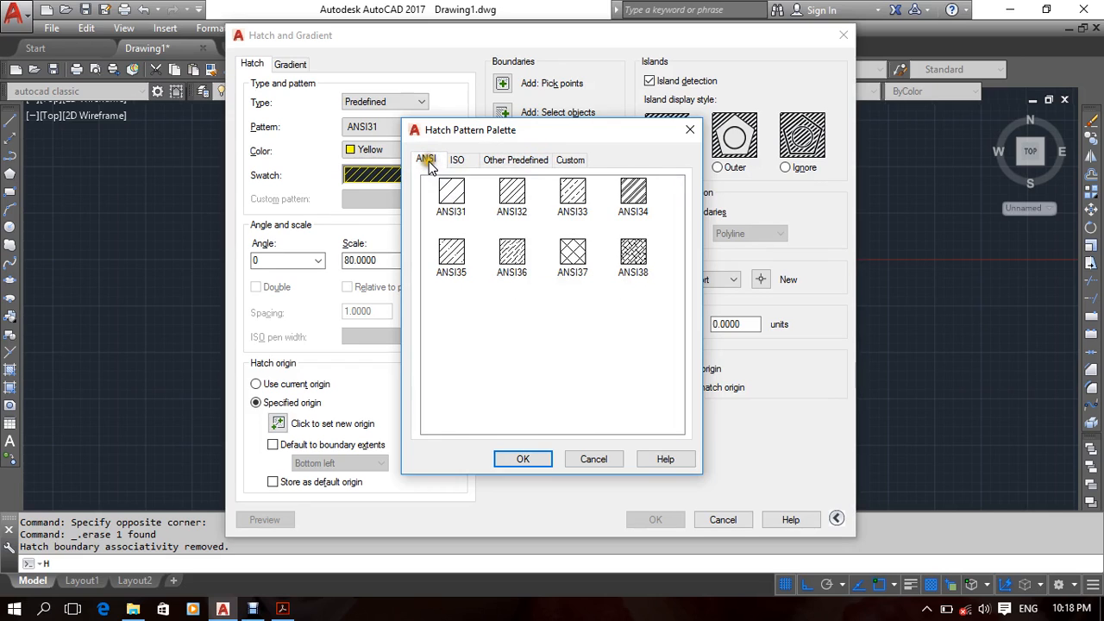
pyautogui.click(464, 193)
pyautogui.click(526, 462)
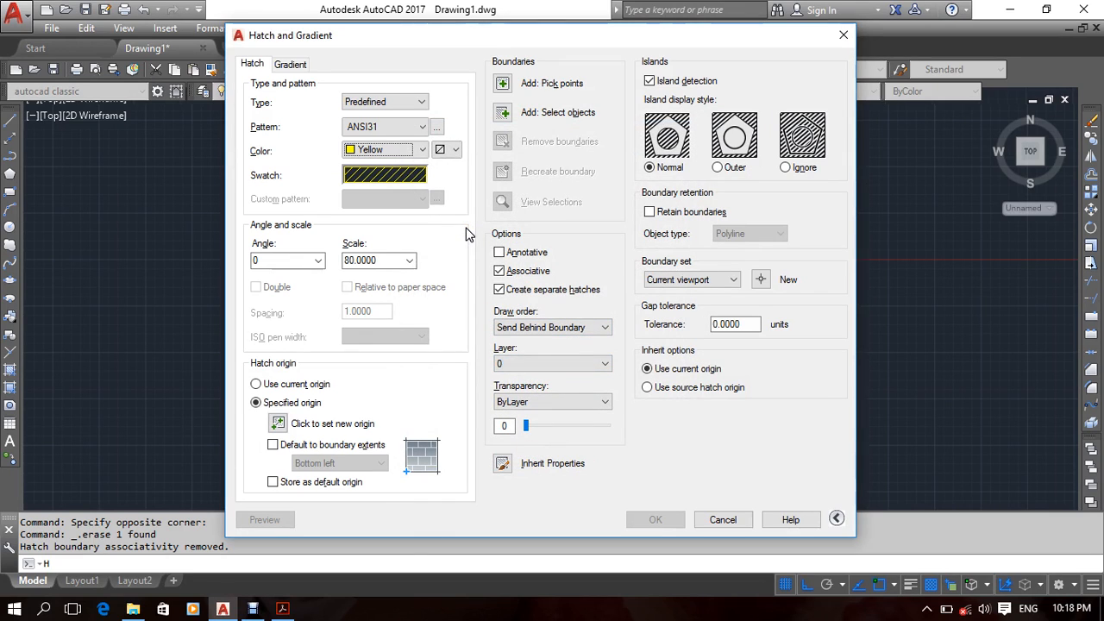
pyautogui.click(293, 64)
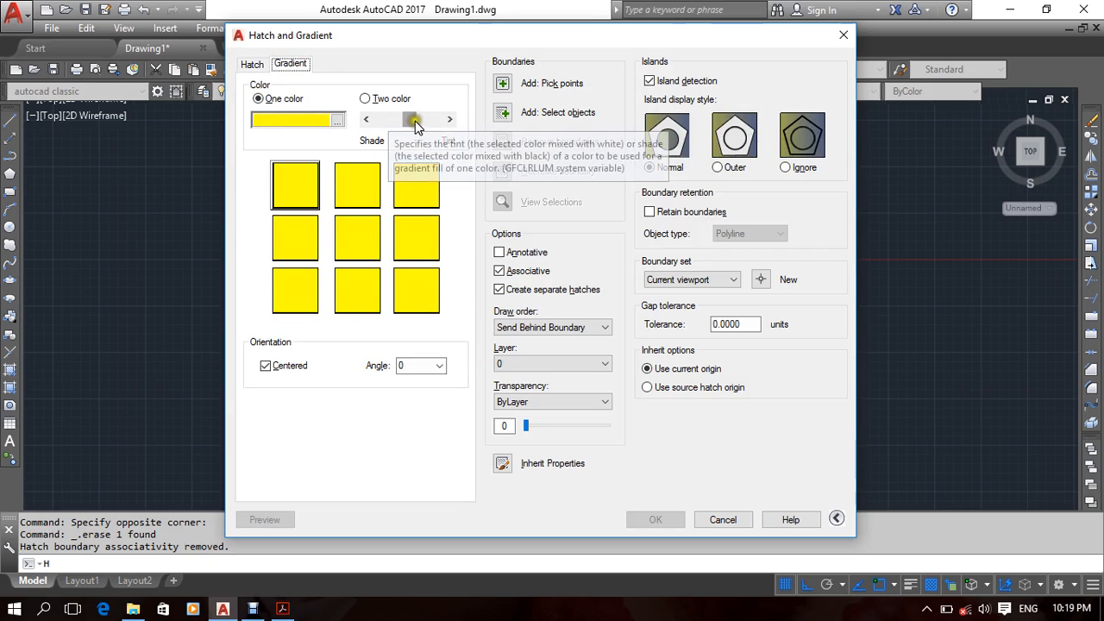
pyautogui.moveTo(414, 119); pyautogui.dragTo(411, 142)
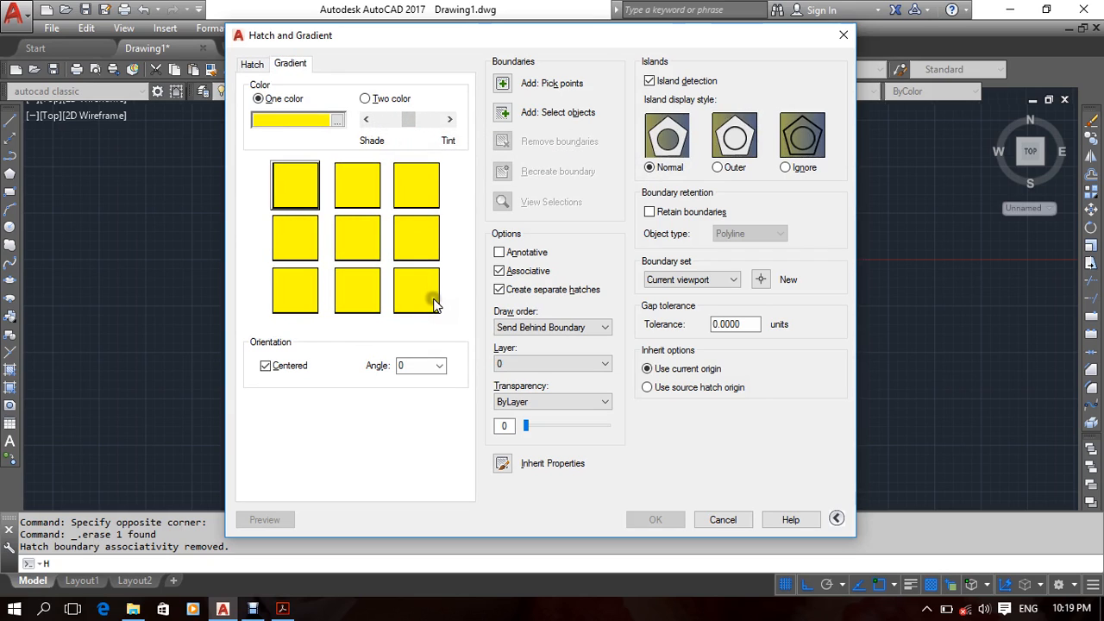
pyautogui.click(255, 64)
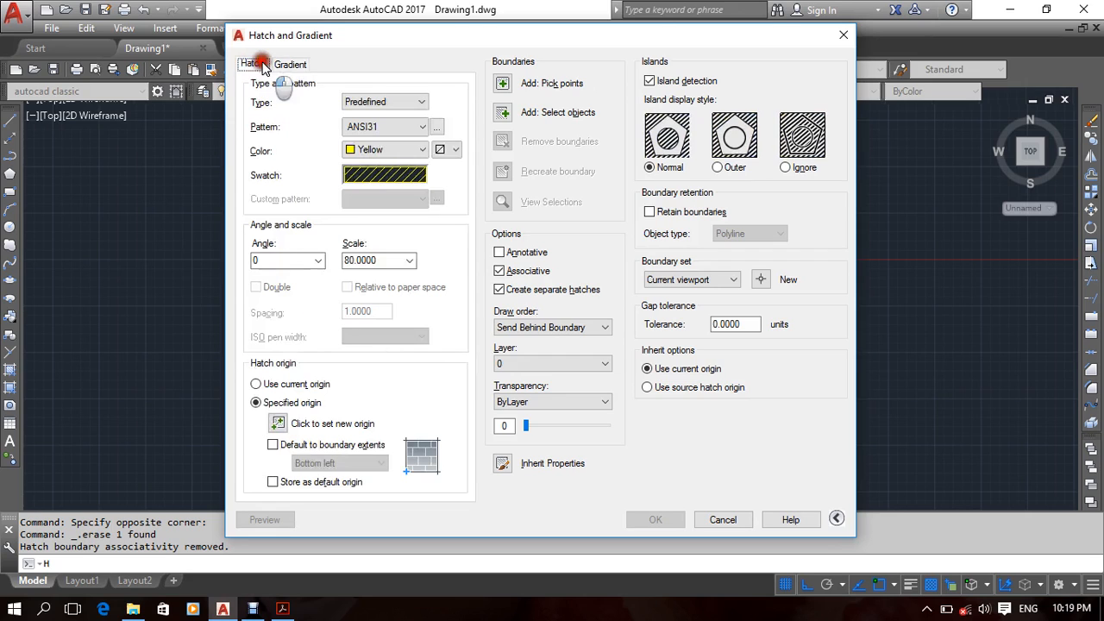
# Try Blue as the color of the ANSI31 hatch and set it to Red.
pyautogui.click(385, 154)
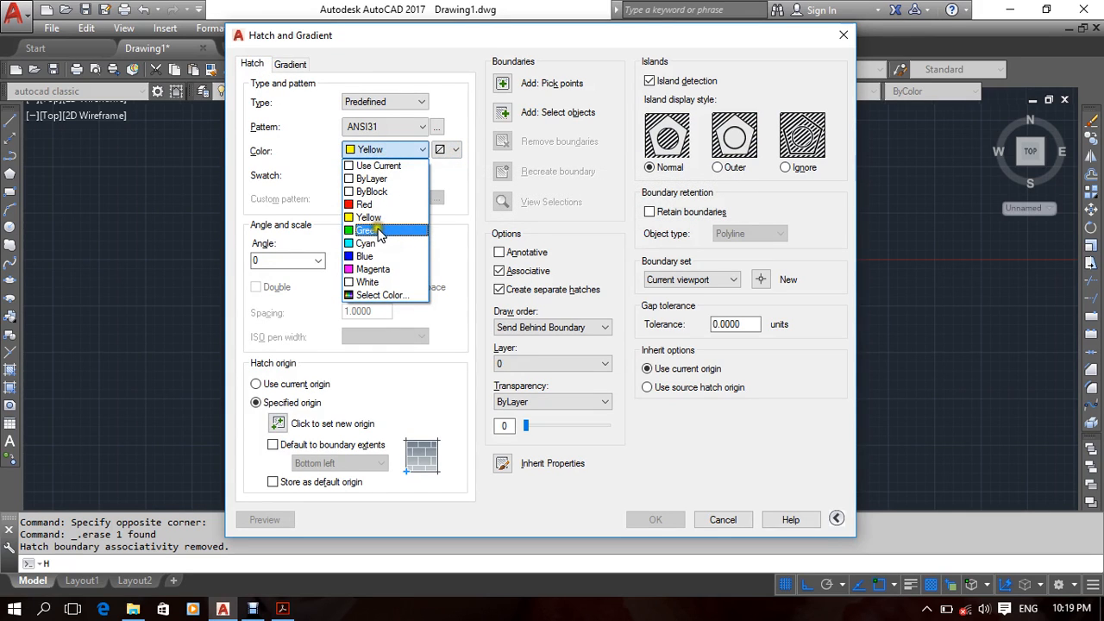
pyautogui.click(369, 256)
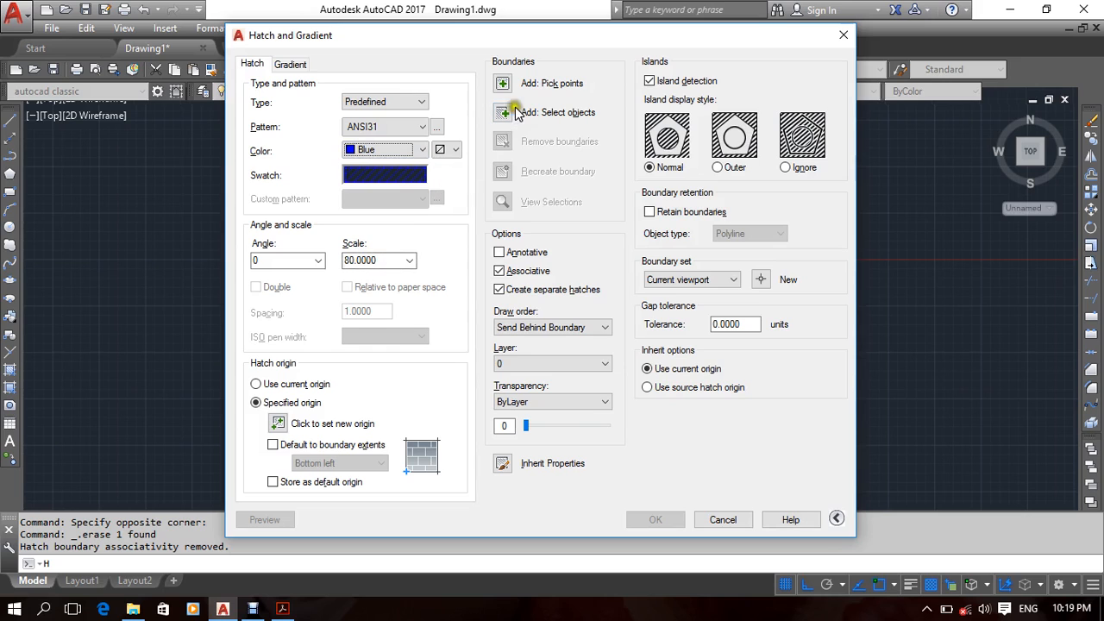
pyautogui.click(378, 154)
pyautogui.click(363, 201)
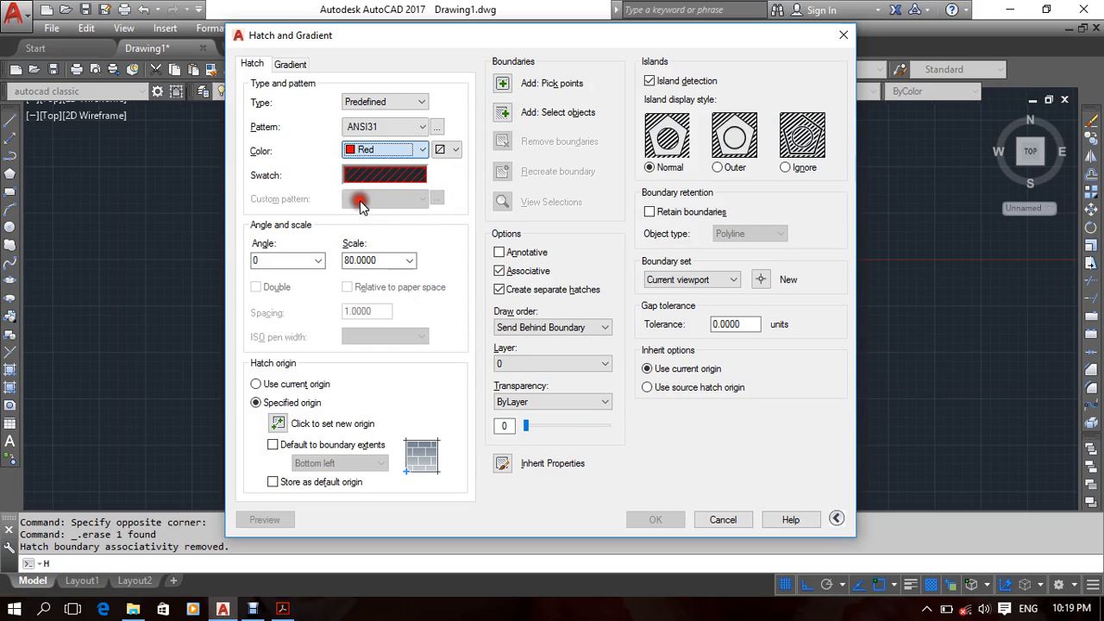
# Apply the red ANSI31 hatch to the small upper rectangle by picking a point inside it.
pyautogui.click(502, 83)
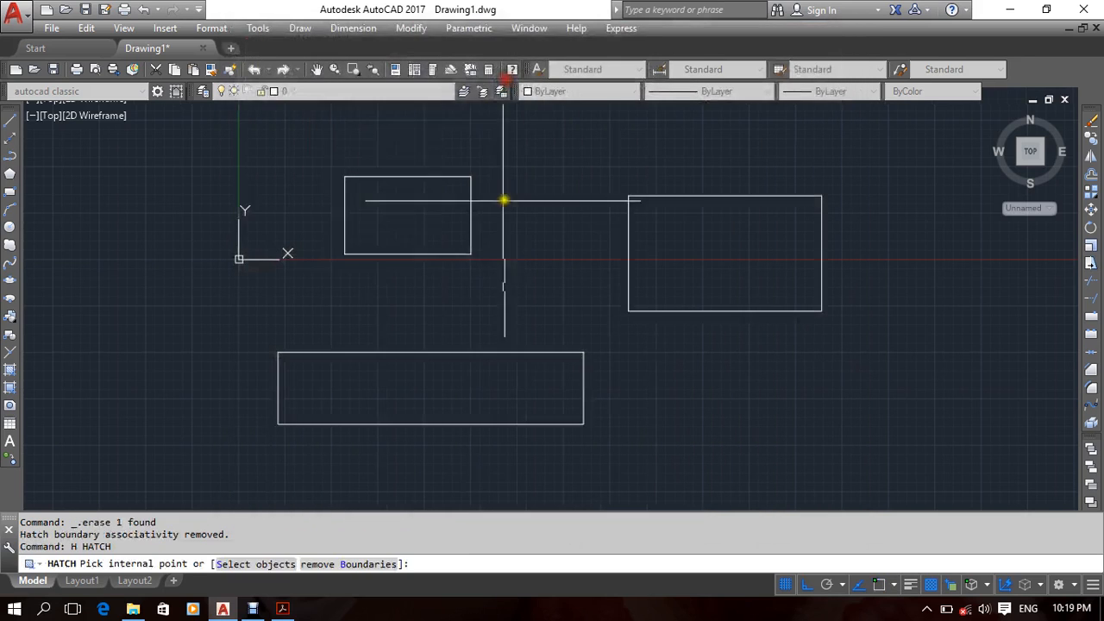
pyautogui.click(437, 220)
pyautogui.press('Return')
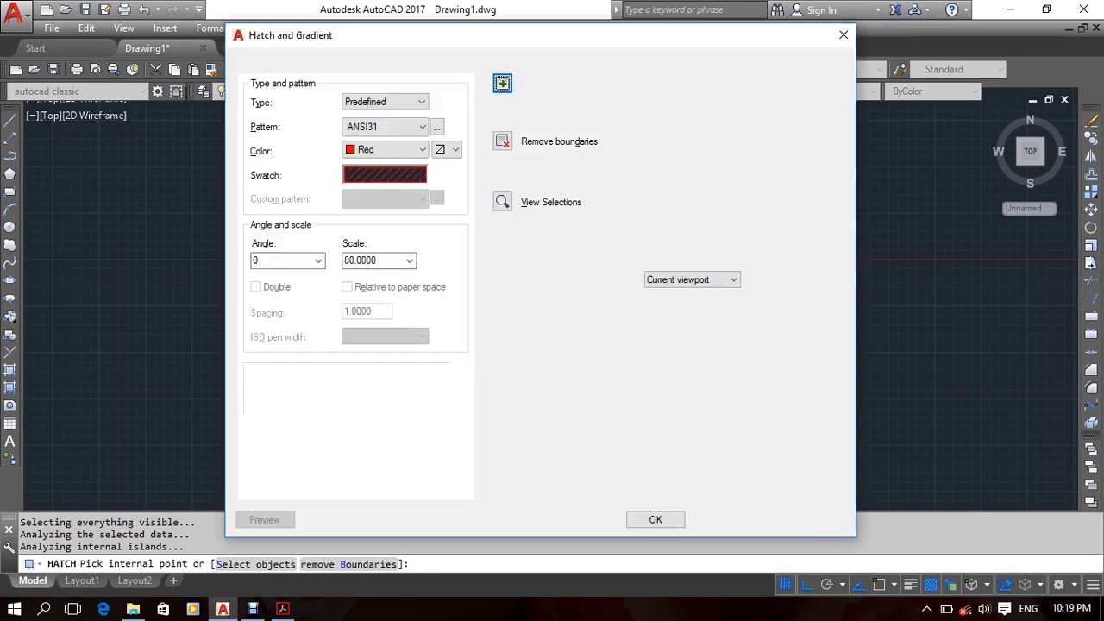
pyautogui.press('Return')
# Open the red hatch for editing, check its transparency setting, and accept the settings without changing them.
pyautogui.click(432, 216)
pyautogui.rightClick(545, 225)
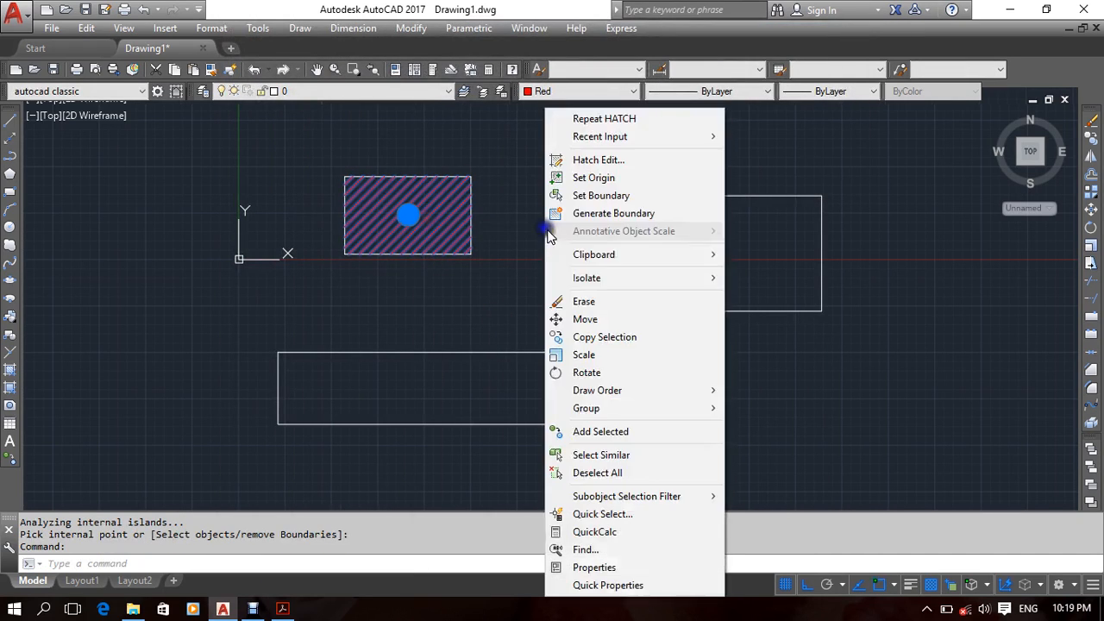
pyautogui.click(589, 164)
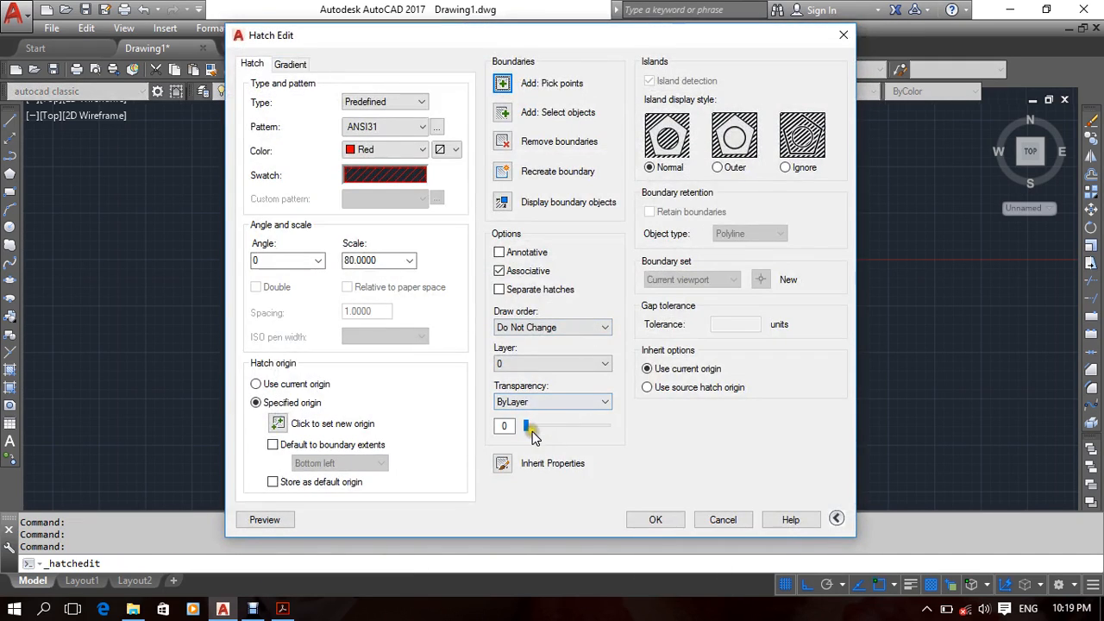
pyautogui.click(665, 517)
# Delete the two unhatched rectangles, keeping only the one with the red hatch.
pyautogui.moveTo(331, 226); pyautogui.dragTo(357, 242, button='middle')
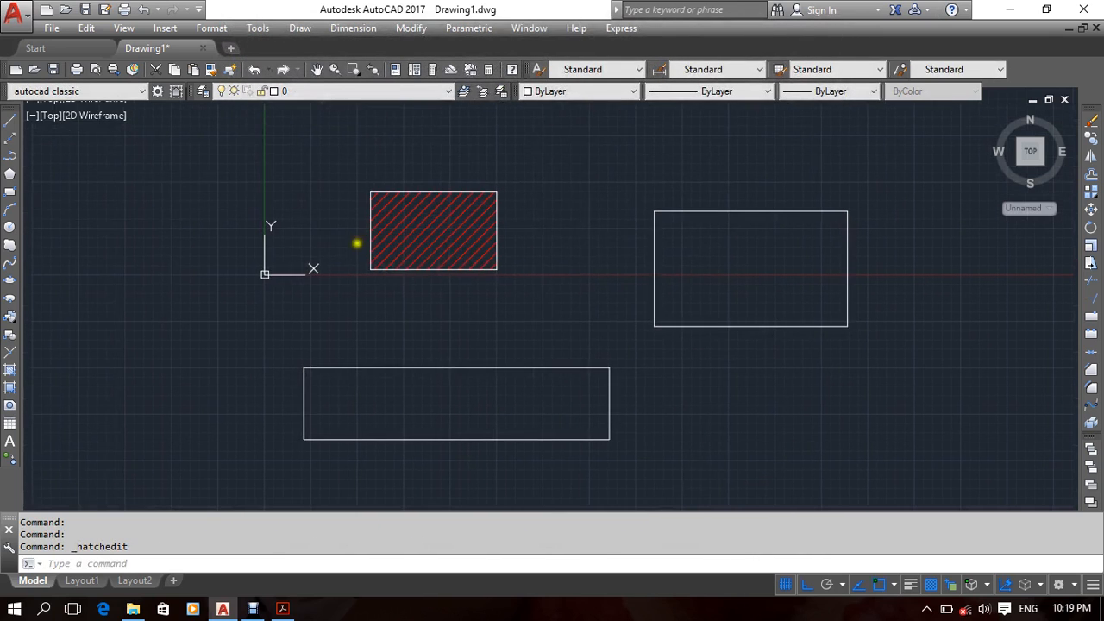
pyautogui.click(730, 286)
pyautogui.click(628, 381)
pyautogui.click(478, 433)
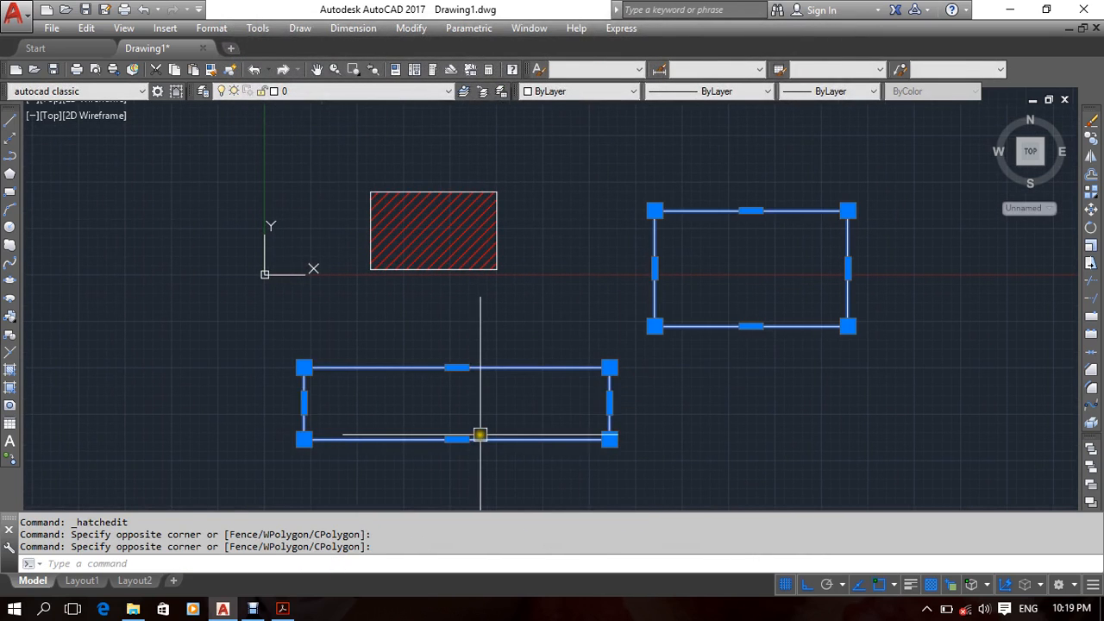
pyautogui.press('Delete')
# Preview the red-hatched rectangle's plot in landscape using the previous plot's page setup, and cancel plotting.
pyautogui.moveTo(403, 212); pyautogui.dragTo(470, 238, button='middle')
pyautogui.scroll(6, 470, 238)
pyautogui.moveTo(587, 365); pyautogui.dragTo(537, 328, button='middle')
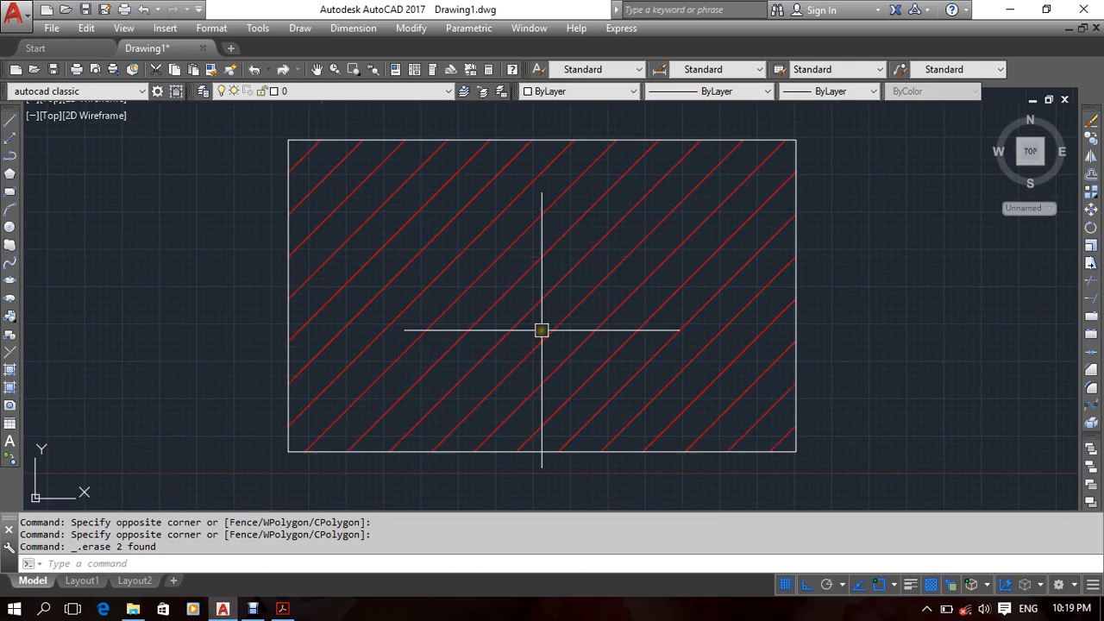
pyautogui.hotkey('ctrl', 'p')
pyautogui.click(431, 136)
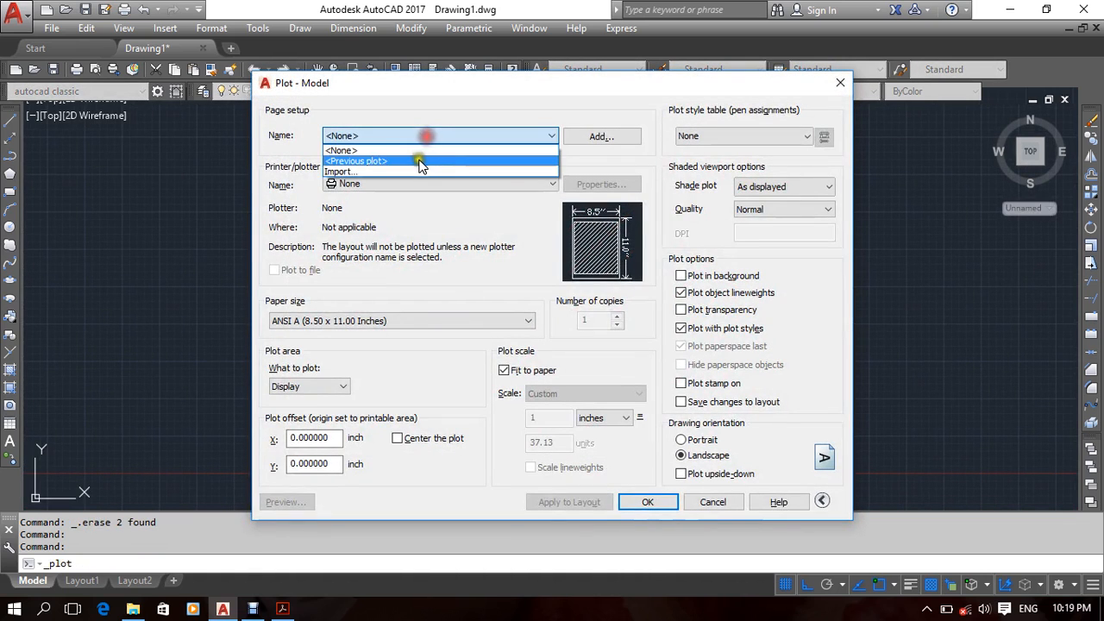
pyautogui.click(419, 161)
pyautogui.click(285, 502)
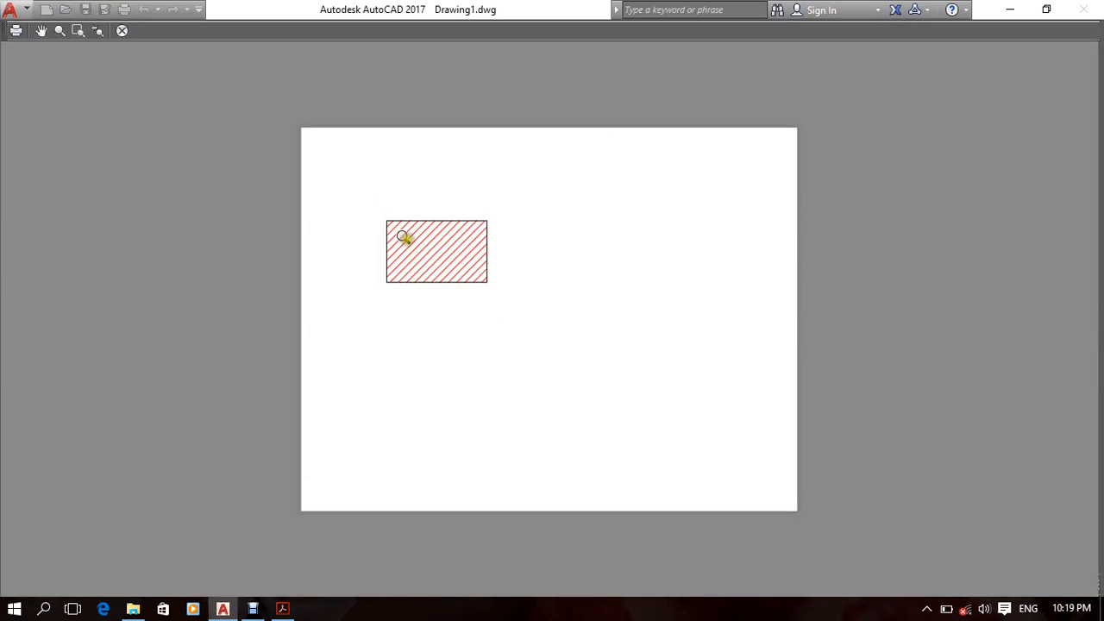
pyautogui.press('Escape')
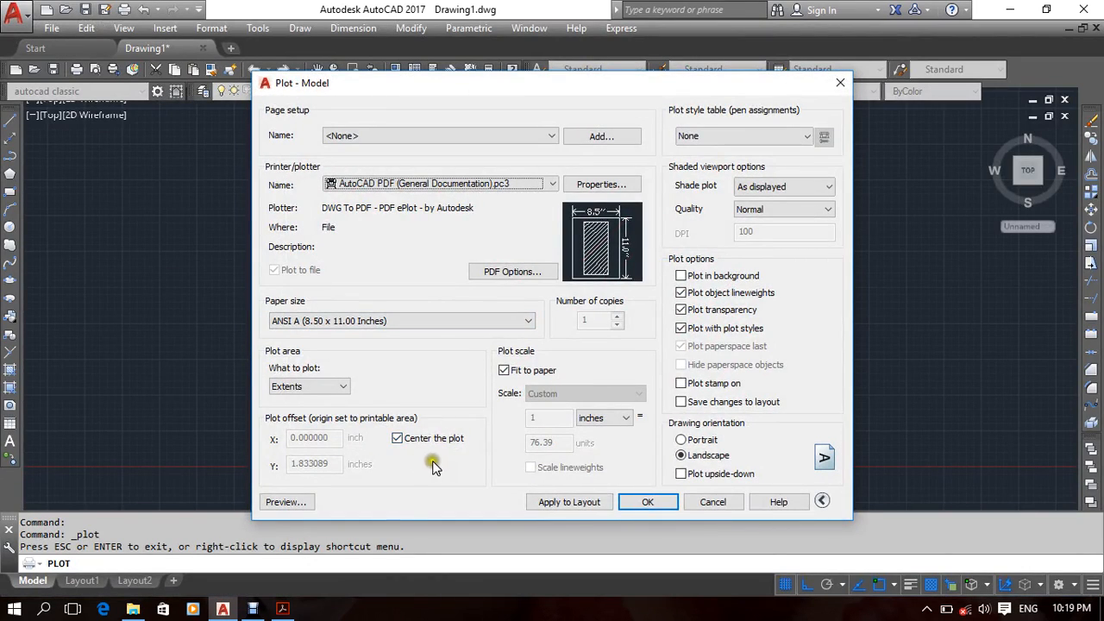
pyautogui.click(712, 502)
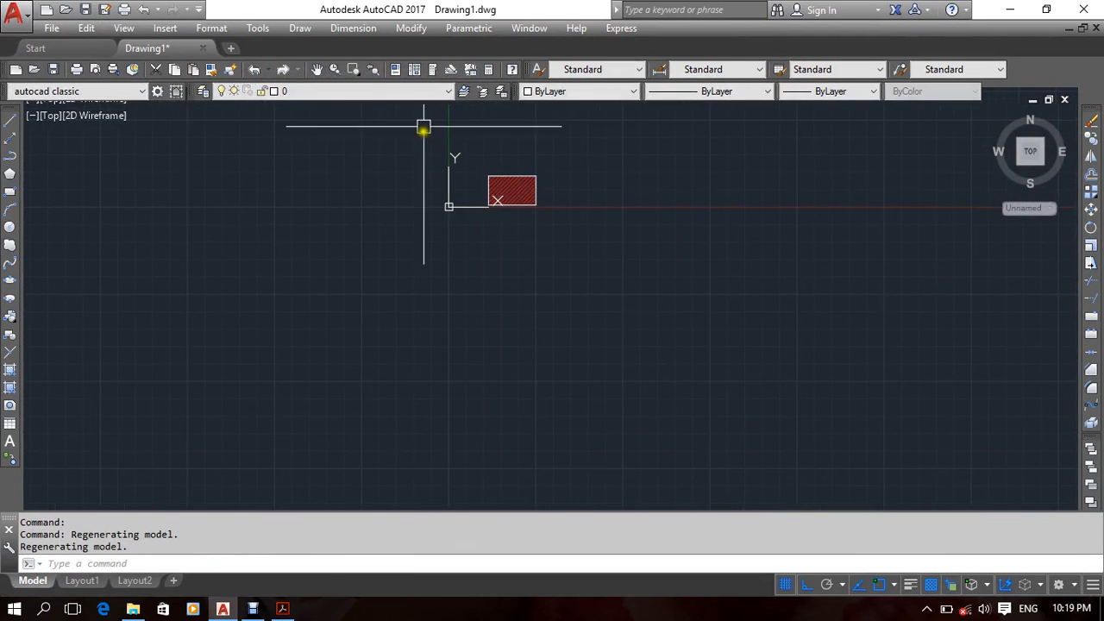
# Move the hatched rectangle together with its hatch straight up by about 234 units.
pyautogui.click(424, 127)
pyautogui.click(584, 257)
pyautogui.moveTo(587, 258); pyautogui.dragTo(562, 311, button='middle')
pyautogui.write('m')
pyautogui.press('Return')
pyautogui.click(597, 272)
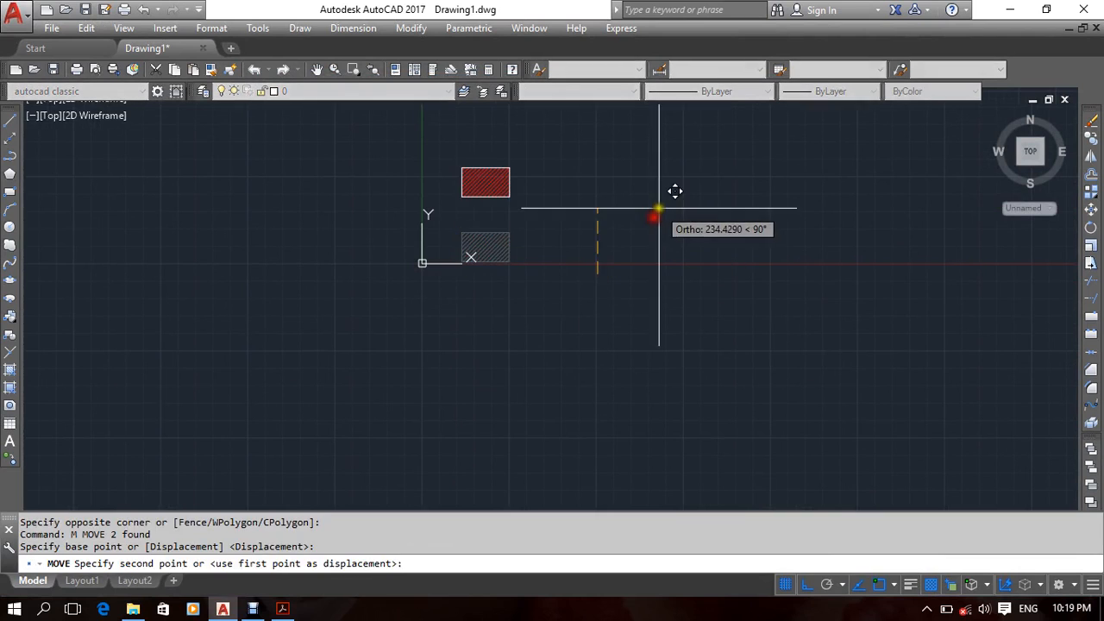
pyautogui.click(659, 208)
# Load the previous plot's page setup with Extents as the plot area, set the orientation to Portrait, and preview the plot.
pyautogui.scroll(4, 483, 224)
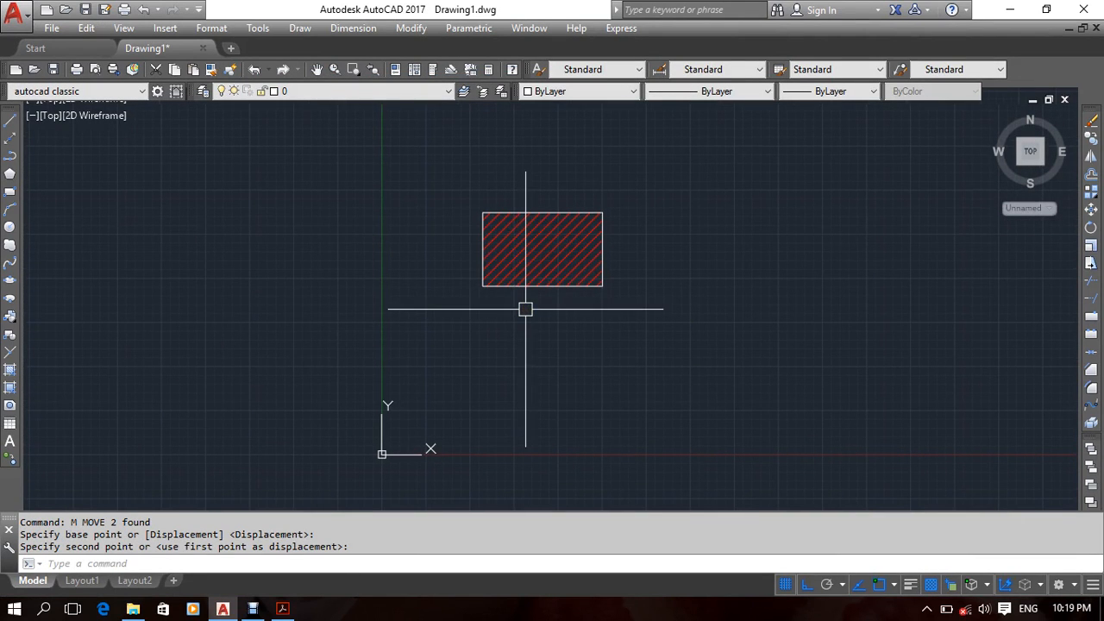
pyautogui.hotkey('ctrl', 'p')
pyautogui.click(402, 134)
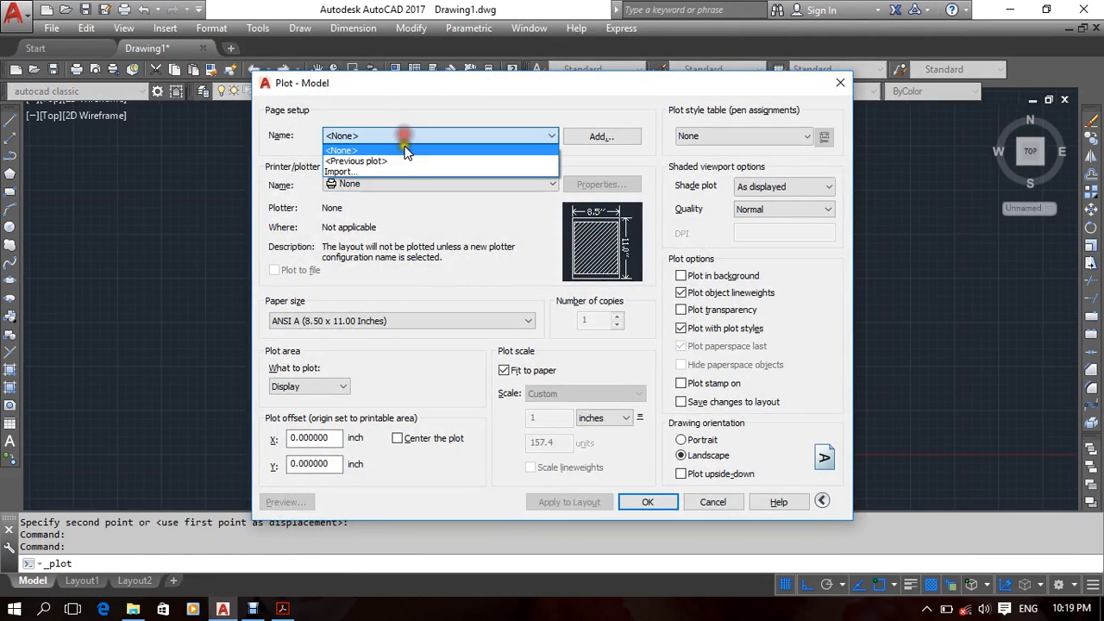
pyautogui.click(356, 161)
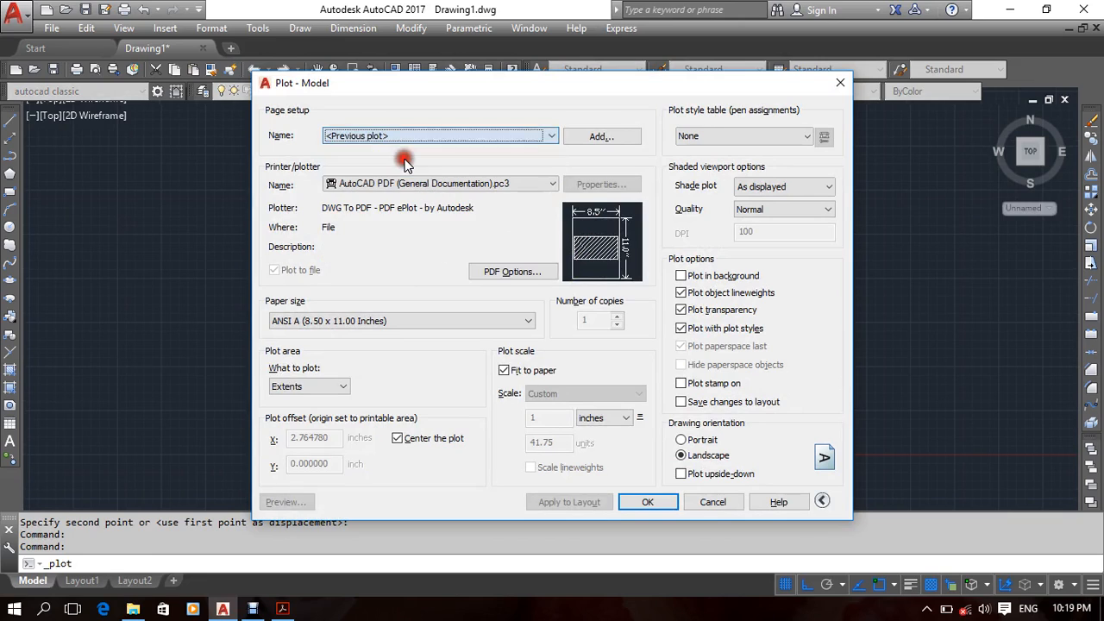
pyautogui.click(311, 386)
pyautogui.click(310, 388)
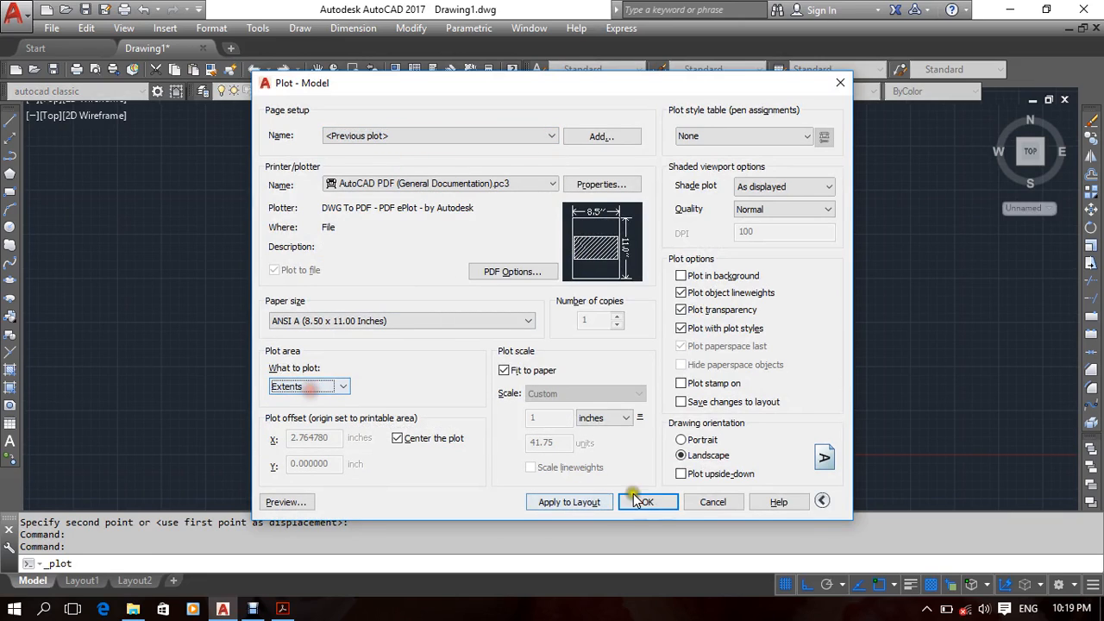
pyautogui.click(683, 440)
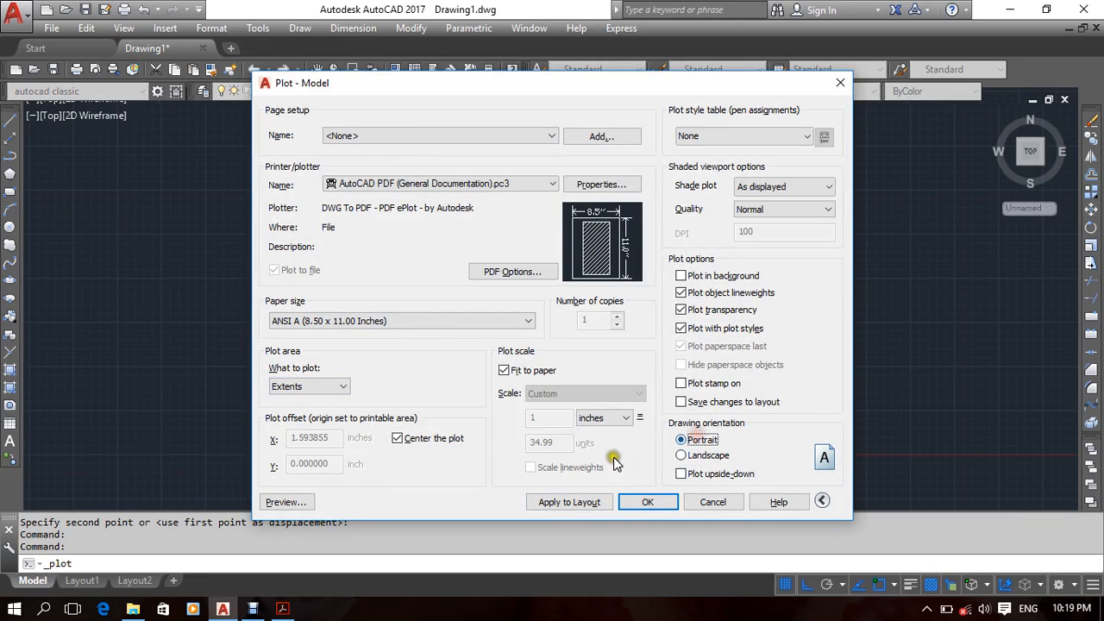
pyautogui.click(284, 502)
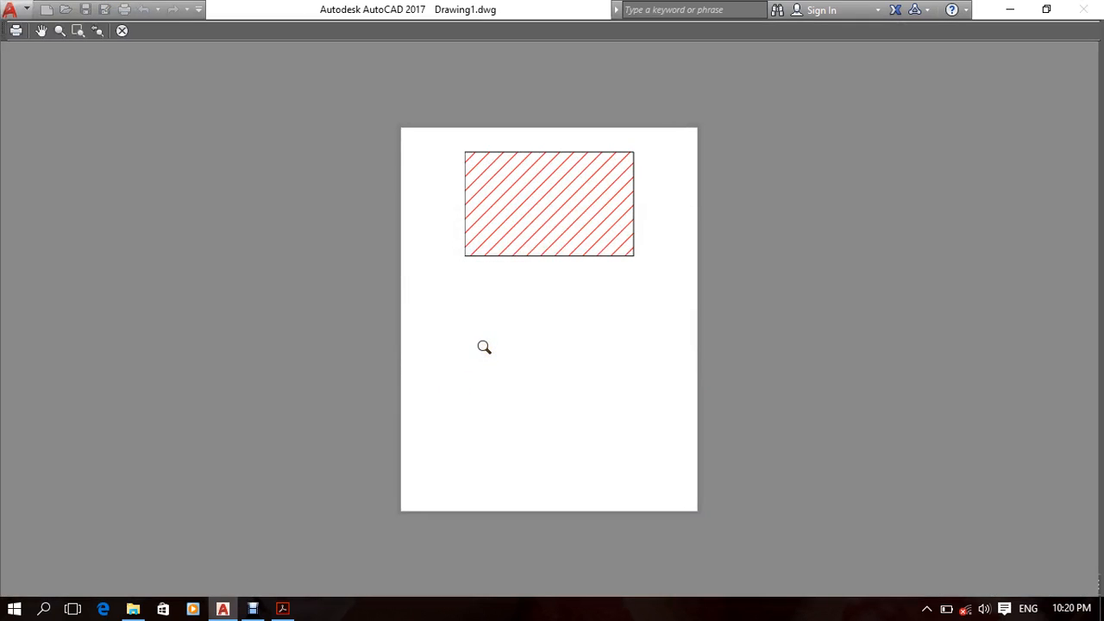
pyautogui.press('Escape')
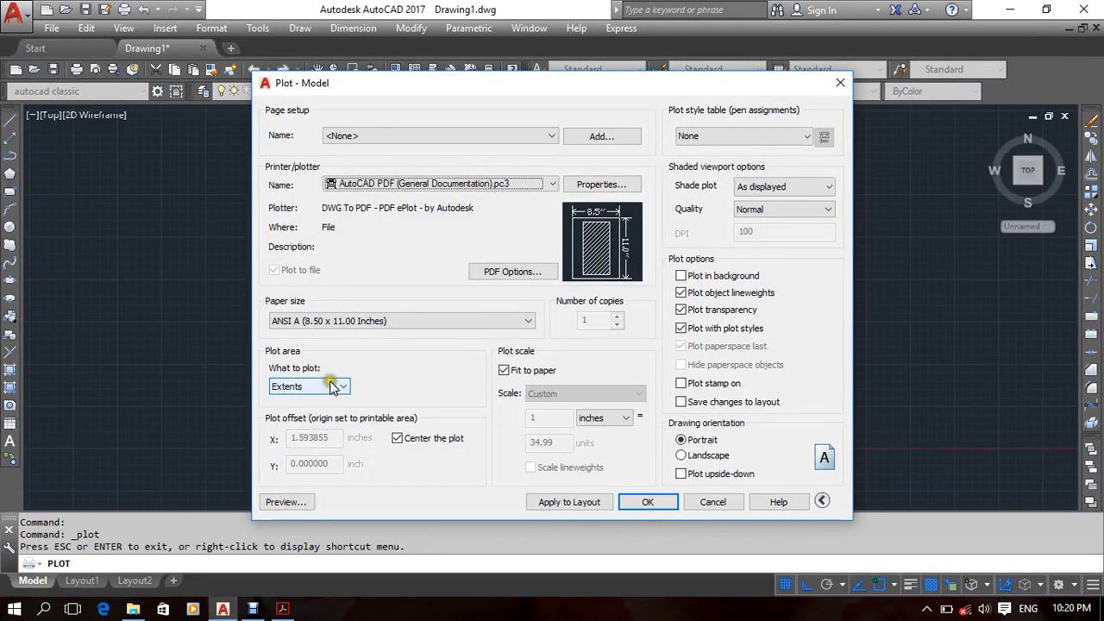
# Set the plot area to a window drawn around the hatched rectangle and change the drawing orientation to Landscape.
pyautogui.click(332, 387)
pyautogui.click(299, 433)
pyautogui.press('Escape')
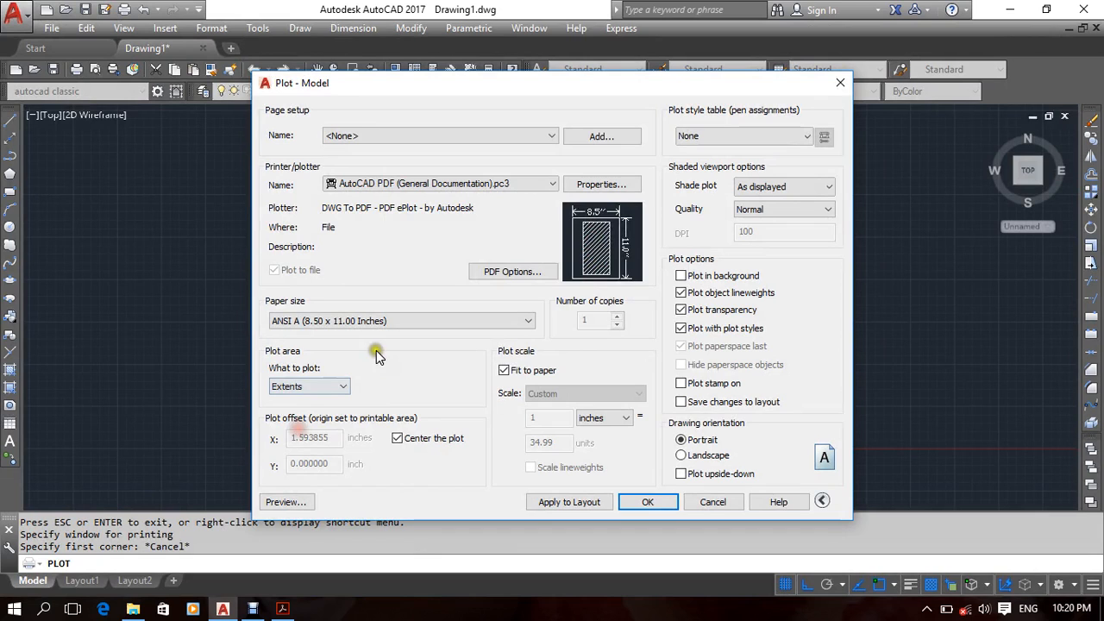
pyautogui.click(326, 393)
pyautogui.click(311, 434)
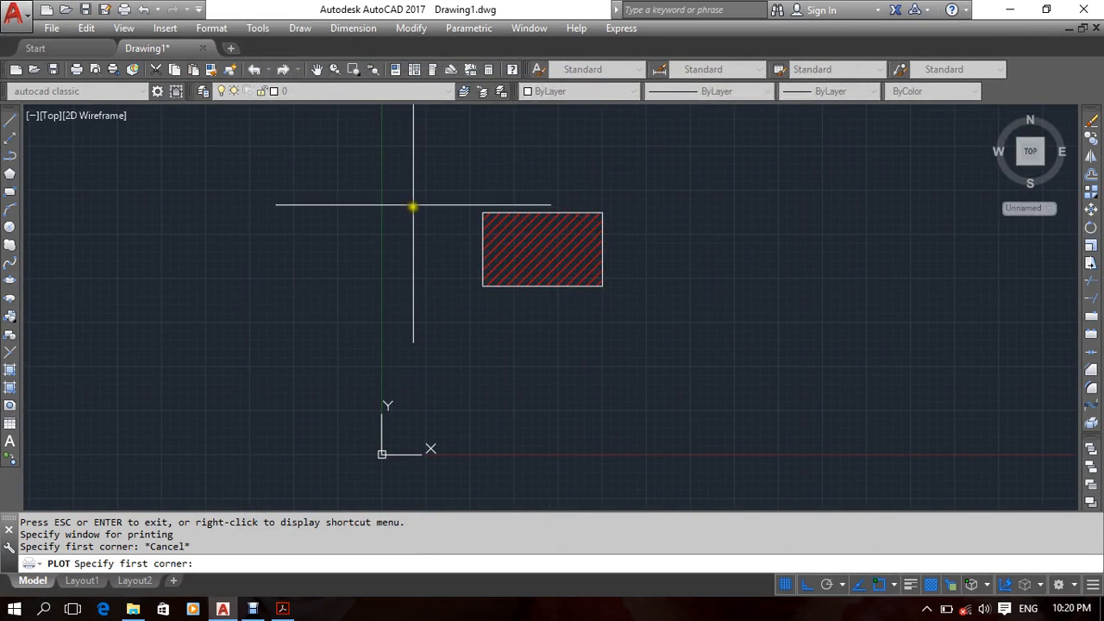
pyautogui.click(457, 199)
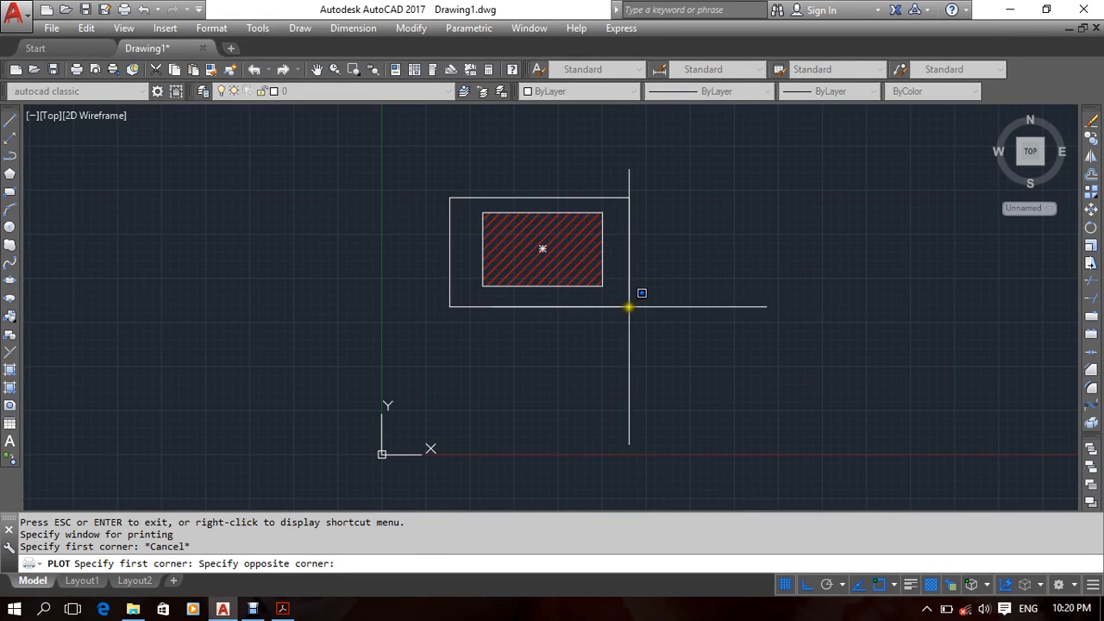
pyautogui.click(629, 307)
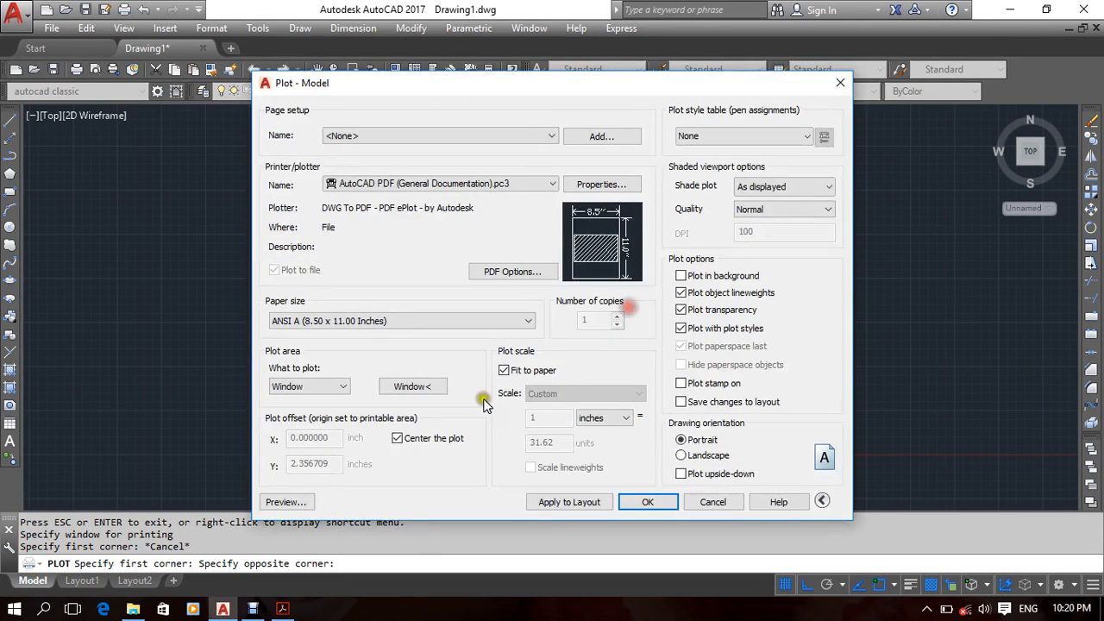
pyautogui.click(690, 455)
# Preview the windowed plot, examine the hatch lines and rectangle border at the lower-right corner up close, and cancel plotting.
pyautogui.click(307, 502)
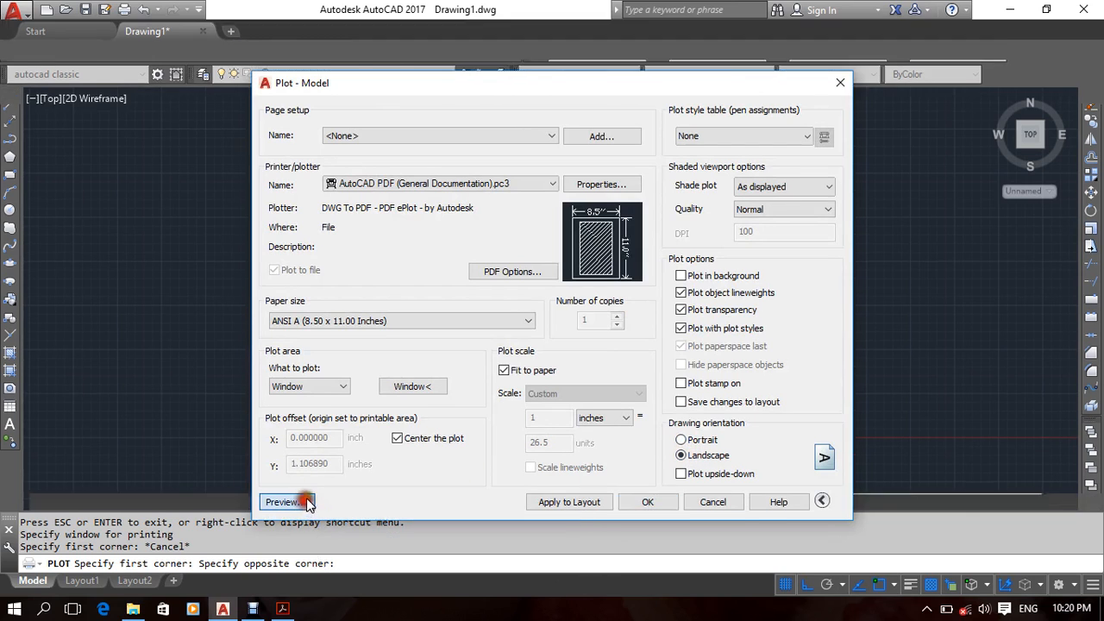
pyautogui.scroll(6, 454, 165)
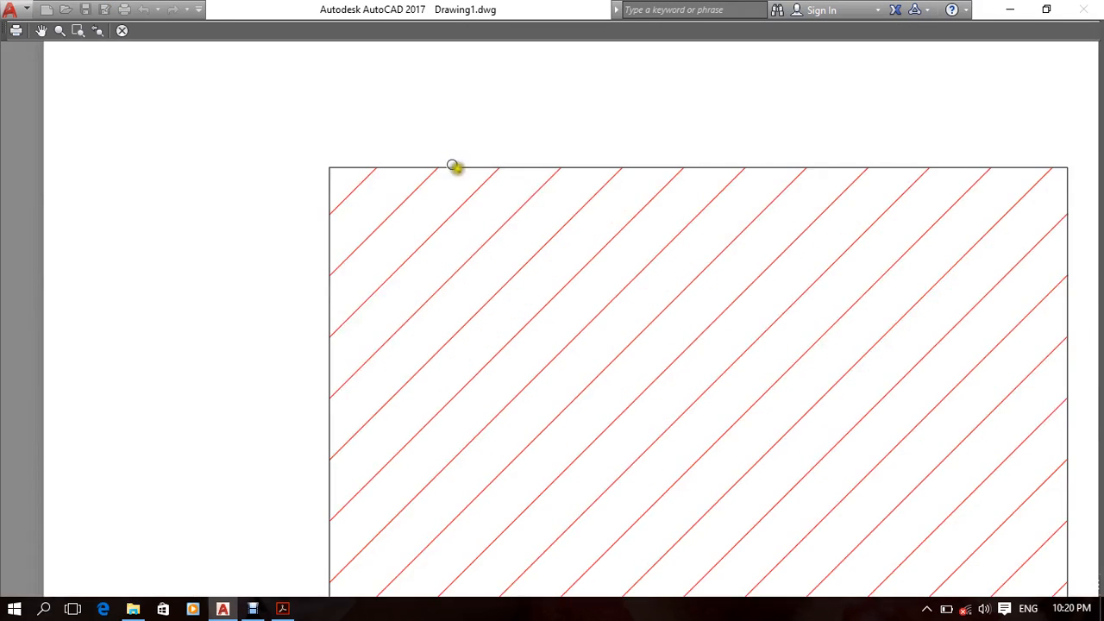
pyautogui.scroll(-10, 459, 224)
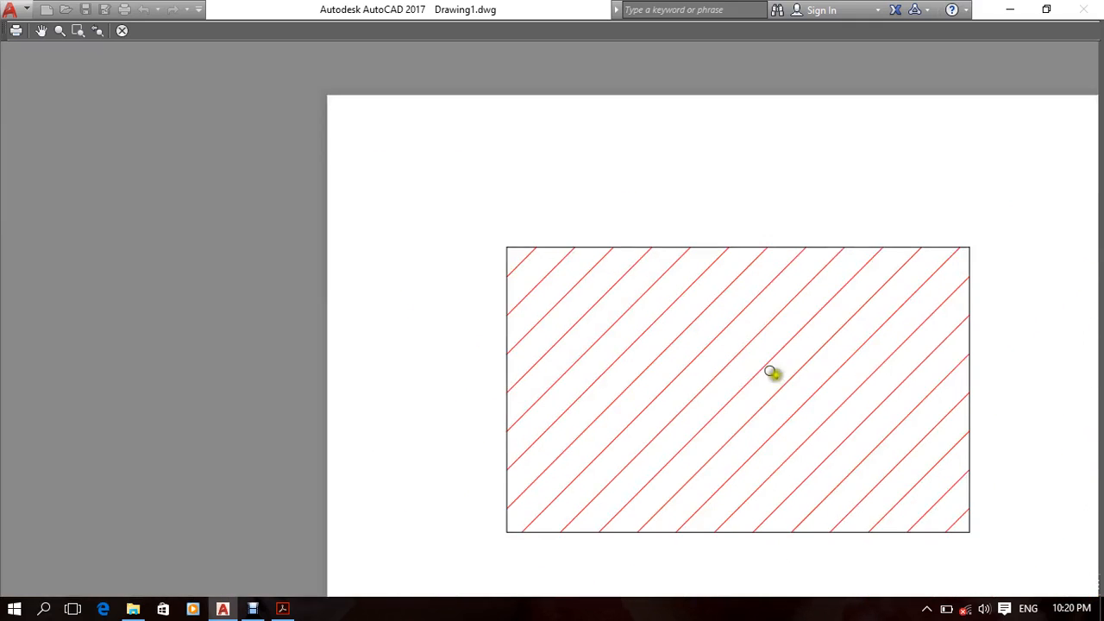
pyautogui.moveTo(774, 375); pyautogui.dragTo(625, 298, button='middle')
pyautogui.scroll(6, 804, 475)
pyautogui.scroll(2, 829, 421)
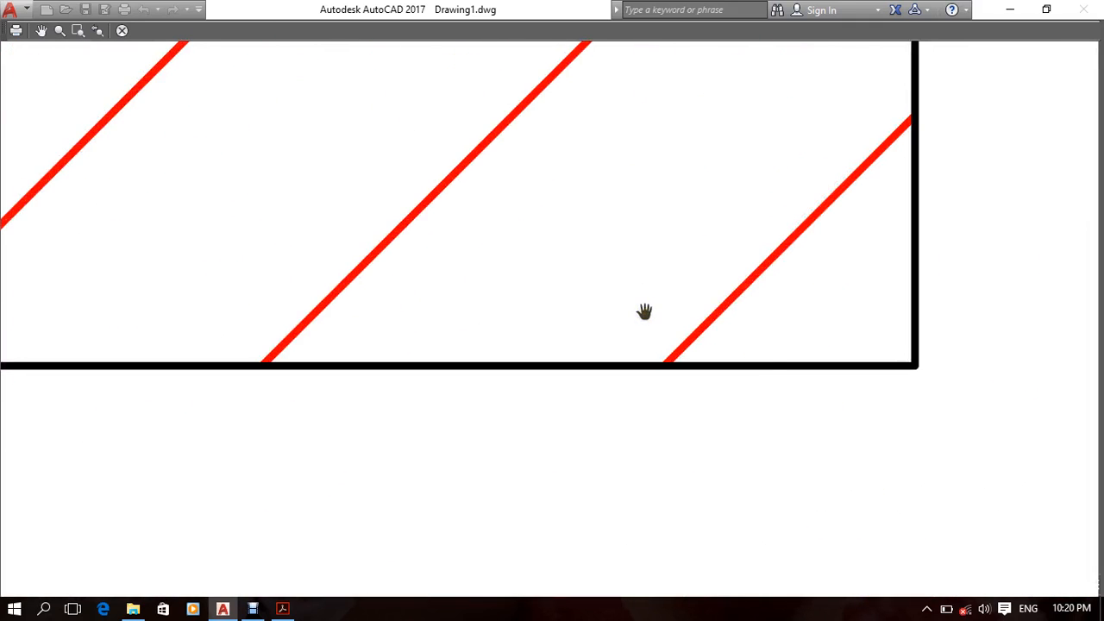
pyautogui.moveTo(774, 194); pyautogui.dragTo(783, 250)
pyautogui.moveTo(501, 337); pyautogui.dragTo(578, 325)
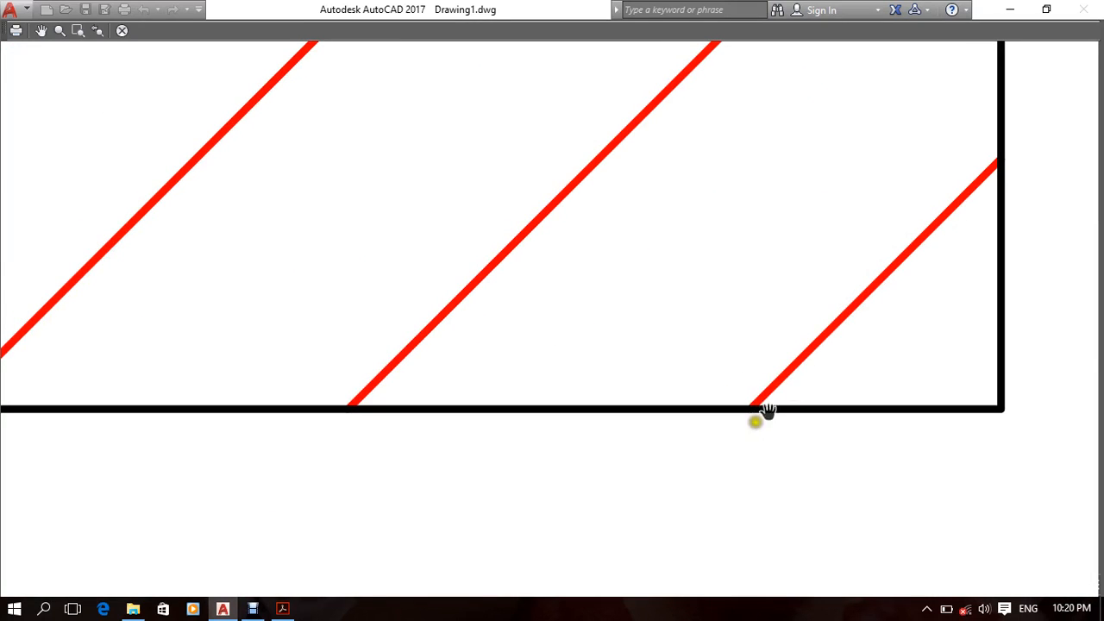
pyautogui.press('Escape')
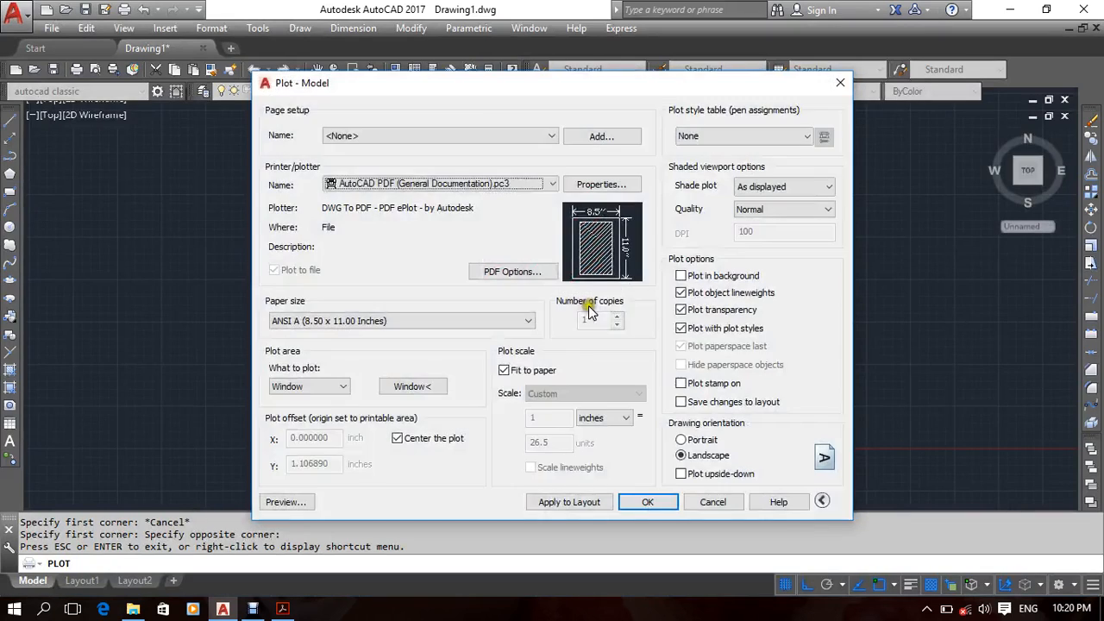
pyautogui.press('Escape')
pyautogui.click(669, 309)
pyautogui.click(620, 369)
pyautogui.click(671, 251)
pyautogui.click(581, 319)
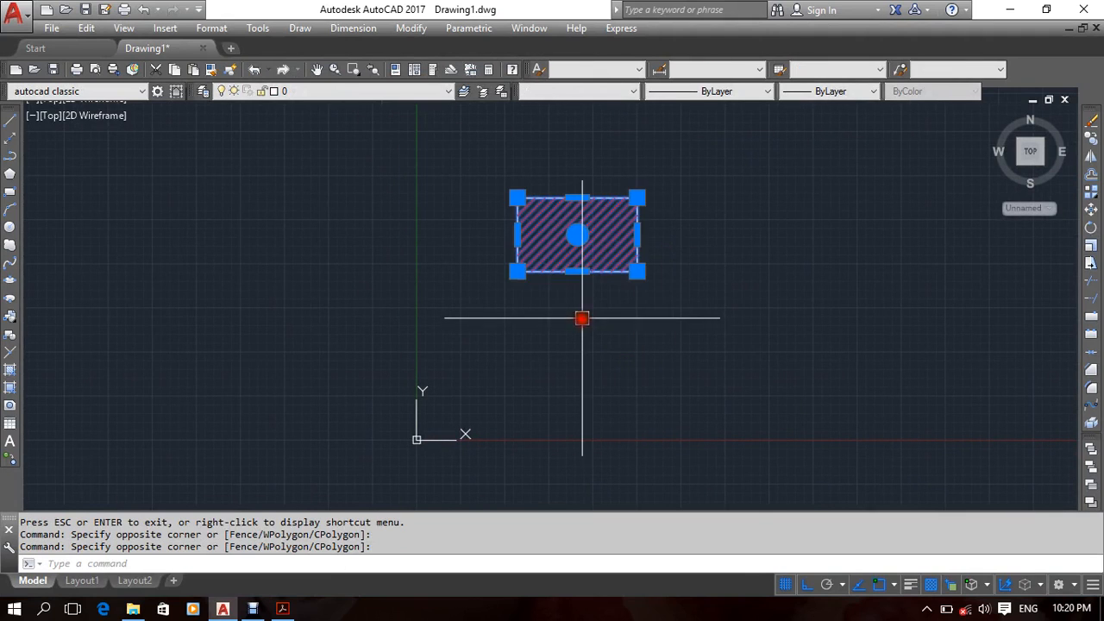
pyautogui.rightClick(584, 330)
pyautogui.press('Escape')
pyautogui.press('Escape')
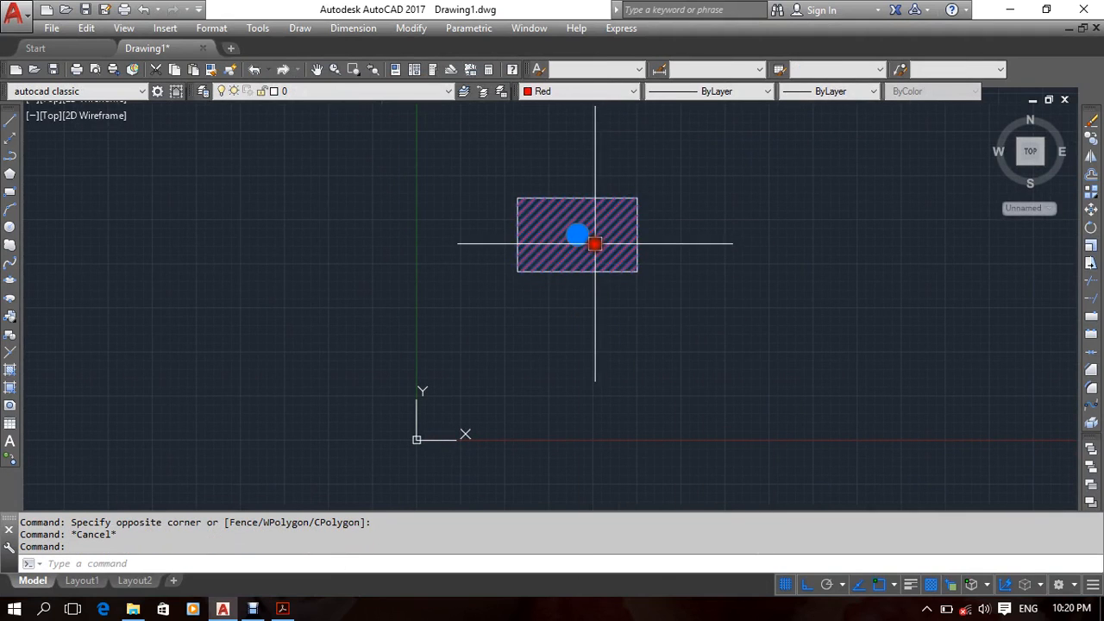
pyautogui.press('Escape')
pyautogui.scroll(5, 645, 241)
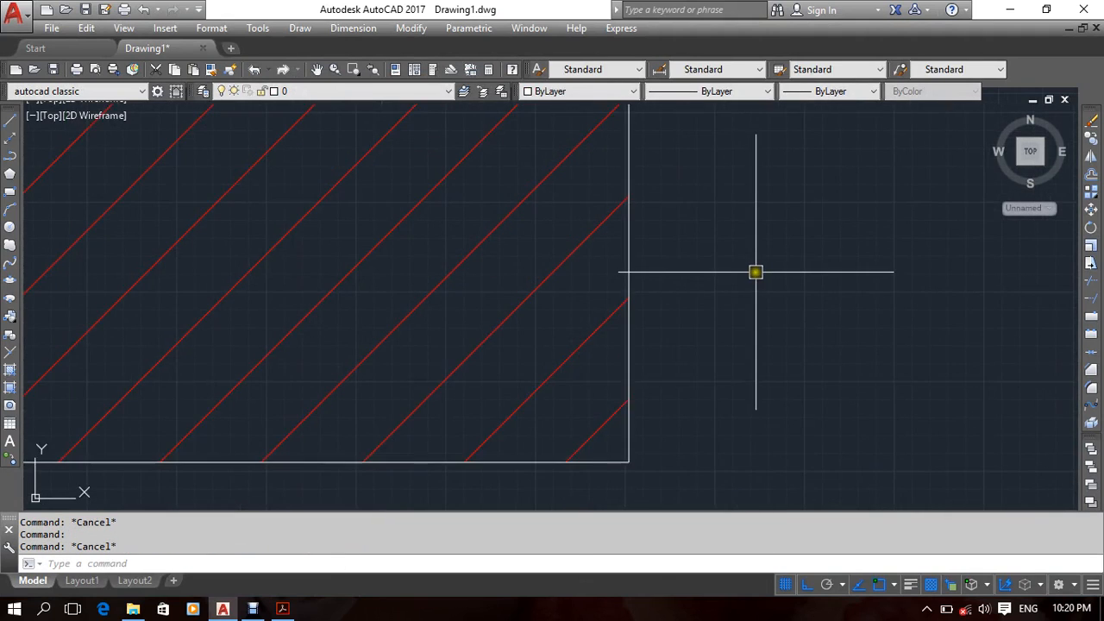
pyautogui.scroll(-5, 752, 284)
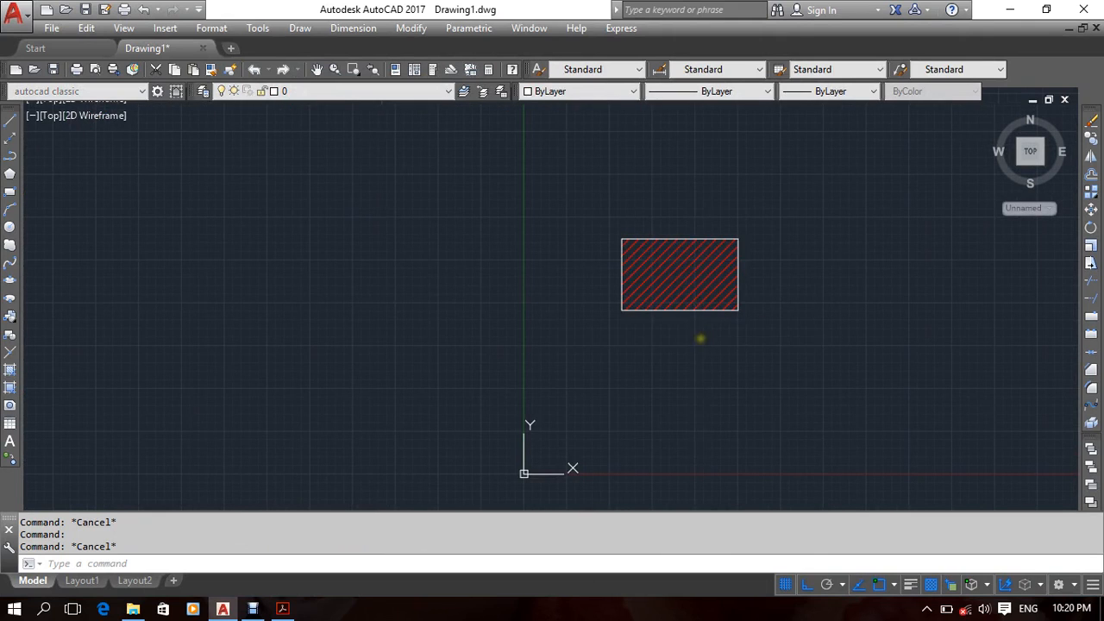
# Load the previous plot's page setup and preview the hatched rectangle's lower-right corner up close.
pyautogui.hotkey('ctrl', 'p')
pyautogui.click(417, 141)
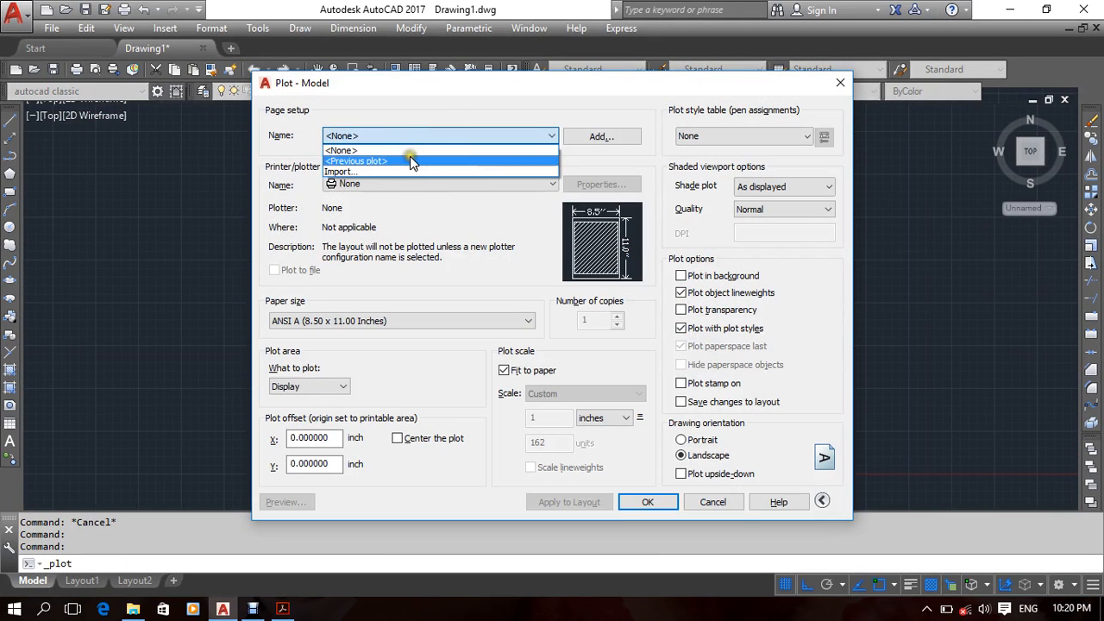
pyautogui.click(409, 157)
pyautogui.click(276, 506)
pyautogui.scroll(5, 678, 382)
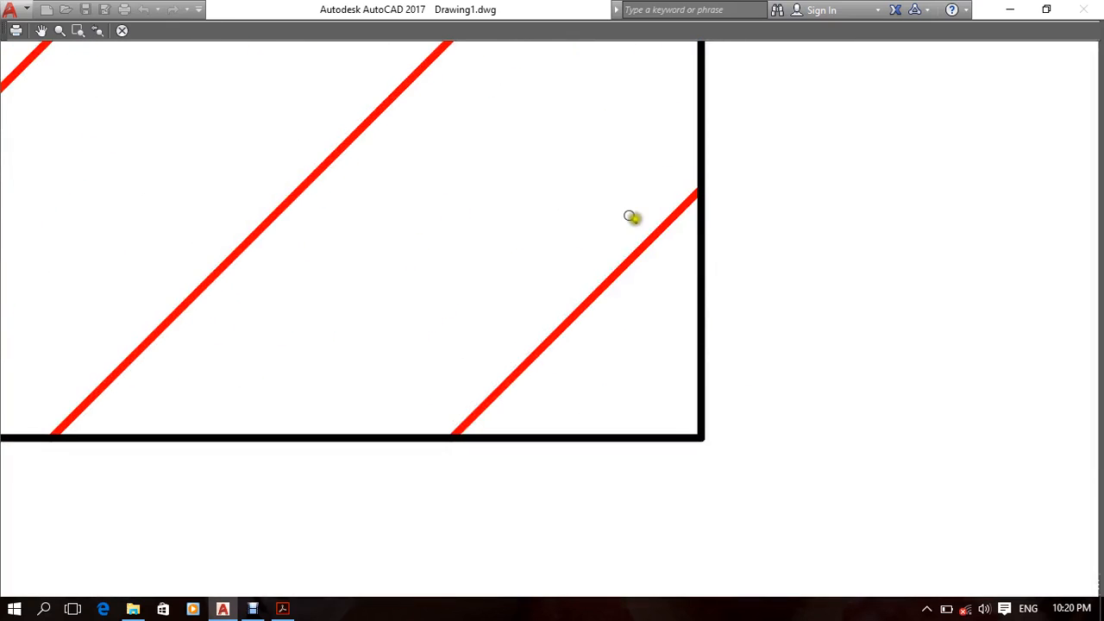
# Close the plot preview and copy the hatched rectangle straight down, leaving a small gap below the original.
pyautogui.scroll(-5, 631, 217)
pyautogui.press('Escape')
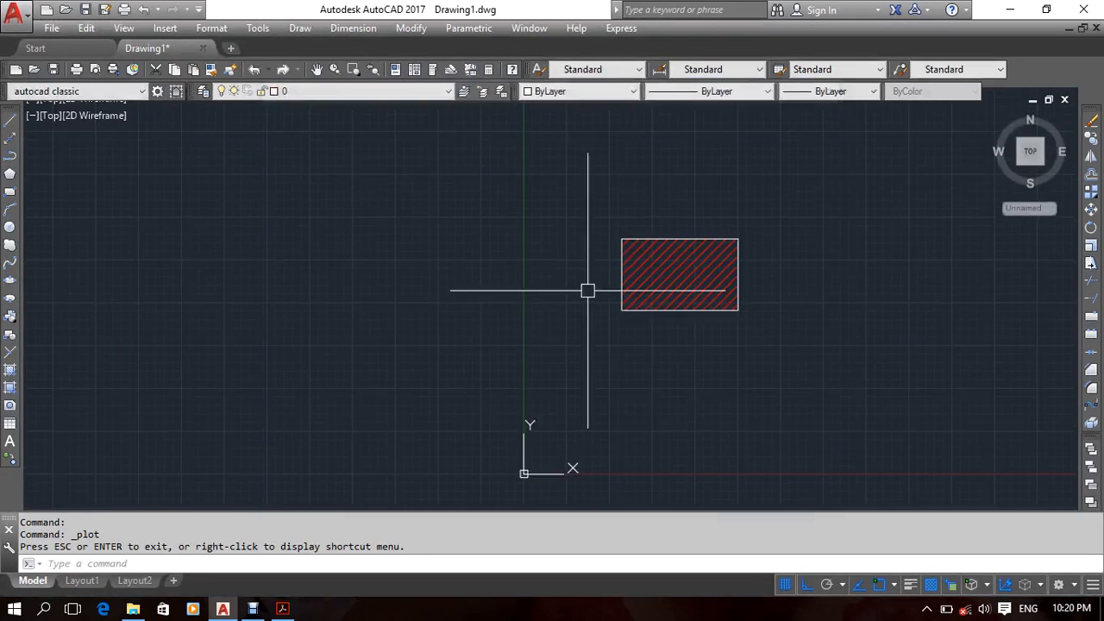
pyautogui.moveTo(598, 311); pyautogui.dragTo(575, 314, button='middle')
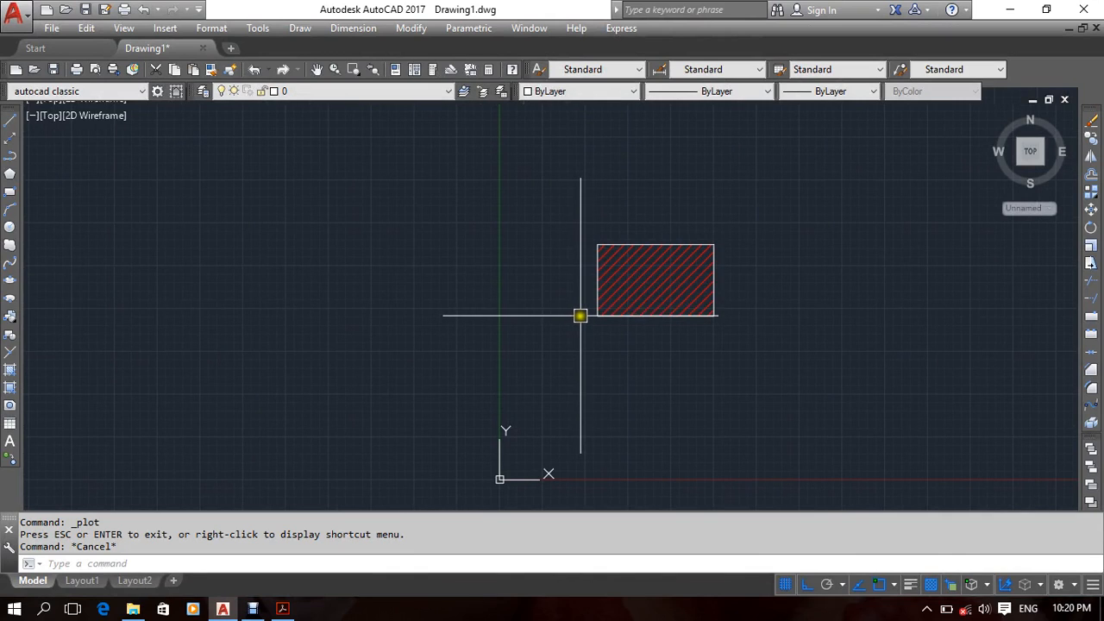
pyautogui.write('CO')
pyautogui.press('Return')
pyautogui.click(697, 340)
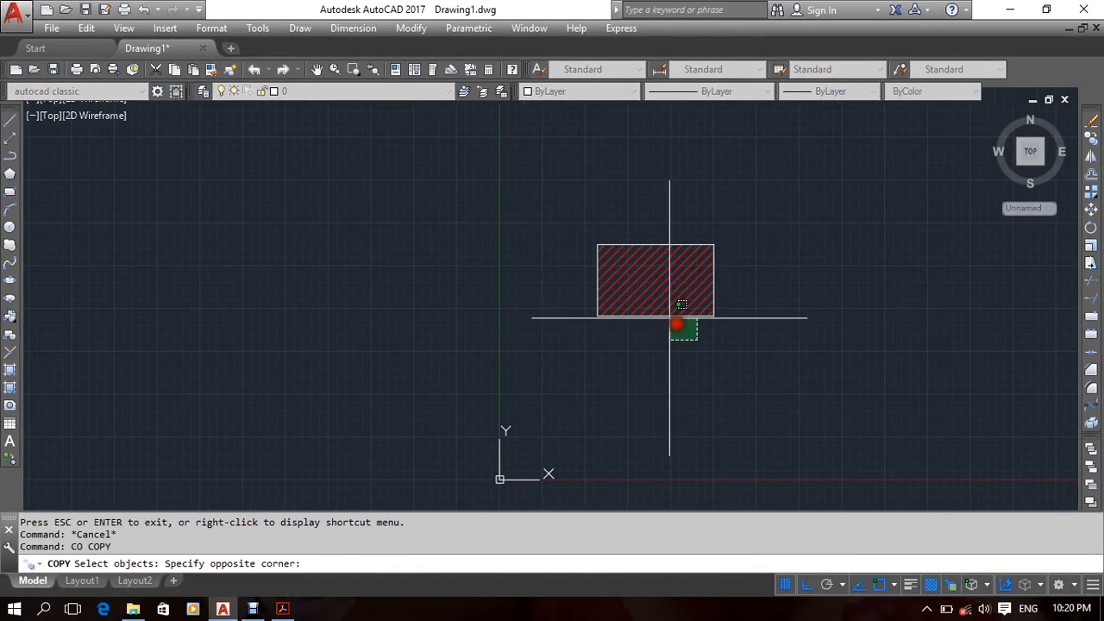
pyautogui.click(624, 262)
pyautogui.press('Return')
pyautogui.click(528, 264)
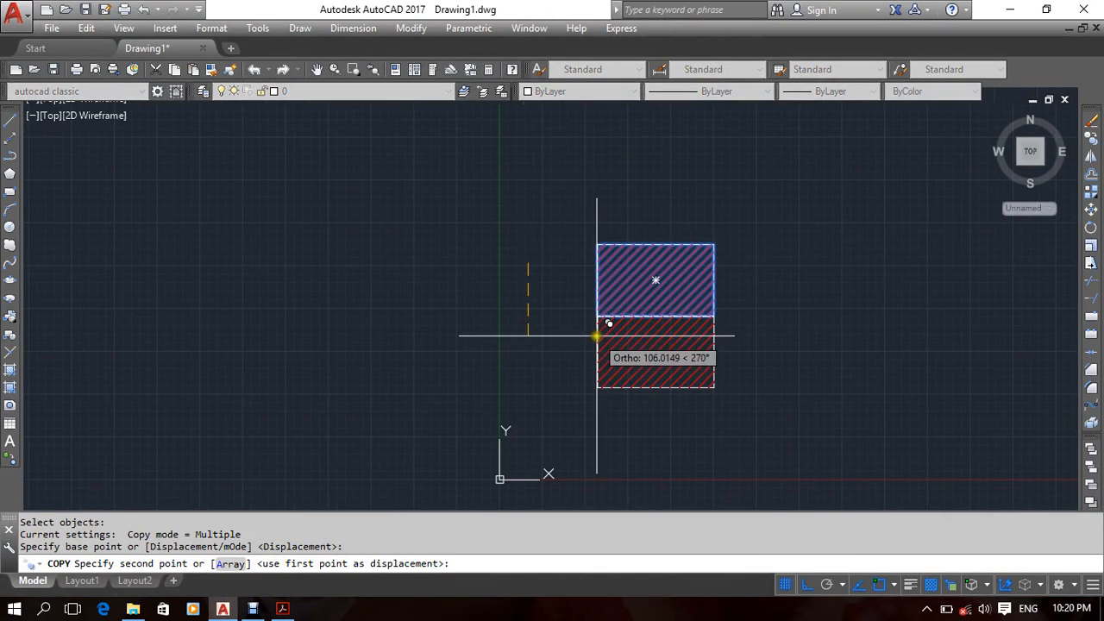
pyautogui.click(598, 344)
pyautogui.press('Return')
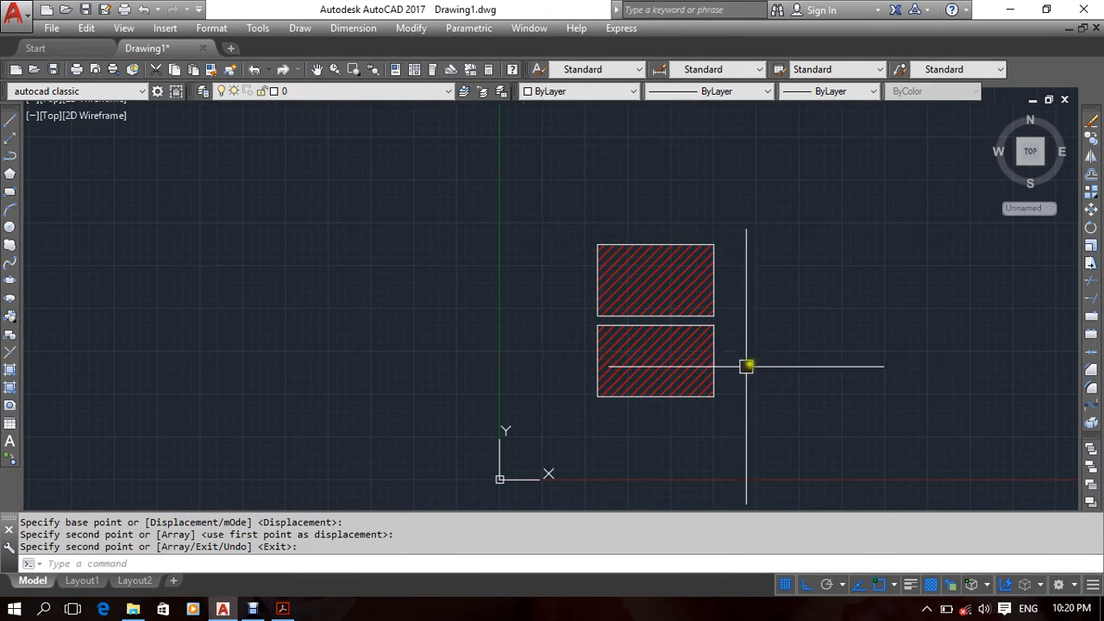
# Copy both hatched rectangles horizontally to the right with a small gap, forming a two-by-two grid.
pyautogui.moveTo(744, 359); pyautogui.dragTo(749, 349, button='middle')
pyautogui.press('Return')
pyautogui.click(764, 269)
pyautogui.click(691, 350)
pyautogui.press('Return')
pyautogui.click(786, 311)
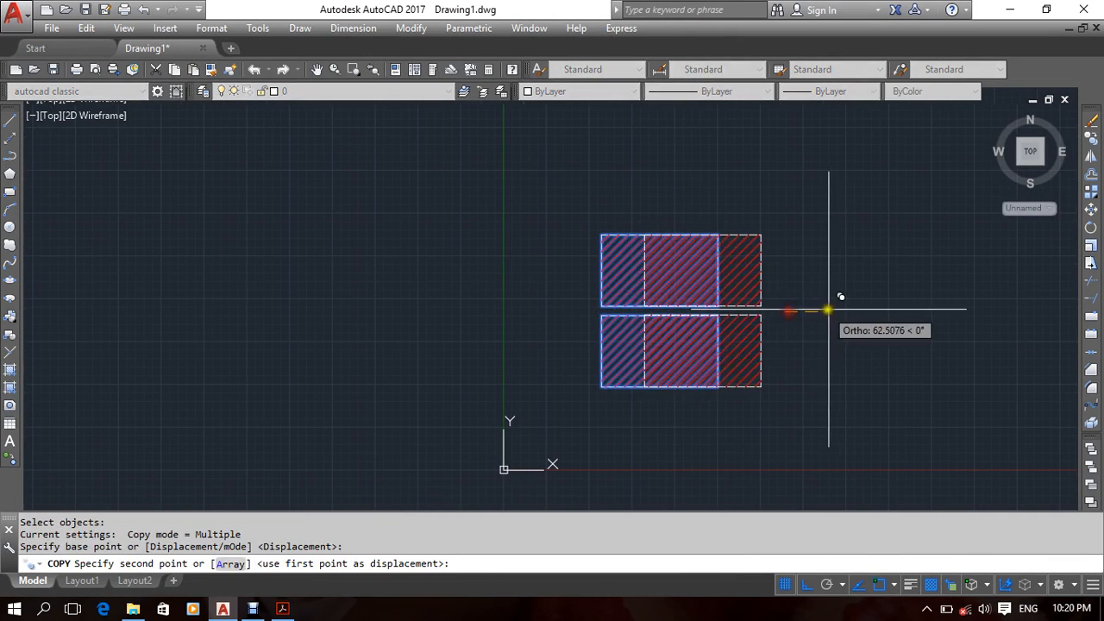
pyautogui.click(917, 308)
pyautogui.press('Return')
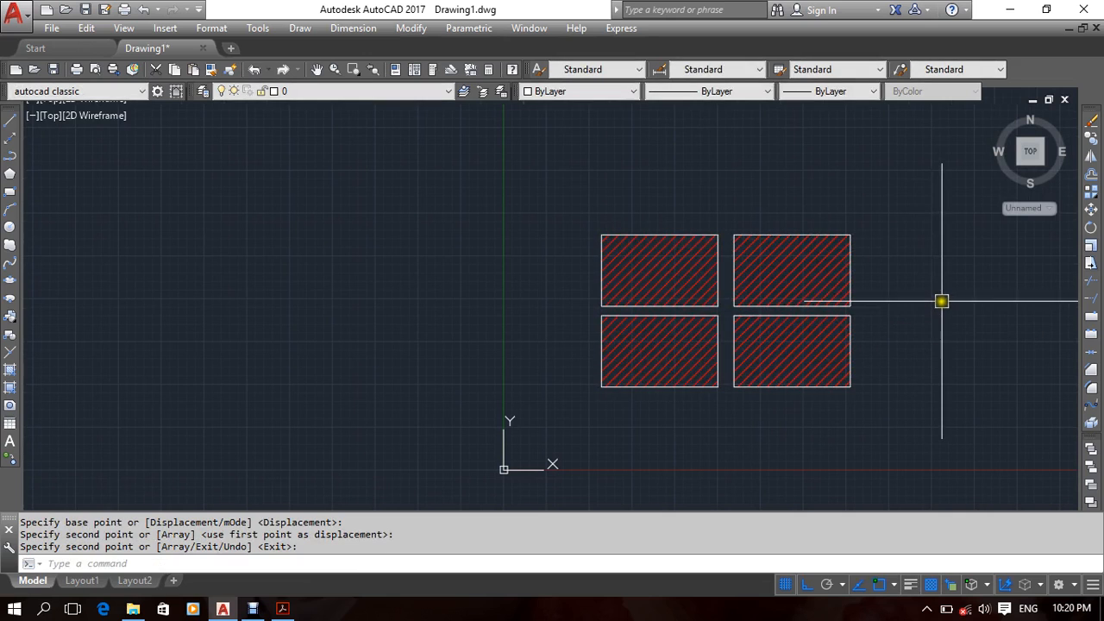
pyautogui.press('Escape')
pyautogui.press('Escape')
pyautogui.press('Escape')
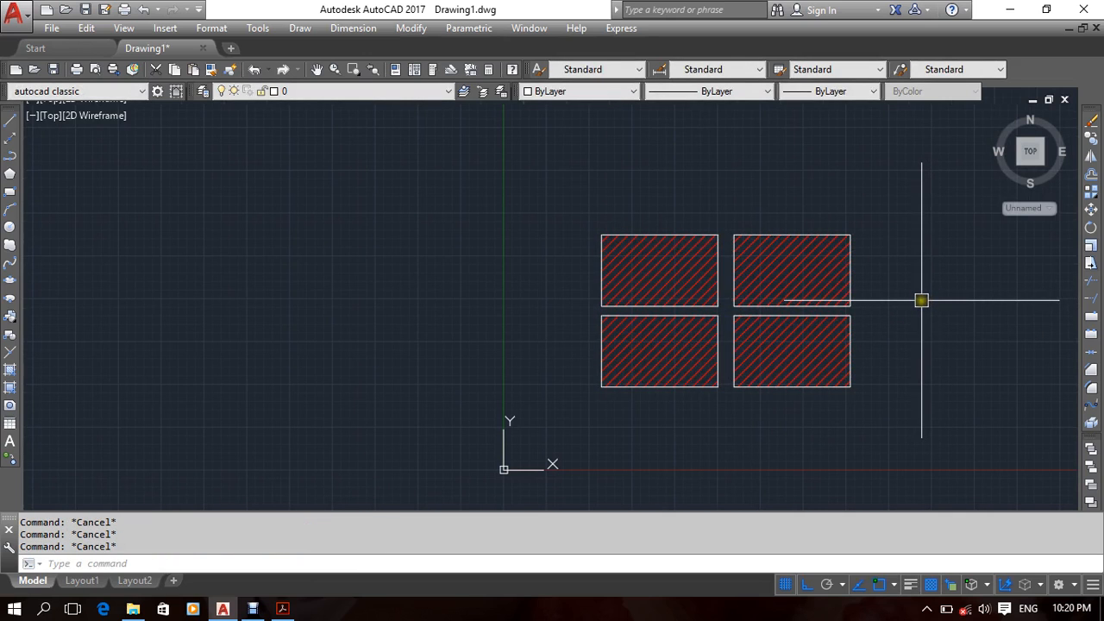
# Set up a plot with the previous plot settings, window the plot area around all four rectangles, and preview it.
pyautogui.hotkey('ctrl', 'p')
pyautogui.click(362, 137)
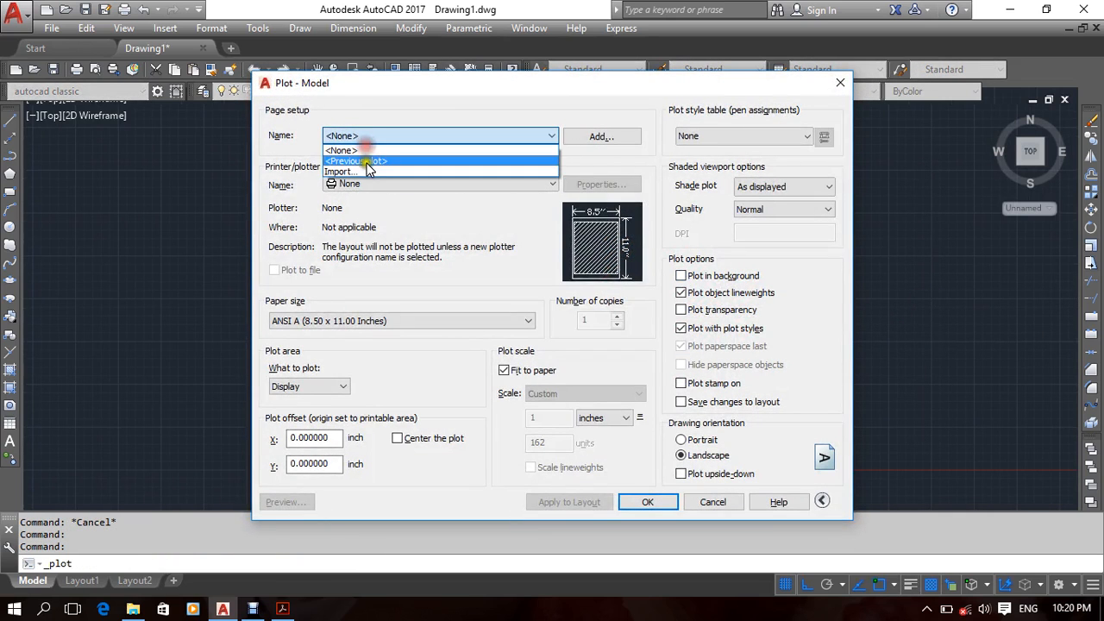
pyautogui.click(363, 162)
pyautogui.click(399, 386)
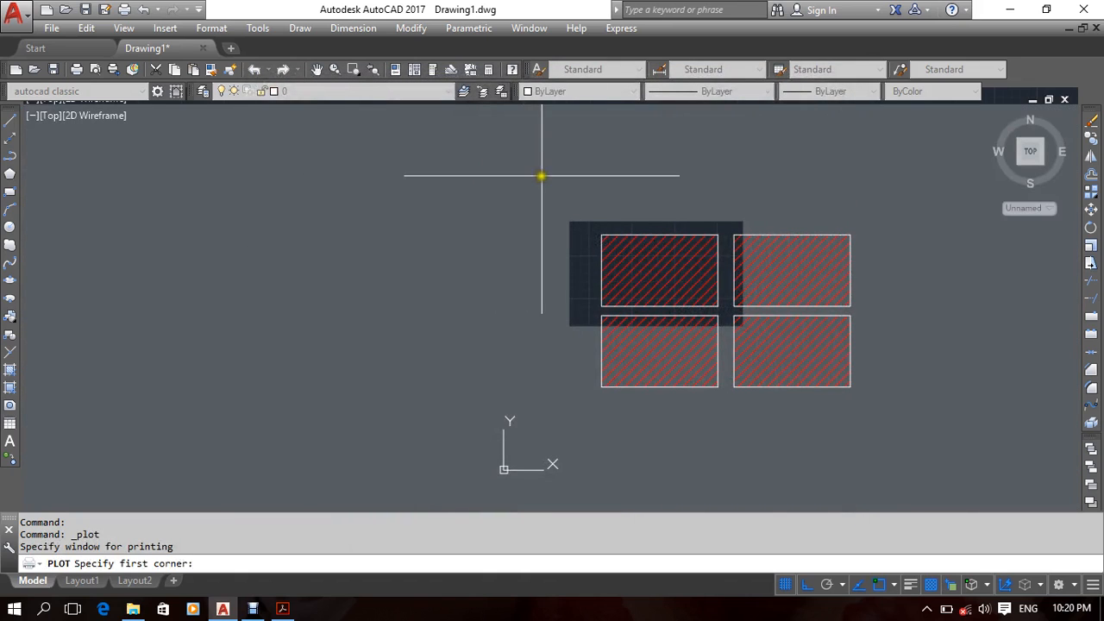
pyautogui.click(570, 219)
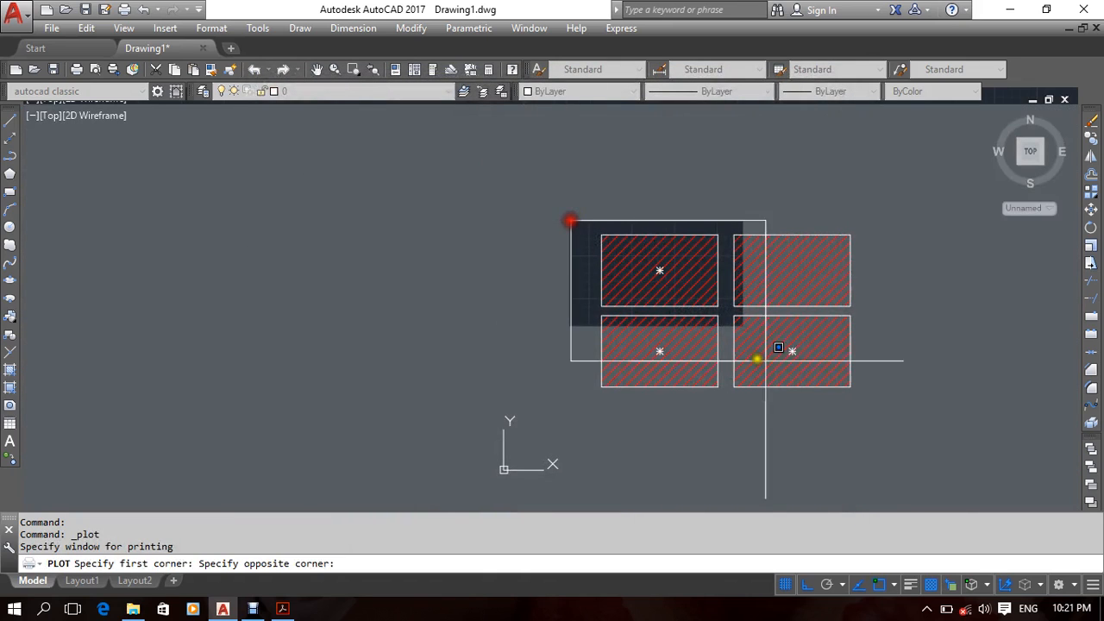
pyautogui.click(871, 411)
pyautogui.click(285, 502)
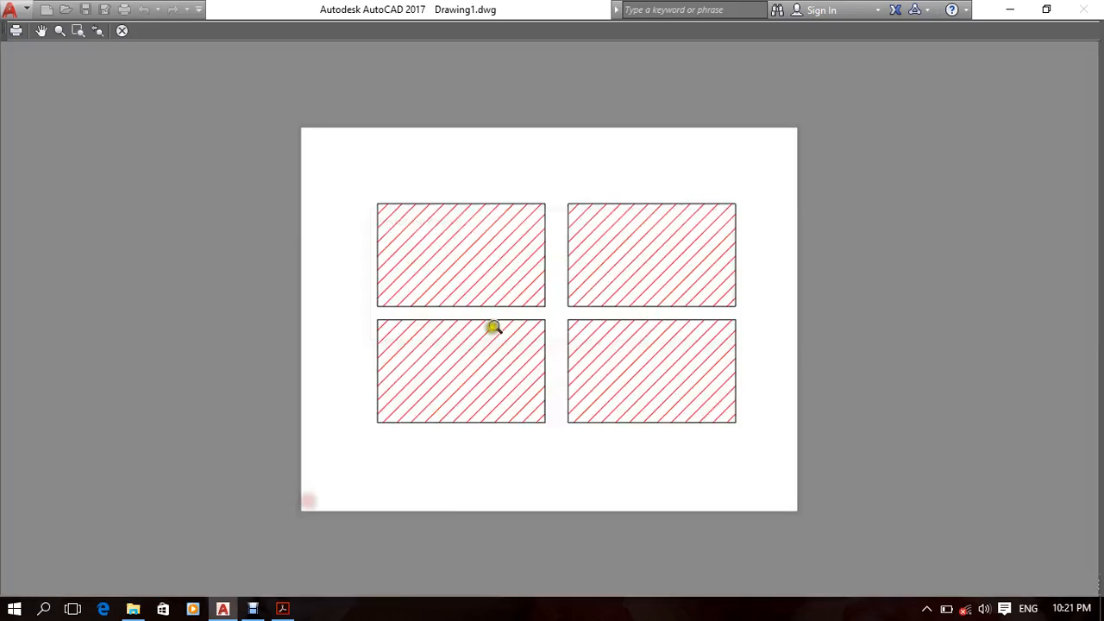
# Examine in the plot preview how the red hatch lines meet the black rectangle borders, and close the preview.
pyautogui.scroll(4, 694, 432)
pyautogui.scroll(2, 582, 308)
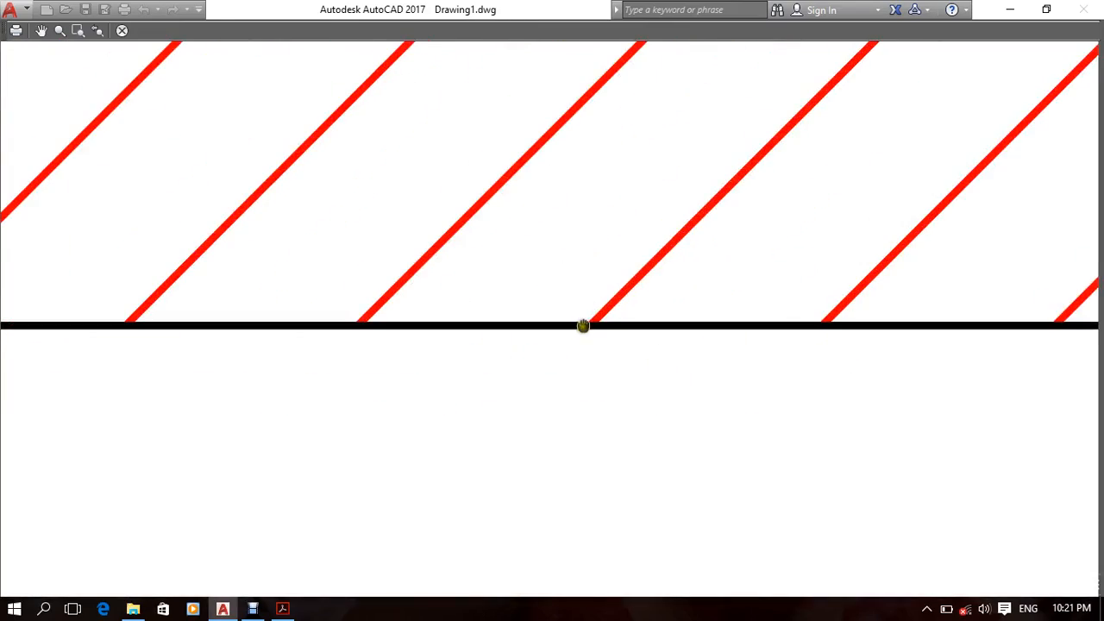
pyautogui.scroll(-6, 434, 313)
pyautogui.scroll(4, 363, 52)
pyautogui.scroll(-6, 756, 165)
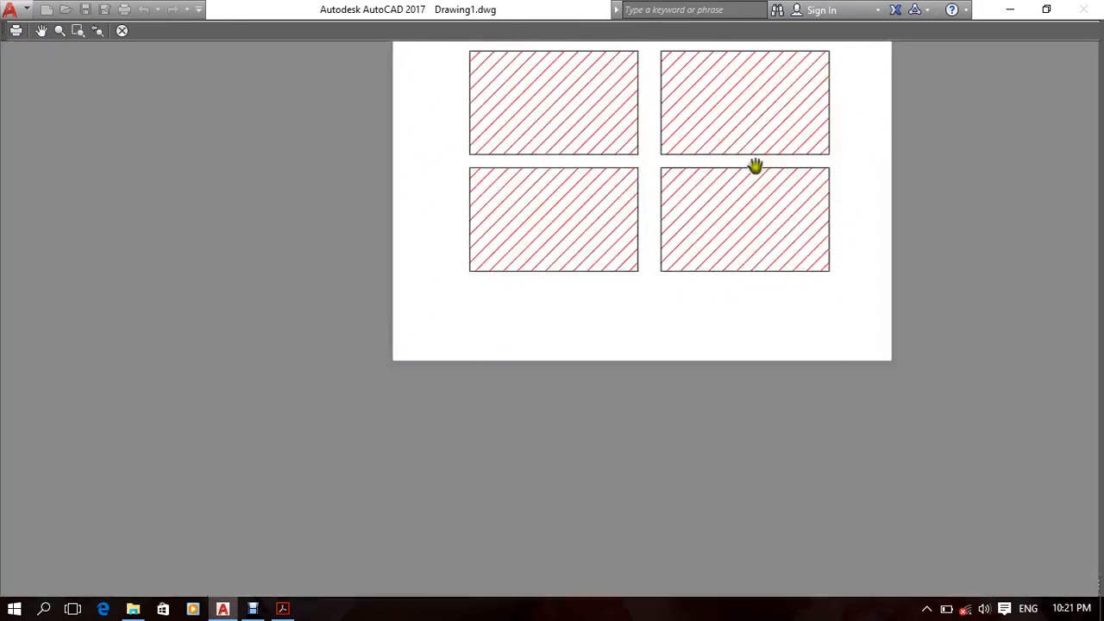
pyautogui.scroll(5, 510, 138)
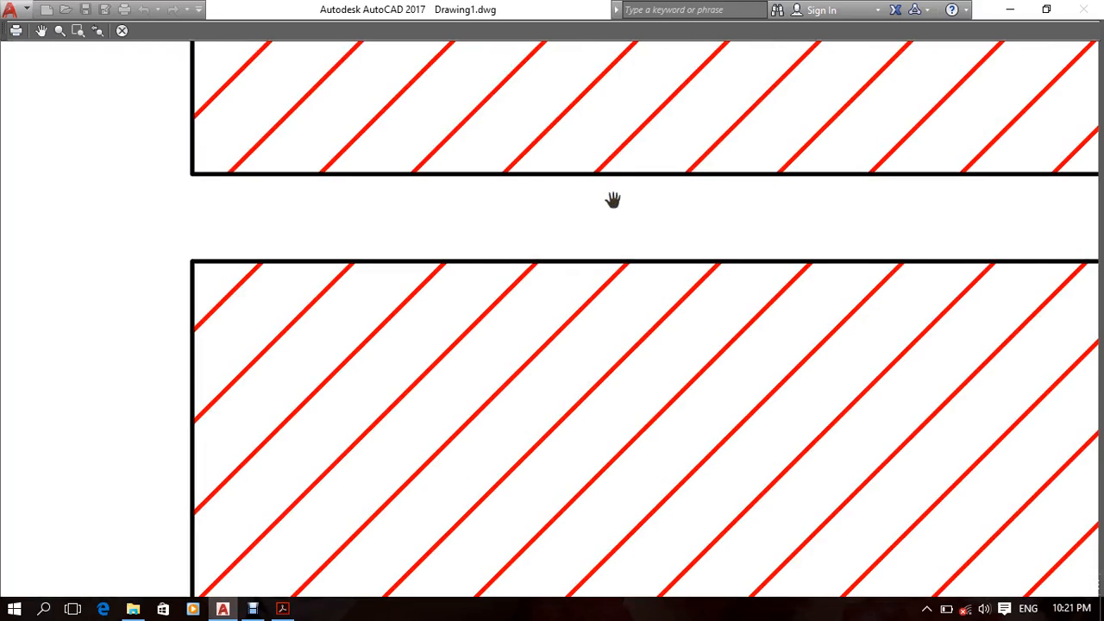
pyautogui.press('Escape')
pyautogui.press('Escape')
pyautogui.press('Escape')
# Edit the hatch of the lower-left rectangle and set its draw order to Send to Back.
pyautogui.scroll(4, 603, 335)
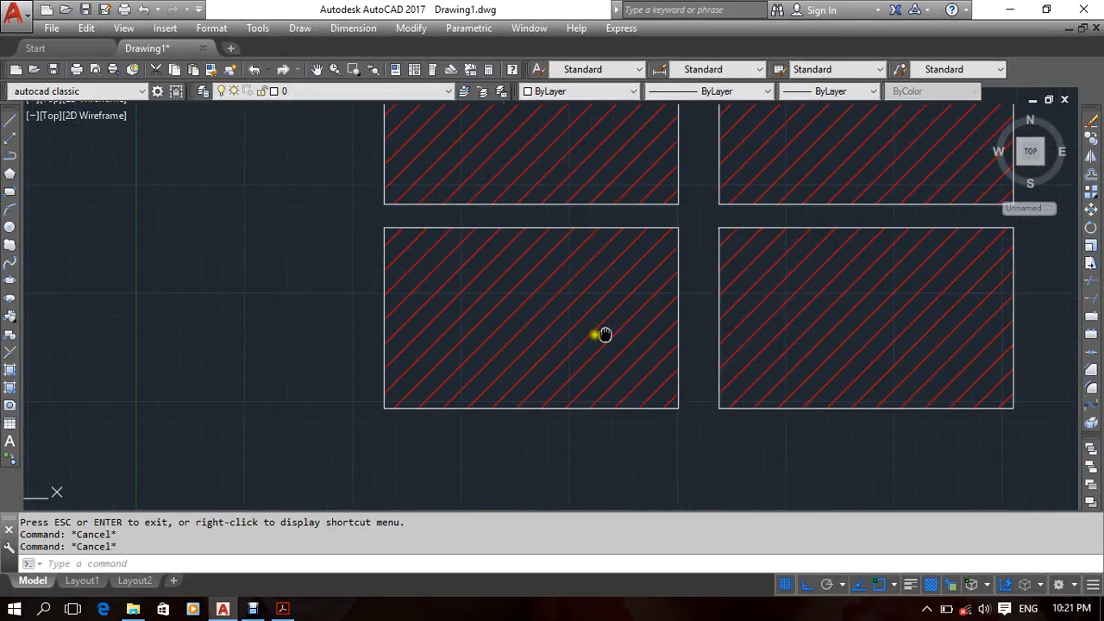
pyautogui.moveTo(604, 334); pyautogui.dragTo(565, 335, button='middle')
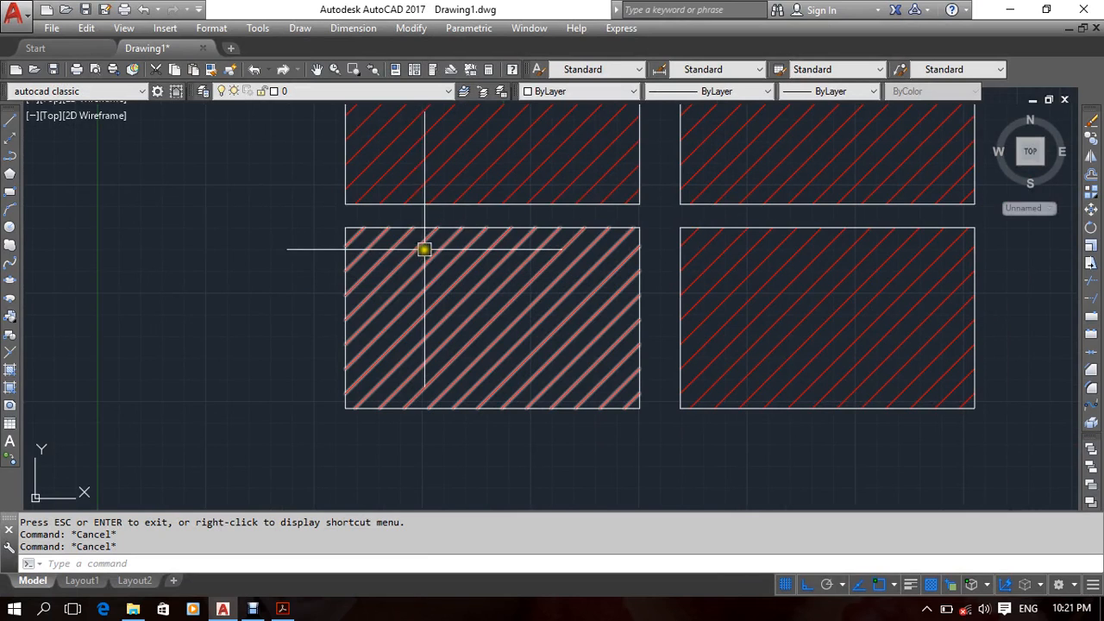
pyautogui.click(435, 286)
pyautogui.rightClick(247, 259)
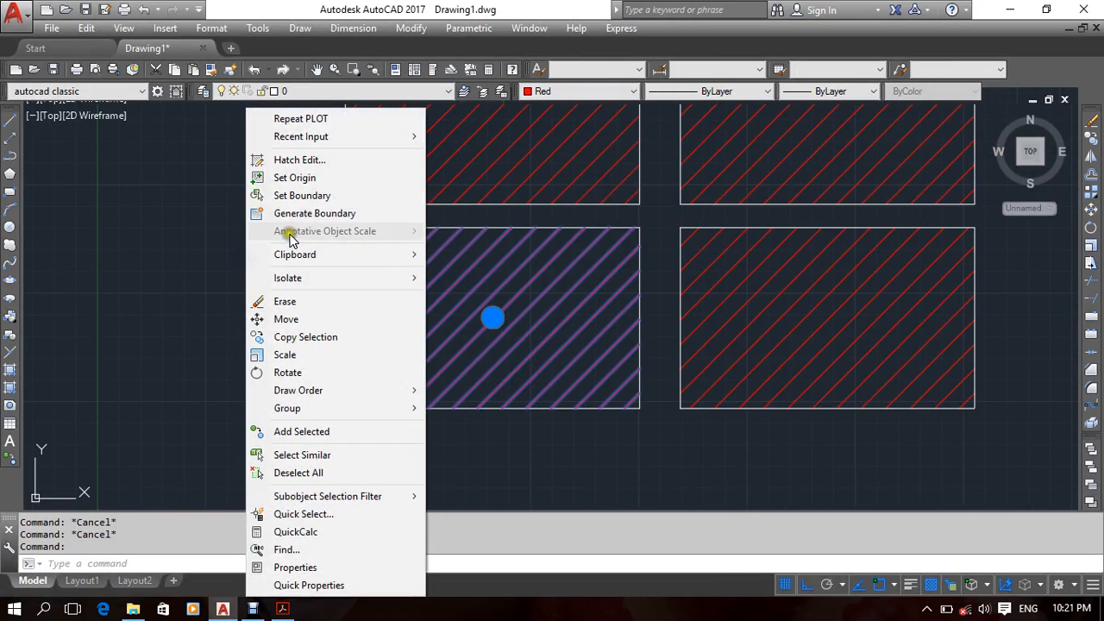
pyautogui.click(316, 160)
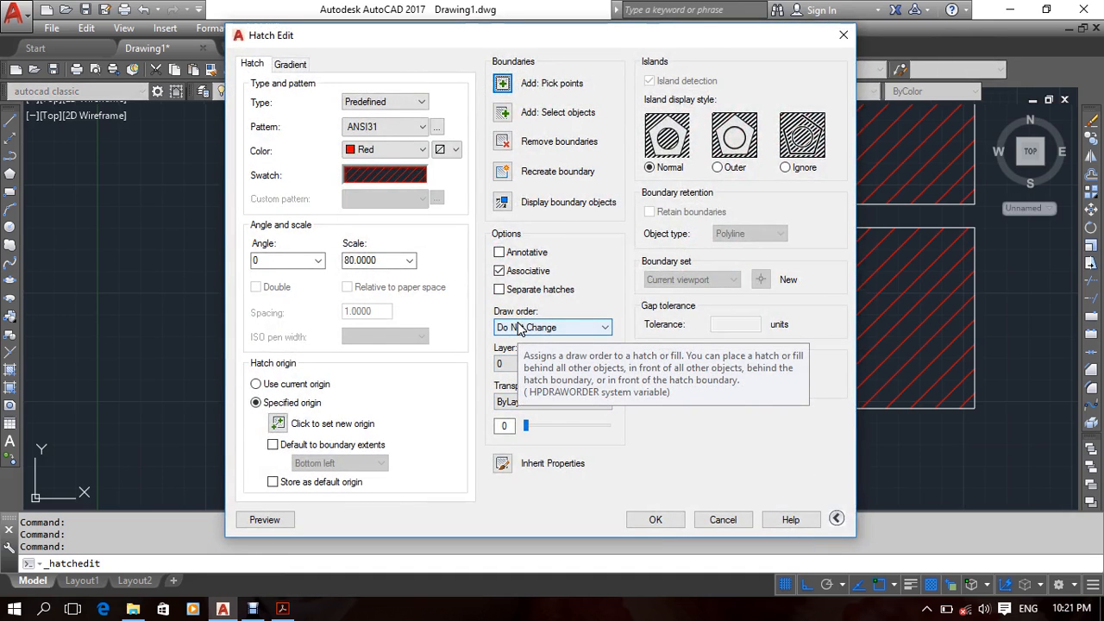
pyautogui.click(520, 329)
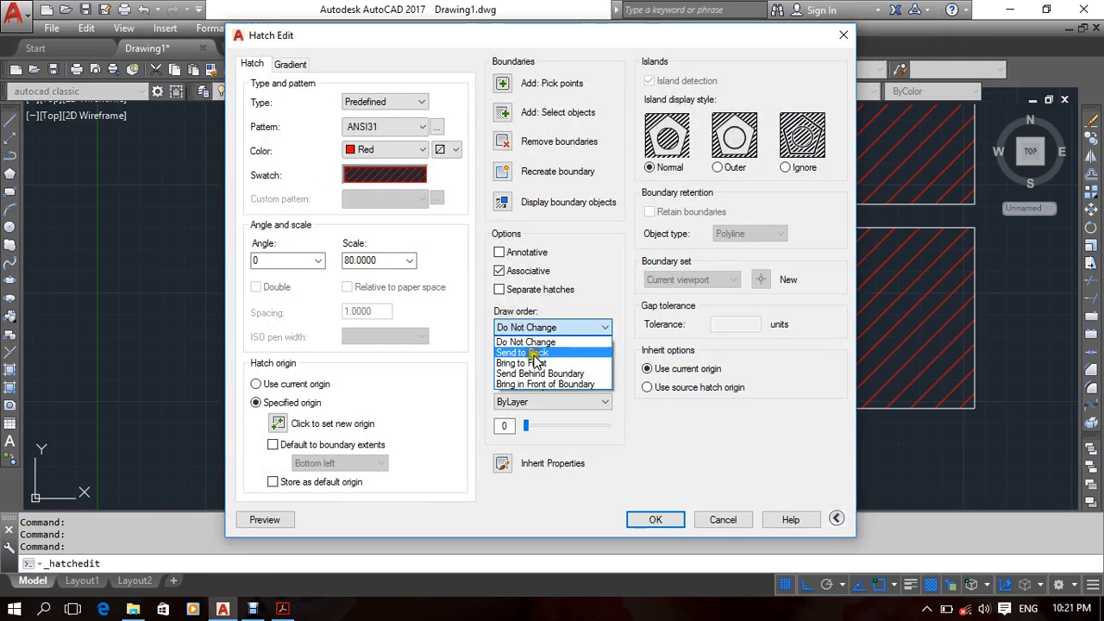
pyautogui.click(535, 352)
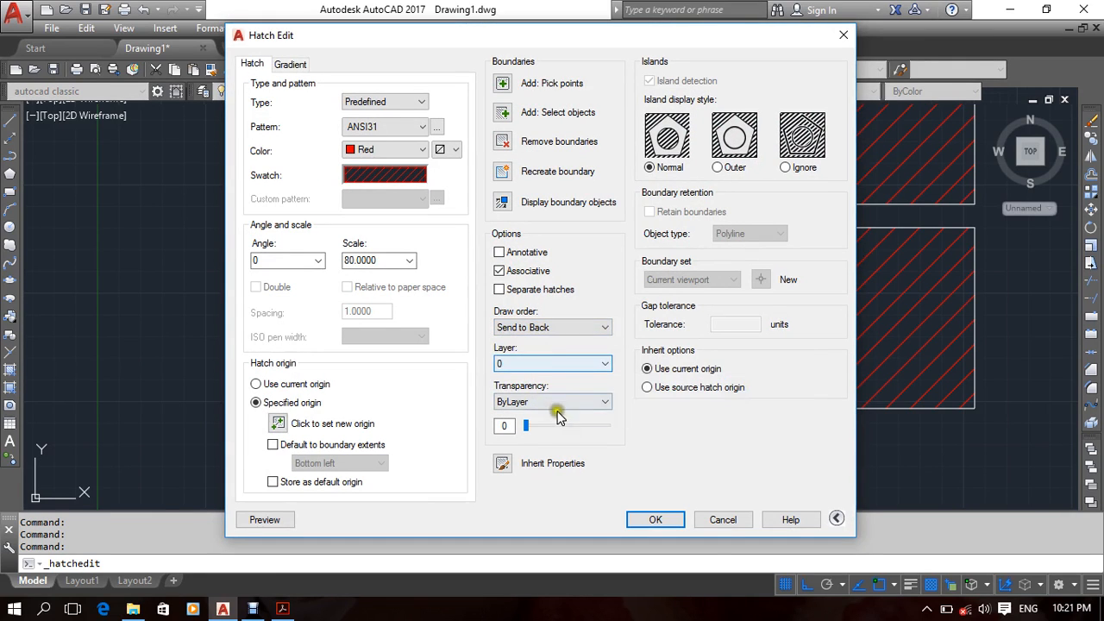
pyautogui.click(664, 528)
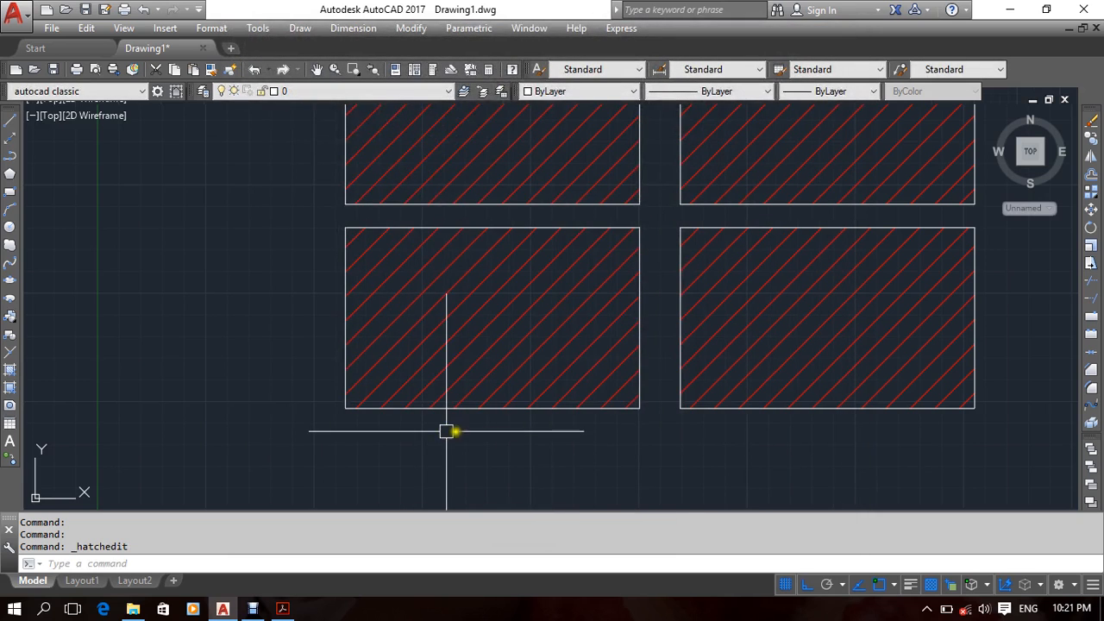
# Draw a circle with a radius of about 30 units at the centre of each of the two left rectangles.
pyautogui.moveTo(446, 431); pyautogui.dragTo(490, 451, button='middle')
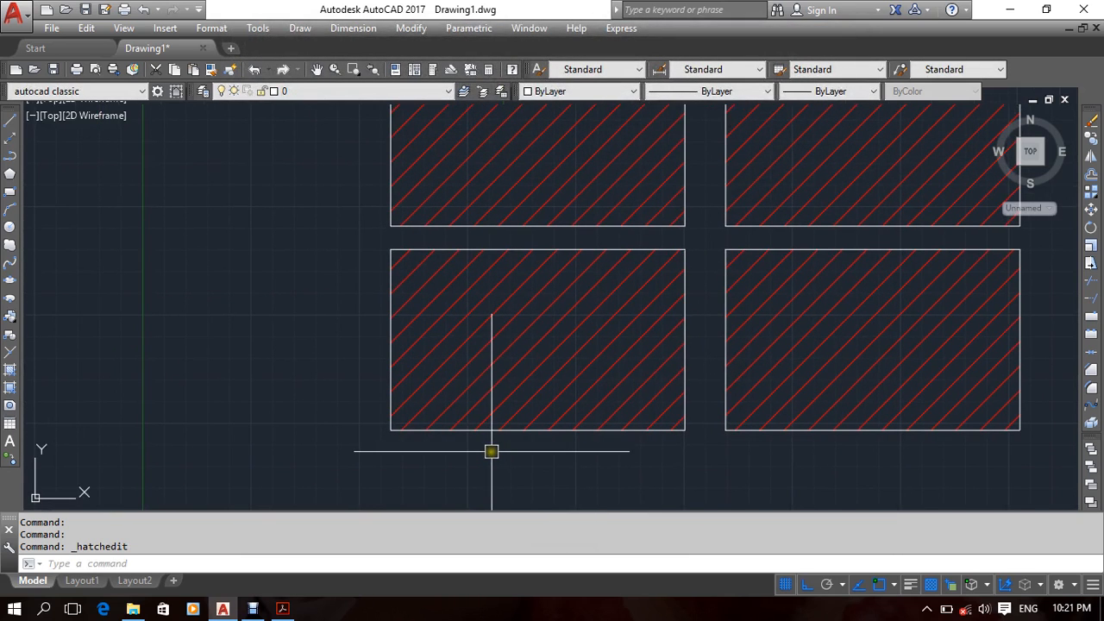
pyautogui.write('c')
pyautogui.press('Return')
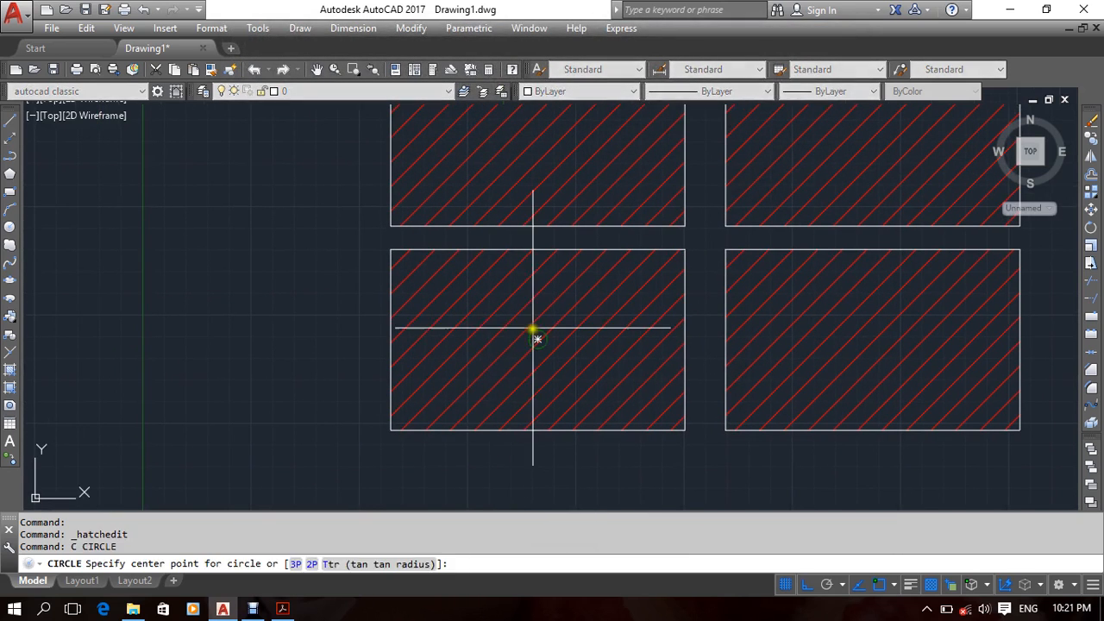
pyautogui.click(537, 339)
pyautogui.click(590, 334)
pyautogui.press('Return')
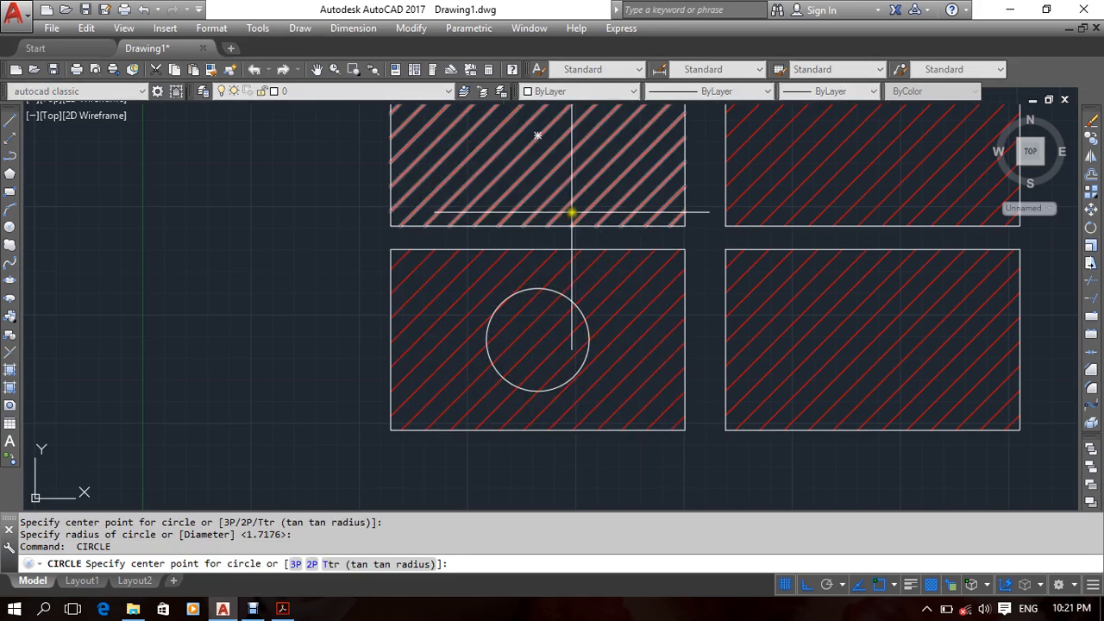
pyautogui.moveTo(556, 200); pyautogui.dragTo(535, 274, button='middle')
pyautogui.click(516, 208)
pyautogui.click(567, 209)
# Draw a circle of about 21 units radius centred in the upper-right rectangle and a larger one centred in the lower-right rectangle.
pyautogui.press('Return')
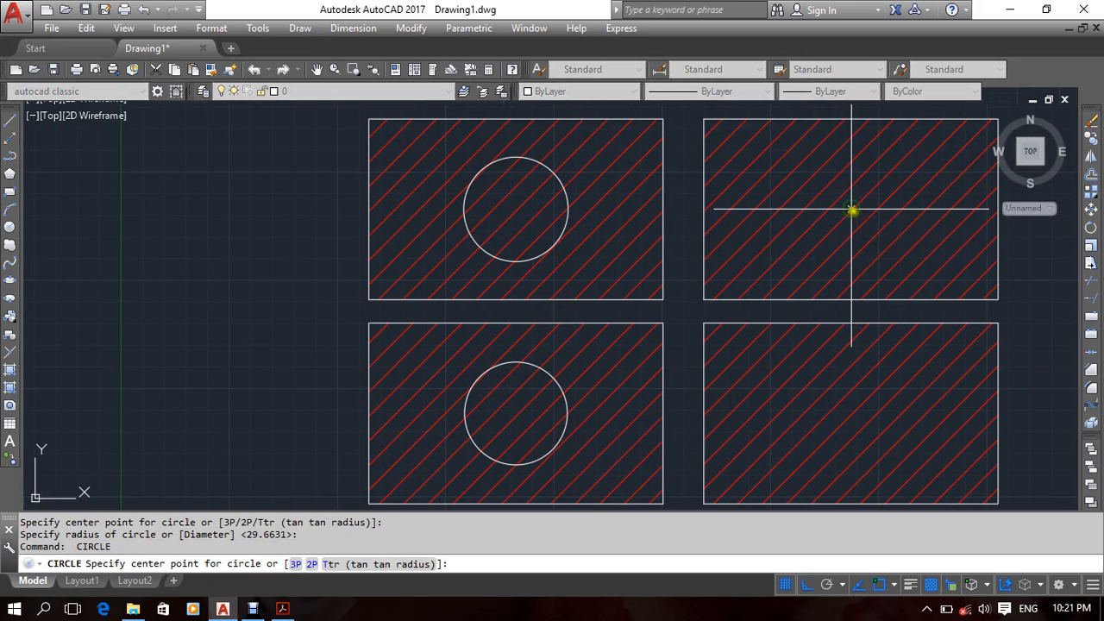
pyautogui.click(851, 210)
pyautogui.click(877, 235)
pyautogui.moveTo(826, 286); pyautogui.dragTo(667, 173, button='middle')
pyautogui.press('Return')
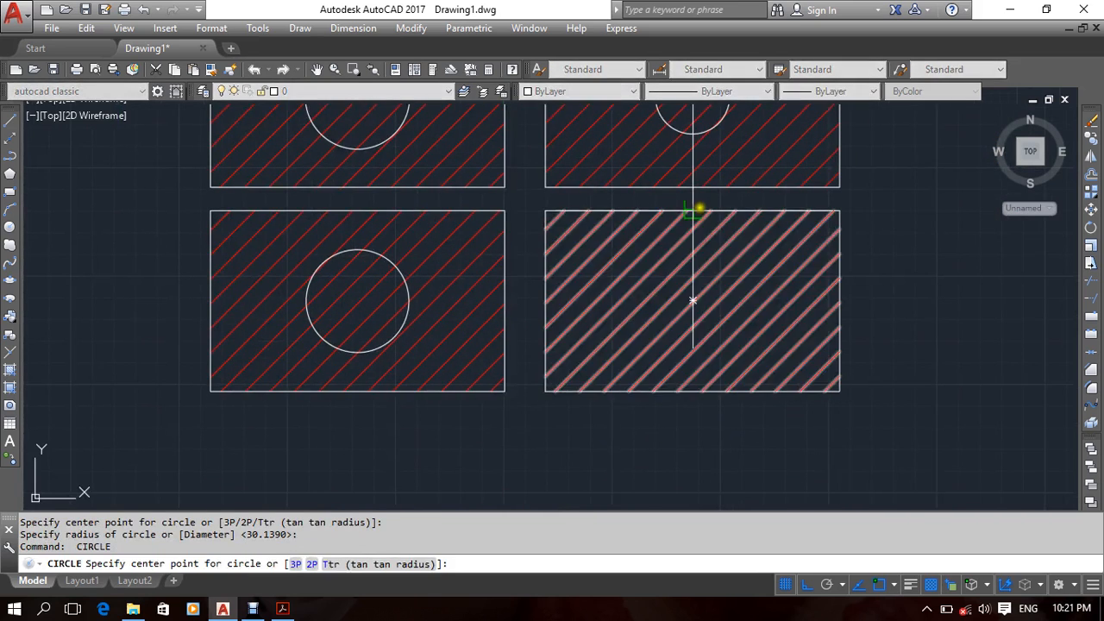
pyautogui.click(693, 301)
pyautogui.click(751, 288)
pyautogui.moveTo(681, 355); pyautogui.dragTo(715, 357, button='middle')
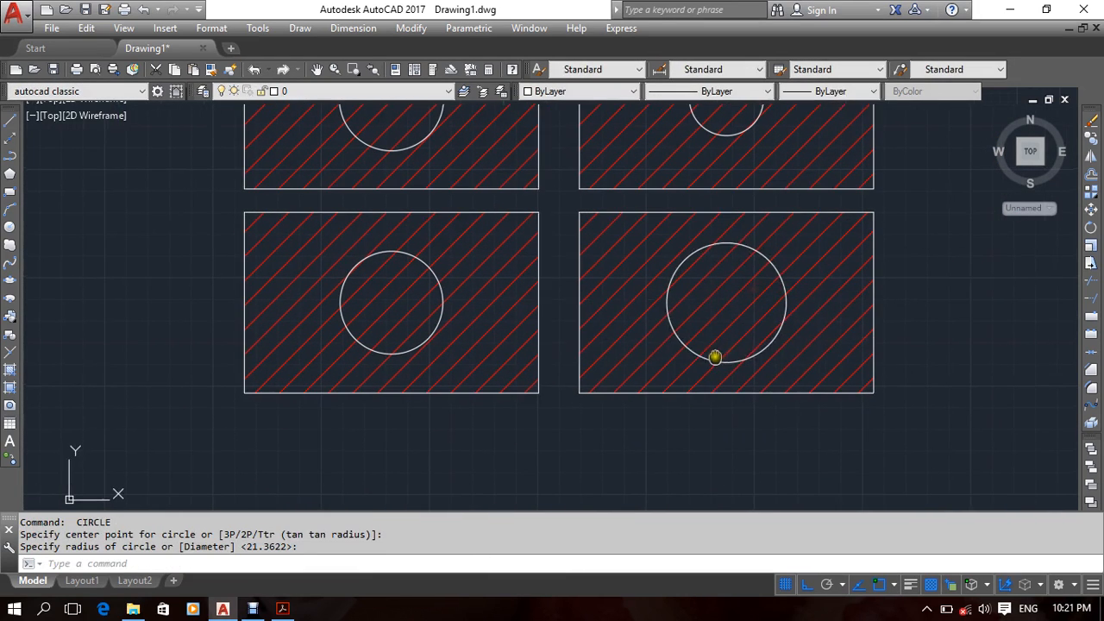
# Preview the plot of the four rectangles with circles using the previous plot settings.
pyautogui.hotkey('ctrl', 'p')
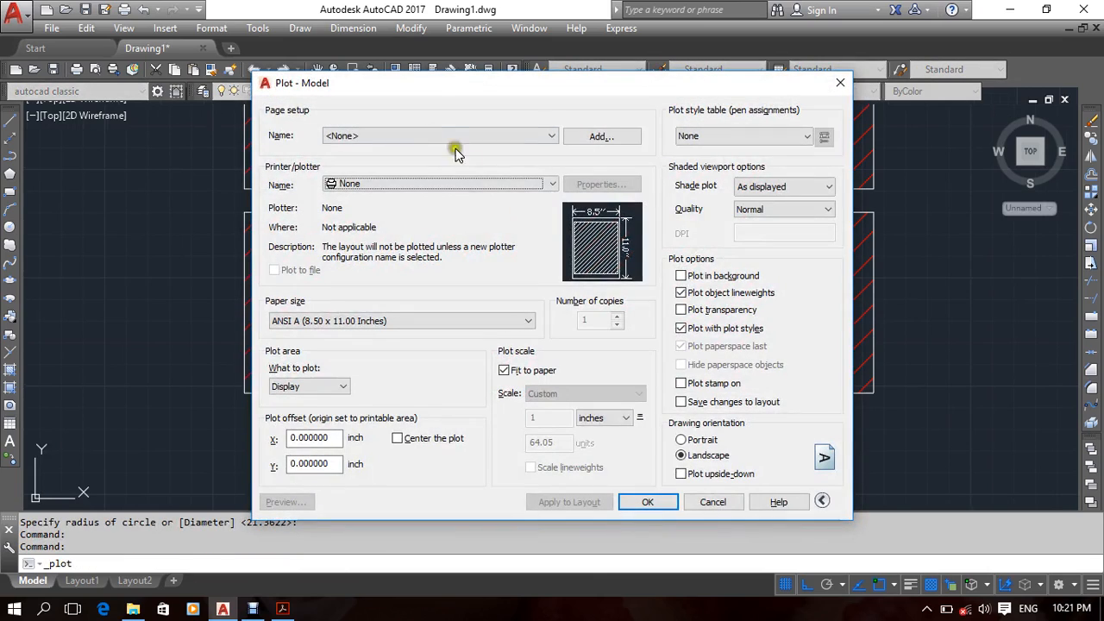
pyautogui.click(402, 135)
pyautogui.click(410, 160)
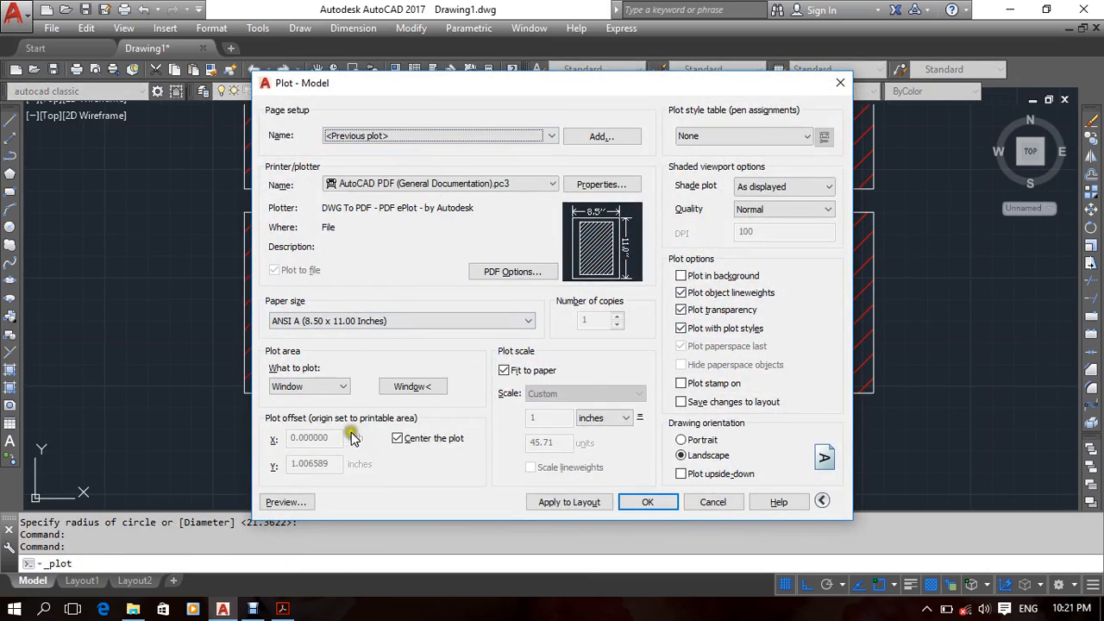
pyautogui.click(284, 502)
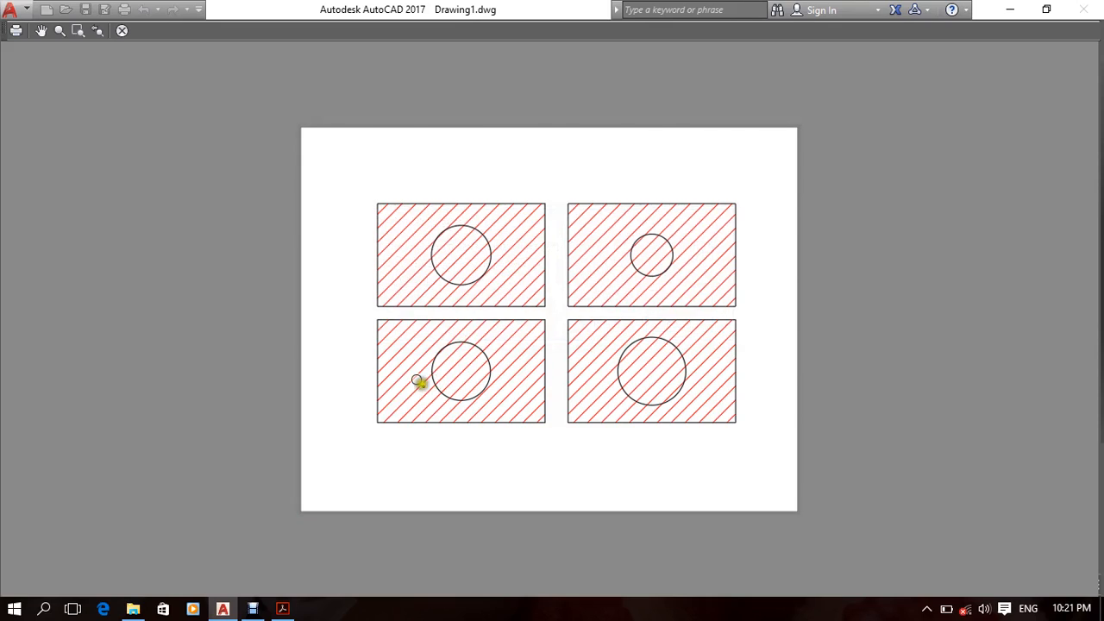
# Examine in the plot preview how the hatch lines and circles overlap in the different rectangles.
pyautogui.scroll(6, 417, 380)
pyautogui.scroll(4, 480, 342)
pyautogui.moveTo(551, 155); pyautogui.dragTo(458, 273, button='middle')
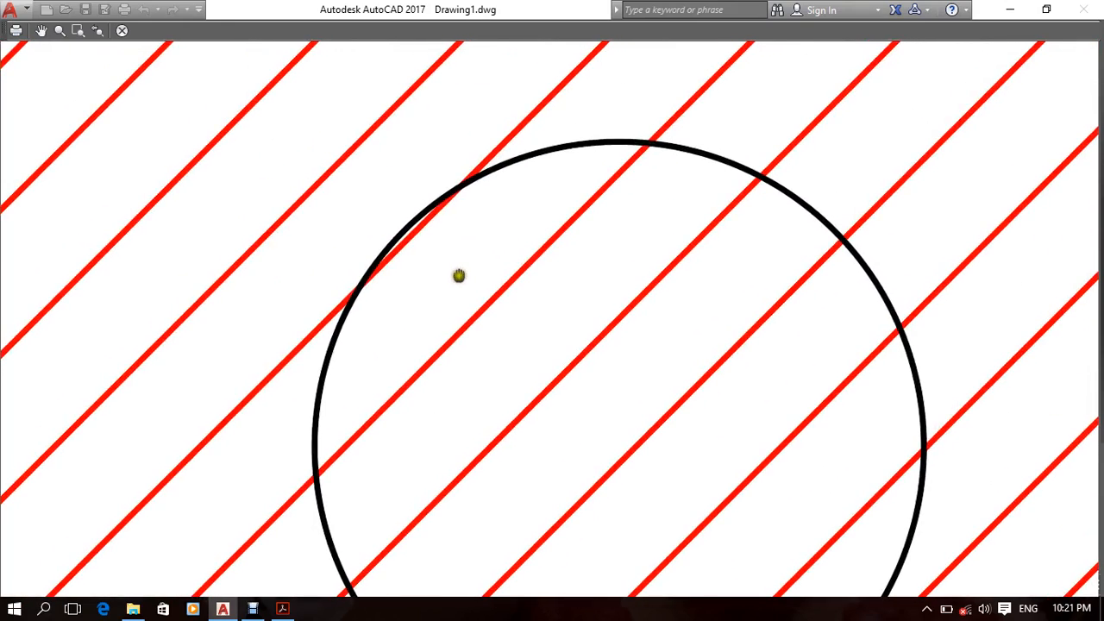
pyautogui.moveTo(731, 205); pyautogui.dragTo(741, 201, button='middle')
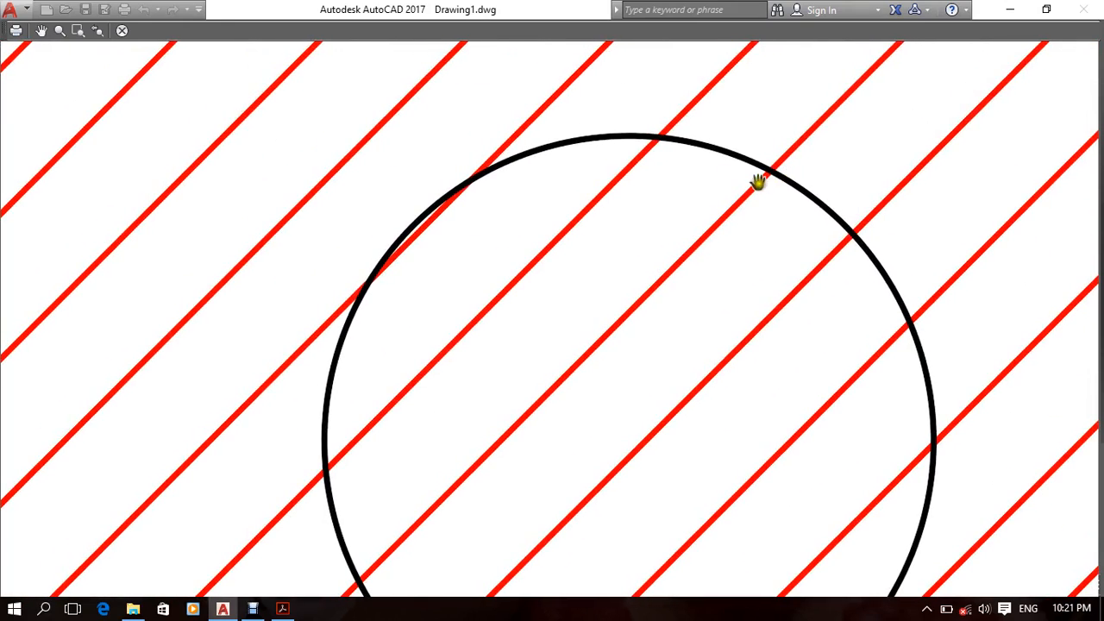
pyautogui.scroll(-6, 756, 207)
pyautogui.scroll(8, 721, 144)
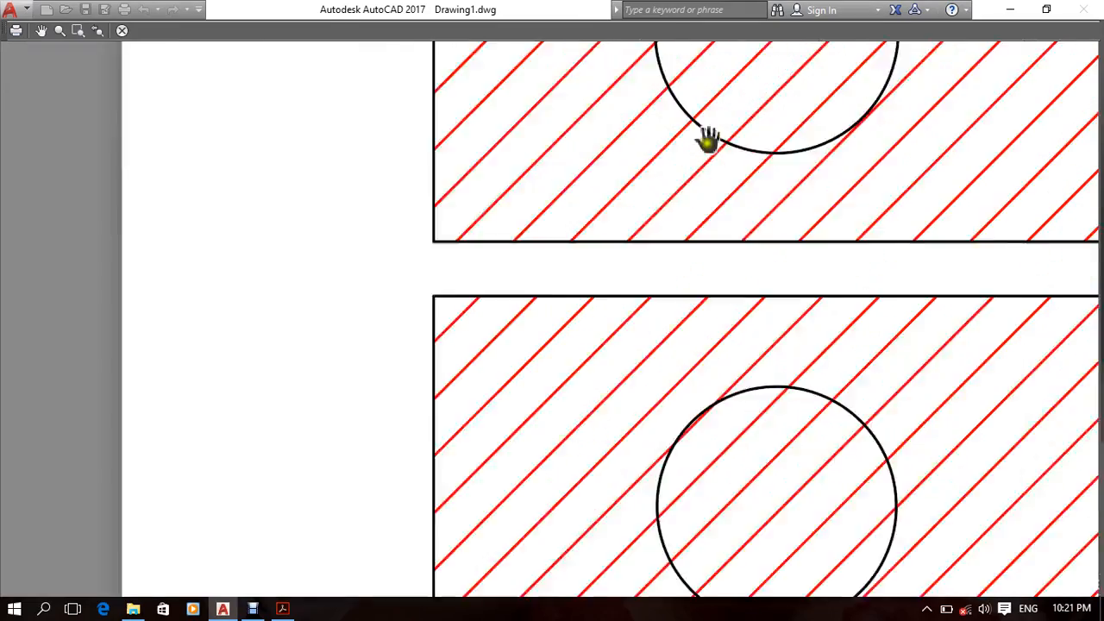
pyautogui.moveTo(746, 150); pyautogui.dragTo(607, 289, button='middle')
pyautogui.scroll(-6, 517, 315)
pyautogui.moveTo(1017, 281); pyautogui.dragTo(506, 320, button='middle')
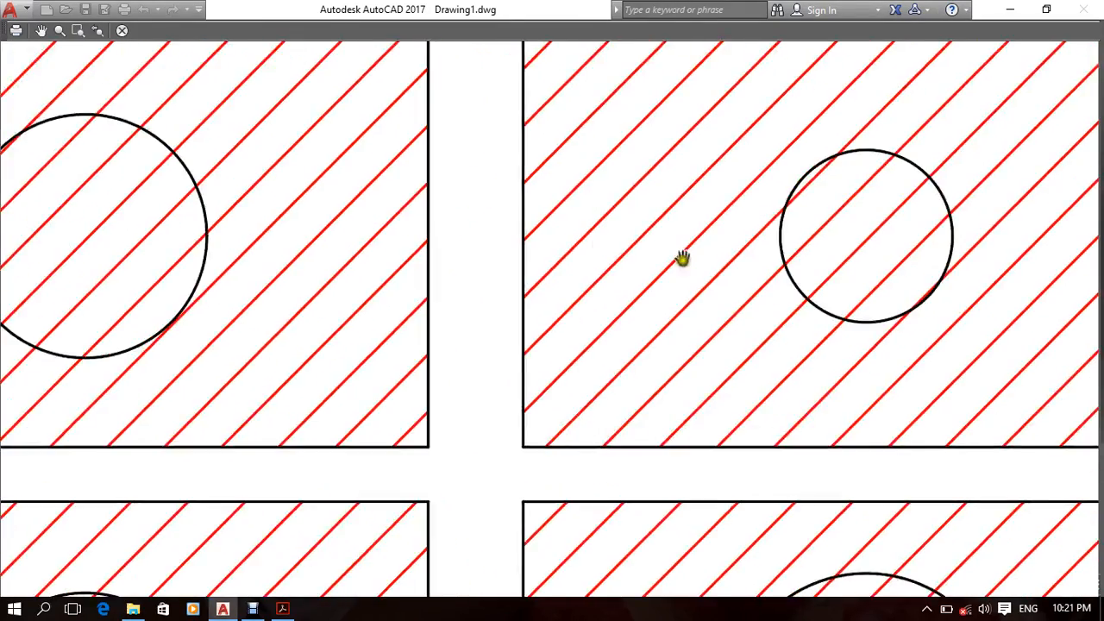
# Examine the circle and hatch overlaps in the two right rectangles and close the plot preview.
pyautogui.scroll(4, 684, 259)
pyautogui.scroll(2, 869, 259)
pyautogui.moveTo(871, 271); pyautogui.dragTo(540, 279, button='middle')
pyautogui.scroll(-8, 609, 233)
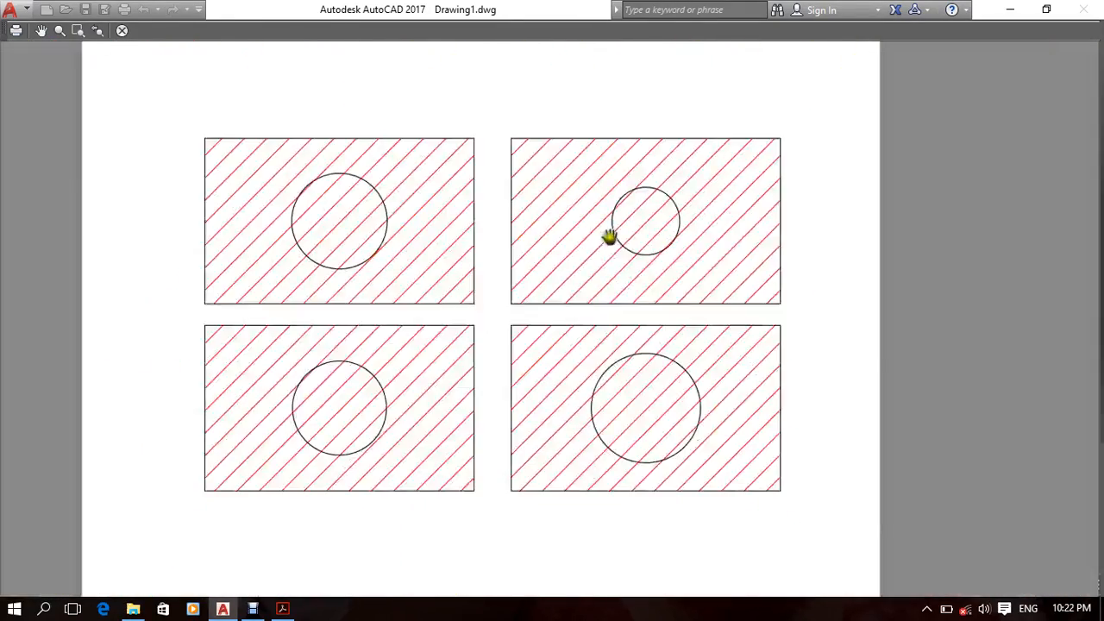
pyautogui.moveTo(691, 356); pyautogui.dragTo(667, 264, button='middle')
pyautogui.scroll(10, 655, 263)
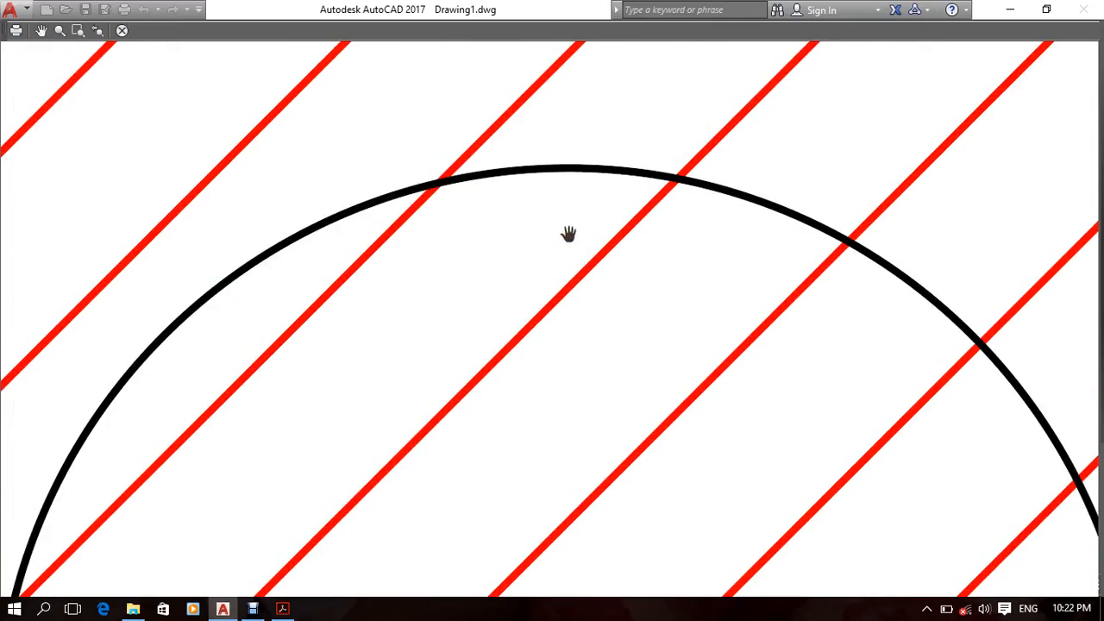
pyautogui.press('Escape')
# Edit the lower-right rectangle's hatch and set its draw order to Bring to Front.
pyautogui.scroll(-5, 639, 284)
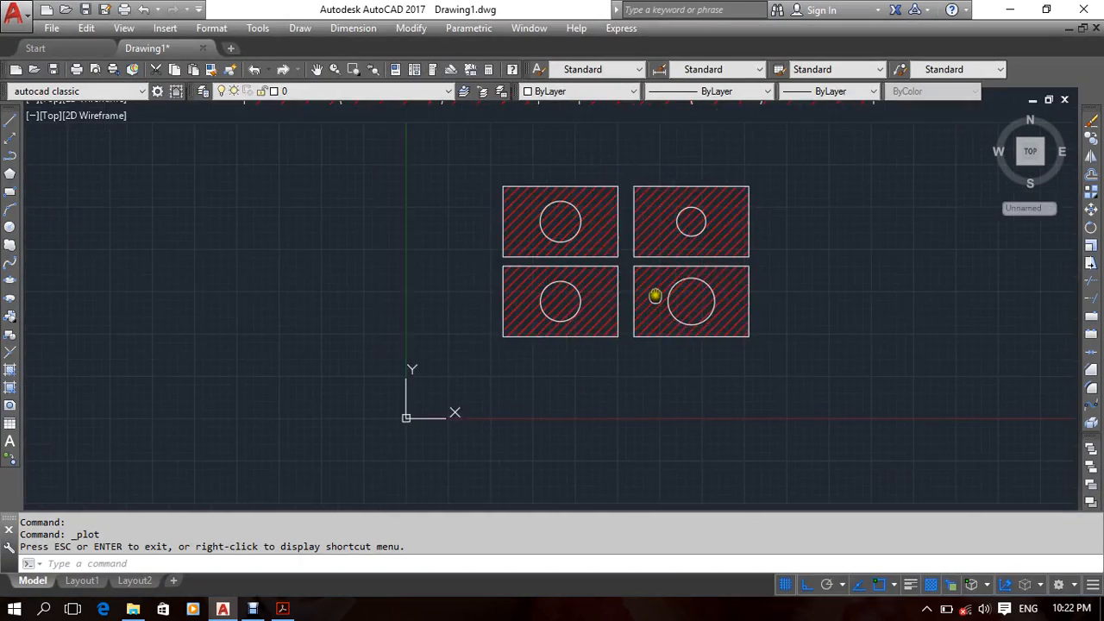
pyautogui.scroll(3, 647, 300)
pyautogui.scroll(4, 703, 321)
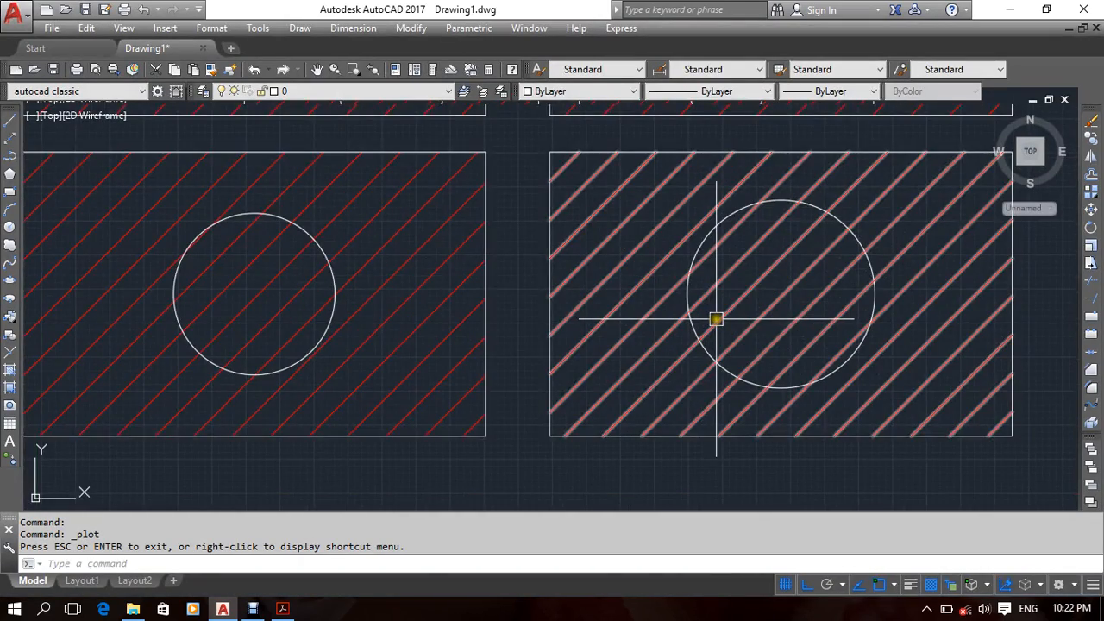
pyautogui.moveTo(706, 301); pyautogui.dragTo(531, 281, button='middle')
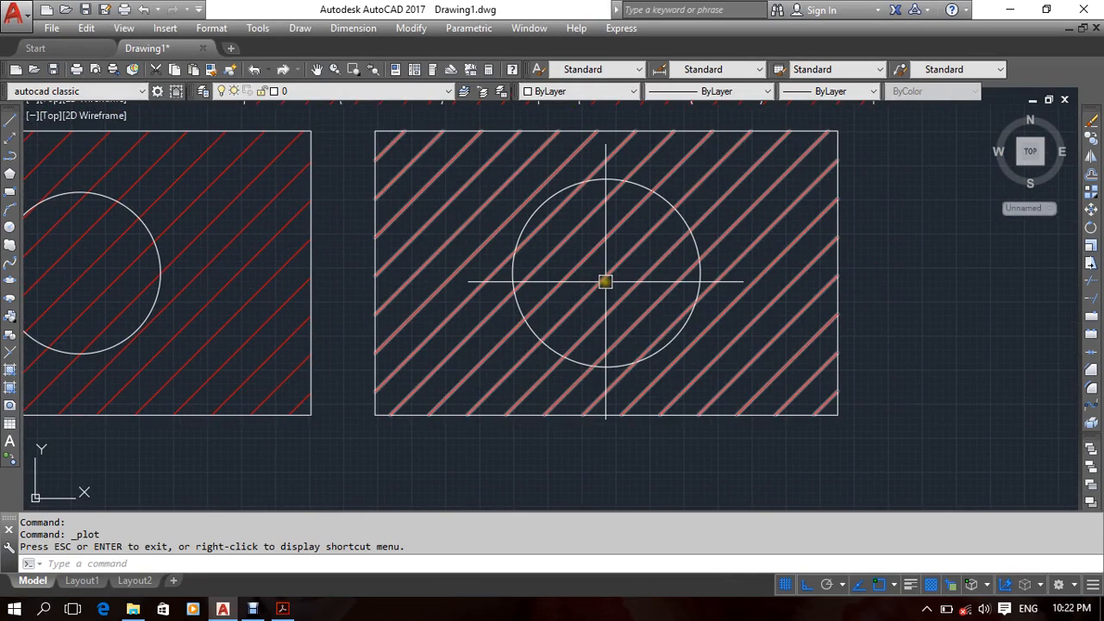
pyautogui.click(606, 280)
pyautogui.rightClick(605, 280)
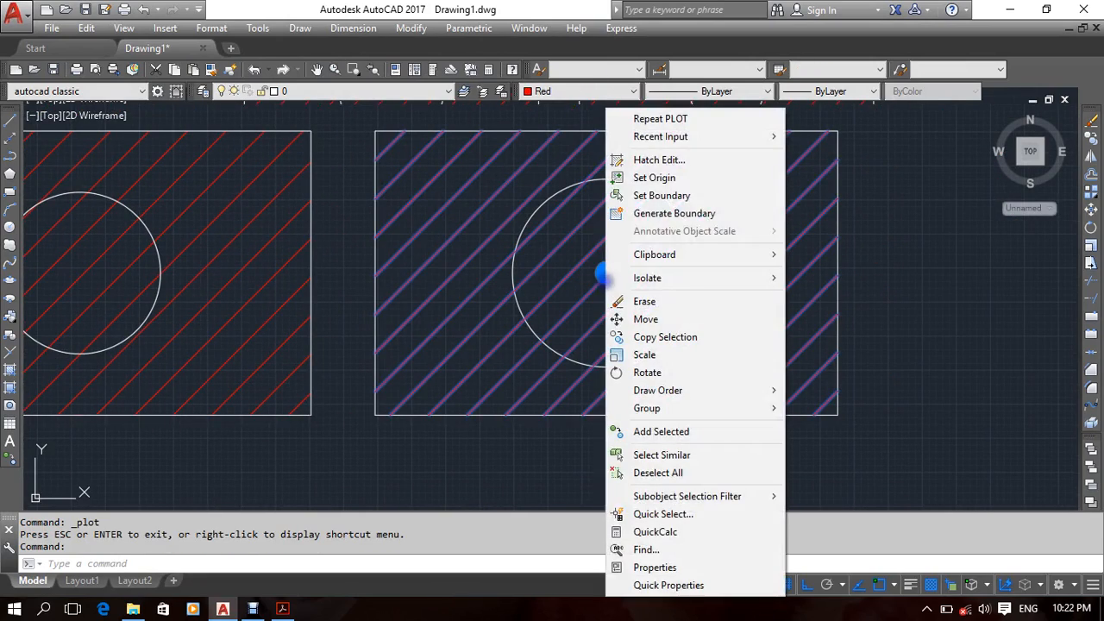
pyautogui.click(644, 161)
pyautogui.click(537, 327)
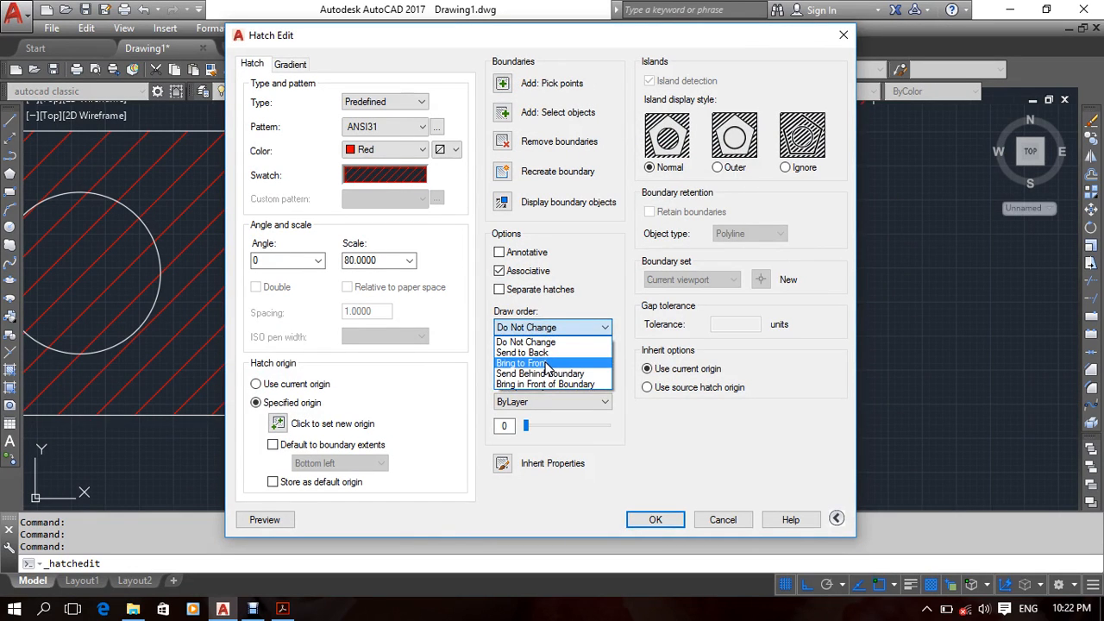
pyautogui.click(546, 363)
pyautogui.click(652, 520)
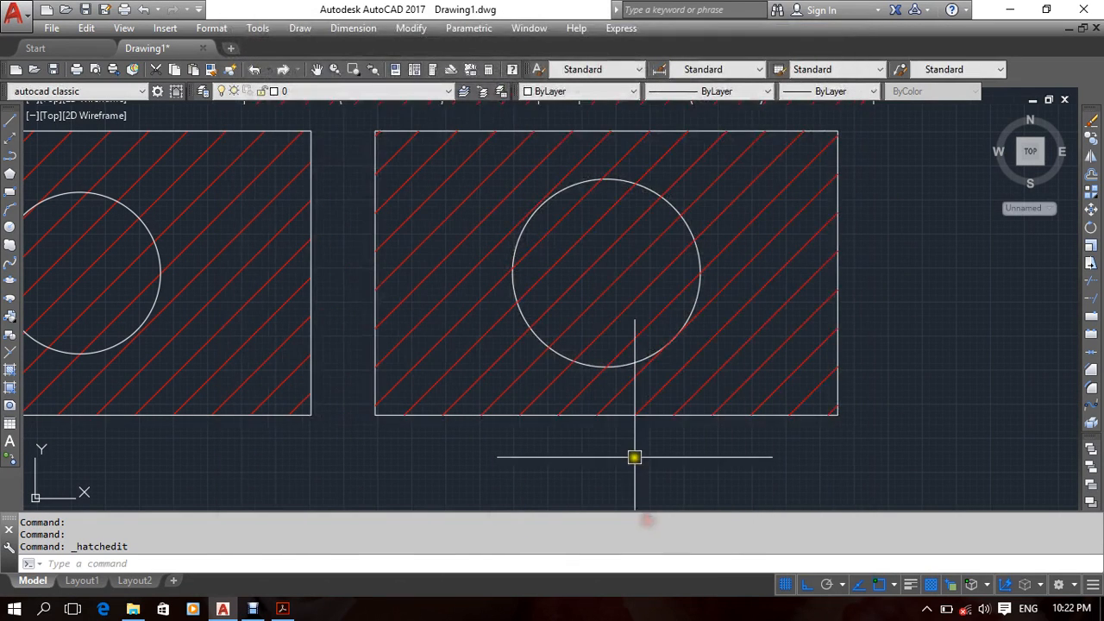
# Preview the plot again with the page setup from the previous plot.
pyautogui.hotkey('ctrl', 'p')
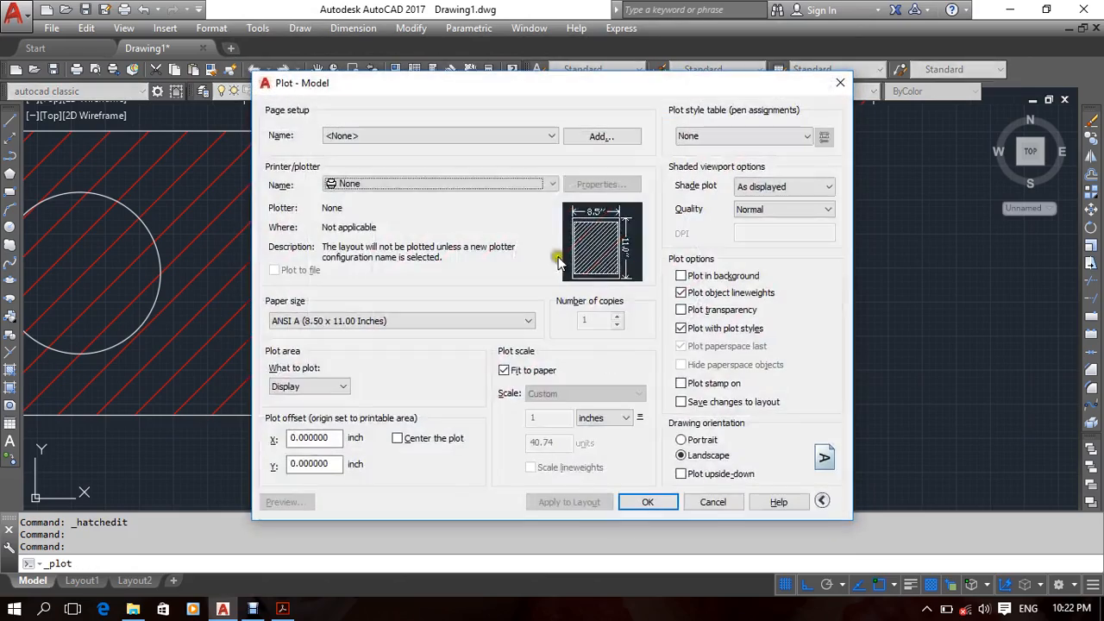
pyautogui.click(406, 138)
pyautogui.click(387, 158)
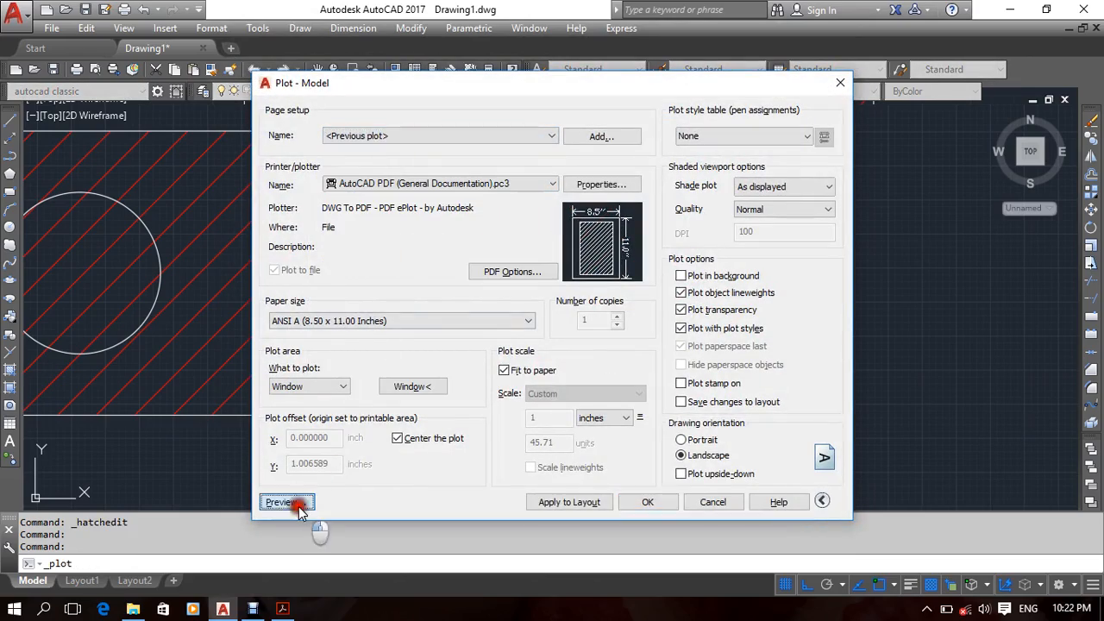
pyautogui.click(287, 502)
# Examine in the plot preview how the lower-right hatch lines cross the circle and the rectangle's edges.
pyautogui.scroll(10, 635, 362)
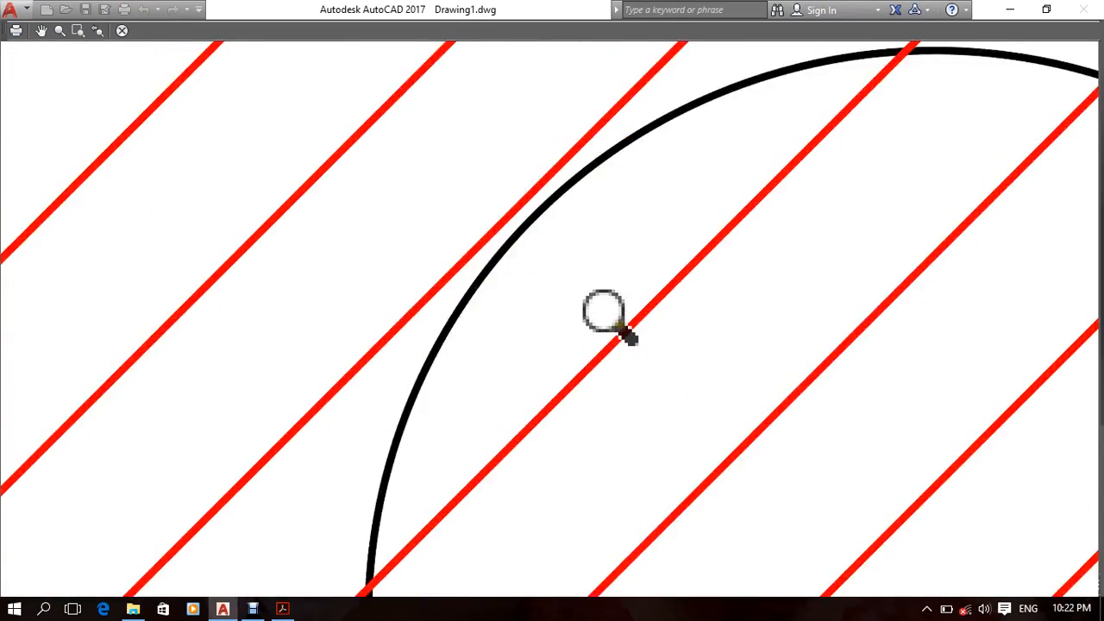
pyautogui.scroll(-2, 620, 325)
pyautogui.moveTo(776, 289); pyautogui.dragTo(623, 338, button='middle')
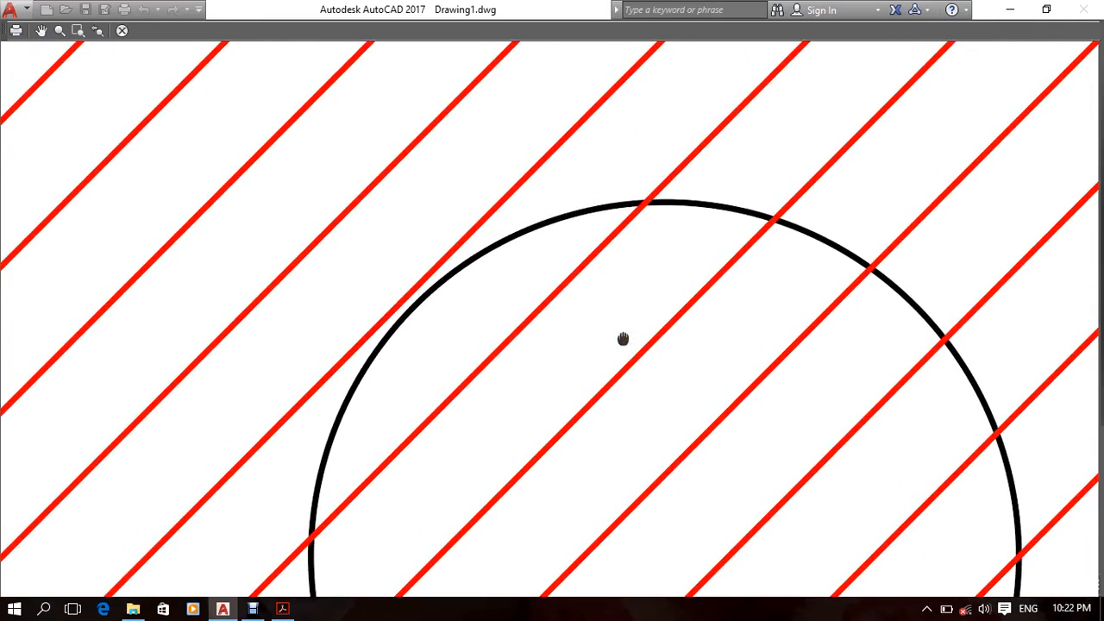
pyautogui.scroll(-10, 755, 243)
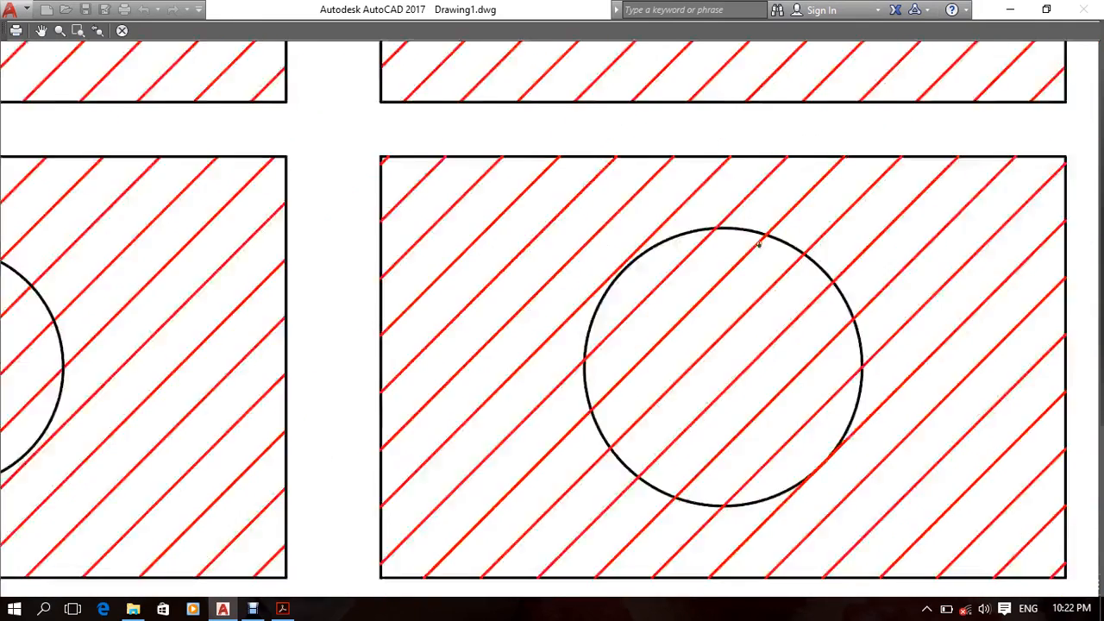
pyautogui.scroll(5, 624, 238)
pyautogui.scroll(5, 709, 331)
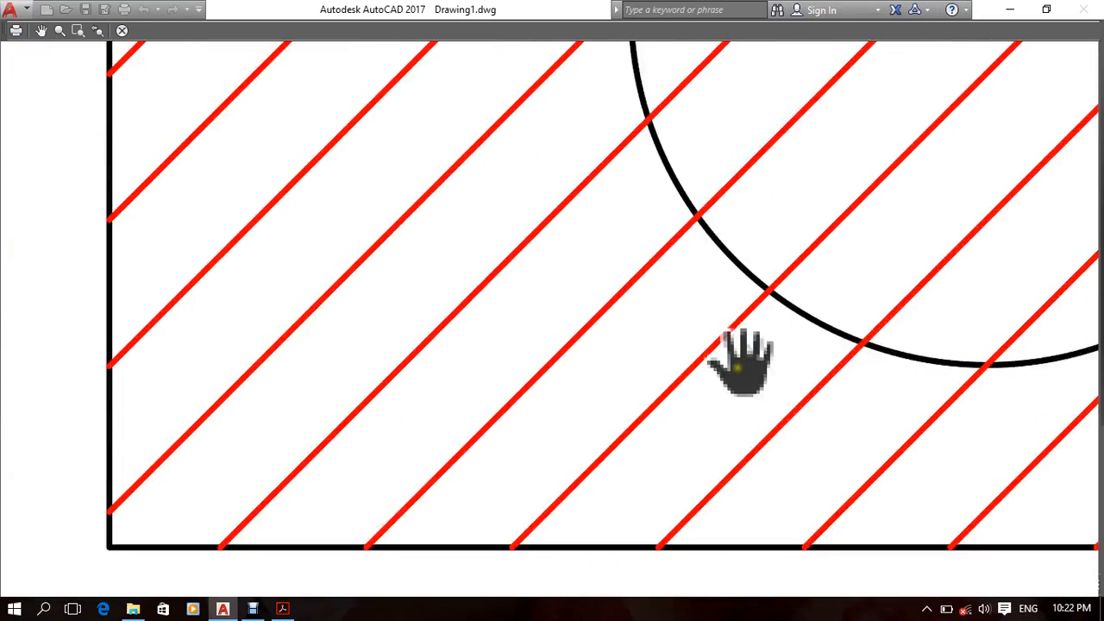
pyautogui.scroll(1, 771, 345)
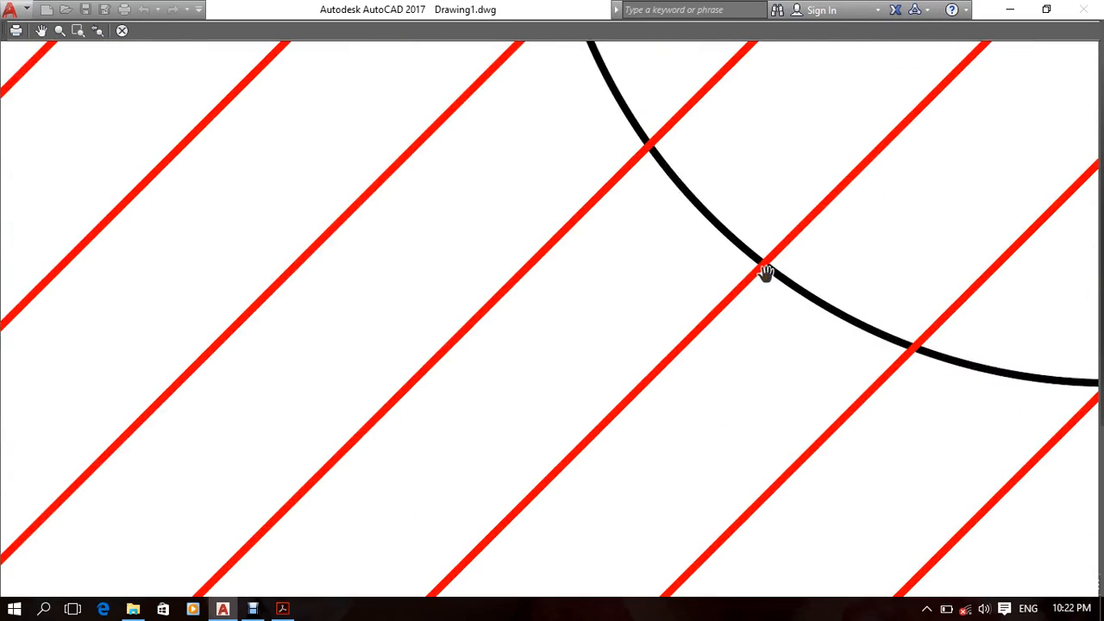
pyautogui.scroll(-8, 759, 272)
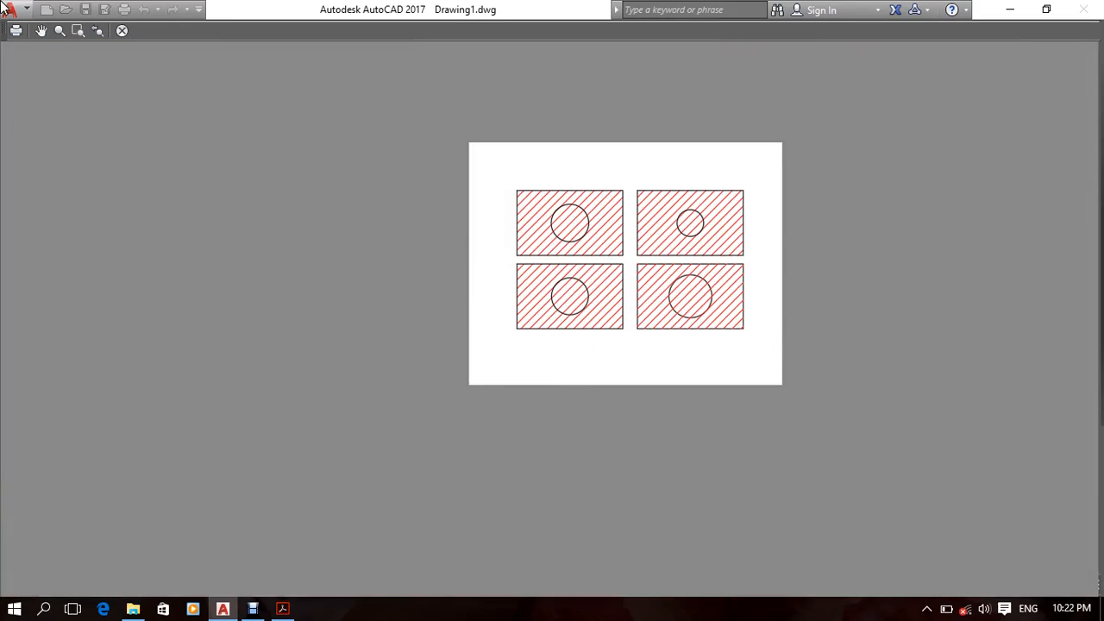
# Plot the previewed drawing to the Desktop as Drawing1-Model.pdf.
pyautogui.click(15, 33)
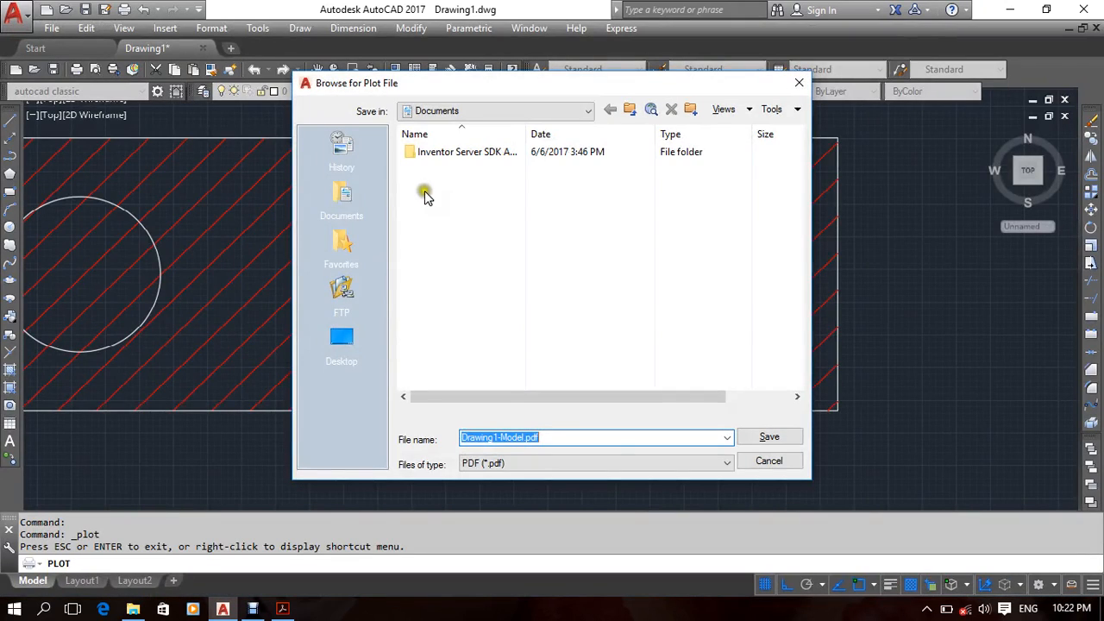
pyautogui.click(343, 338)
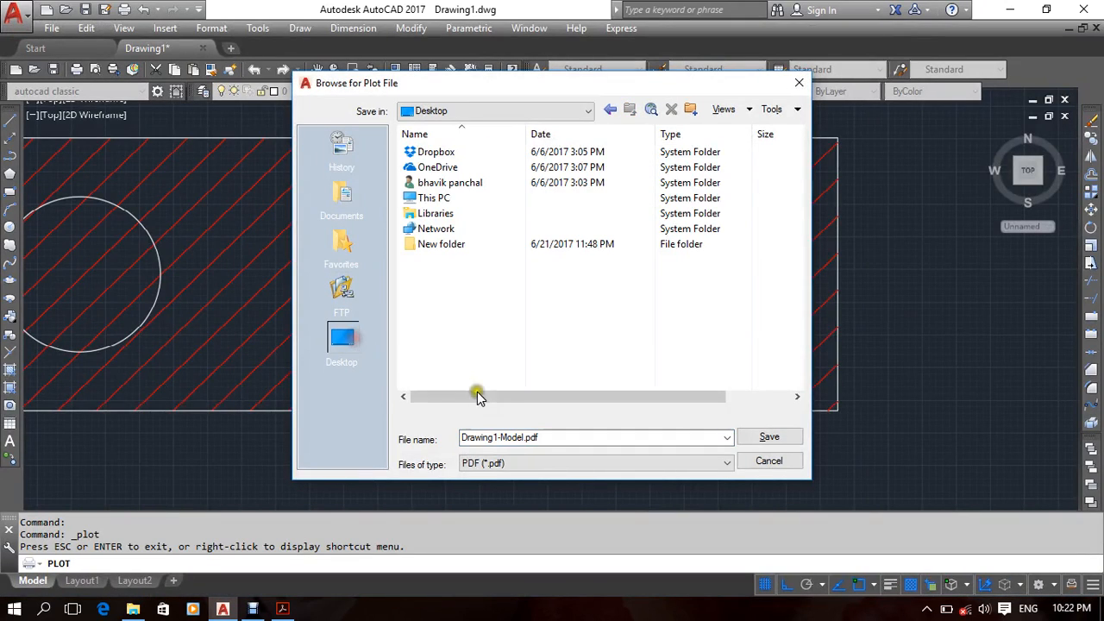
pyautogui.click(769, 436)
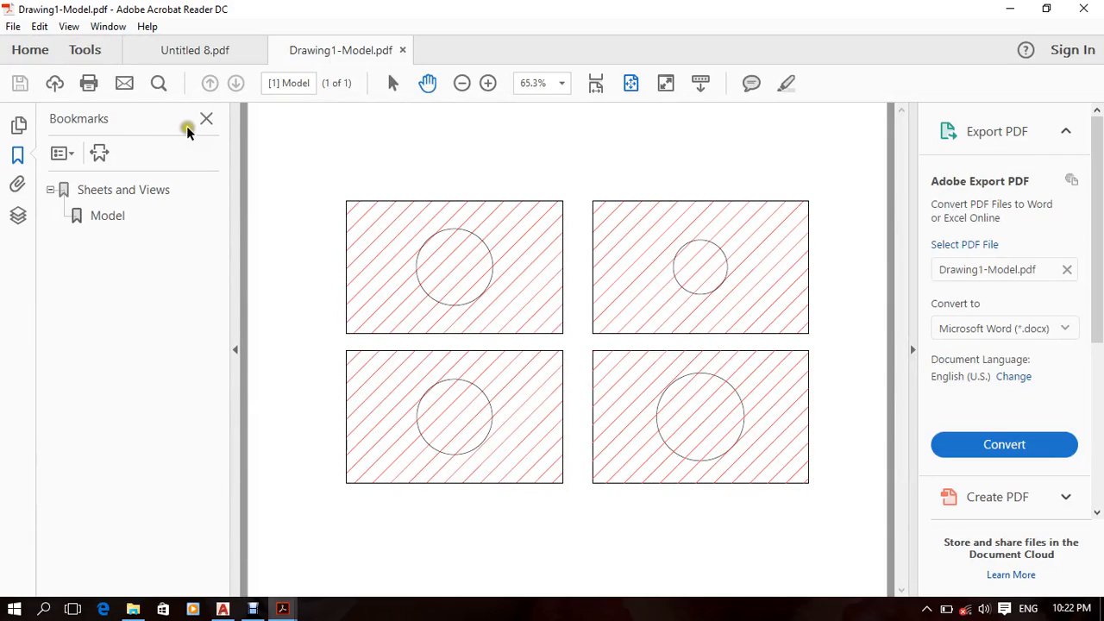
# Hide both side panes of the PDF reader and examine where the hatch lines cross the lower-left circle.
pyautogui.click(208, 119)
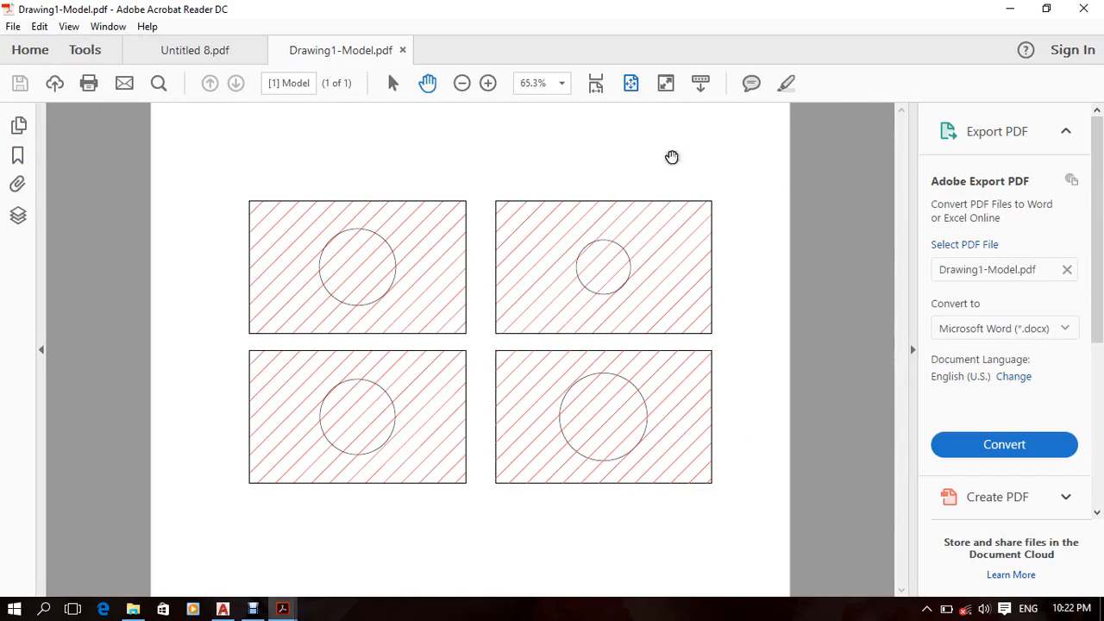
pyautogui.click(913, 354)
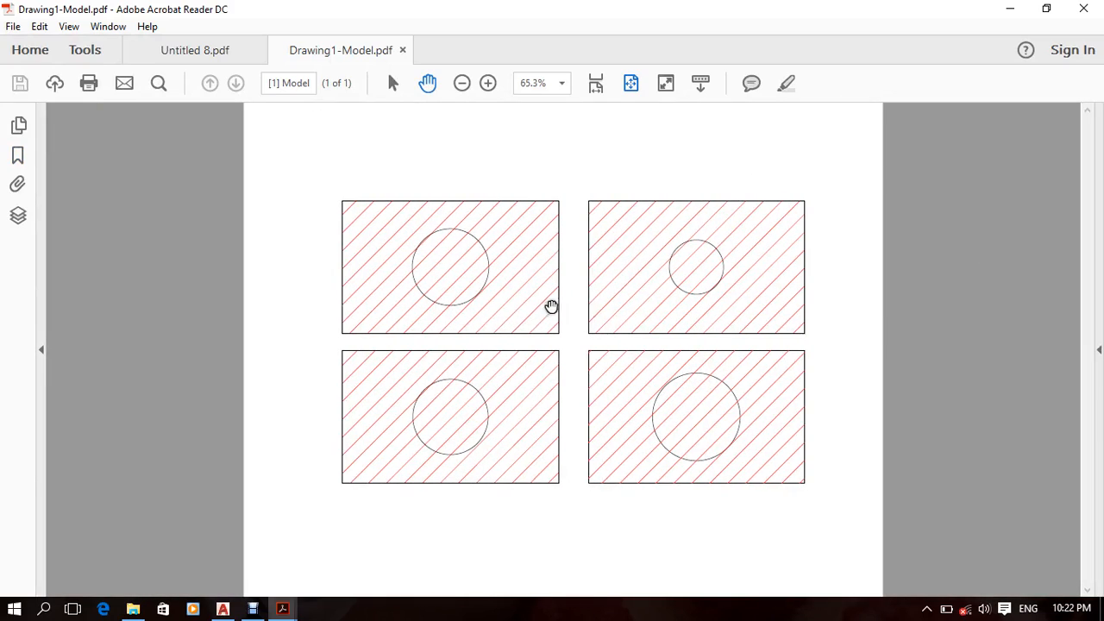
pyautogui.keyDown('ctrl'); pyautogui.scroll(10, 678, 423); pyautogui.keyUp('ctrl')
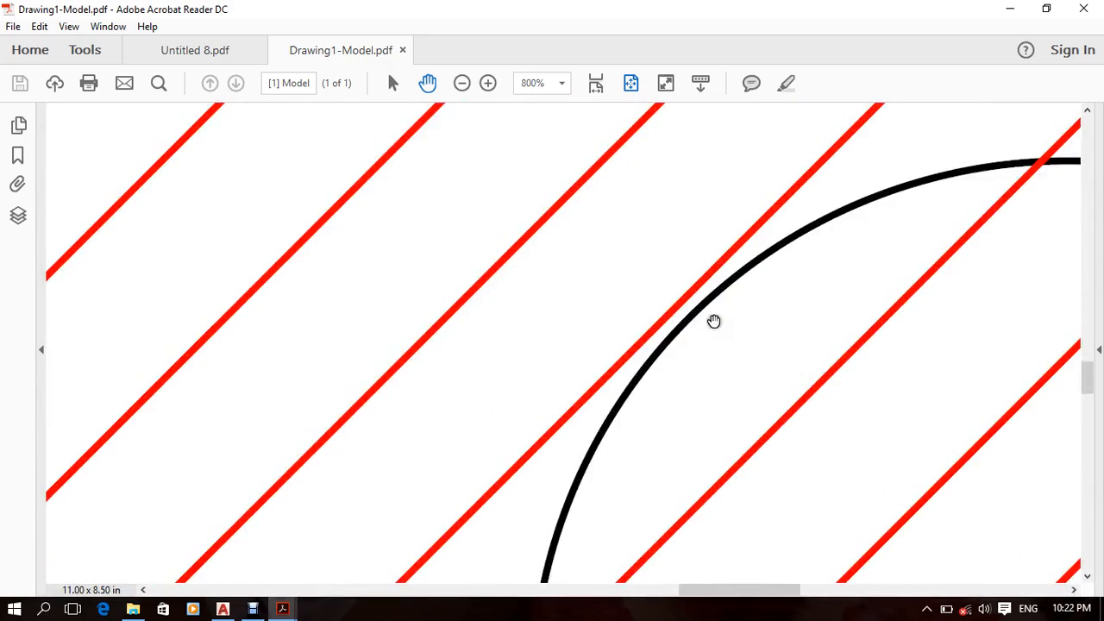
pyautogui.keyDown('ctrl'); pyautogui.scroll(4, 714, 321); pyautogui.keyUp('ctrl')
pyautogui.moveTo(612, 332); pyautogui.dragTo(596, 333, button='middle')
pyautogui.moveTo(1000, 330); pyautogui.dragTo(372, 442, button='middle')
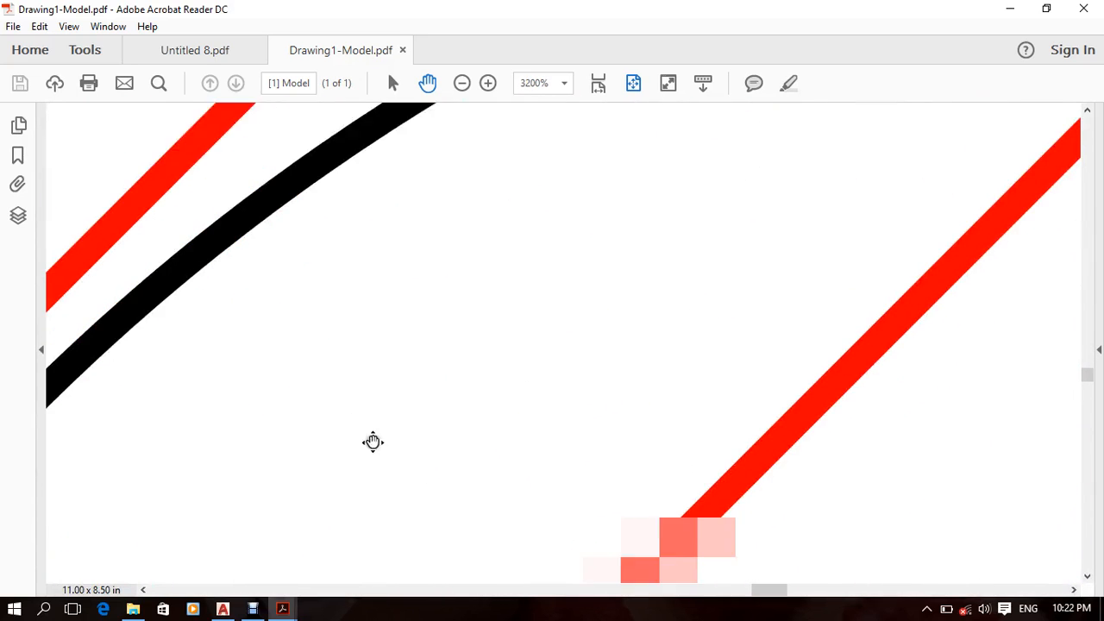
pyautogui.keyDown('ctrl'); pyautogui.scroll(-3, 685, 286); pyautogui.keyUp('ctrl')
pyautogui.moveTo(678, 285)
pyautogui.mouseDown(button='middle')
pyautogui.moveTo(785, 239)
pyautogui.moveTo(486, 472)
pyautogui.mouseUp(button='middle')
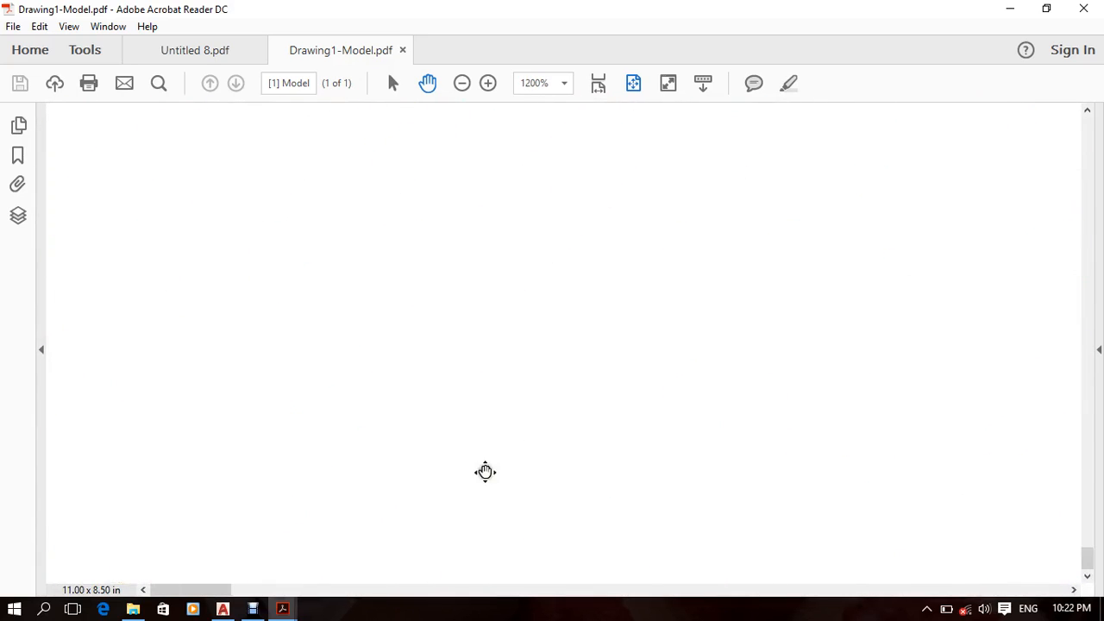
pyautogui.keyDown('ctrl'); pyautogui.scroll(-5, 579, 319); pyautogui.keyUp('ctrl')
pyautogui.moveTo(607, 192); pyautogui.dragTo(628, 422, button='middle')
pyautogui.keyDown('ctrl'); pyautogui.scroll(9, 615, 129); pyautogui.keyUp('ctrl')
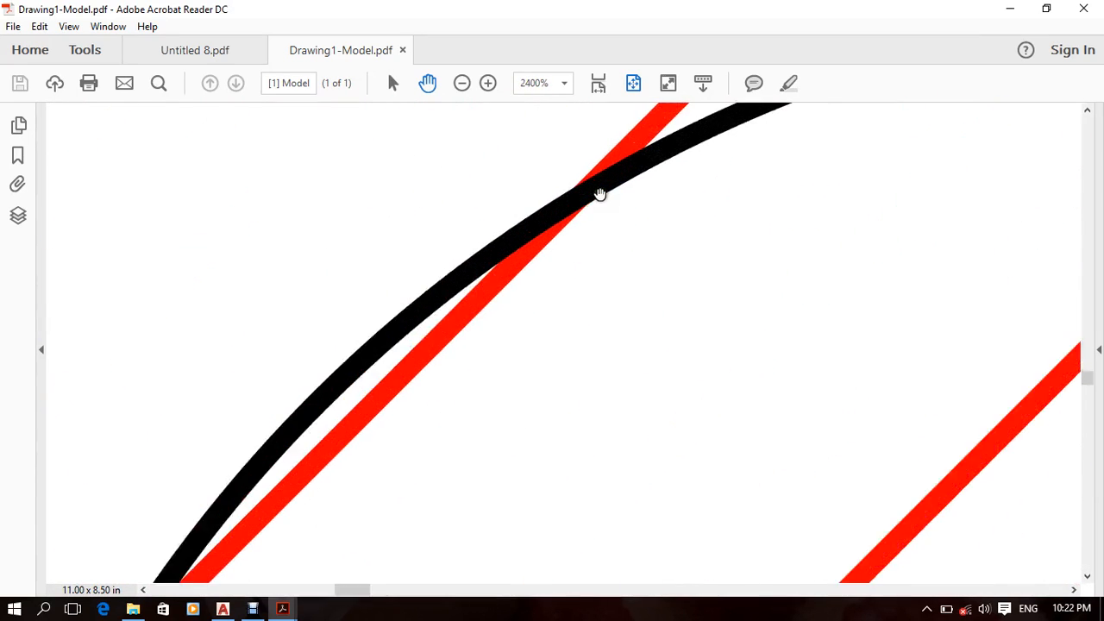
pyautogui.moveTo(623, 238); pyautogui.dragTo(638, 381)
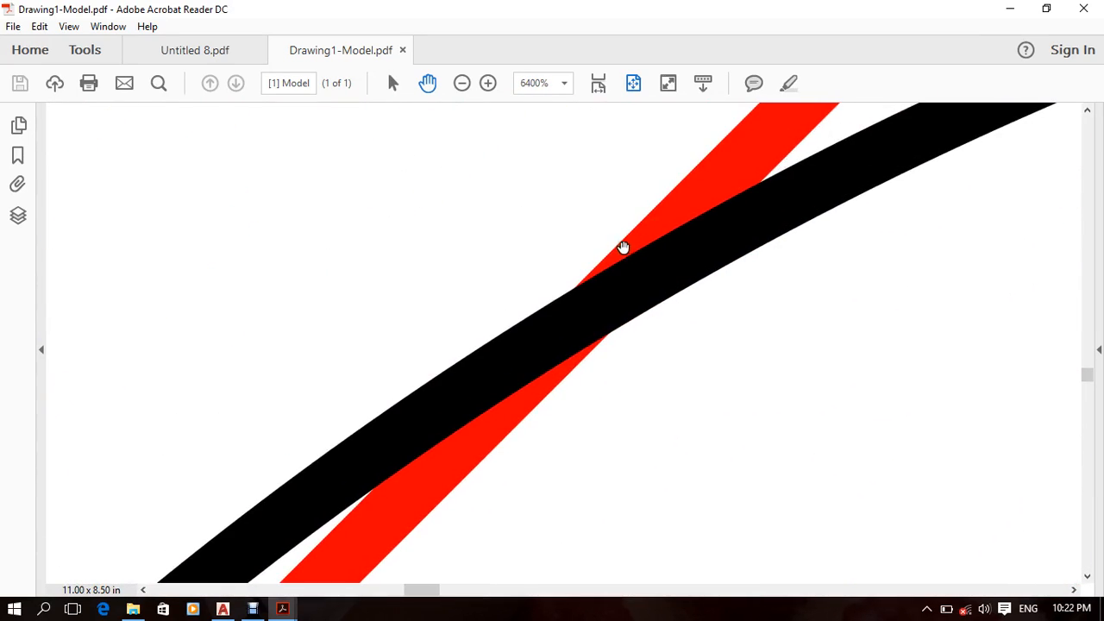
# Examine in the PDF where the hatch lines cross the lower-right circle.
pyautogui.keyDown('ctrl'); pyautogui.scroll(-10, 635, 239); pyautogui.keyUp('ctrl')
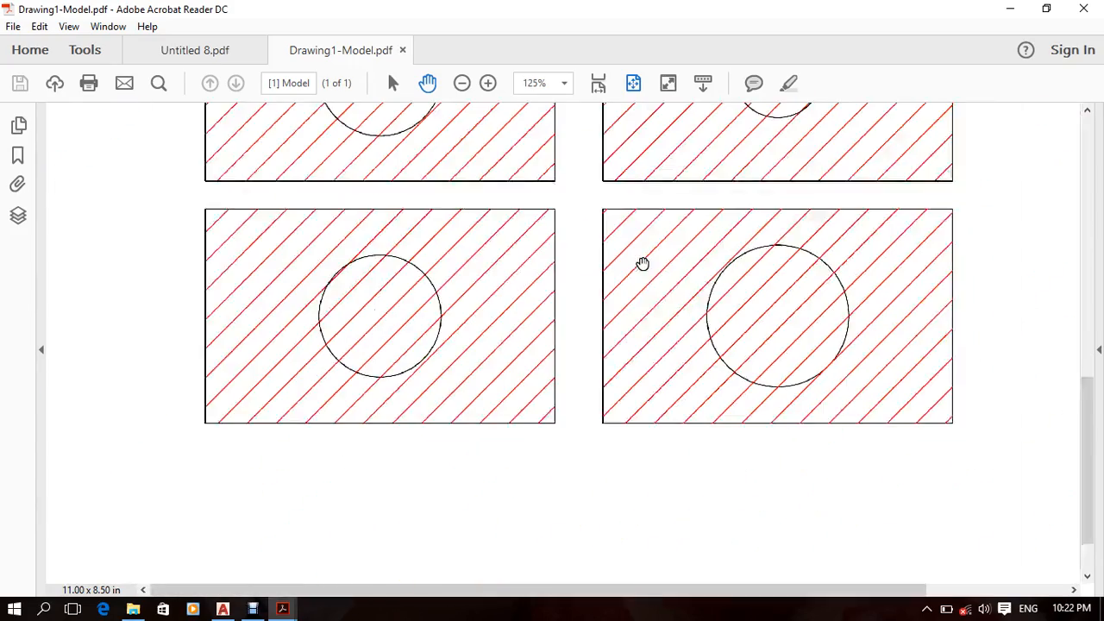
pyautogui.keyDown('ctrl'); pyautogui.scroll(6, 811, 319); pyautogui.keyUp('ctrl')
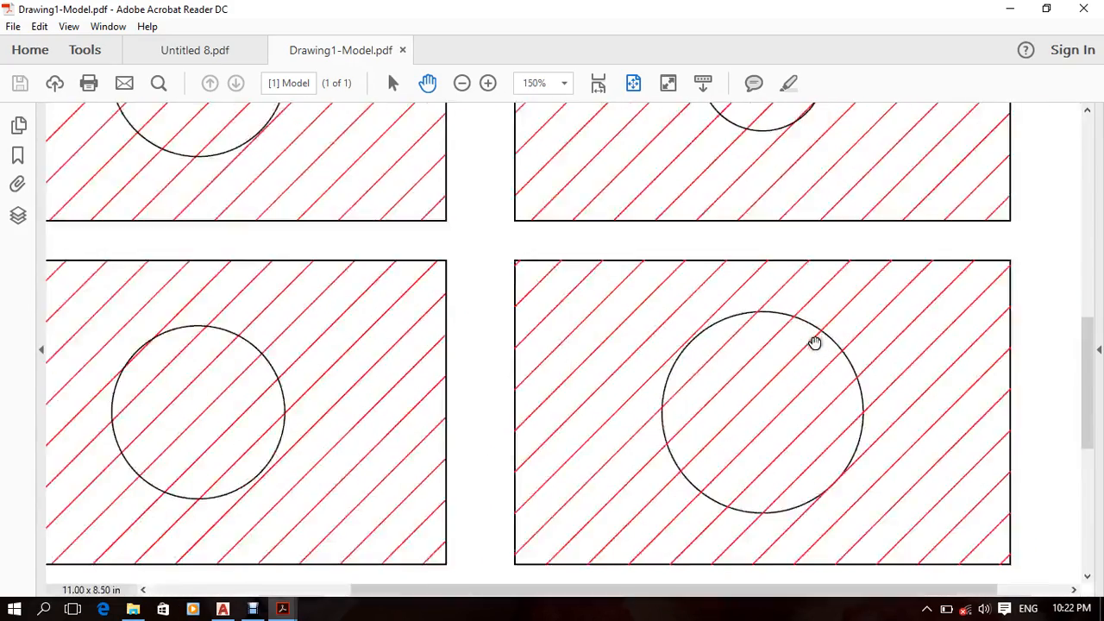
pyautogui.keyDown('ctrl'); pyautogui.scroll(3, 781, 344); pyautogui.keyUp('ctrl')
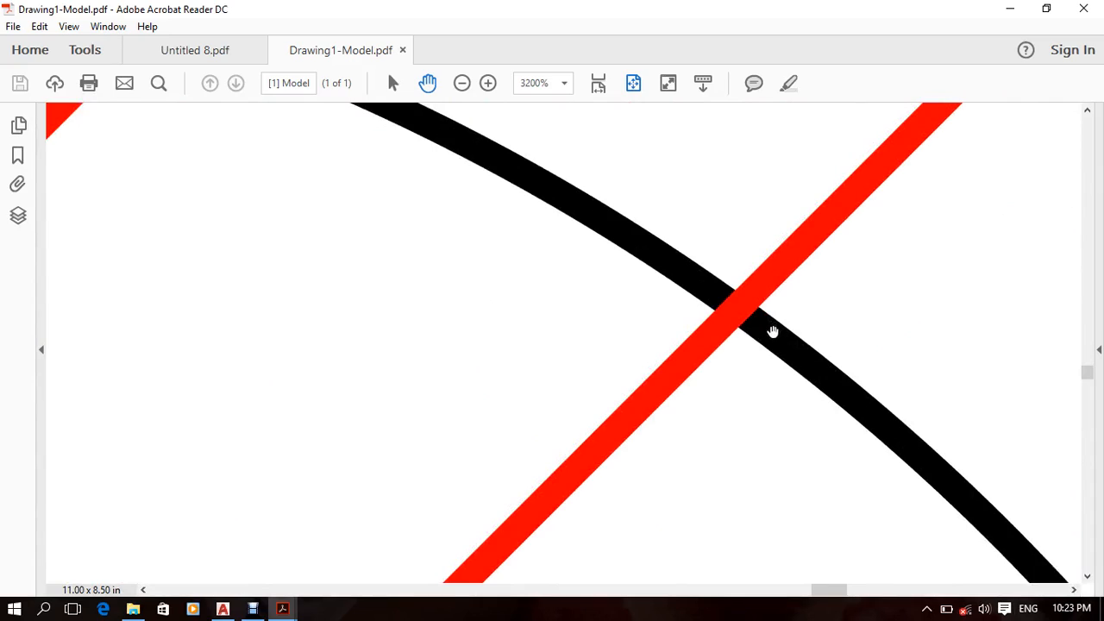
pyautogui.keyDown('ctrl'); pyautogui.scroll(-6, 772, 332); pyautogui.keyUp('ctrl')
# Compare in the PDF how the hatch line ends meet the boundary edges of the neighbouring rectangles.
pyautogui.keyDown('ctrl'); pyautogui.scroll(3, 849, 276); pyautogui.keyUp('ctrl')
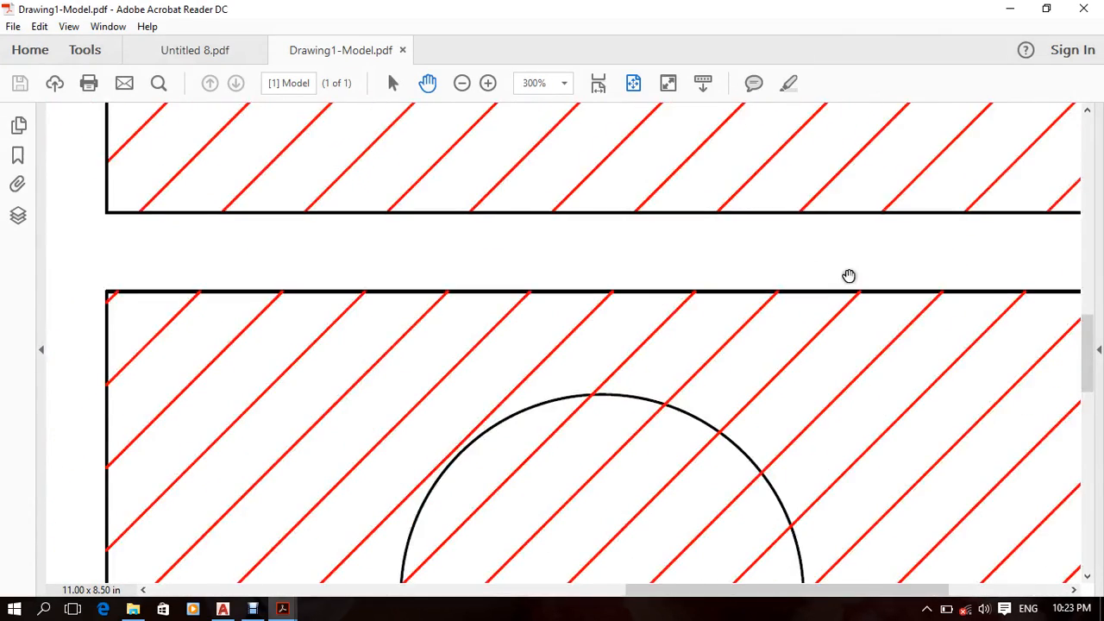
pyautogui.keyDown('ctrl'); pyautogui.scroll(7, 848, 276); pyautogui.keyUp('ctrl')
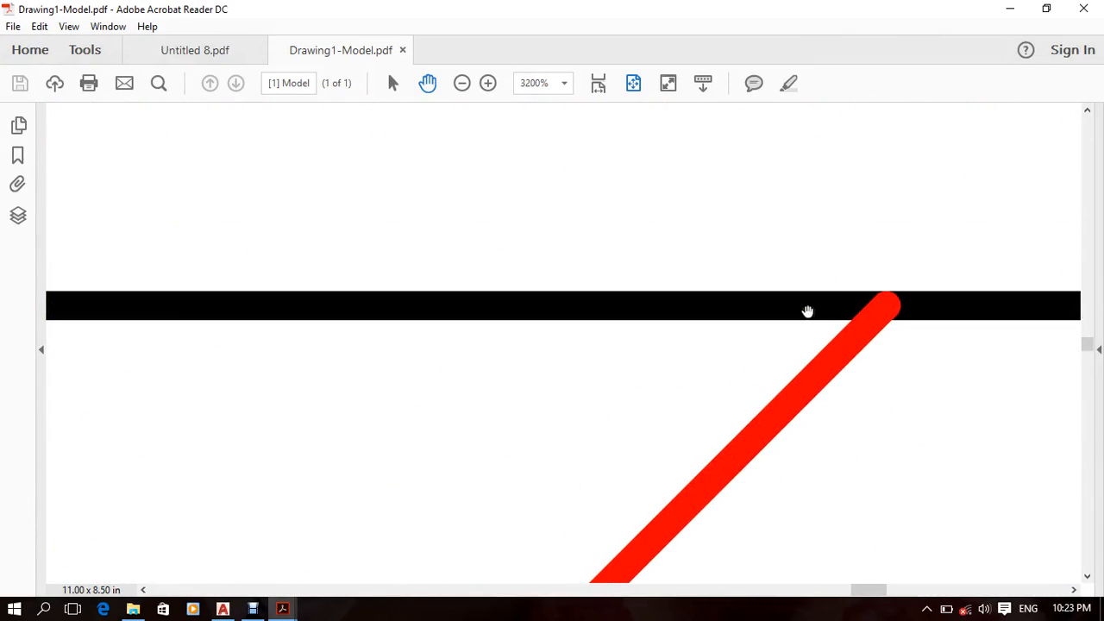
pyautogui.keyDown('ctrl'); pyautogui.scroll(-3, 820, 293); pyautogui.keyUp('ctrl')
pyautogui.keyDown('ctrl'); pyautogui.scroll(3, 476, 312); pyautogui.keyUp('ctrl')
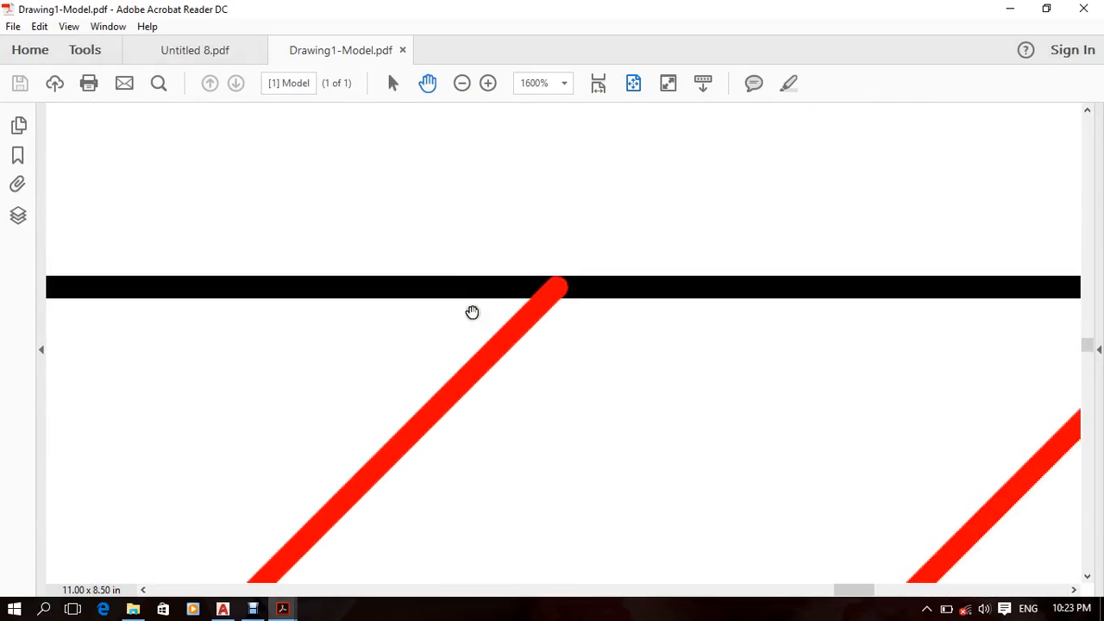
pyautogui.keyDown('ctrl'); pyautogui.scroll(-5, 794, 272); pyautogui.keyUp('ctrl')
pyautogui.keyDown('ctrl'); pyautogui.scroll(6, 801, 189); pyautogui.keyUp('ctrl')
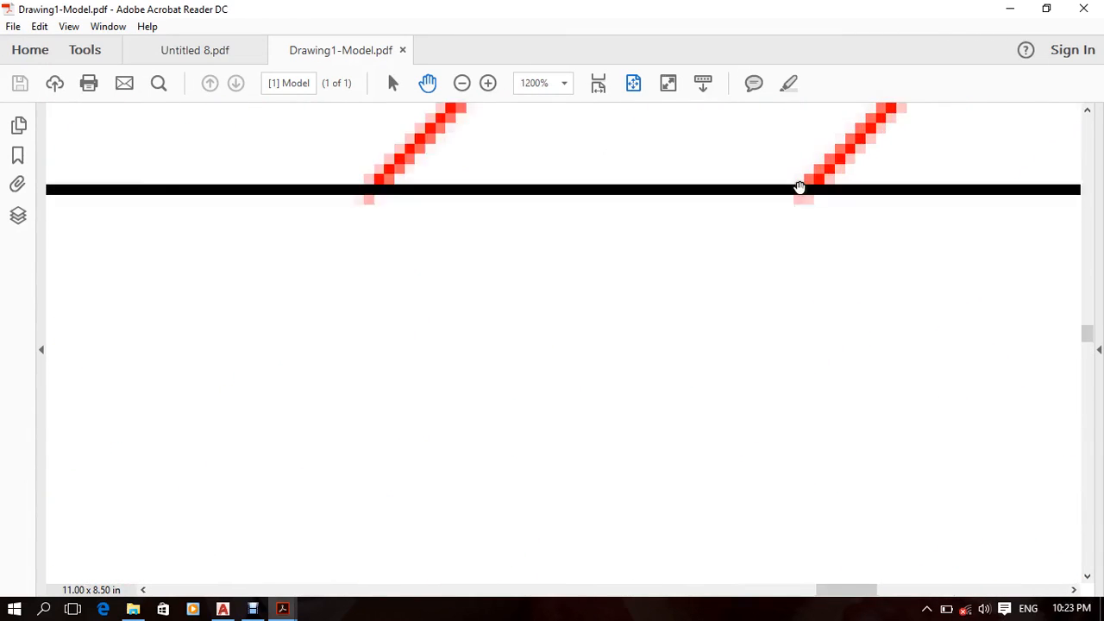
pyautogui.keyDown('ctrl'); pyautogui.scroll(-6, 787, 187); pyautogui.keyUp('ctrl')
pyautogui.keyDown('ctrl'); pyautogui.scroll(5, 574, 272); pyautogui.keyUp('ctrl')
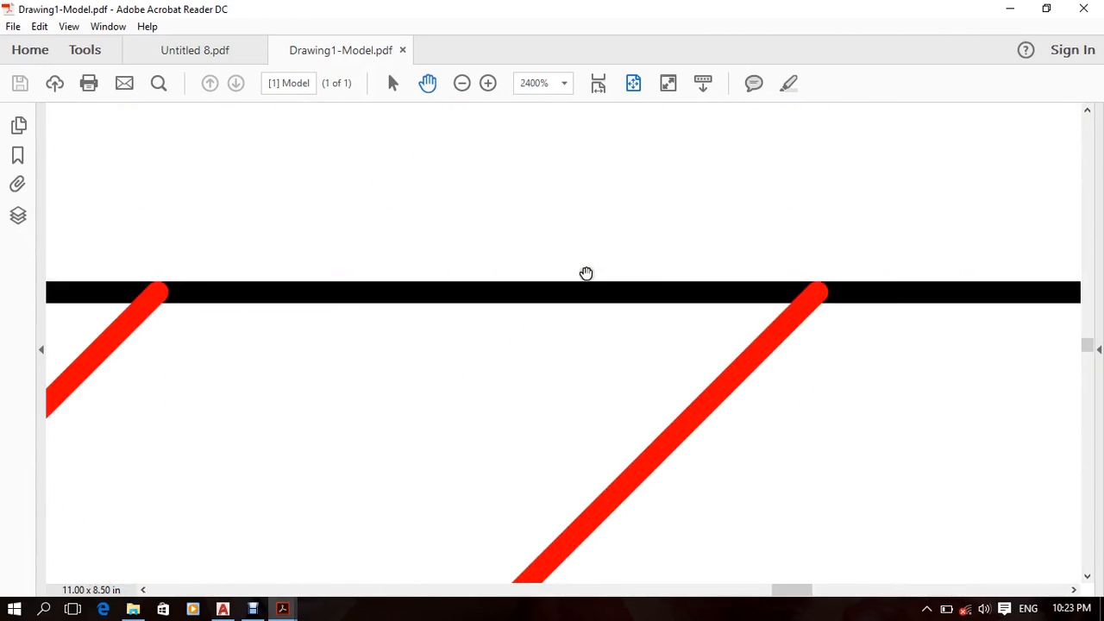
pyautogui.keyDown('ctrl'); pyautogui.scroll(-5, 585, 274); pyautogui.keyUp('ctrl')
pyautogui.keyDown('ctrl'); pyautogui.scroll(4, 577, 278); pyautogui.keyUp('ctrl')
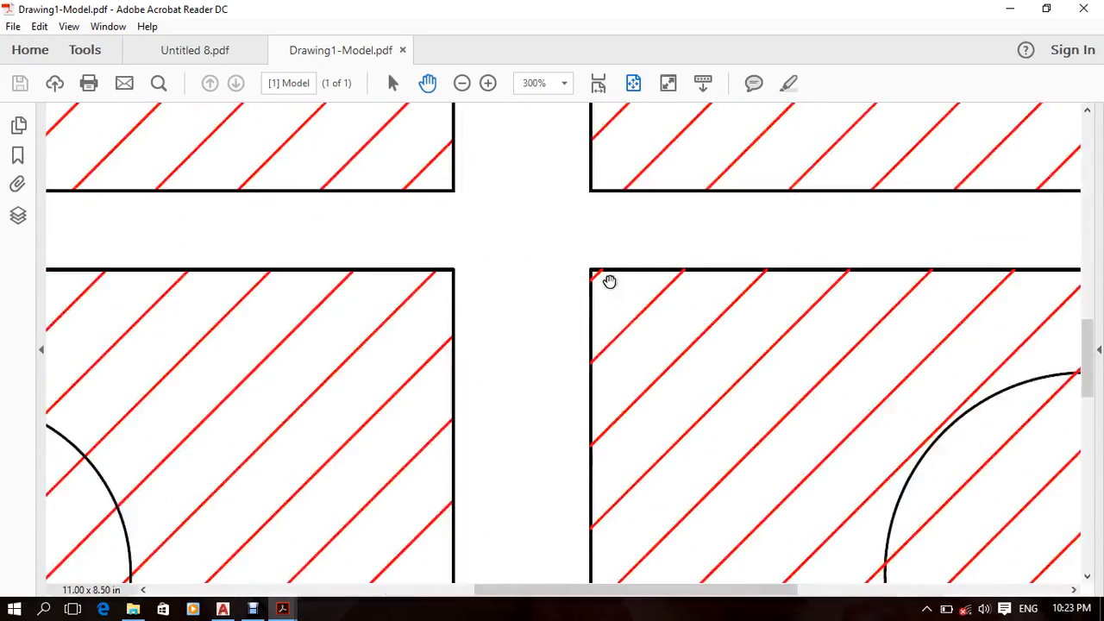
# Examine in the PDF how the hatch line ends overlap the upper-left corner of the lower-right rectangle.
pyautogui.keyDown('ctrl'); pyautogui.scroll(4, 574, 256); pyautogui.keyUp('ctrl')
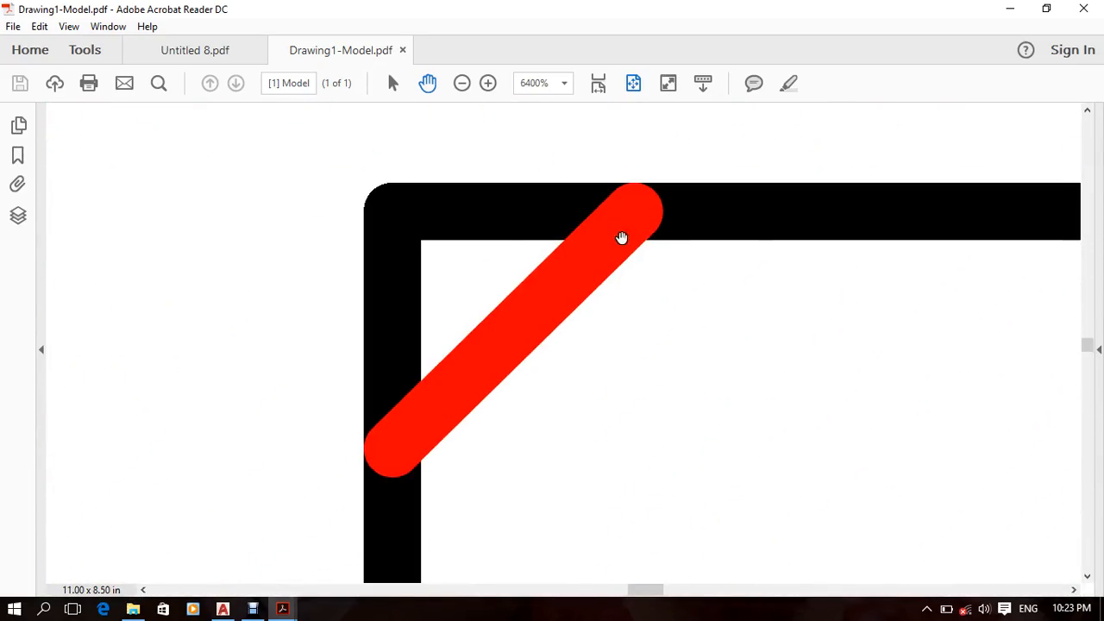
pyautogui.keyDown('ctrl'); pyautogui.scroll(-3, 620, 239); pyautogui.keyUp('ctrl')
pyautogui.keyDown('ctrl'); pyautogui.scroll(-10, 624, 239); pyautogui.keyUp('ctrl')
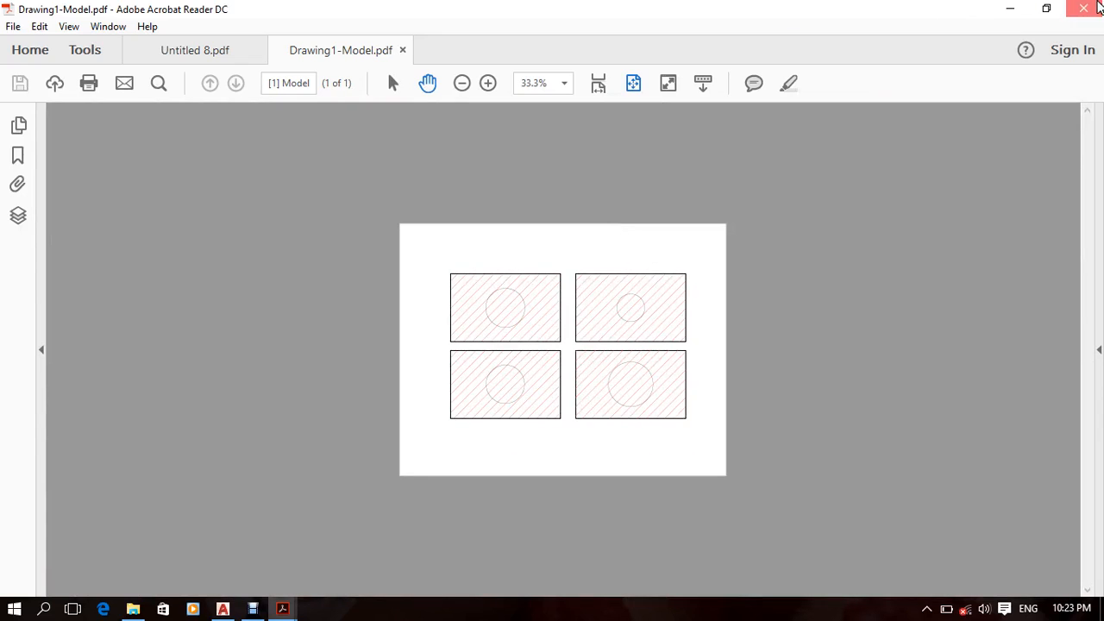
# Close Drawing1-Model.pdf in the PDF reader and switch back to AutoCAD.
pyautogui.click(1083, 8)
pyautogui.click(565, 338)
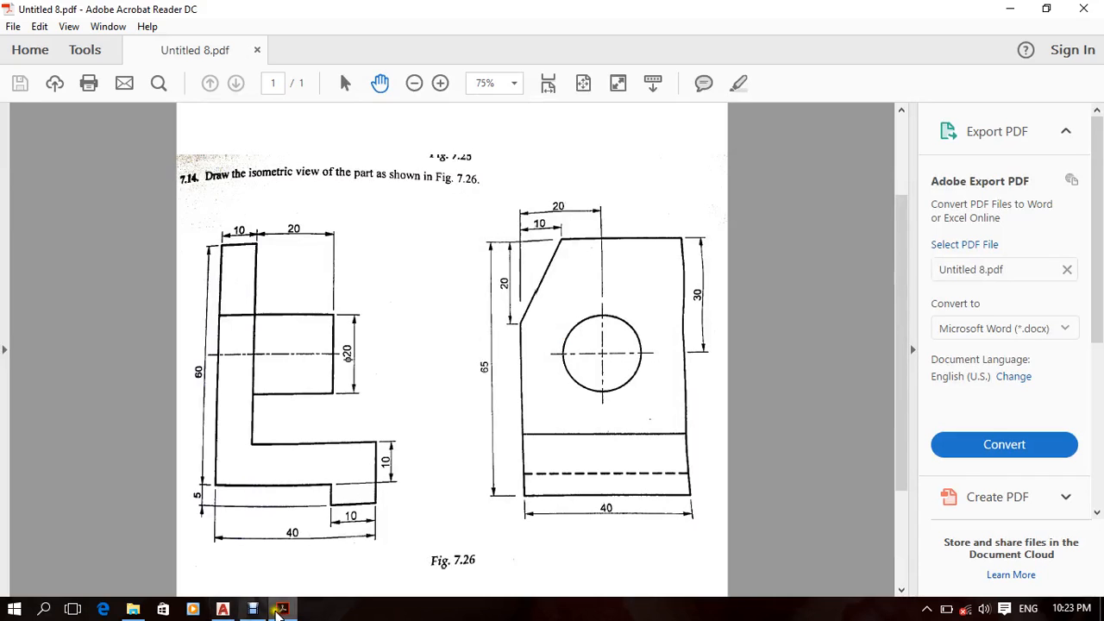
pyautogui.click(223, 609)
# Bring the lower-right rectangle's boundary polyline to the front of the draw order.
pyautogui.scroll(-5, 487, 250)
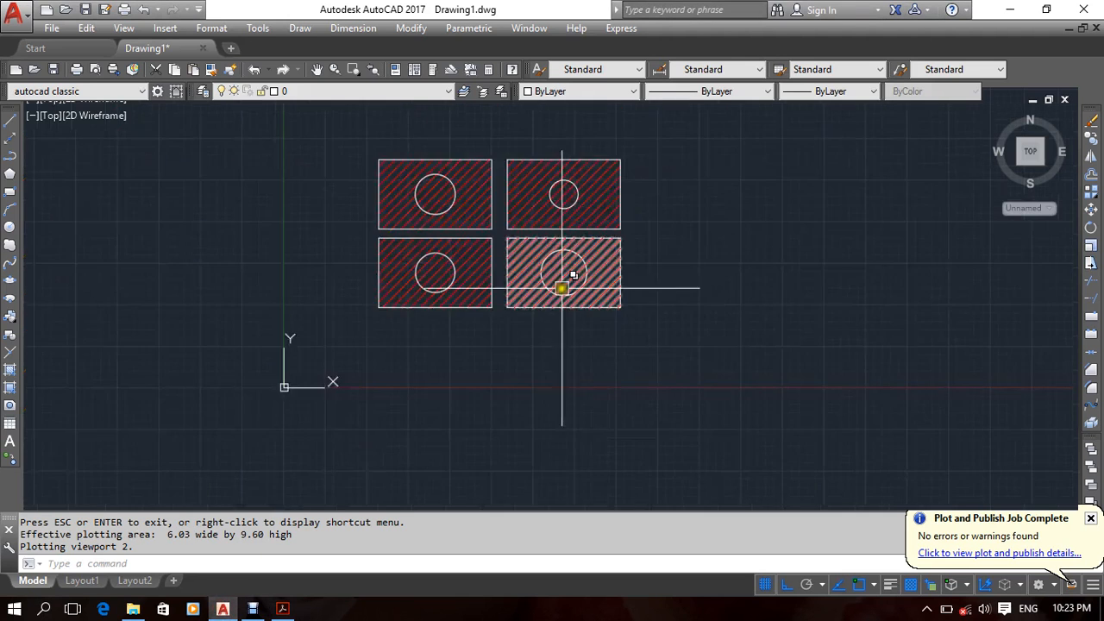
pyautogui.scroll(4, 561, 283)
pyautogui.scroll(-5, 623, 368)
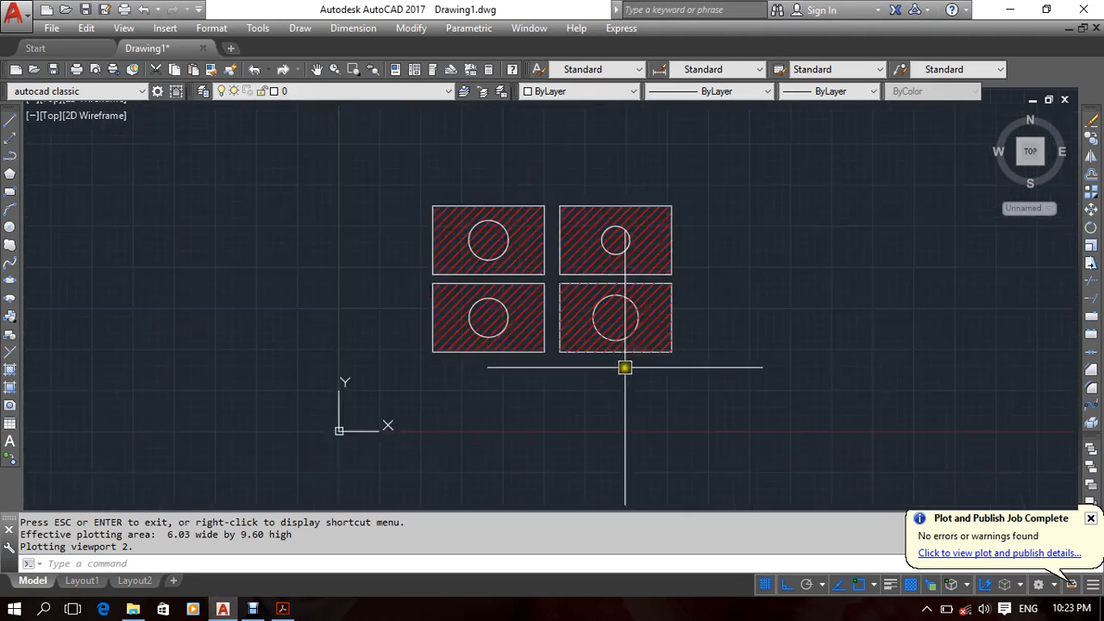
pyautogui.moveTo(667, 374); pyautogui.dragTo(615, 377, button='middle')
pyautogui.scroll(5, 539, 308)
pyautogui.moveTo(557, 342); pyautogui.dragTo(611, 342, button='middle')
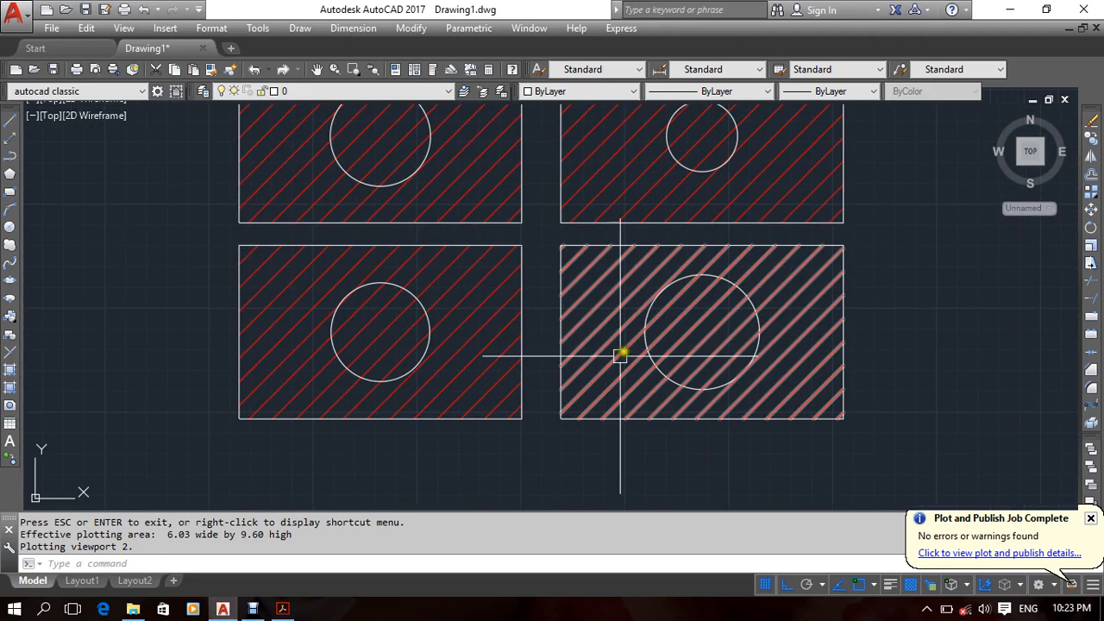
pyautogui.click(589, 423)
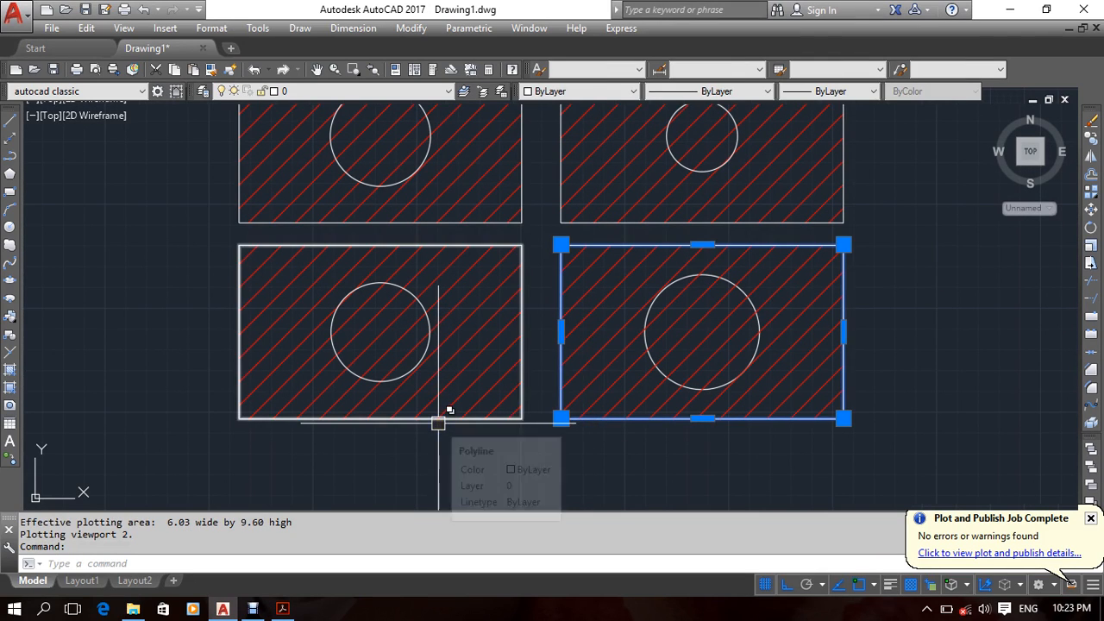
pyautogui.rightClick(729, 469)
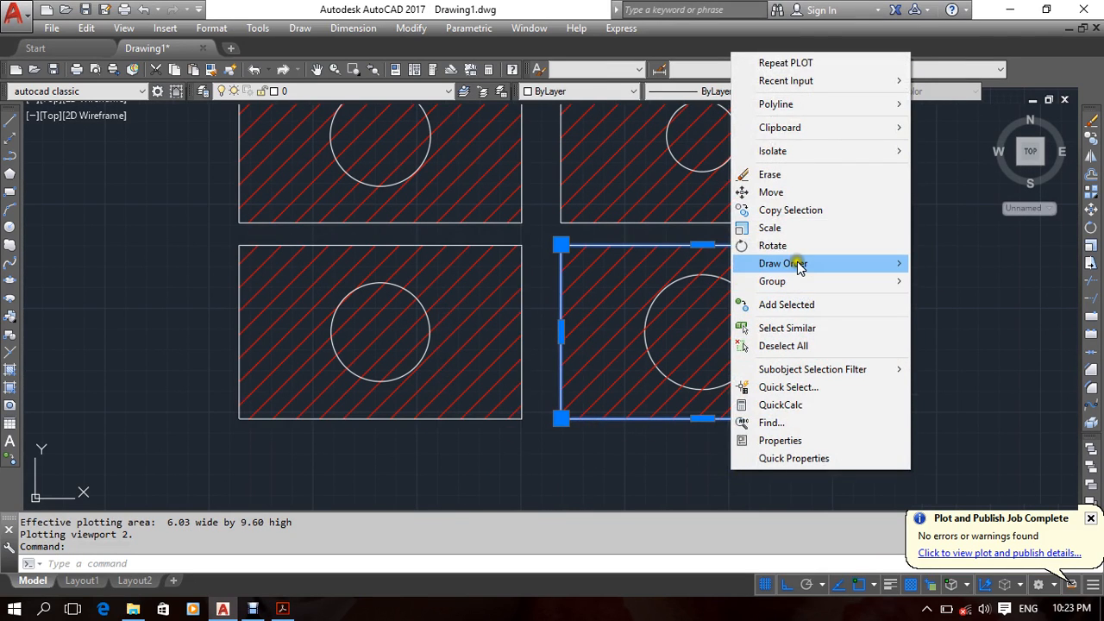
pyautogui.moveTo(797, 266)
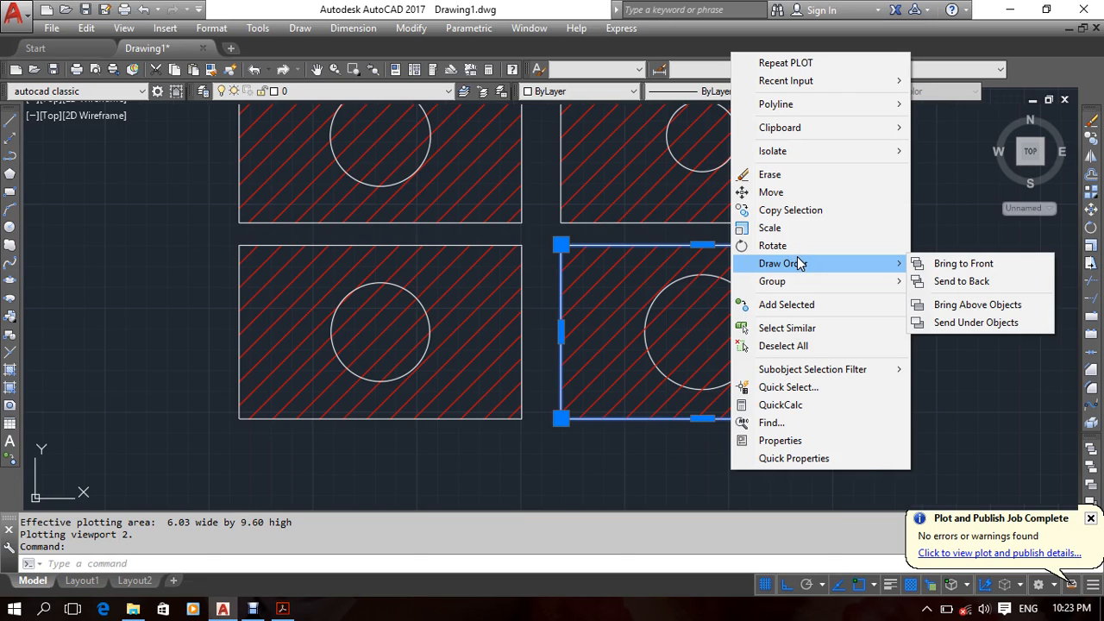
pyautogui.click(869, 286)
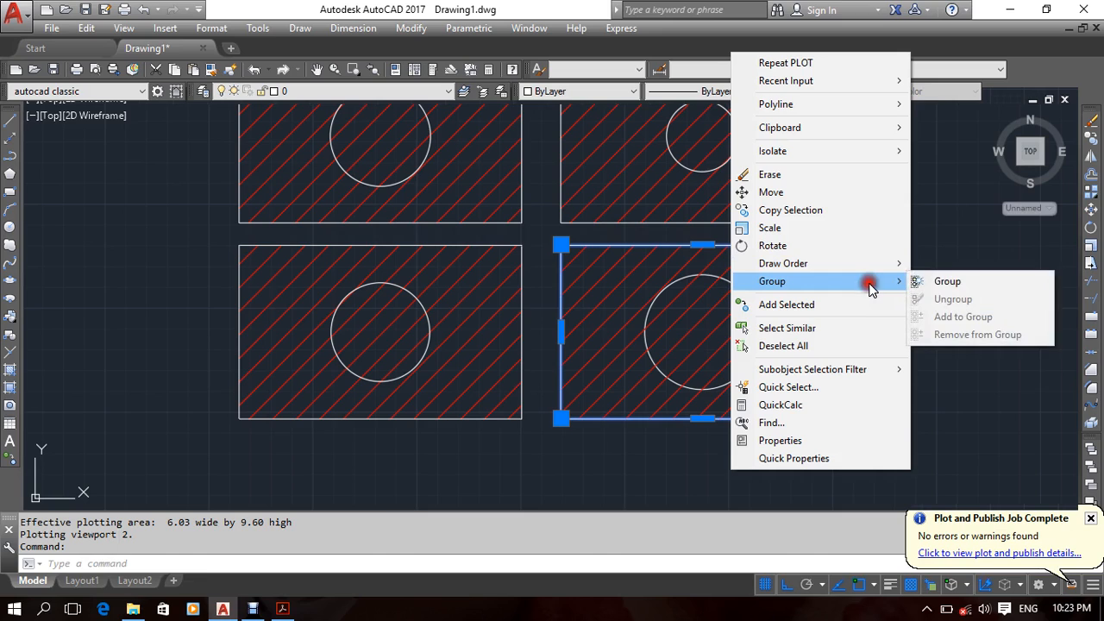
pyautogui.click(876, 264)
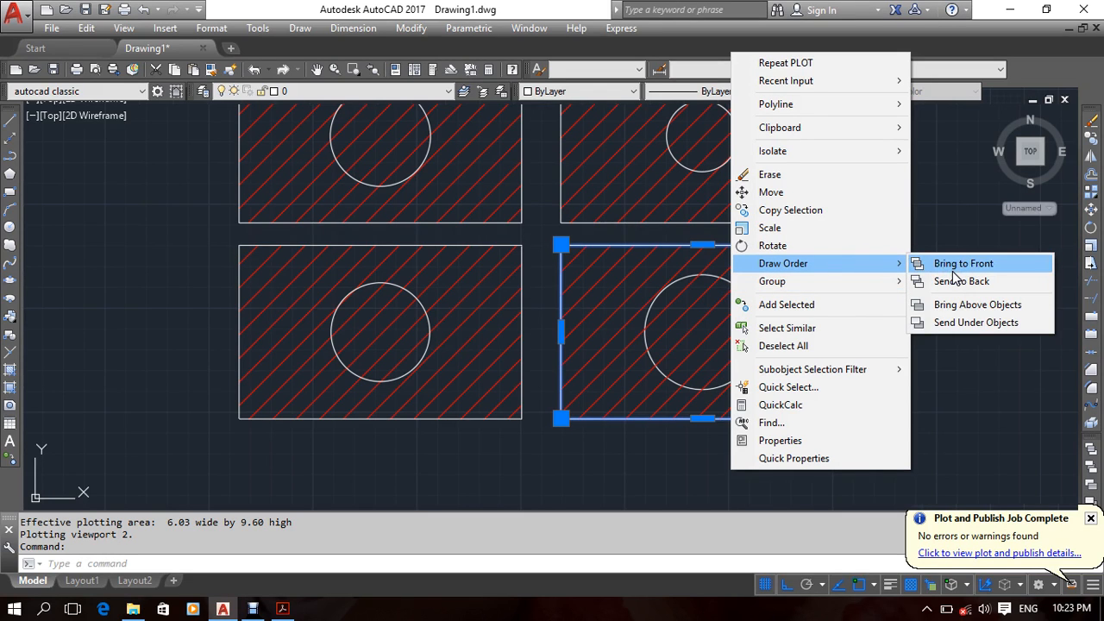
pyautogui.click(952, 269)
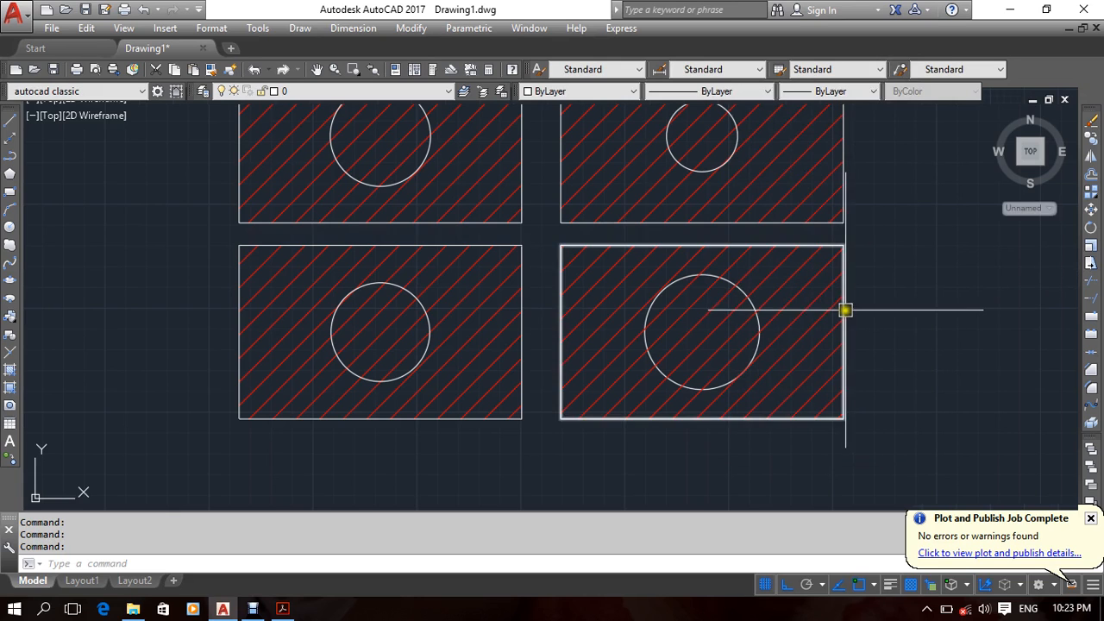
# Load the <Previous plot> page setup and open the plot preview.
pyautogui.hotkey('ctrl', 'p')
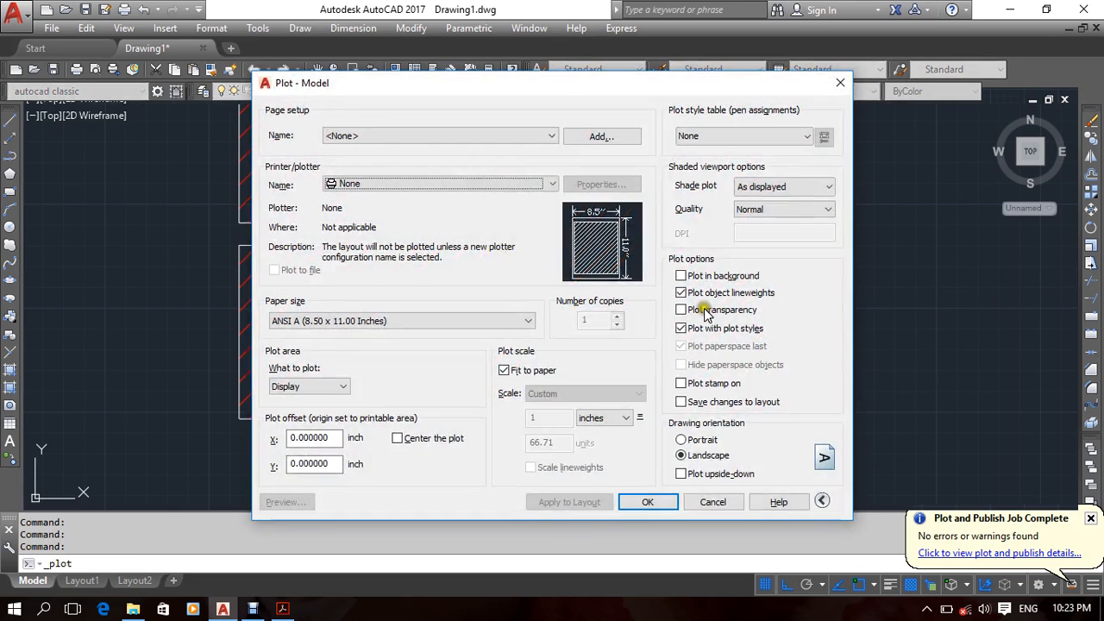
pyautogui.click(380, 133)
pyautogui.click(377, 160)
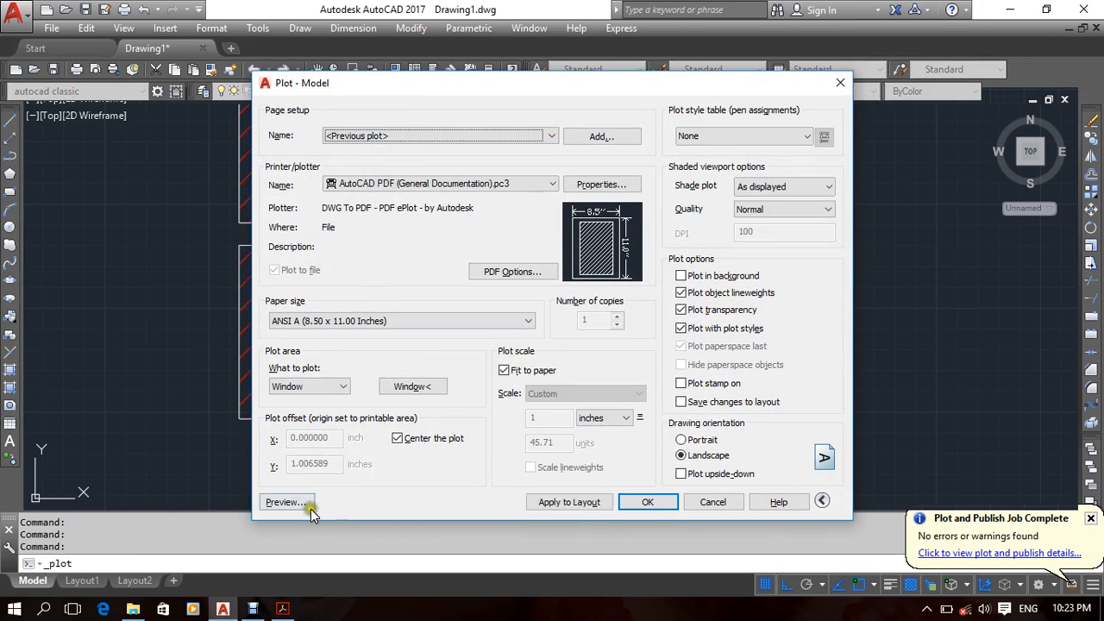
pyautogui.click(288, 502)
# Examine in the plot preview how the hatch lines meet the lower-right rectangle's edges and its circle, and close the preview.
pyautogui.scroll(4, 713, 373)
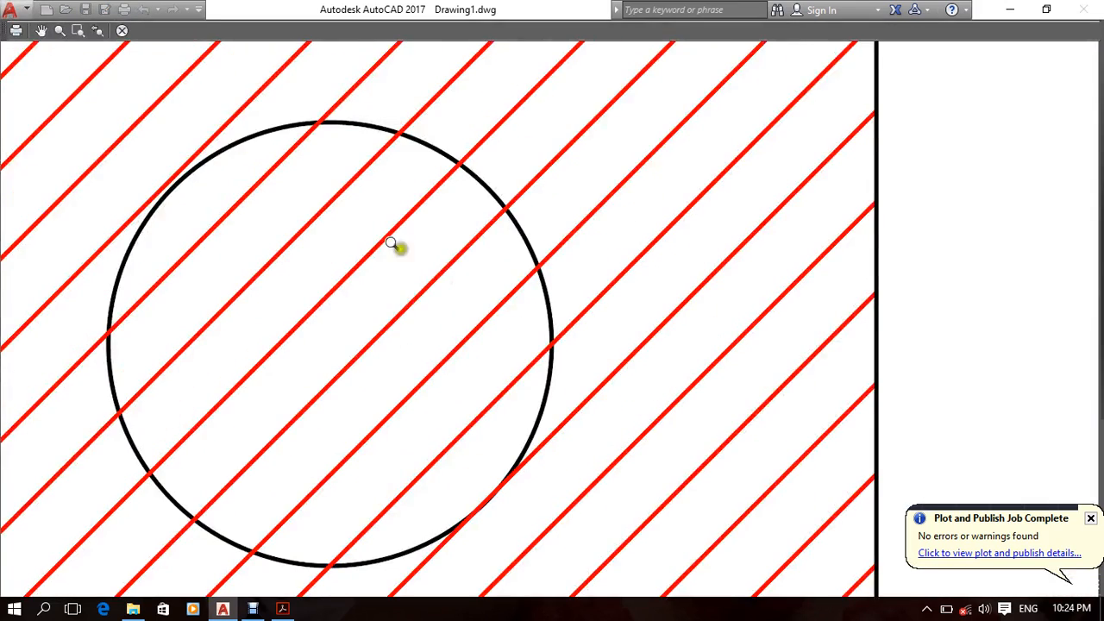
pyautogui.scroll(1, 380, 233)
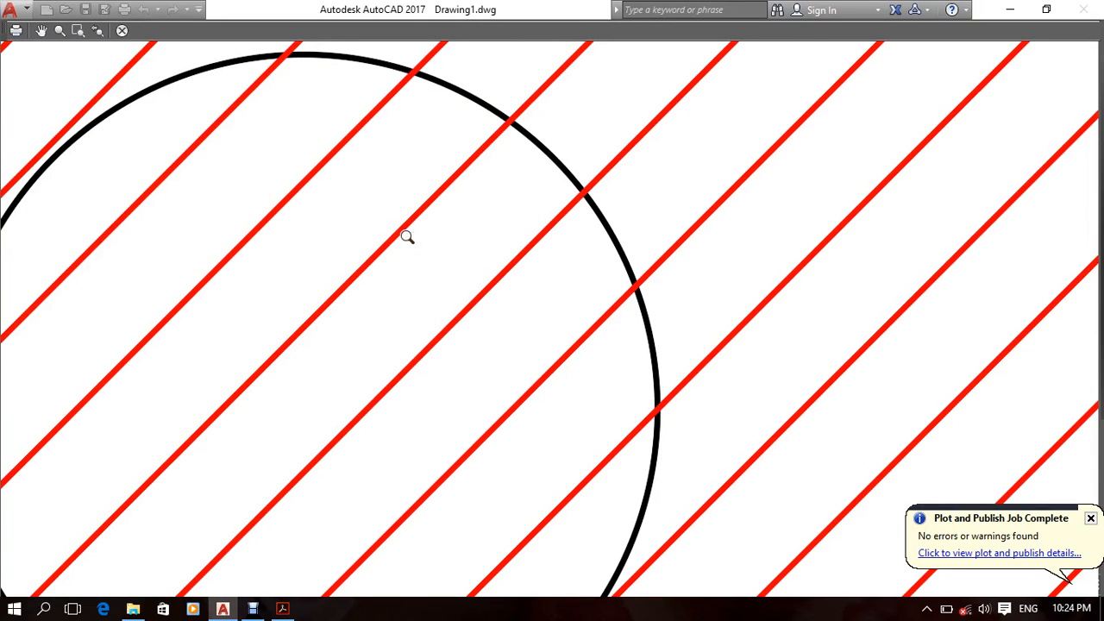
pyautogui.scroll(-6, 594, 239)
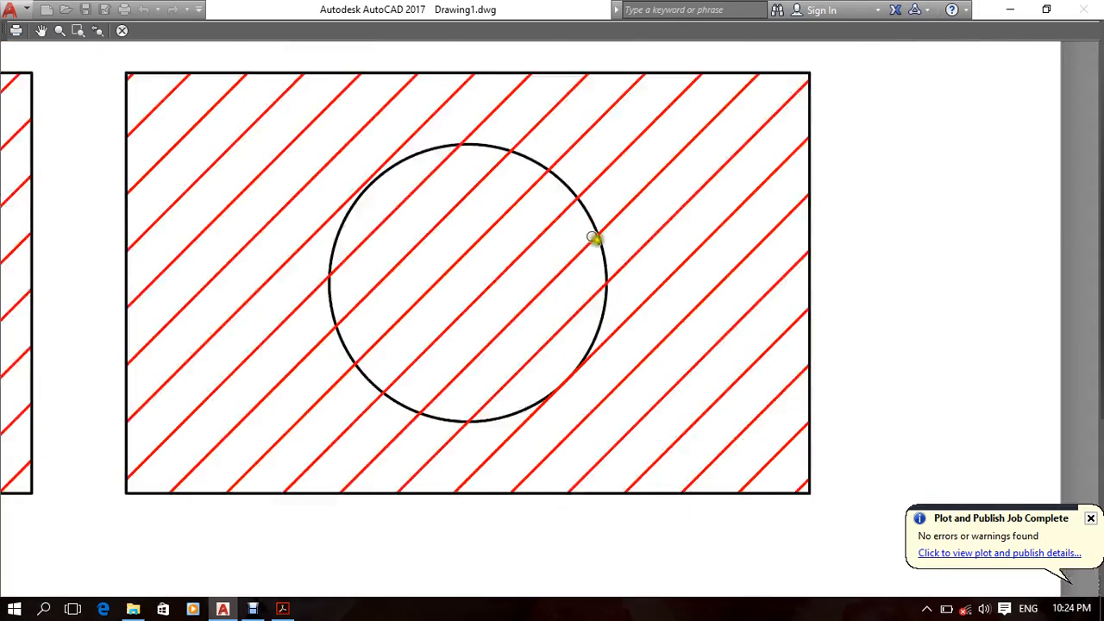
pyautogui.scroll(6, 557, 205)
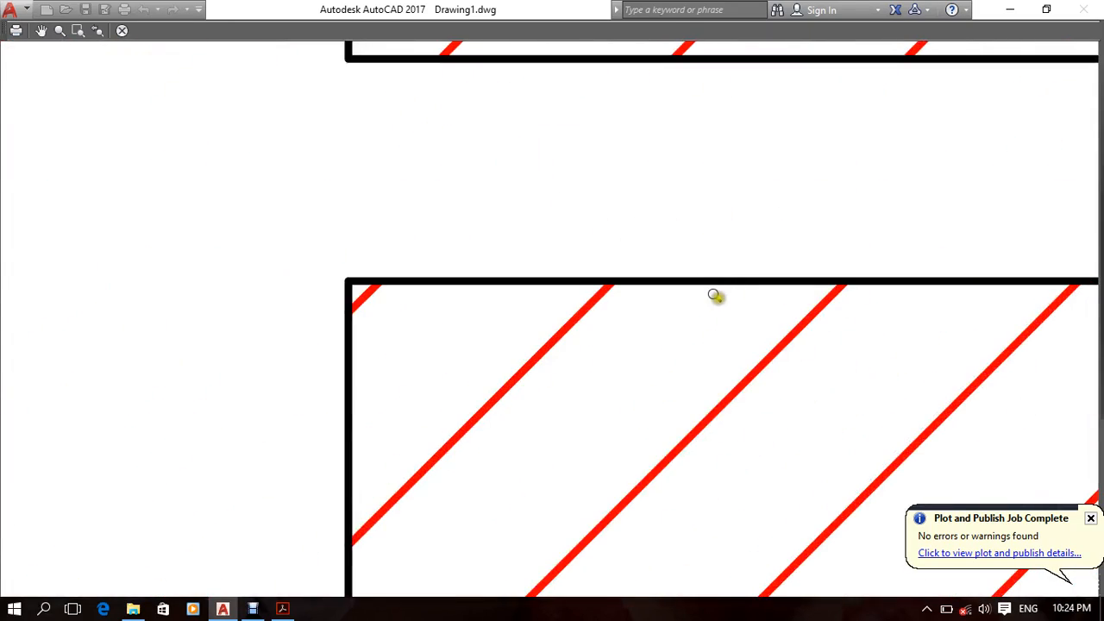
pyautogui.scroll(-6, 632, 267)
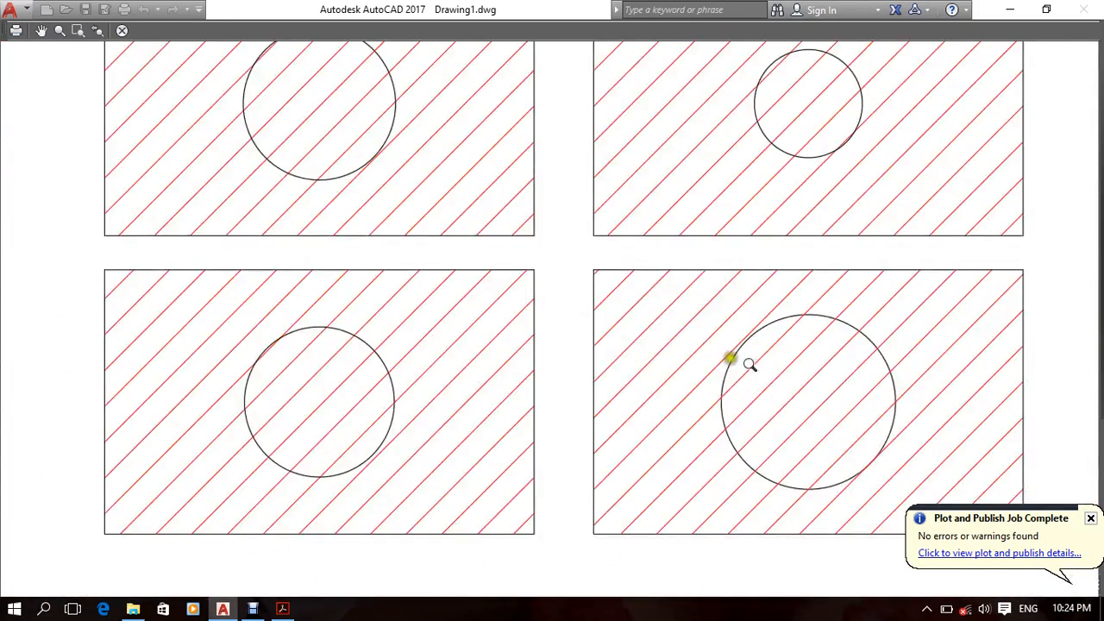
pyautogui.scroll(5, 779, 354)
pyautogui.scroll(4, 757, 360)
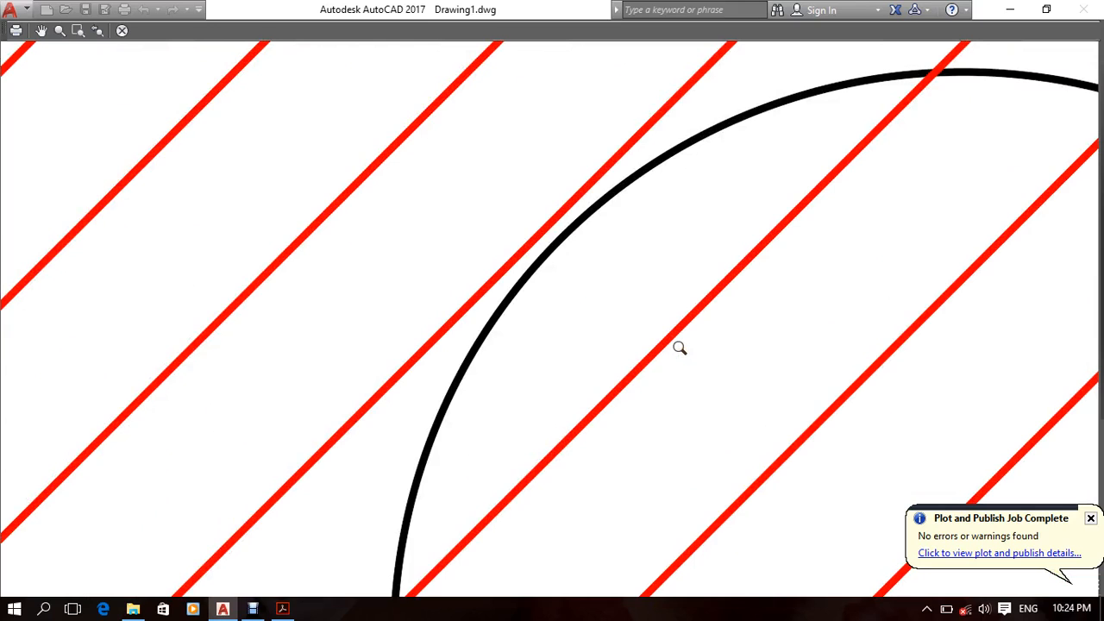
pyautogui.press('Escape')
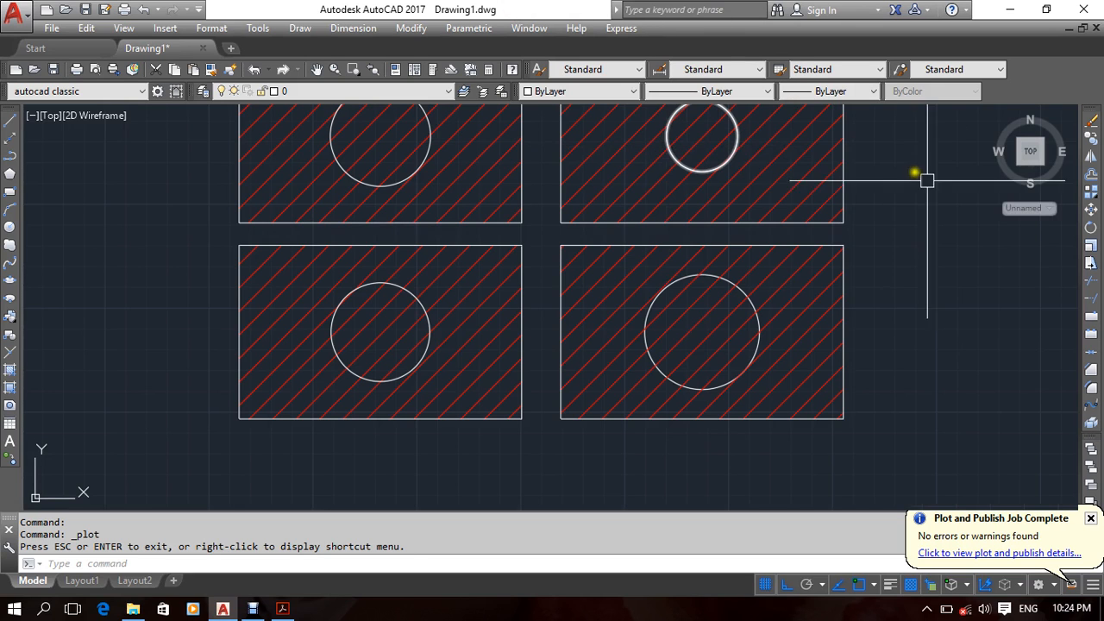
# Erase all four hatched rectangles together with their circles and hatches.
pyautogui.scroll(-5, 788, 276)
pyautogui.scroll(2, 671, 304)
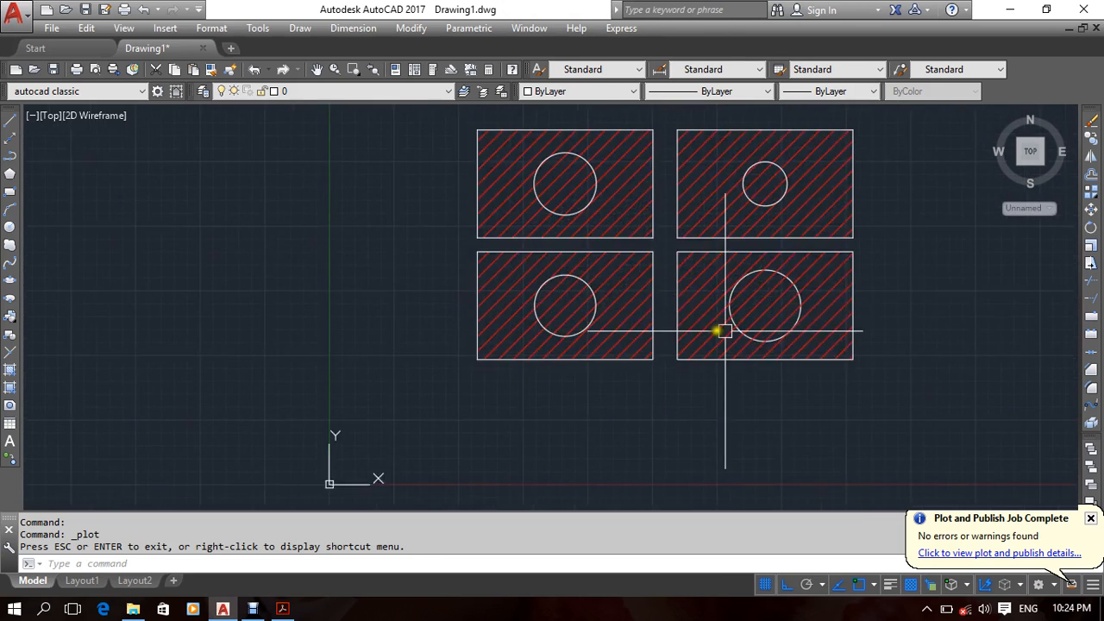
pyautogui.moveTo(720, 328); pyautogui.dragTo(653, 325, button='middle')
pyautogui.scroll(-3, 646, 319)
pyautogui.scroll(3, 644, 324)
pyautogui.moveTo(752, 367)
pyautogui.mouseDown(button='middle')
pyautogui.moveTo(800, 399)
pyautogui.moveTo(808, 387)
pyautogui.mouseUp(button='middle')
pyautogui.moveTo(924, 336); pyautogui.dragTo(913, 324, button='middle')
pyautogui.click(887, 180)
pyautogui.click(446, 382)
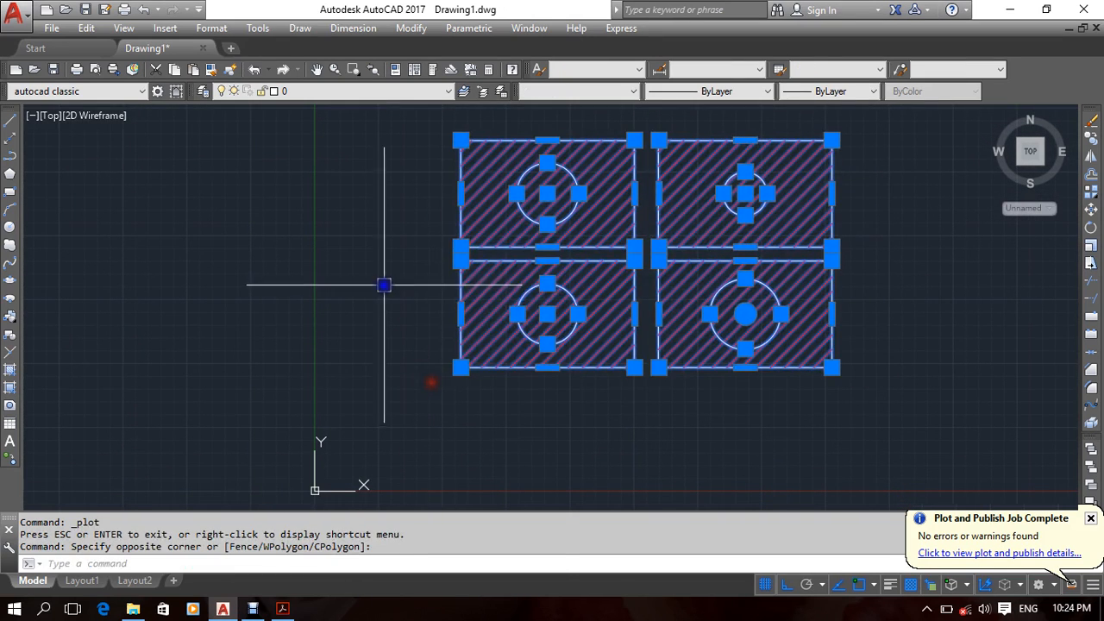
pyautogui.rightClick(385, 228)
pyautogui.click(423, 326)
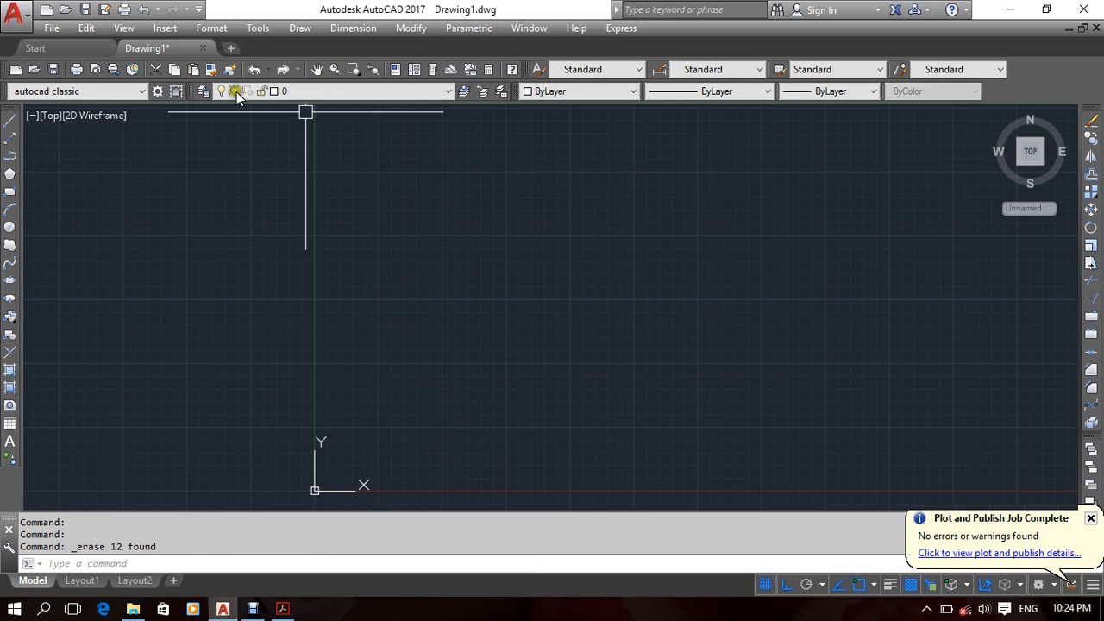
pyautogui.click(298, 28)
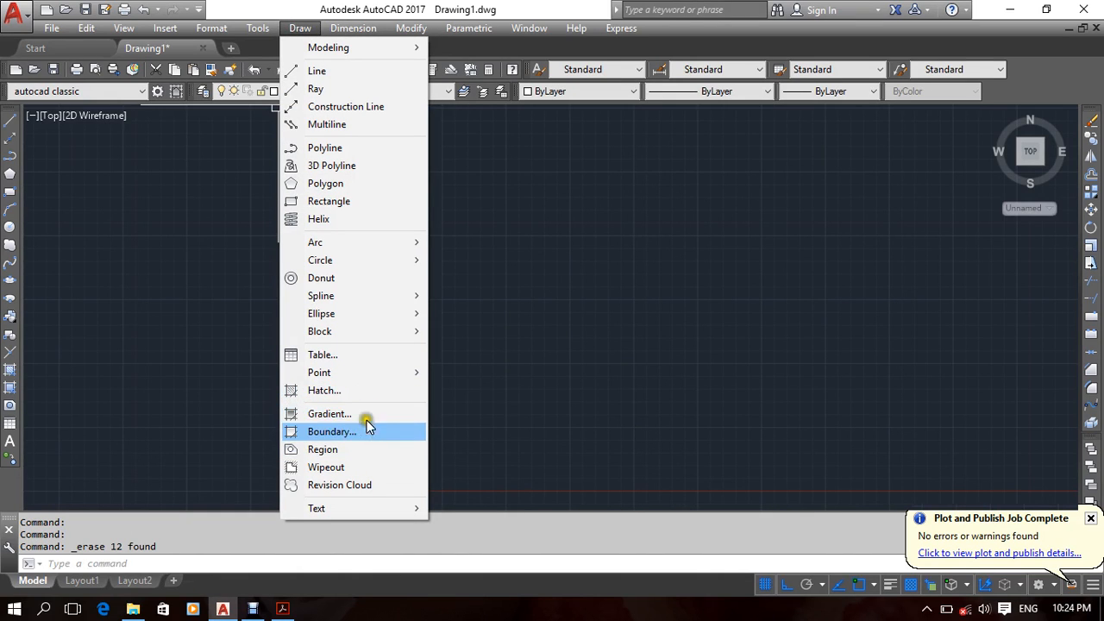
pyautogui.doubleClick(555, 335)
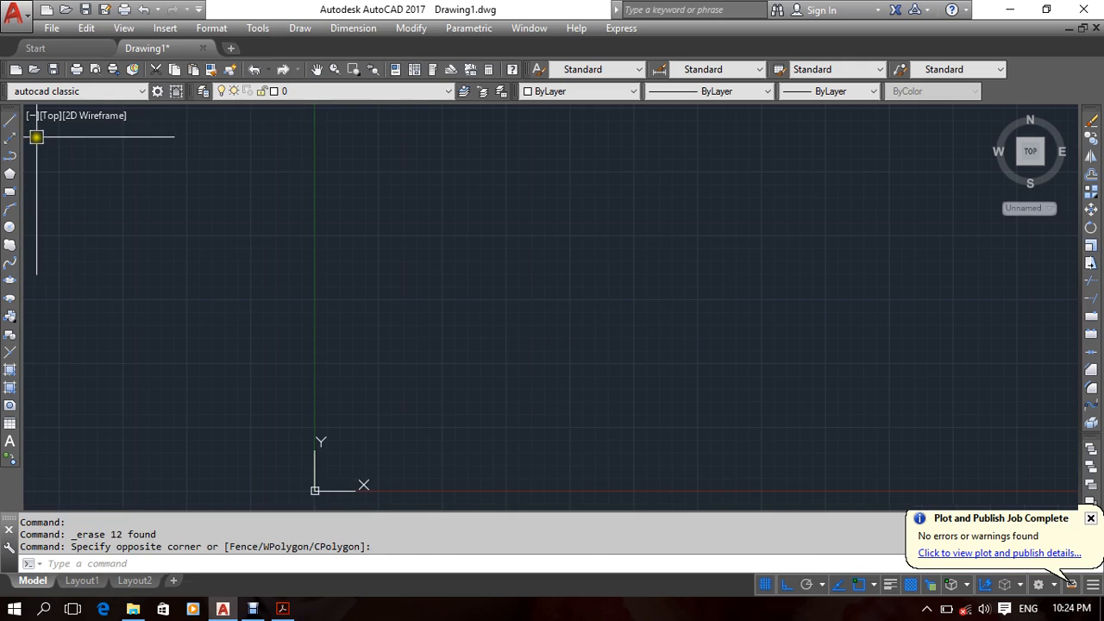
# Draw a closed eight-sided U-shaped outline from lines, with a rectangular notch at the top and a slanted left edge.
pyautogui.click(11, 125)
pyautogui.click(386, 236)
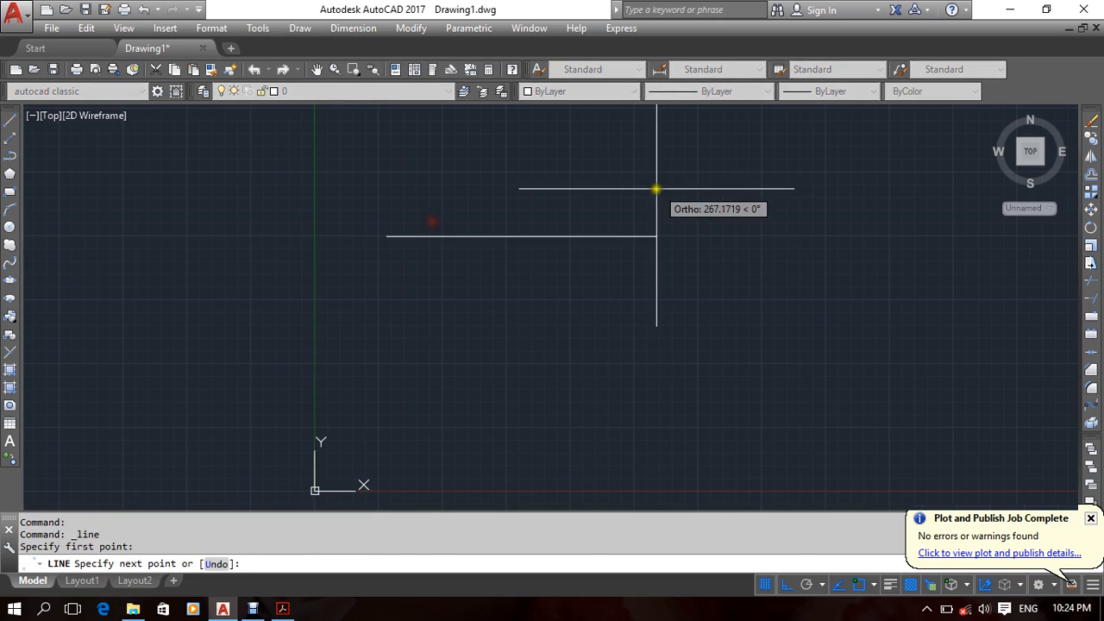
pyautogui.click(525, 237)
pyautogui.click(525, 363)
pyautogui.click(776, 355)
pyautogui.click(793, 262)
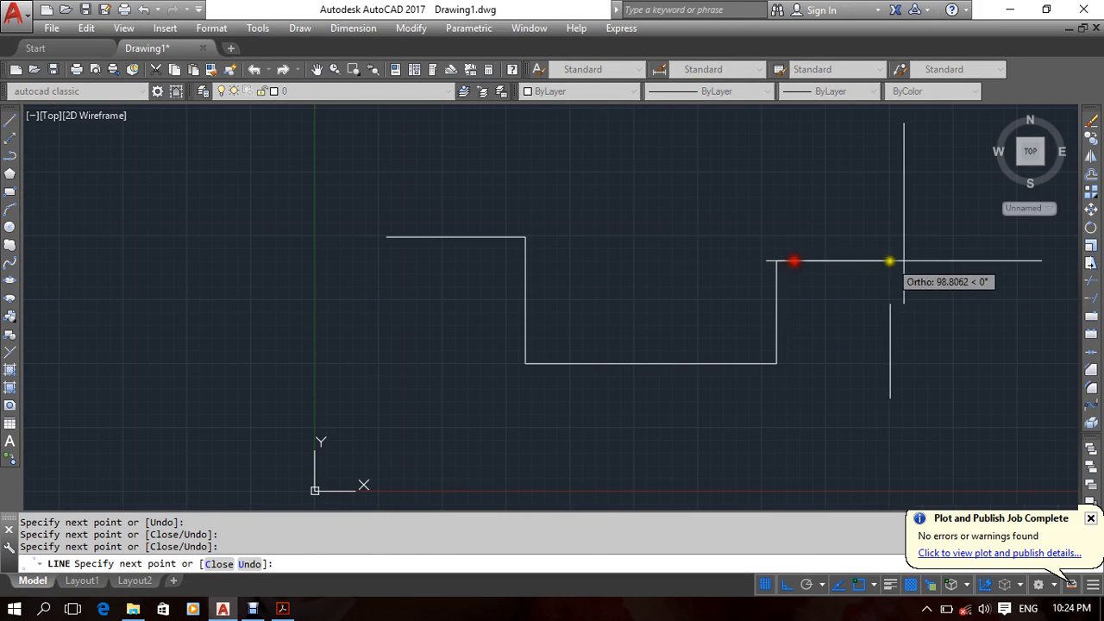
pyautogui.click(907, 285)
pyautogui.click(946, 421)
pyautogui.moveTo(781, 466); pyautogui.dragTo(800, 310, button='middle')
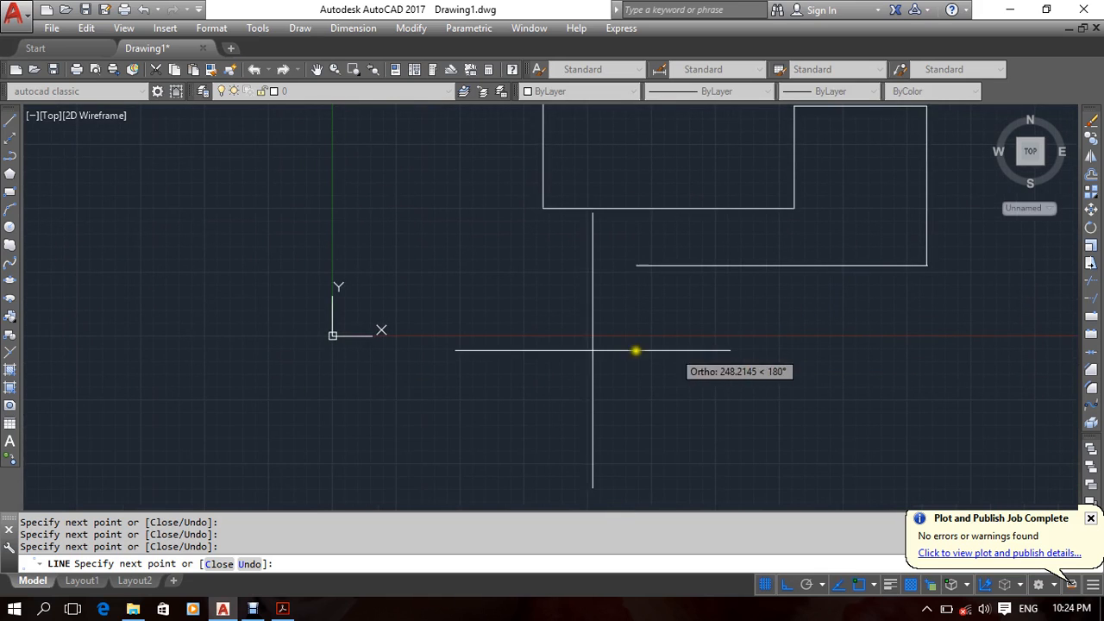
pyautogui.moveTo(463, 250); pyautogui.dragTo(417, 327, button='middle')
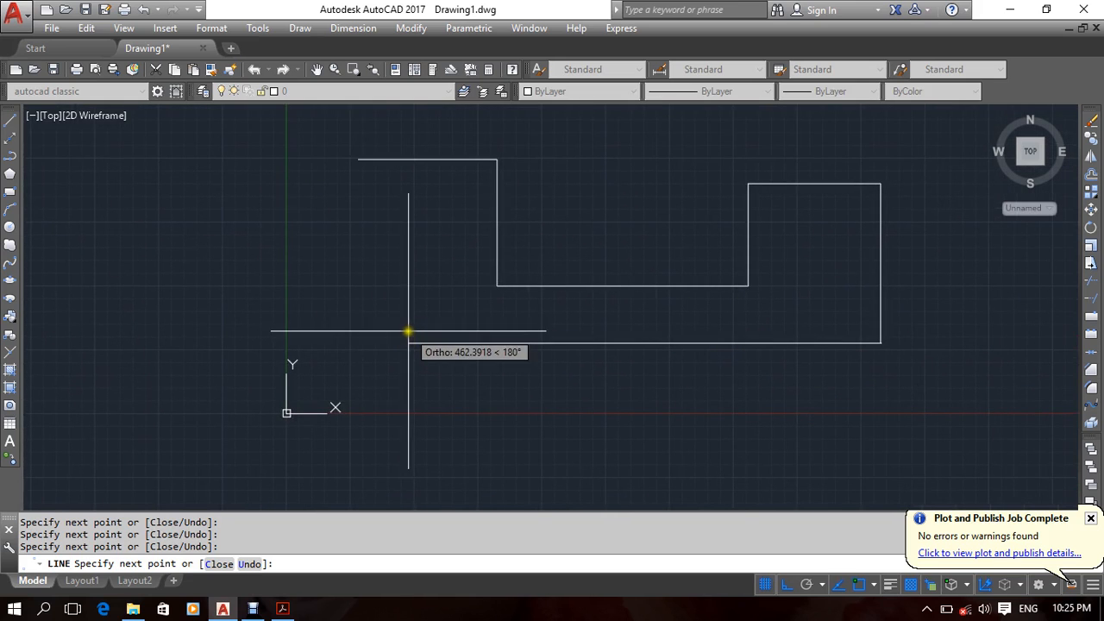
pyautogui.click(386, 343)
pyautogui.click(356, 159)
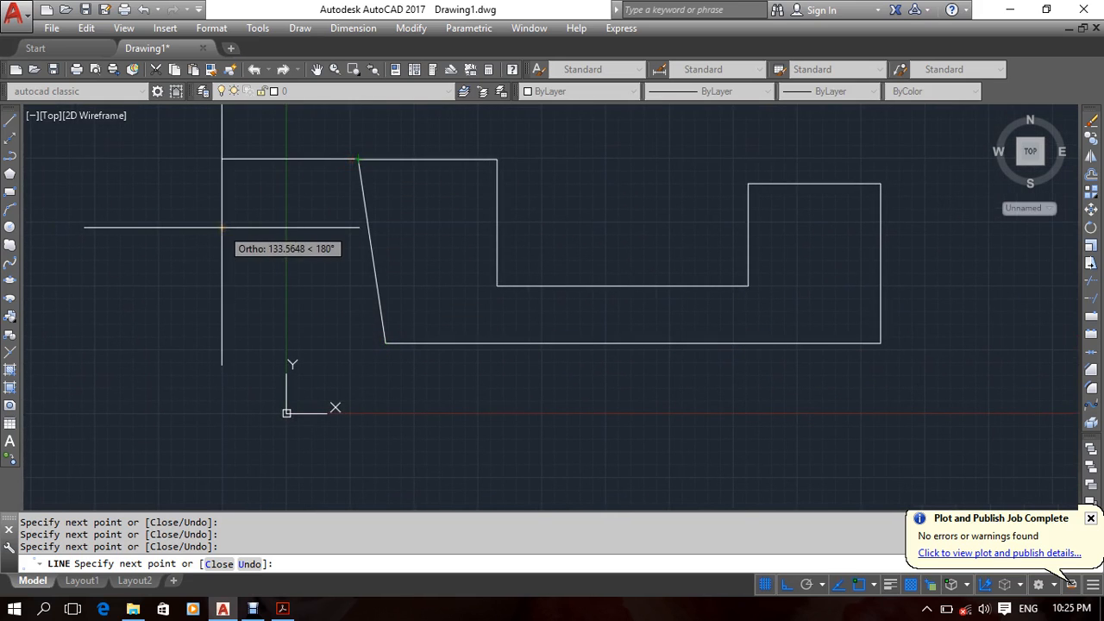
pyautogui.press('Return')
pyautogui.moveTo(463, 302); pyautogui.dragTo(509, 328, button='middle')
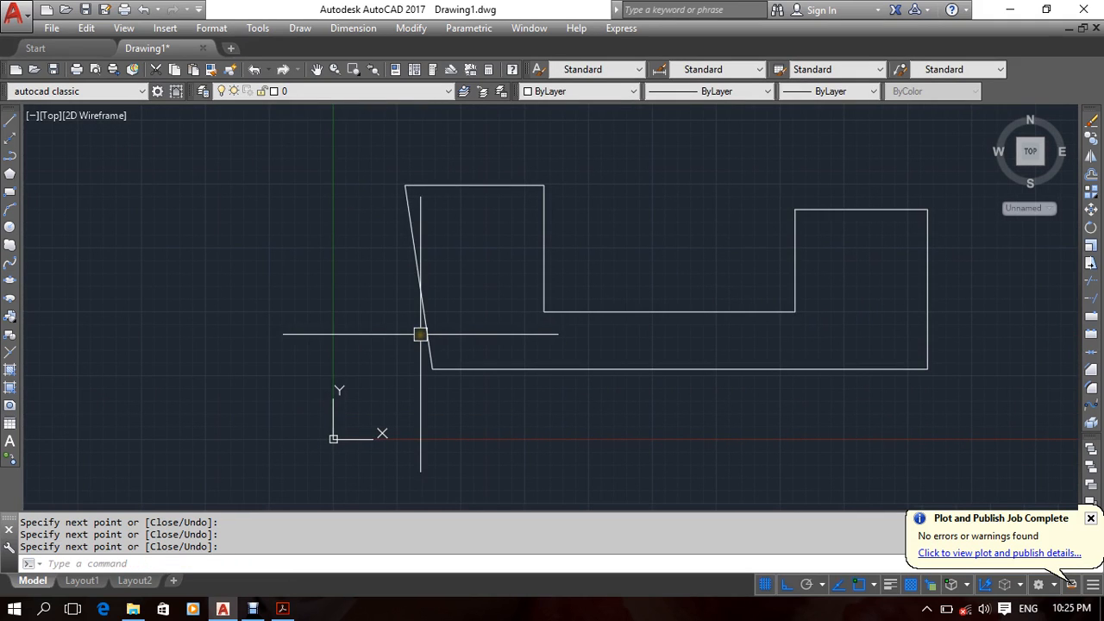
# Draw a horizontal line across the outline's left leg, extending past both the slanted edge and the notch's left side.
pyautogui.moveTo(672, 377); pyautogui.dragTo(605, 357, button='middle')
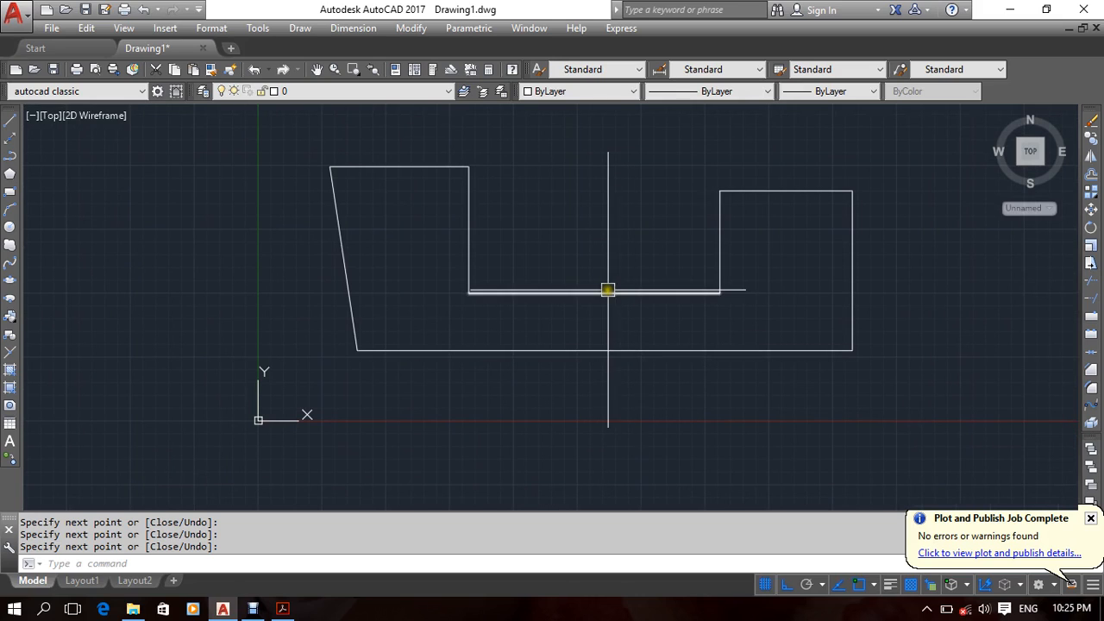
pyautogui.moveTo(130, 243); pyautogui.dragTo(188, 260, button='middle')
pyautogui.click(8, 120)
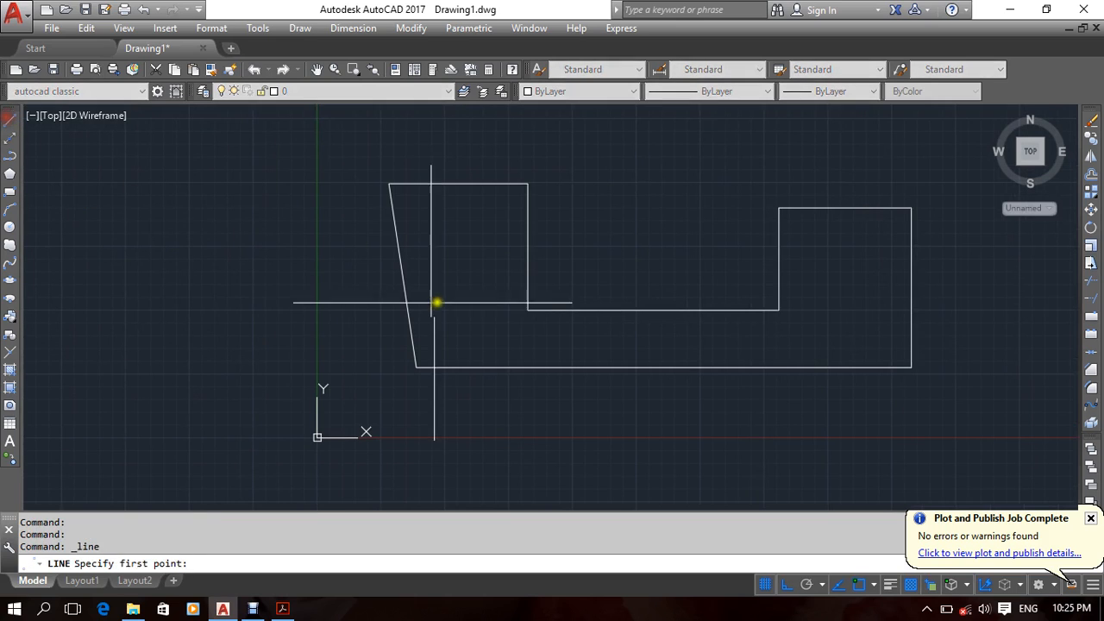
pyautogui.click(325, 300)
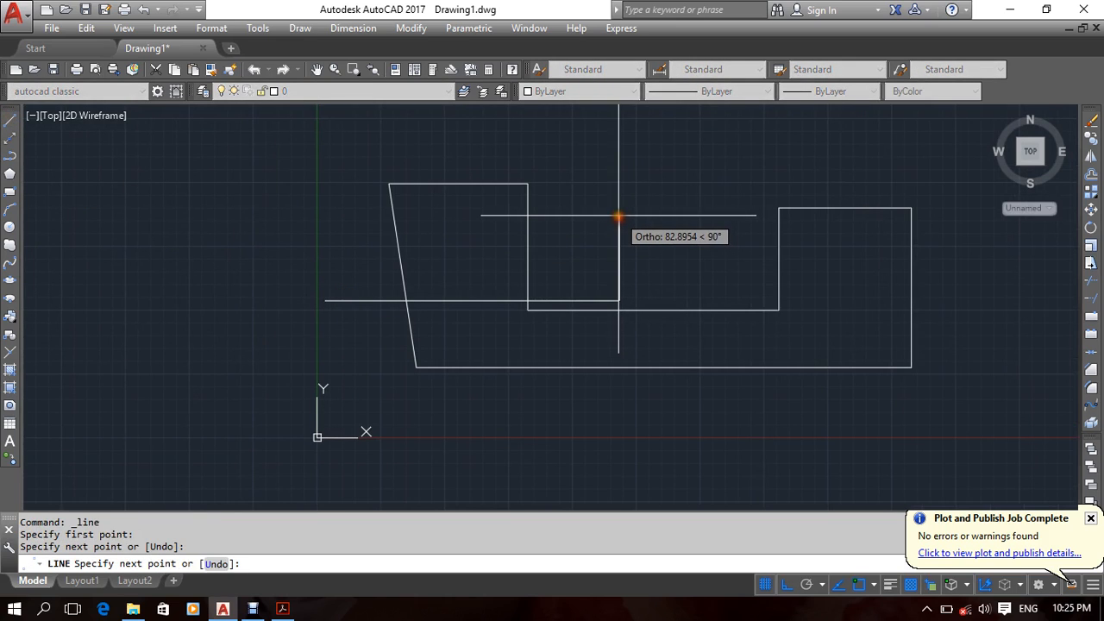
pyautogui.click(618, 217)
pyautogui.press('Return')
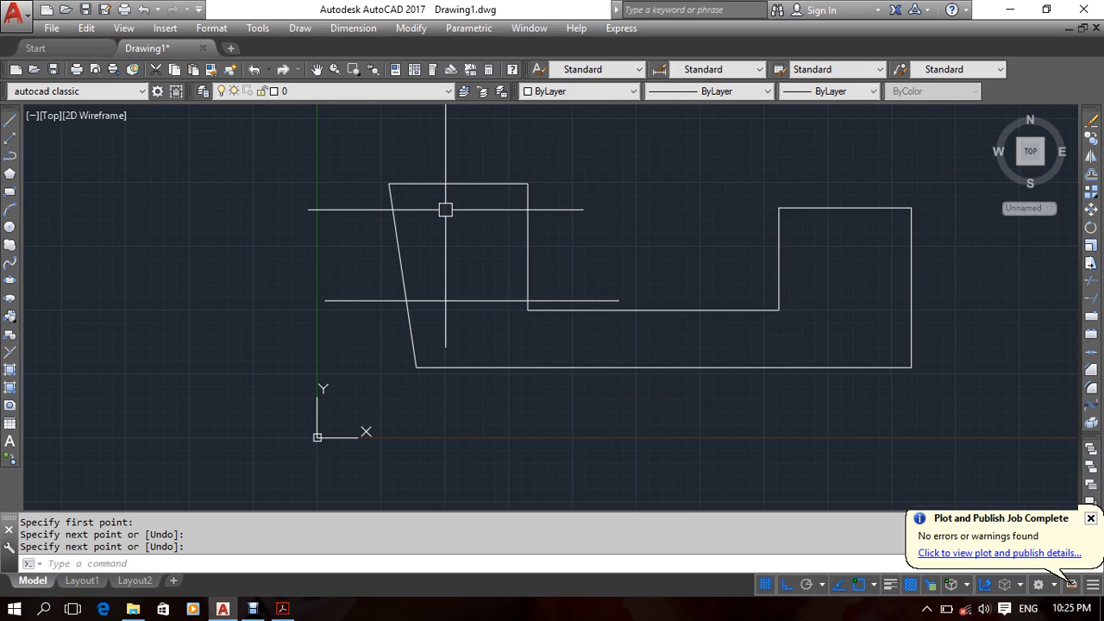
pyautogui.scroll(5, 438, 289)
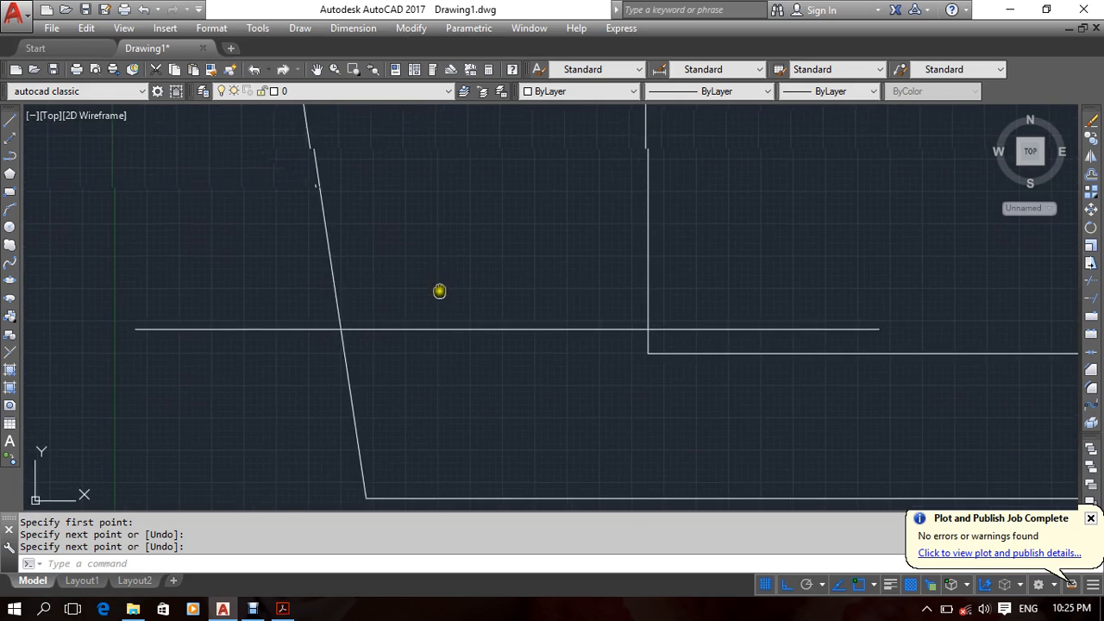
pyautogui.moveTo(584, 343); pyautogui.dragTo(496, 368)
pyautogui.moveTo(451, 394); pyautogui.dragTo(419, 446)
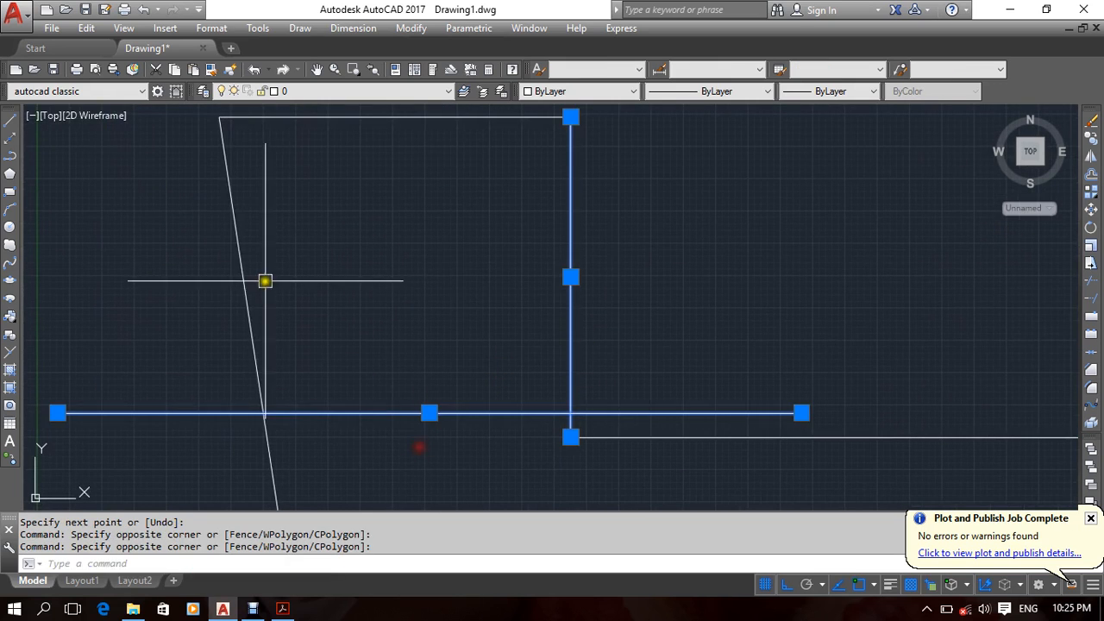
pyautogui.moveTo(265, 281); pyautogui.dragTo(108, 307)
pyautogui.moveTo(348, 180); pyautogui.dragTo(382, 224, button='middle')
pyautogui.press('Escape')
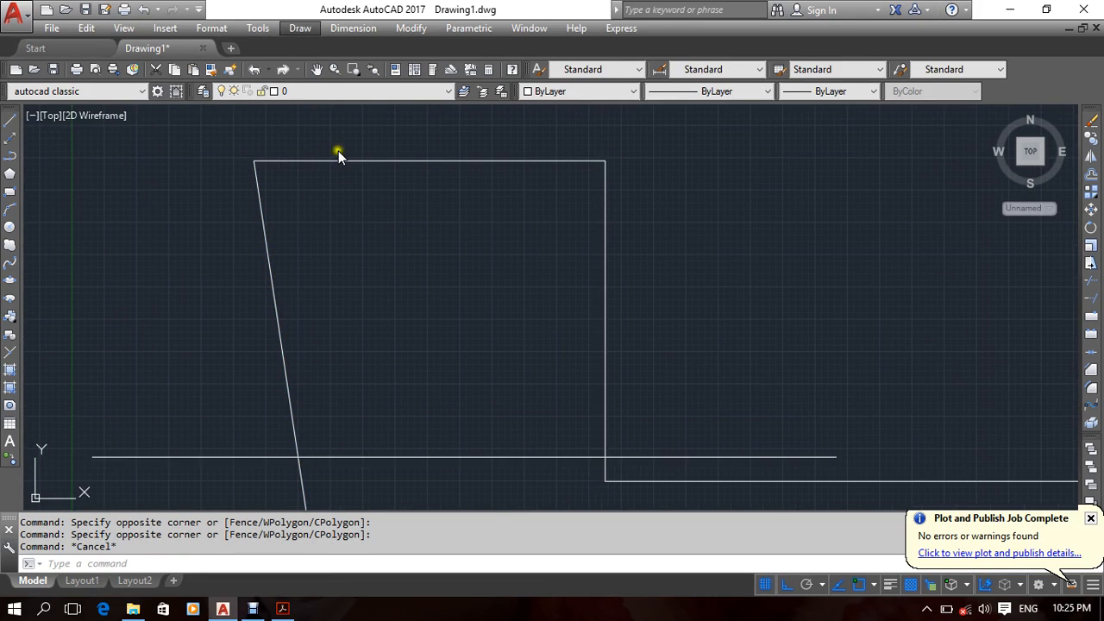
pyautogui.moveTo(510, 288); pyautogui.dragTo(439, 345)
pyautogui.moveTo(439, 345); pyautogui.dragTo(433, 305, button='middle')
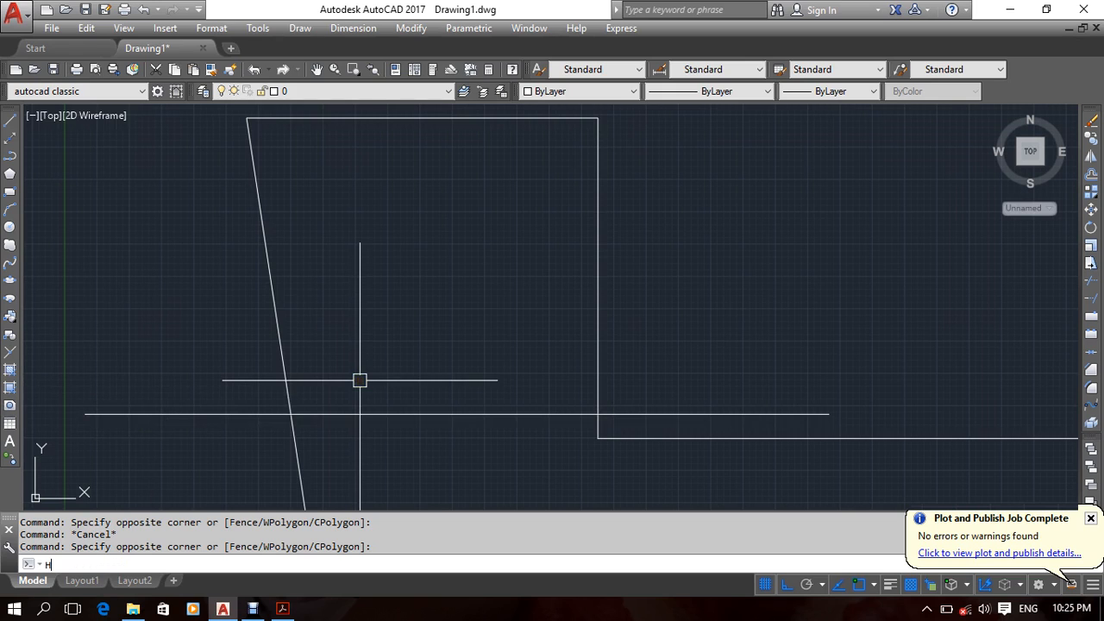
# Start a hatch and select the left leg's top, notch-side and slanted edges plus the crossing horizontal line as boundary objects.
pyautogui.press('Return')
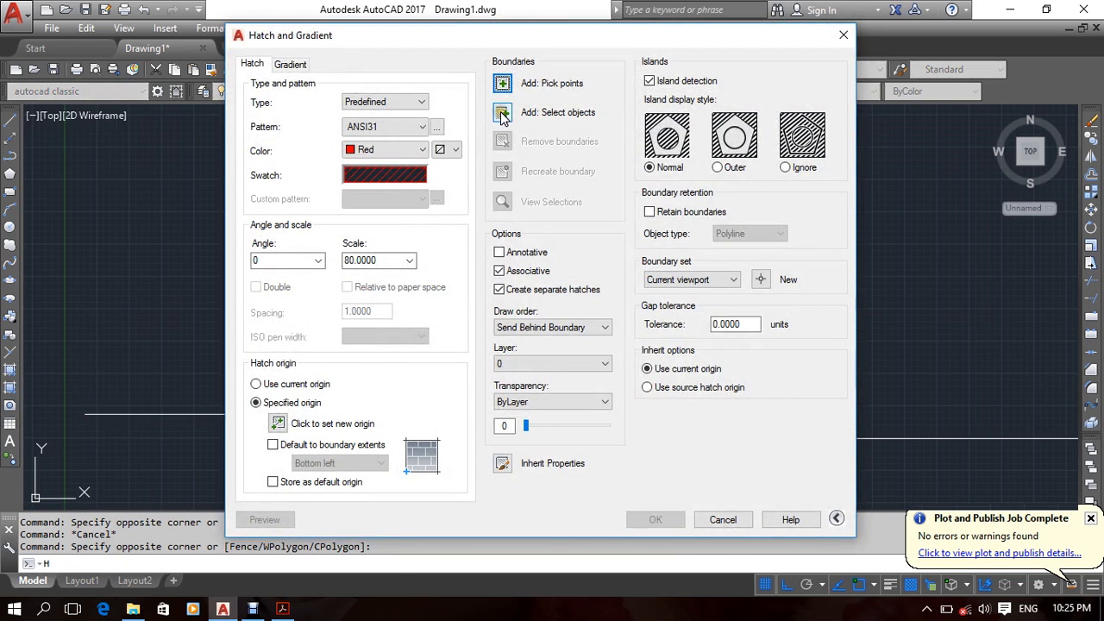
pyautogui.click(503, 114)
pyautogui.click(560, 305)
pyautogui.click(500, 308)
pyautogui.click(453, 277)
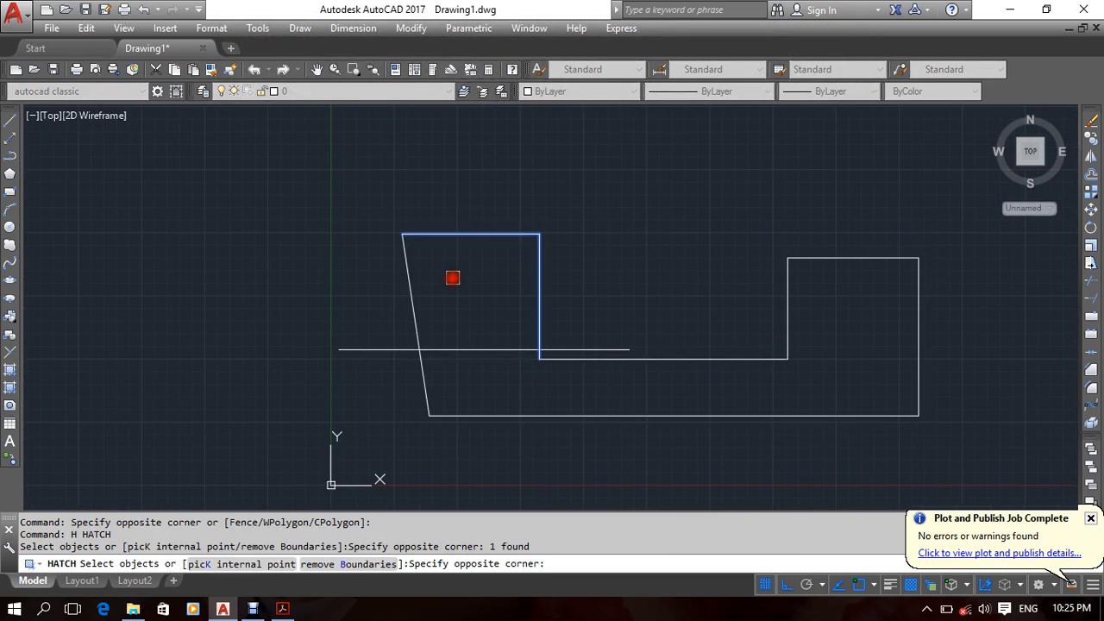
pyautogui.moveTo(443, 281); pyautogui.dragTo(378, 311)
pyautogui.moveTo(370, 331); pyautogui.dragTo(358, 384)
pyautogui.press('Return')
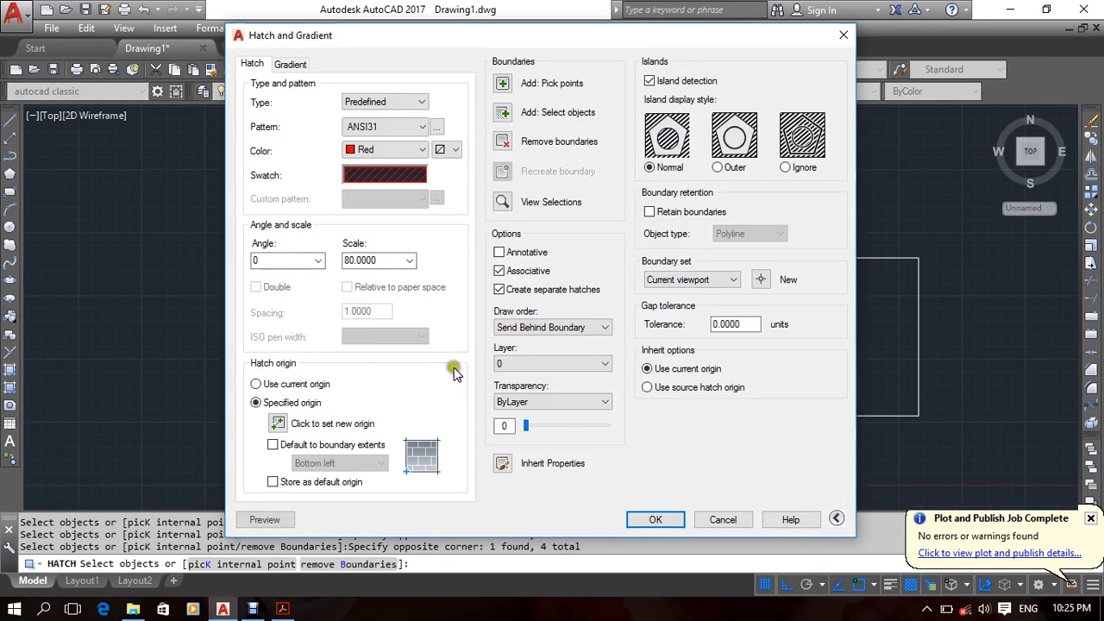
# Preview the red ANSI31 hatch at scale 80 on the selected lines, then cancel the hatch.
pyautogui.click(264, 520)
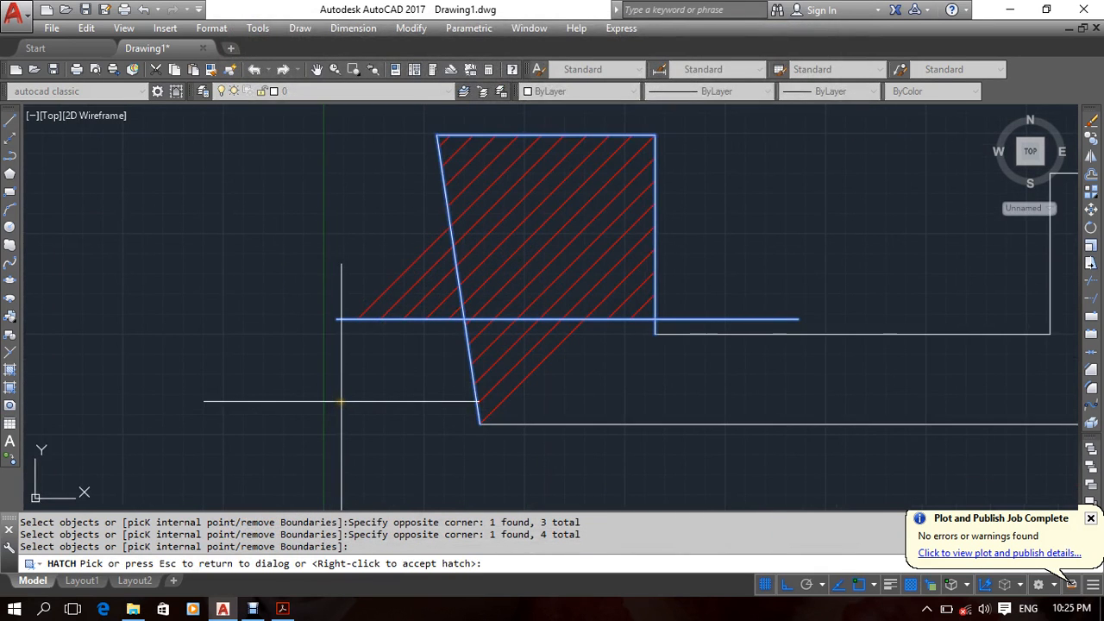
pyautogui.press('Escape')
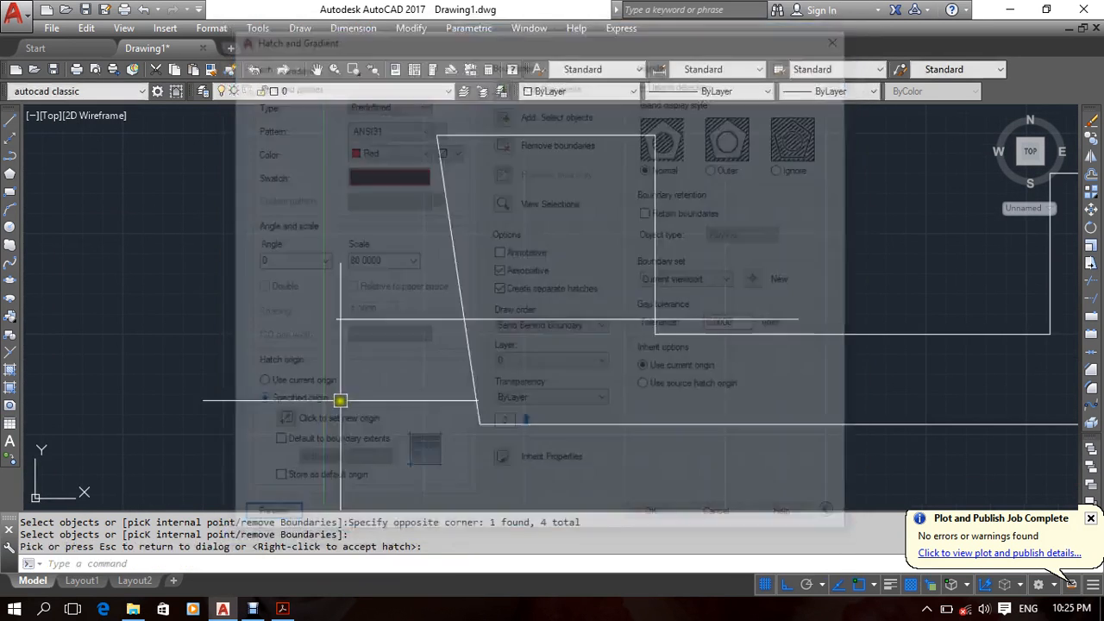
pyautogui.press('Escape')
pyautogui.press('Escape')
# Create a polyline boundary from the region enclosed by the left leg's edges and the crossing horizontal line.
pyautogui.moveTo(529, 310); pyautogui.dragTo(490, 351, button='middle')
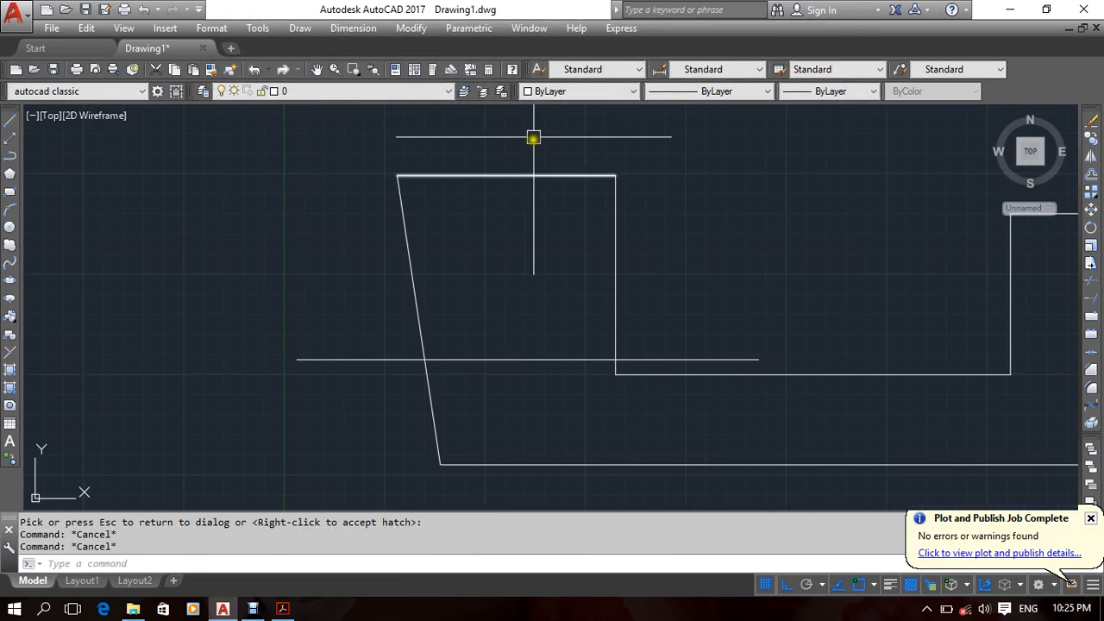
pyautogui.moveTo(523, 313); pyautogui.dragTo(506, 295, button='middle')
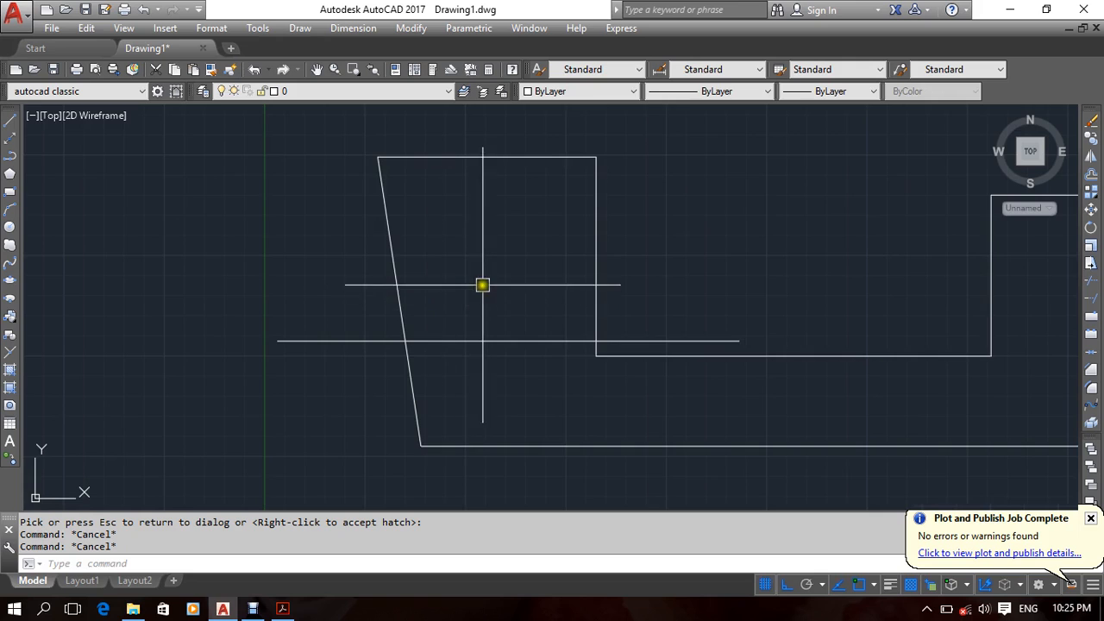
pyautogui.moveTo(483, 286); pyautogui.dragTo(593, 301, button='middle')
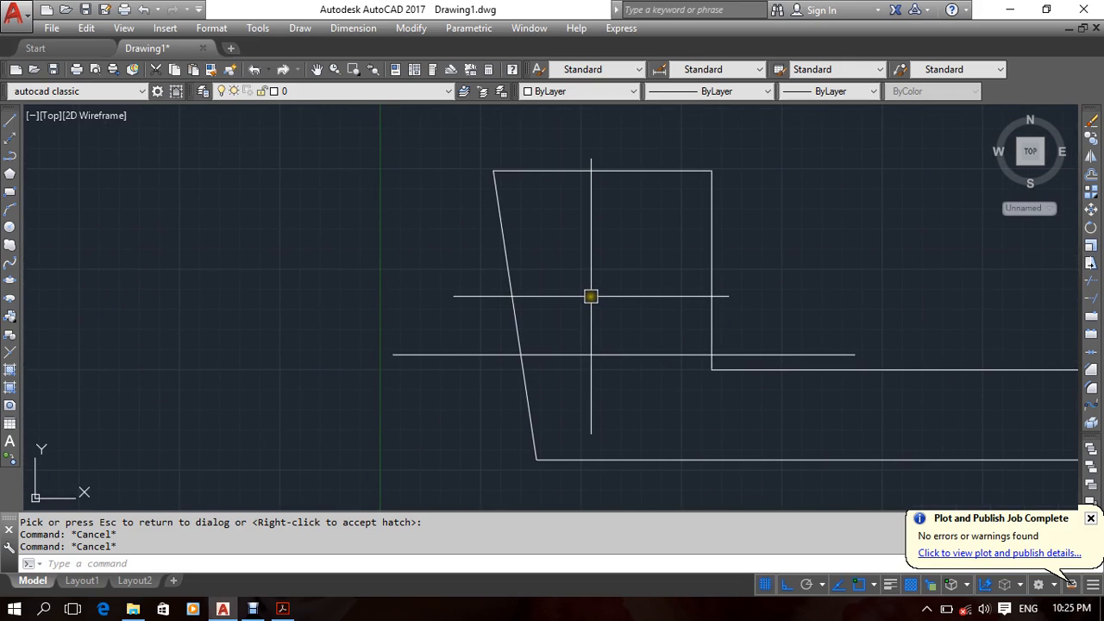
pyautogui.write('BO')
pyautogui.press('Return')
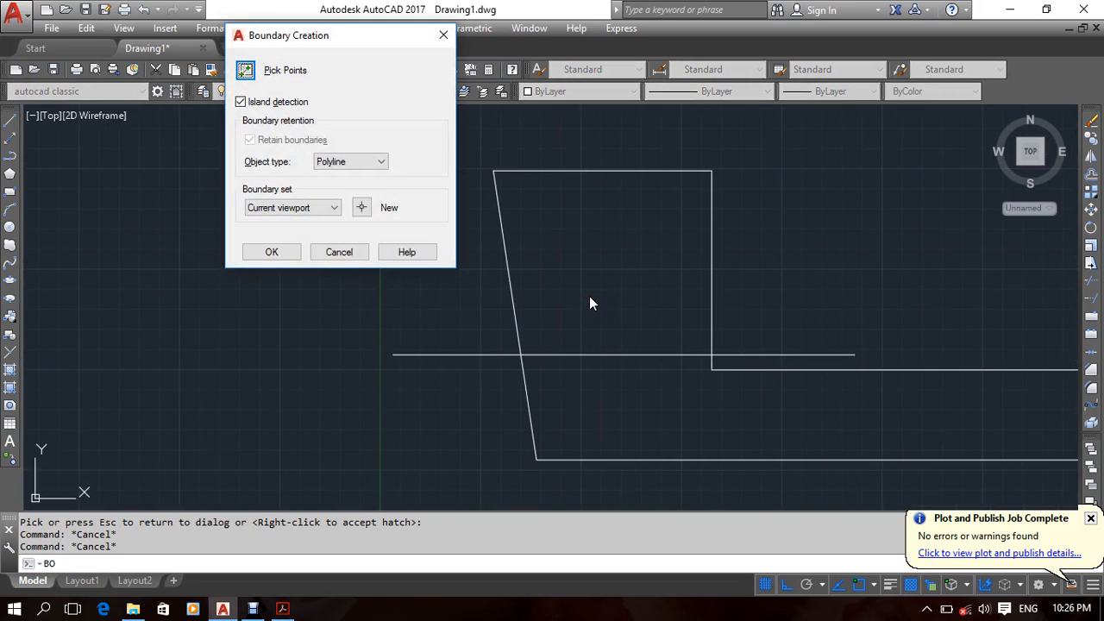
pyautogui.click(248, 72)
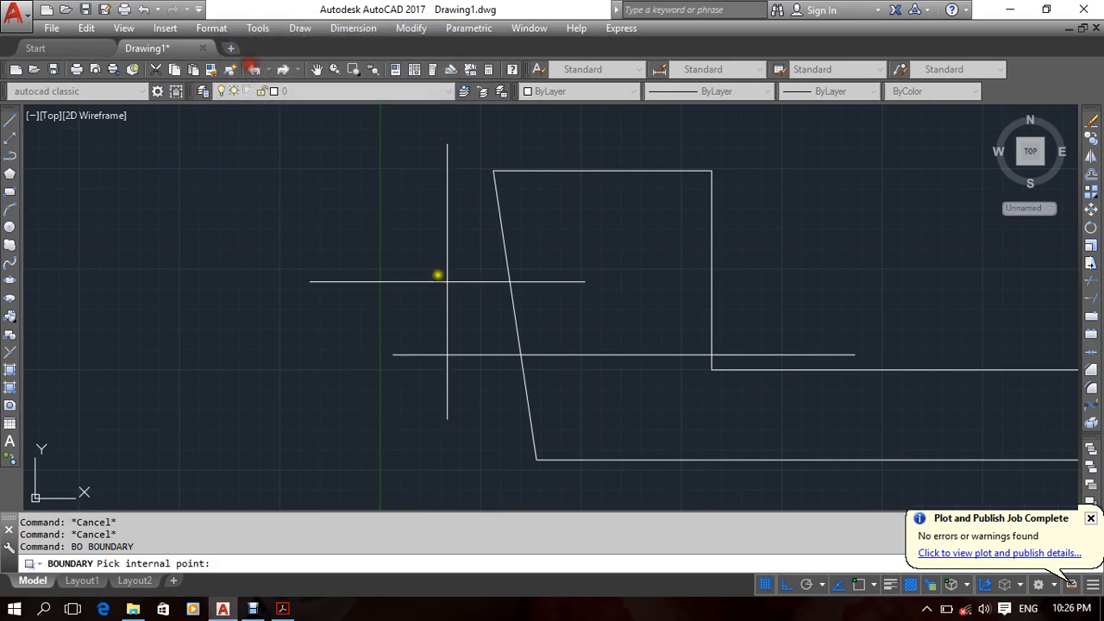
pyautogui.click(610, 276)
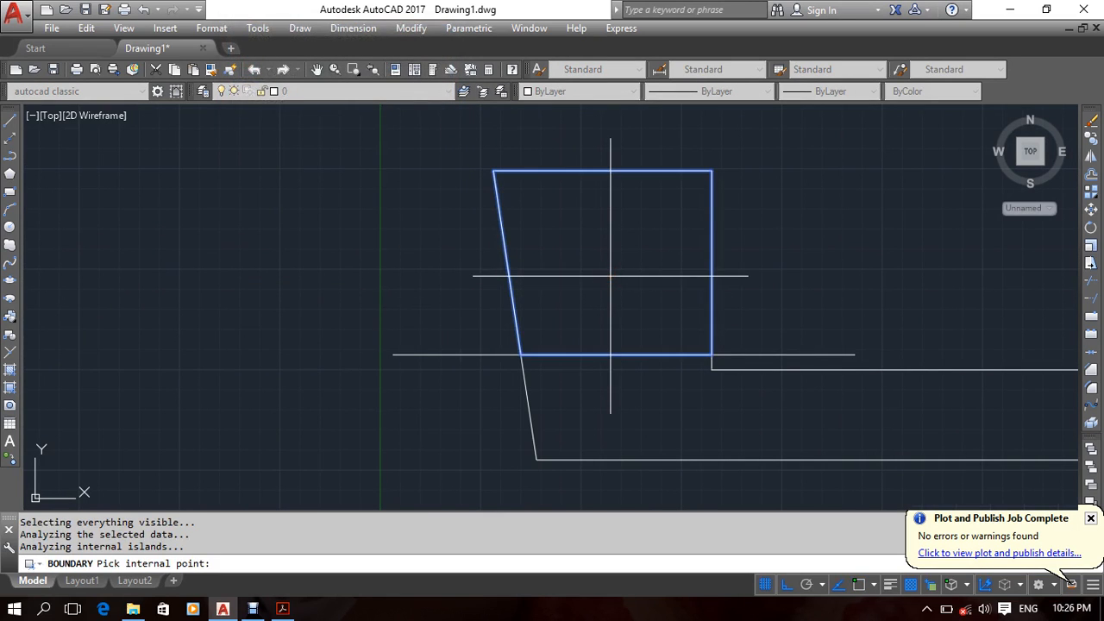
pyautogui.press('Return')
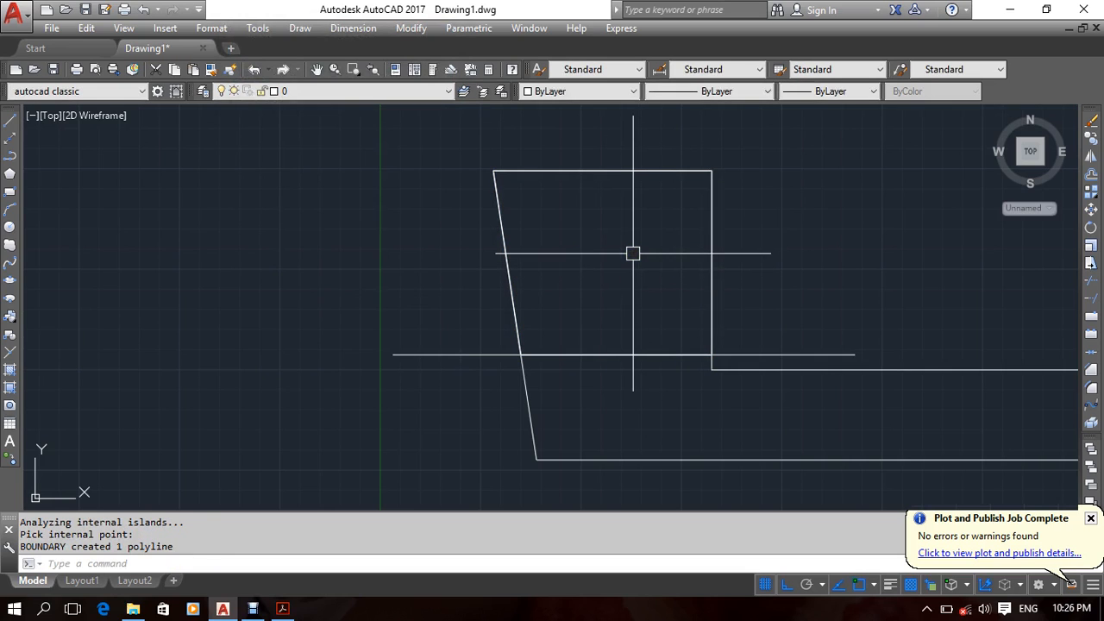
# Move the boundary polyline horizontally to the left, well clear of the original outline.
pyautogui.moveTo(633, 251); pyautogui.dragTo(599, 238, button='middle')
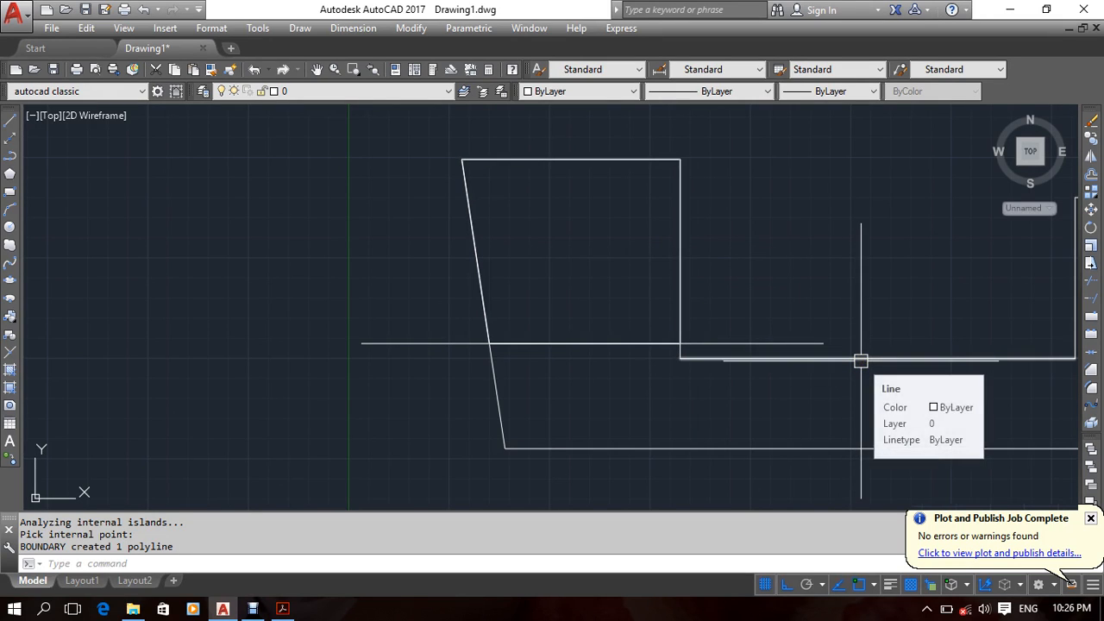
pyautogui.click(682, 253)
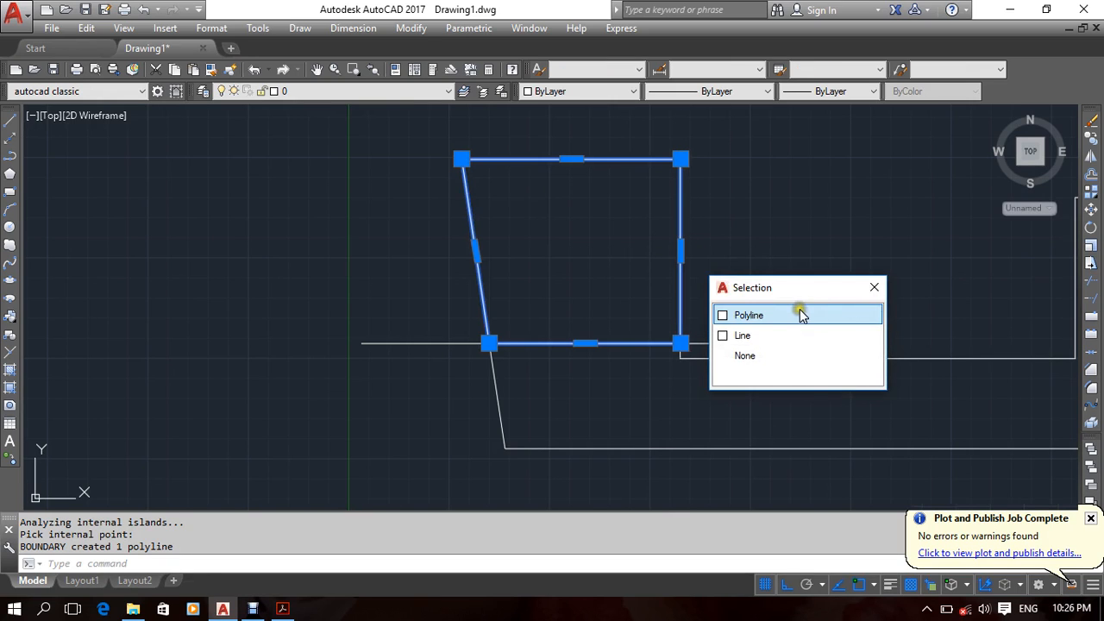
pyautogui.click(756, 321)
pyautogui.write('m')
pyautogui.press('Return')
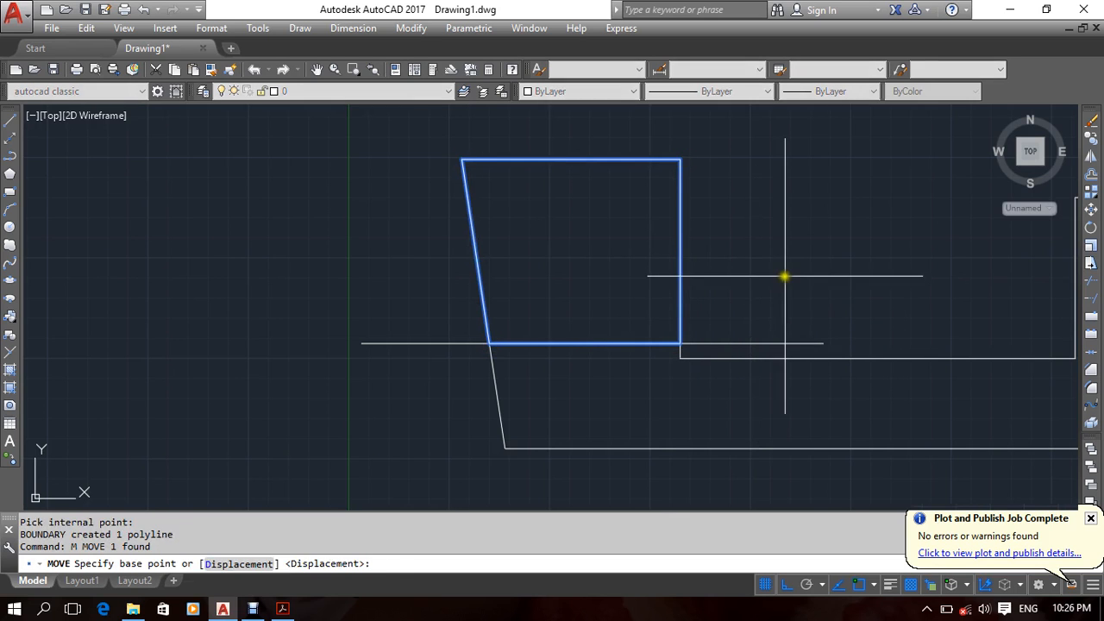
pyautogui.click(784, 274)
pyautogui.scroll(-5, 732, 323)
pyautogui.press('Escape')
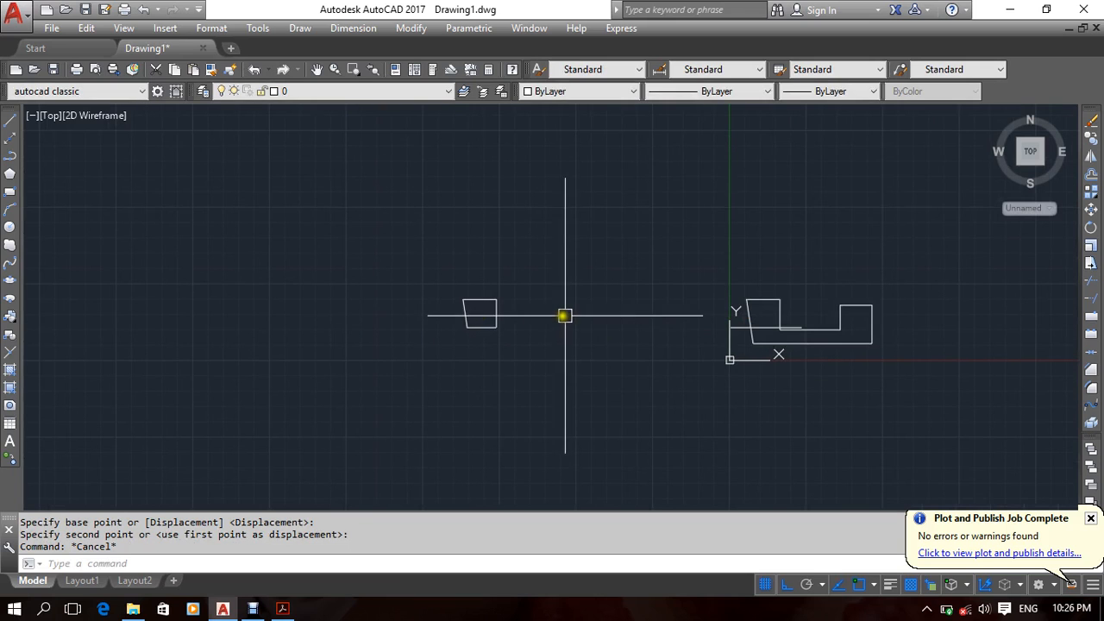
# Copy the lines crossing around the outline's left leg horizontally to a spot just right of the separated boundary polyline.
pyautogui.scroll(4, 564, 316)
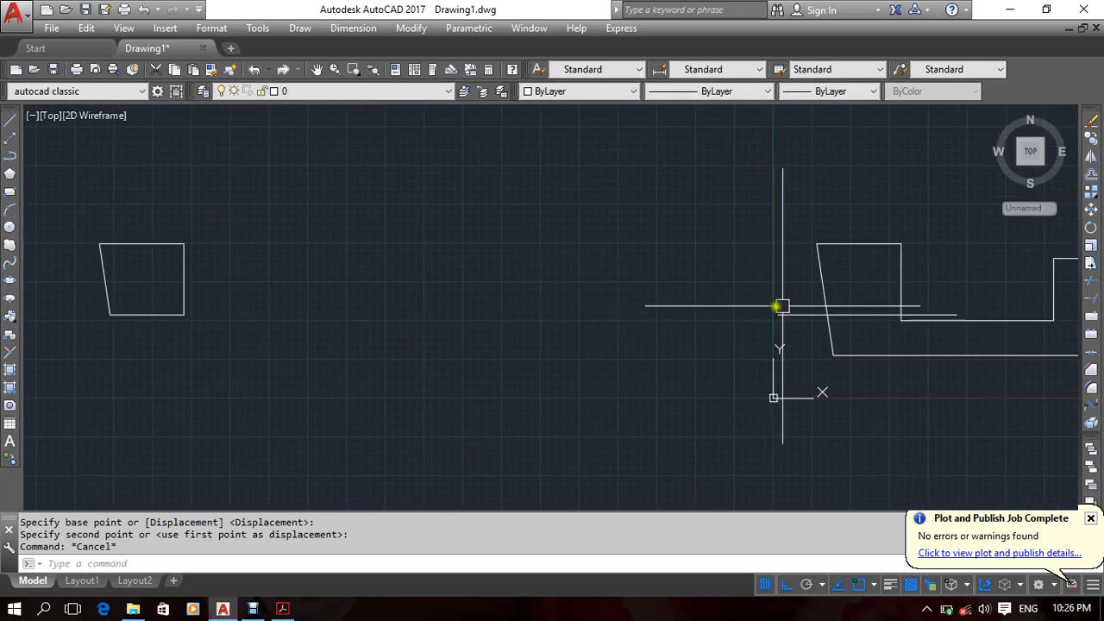
pyautogui.moveTo(779, 306); pyautogui.dragTo(699, 306, button='middle')
pyautogui.click(854, 224)
pyautogui.click(689, 327)
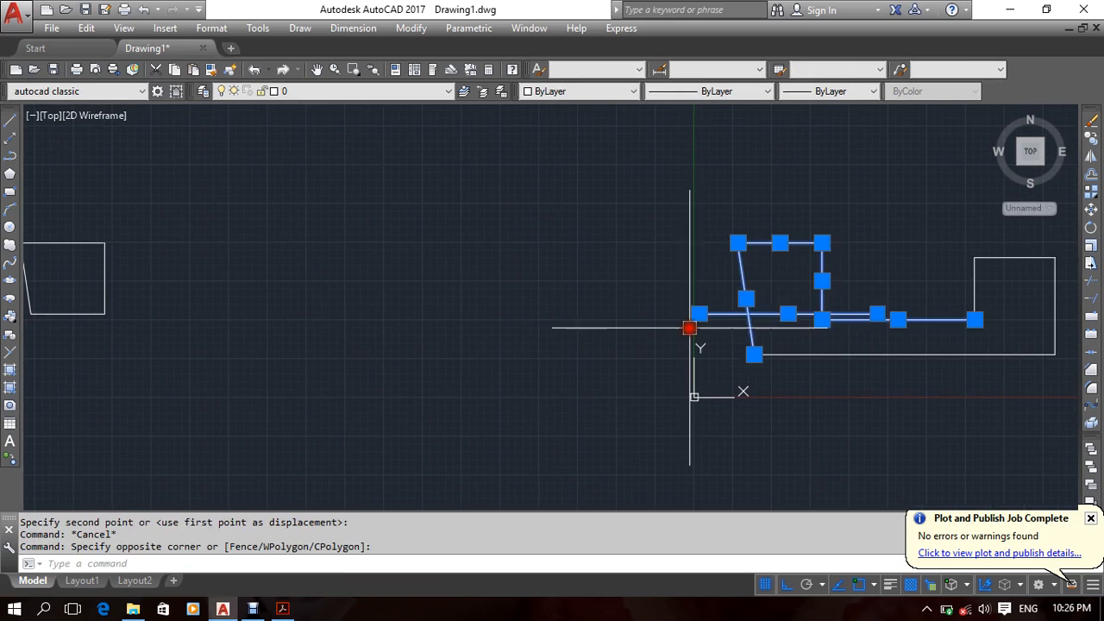
pyautogui.write('CO')
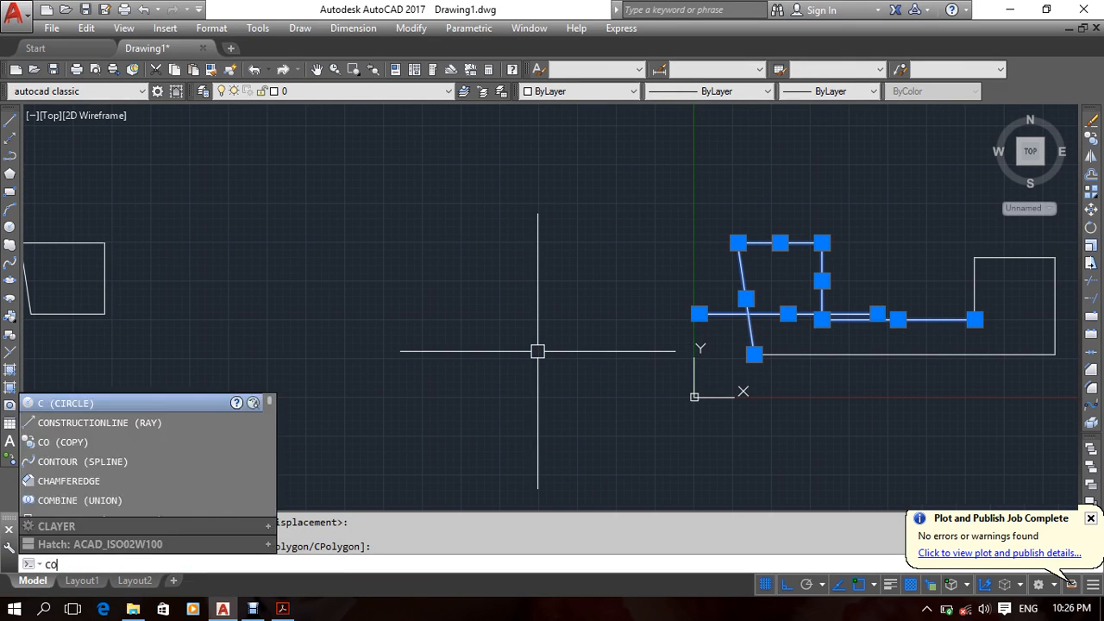
pyautogui.press('space')
pyautogui.click(520, 372)
pyautogui.moveTo(343, 390); pyautogui.dragTo(708, 366, button='middle')
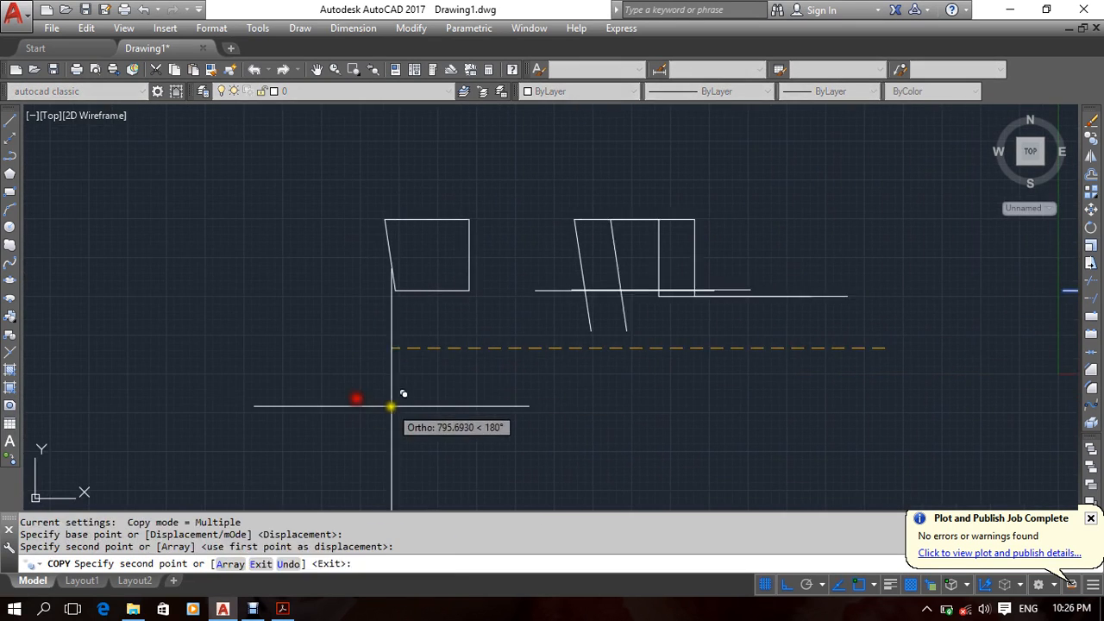
pyautogui.press('Escape')
# Trim the copied slanted line below the horizontal line and the horizontal line's overhang beyond the slanted line.
pyautogui.write('TR')
pyautogui.press('space')
pyautogui.press('space')
pyautogui.click(616, 320)
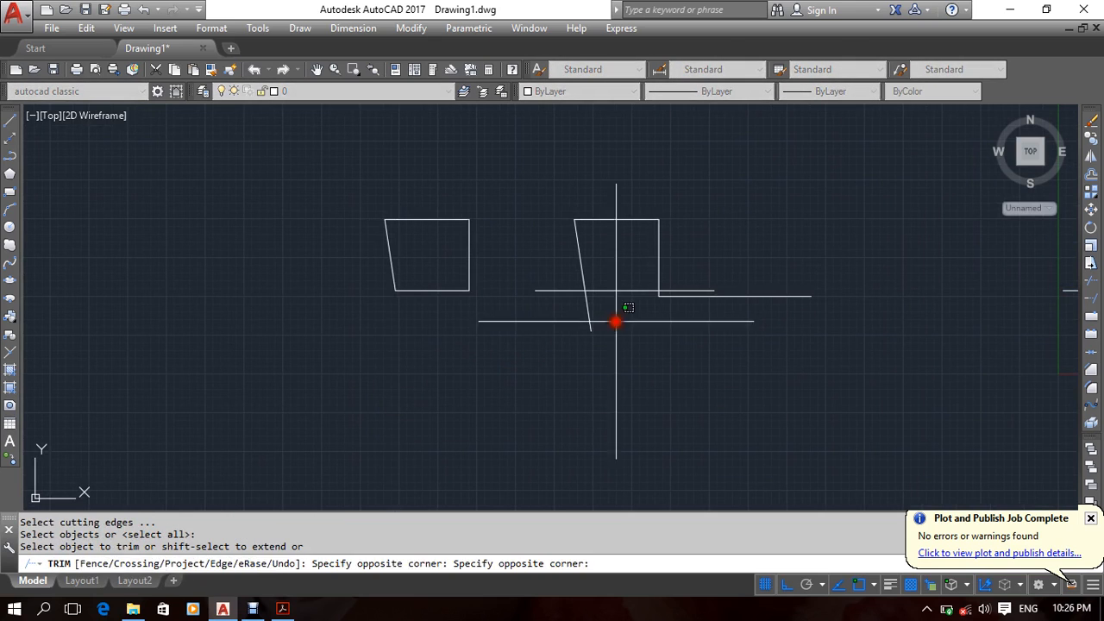
pyautogui.click(564, 316)
pyautogui.click(538, 320)
pyautogui.click(542, 253)
# Trim the copied horizontal line's right overhang and the short vertical stub below it.
pyautogui.click(687, 296)
pyautogui.scroll(4, 690, 295)
pyautogui.click(707, 234)
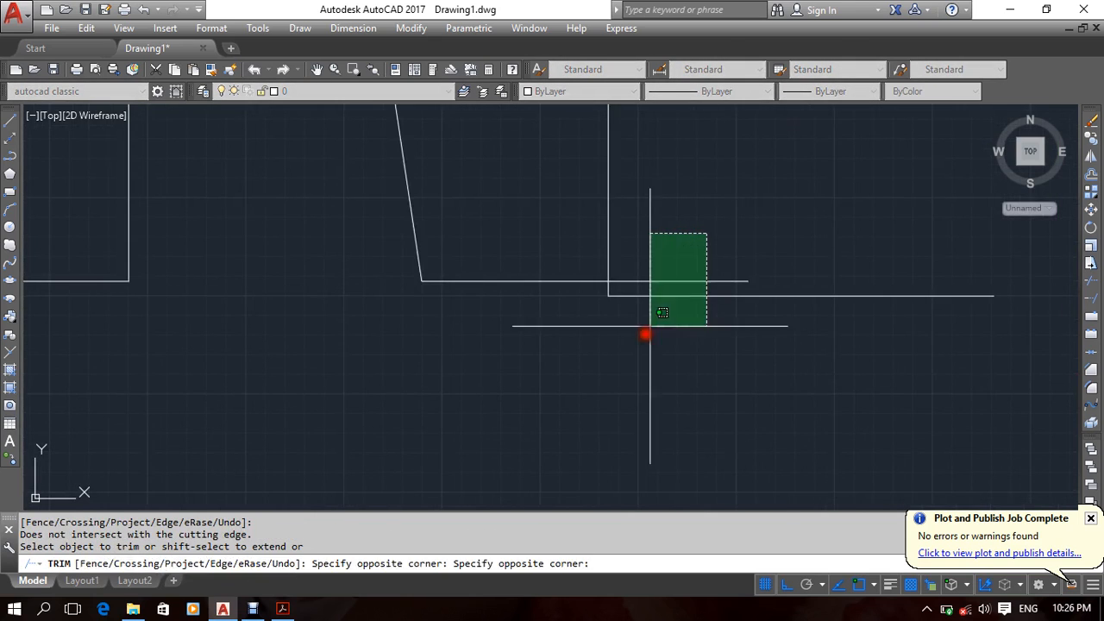
pyautogui.click(642, 343)
pyautogui.click(625, 295)
pyautogui.scroll(4, 626, 296)
pyautogui.click(622, 274)
pyautogui.click(569, 288)
pyautogui.press('Escape')
# Erase the leftover notch-bottom line beside the trimmed four-sided shape.
pyautogui.click(660, 271)
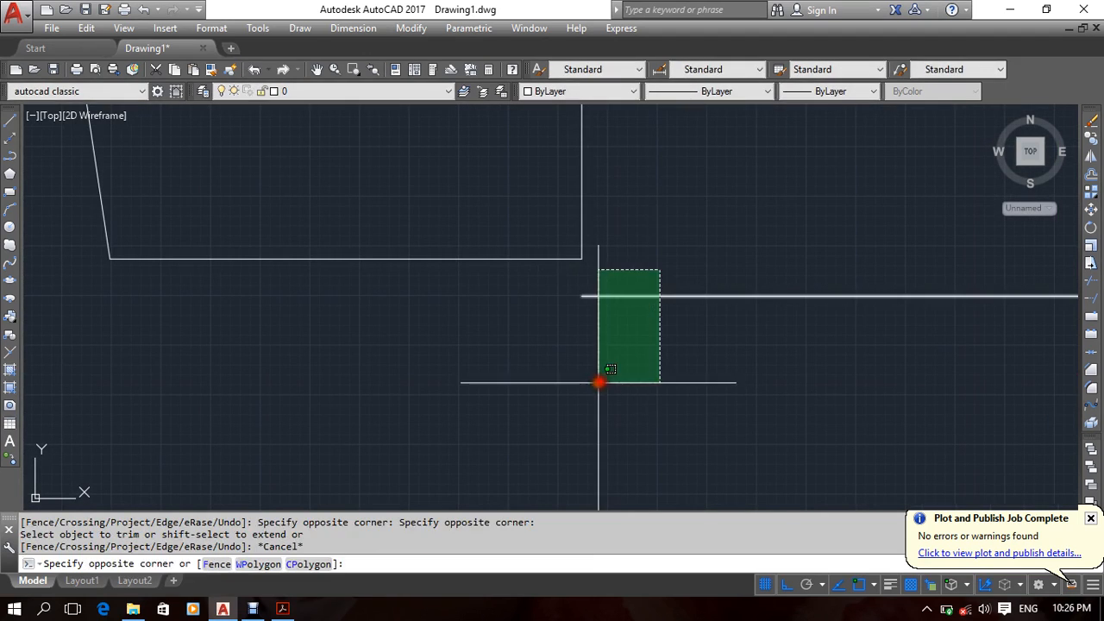
pyautogui.click(598, 382)
pyautogui.press('Delete')
pyautogui.scroll(-5, 596, 382)
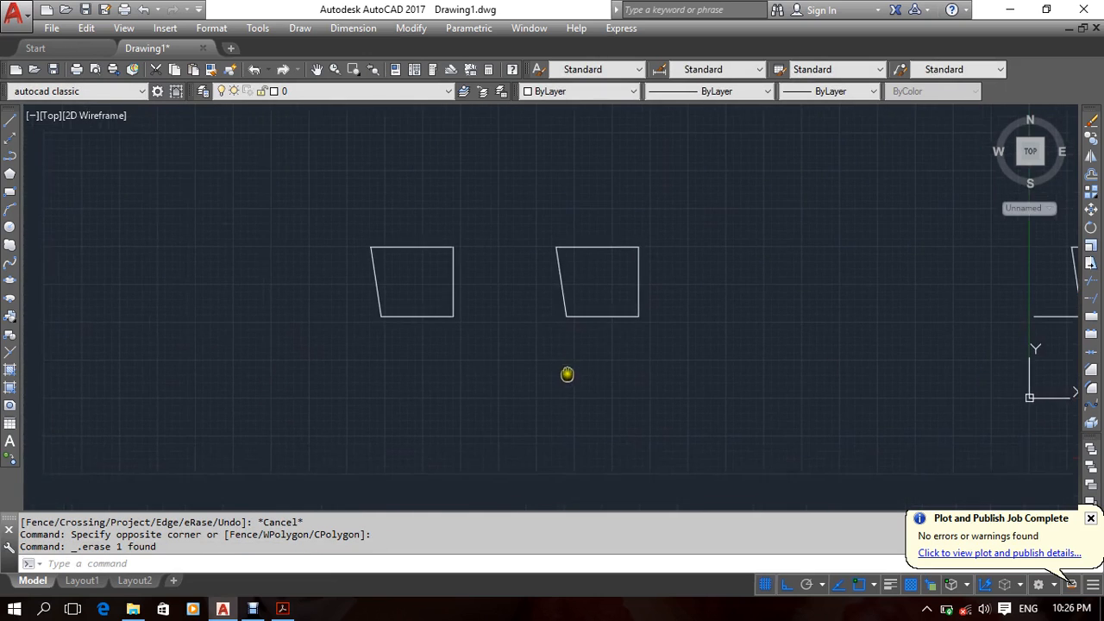
# Erase the separated boundary polyline and the trimmed four-line copy beside it.
pyautogui.moveTo(542, 350); pyautogui.dragTo(556, 350, button='middle')
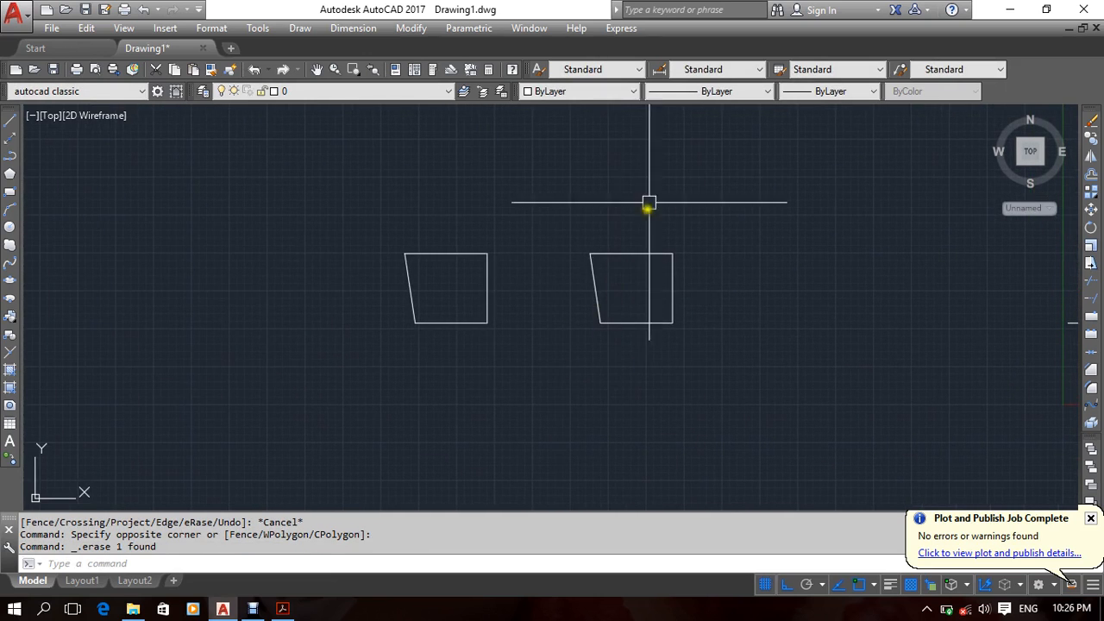
pyautogui.click(723, 200)
pyautogui.click(233, 377)
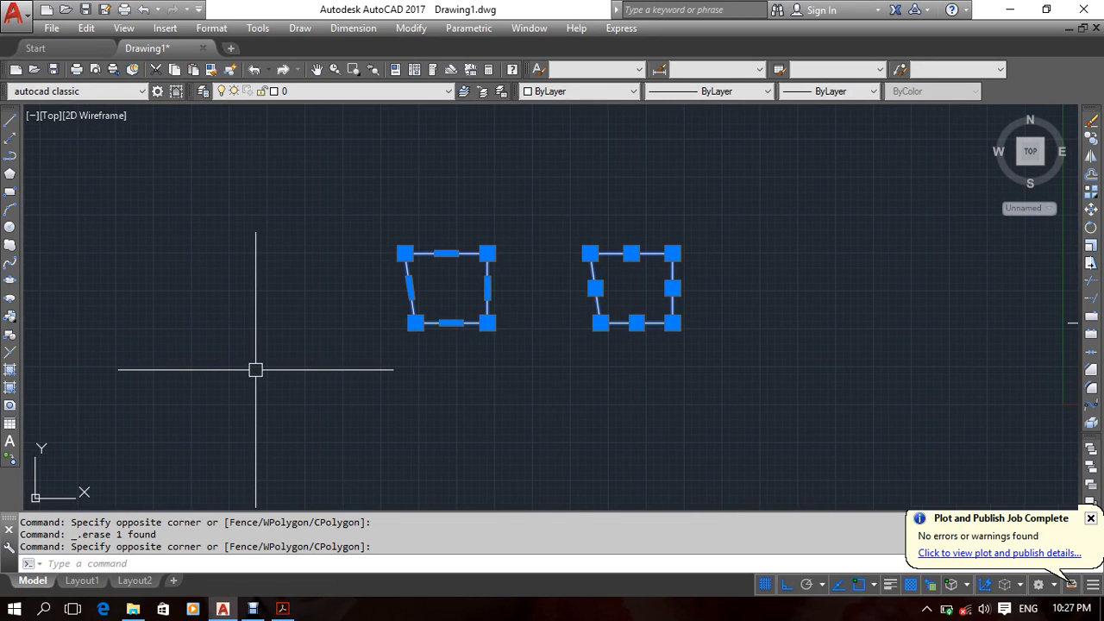
pyautogui.press('Delete')
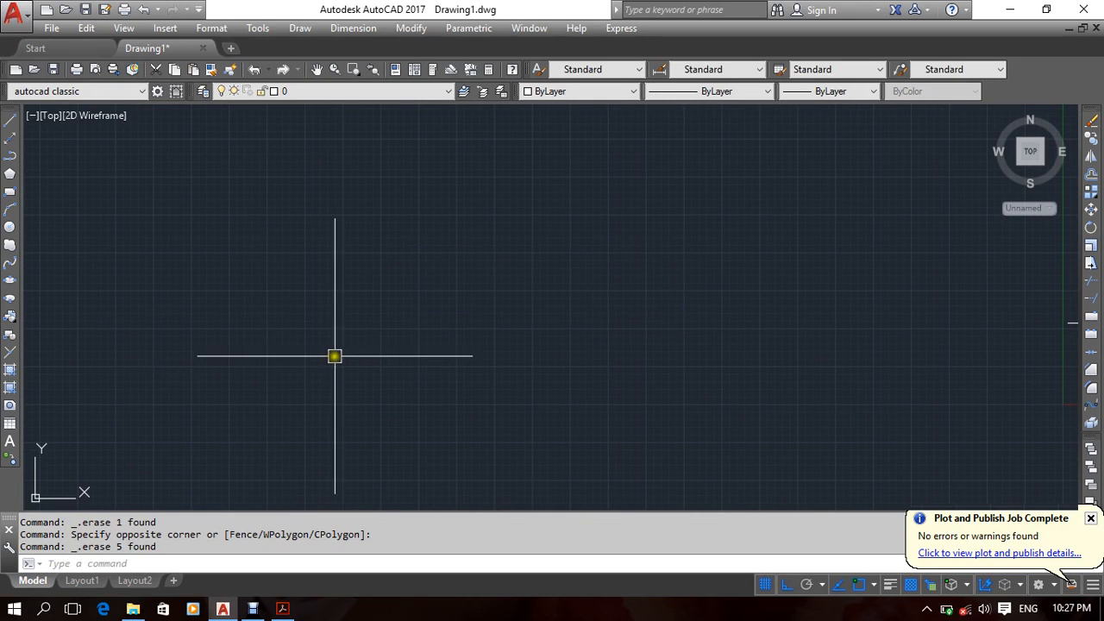
# Create a boundary polyline from the area below the crossing horizontal line in the notched outline, with island detection on.
pyautogui.moveTo(484, 235); pyautogui.dragTo(299, 278, button='middle')
pyautogui.moveTo(567, 321); pyautogui.dragTo(368, 272, button='middle')
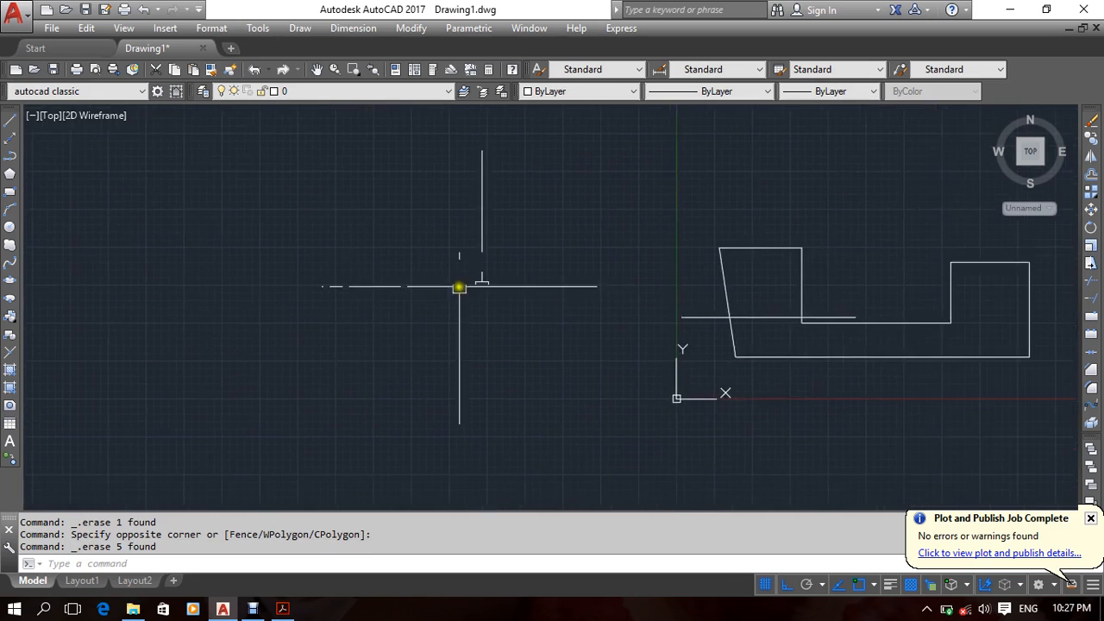
pyautogui.moveTo(555, 294); pyautogui.dragTo(474, 284, button='middle')
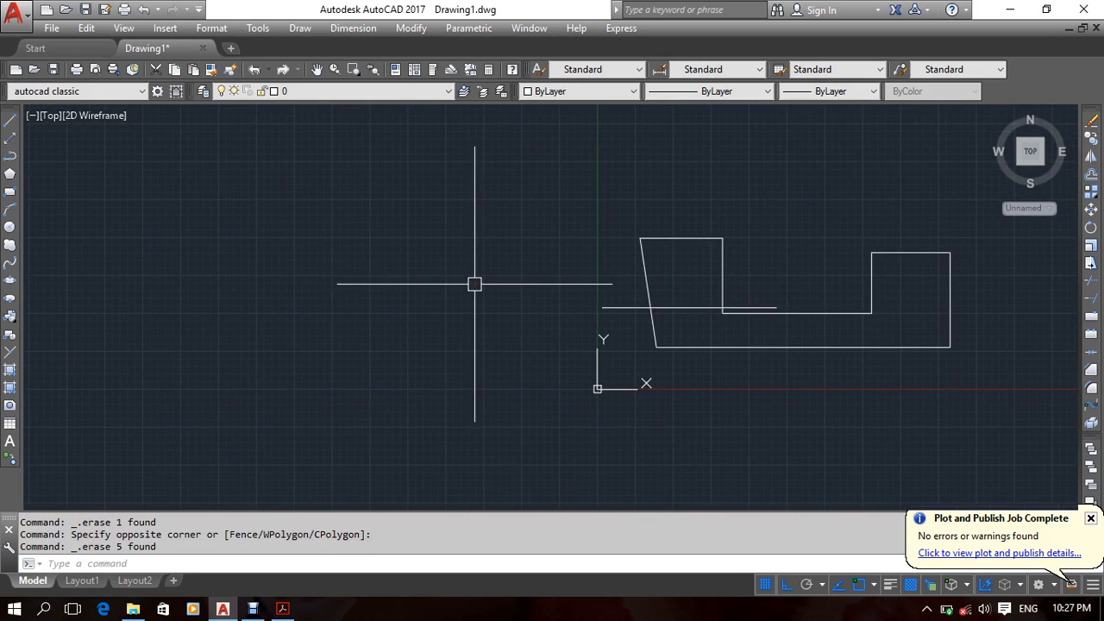
pyautogui.moveTo(584, 265); pyautogui.dragTo(518, 272, button='middle')
pyautogui.scroll(2, 628, 335)
pyautogui.moveTo(624, 333); pyautogui.dragTo(564, 349, button='middle')
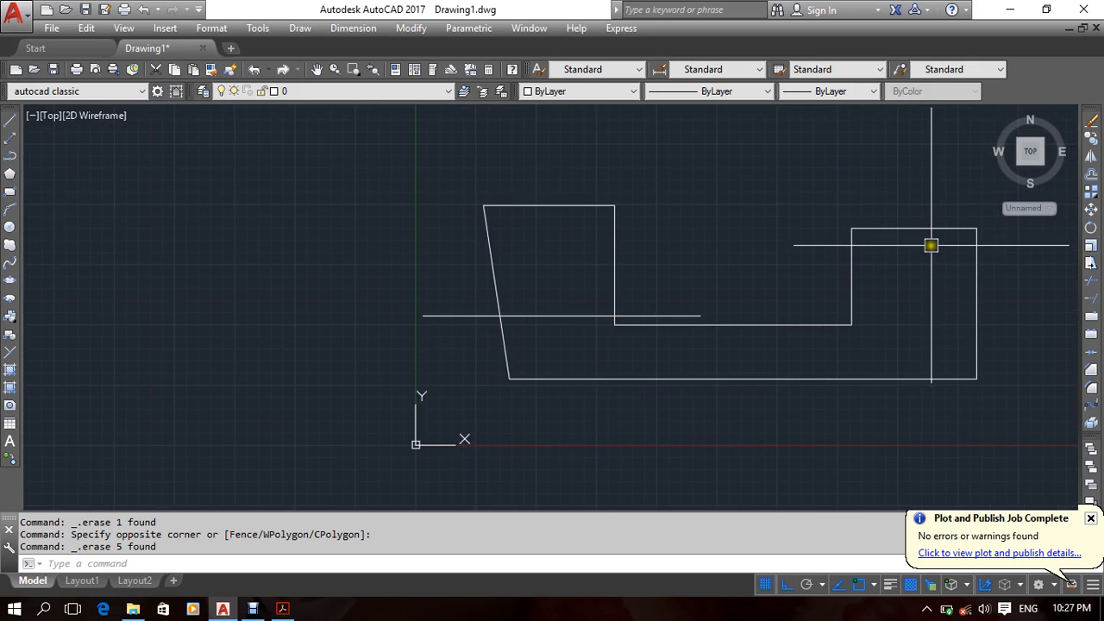
pyautogui.moveTo(503, 284); pyautogui.dragTo(410, 263, button='middle')
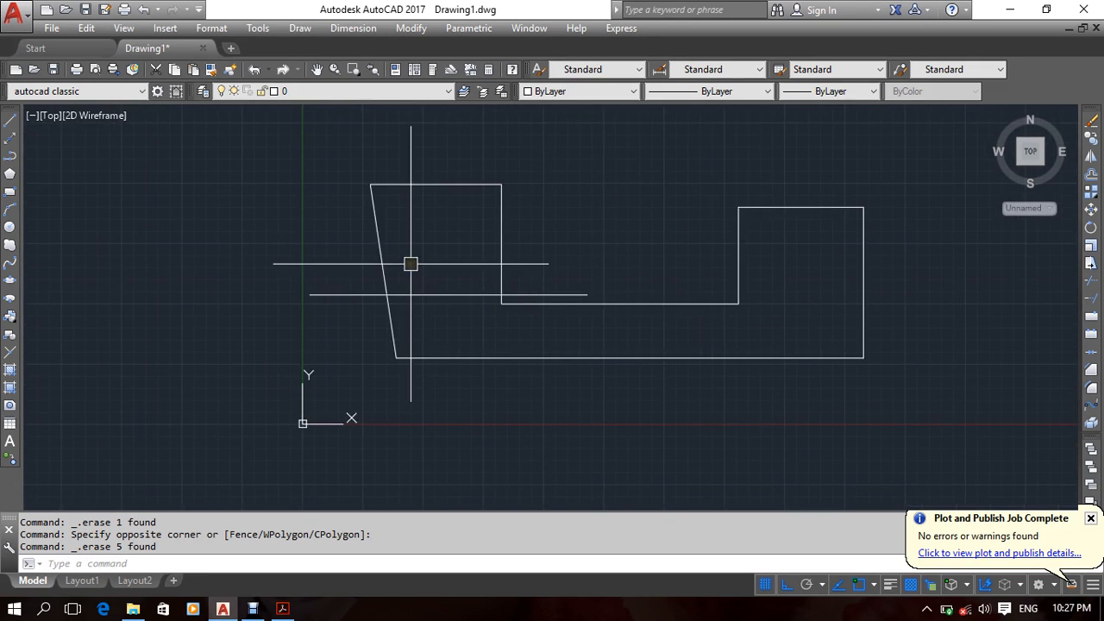
pyautogui.write('BO')
pyautogui.press('Return')
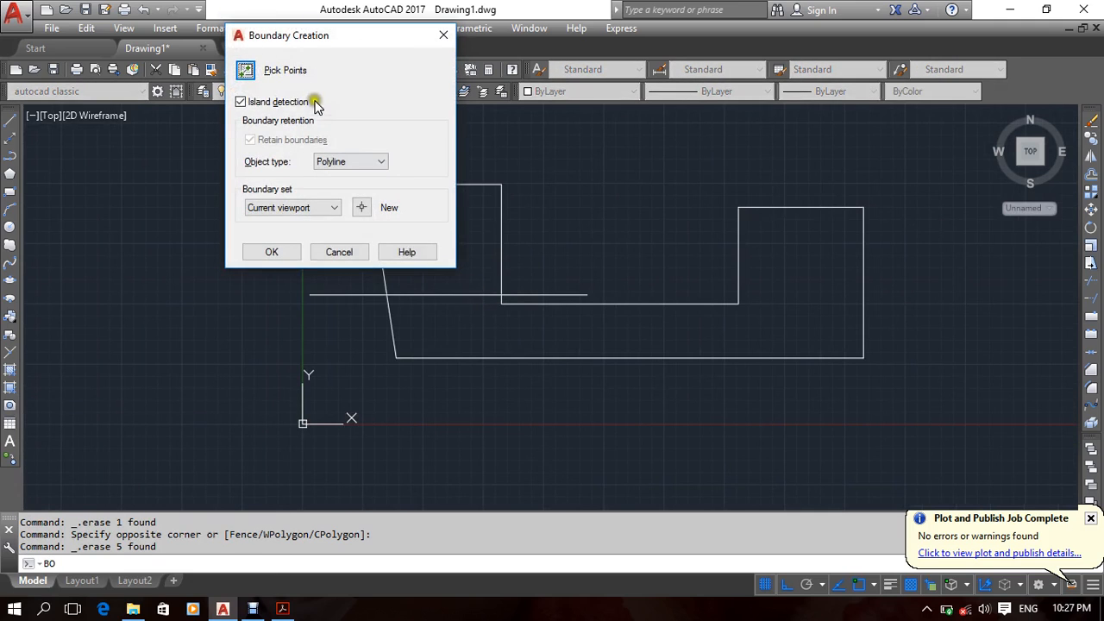
pyautogui.click(243, 76)
pyautogui.click(576, 336)
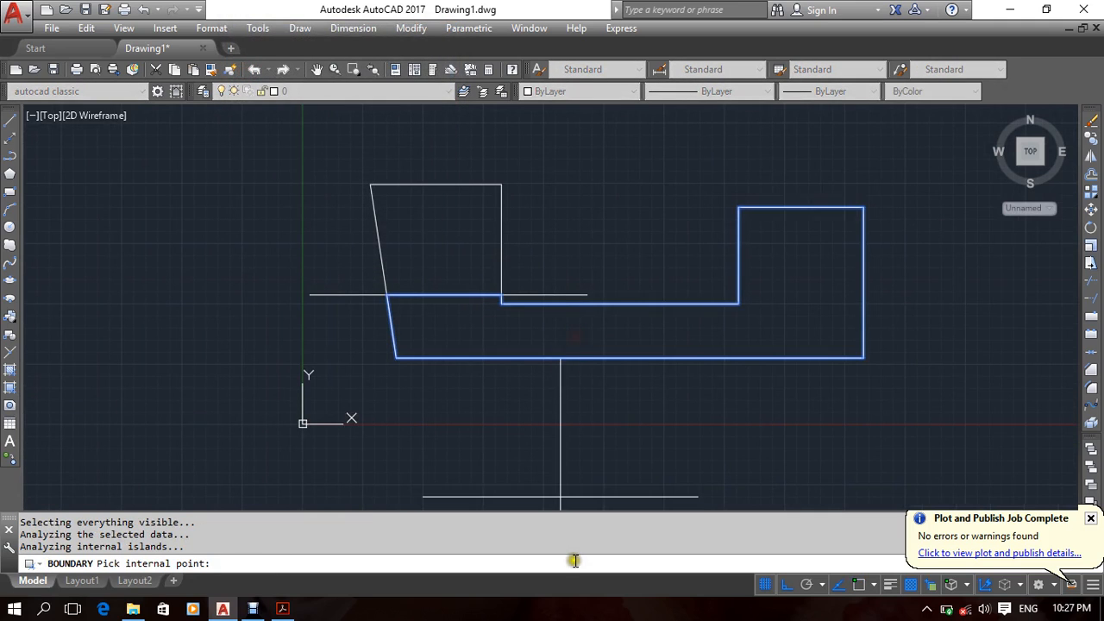
pyautogui.press('Return')
# Move the new boundary polyline straight down, clear of the original notched outline.
pyautogui.click(637, 355)
pyautogui.moveTo(629, 357)
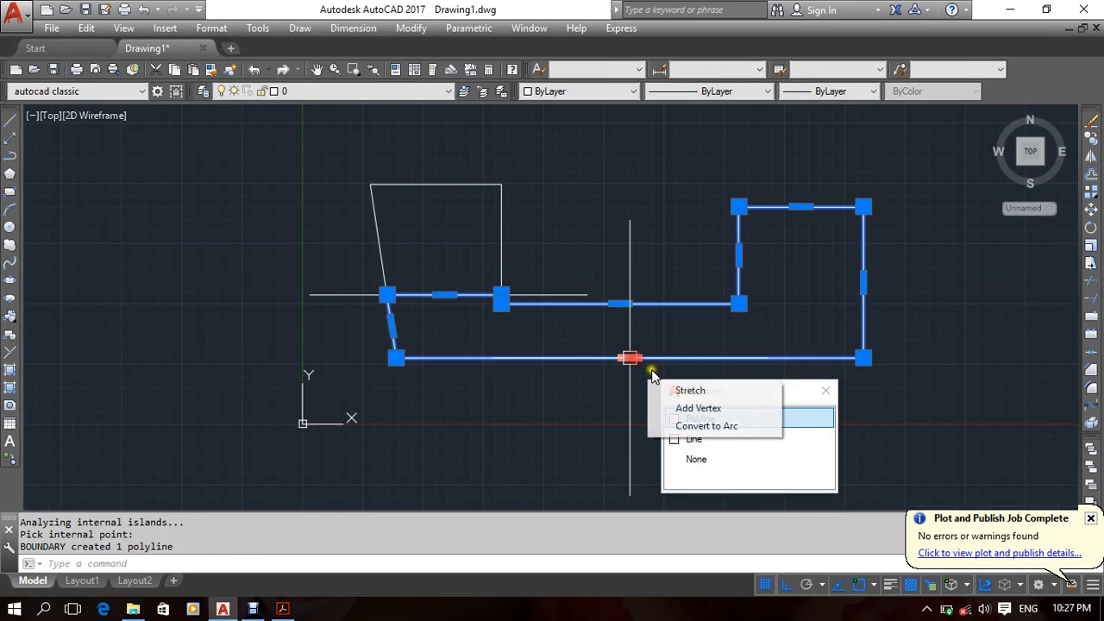
pyautogui.click(792, 418)
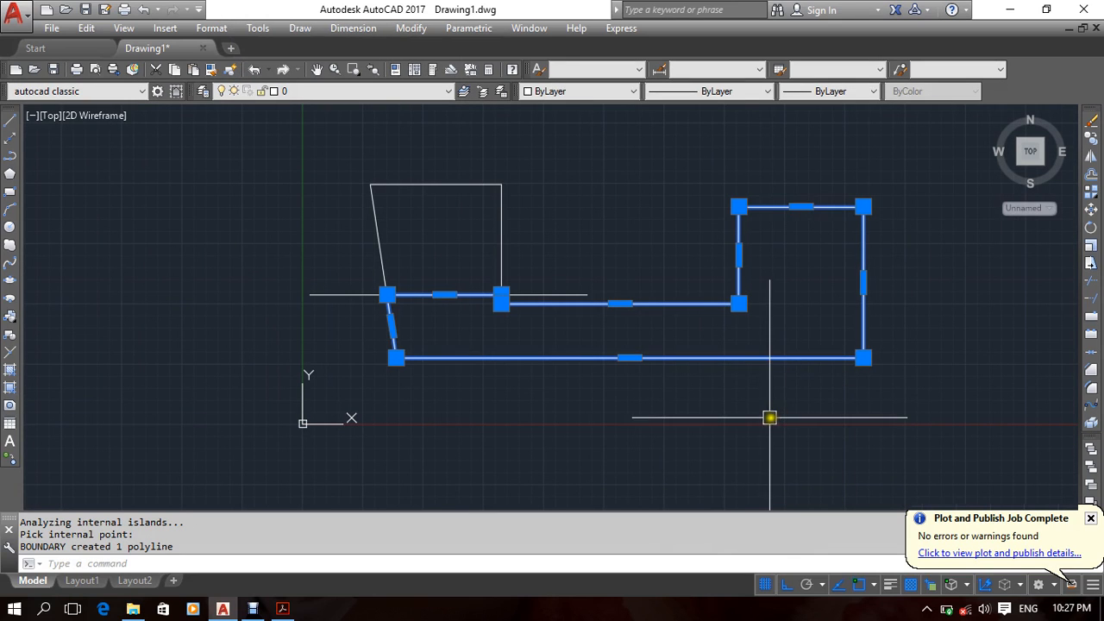
pyautogui.write('m')
pyautogui.press('Return')
pyautogui.click(687, 401)
pyautogui.moveTo(675, 409); pyautogui.dragTo(619, 261, button='middle')
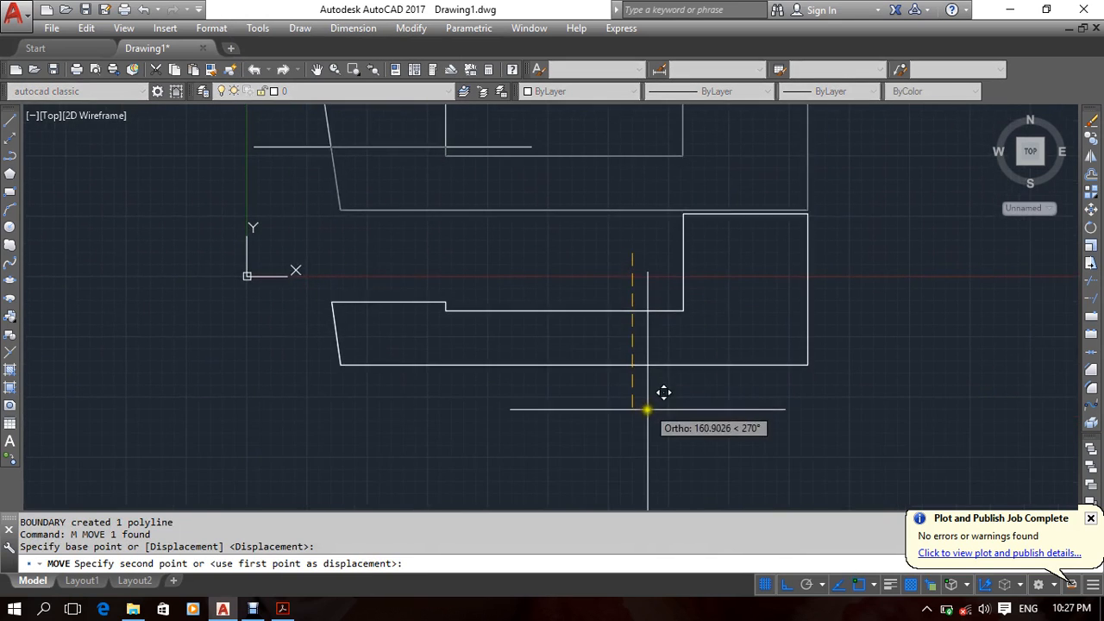
pyautogui.press('Escape')
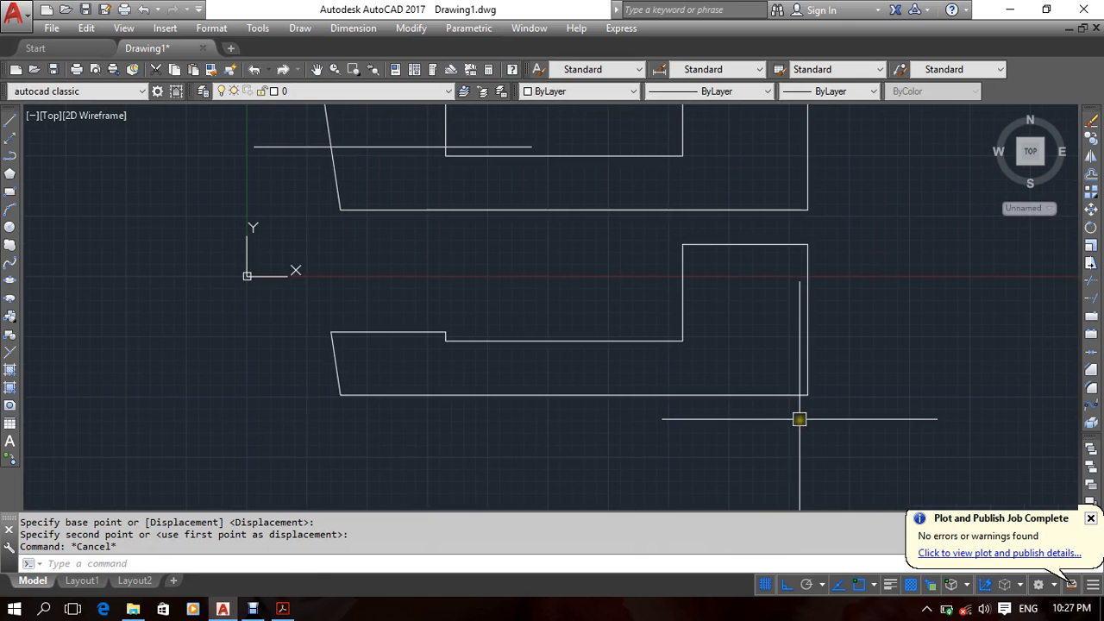
# Erase the separated boundary polyline below the notched outline.
pyautogui.click(884, 321)
pyautogui.click(759, 354)
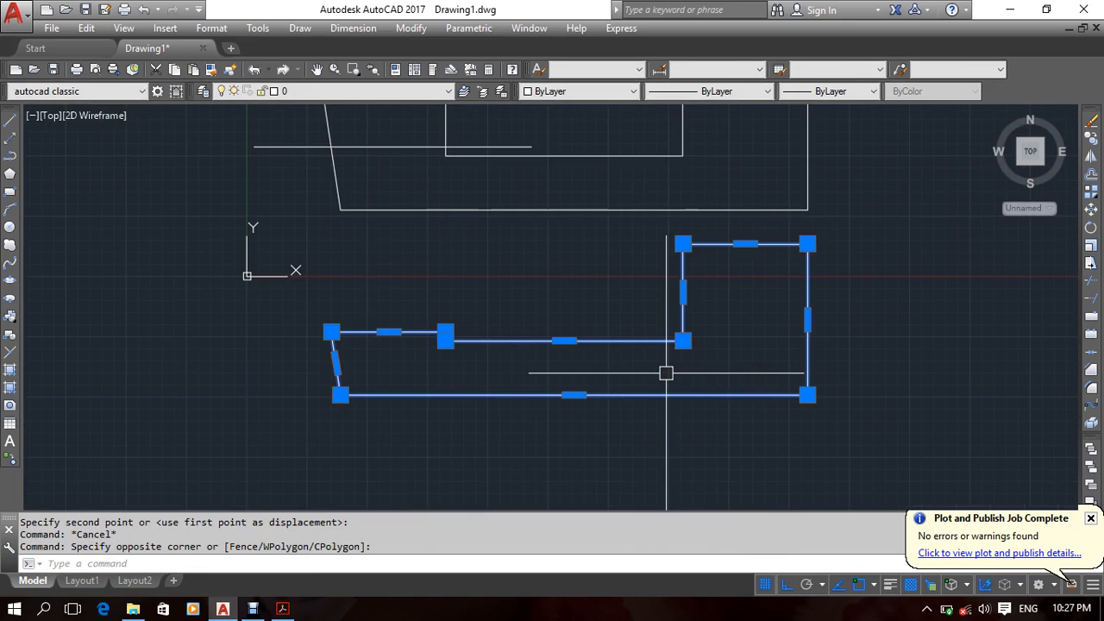
pyautogui.press('Delete')
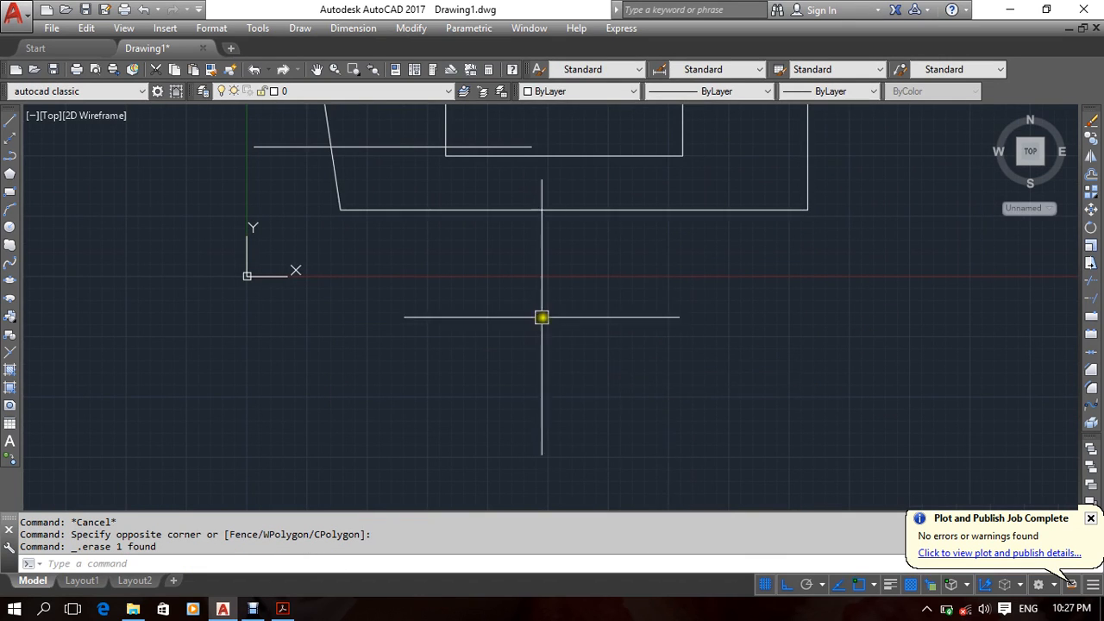
# Erase the whole notched outline together with the horizontal line crossing it.
pyautogui.scroll(-2, 552, 354)
pyautogui.moveTo(568, 365); pyautogui.dragTo(624, 442, button='middle')
pyautogui.click(849, 170)
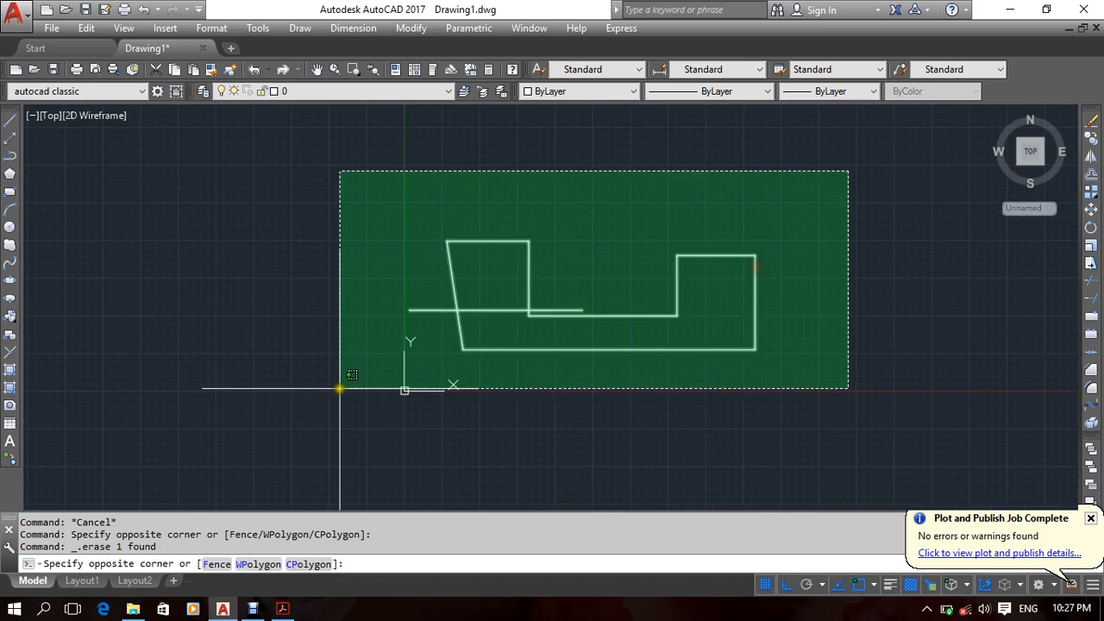
pyautogui.click(340, 387)
pyautogui.rightClick(173, 220)
pyautogui.click(223, 318)
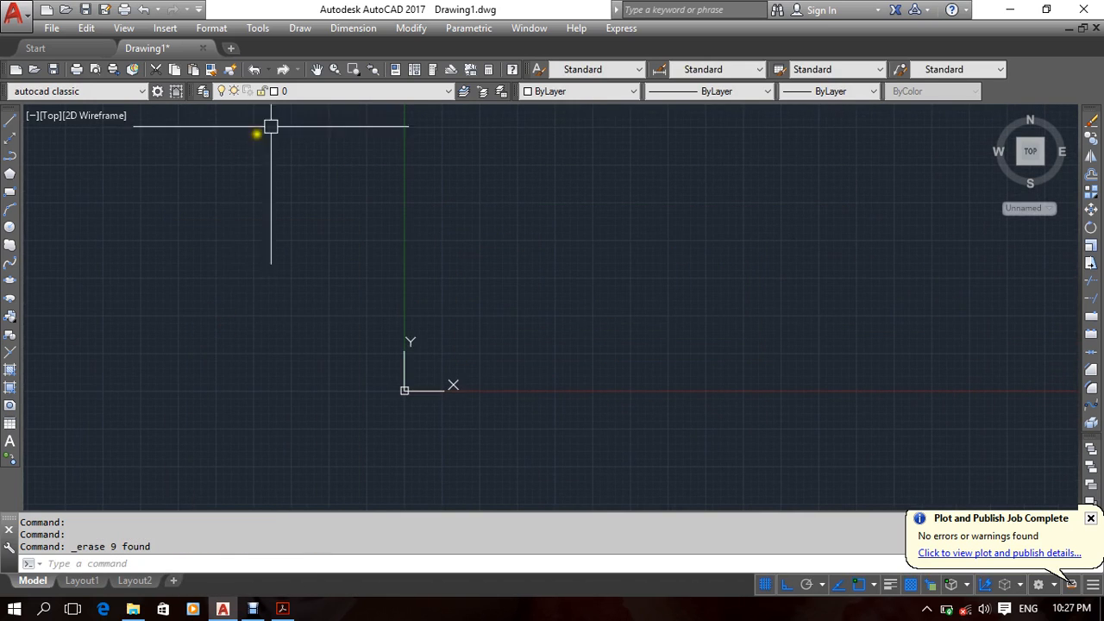
pyautogui.click(298, 28)
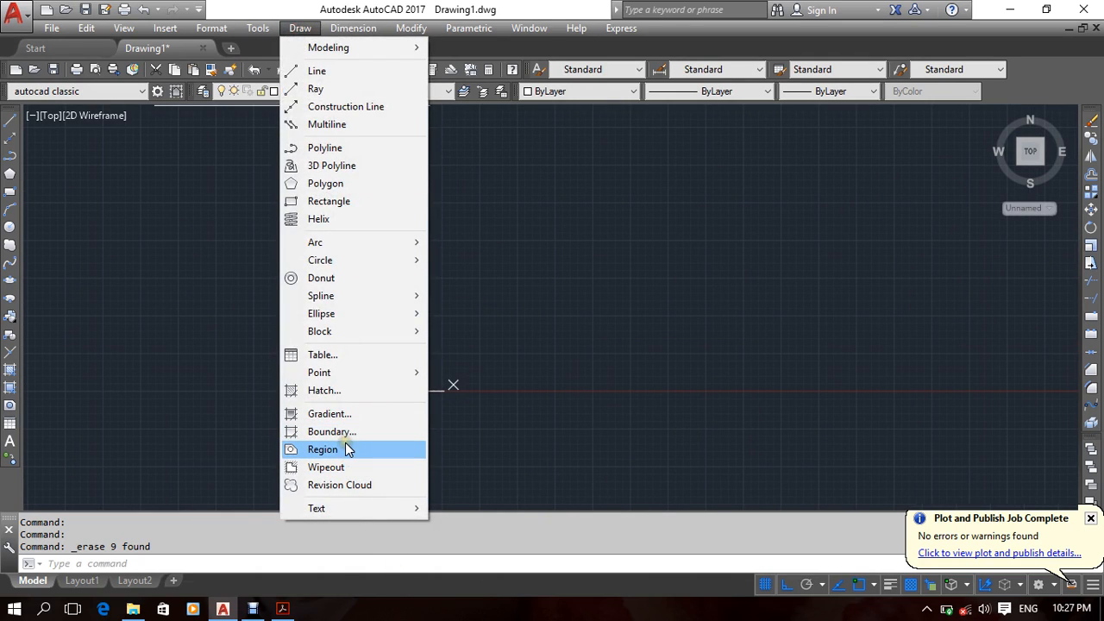
pyautogui.click(672, 282)
pyautogui.click(629, 338)
pyautogui.moveTo(598, 327)
pyautogui.mouseDown(button='middle')
pyautogui.moveTo(579, 349)
pyautogui.moveTo(452, 334)
pyautogui.mouseUp(button='middle')
pyautogui.scroll(2, 484, 337)
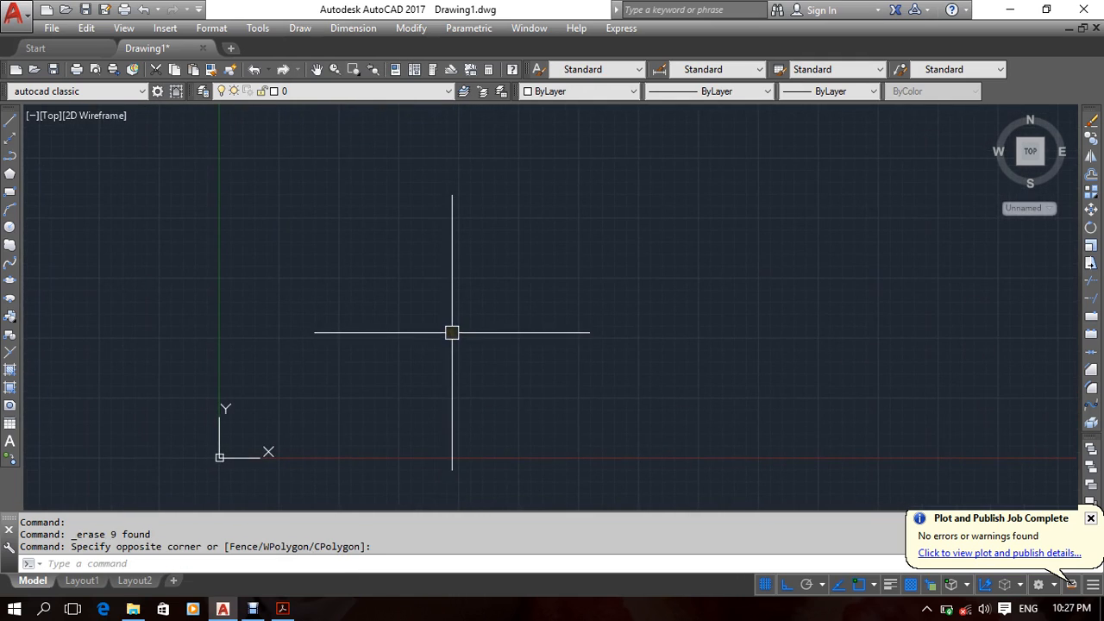
pyautogui.moveTo(558, 288); pyautogui.dragTo(568, 306, button='middle')
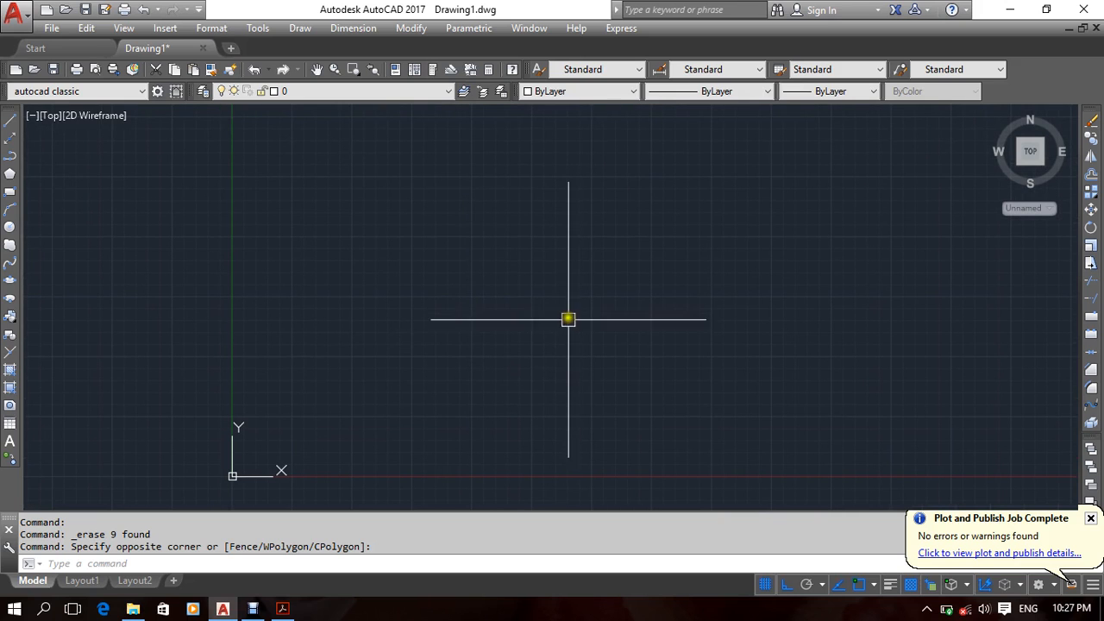
# Tilt the view into a 3D angle and set the visual style to Conceptual.
pyautogui.keyDown('shift'); pyautogui.moveTo(568, 319); pyautogui.dragTo(503, 377, button='middle'); pyautogui.keyUp('shift')
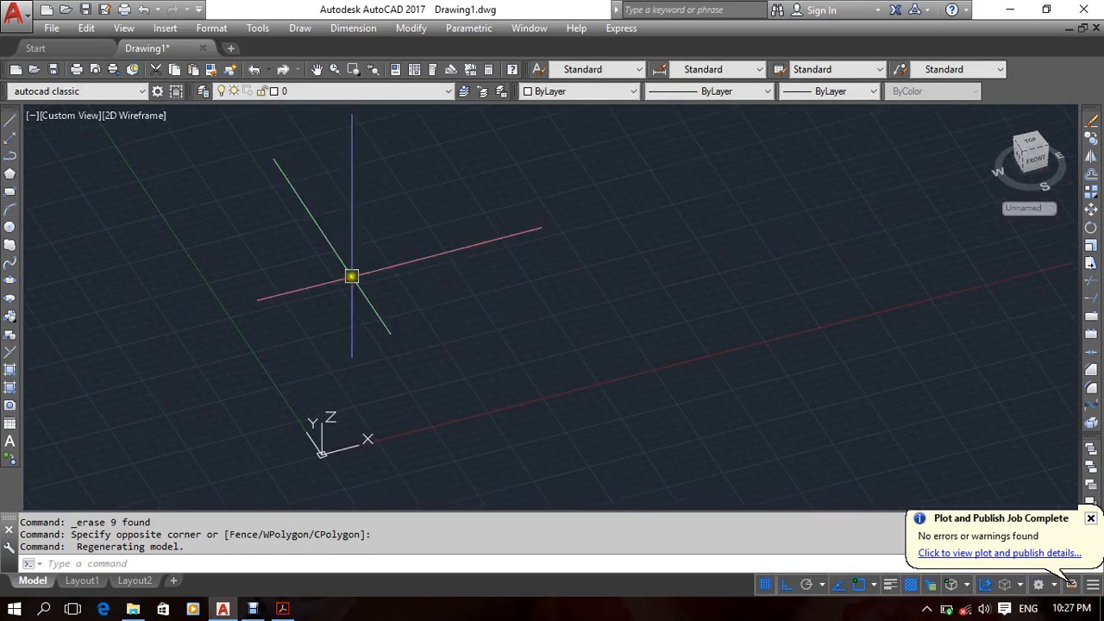
pyautogui.click(134, 117)
pyautogui.click(190, 176)
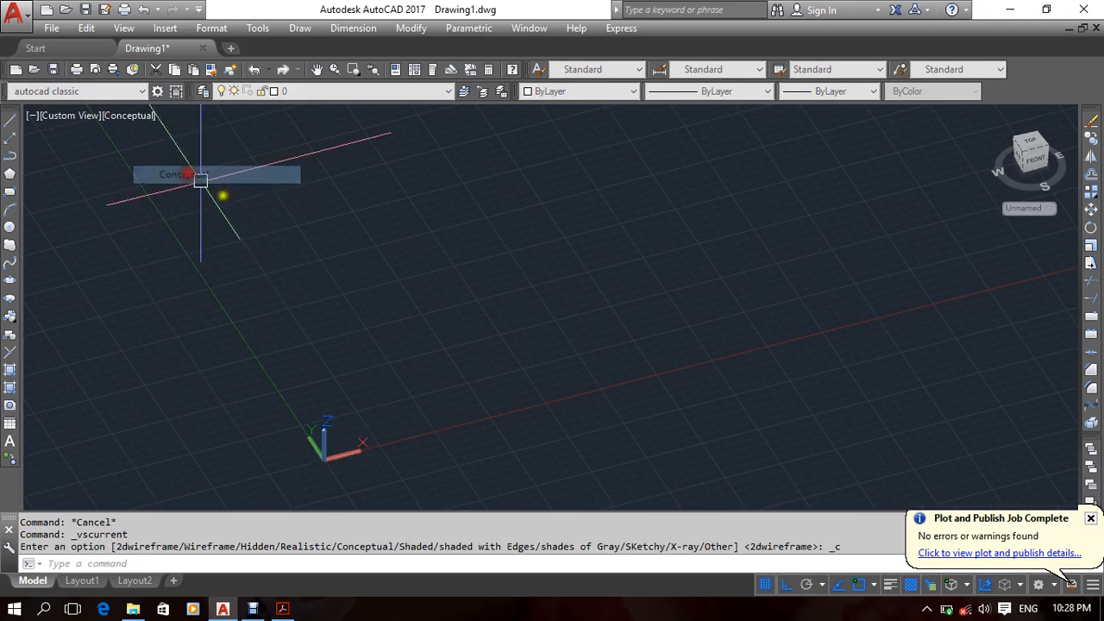
# Draw a rectangle on the ground plane, a short distance from the origin.
pyautogui.click(299, 28)
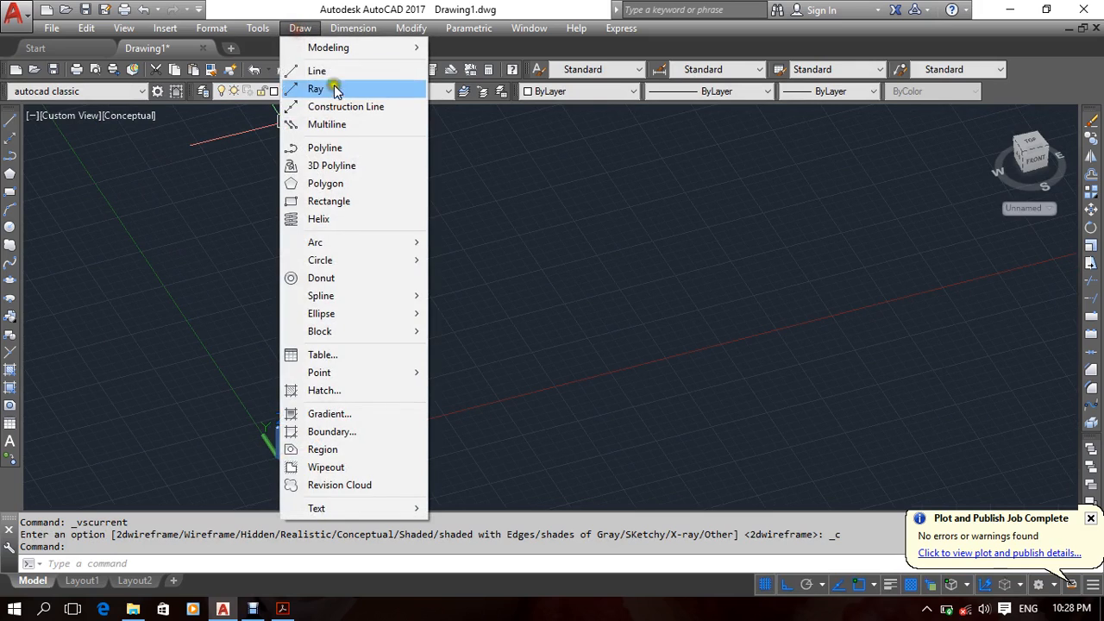
pyautogui.moveTo(351, 245)
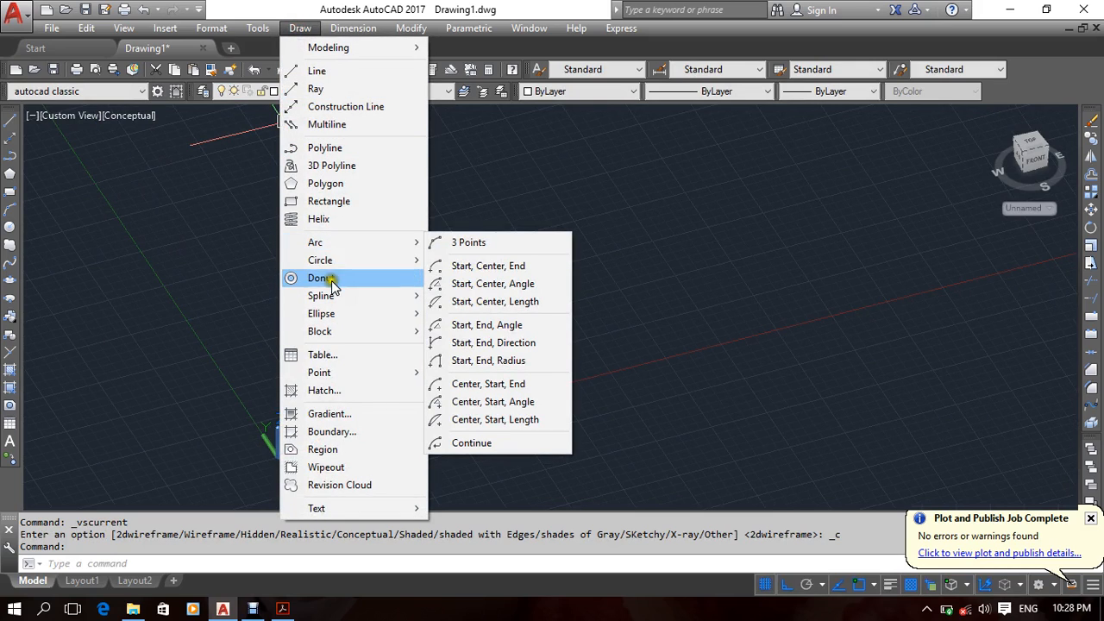
pyautogui.click(327, 201)
pyautogui.click(513, 247)
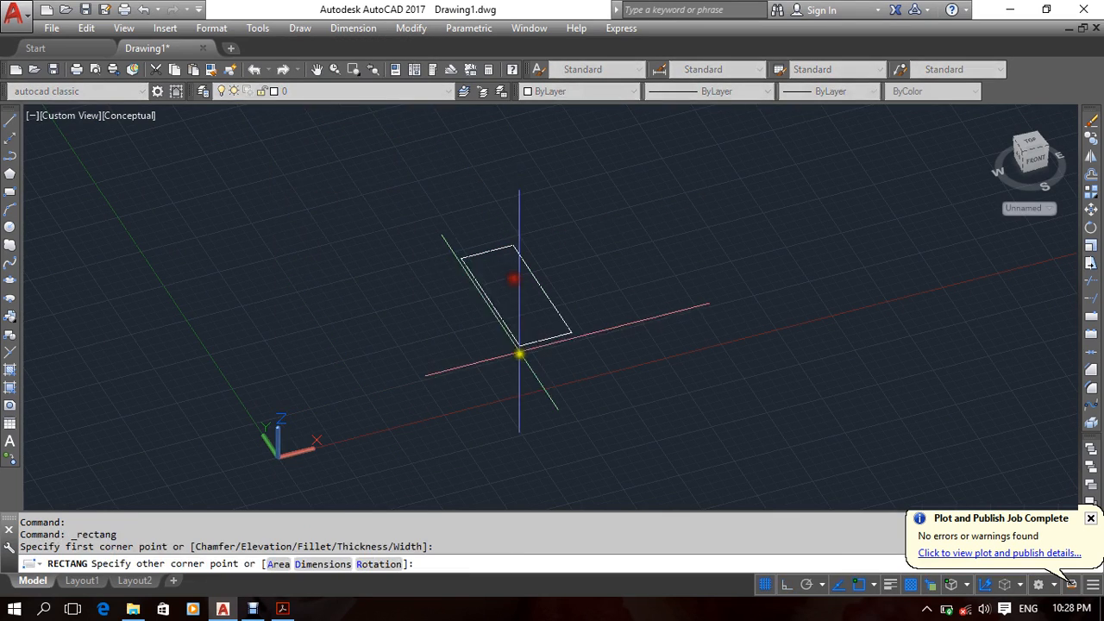
# Draw a circle smaller than the rectangle, between the rectangle and the Y axis.
pyautogui.moveTo(432, 364)
pyautogui.keyDown('shift'); pyautogui.mouseDown(button='middle')
pyautogui.moveTo(412, 375)
pyautogui.moveTo(436, 382)
pyautogui.moveTo(394, 406)
pyautogui.moveTo(413, 402)
pyautogui.mouseUp(button='middle'); pyautogui.keyUp('shift')
pyautogui.write('c')
pyautogui.press('Return')
pyautogui.click(356, 333)
pyautogui.click(390, 345)
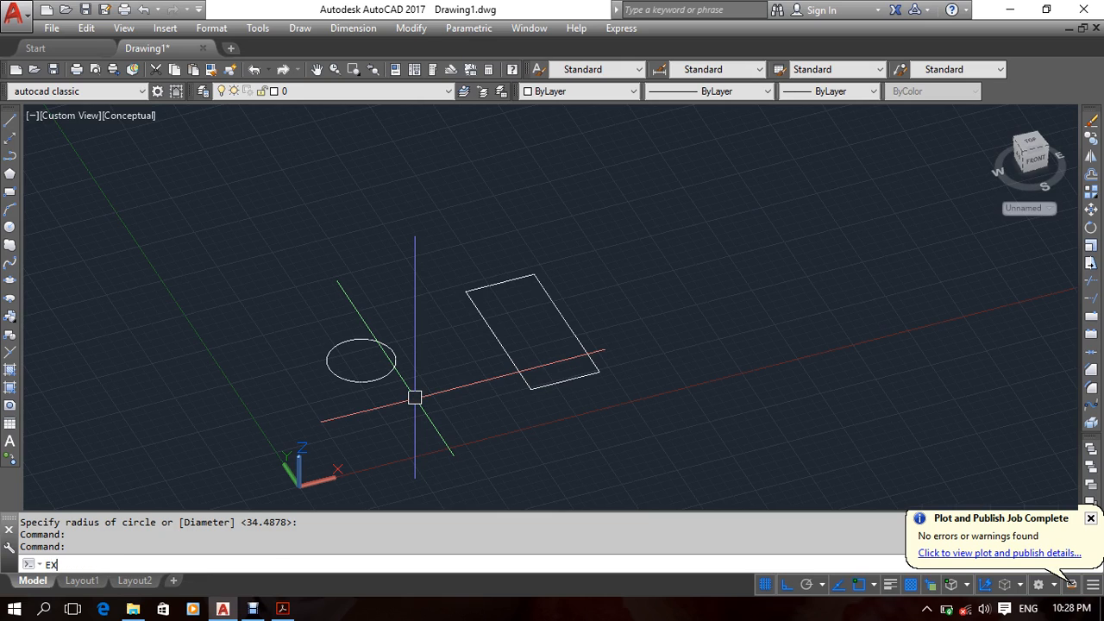
# Extrude the rectangle upward into a solid box about 150 units high.
pyautogui.write('T')
pyautogui.press('Return')
pyautogui.click(576, 372)
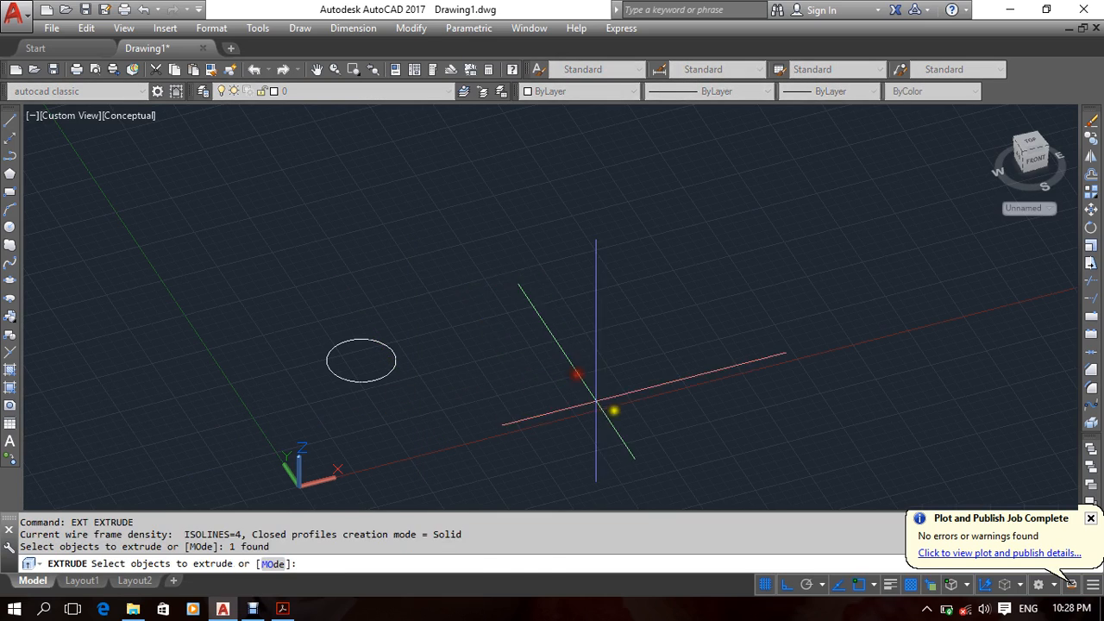
pyautogui.press('Return')
pyautogui.click(667, 246)
# Extrude the circle upward into a solid cylinder about 93 units high.
pyautogui.moveTo(239, 474); pyautogui.dragTo(358, 452, button='middle')
pyautogui.press('Return')
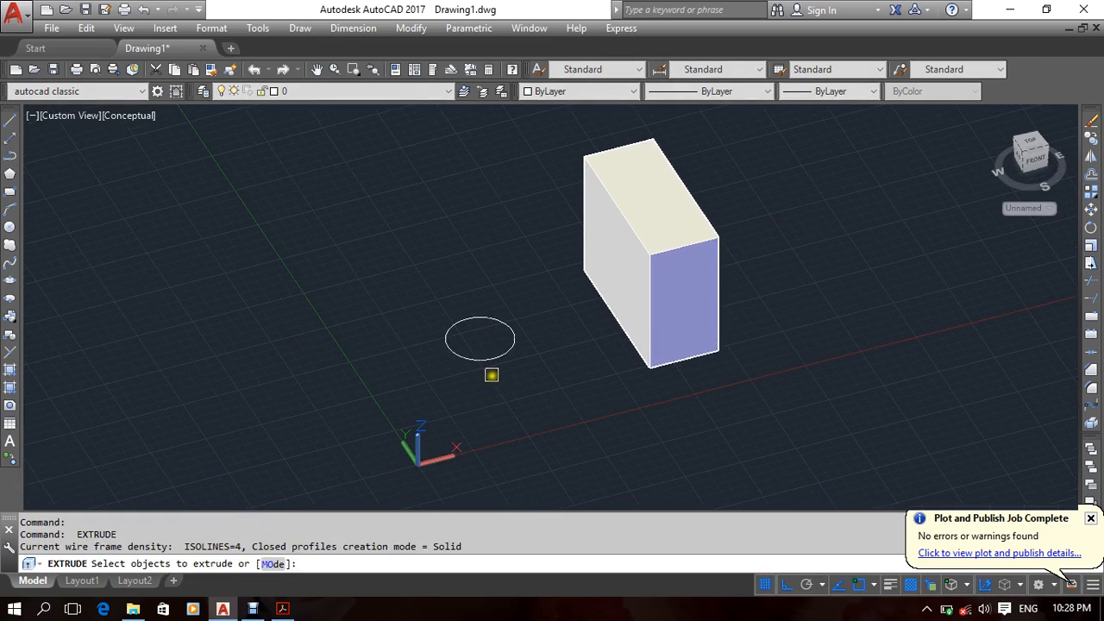
pyautogui.click(498, 354)
pyautogui.press('Return')
pyautogui.click(451, 268)
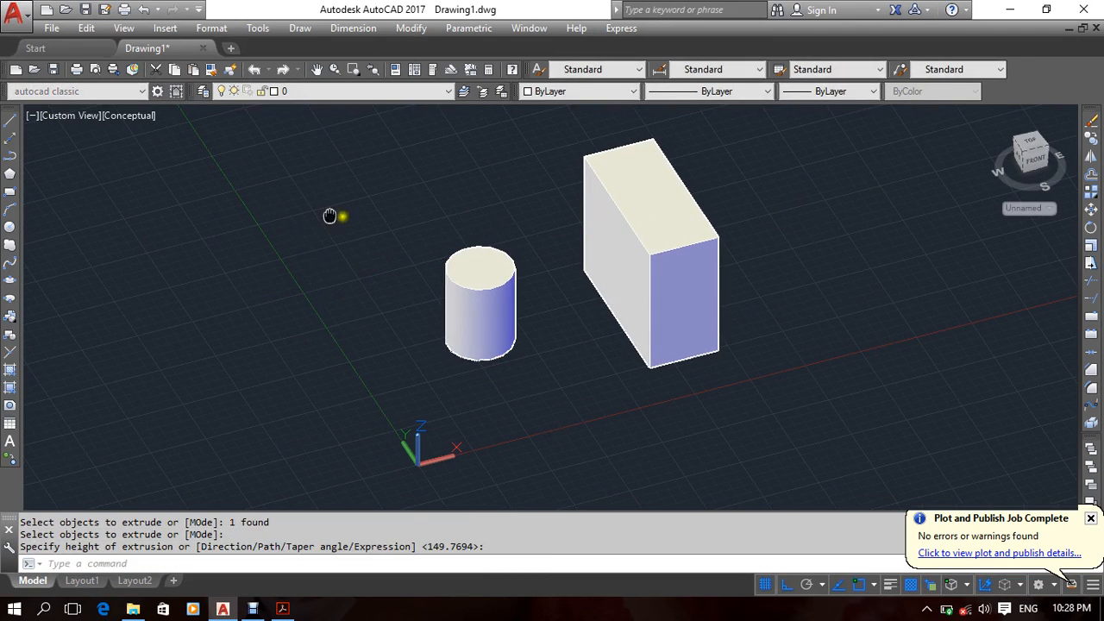
# Draw a closed six-sided outline of separate lines beside the box, with one inner corner and one slanted closing edge.
pyautogui.moveTo(329, 216); pyautogui.dragTo(365, 229, button='middle')
pyautogui.click(11, 120)
pyautogui.moveTo(851, 449); pyautogui.dragTo(673, 423, button='middle')
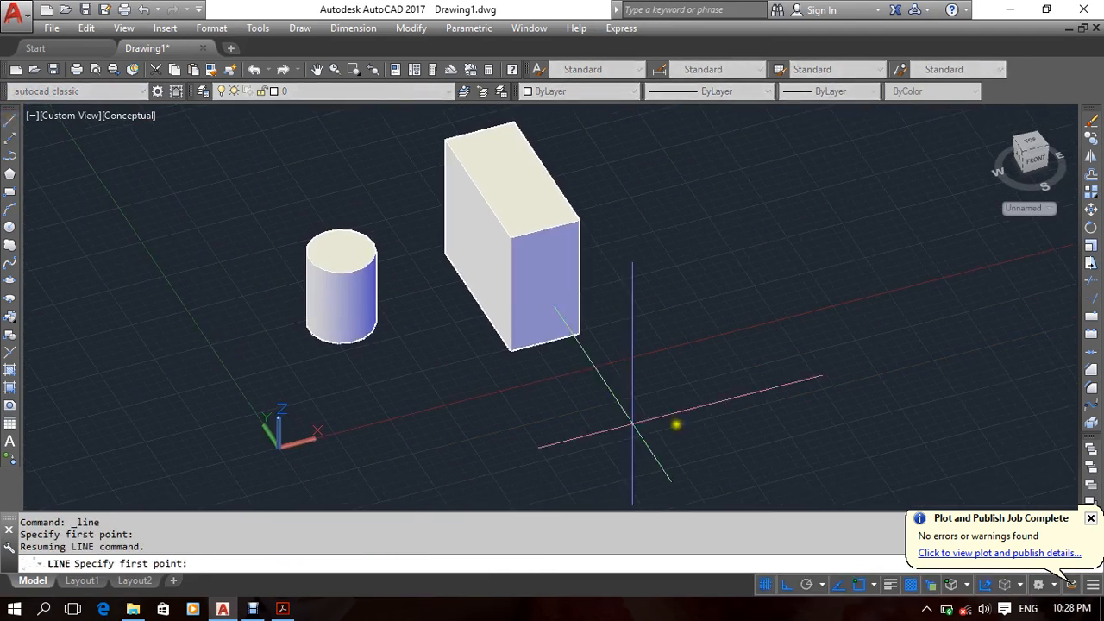
pyautogui.click(694, 269)
pyautogui.click(806, 245)
pyautogui.click(854, 317)
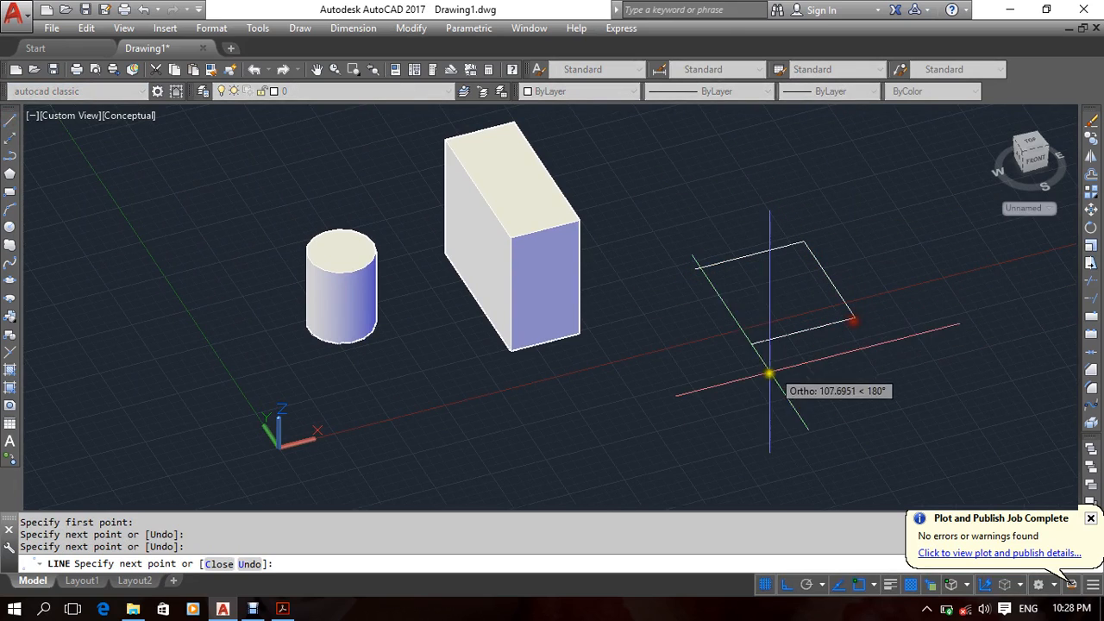
pyautogui.click(752, 341)
pyautogui.click(699, 312)
pyautogui.click(639, 329)
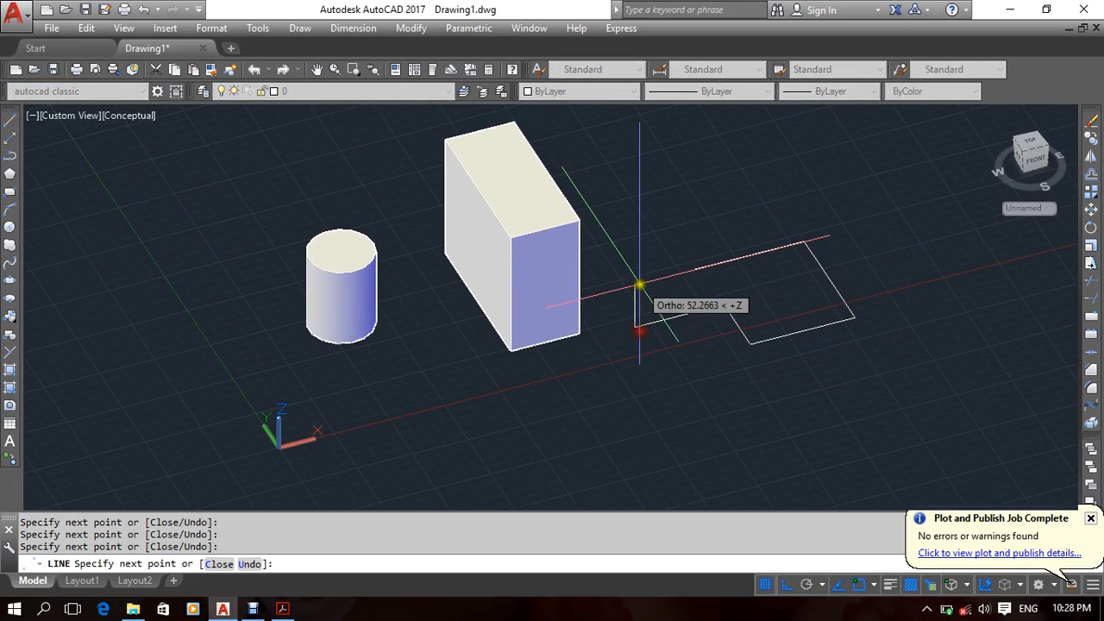
pyautogui.hotkey('ctrl', 'z')
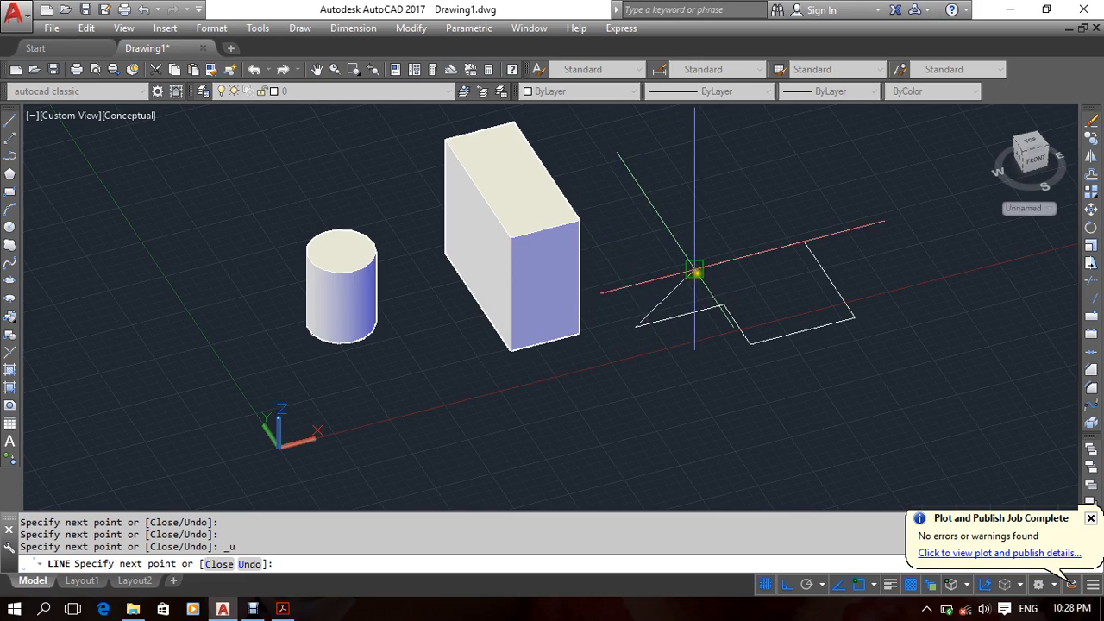
pyautogui.click(695, 268)
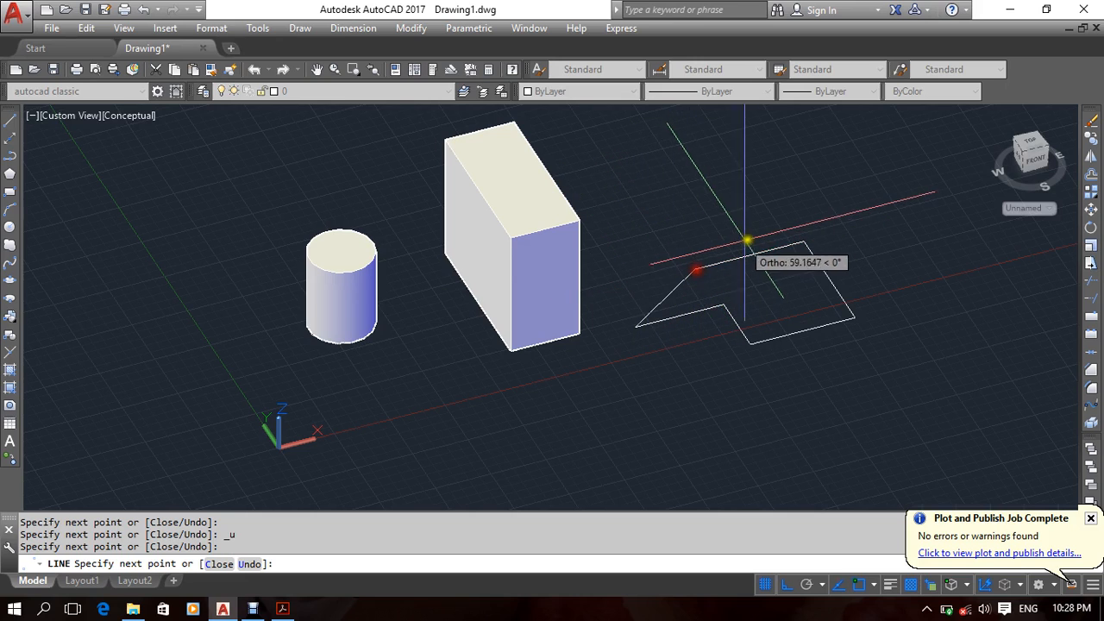
pyautogui.press('Return')
# Try to extrude the outline's six separate lines upward together, and cancel the extrusion before setting a height.
pyautogui.moveTo(721, 355); pyautogui.dragTo(667, 340, button='middle')
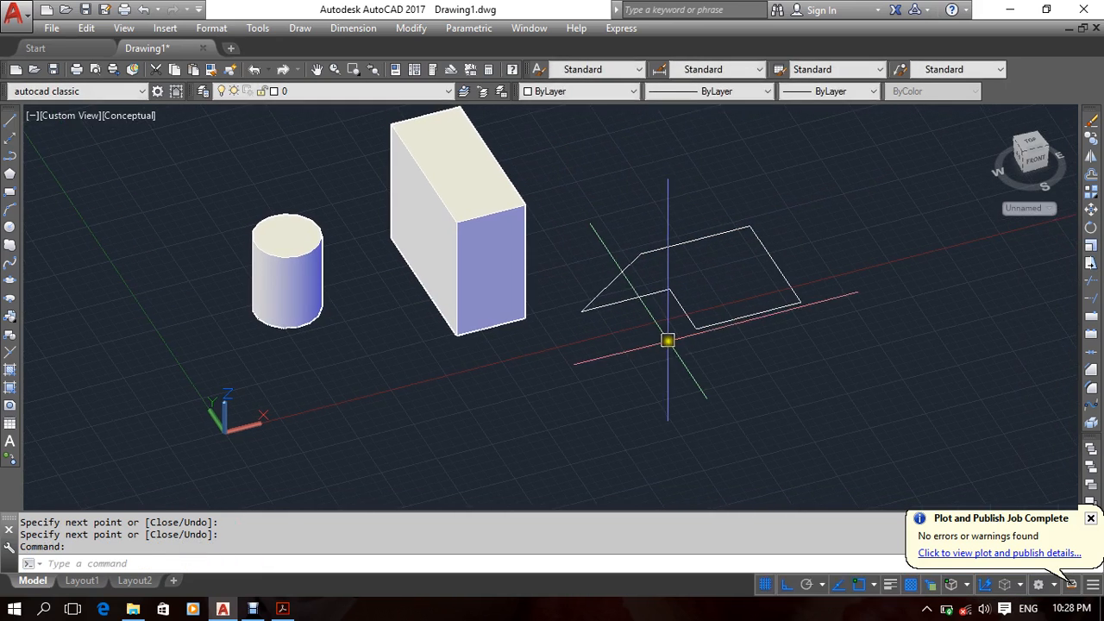
pyautogui.scroll(4, 702, 297)
pyautogui.moveTo(723, 370); pyautogui.dragTo(638, 363, button='middle')
pyautogui.scroll(-2, 637, 359)
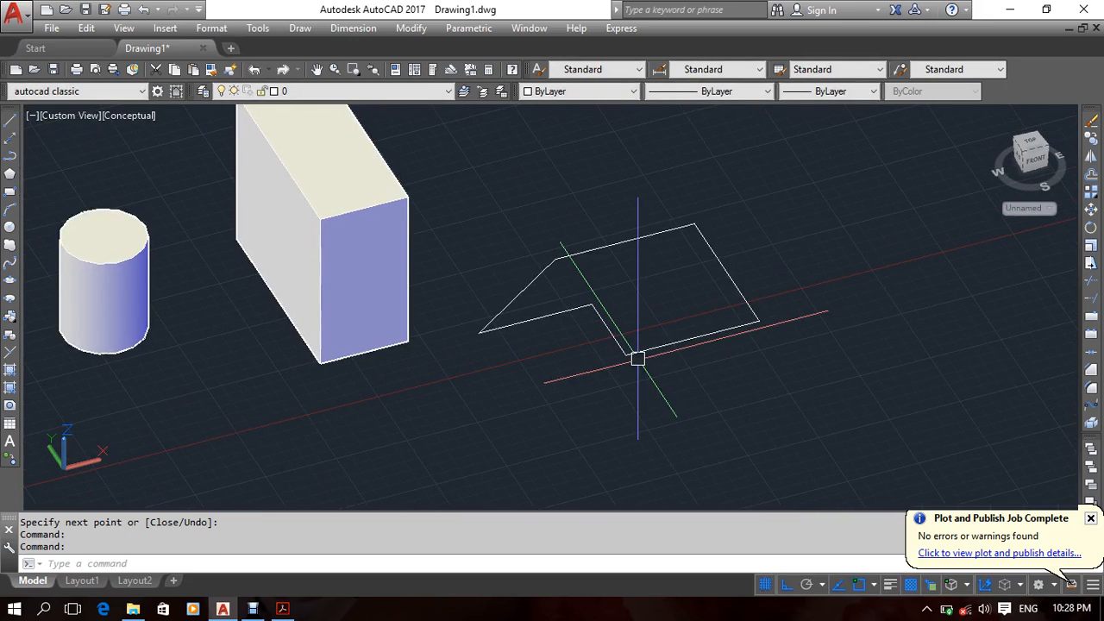
pyautogui.write('EXT')
pyautogui.press('Return')
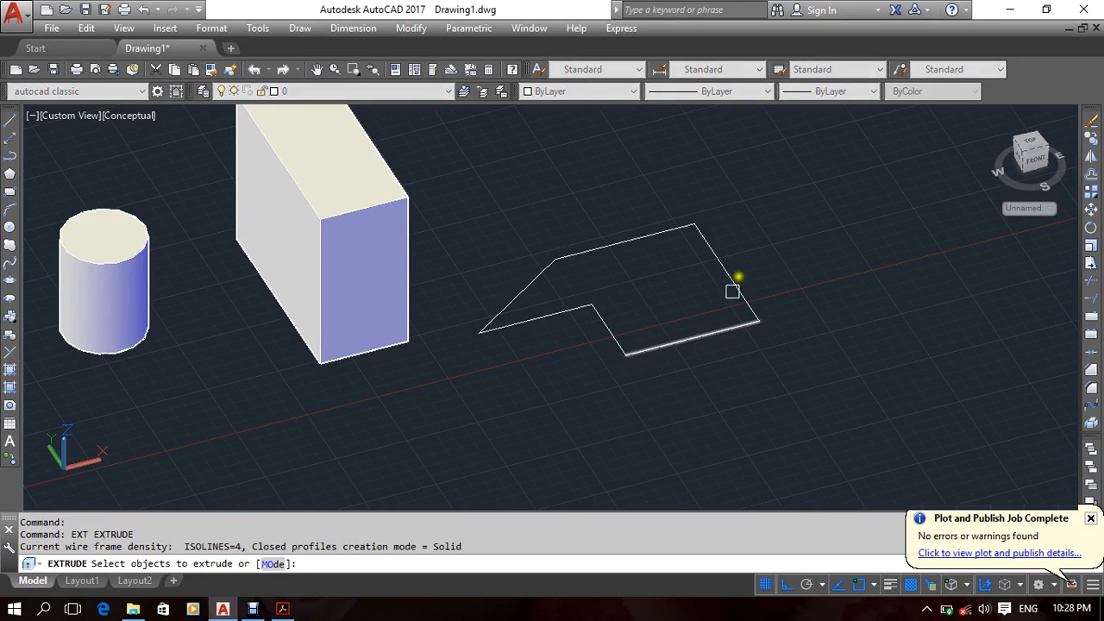
pyautogui.click(758, 167)
pyautogui.click(524, 380)
pyautogui.press('Return')
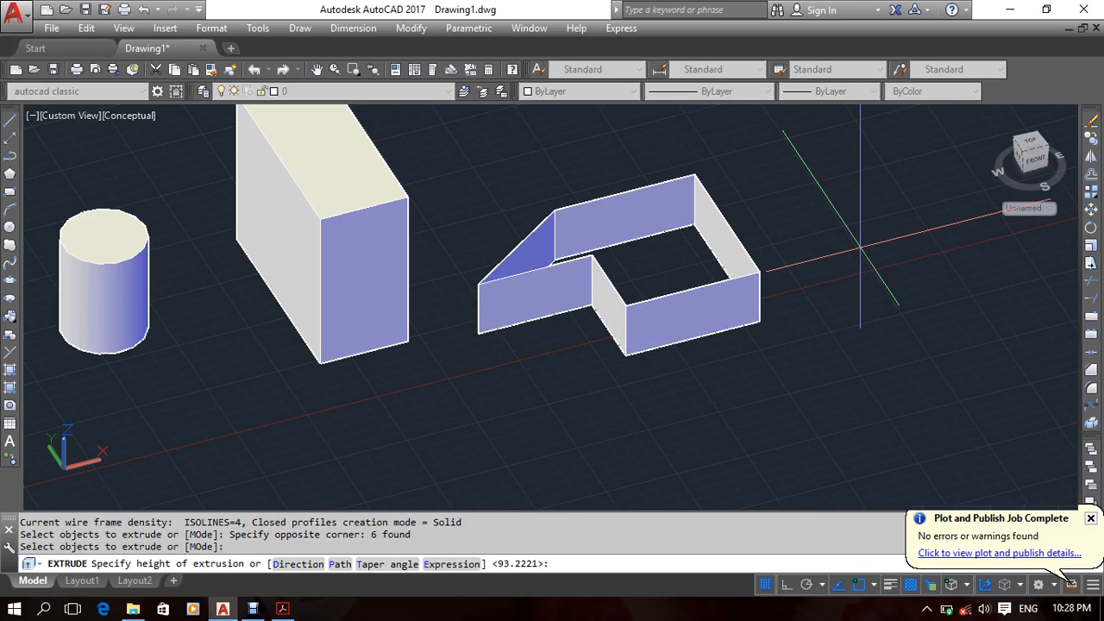
pyautogui.press('Escape')
pyautogui.moveTo(791, 247); pyautogui.dragTo(831, 263, button='middle')
pyautogui.moveTo(731, 292); pyautogui.dragTo(721, 292, button='middle')
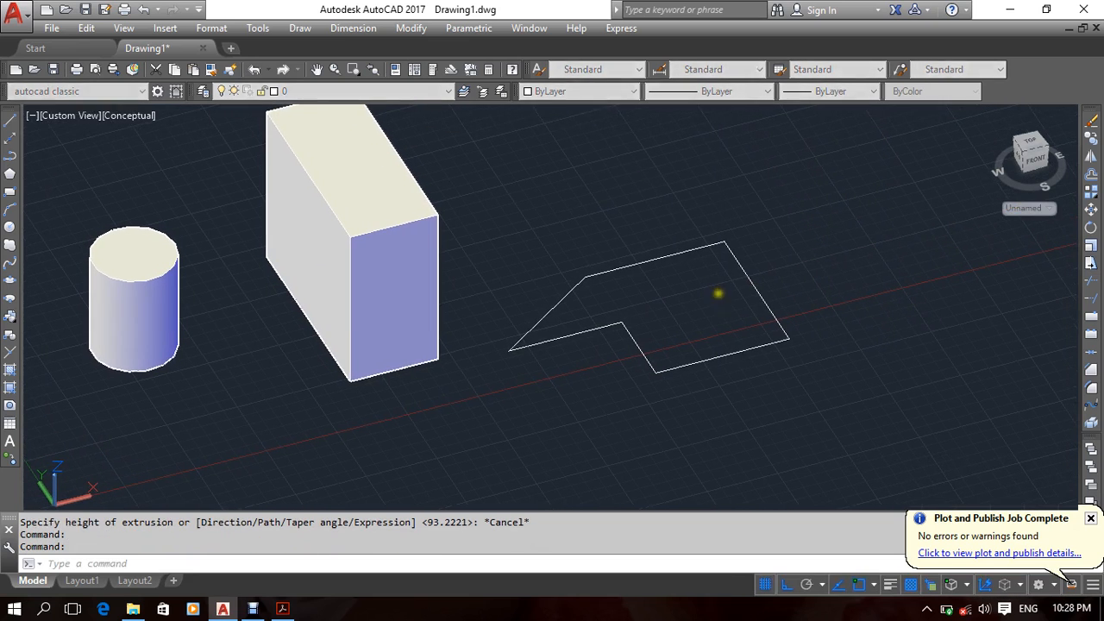
# Create a boundary polyline from a point inside the six-sided outline, working in the top view.
pyautogui.click(86, 115)
pyautogui.click(122, 152)
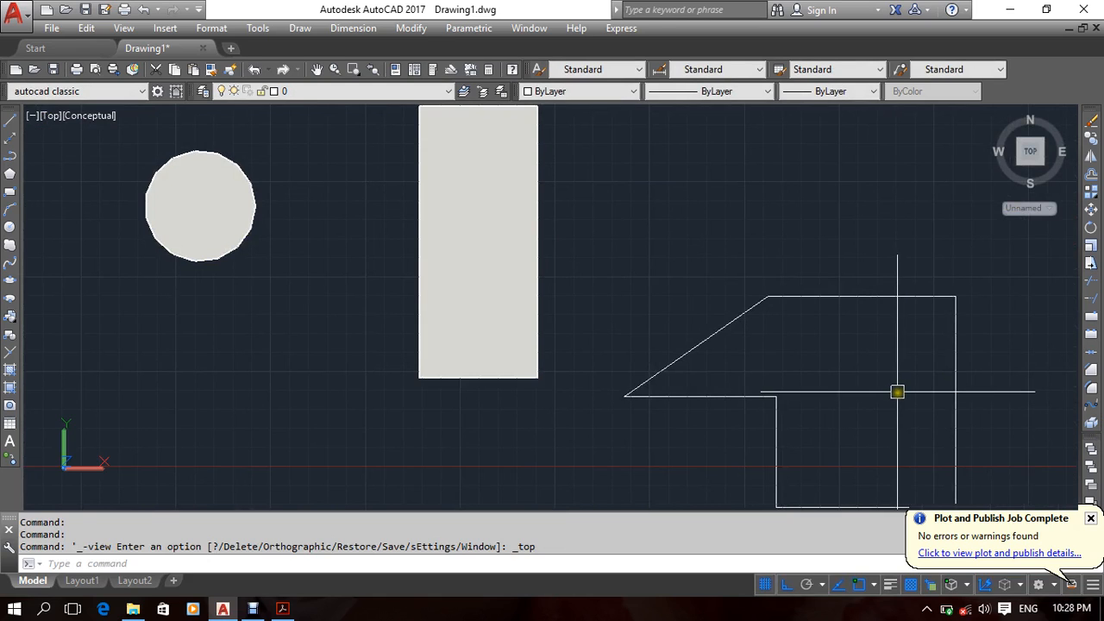
pyautogui.moveTo(861, 362); pyautogui.dragTo(742, 288, button='middle')
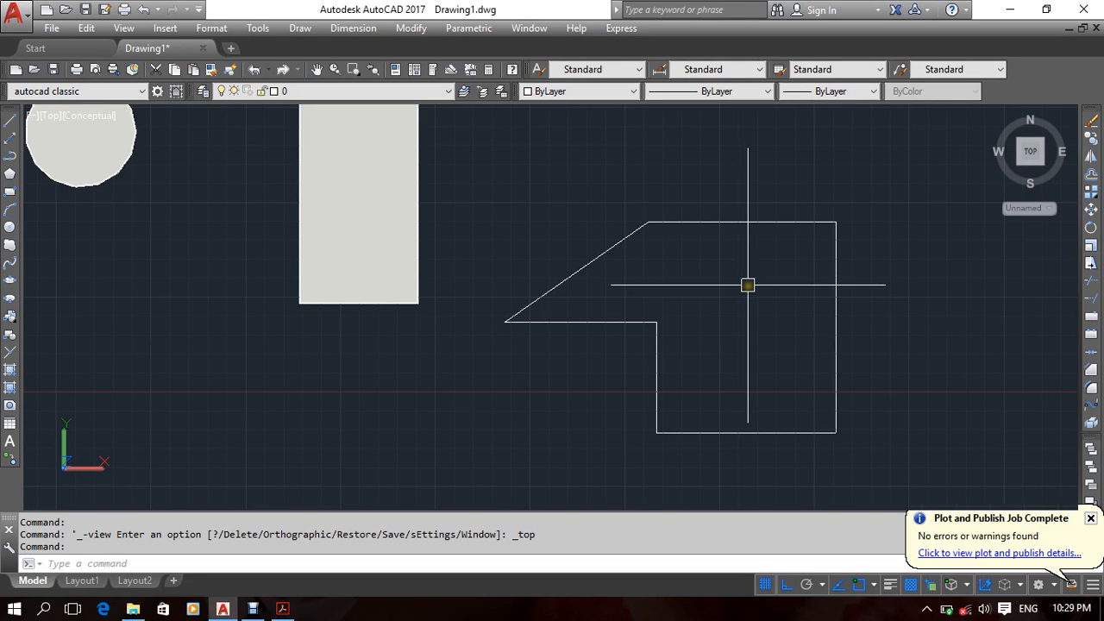
pyautogui.press('Escape')
pyautogui.press('Escape')
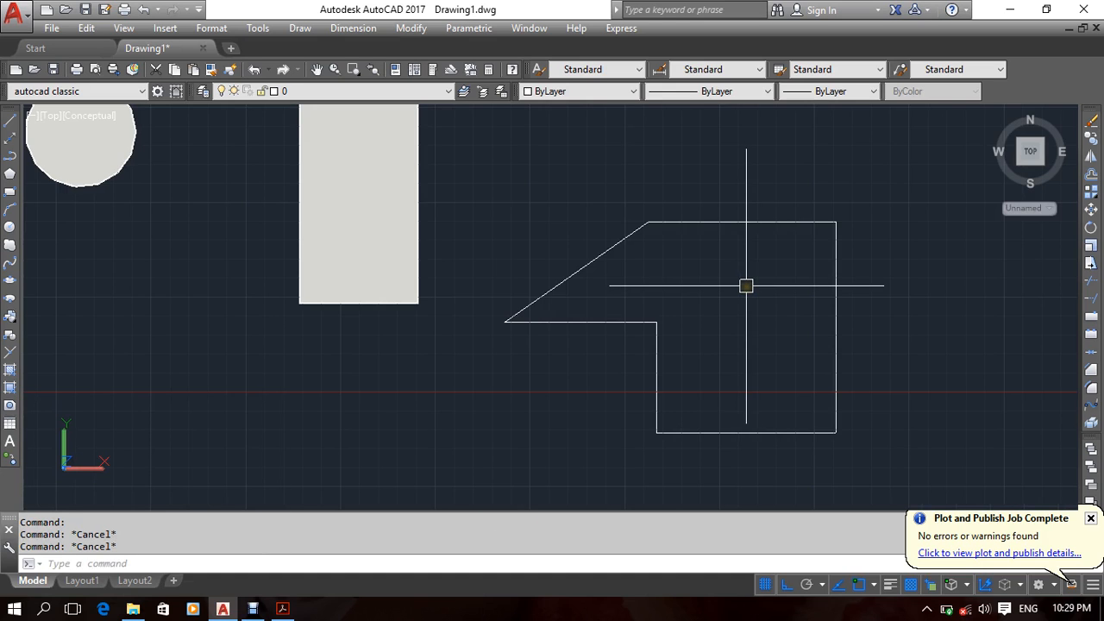
pyautogui.write('BO')
pyautogui.press('Return')
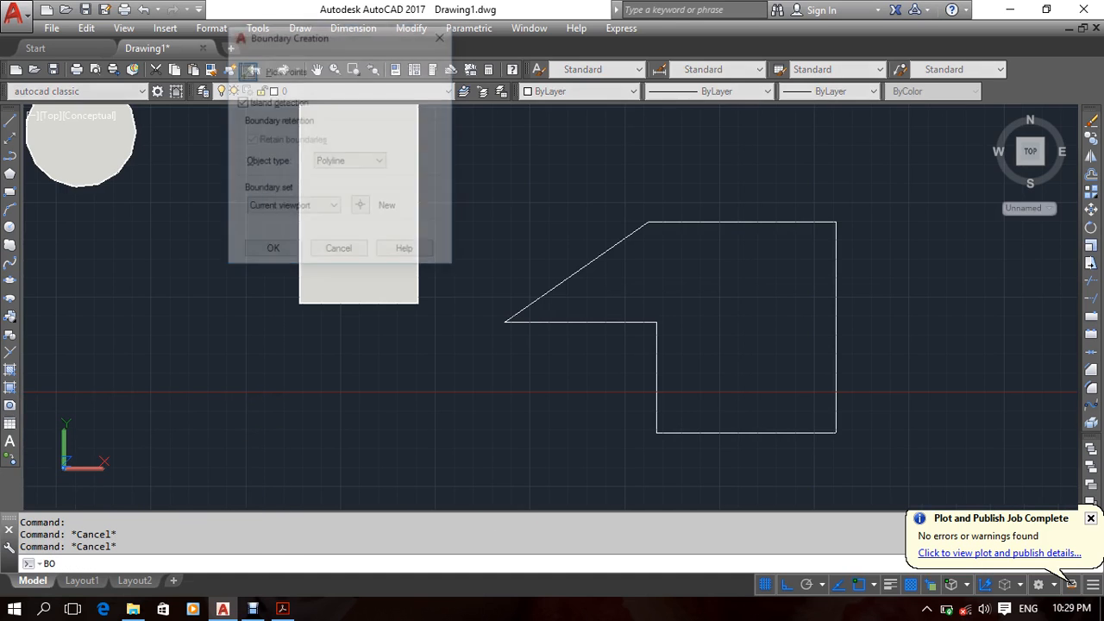
pyautogui.click(245, 71)
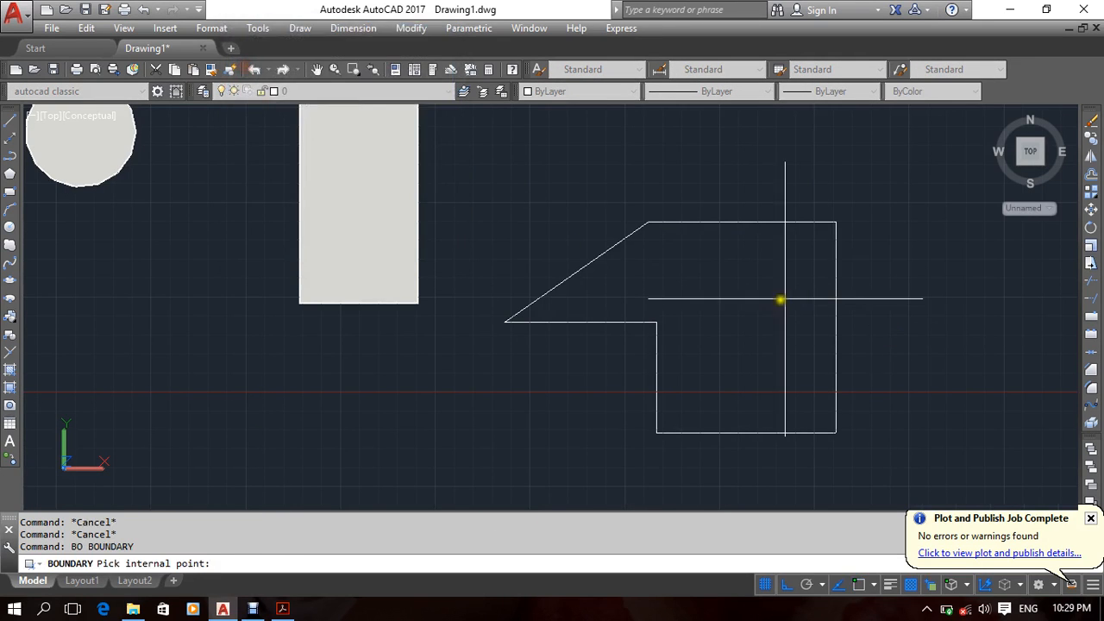
pyautogui.click(745, 318)
pyautogui.press('Return')
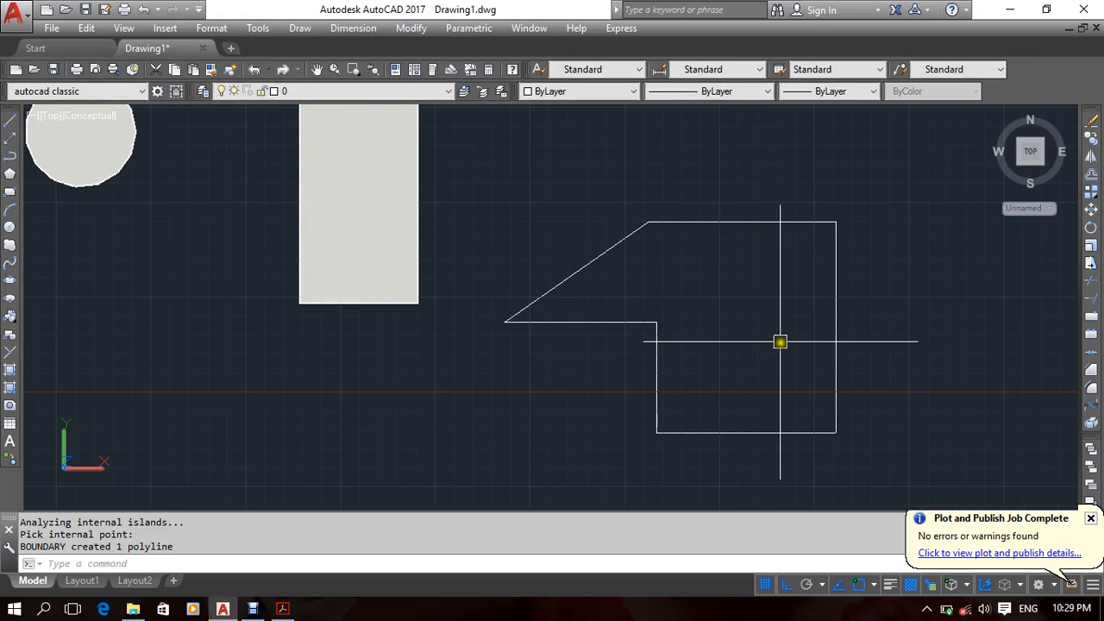
# Extrude the boundary polyline, not the line overlapping it, upward into a solid somewhat taller than the box.
pyautogui.moveTo(780, 341)
pyautogui.keyDown('shift'); pyautogui.mouseDown(button='middle')
pyautogui.moveTo(796, 244)
pyautogui.moveTo(800, 348)
pyautogui.mouseUp(button='middle'); pyautogui.keyUp('shift')
pyautogui.write('EXT')
pyautogui.press('Return')
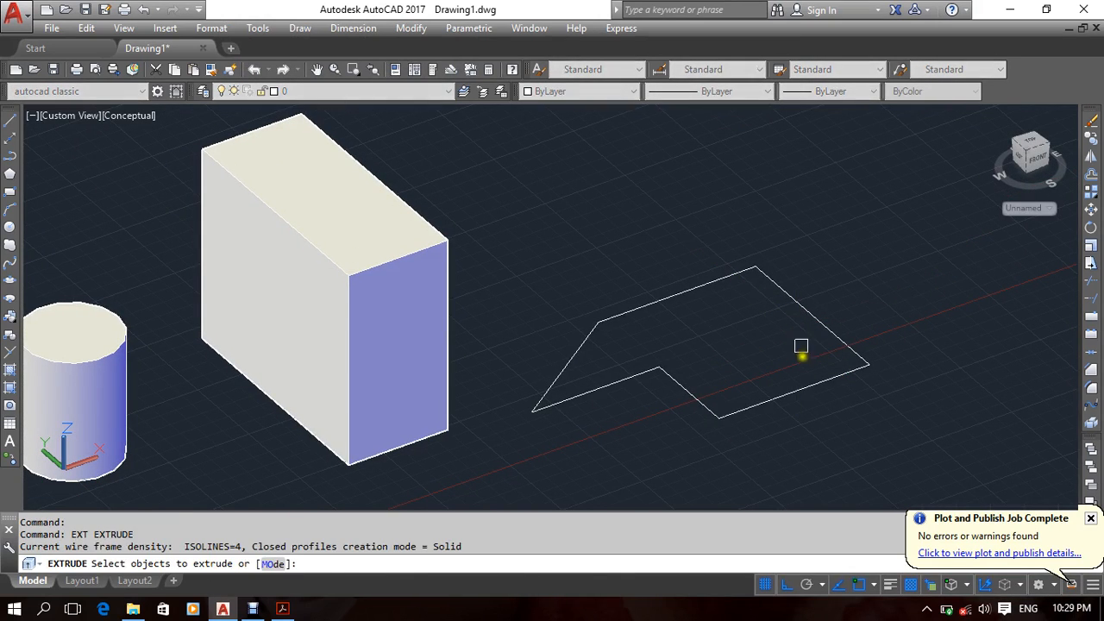
pyautogui.click(812, 386)
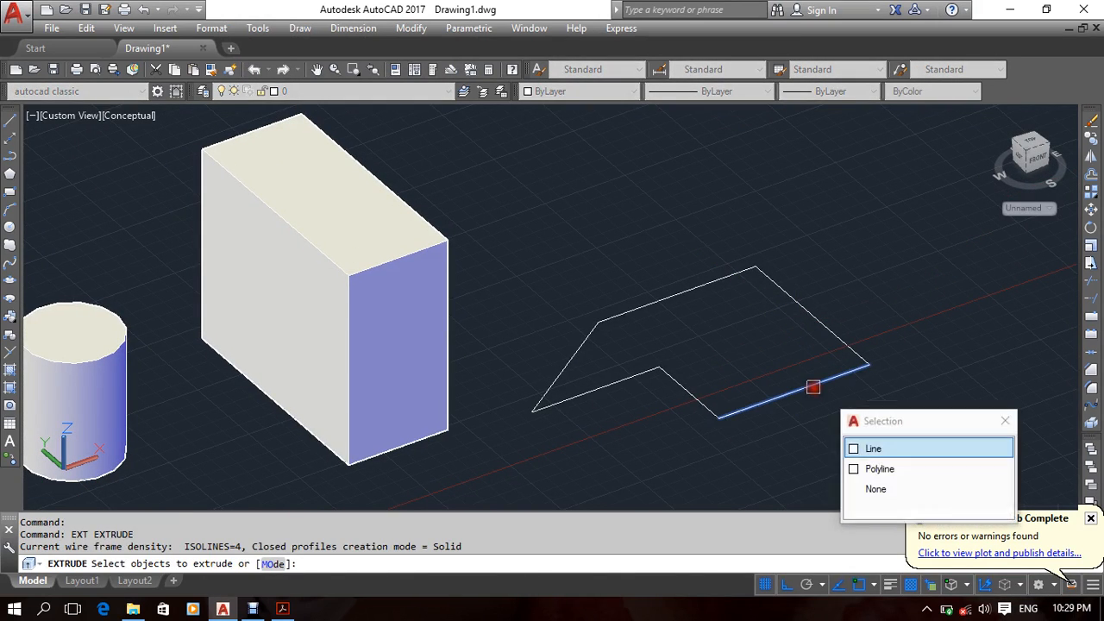
pyautogui.click(880, 468)
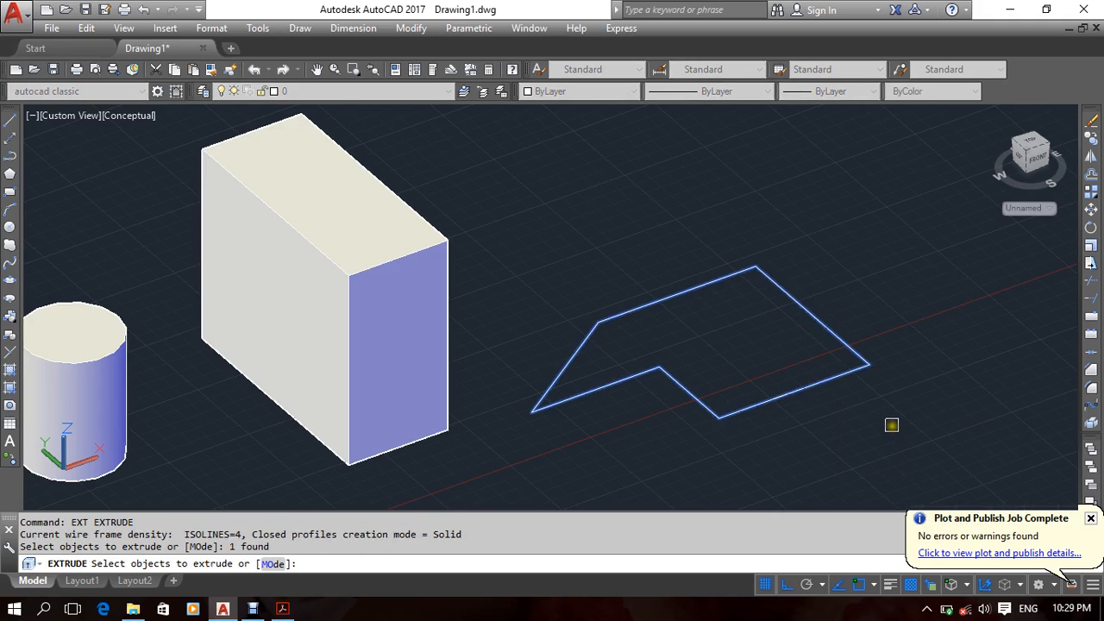
pyautogui.press('Return')
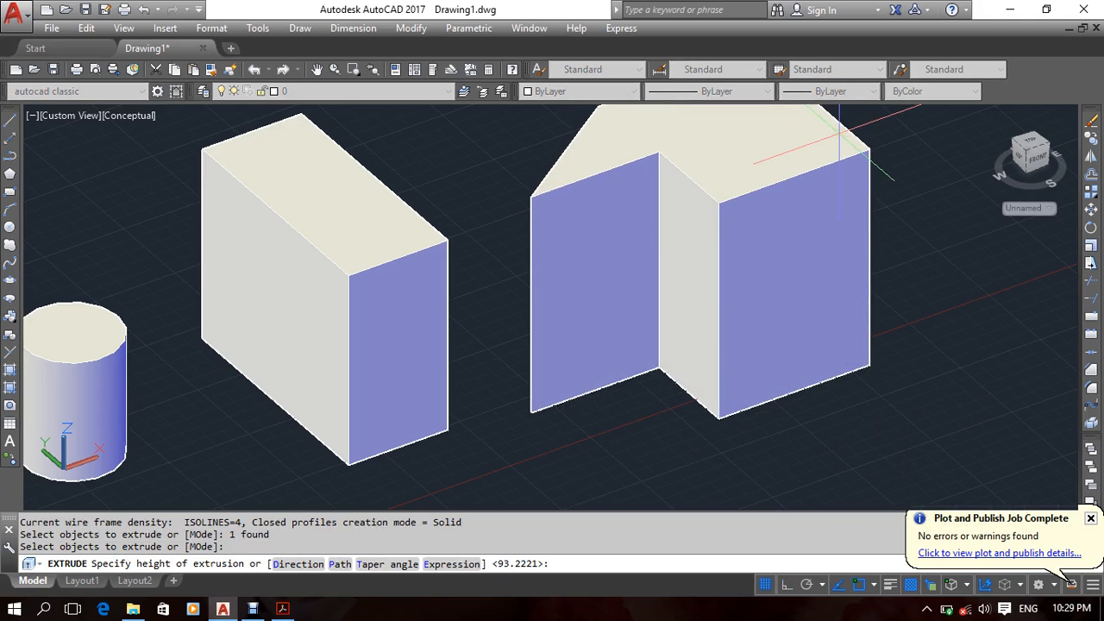
pyautogui.click(839, 133)
# Move the new six-sided solid off its original lines to a free spot behind the box.
pyautogui.moveTo(821, 349); pyautogui.dragTo(754, 320, button='middle')
pyautogui.click(716, 230)
pyautogui.scroll(-4, 741, 259)
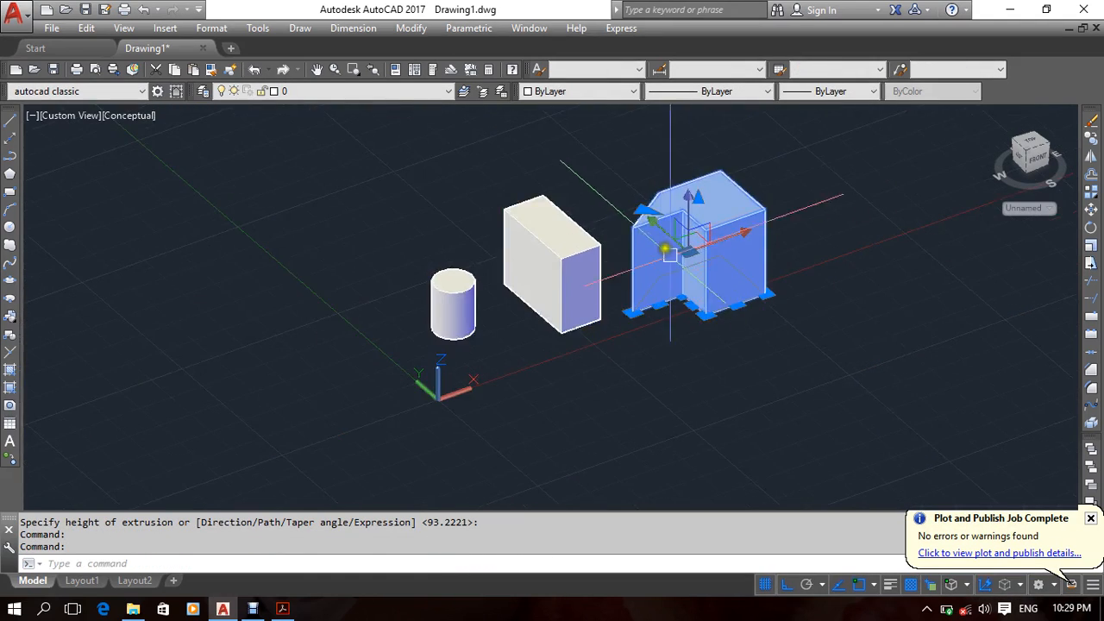
pyautogui.click(651, 224)
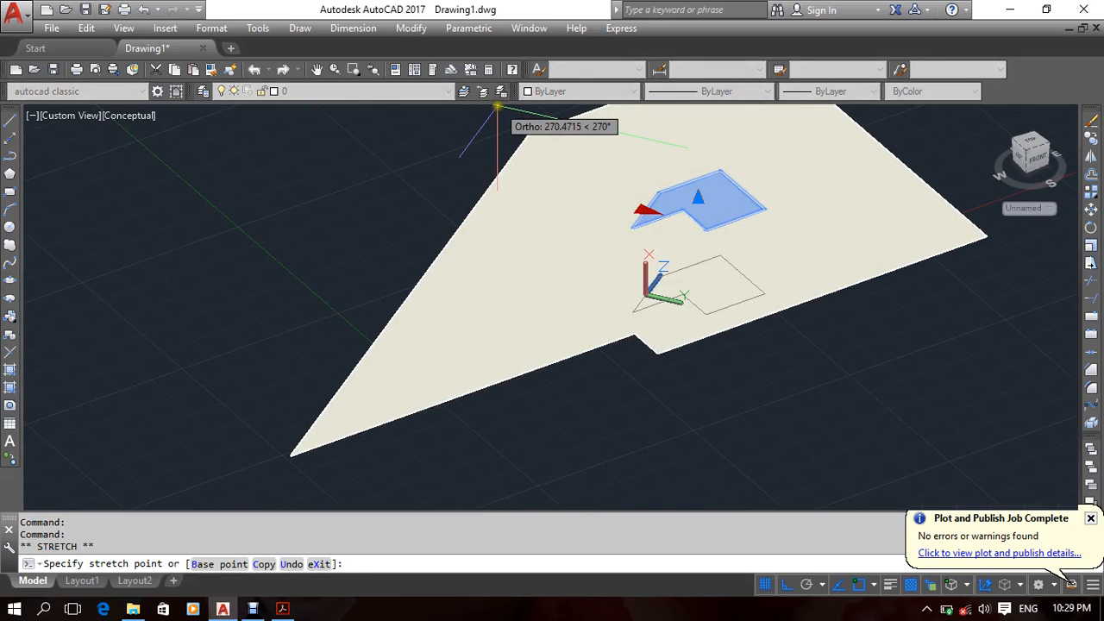
pyautogui.press('Escape')
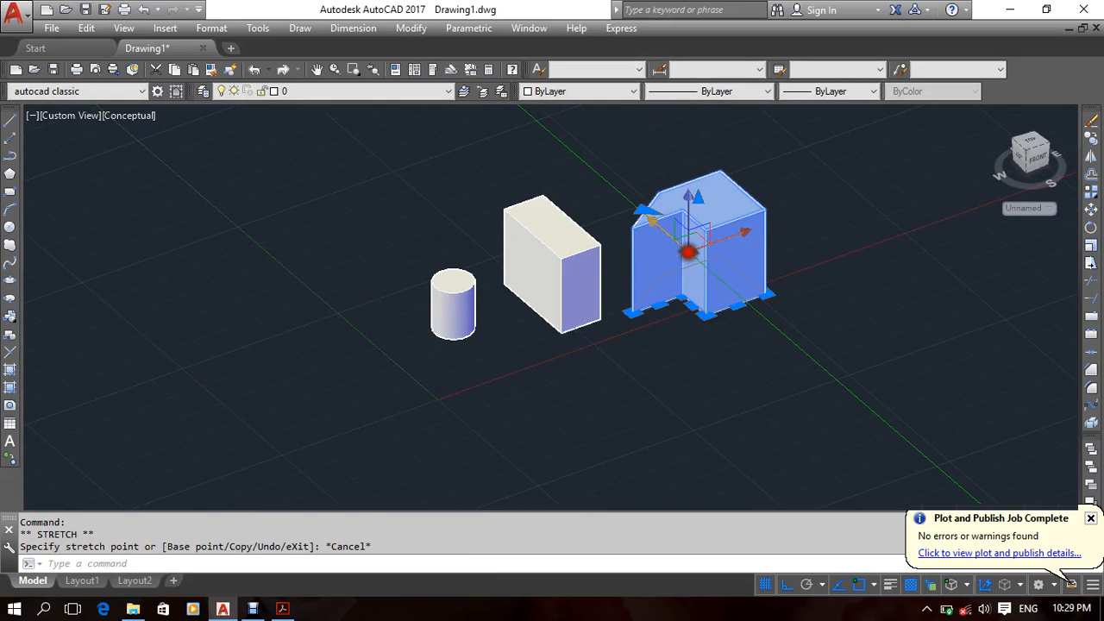
pyautogui.click(687, 252)
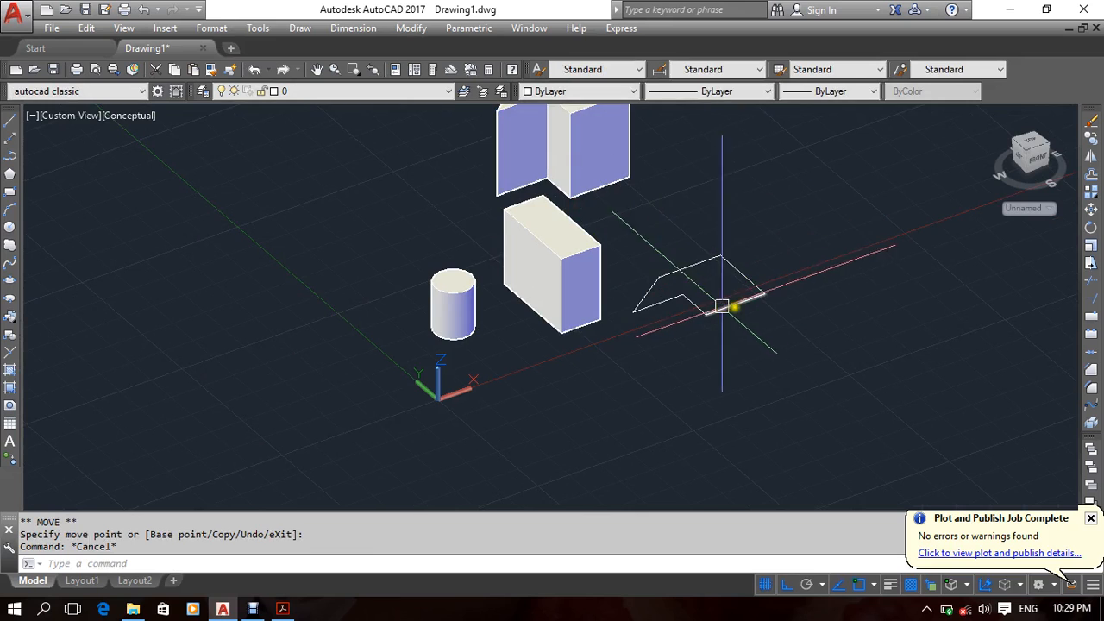
# Erase the six original outline lines left on the ground beside the box.
pyautogui.moveTo(731, 307); pyautogui.dragTo(693, 340, button='middle')
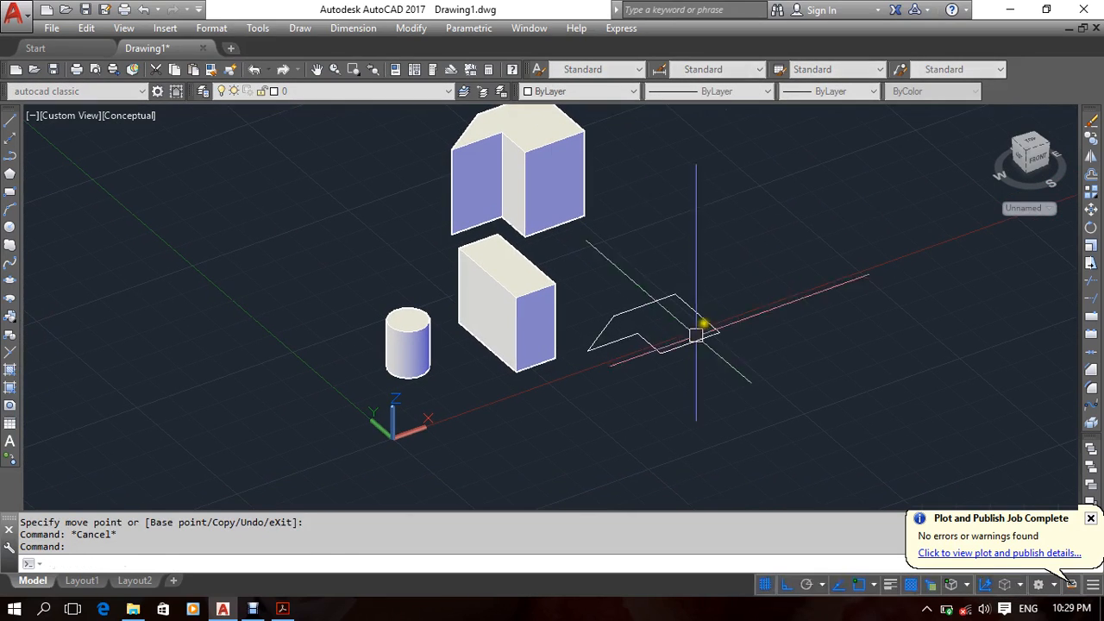
pyautogui.click(733, 254)
pyautogui.click(610, 367)
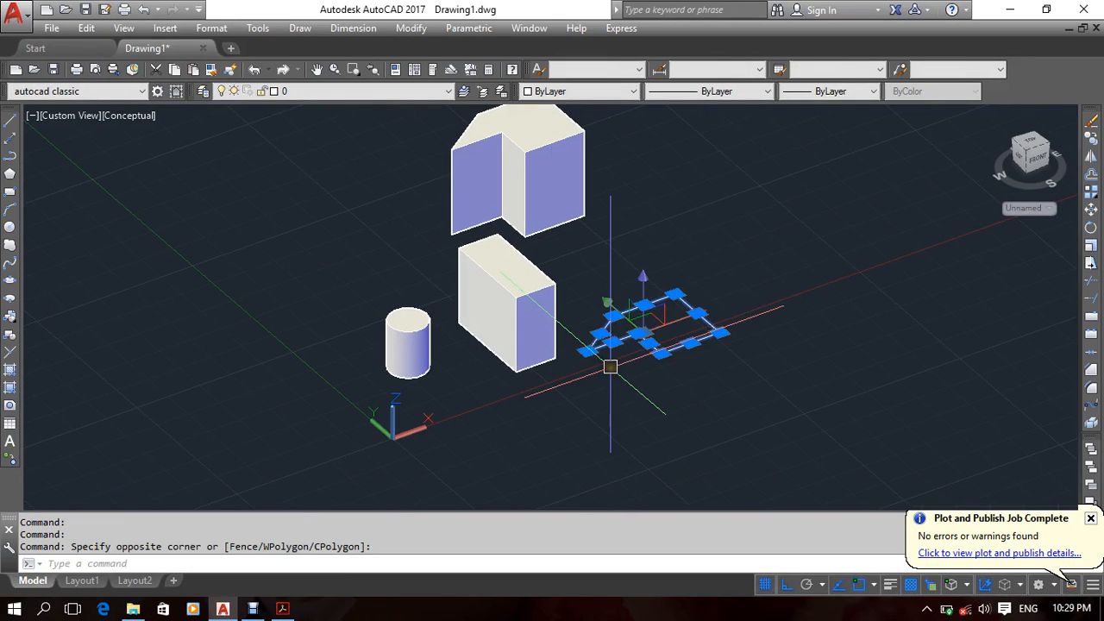
pyautogui.press('Delete')
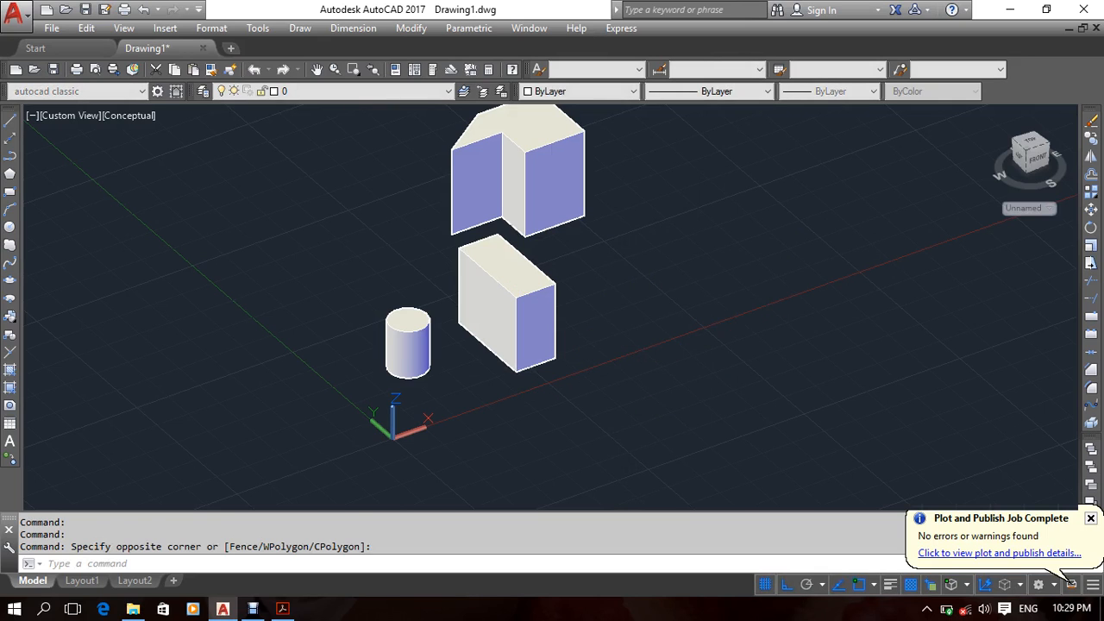
# Undo everything back to the plain outline of separate lines, before the boundary polyline was created.
pyautogui.hotkey('ctrl', 'z')
pyautogui.hotkey('ctrl', 'z')
pyautogui.hotkey('ctrl', 'z')
pyautogui.hotkey('ctrl', 'z')
pyautogui.hotkey('ctrl', 'z')
pyautogui.hotkey('ctrl', 'z')
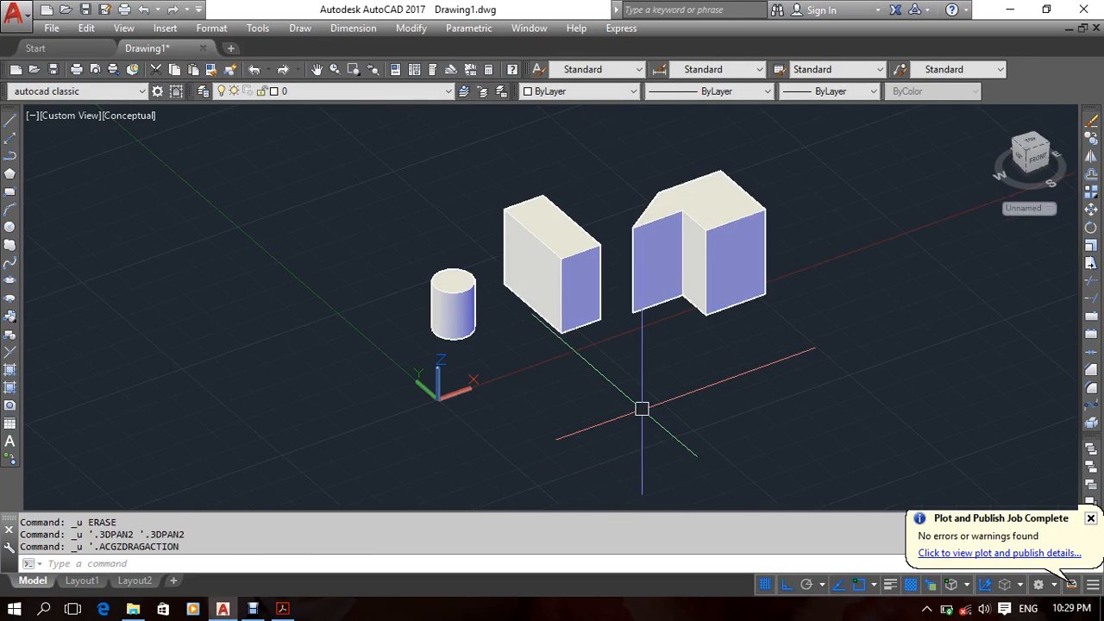
pyautogui.hotkey('ctrl', 'z')
pyautogui.hotkey('ctrl', 'z')
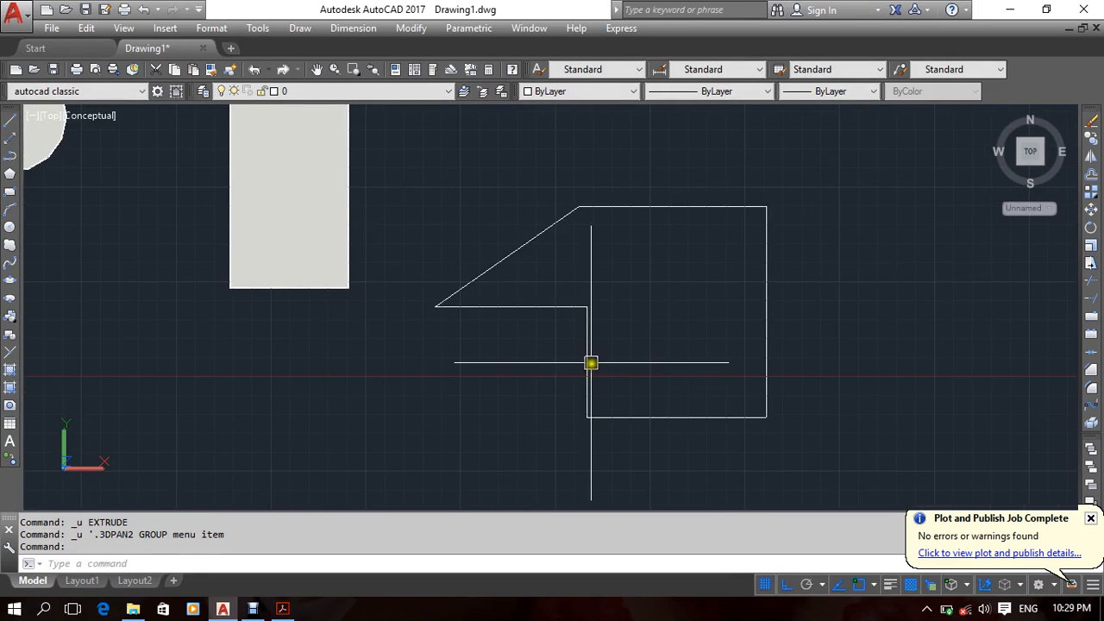
pyautogui.hotkey('ctrl', 'z')
pyautogui.hotkey('ctrl', 'z')
pyautogui.hotkey('ctrl', 'z')
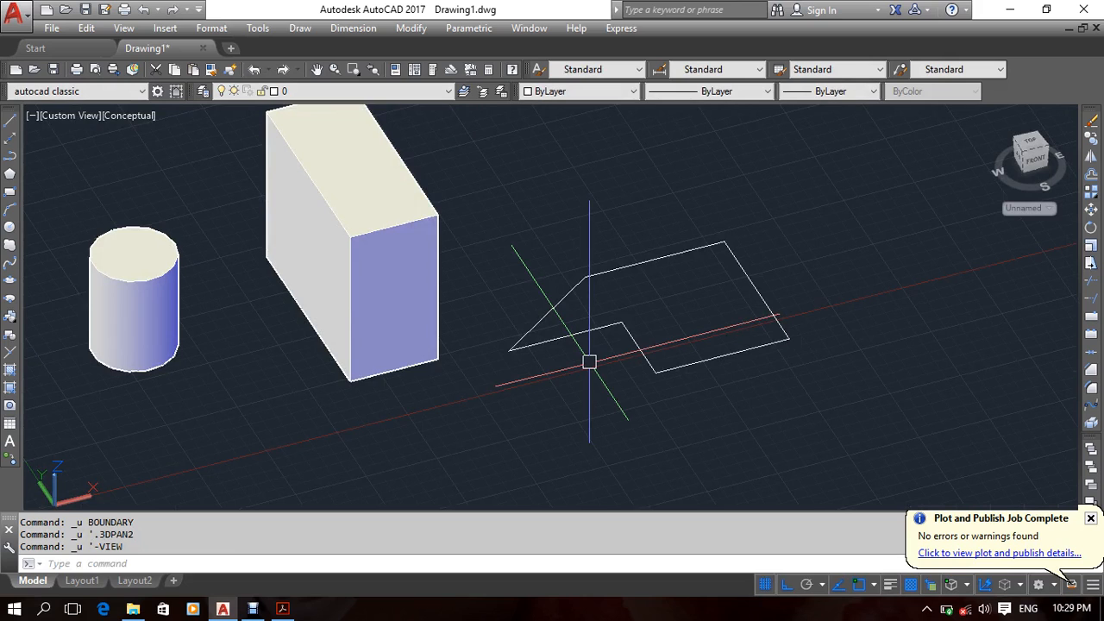
# Convert the outline's six separate lines into a region, working in the top view.
pyautogui.hotkey('ctrl', 'y')
pyautogui.click(707, 343)
pyautogui.click(676, 309)
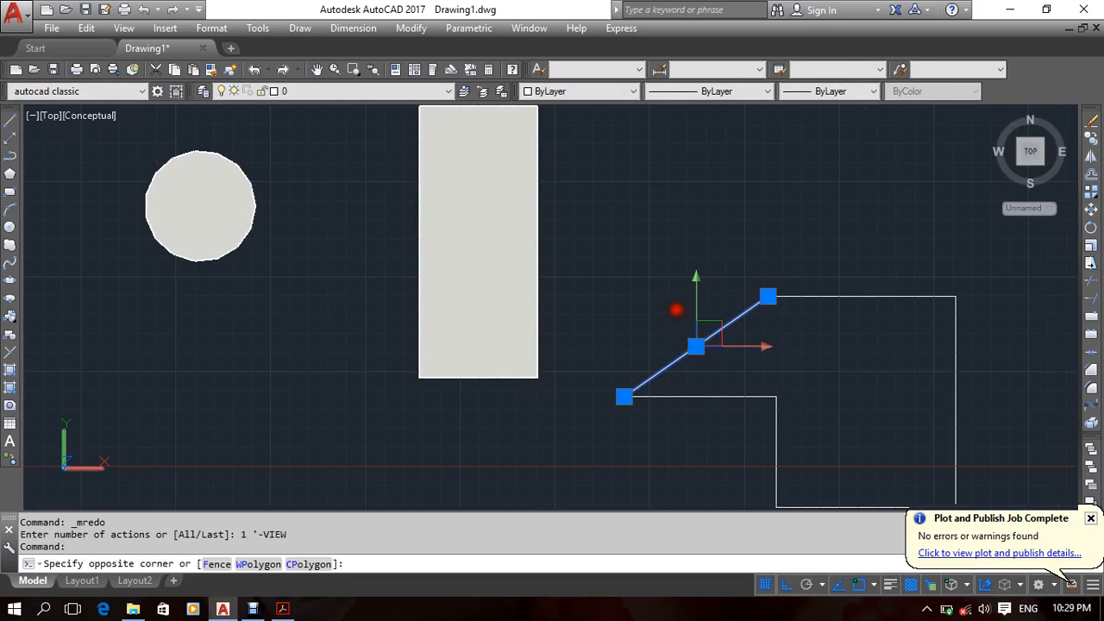
pyautogui.press('Escape')
pyautogui.press('Escape')
pyautogui.press('Escape')
pyautogui.scroll(-4, 651, 242)
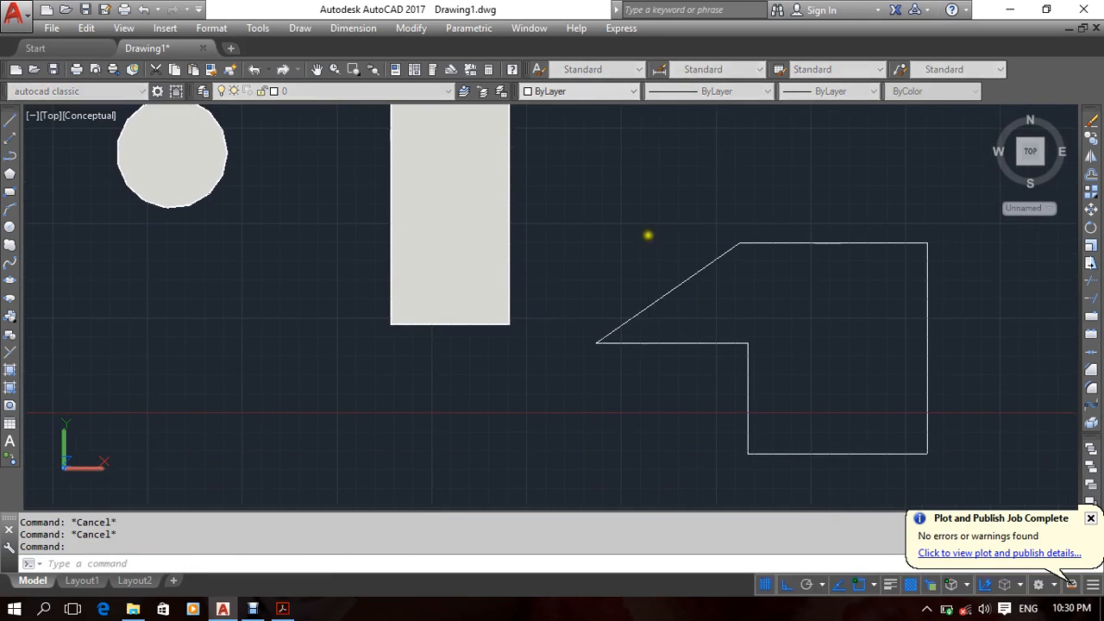
pyautogui.scroll(2, 676, 233)
pyautogui.moveTo(677, 233); pyautogui.dragTo(612, 268, button='middle')
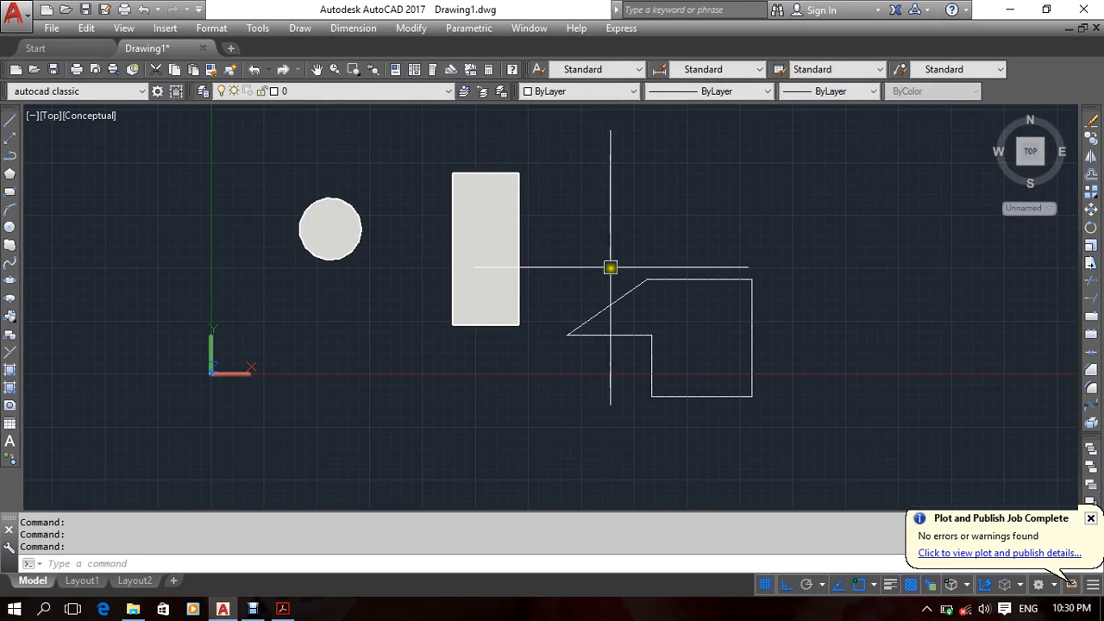
pyautogui.click(300, 27)
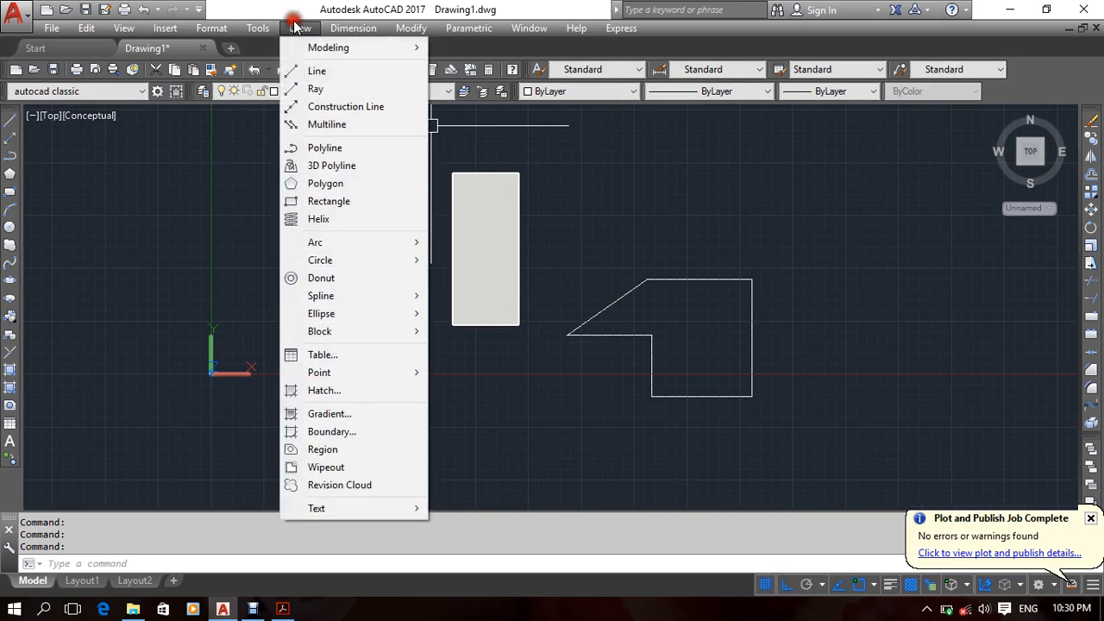
pyautogui.click(335, 448)
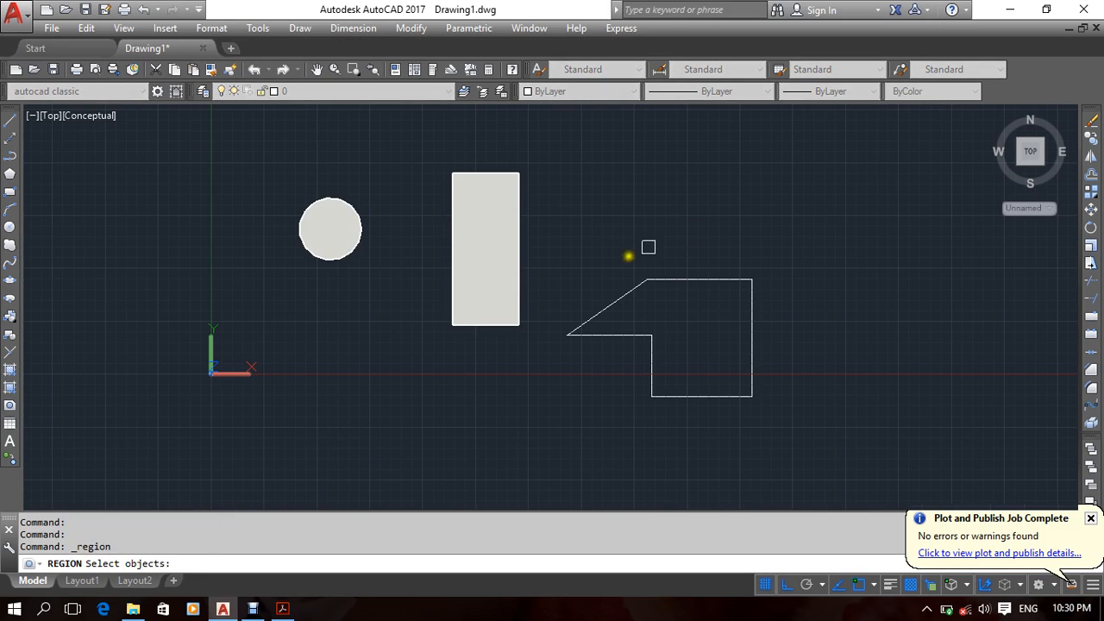
pyautogui.click(787, 246)
pyautogui.click(586, 433)
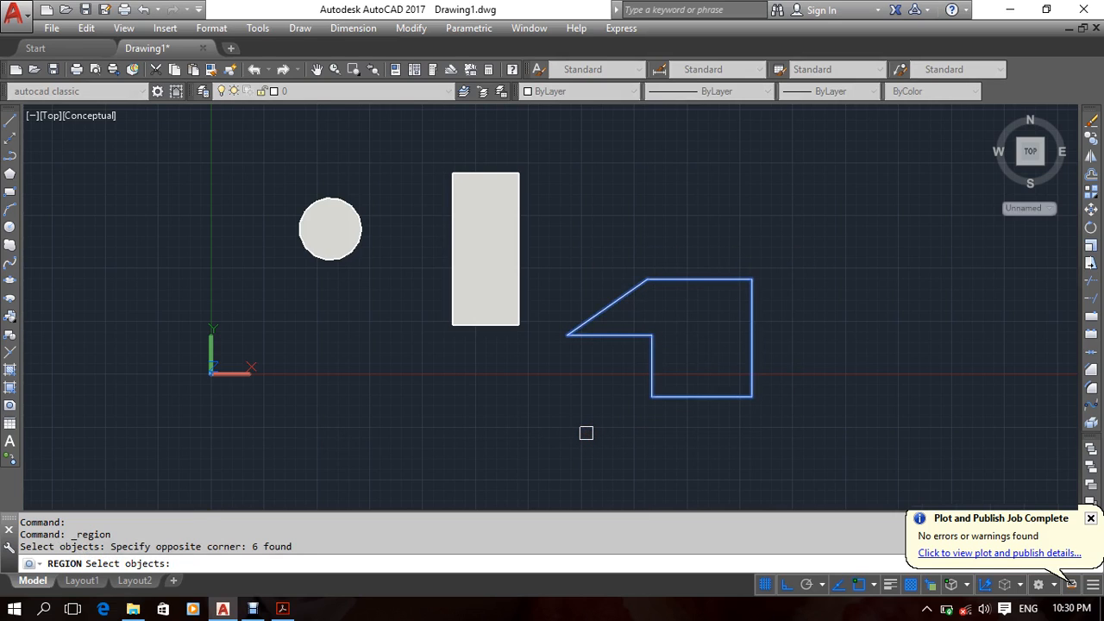
pyautogui.press('Return')
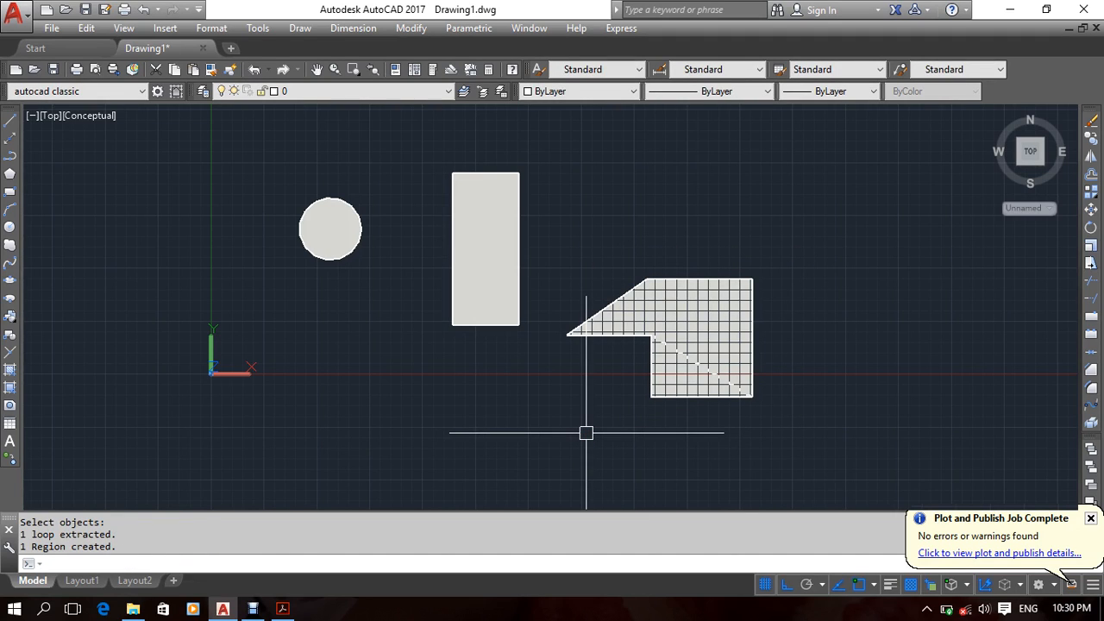
# Examine the region beside the two solids from an angled 3D view, and return to the top view.
pyautogui.keyDown('shift'); pyautogui.moveTo(586, 432); pyautogui.dragTo(606, 389, button='middle'); pyautogui.keyUp('shift')
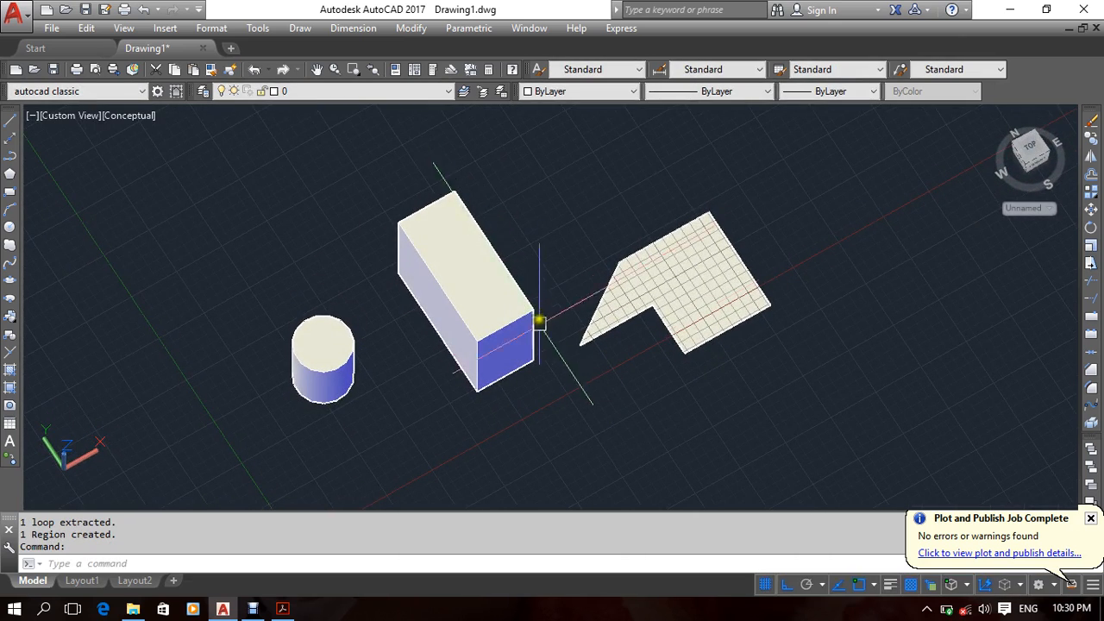
pyautogui.click(83, 121)
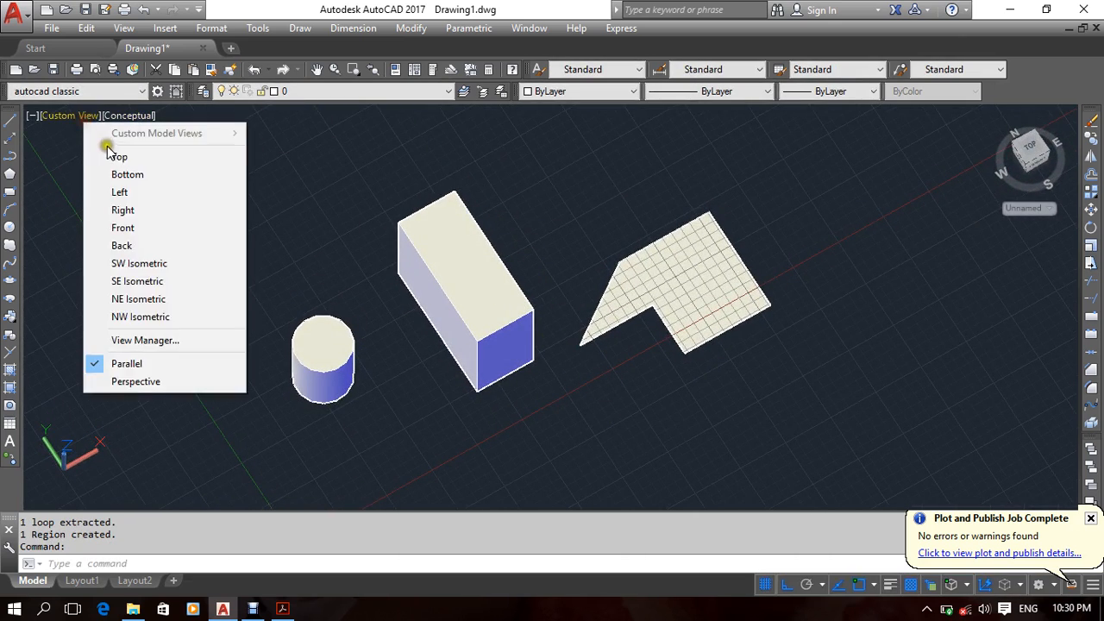
pyautogui.click(112, 155)
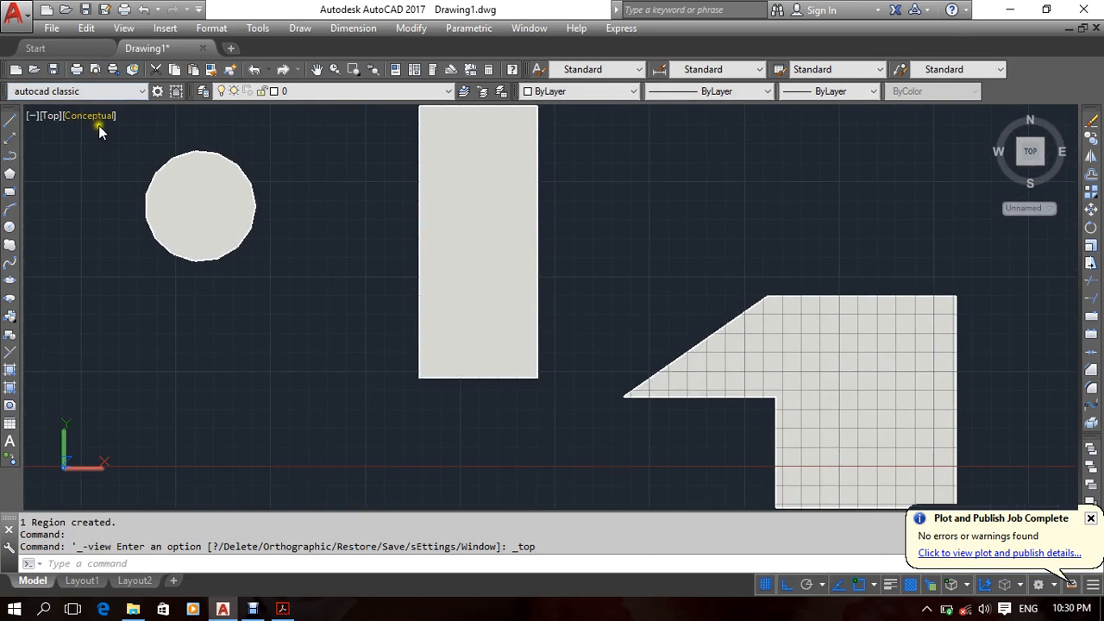
# Compare the region's display in the 2D Wireframe and Conceptual visual styles, selecting it in wireframe.
pyautogui.click(99, 118)
pyautogui.click(130, 154)
pyautogui.scroll(-2, 757, 354)
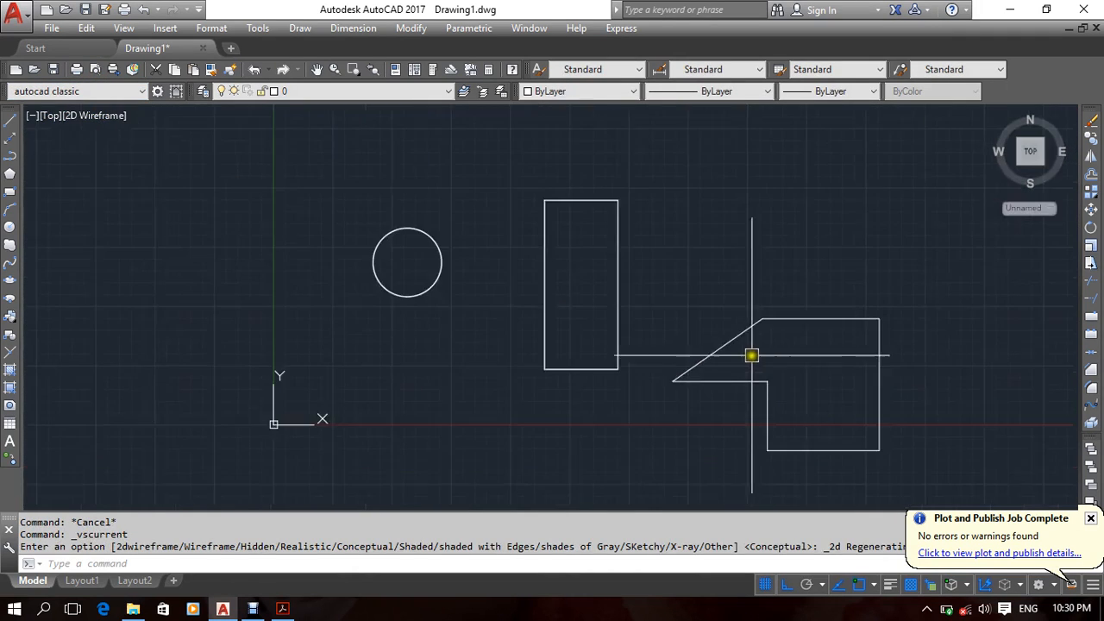
pyautogui.moveTo(752, 352); pyautogui.dragTo(673, 315, button='middle')
pyautogui.click(782, 363)
pyautogui.click(734, 430)
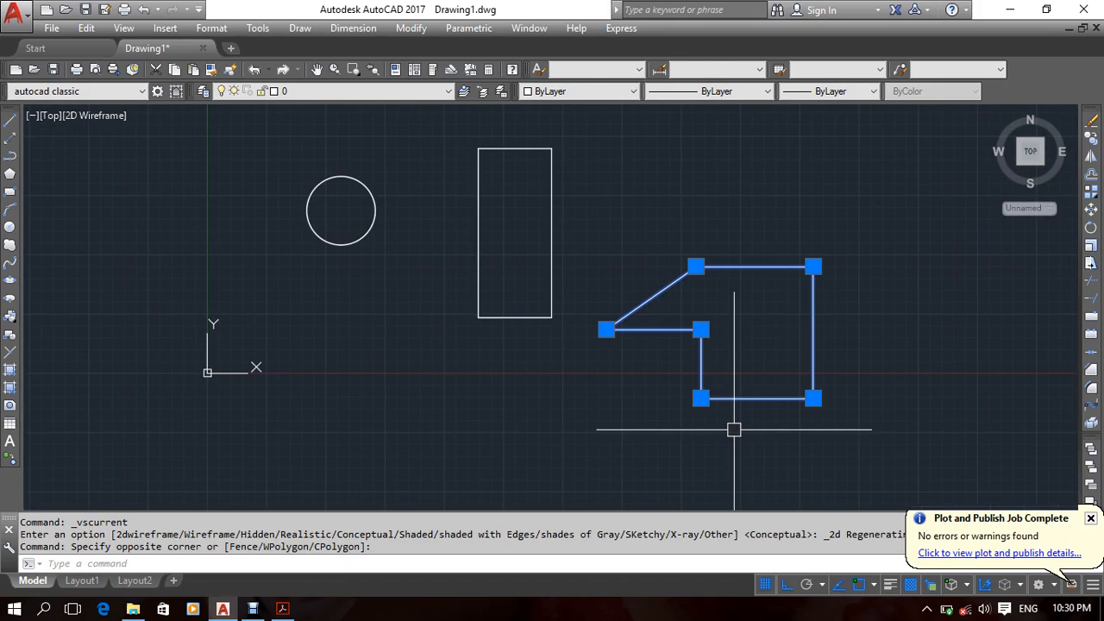
pyautogui.press('Escape')
pyautogui.click(109, 116)
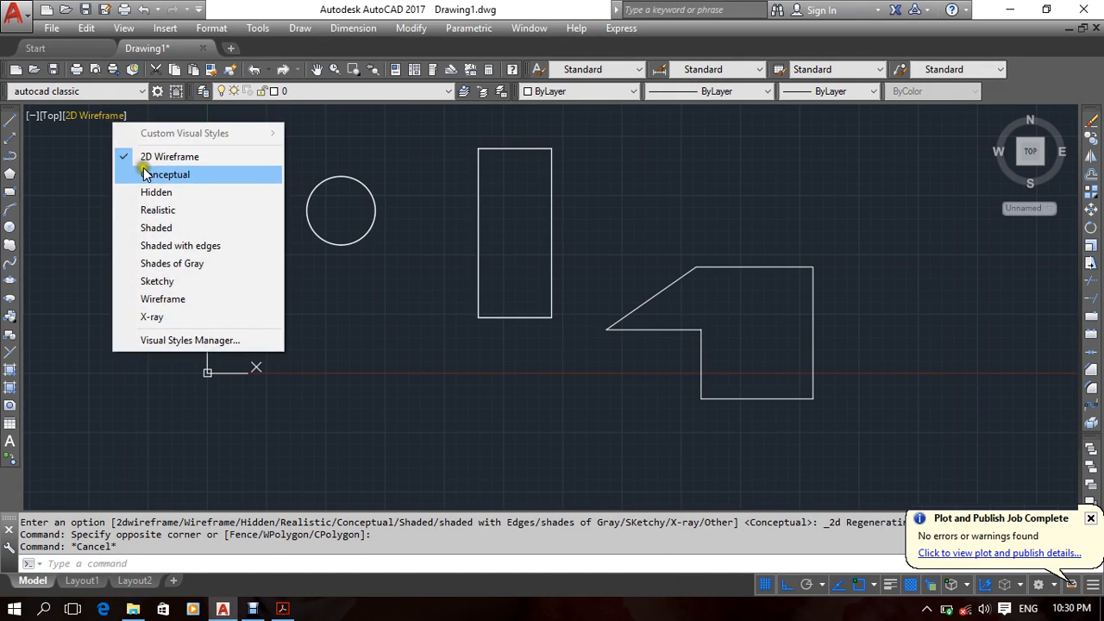
pyautogui.click(146, 175)
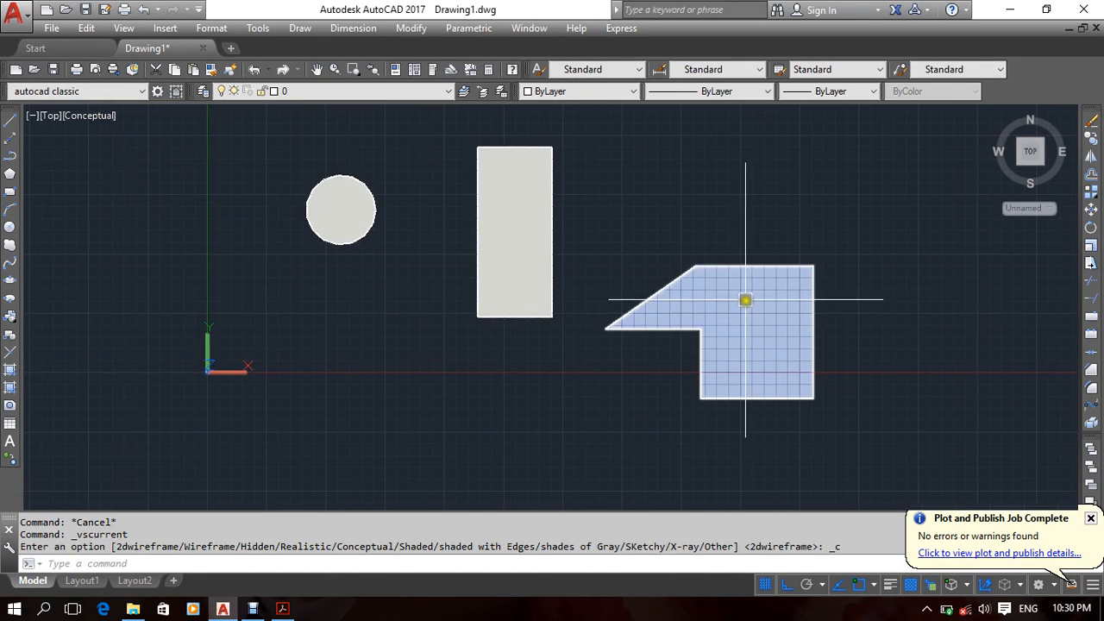
pyautogui.moveTo(652, 222); pyautogui.dragTo(680, 235, button='middle')
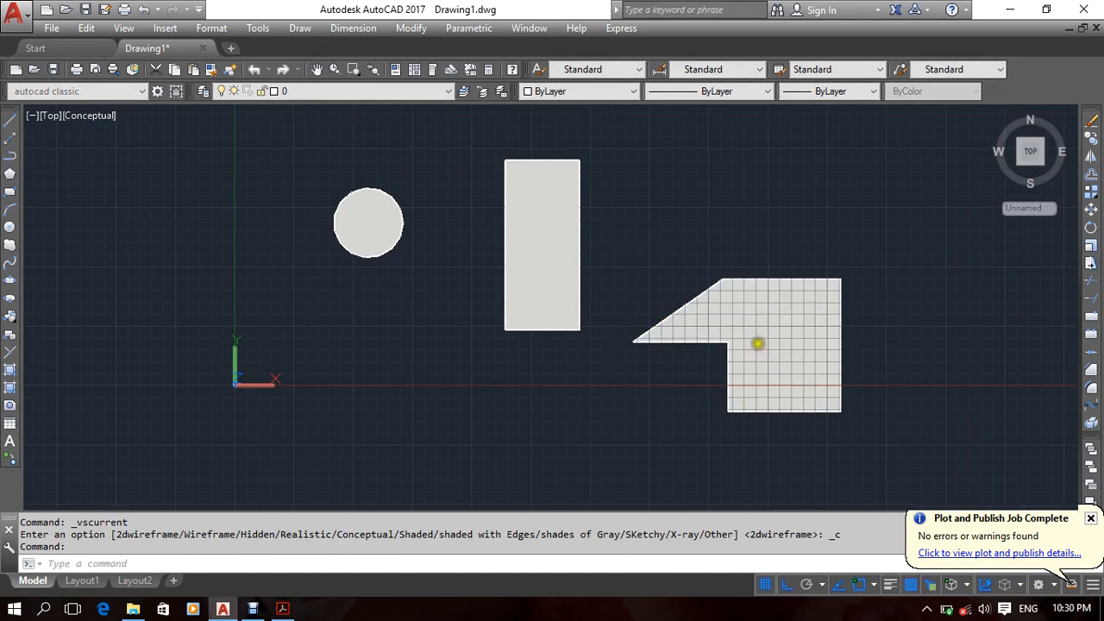
# Try moving the region behind the box in an angled 3D view, undo the move, and return to the top view.
pyautogui.moveTo(758, 343); pyautogui.dragTo(740, 333, button='middle')
pyautogui.keyDown('shift'); pyautogui.moveTo(788, 359); pyautogui.dragTo(772, 295, button='middle'); pyautogui.keyUp('shift')
pyautogui.click(788, 281)
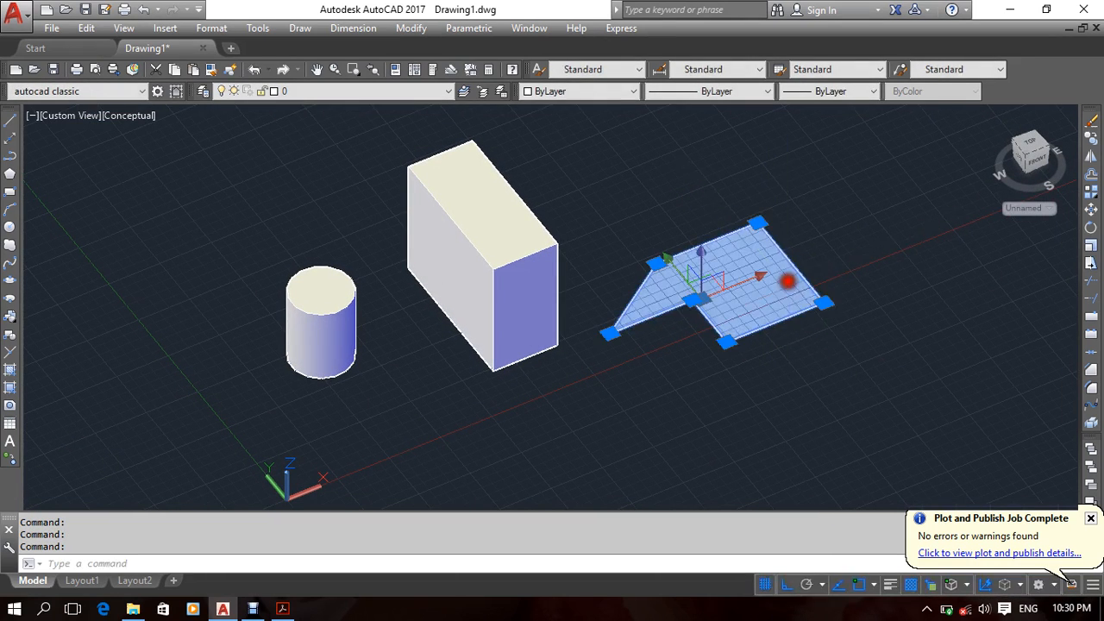
pyautogui.click(668, 259)
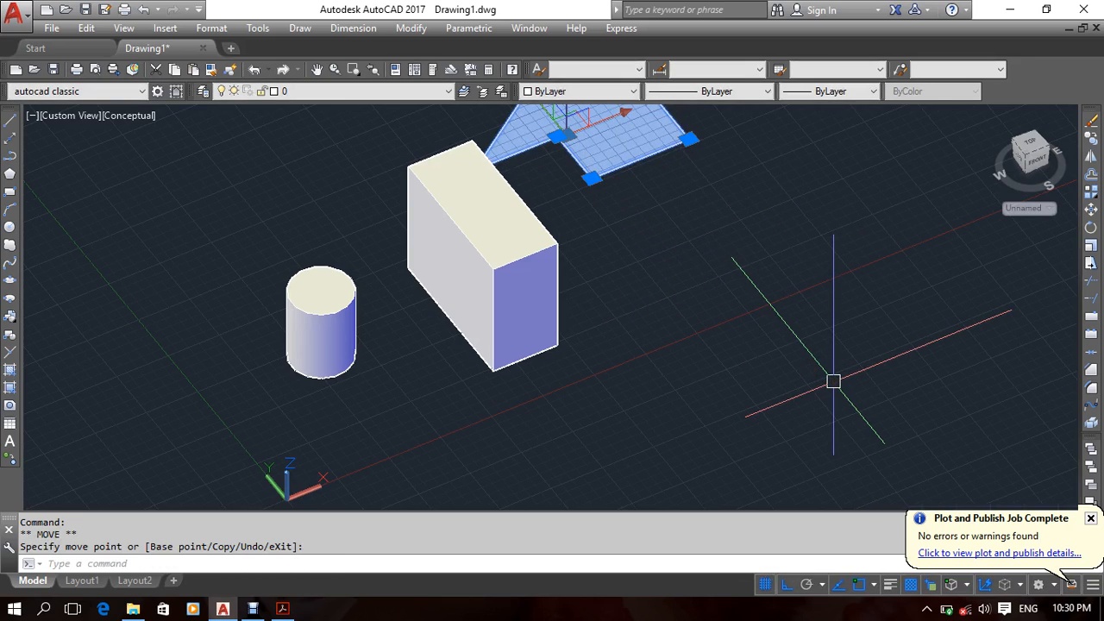
pyautogui.hotkey('ctrl', 'z')
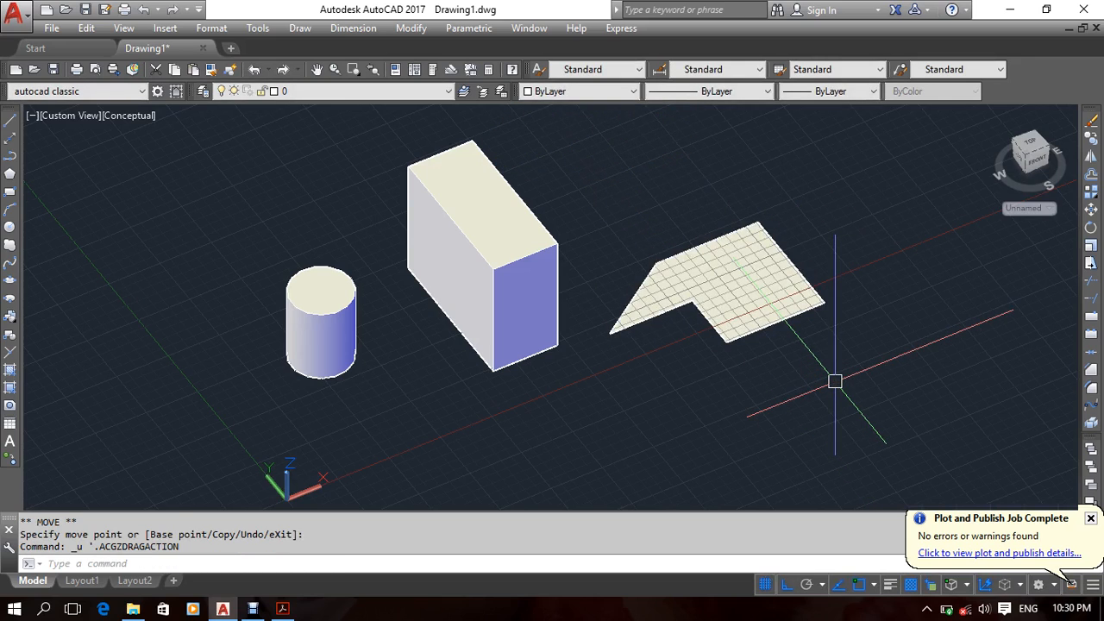
pyautogui.click(51, 117)
pyautogui.click(98, 154)
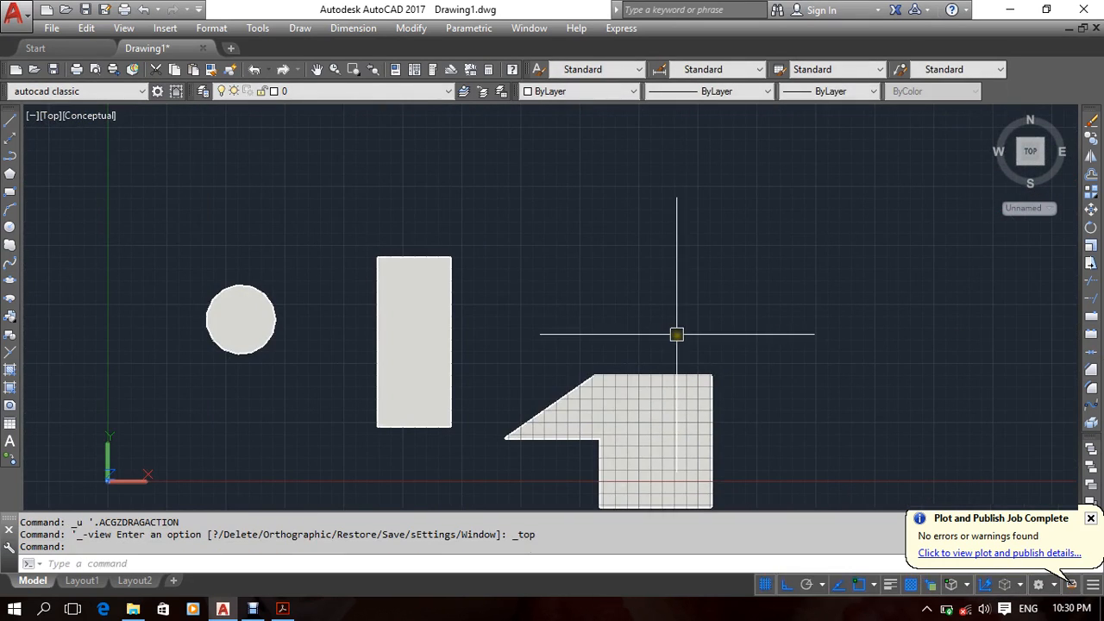
# Draw six connected orthogonal lines above the region, crossing each other to enclose two adjoining rectangles with both ends overhanging.
pyautogui.write('EX')
pyautogui.press('Escape')
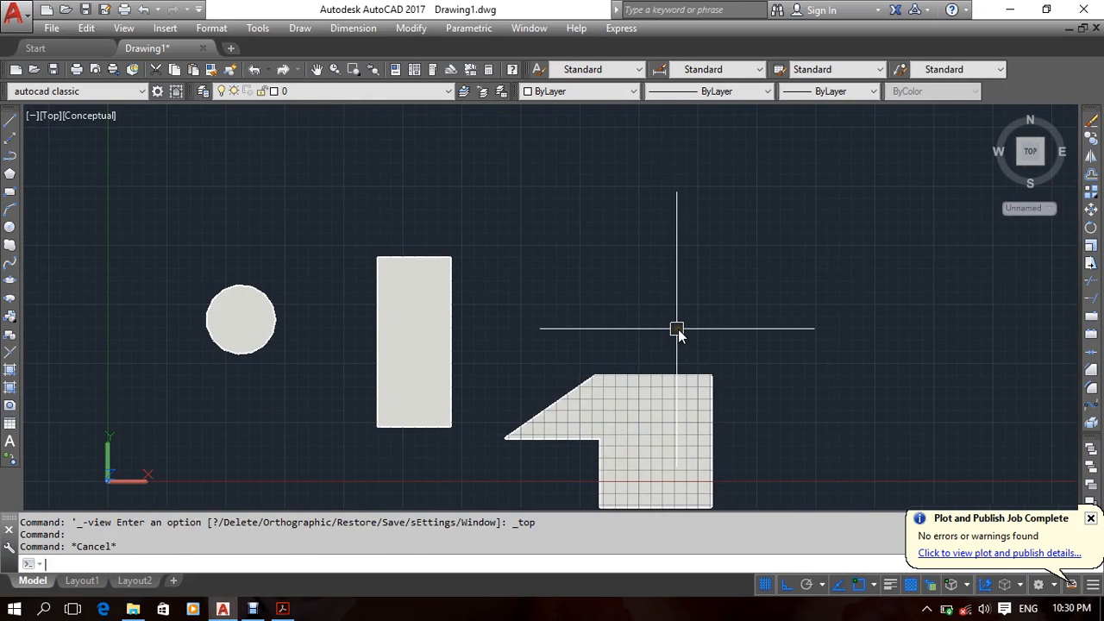
pyautogui.write('L')
pyautogui.press('Return')
pyautogui.moveTo(678, 335); pyautogui.dragTo(612, 357, button='middle')
pyautogui.click(567, 196)
pyautogui.click(907, 196)
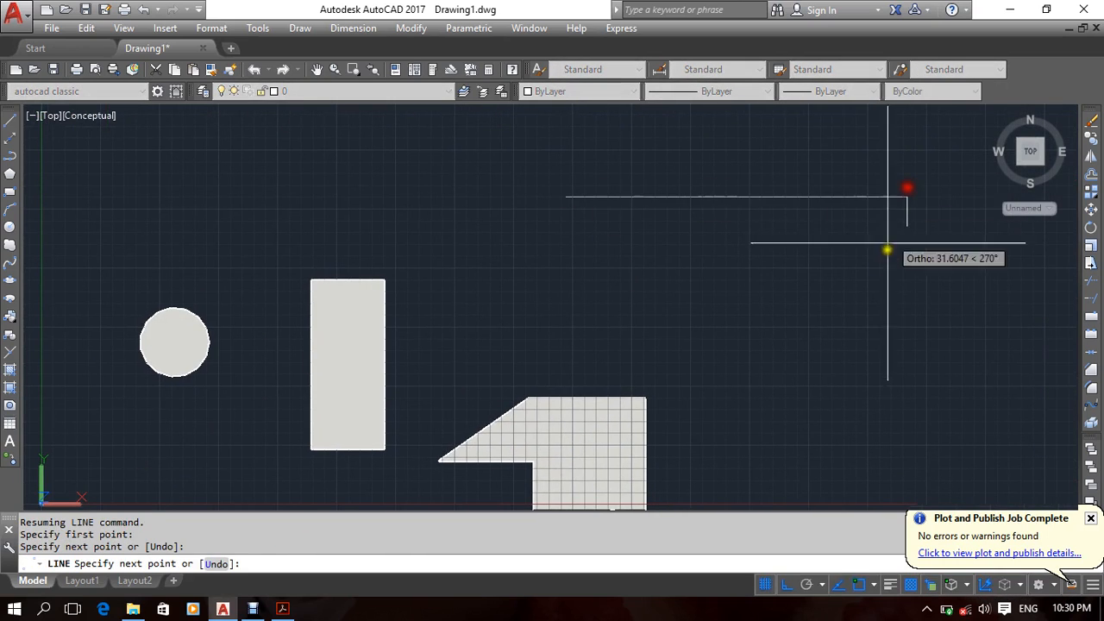
pyautogui.click(907, 293)
pyautogui.click(792, 293)
pyautogui.click(793, 107)
pyautogui.click(700, 106)
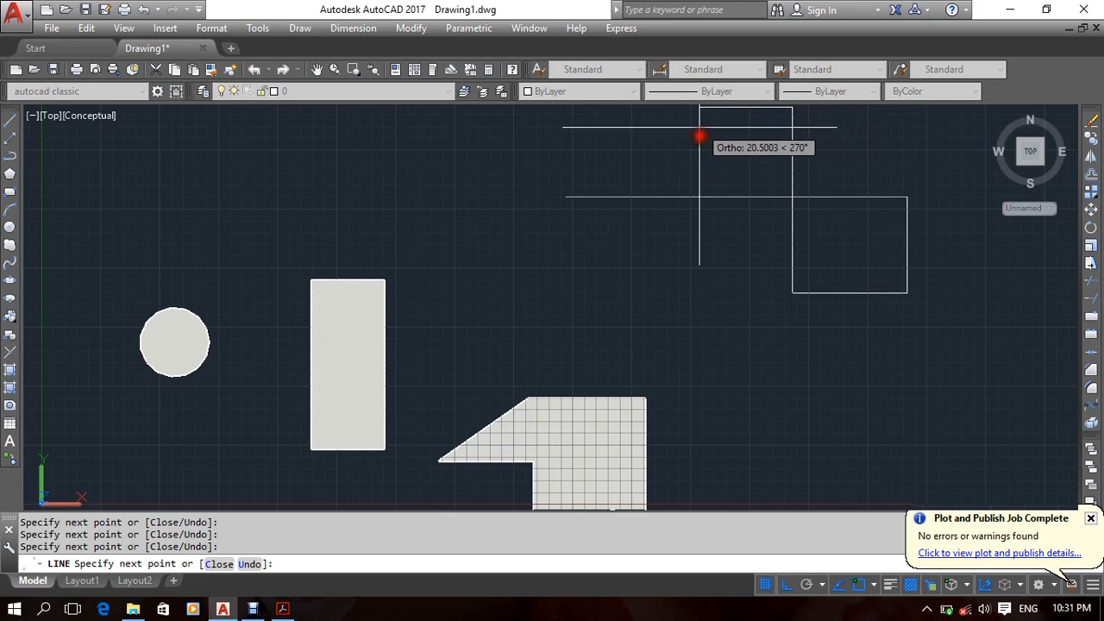
pyautogui.click(700, 278)
pyautogui.press('Return')
pyautogui.moveTo(785, 327); pyautogui.dragTo(668, 336, button='middle')
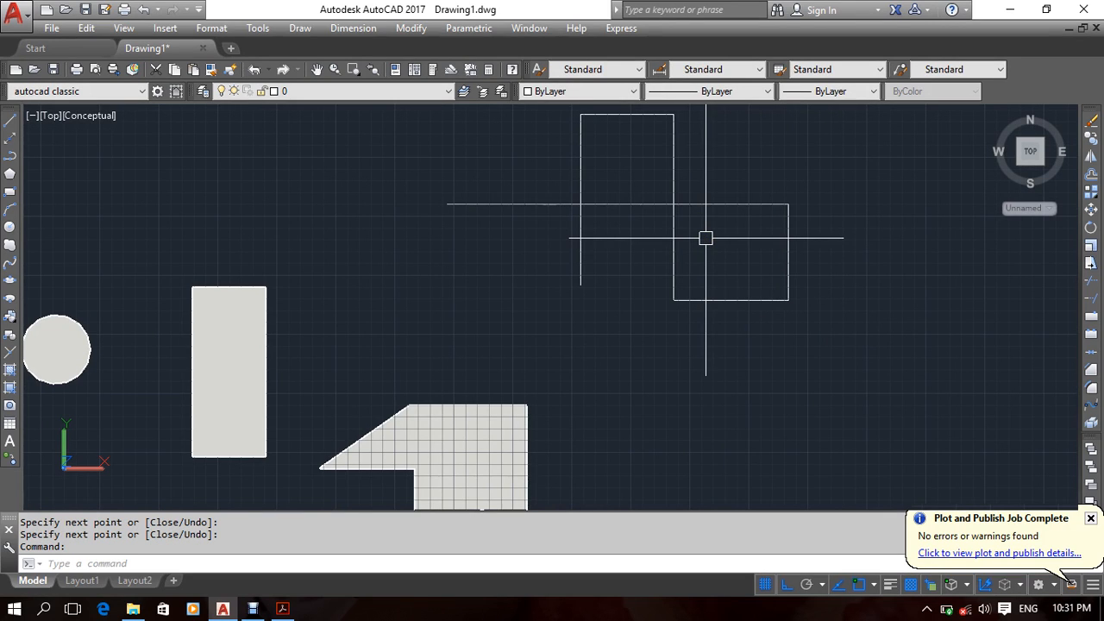
# Check that the new crossing figure consists of separate lines by selecting several individually, and clear the selection.
pyautogui.click(732, 181)
pyautogui.click(709, 254)
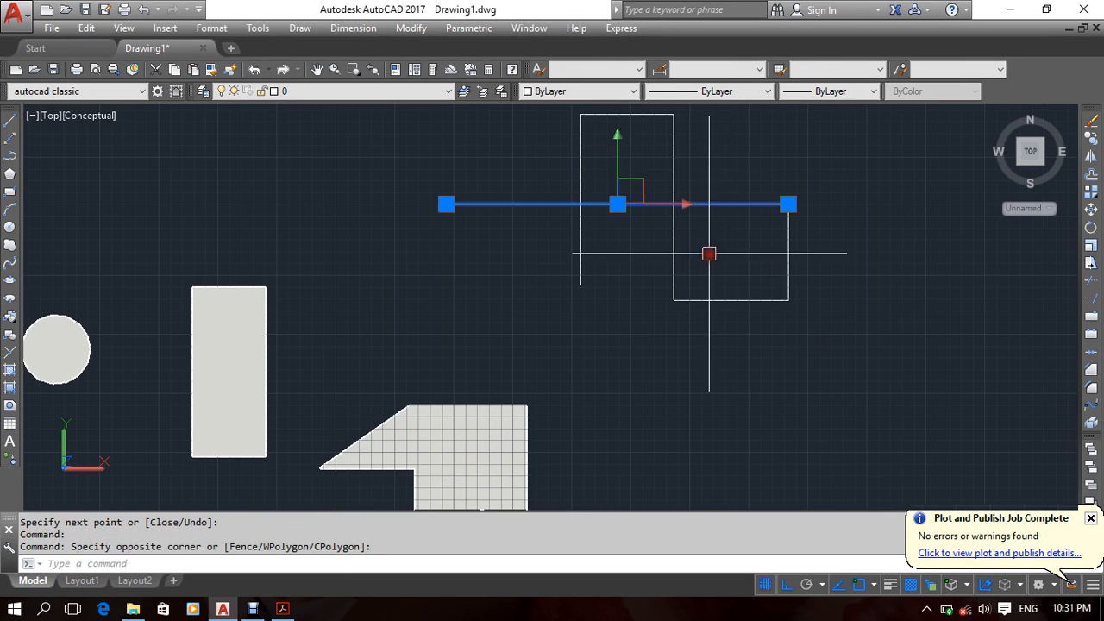
pyautogui.click(717, 130)
pyautogui.click(652, 147)
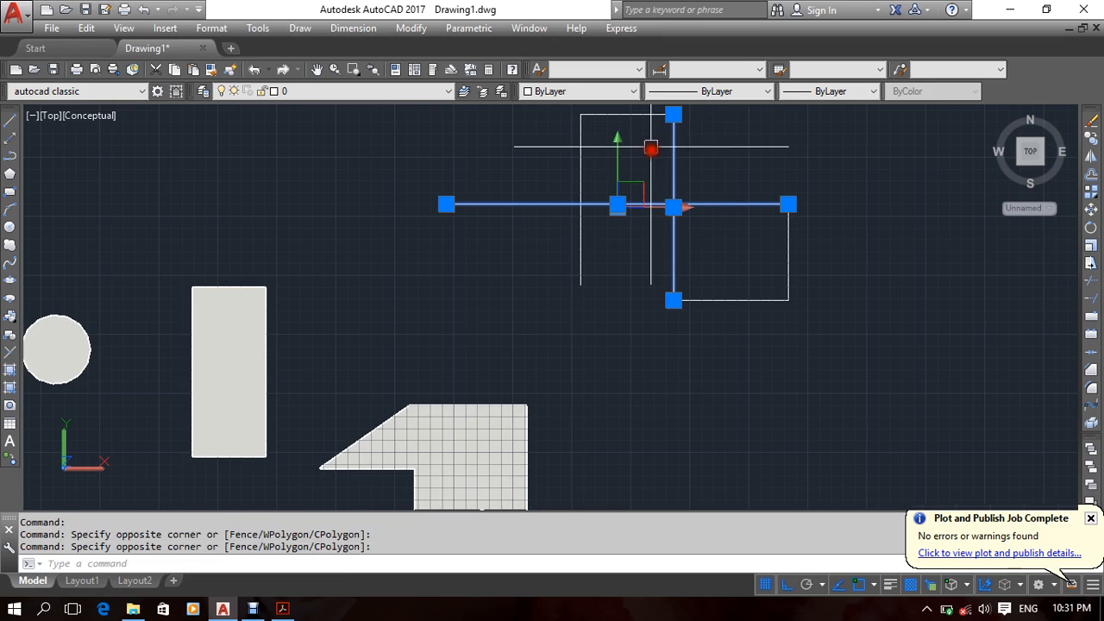
pyautogui.click(796, 254)
pyautogui.click(730, 277)
pyautogui.click(729, 277)
pyautogui.click(728, 316)
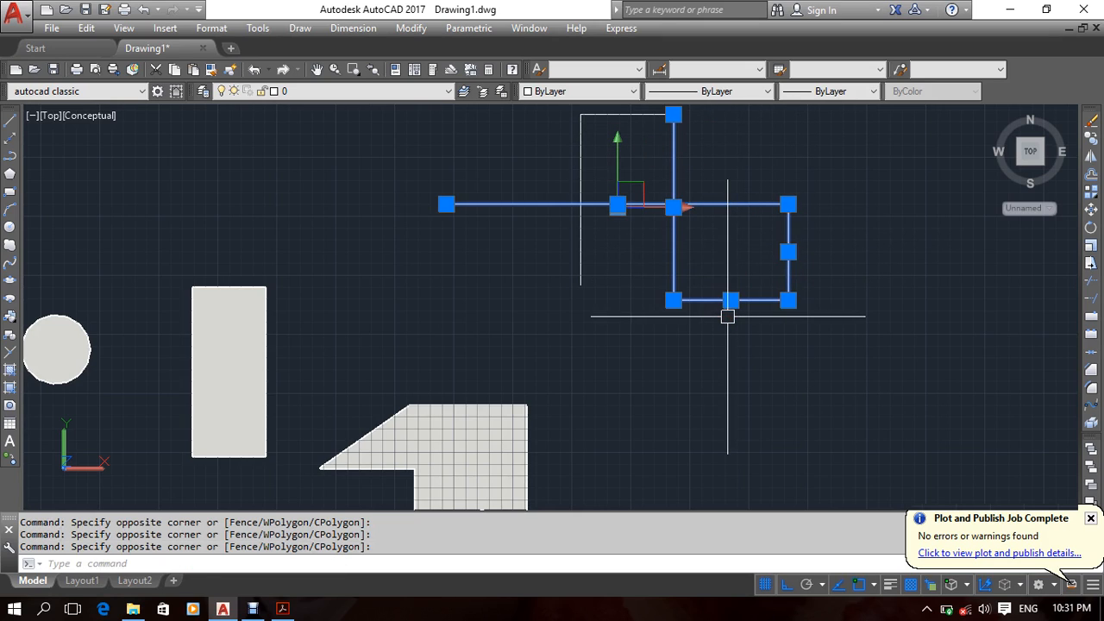
pyautogui.press('Escape')
pyautogui.press('Escape')
pyautogui.press('Escape')
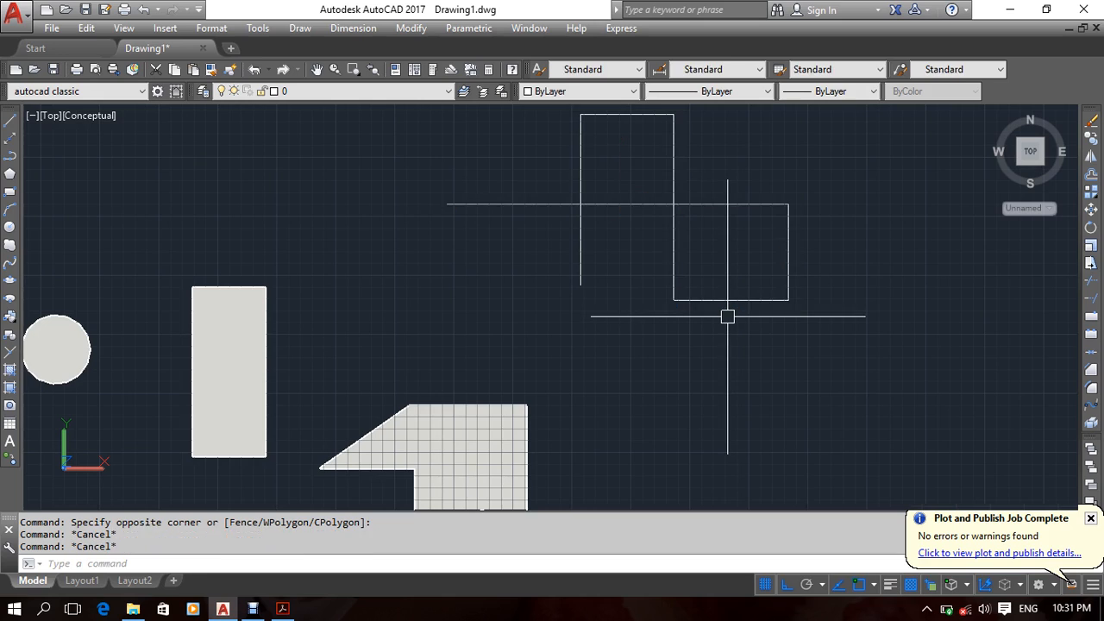
# Review the object types offered for boundary creation and cancel without creating a boundary.
pyautogui.write('B')
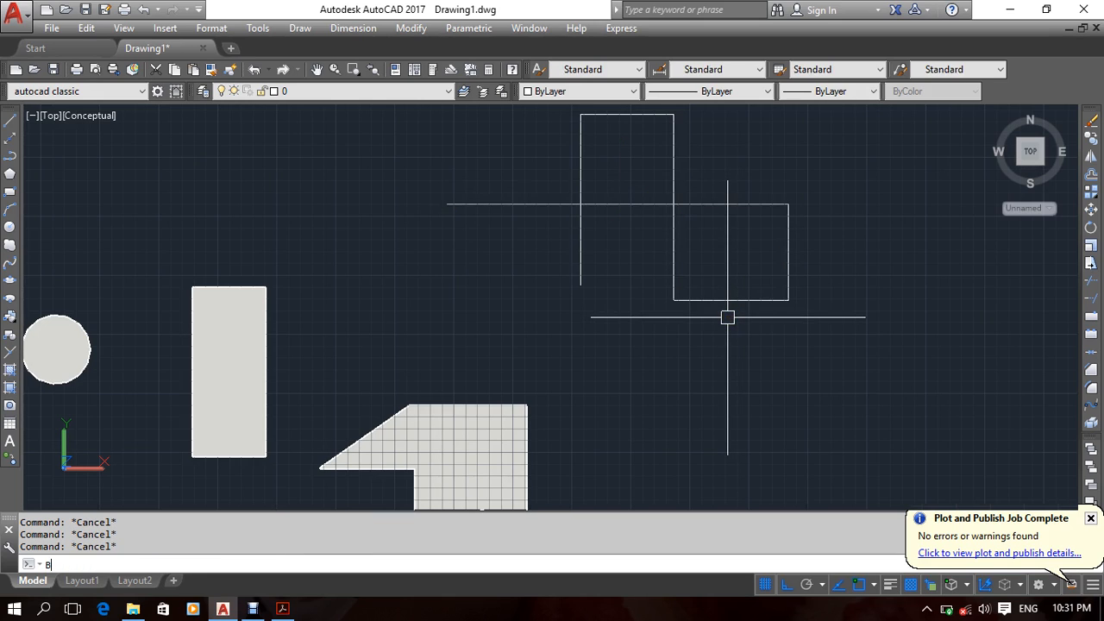
pyautogui.write('O')
pyautogui.press('Return')
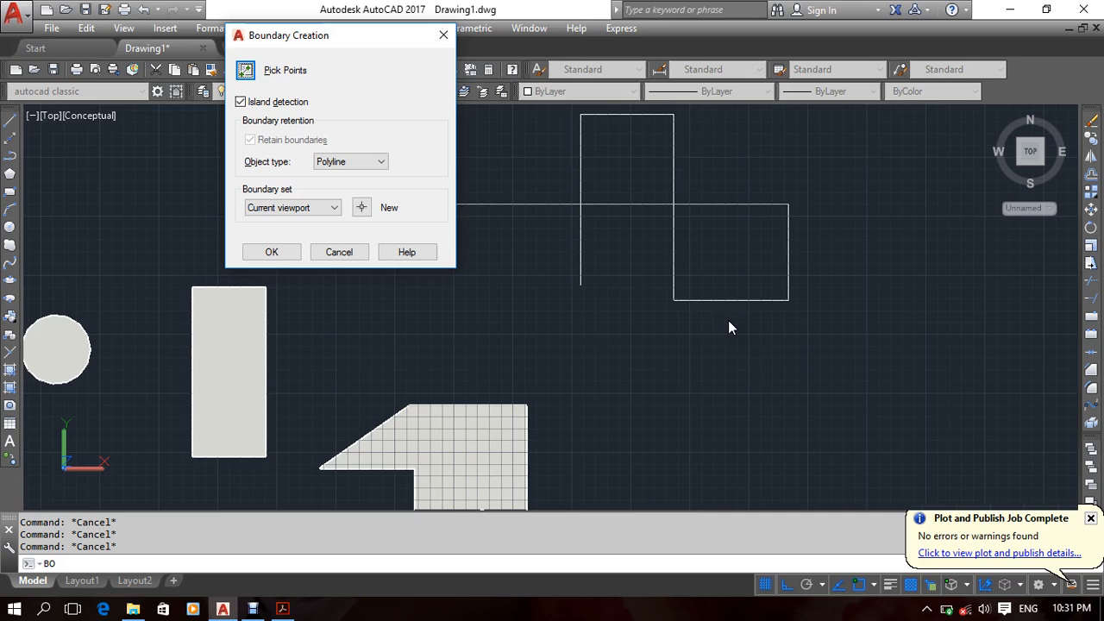
pyautogui.click(350, 161)
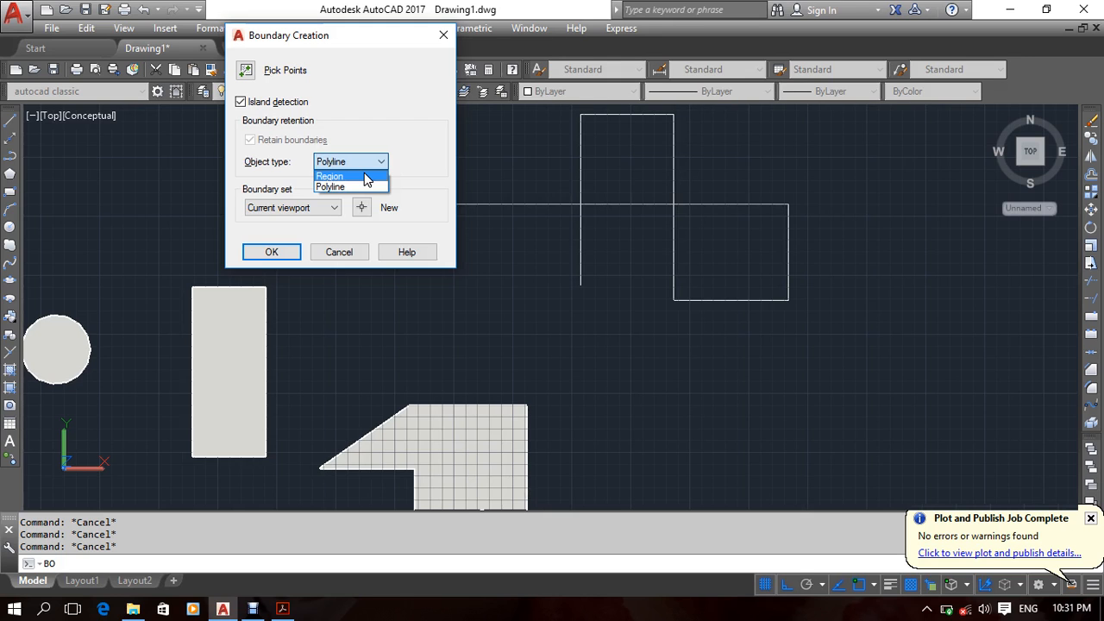
pyautogui.press('Escape')
pyautogui.press('Escape')
pyautogui.press('Escape')
# Copy all six lines of the crossing figure three times in a horizontal row beside the original.
pyautogui.moveTo(614, 305); pyautogui.dragTo(504, 287, button='middle')
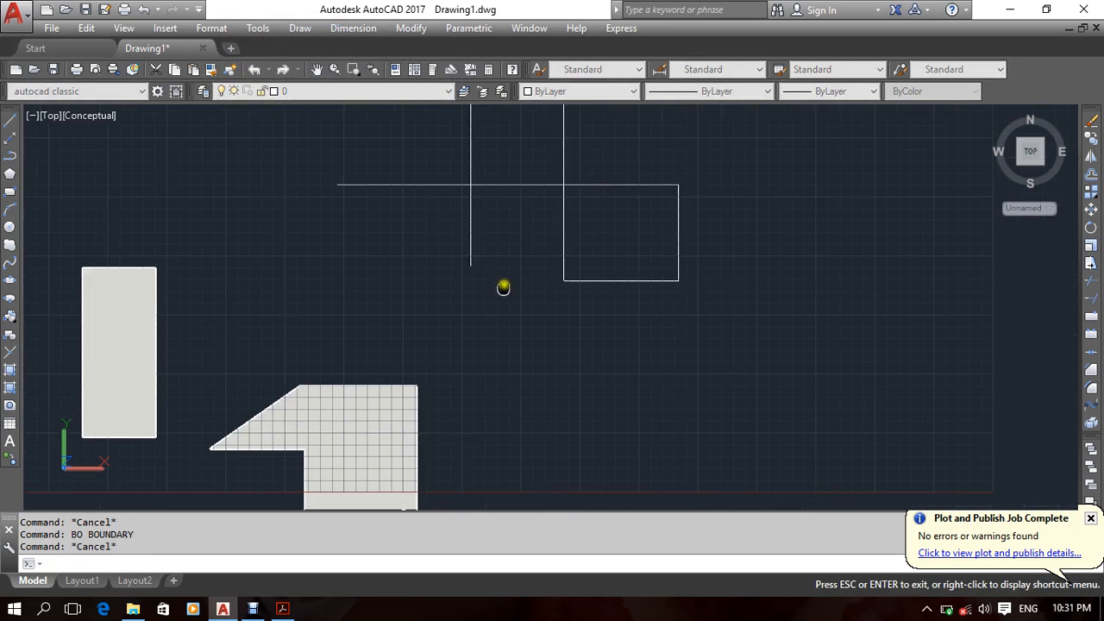
pyautogui.click(599, 153)
pyautogui.click(379, 251)
pyautogui.rightClick(221, 156)
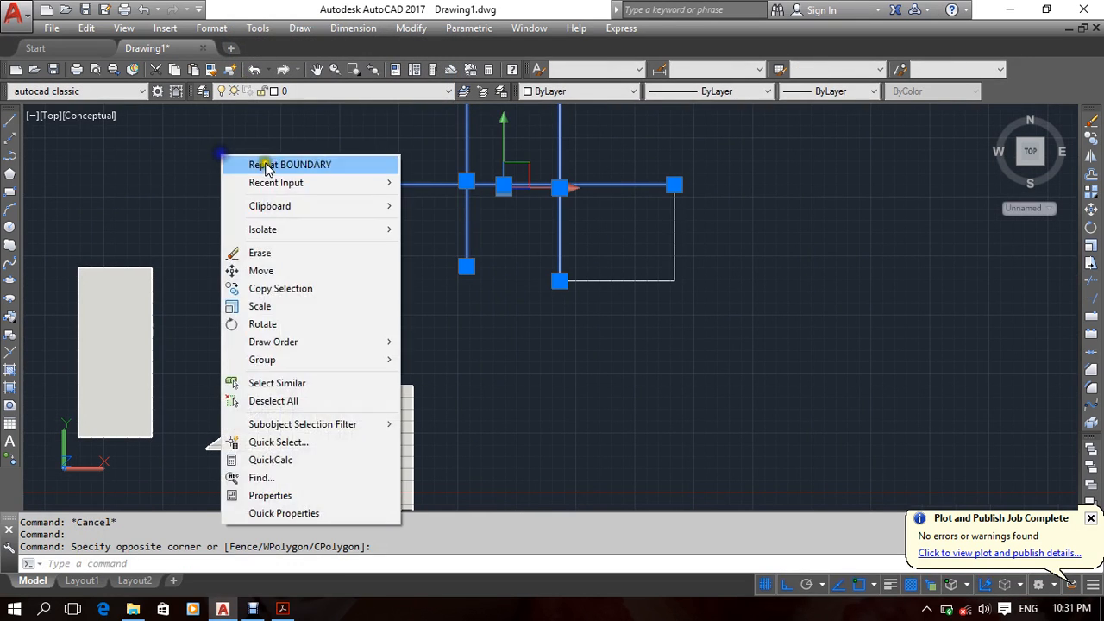
pyautogui.click(128, 142)
pyautogui.click(143, 210)
pyautogui.moveTo(260, 230); pyautogui.dragTo(263, 322, button='middle')
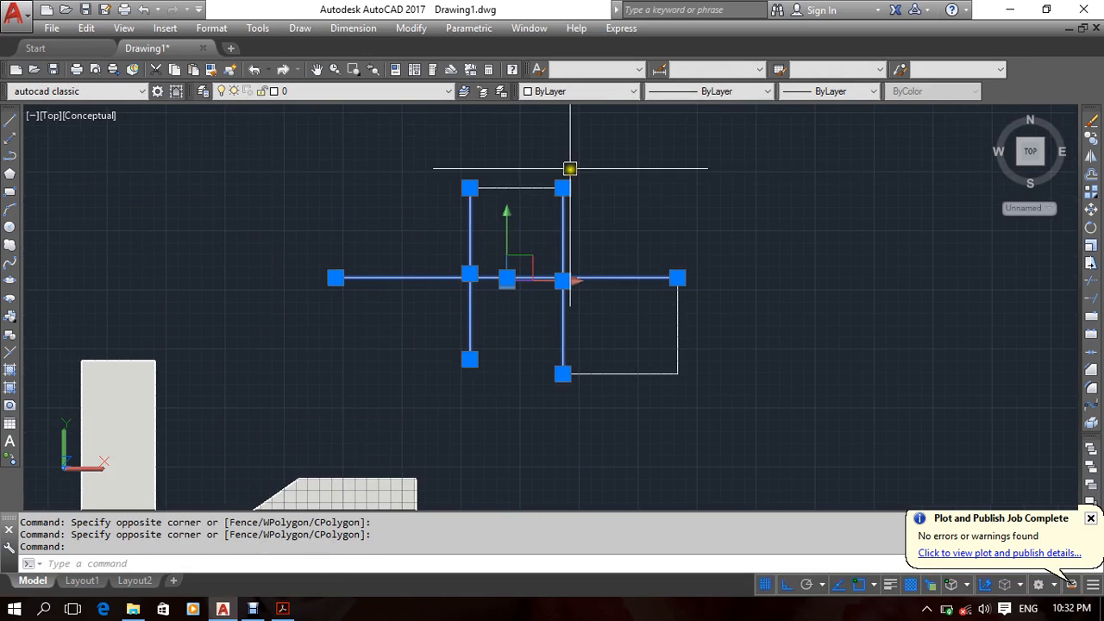
pyautogui.click(569, 168)
pyautogui.click(371, 294)
pyautogui.rightClick(278, 153)
pyautogui.click(182, 154)
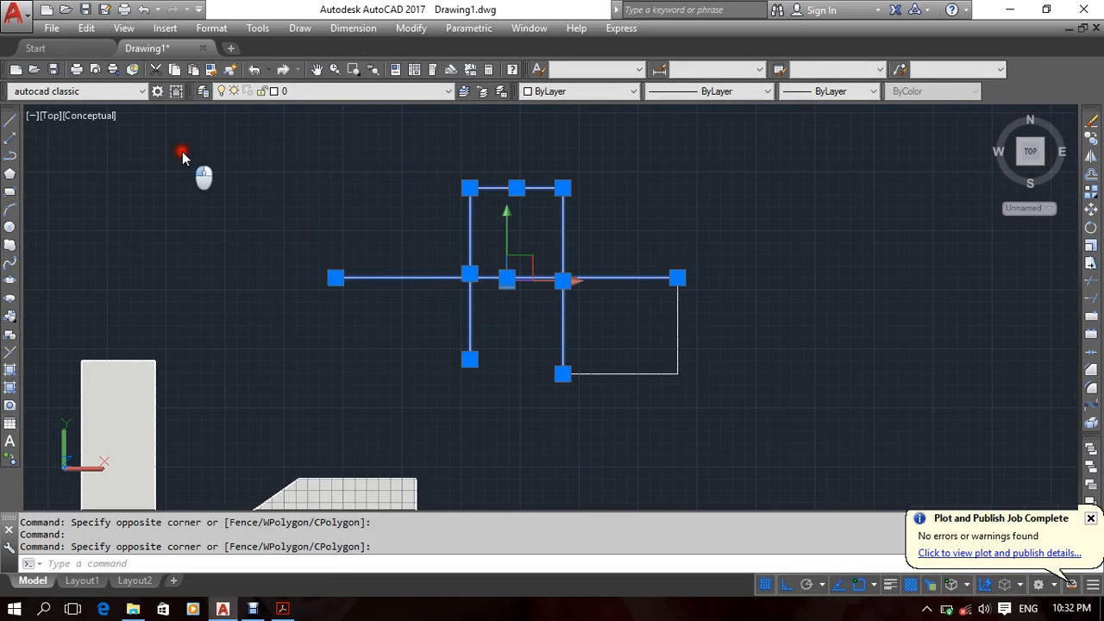
pyautogui.click(778, 239)
pyautogui.click(487, 402)
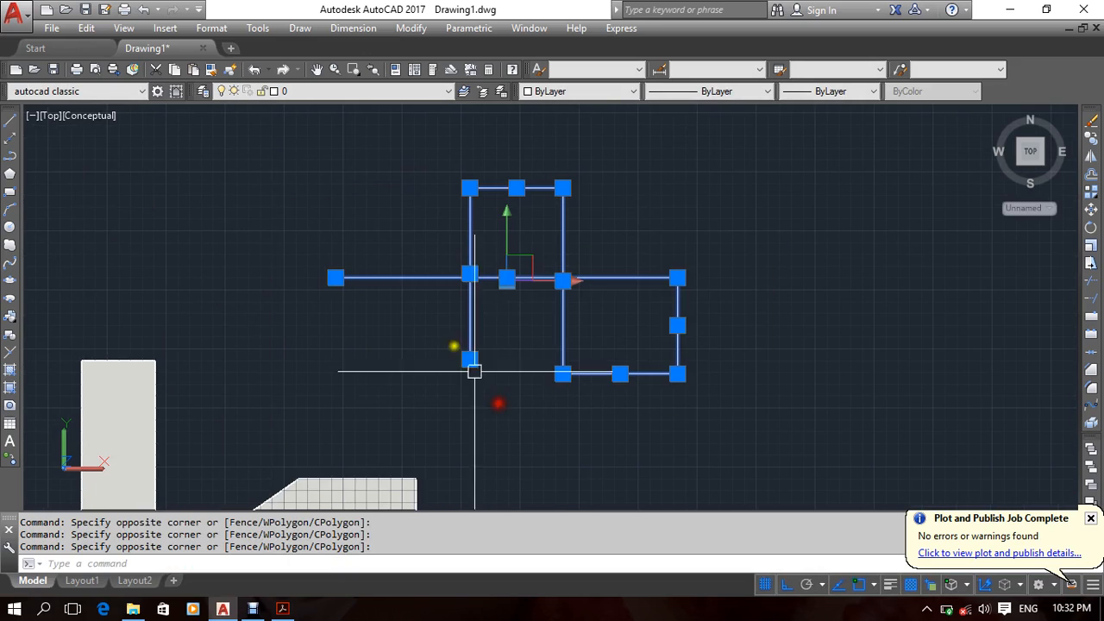
pyautogui.rightClick(285, 196)
pyautogui.click(345, 328)
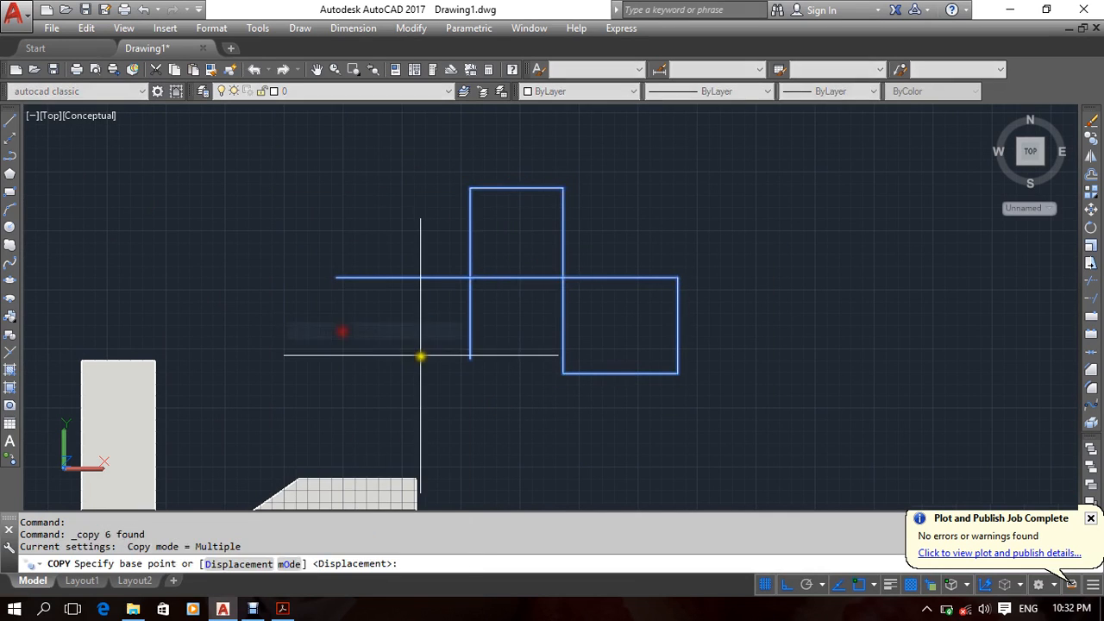
pyautogui.click(420, 356)
pyautogui.moveTo(678, 345); pyautogui.dragTo(365, 308, button='middle')
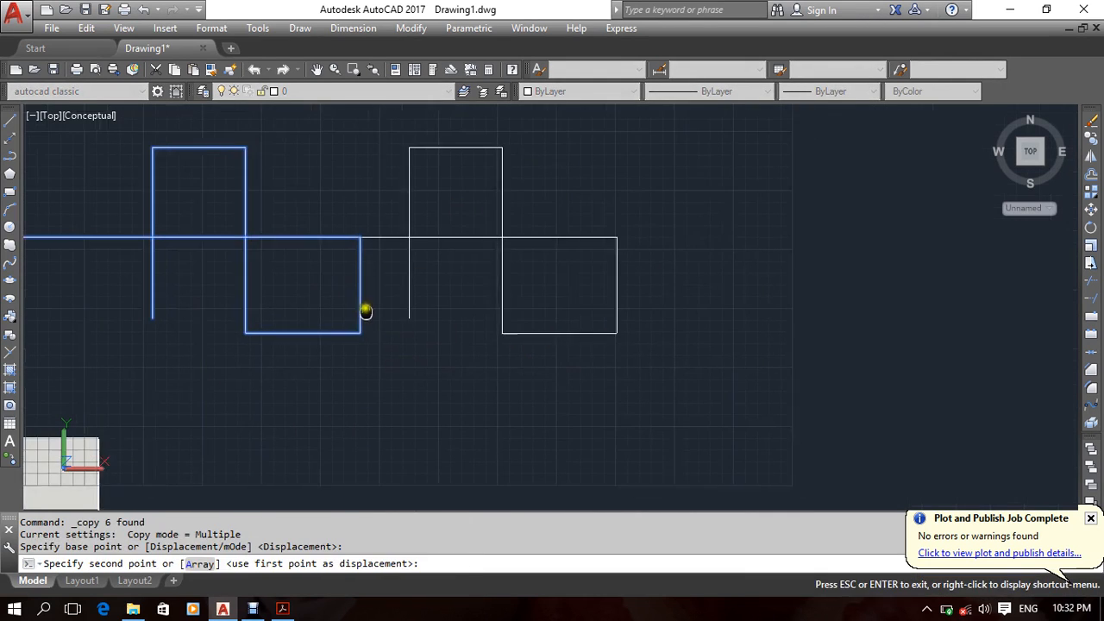
pyautogui.click(498, 319)
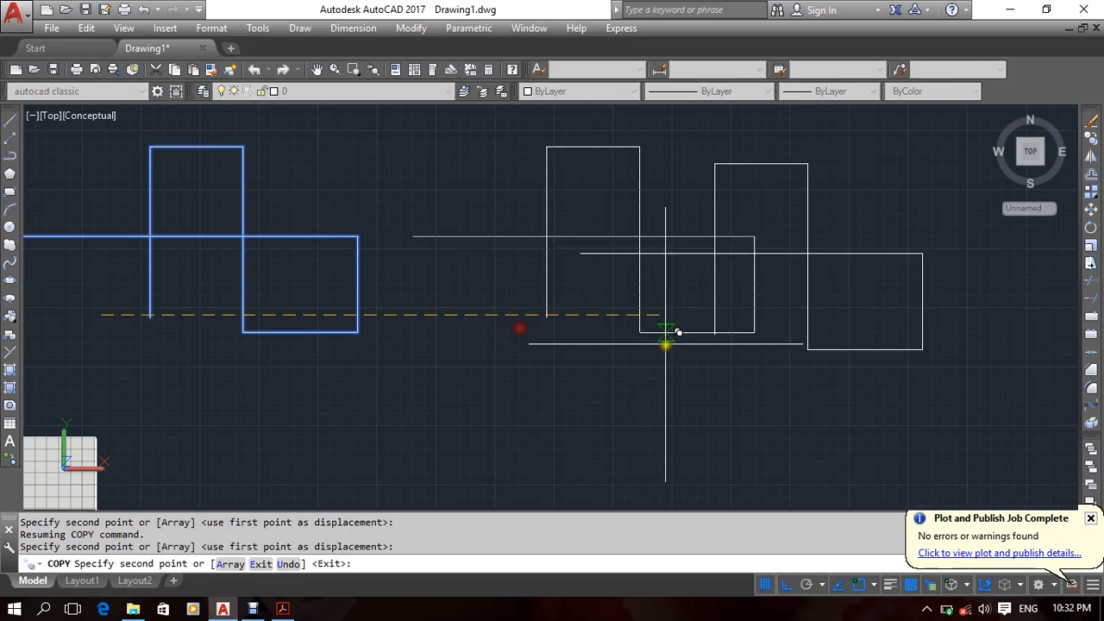
pyautogui.click(827, 354)
pyautogui.moveTo(826, 354); pyautogui.dragTo(302, 366, button='middle')
pyautogui.click(776, 355)
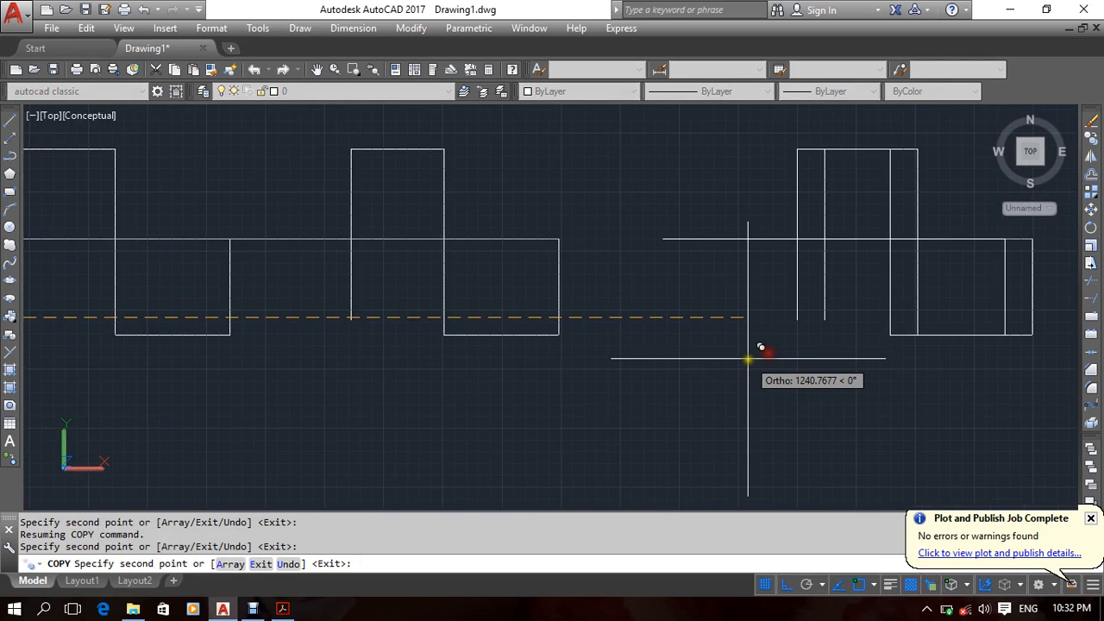
pyautogui.press('Return')
pyautogui.scroll(-5, 636, 293)
pyautogui.press('Escape')
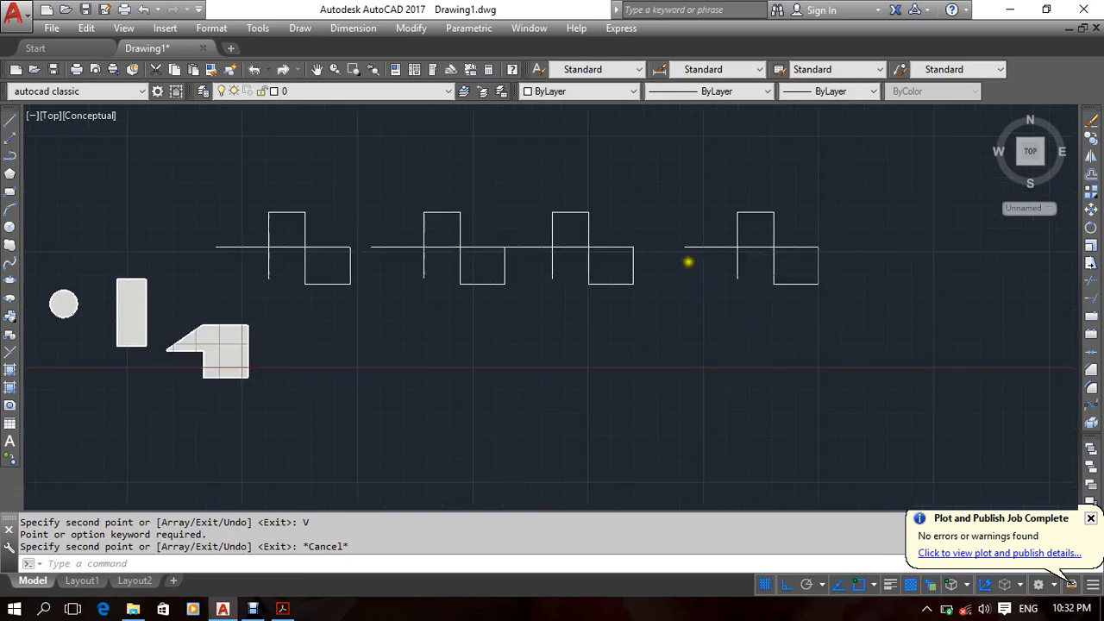
# View the row of line figures and the earlier shapes in 2D Wireframe, and restore the Conceptual visual style.
pyautogui.moveTo(727, 301); pyautogui.dragTo(775, 311, button='middle')
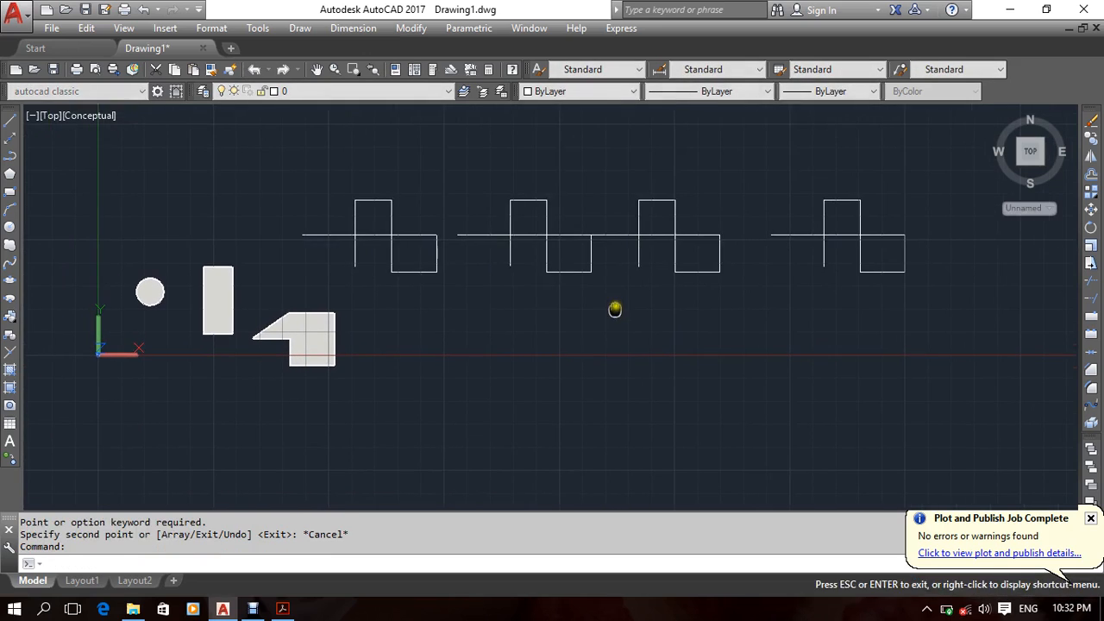
pyautogui.click(95, 121)
pyautogui.click(131, 157)
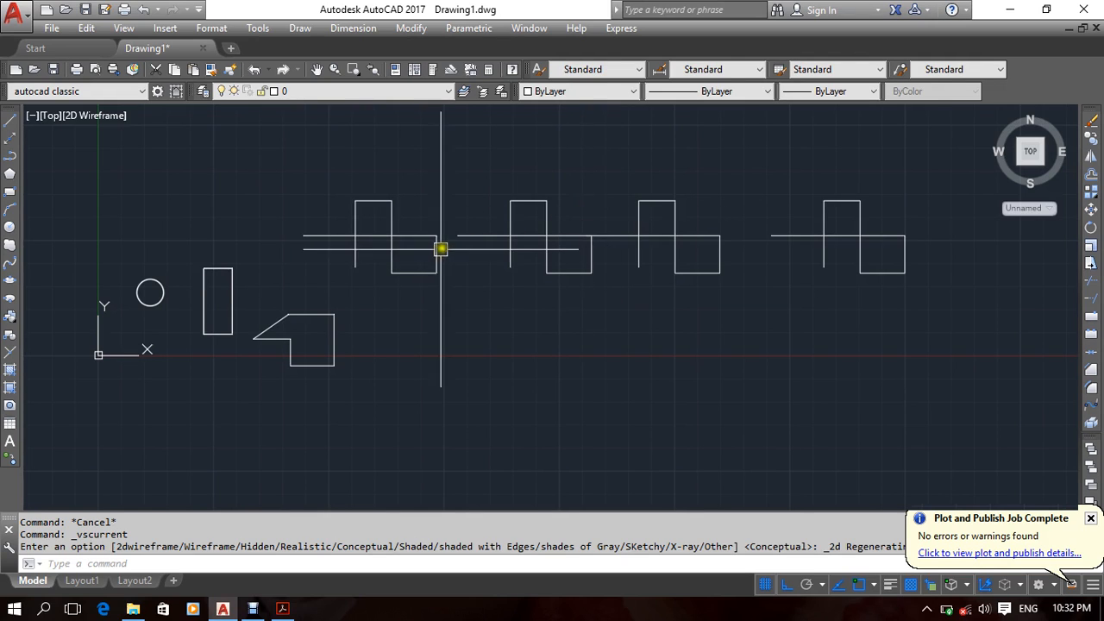
pyautogui.moveTo(438, 246); pyautogui.dragTo(466, 251, button='middle')
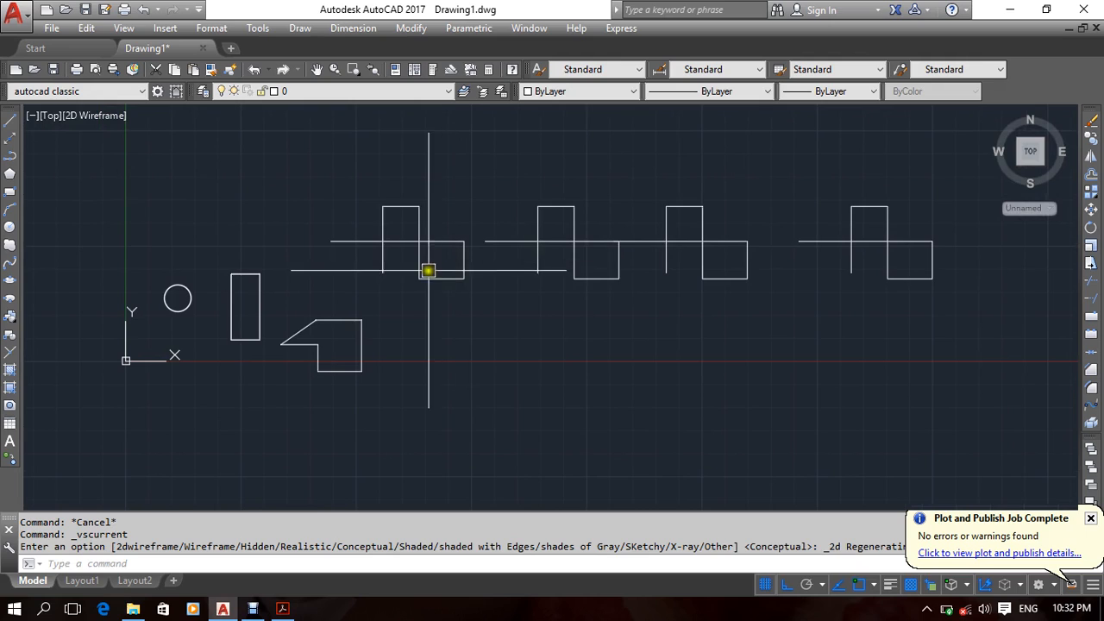
pyautogui.click(102, 119)
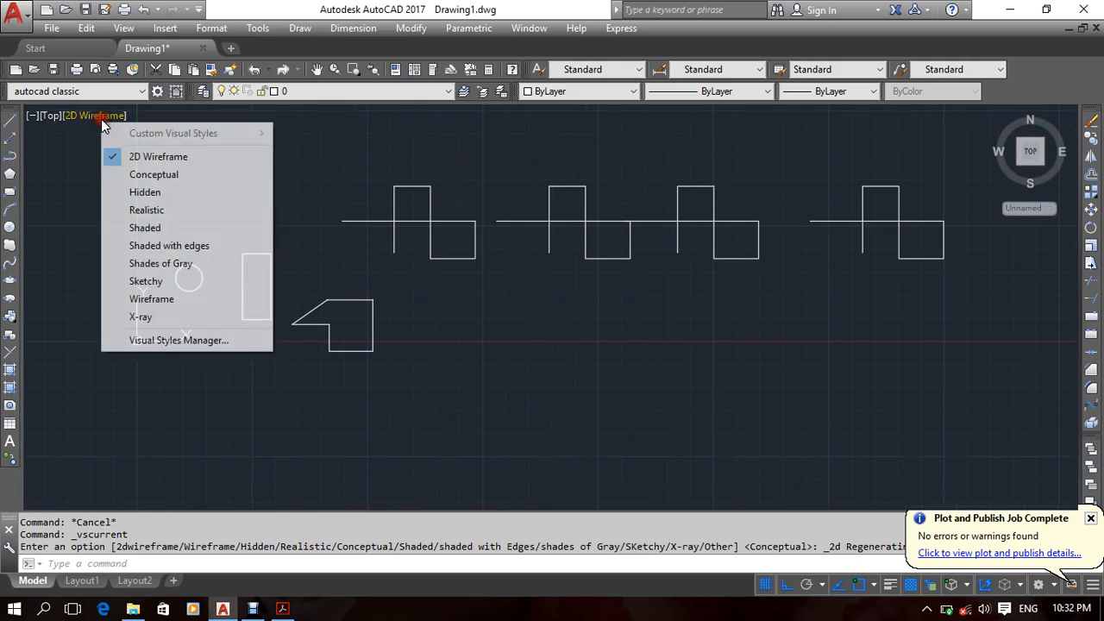
pyautogui.click(152, 175)
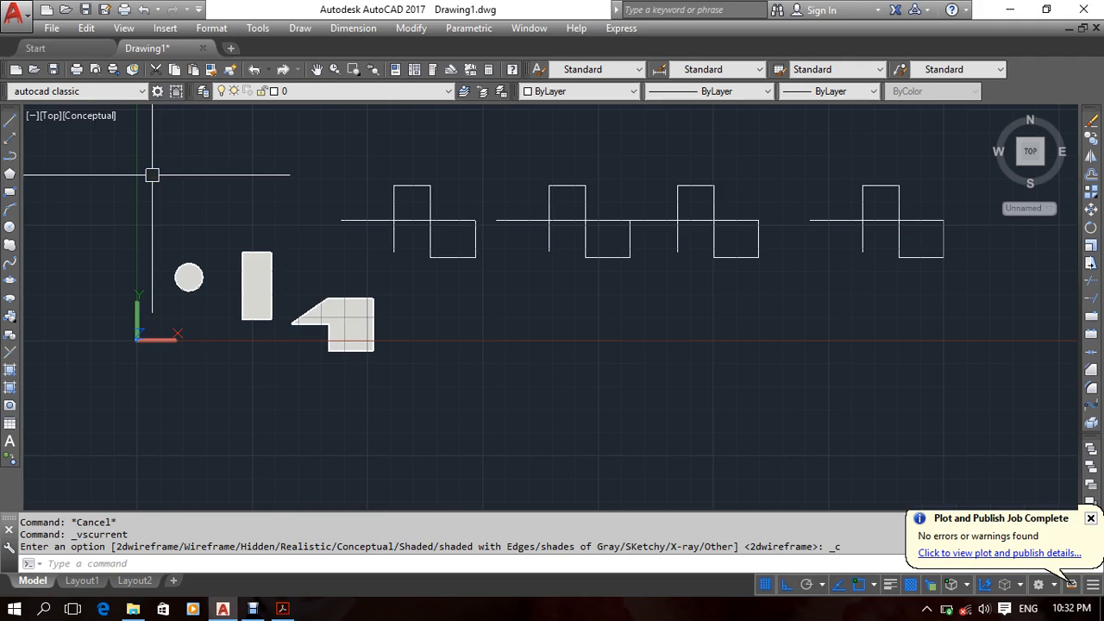
# Create boundaries of type Region inside the upper squares of the first two crossing figures and the lower square of the last figure.
pyautogui.write('BO')
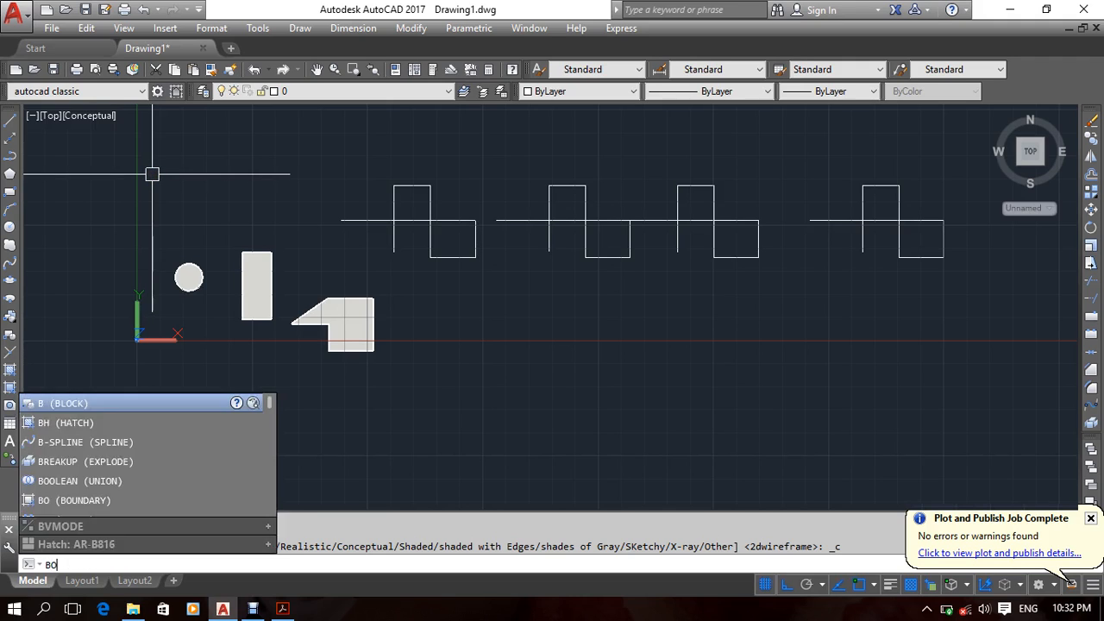
pyautogui.press('Return')
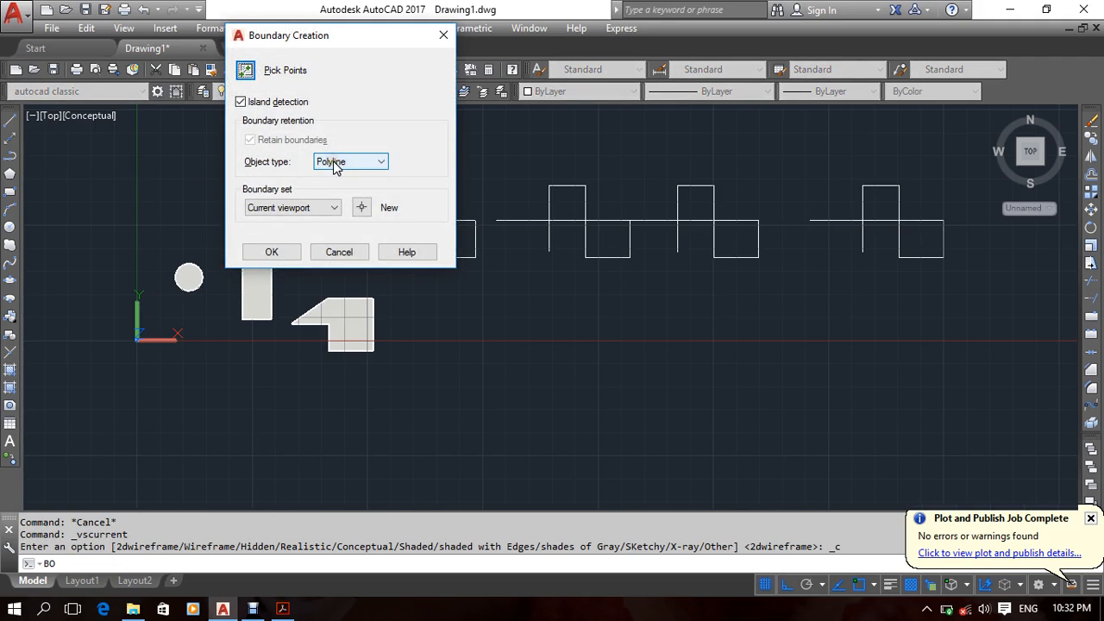
pyautogui.click(333, 162)
pyautogui.click(328, 176)
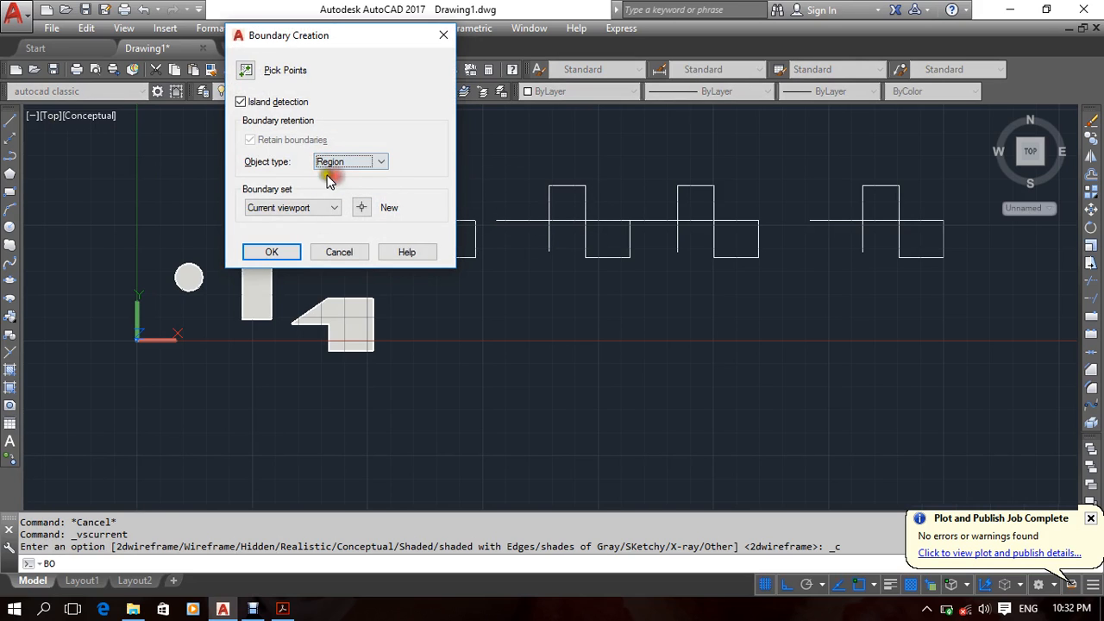
pyautogui.click(247, 70)
pyautogui.click(413, 198)
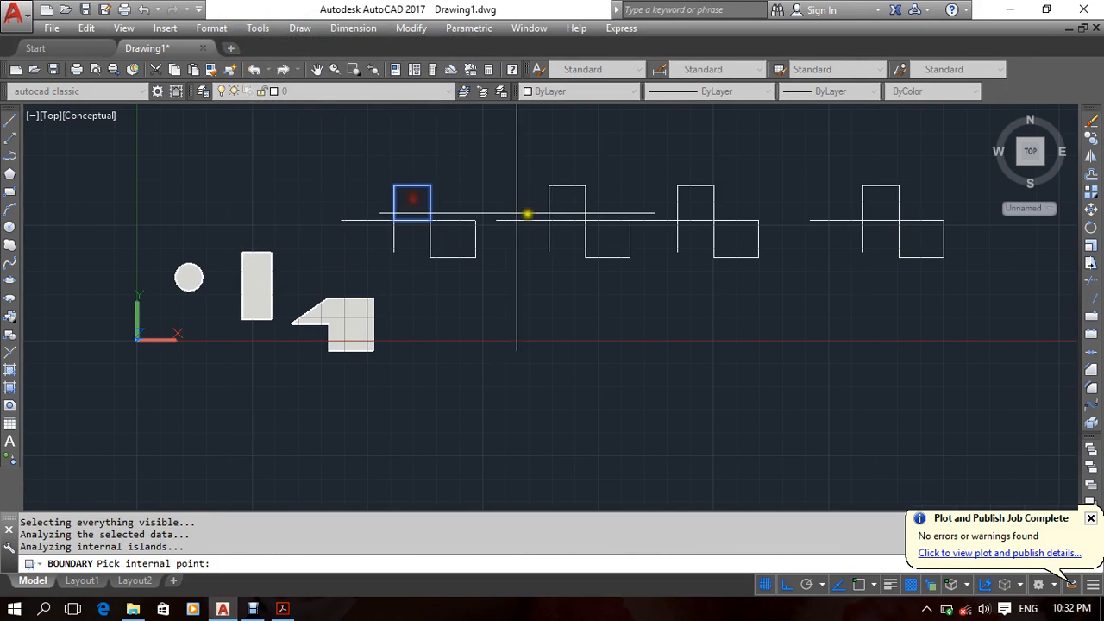
pyautogui.click(577, 210)
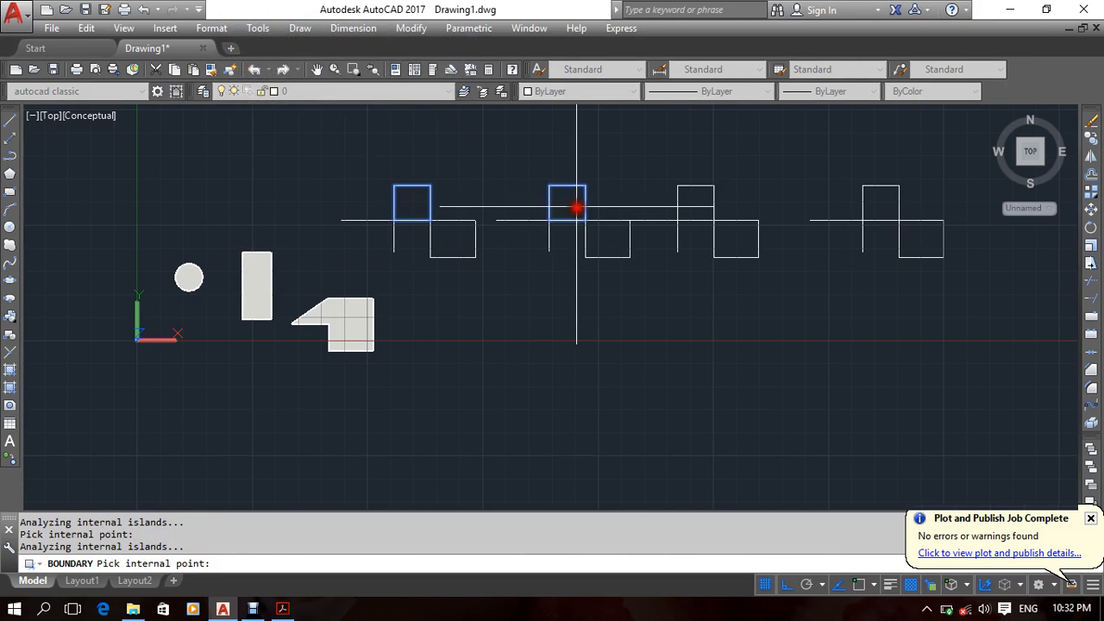
pyautogui.click(899, 254)
pyautogui.press('Return')
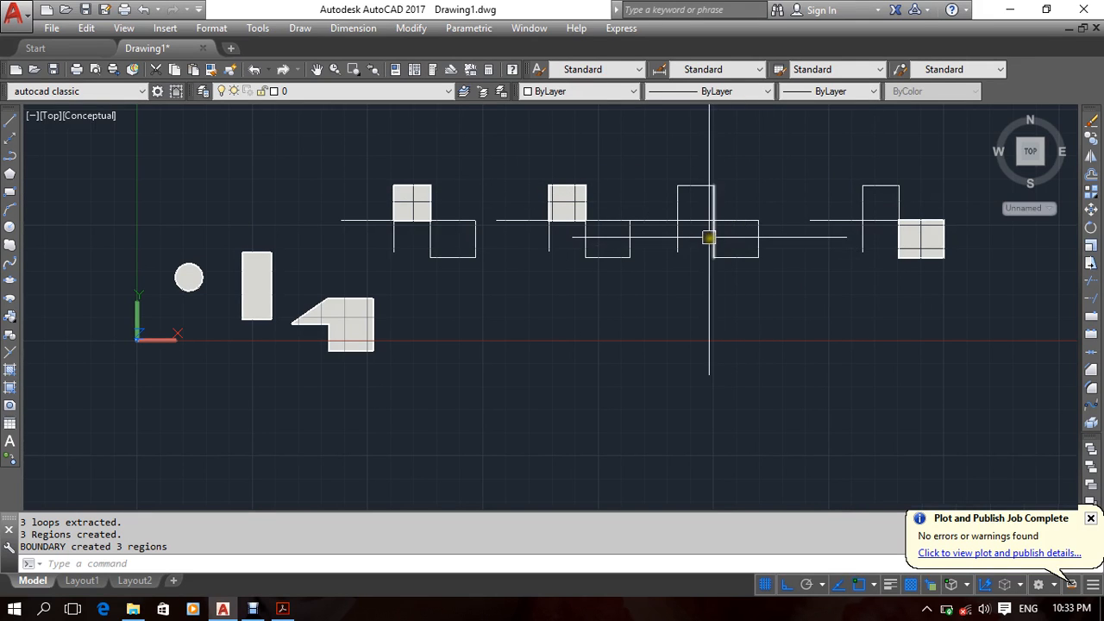
# Try to create a region with the Region command from the four lines enclosing the upper square of the third crossing figure.
pyautogui.scroll(-4, 717, 248)
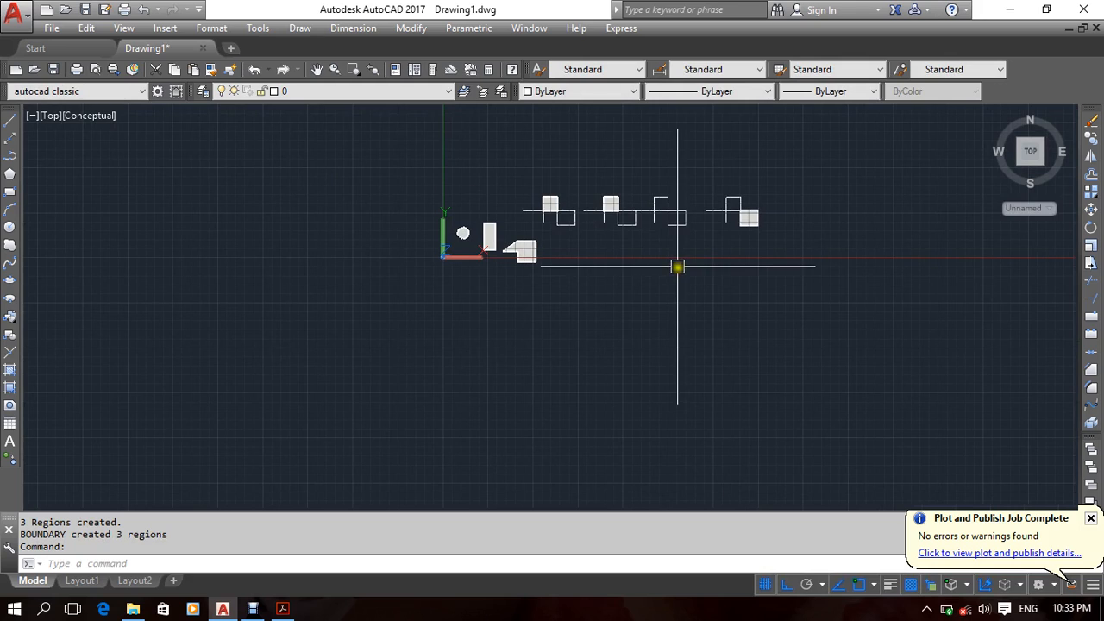
pyautogui.moveTo(677, 268)
pyautogui.mouseDown(button='middle')
pyautogui.moveTo(650, 264)
pyautogui.moveTo(672, 301)
pyautogui.mouseUp(button='middle')
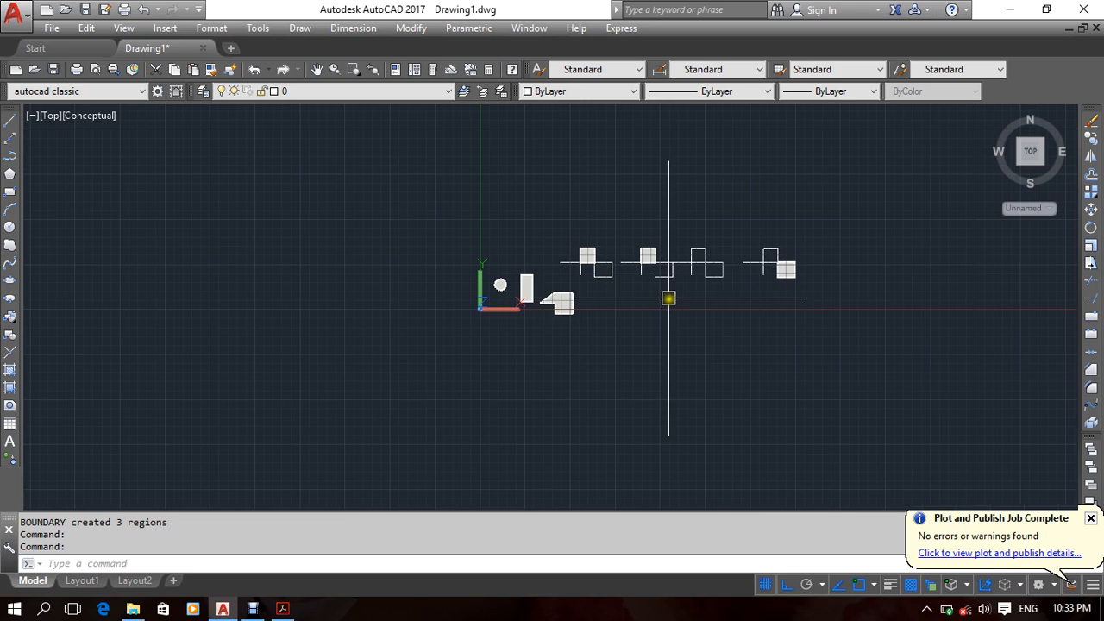
pyautogui.scroll(5, 706, 280)
pyautogui.moveTo(534, 297); pyautogui.dragTo(545, 311, button='middle')
pyautogui.press('Escape')
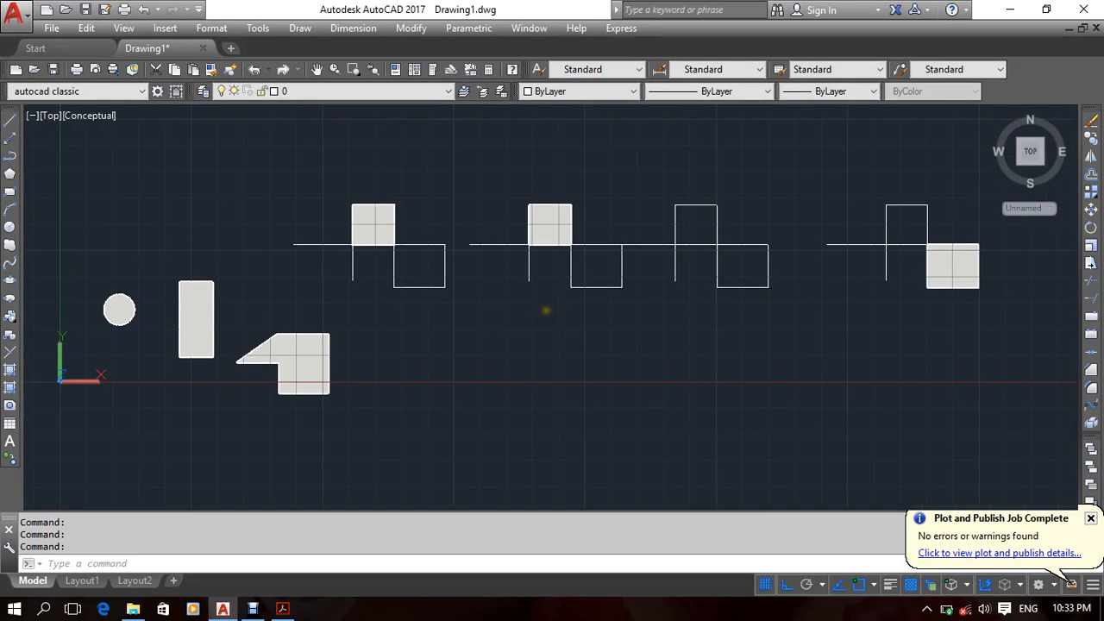
pyautogui.write('REG')
pyautogui.press('Return')
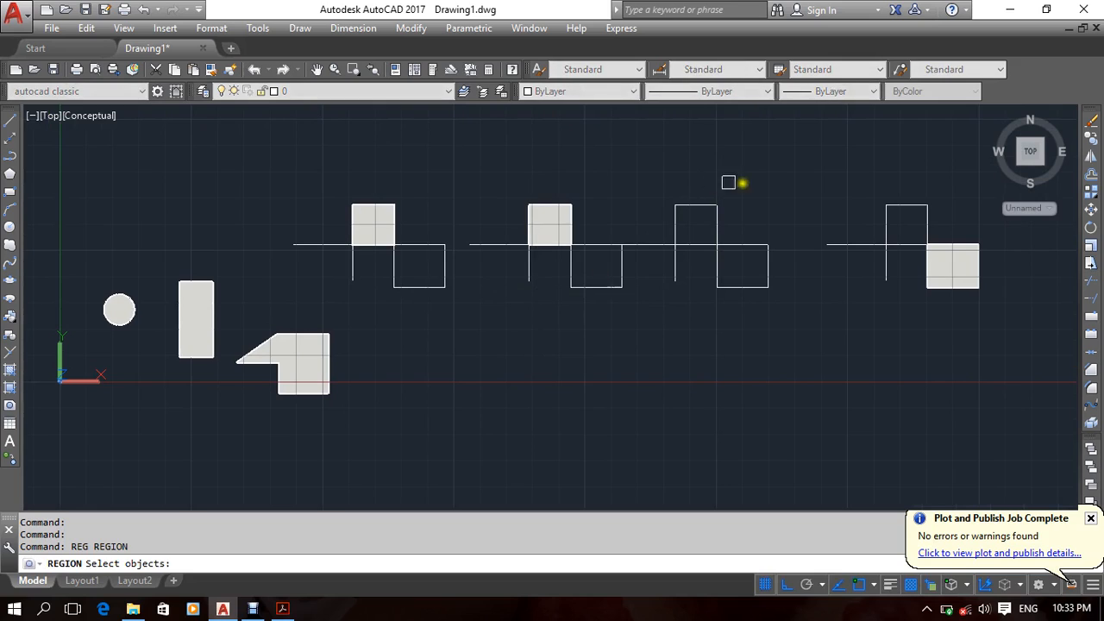
pyautogui.click(717, 223)
pyautogui.click(695, 205)
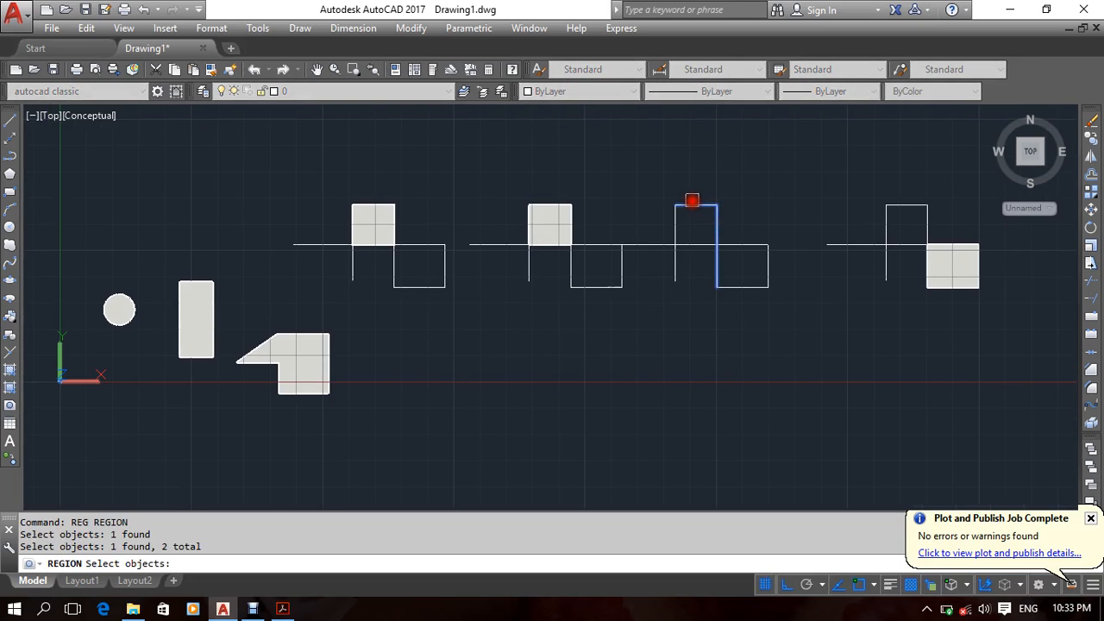
pyautogui.click(675, 227)
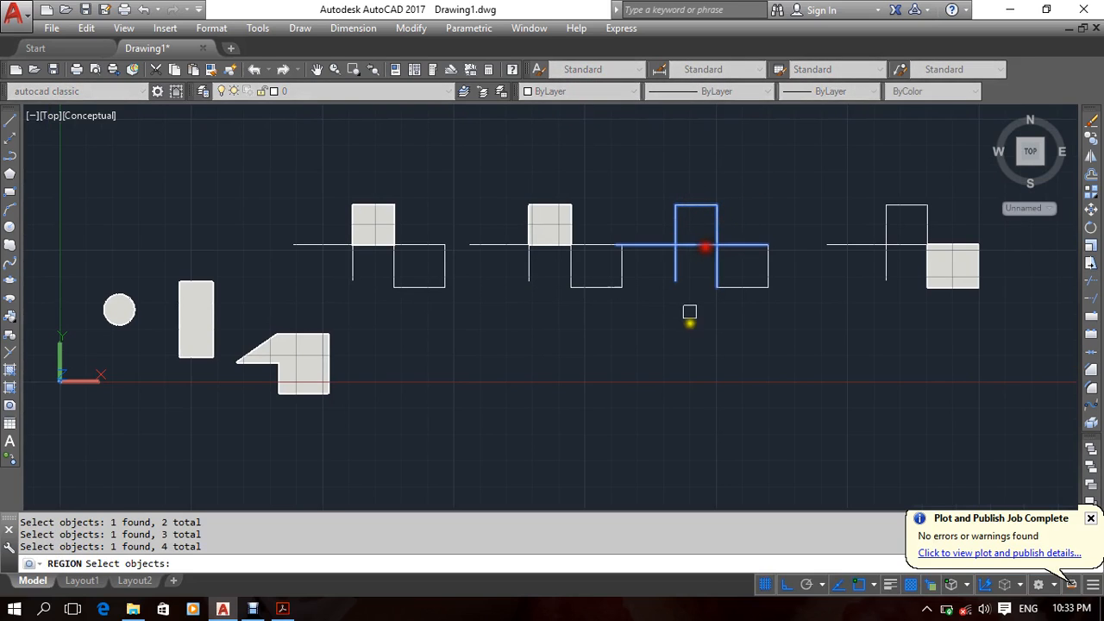
pyautogui.press('Return')
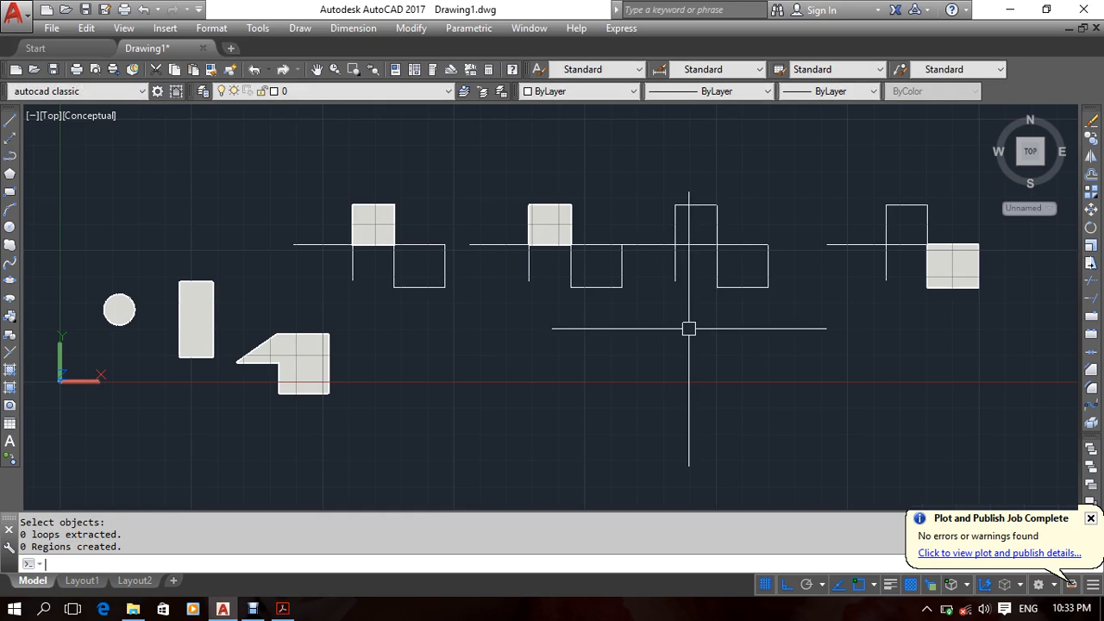
pyautogui.click(302, 29)
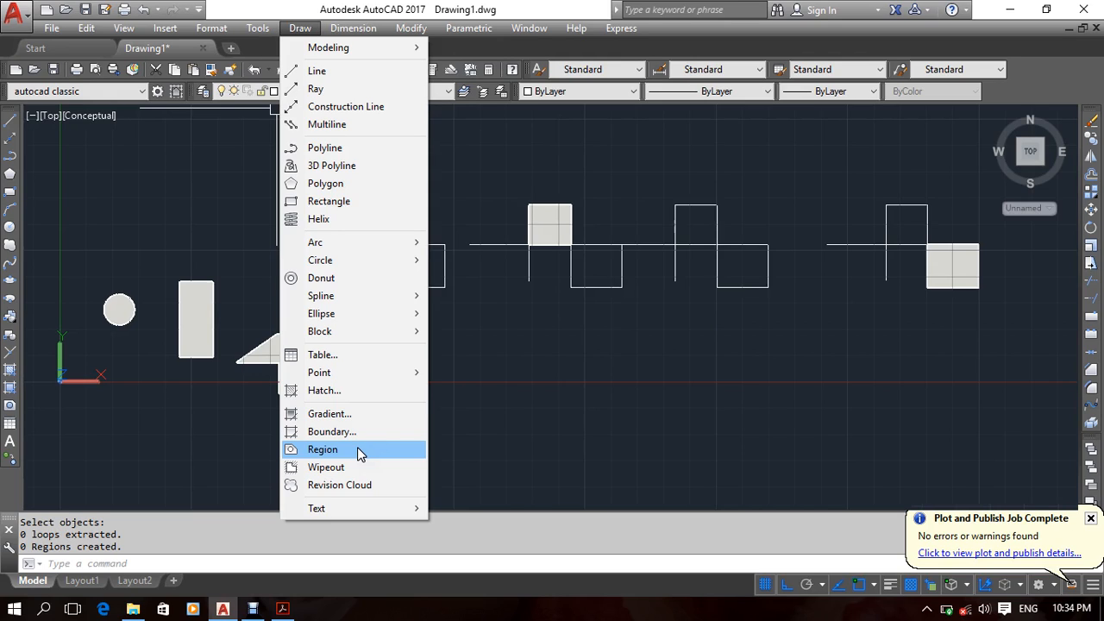
pyautogui.press('Escape')
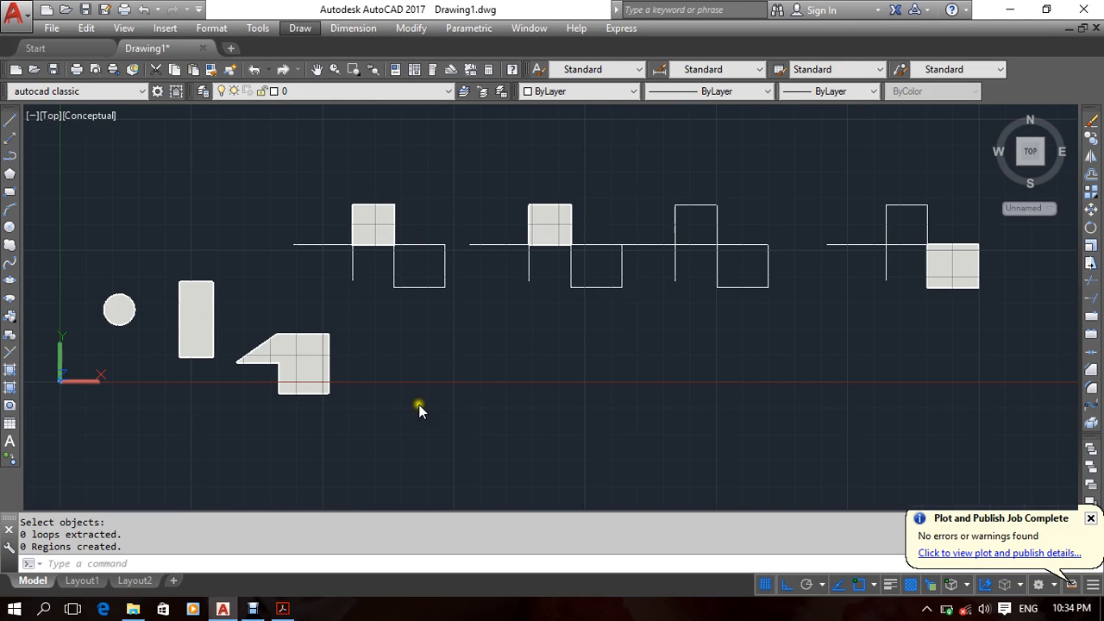
pyautogui.click(544, 373)
pyautogui.click(487, 429)
pyautogui.scroll(-4, 488, 408)
pyautogui.moveTo(492, 410); pyautogui.dragTo(519, 409, button='middle')
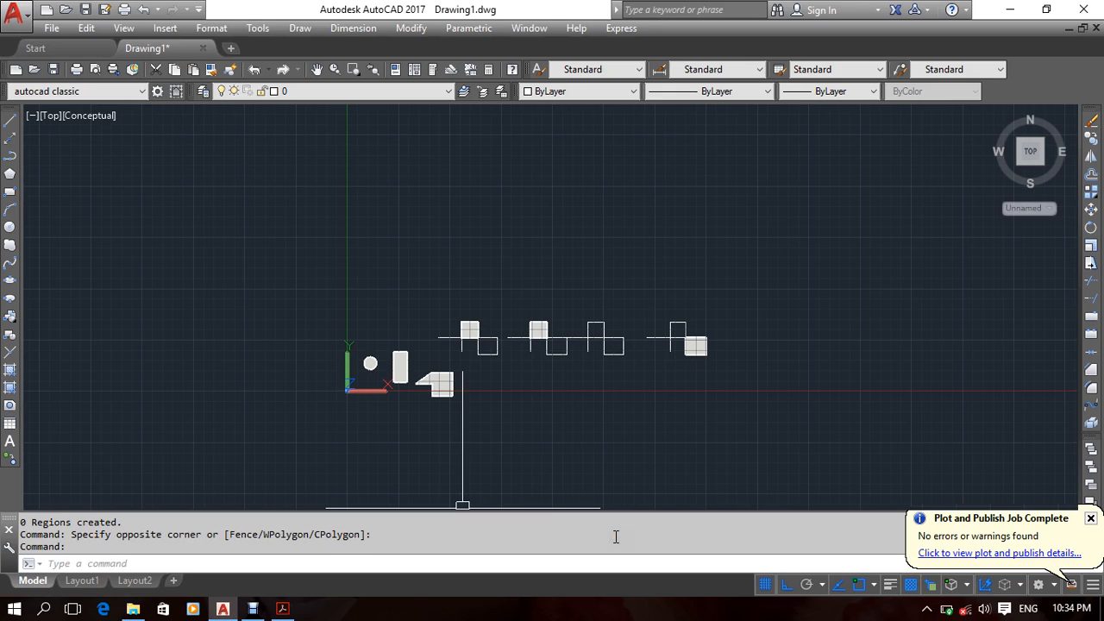
pyautogui.moveTo(547, 379); pyautogui.dragTo(599, 363, button='middle')
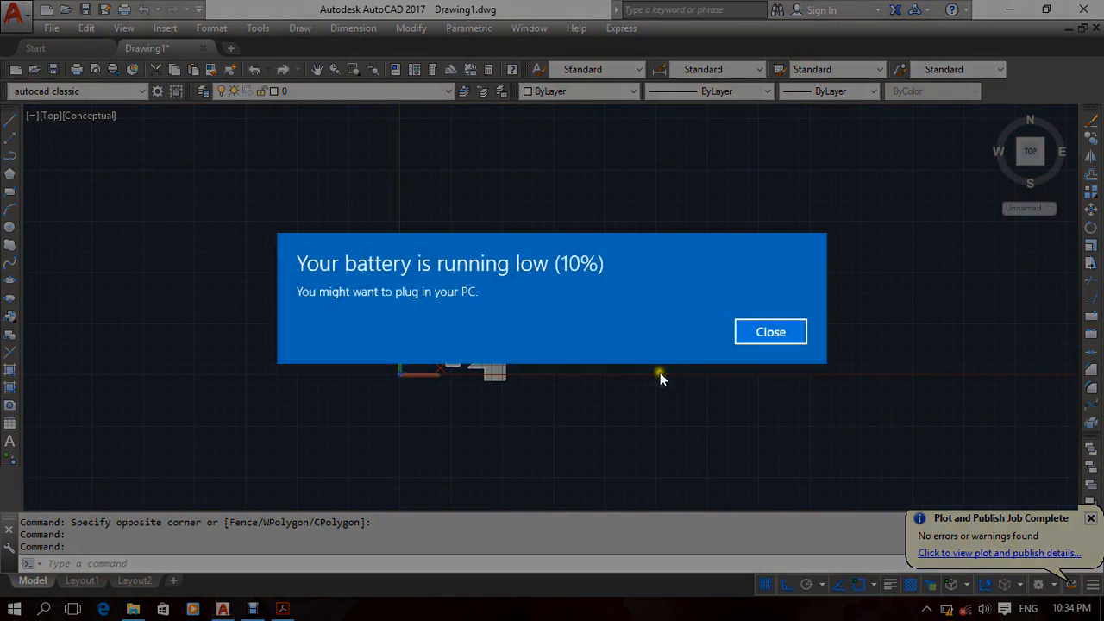
# Dismiss the low-battery notice and erase all shapes, regions and line figures from the drawing.
pyautogui.click(769, 334)
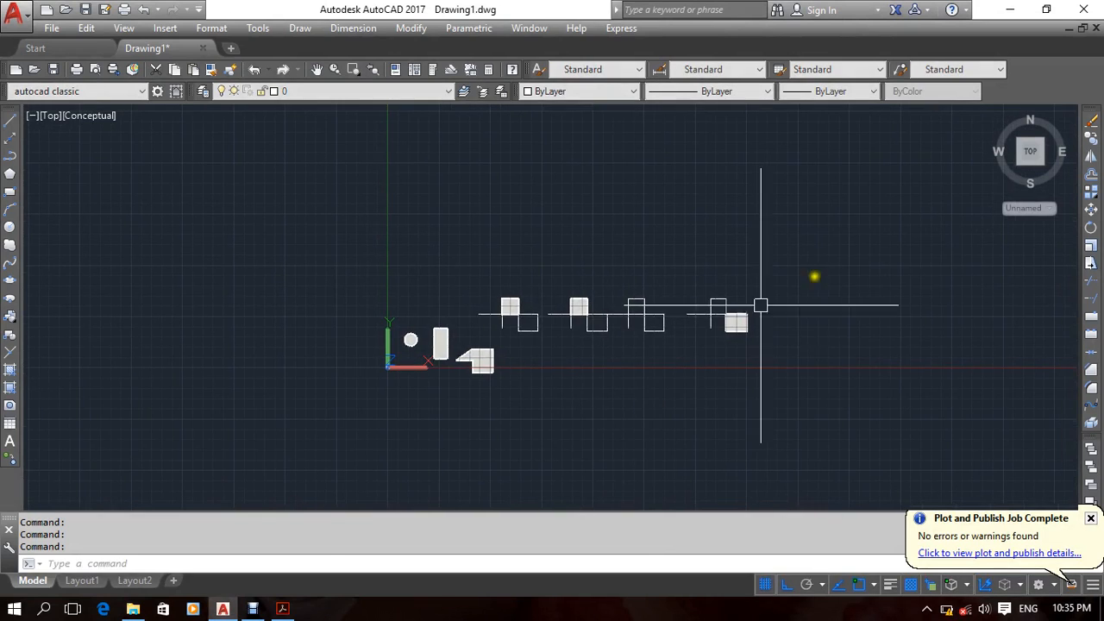
pyautogui.click(848, 257)
pyautogui.click(323, 432)
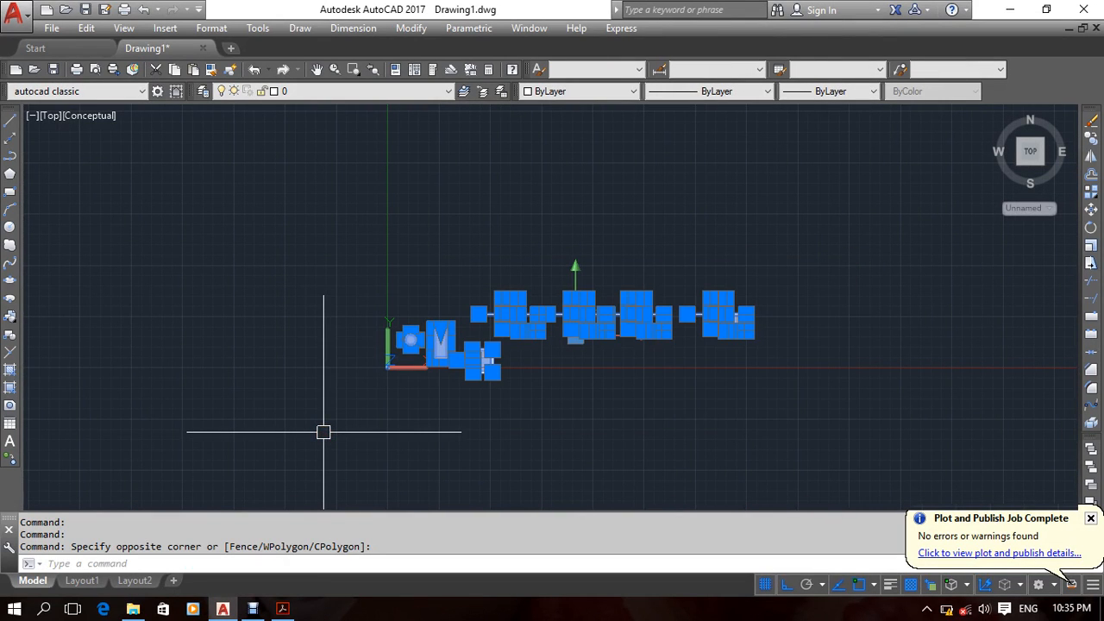
pyautogui.press('Delete')
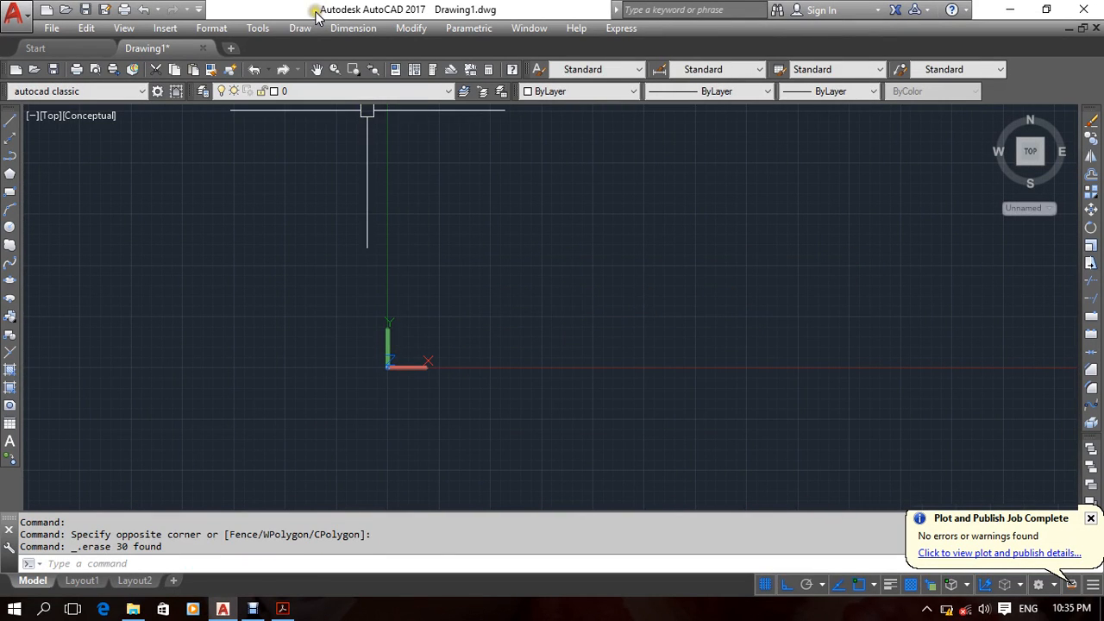
# Draw a freehand circle in the empty area above and to the right of the origin.
pyautogui.click(303, 28)
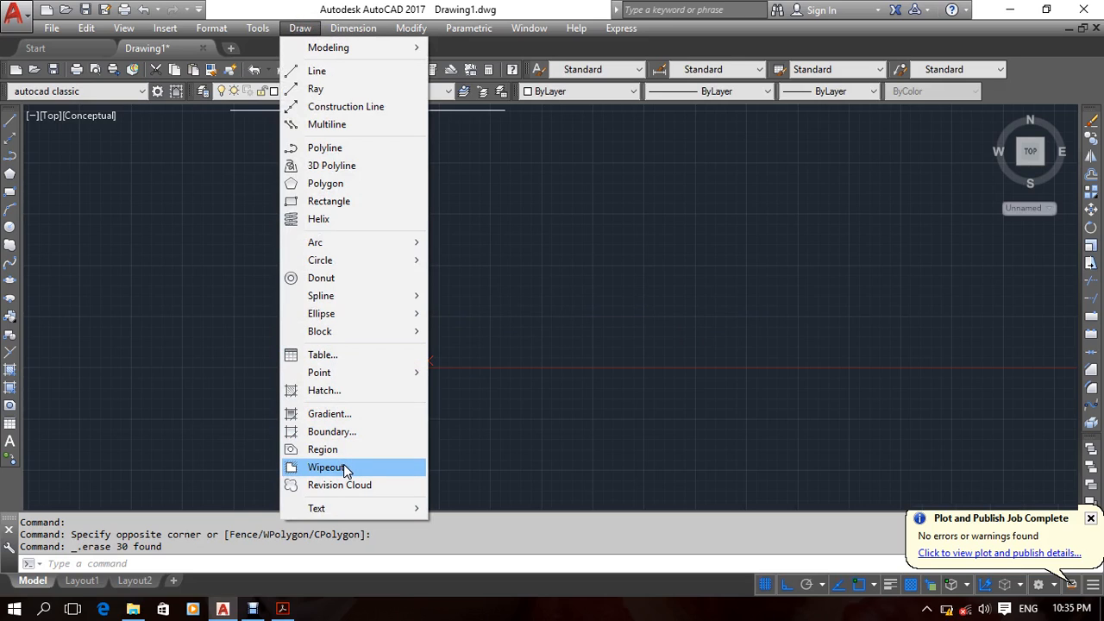
pyautogui.click(497, 388)
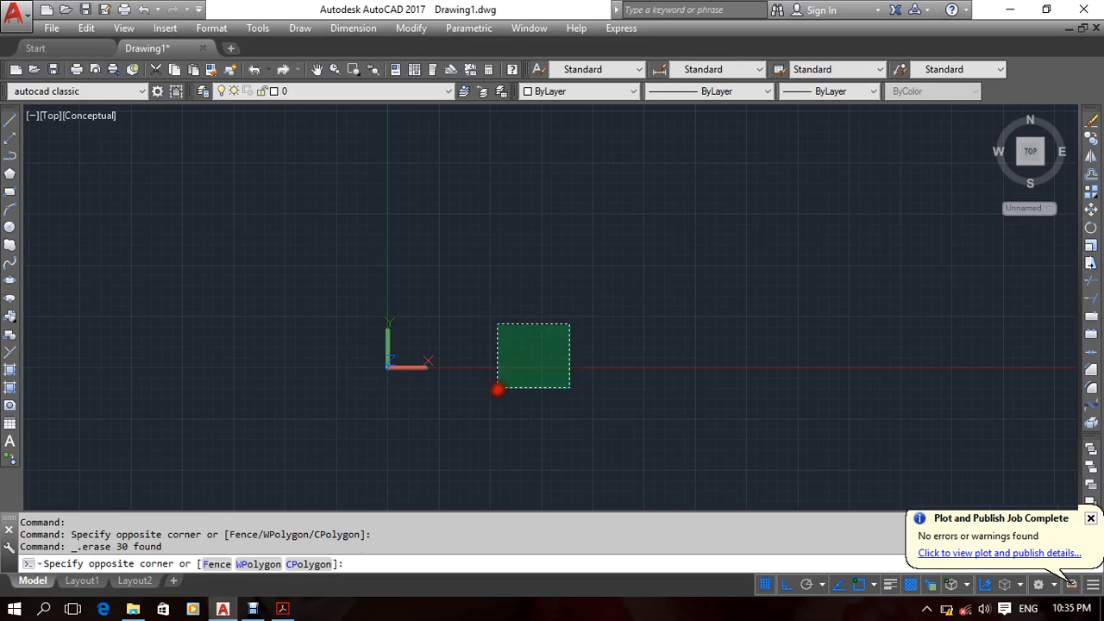
pyautogui.click(9, 226)
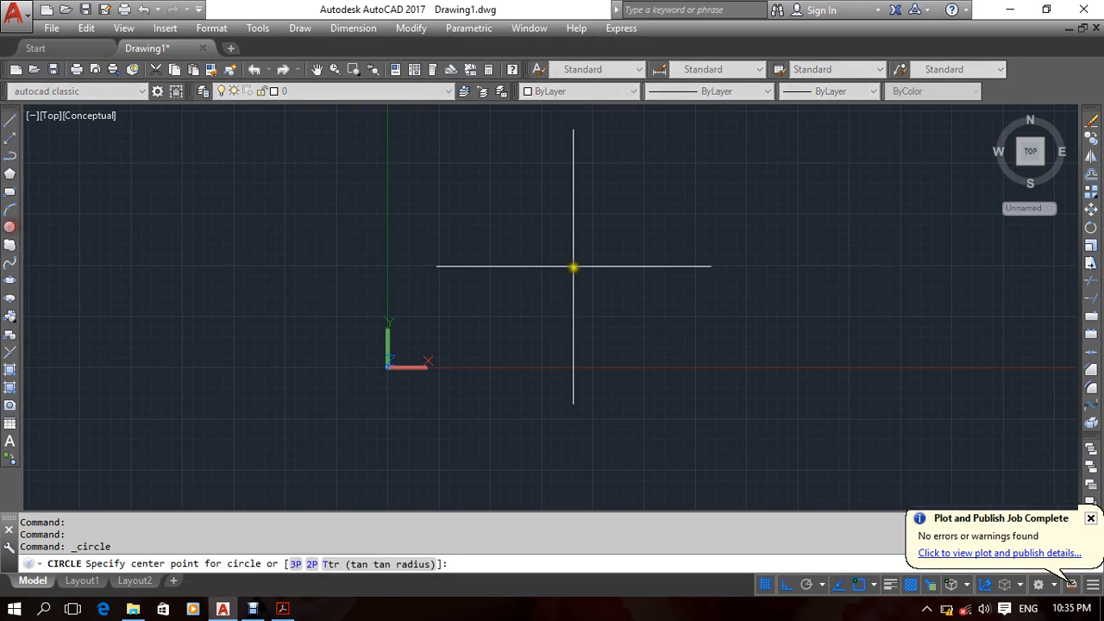
pyautogui.click(574, 267)
pyautogui.rightClick(678, 283)
pyautogui.click(681, 260)
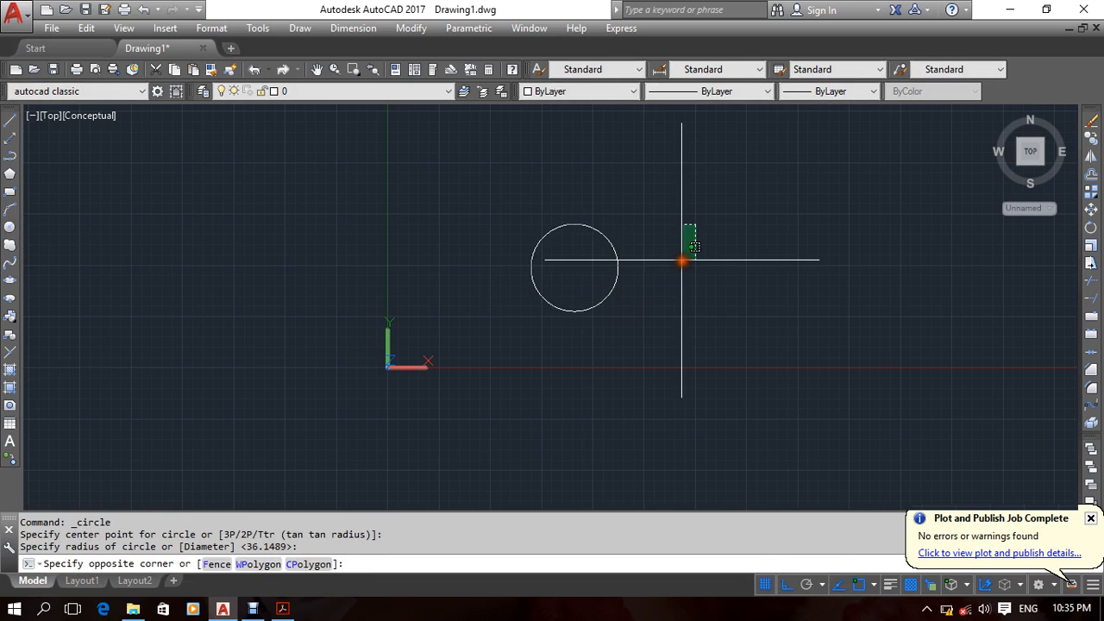
# Offset the circle outward four times by one small distance picked on screen, making five evenly spaced concentric circles.
pyautogui.write('o')
pyautogui.press('Return')
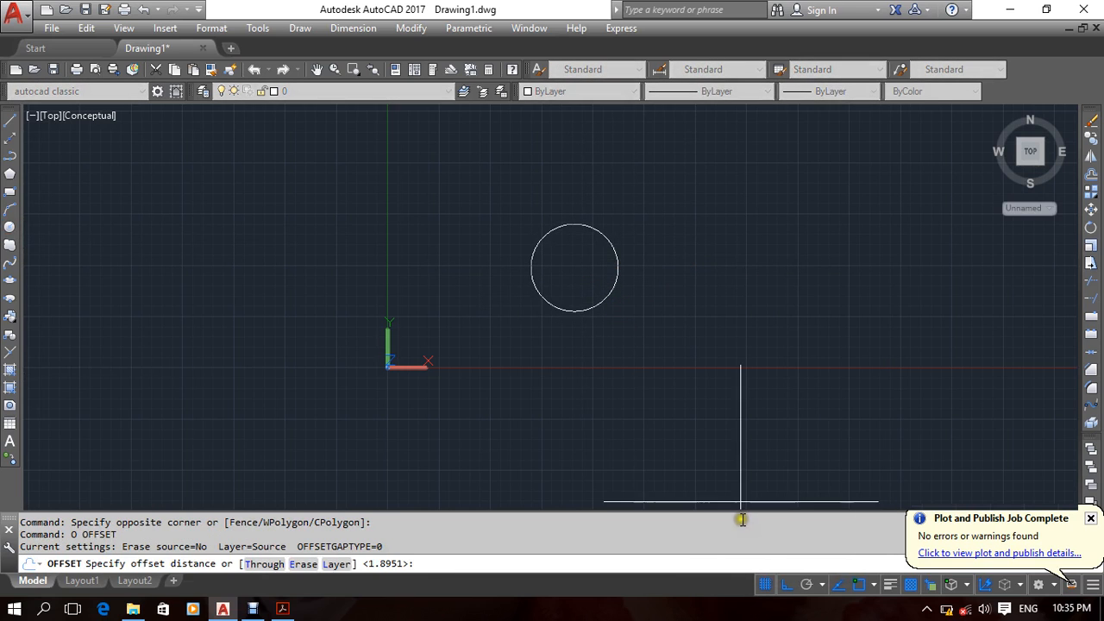
pyautogui.scroll(5, 543, 207)
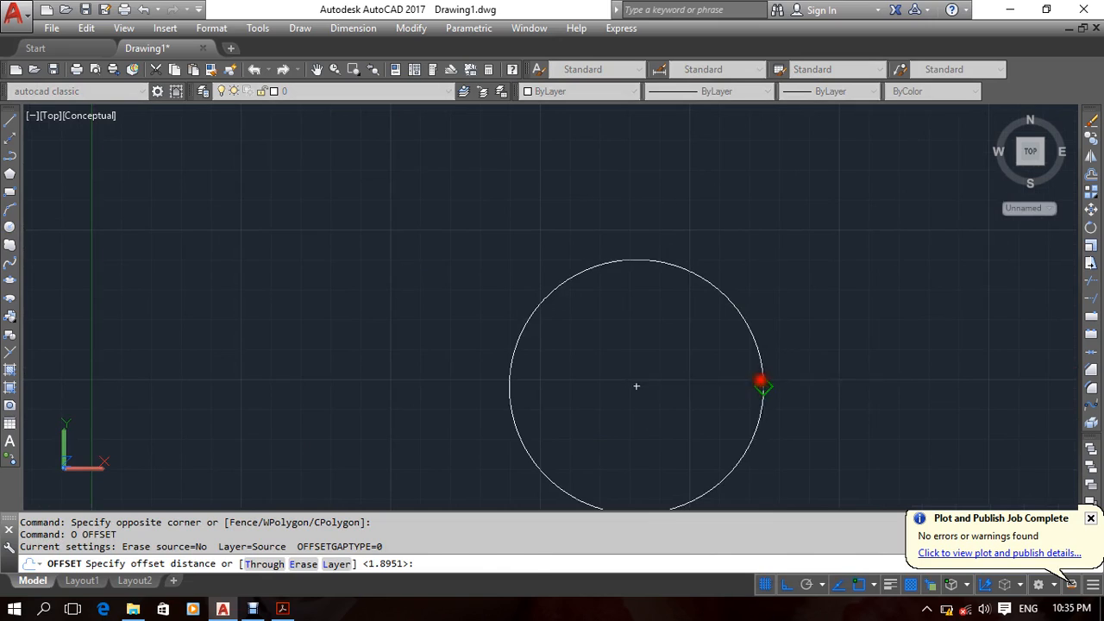
pyautogui.click(762, 382)
pyautogui.click(782, 383)
pyautogui.click(765, 384)
pyautogui.click(783, 382)
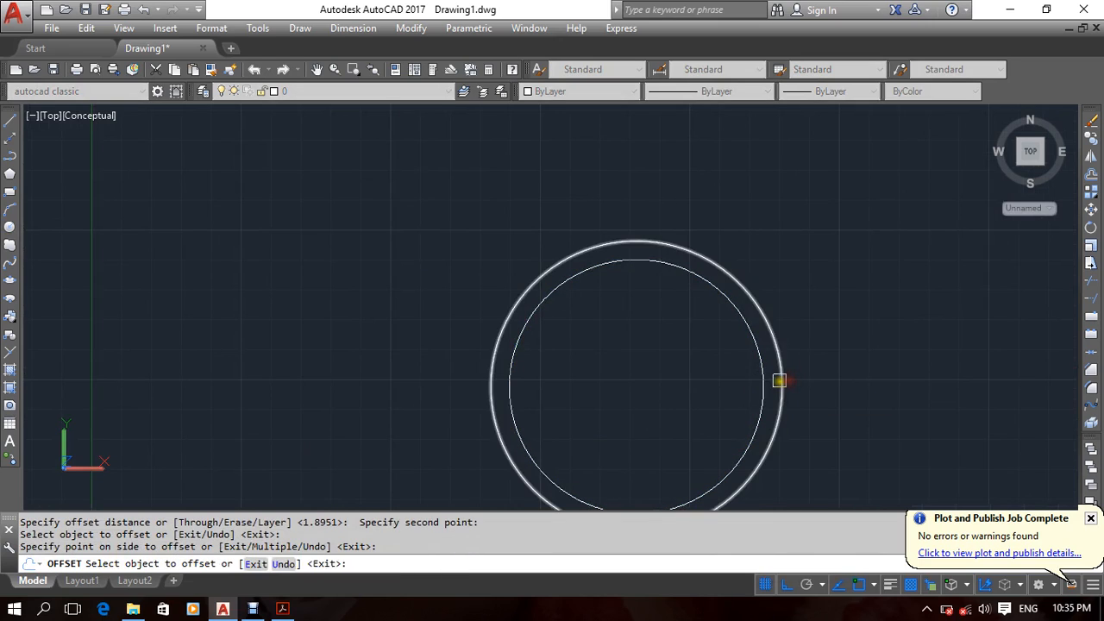
pyautogui.click(784, 344)
pyautogui.click(781, 371)
pyautogui.click(811, 367)
pyautogui.click(801, 371)
pyautogui.click(825, 365)
pyautogui.click(820, 362)
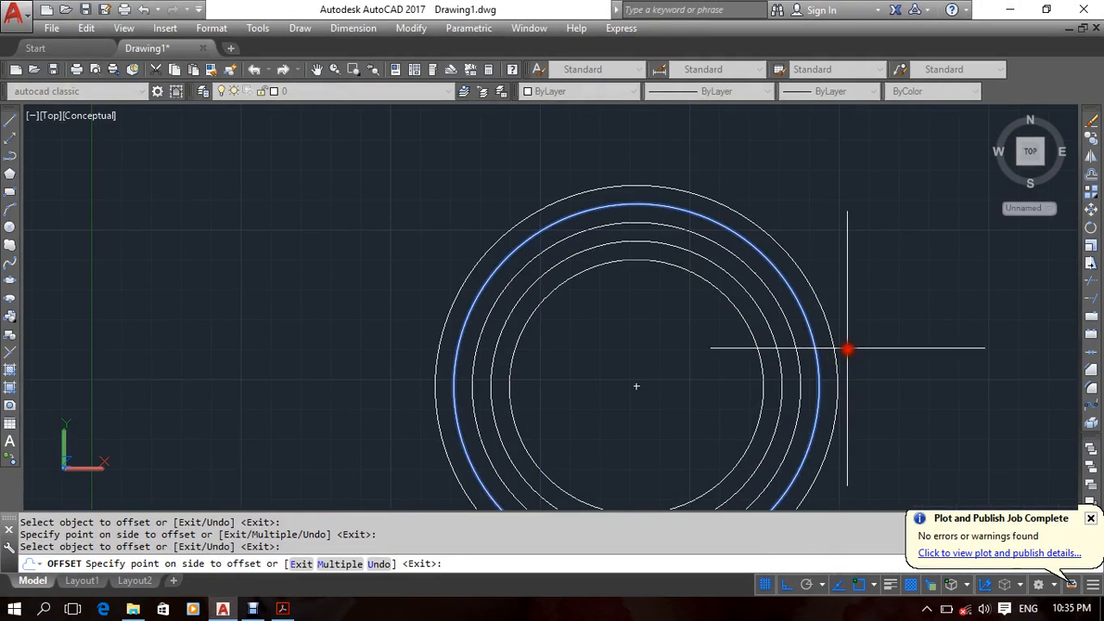
pyautogui.click(848, 348)
pyautogui.rightClick(863, 332)
pyautogui.click(888, 342)
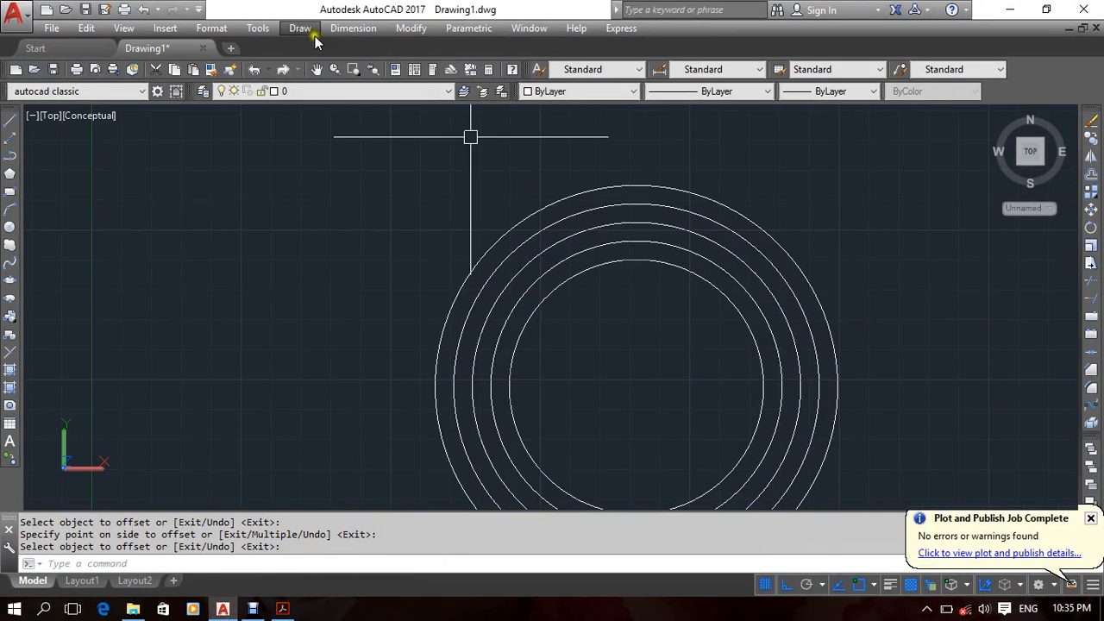
# Create a four-sided wipeout overlapping the right part of the concentric circles, with one corner inside the innermost circle.
pyautogui.click(300, 28)
pyautogui.click(345, 467)
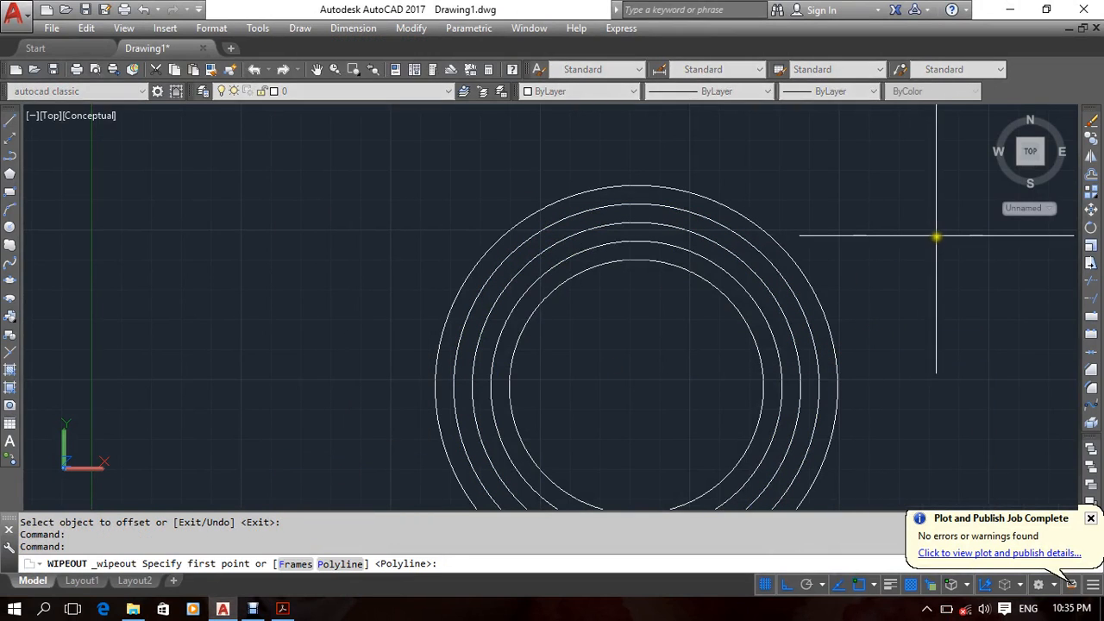
pyautogui.click(864, 240)
pyautogui.click(702, 349)
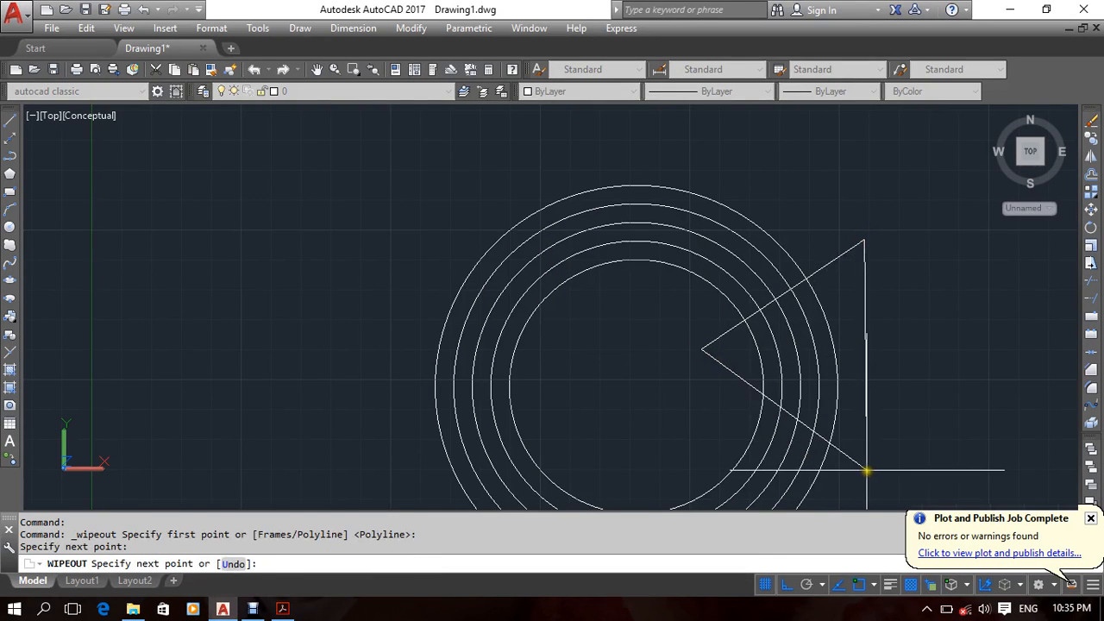
pyautogui.click(867, 468)
pyautogui.click(926, 357)
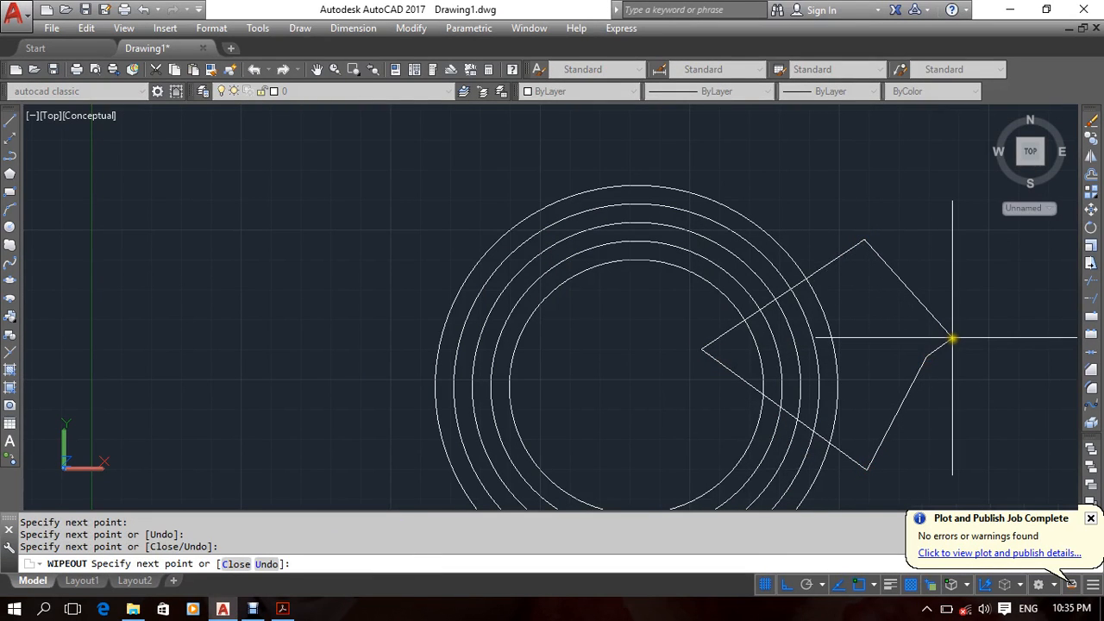
pyautogui.press('Return')
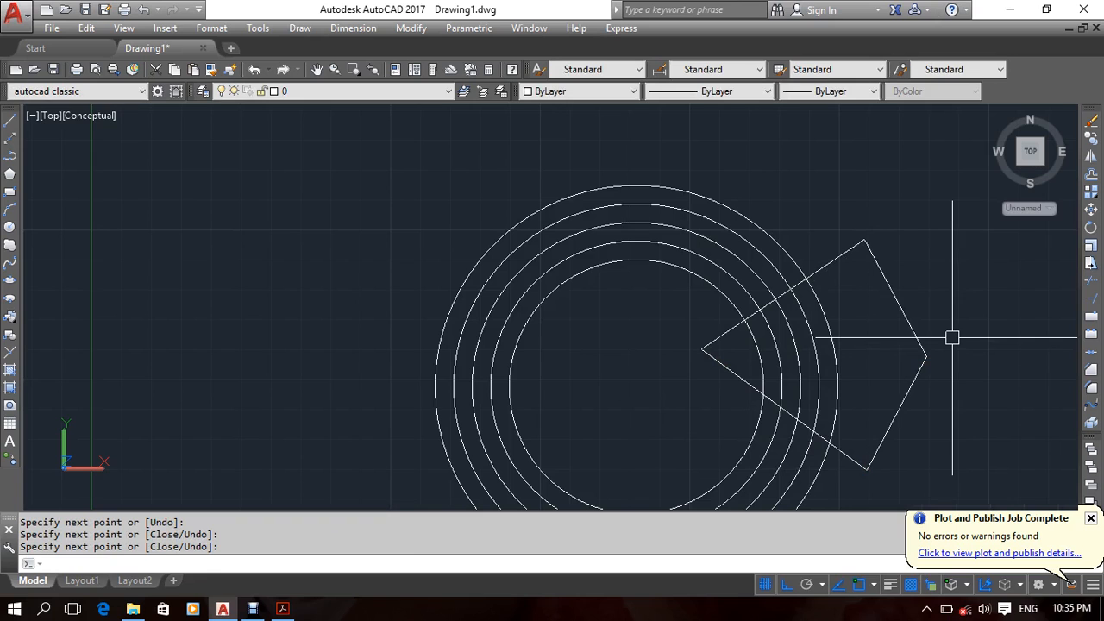
# Change the visual style from Conceptual to 2D Wireframe so the wipeout masks the concentric circles.
pyautogui.moveTo(852, 230); pyautogui.dragTo(646, 189, button='middle')
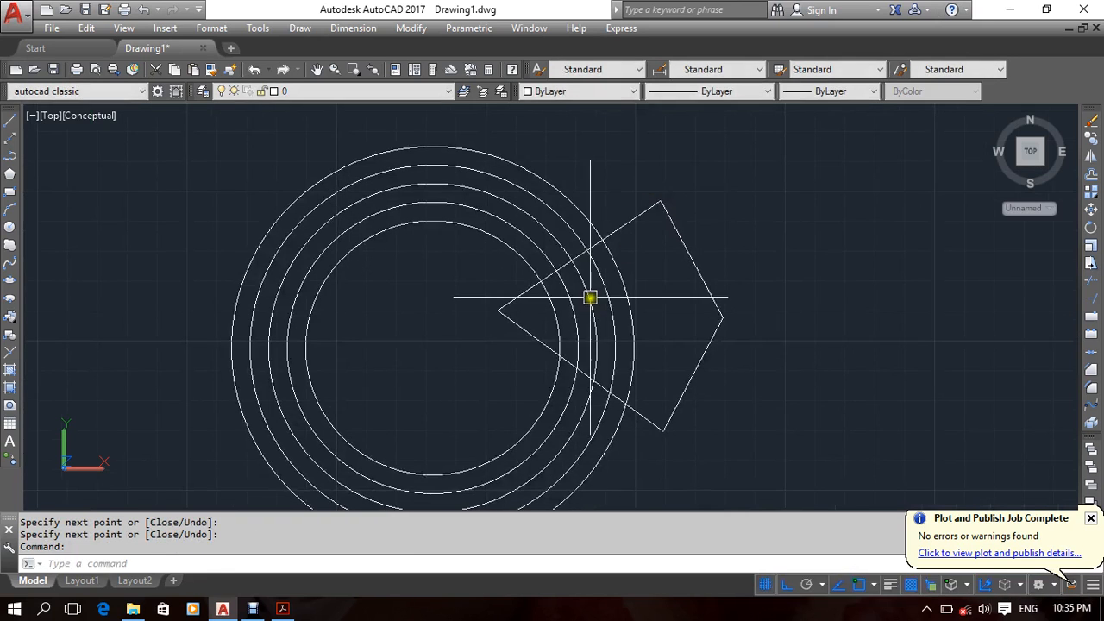
pyautogui.moveTo(590, 296); pyautogui.dragTo(645, 268, button='middle')
pyautogui.click(682, 194)
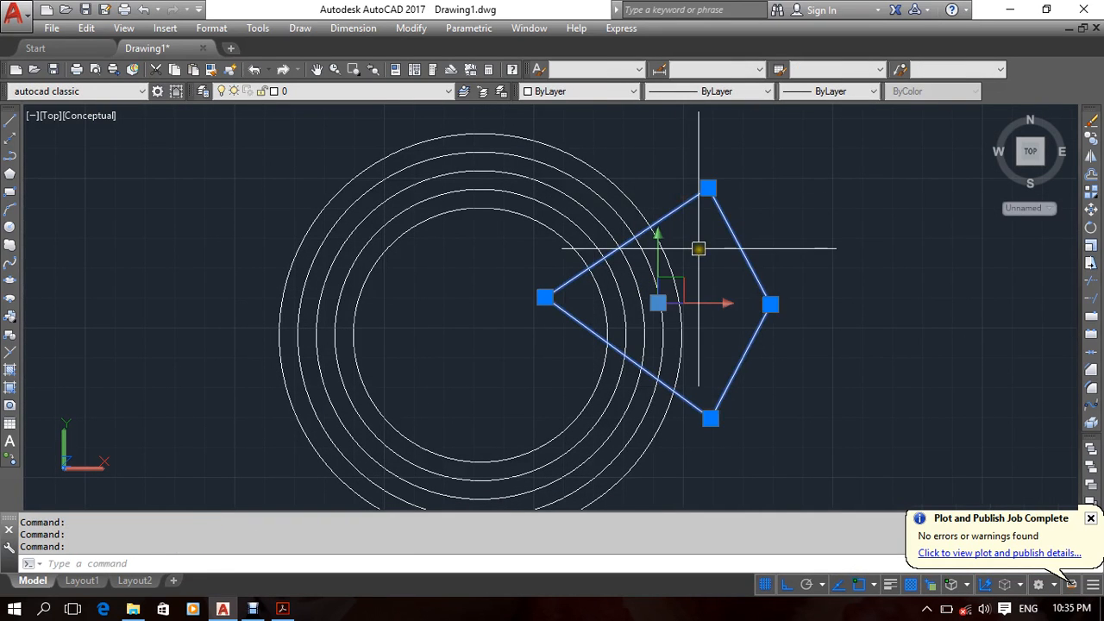
pyautogui.click(97, 115)
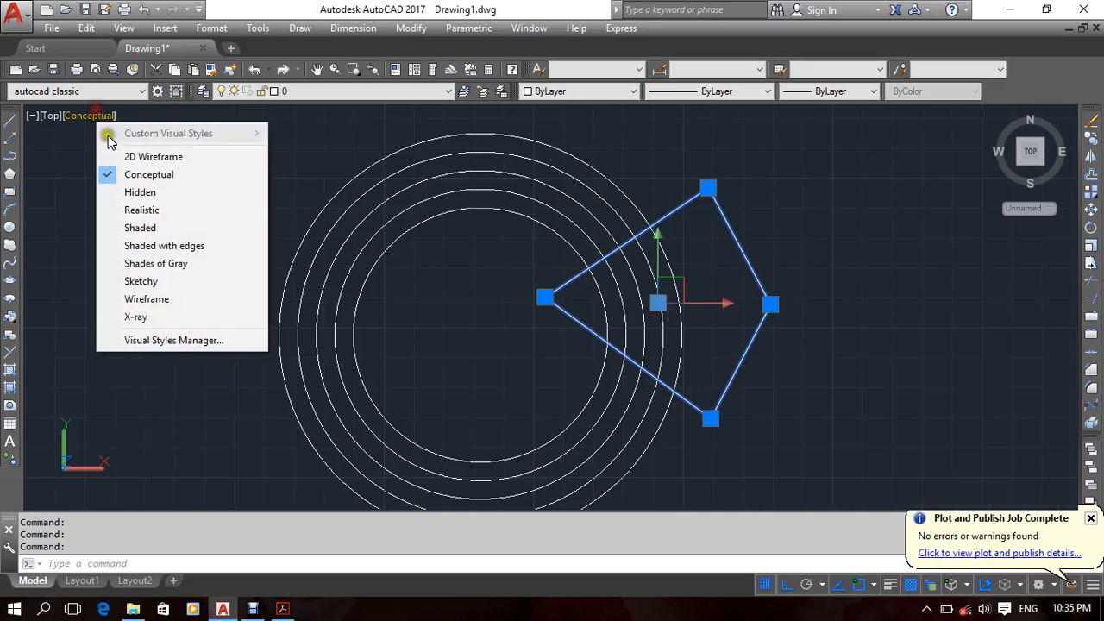
pyautogui.click(134, 157)
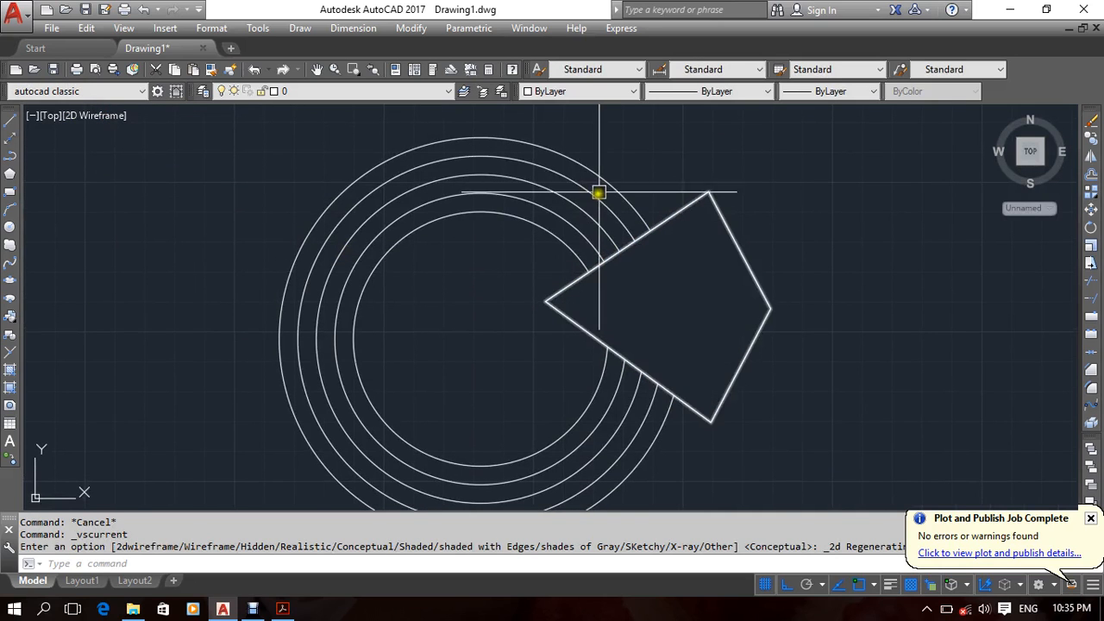
pyautogui.moveTo(478, 301)
pyautogui.mouseDown(button='middle')
pyautogui.moveTo(534, 304)
pyautogui.moveTo(513, 304)
pyautogui.mouseUp(button='middle')
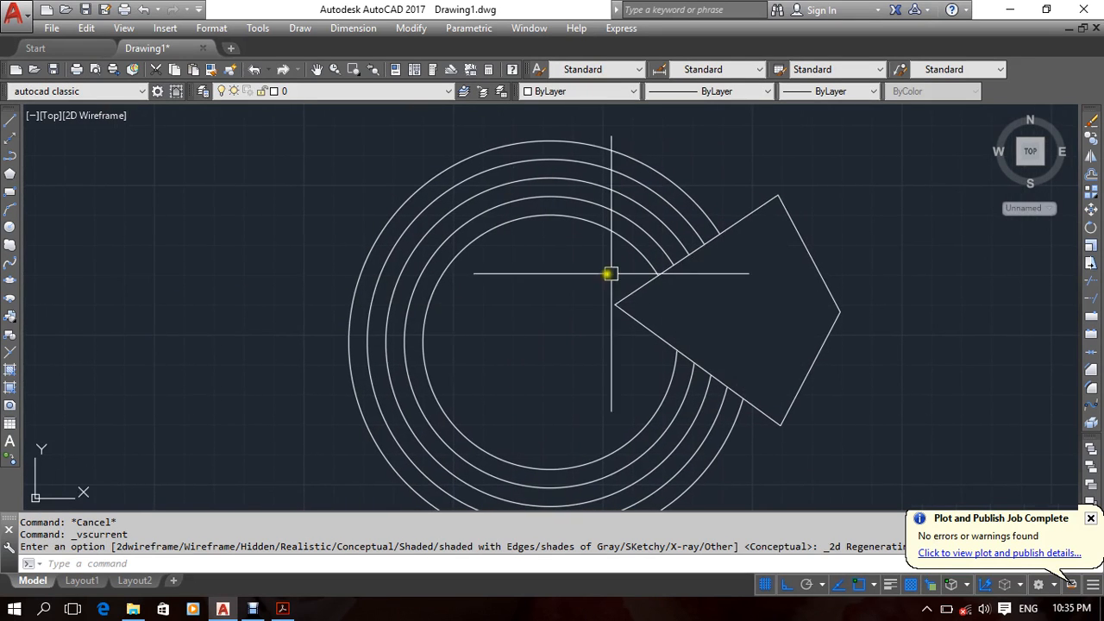
# Draw two small separate circles inside the wipeout, the first with a radius of about 18, and zoom to the drawing extents.
pyautogui.click(9, 227)
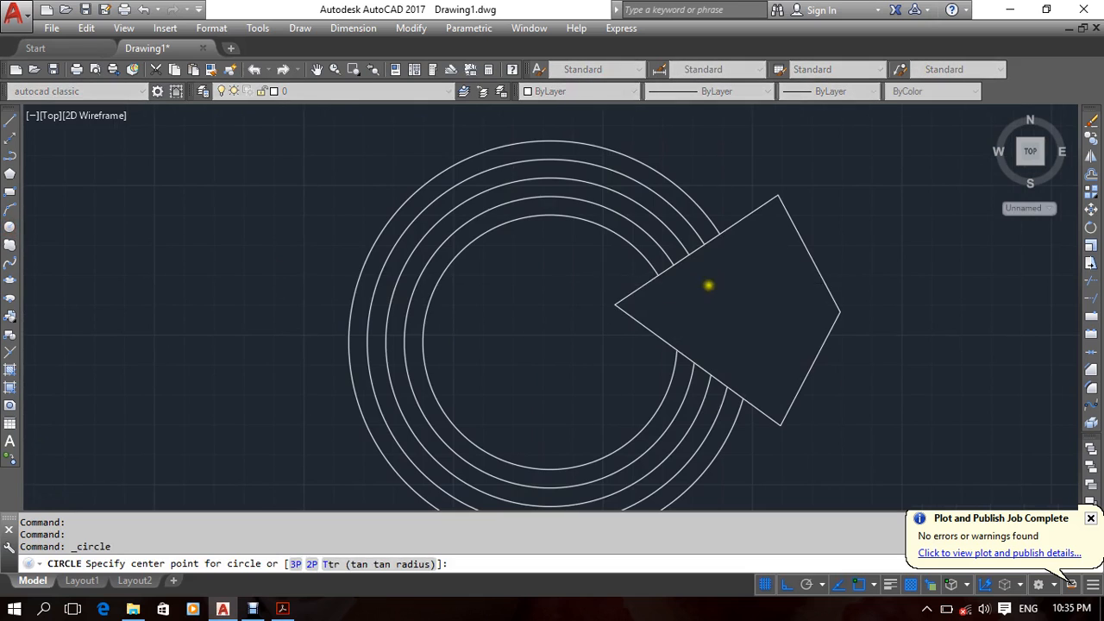
pyautogui.scroll(4, 710, 285)
pyautogui.click(690, 295)
pyautogui.click(716, 304)
pyautogui.rightClick(765, 253)
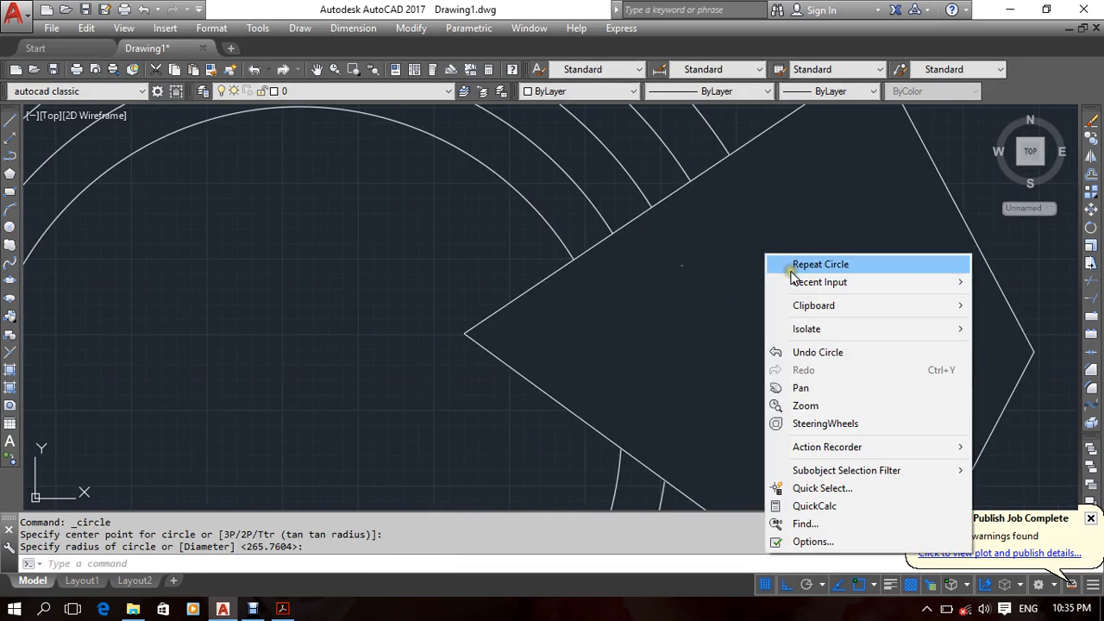
pyautogui.click(789, 268)
pyautogui.click(840, 253)
pyautogui.click(840, 279)
pyautogui.scroll(-6, 446, 328)
pyautogui.moveTo(400, 362)
pyautogui.mouseDown(button='middle')
pyautogui.moveTo(430, 343)
pyautogui.moveTo(490, 340)
pyautogui.mouseUp(button='middle')
pyautogui.scroll(2, 431, 335)
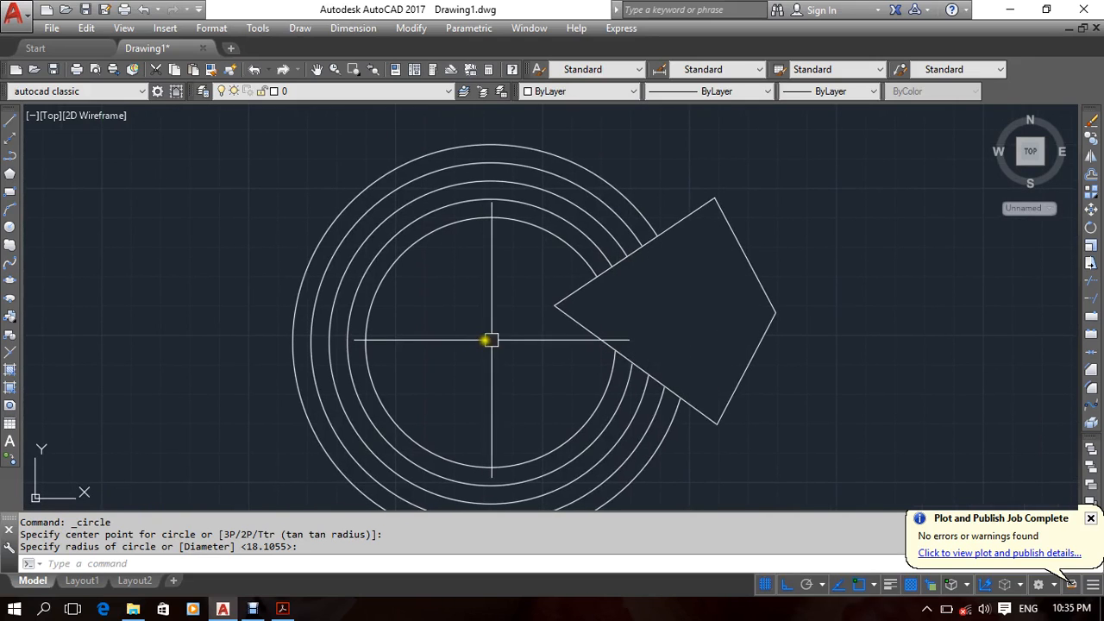
pyautogui.middleClick(510, 340)
pyautogui.middleClick(510, 340)
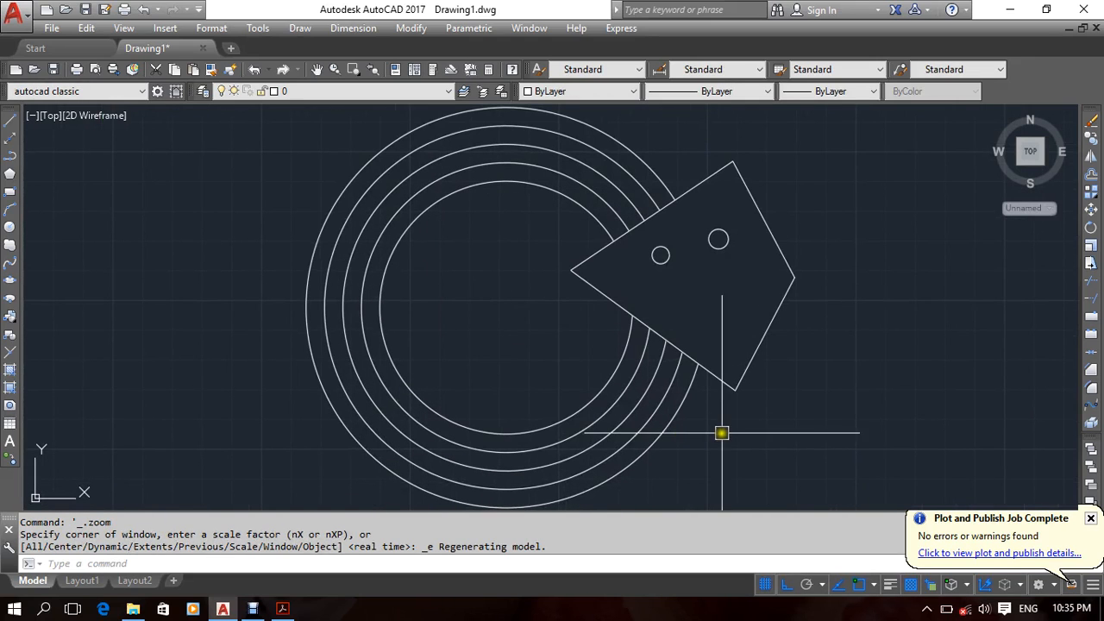
pyautogui.moveTo(876, 427); pyautogui.dragTo(857, 414, button='middle')
pyautogui.moveTo(781, 397); pyautogui.dragTo(815, 414, button='middle')
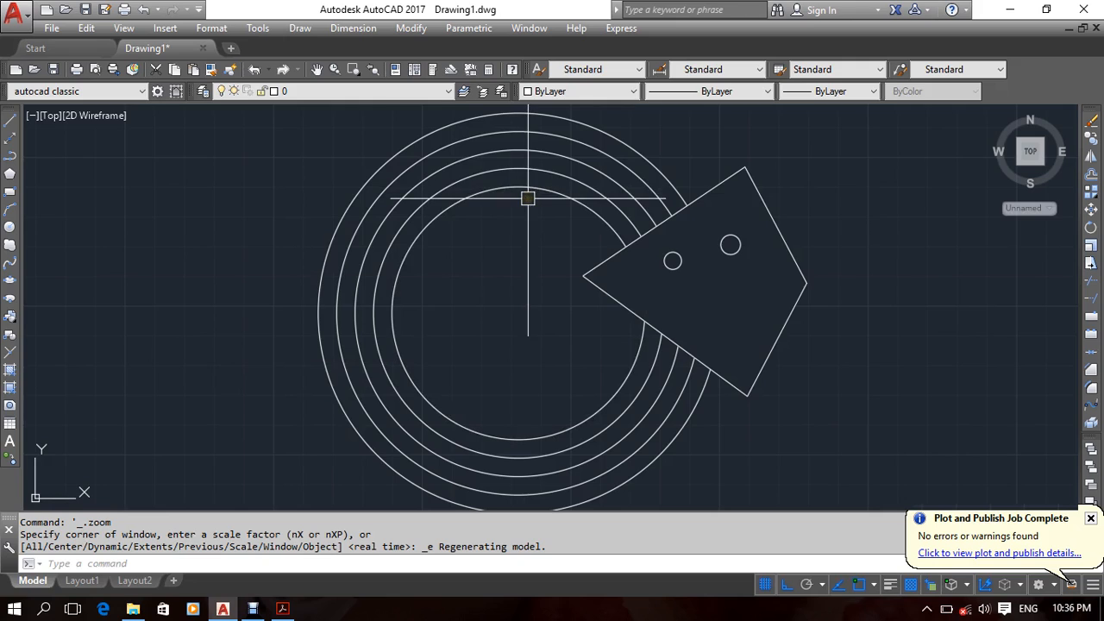
# Try erasing the wipeout over the circles, and undo the erasure and the view changes before it.
pyautogui.click(579, 278)
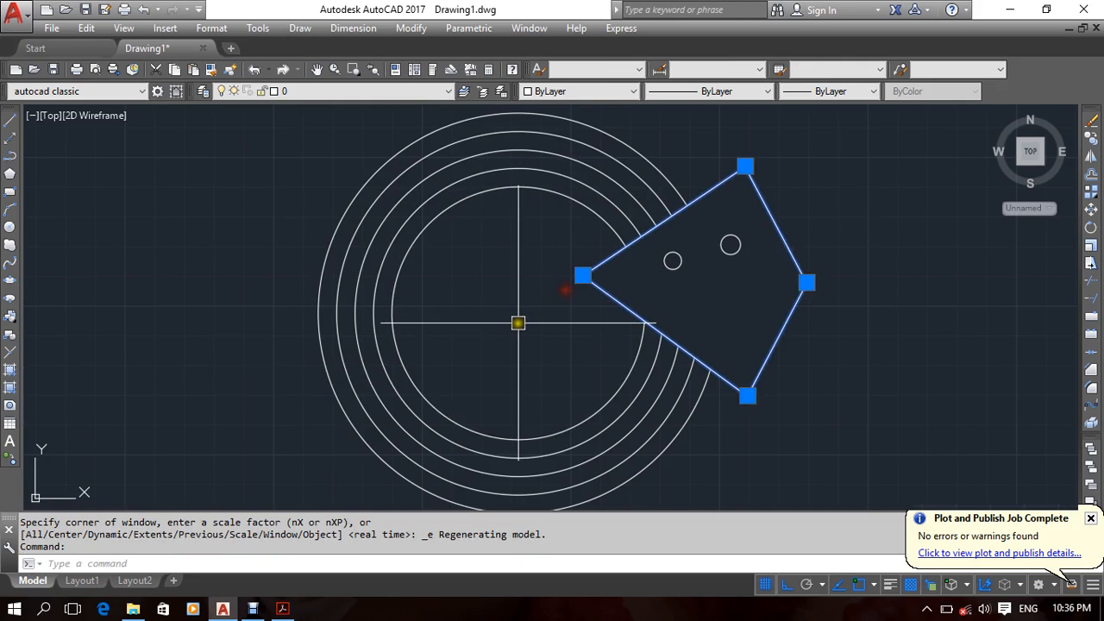
pyautogui.press('Delete')
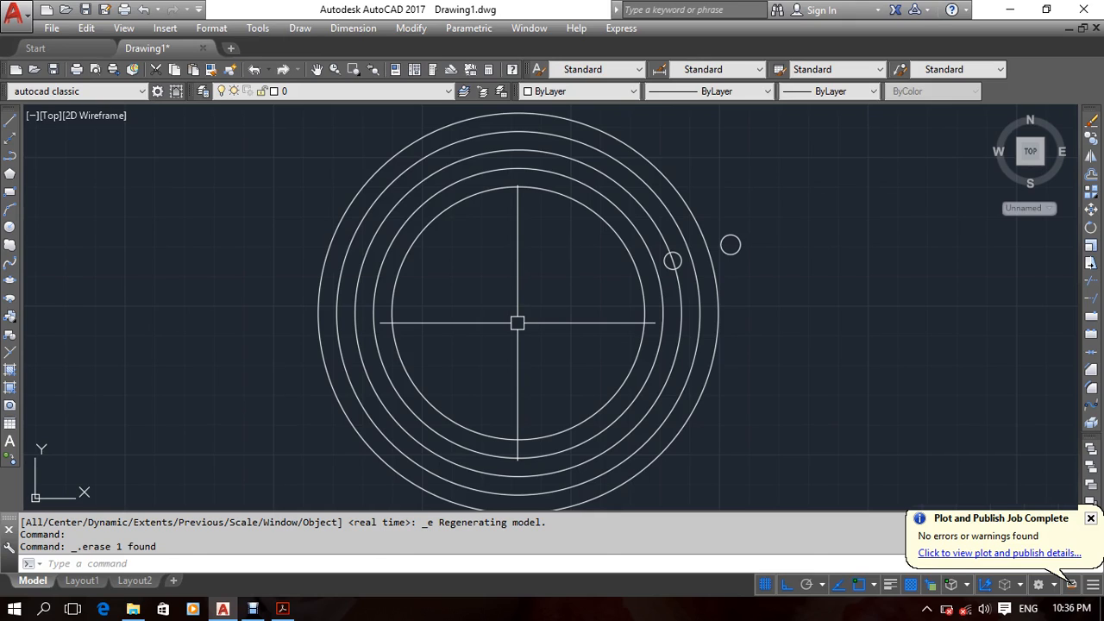
pyautogui.hotkey('ctrl', 'z')
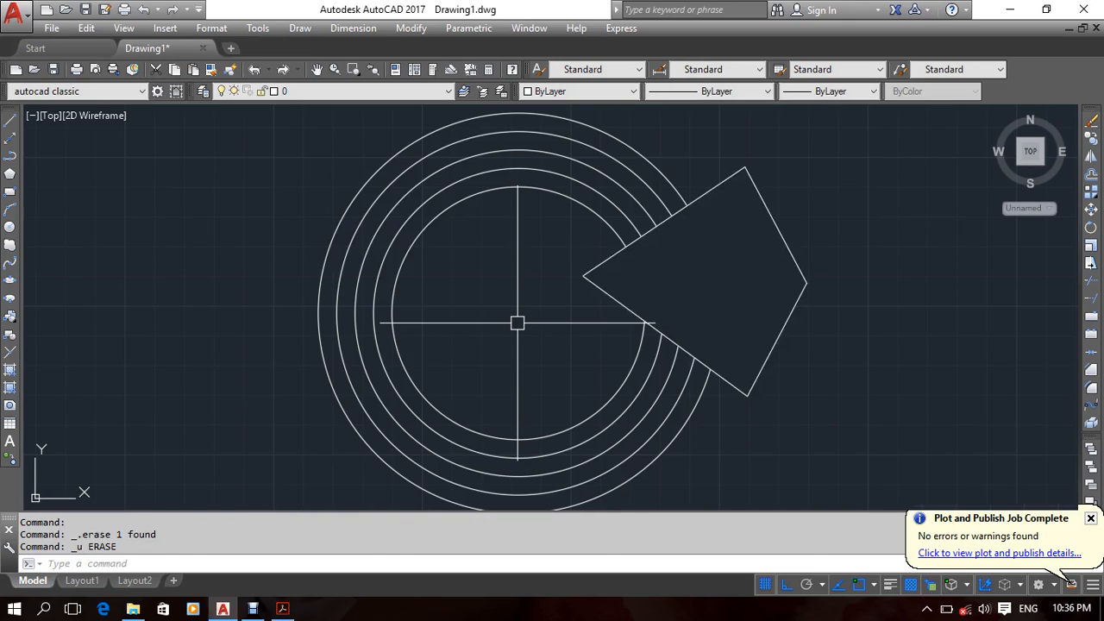
pyautogui.hotkey('ctrl', 'z')
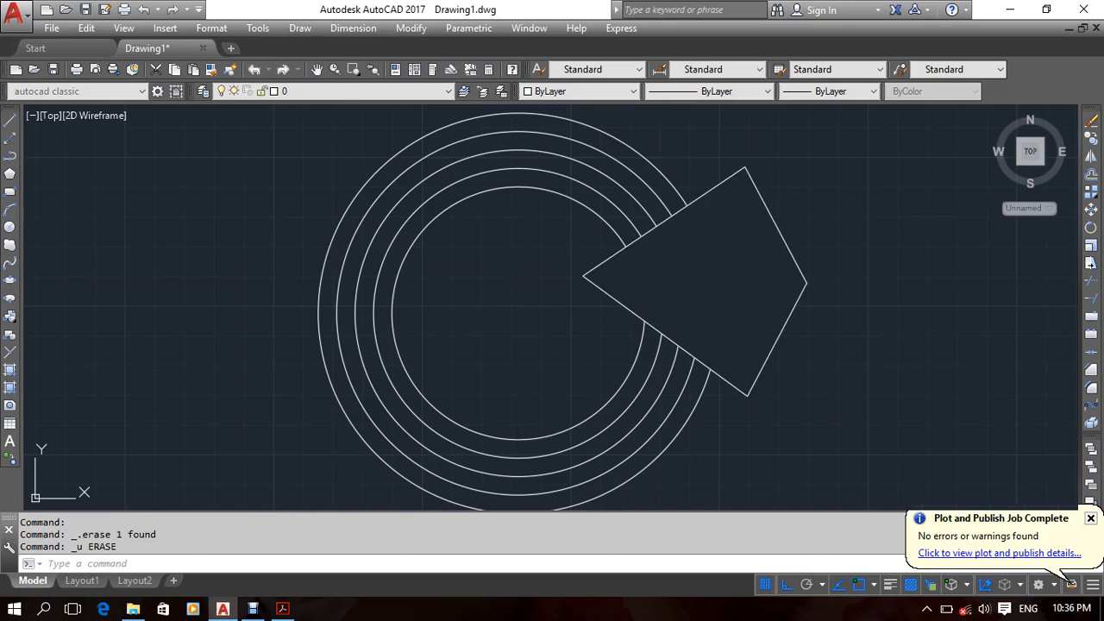
# Erase the four-sided wipeout covering part of the concentric circles.
pyautogui.scroll(-5, 263, 205)
pyautogui.moveTo(309, 258); pyautogui.dragTo(340, 274, button='middle')
pyautogui.click(611, 239)
pyautogui.click(553, 281)
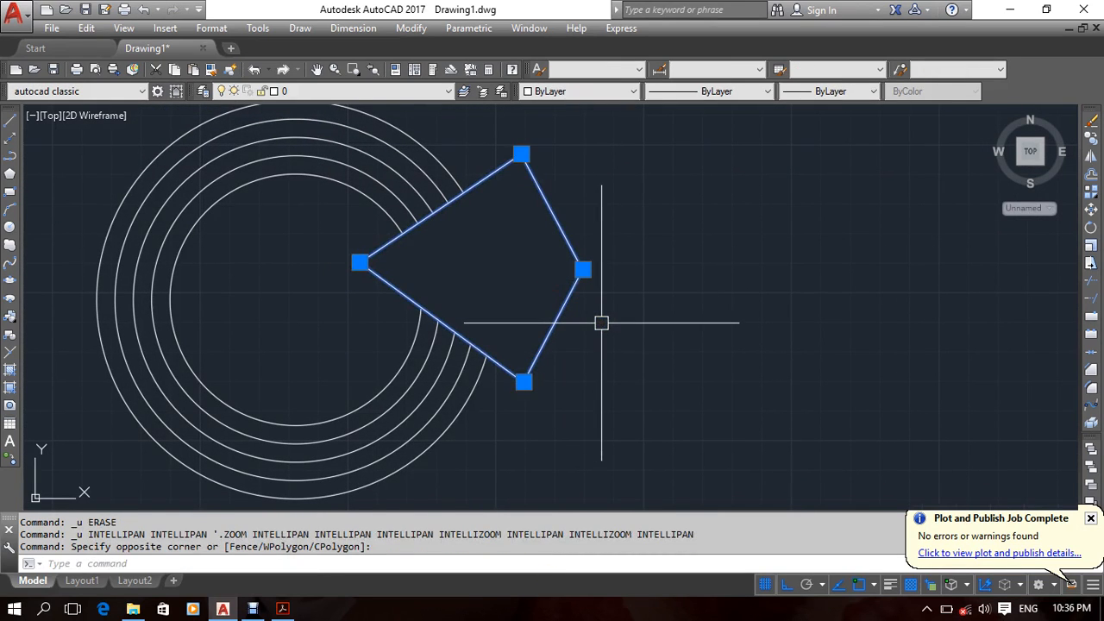
pyautogui.press('Delete')
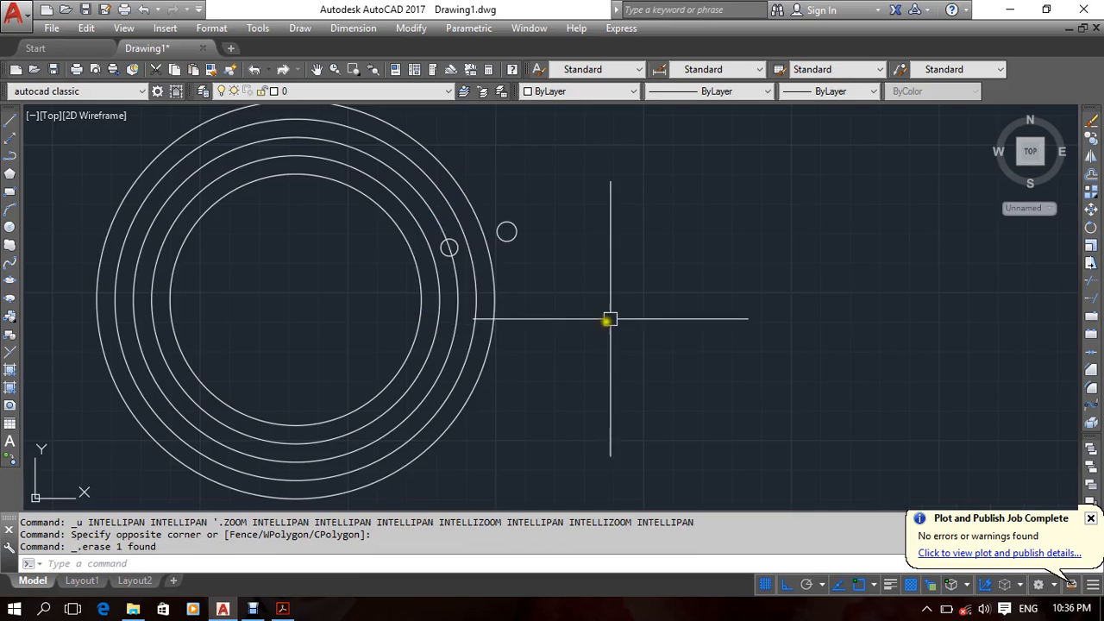
# Draw a closed freehand revision cloud around the small circle that lies on the concentric rings.
pyautogui.click(302, 27)
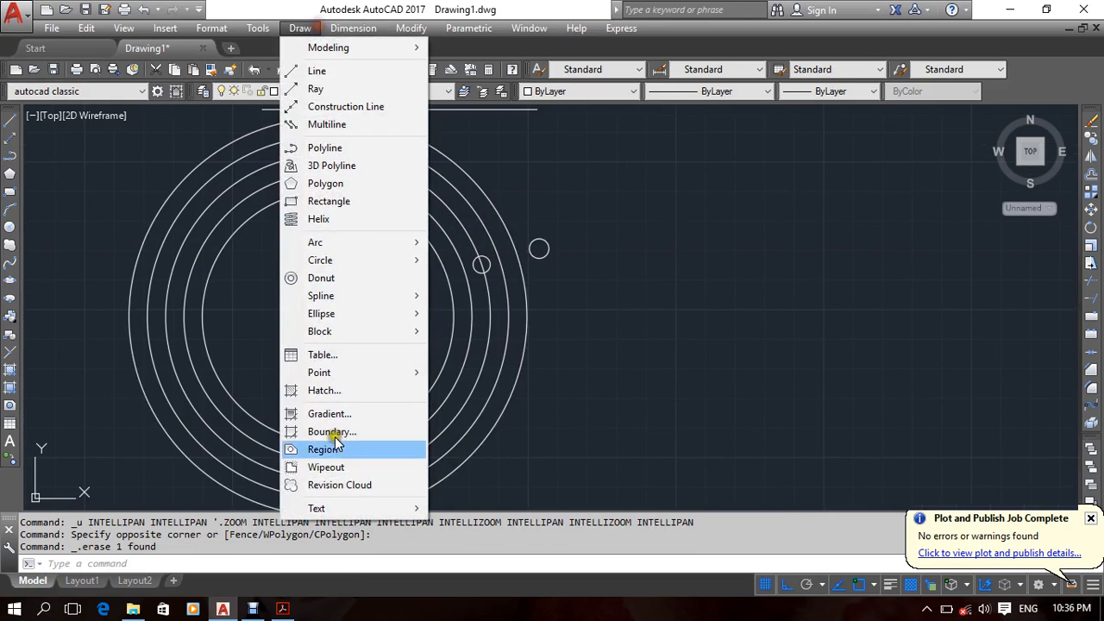
pyautogui.click(342, 486)
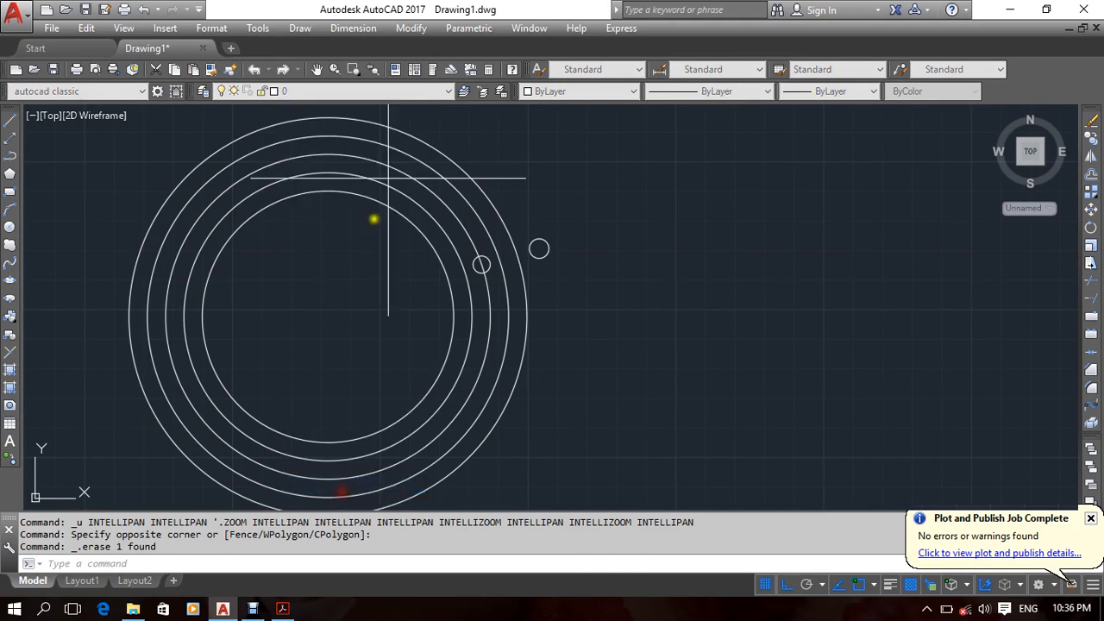
pyautogui.scroll(10, 374, 217)
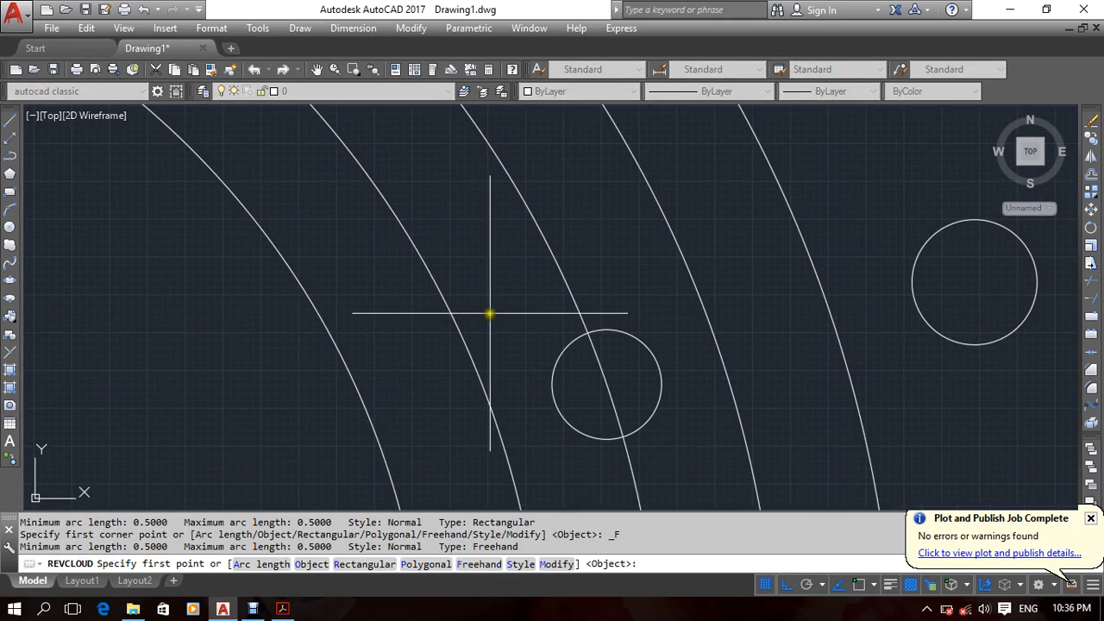
pyautogui.click(491, 310)
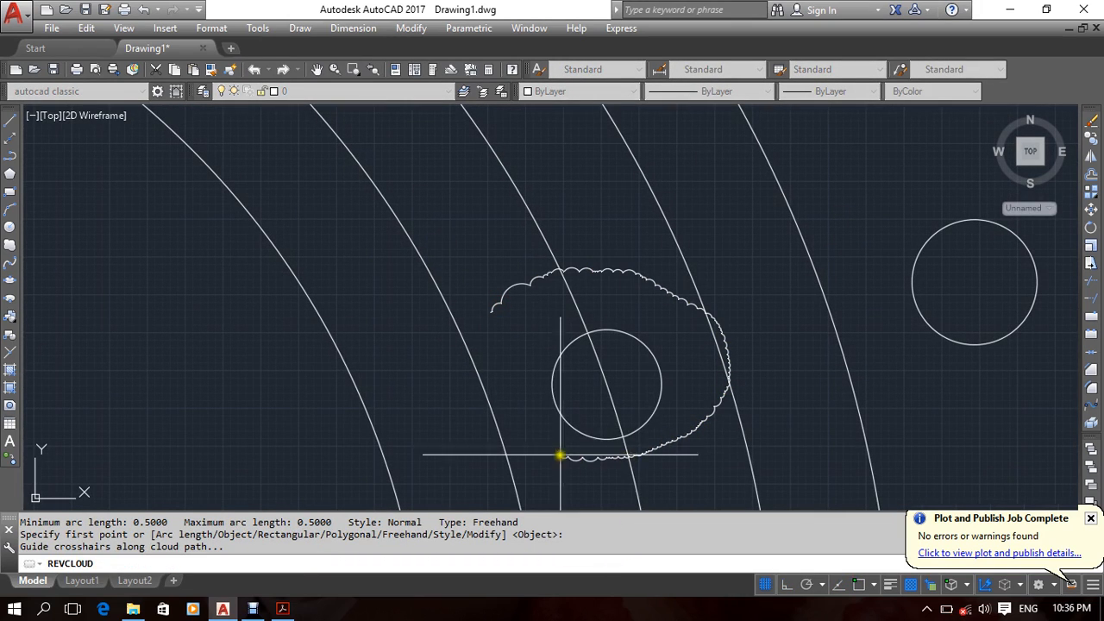
pyautogui.scroll(6, 491, 317)
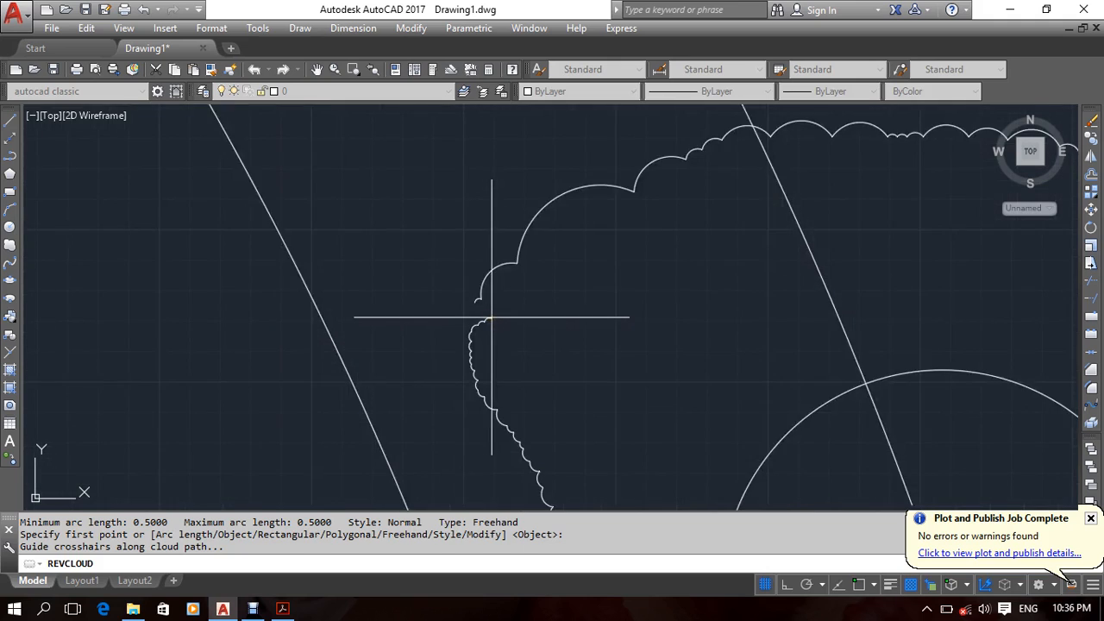
pyautogui.scroll(4, 414, 281)
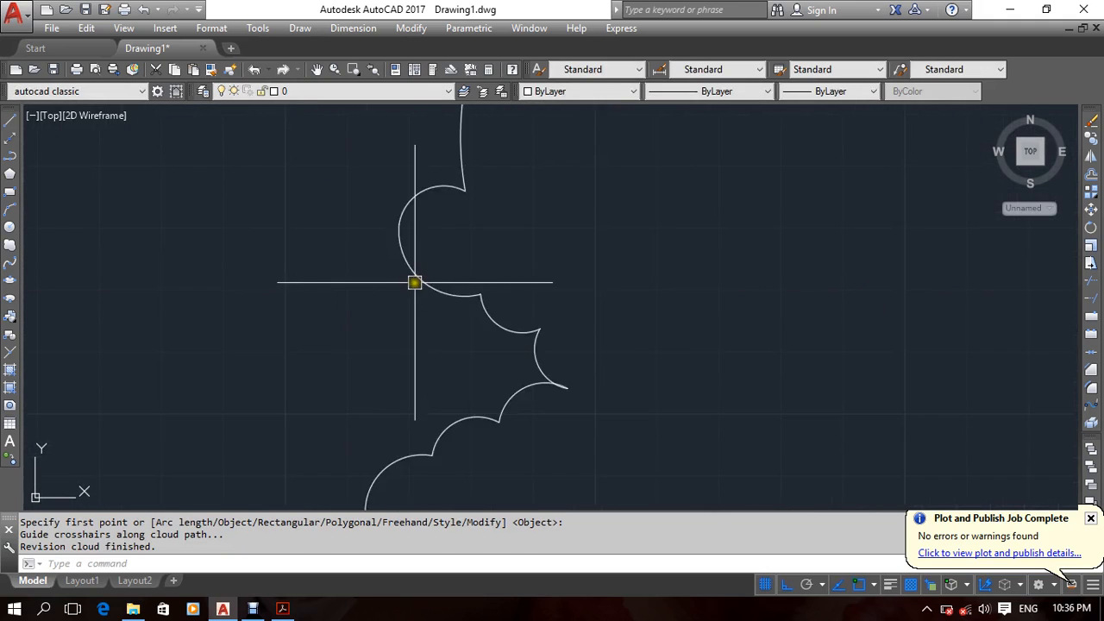